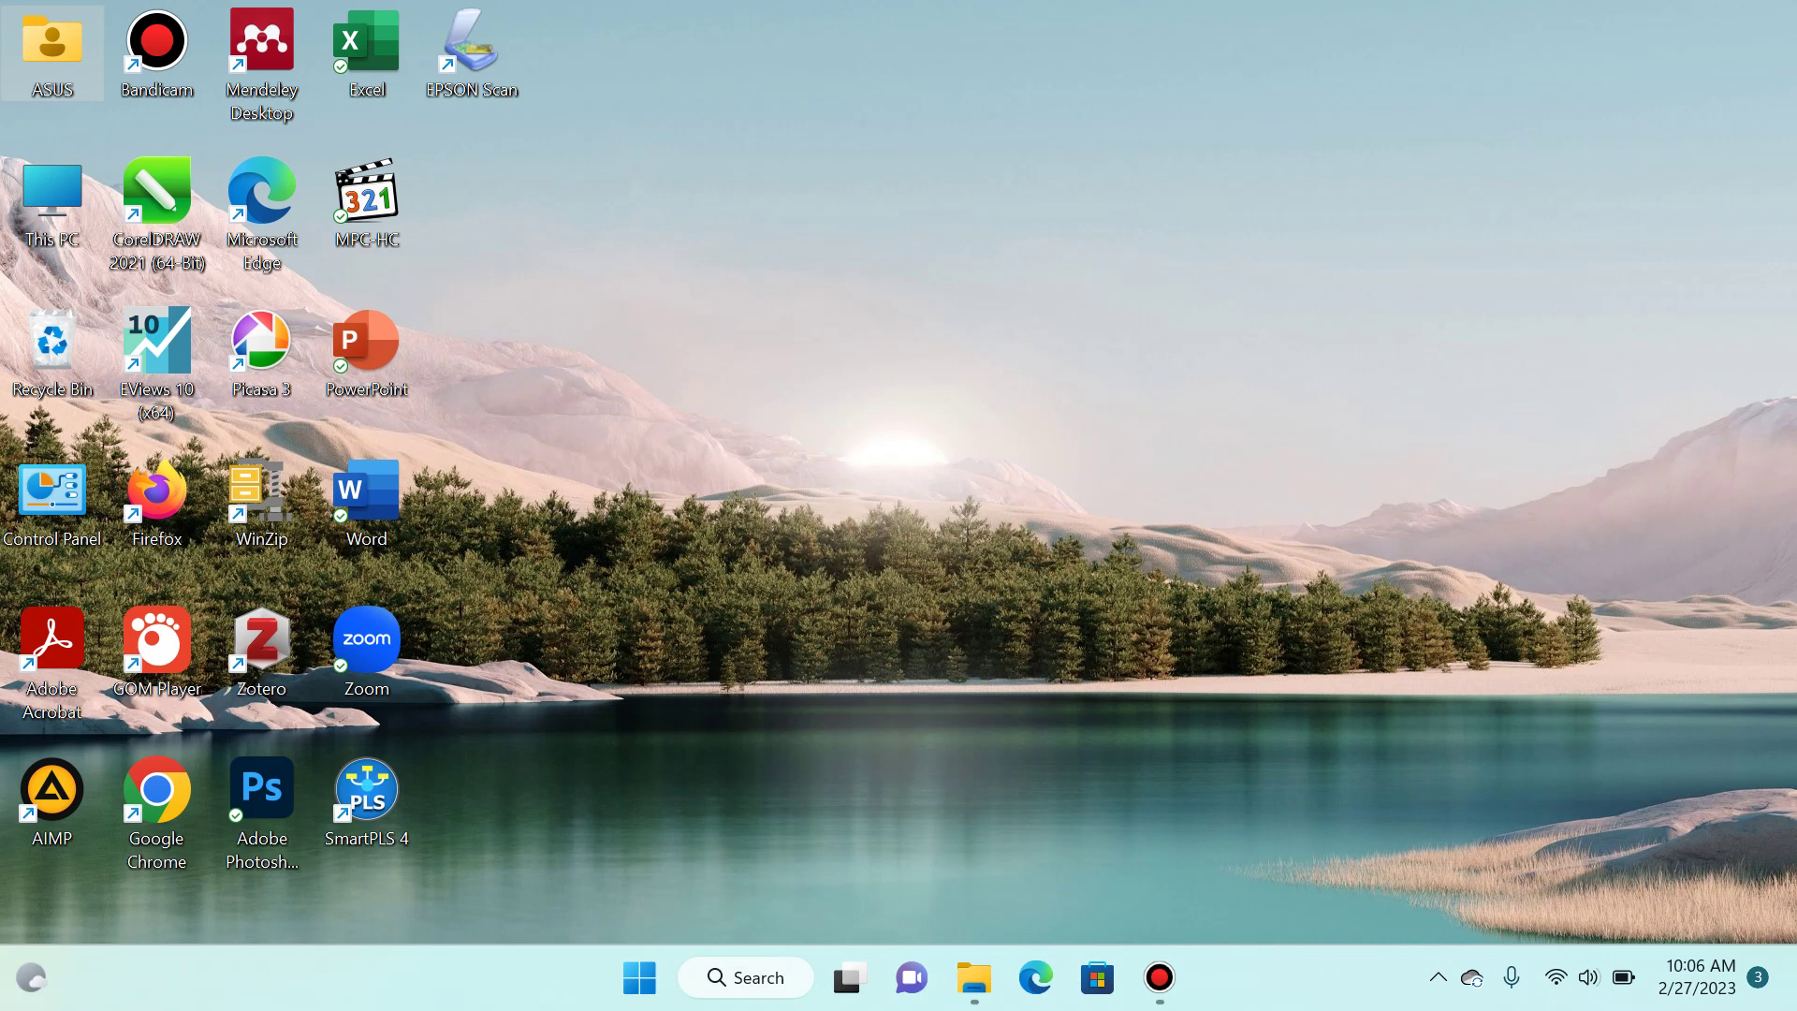
{"action": "left_click", "coordinate": [1159, 977]}
{"action": "left_click", "coordinate": [51, 52]}
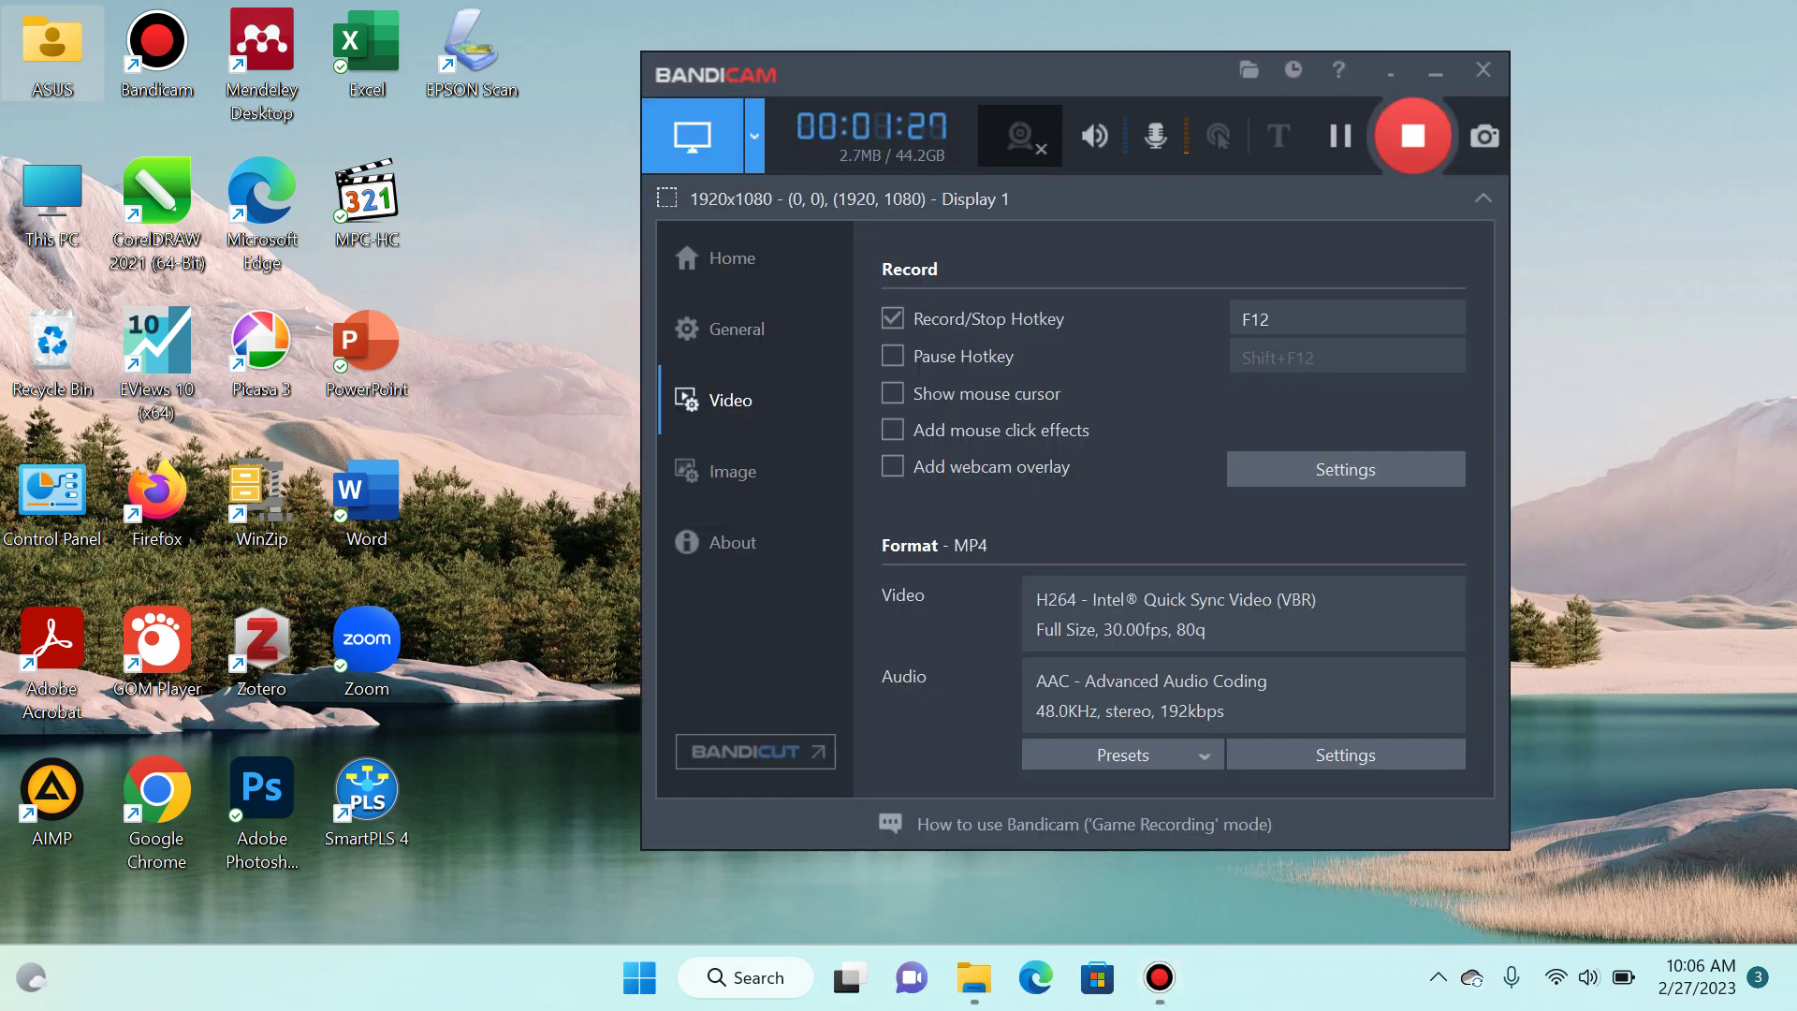
{"action": "left_click", "coordinate": [1436, 71]}
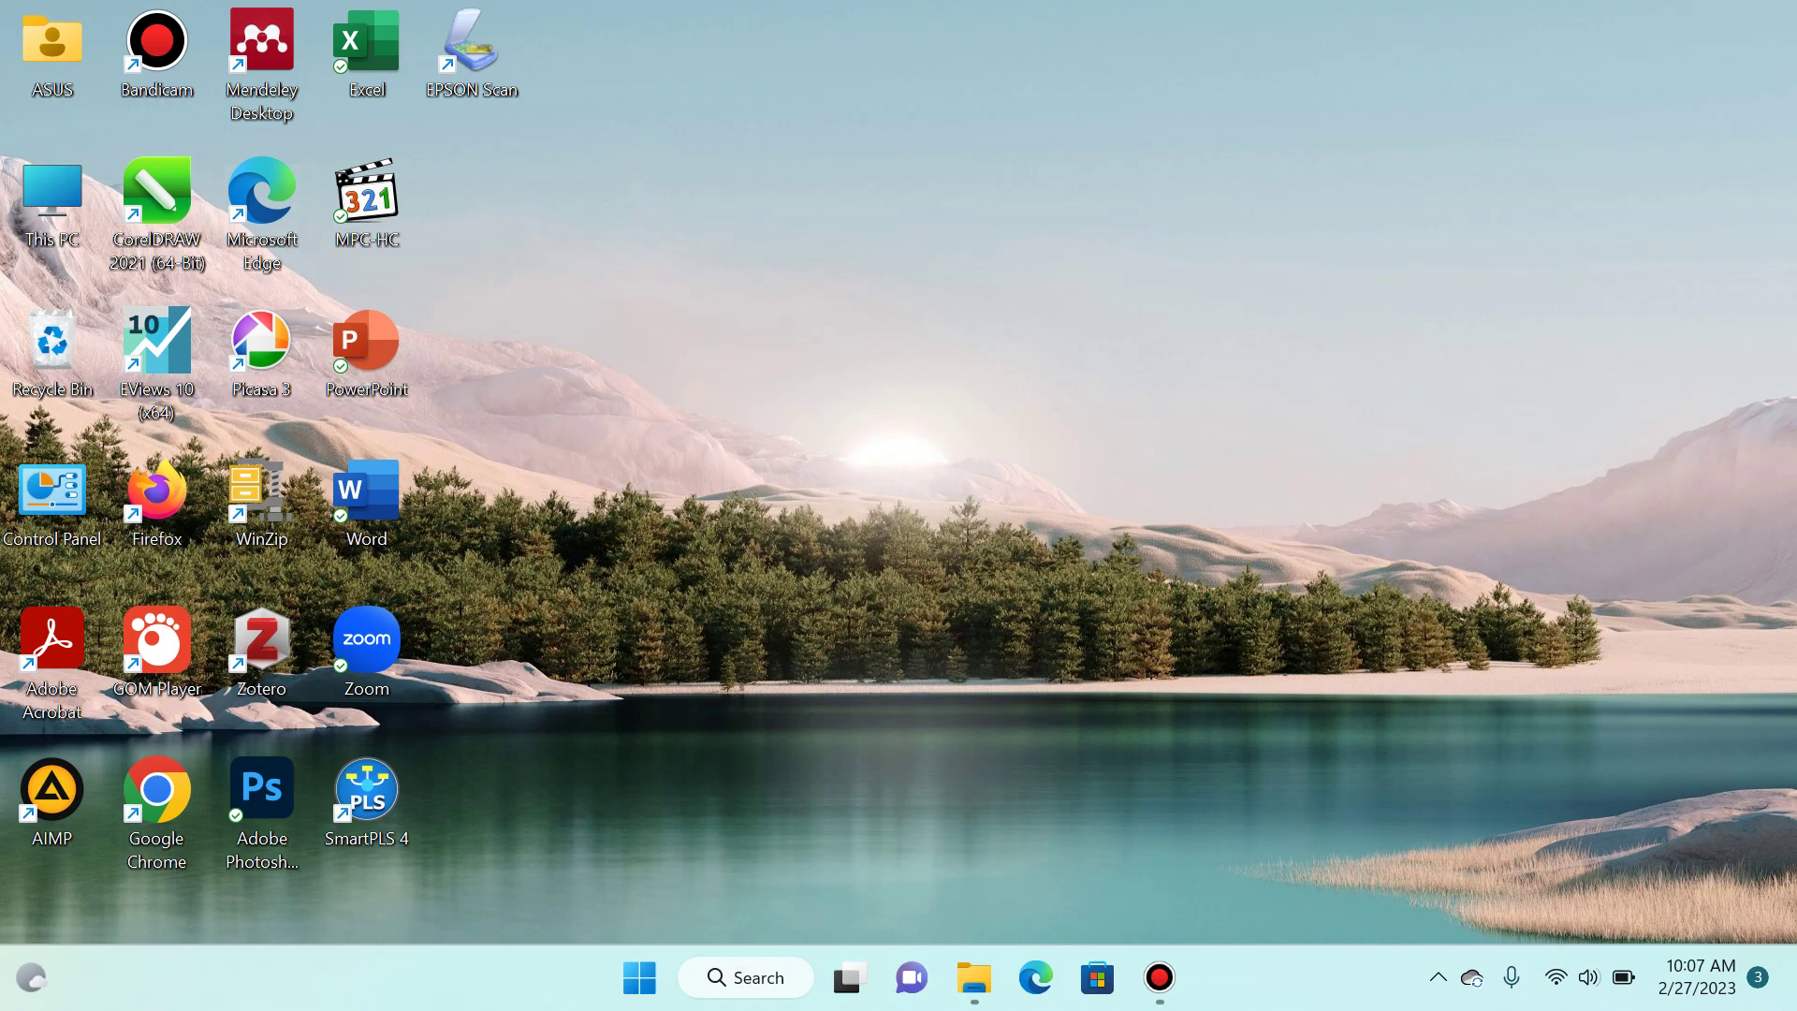
Step: Open the teacher research questionnaire workbook and the thesis proposal document from the Downloads folder
{"action": "key", "text": "Return"}
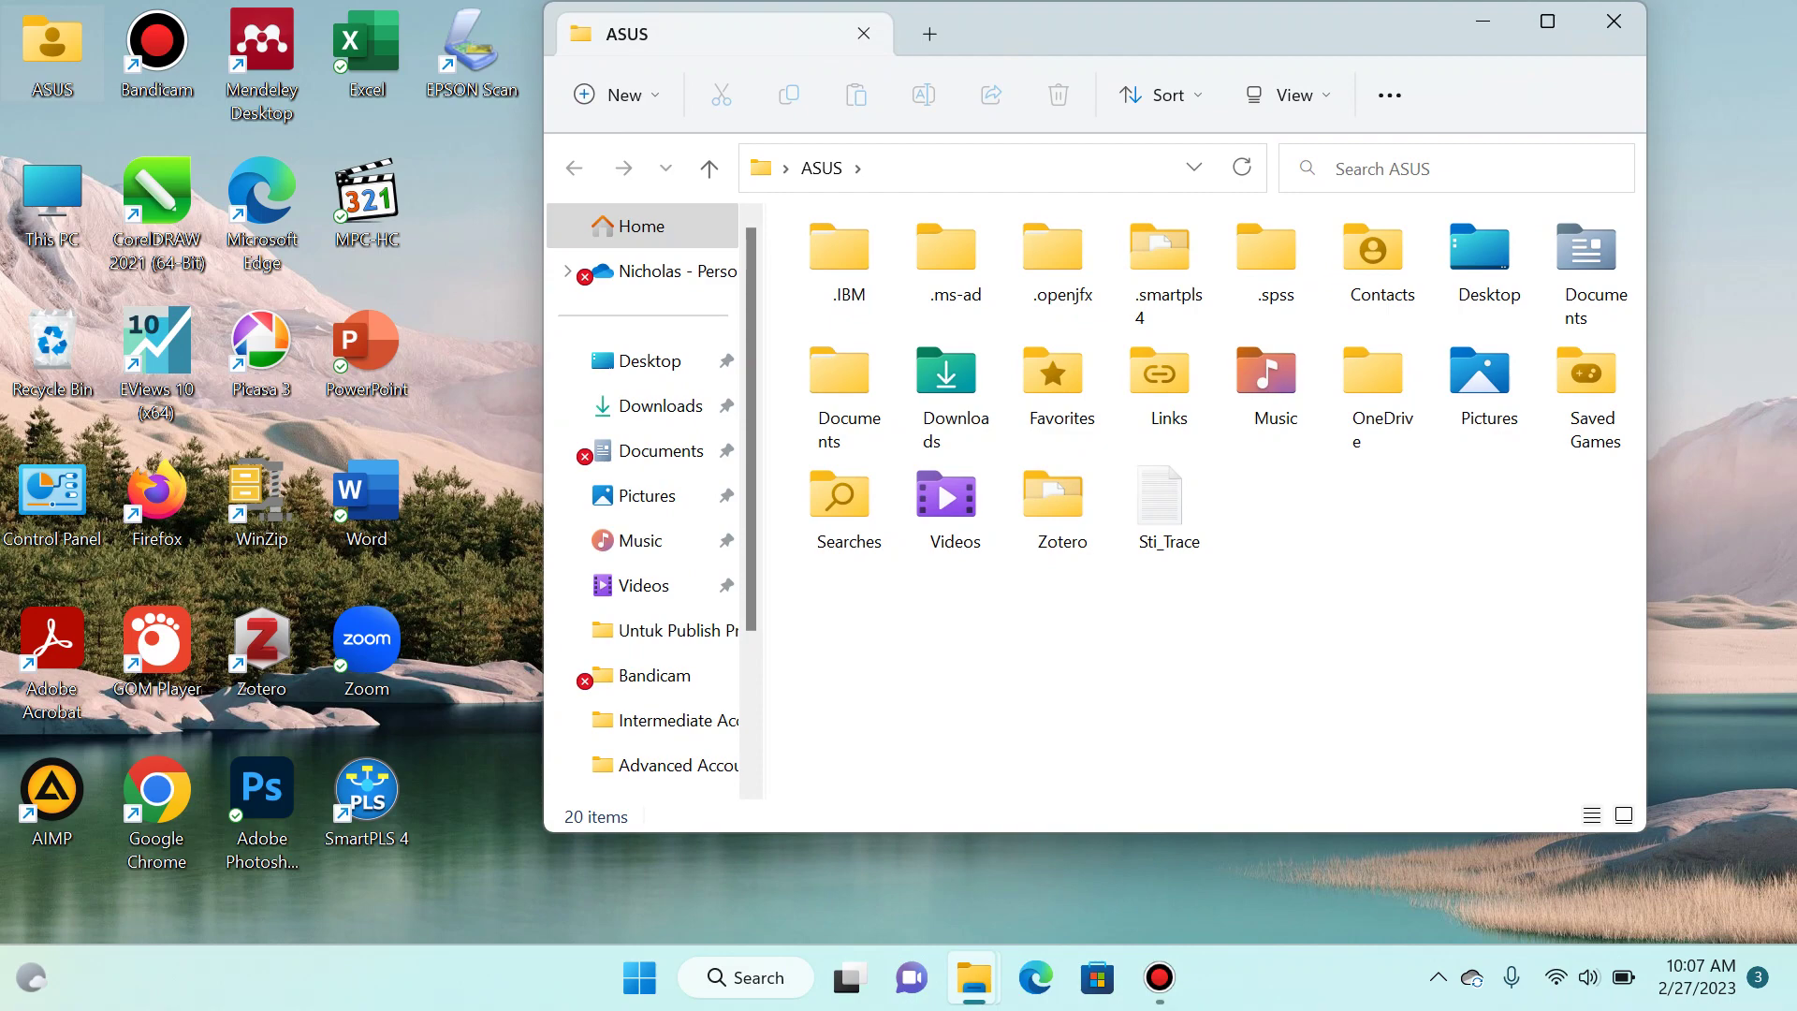
{"action": "left_click", "coordinate": [1548, 21]}
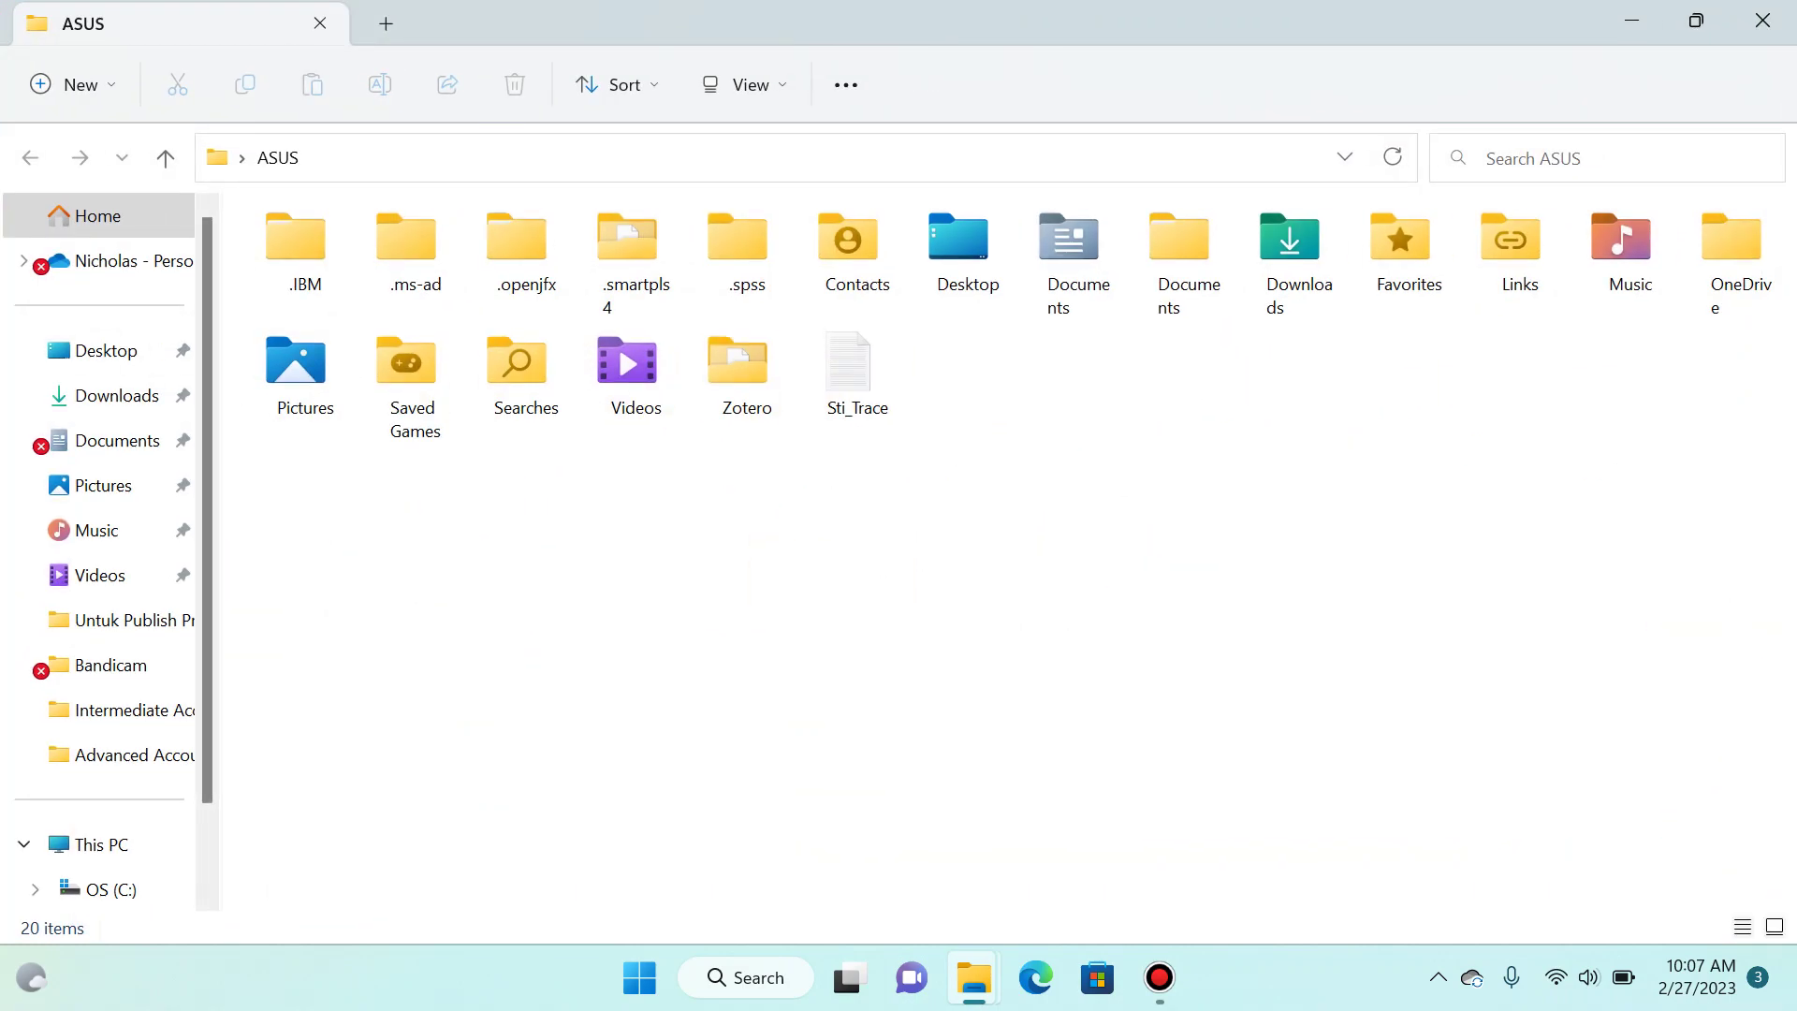
{"action": "left_click", "coordinate": [117, 395]}
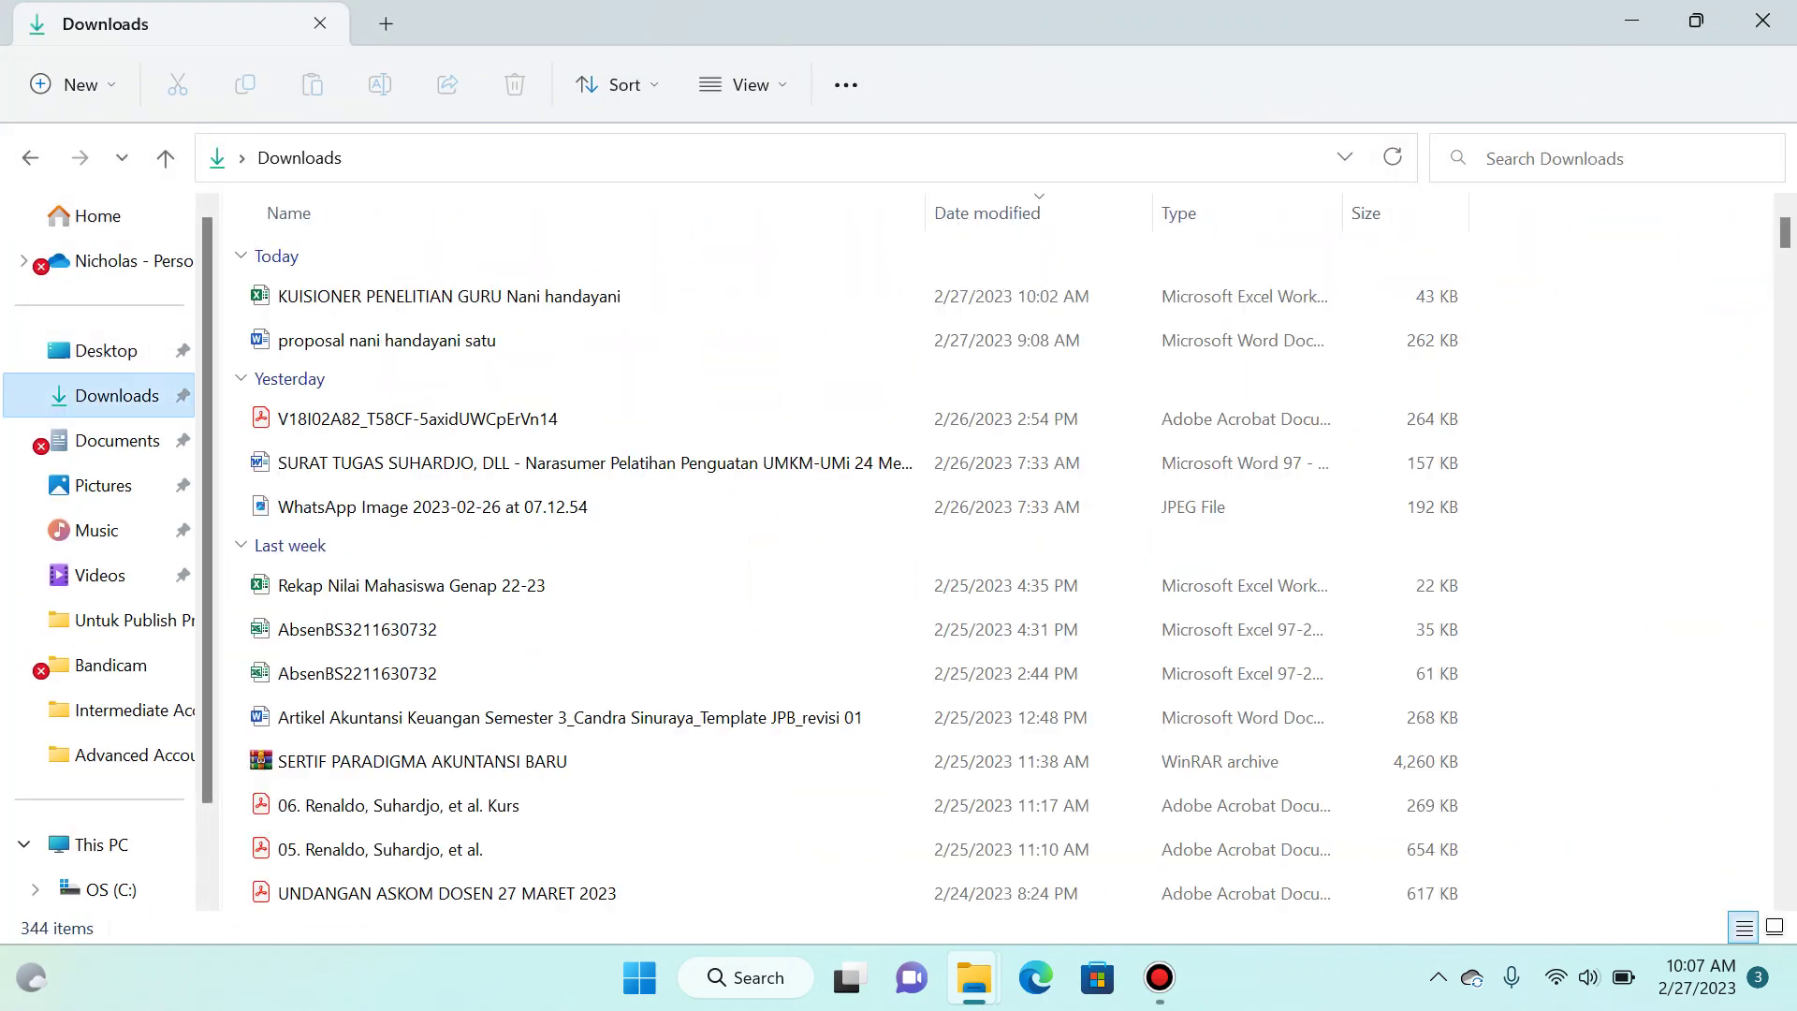
{"action": "left_click", "coordinate": [386, 340]}
{"action": "left_click", "coordinate": [450, 296]}
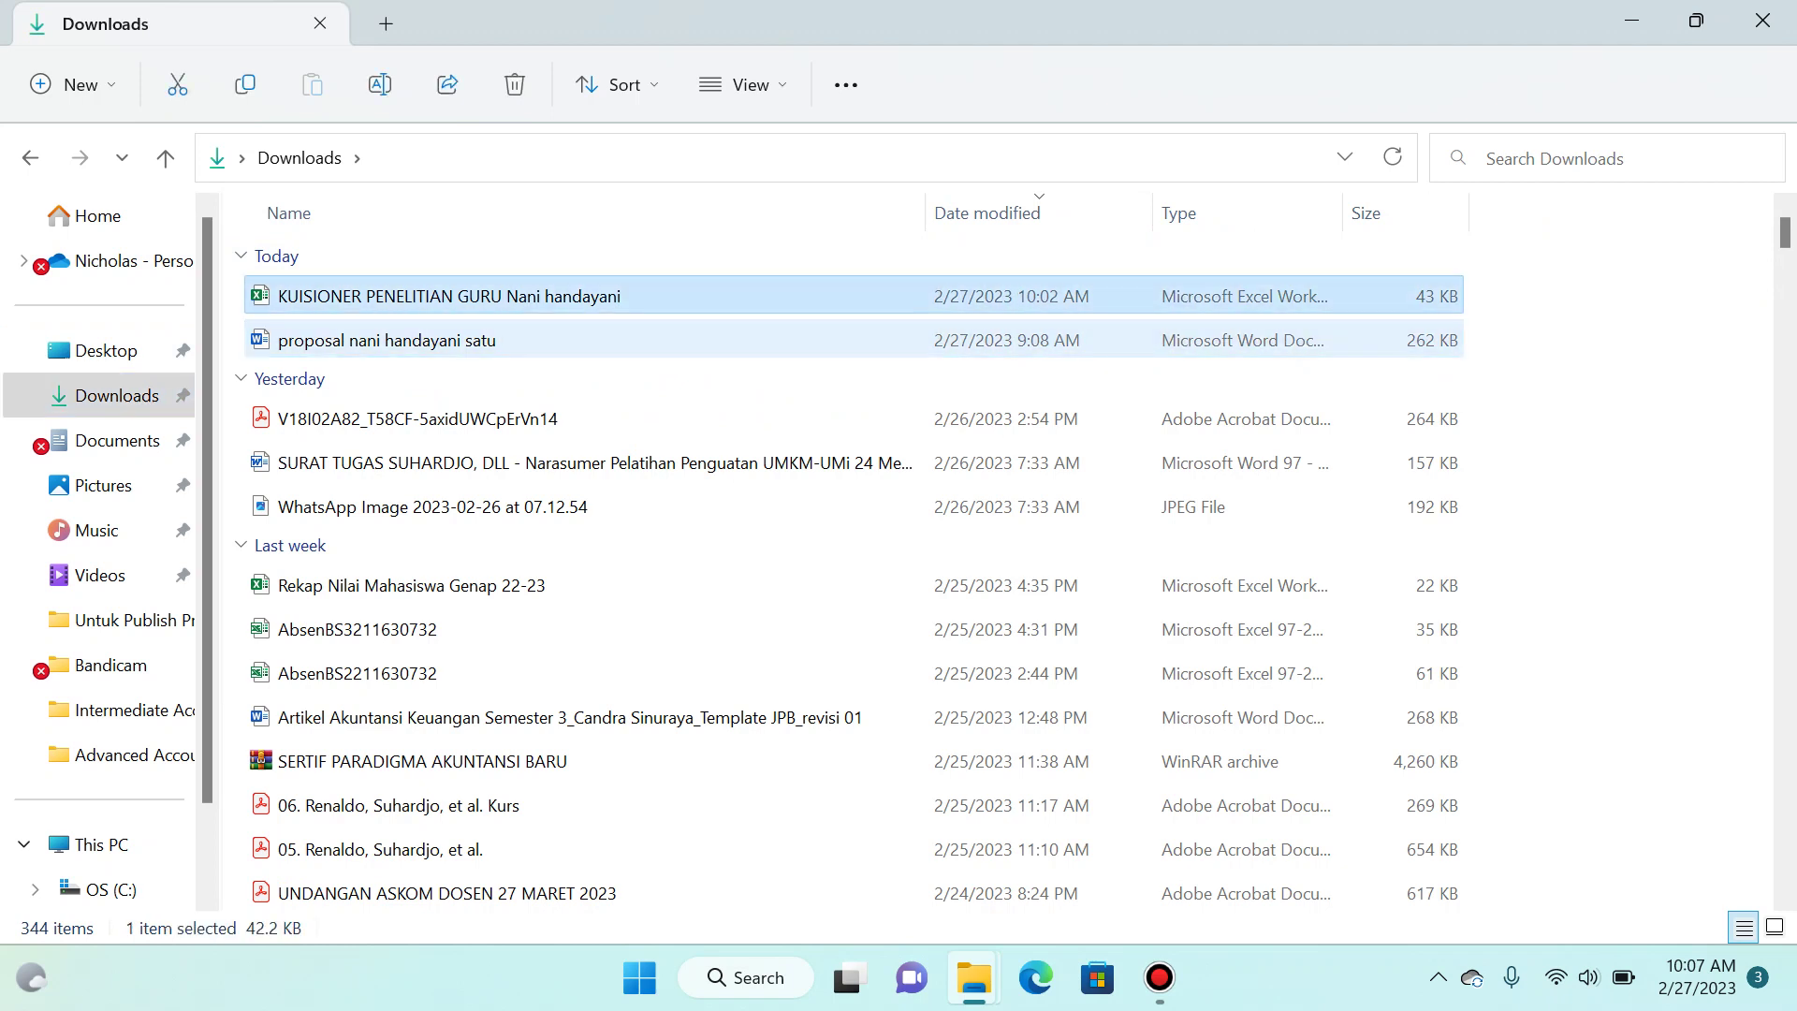
{"action": "double_click", "coordinate": [387, 340]}
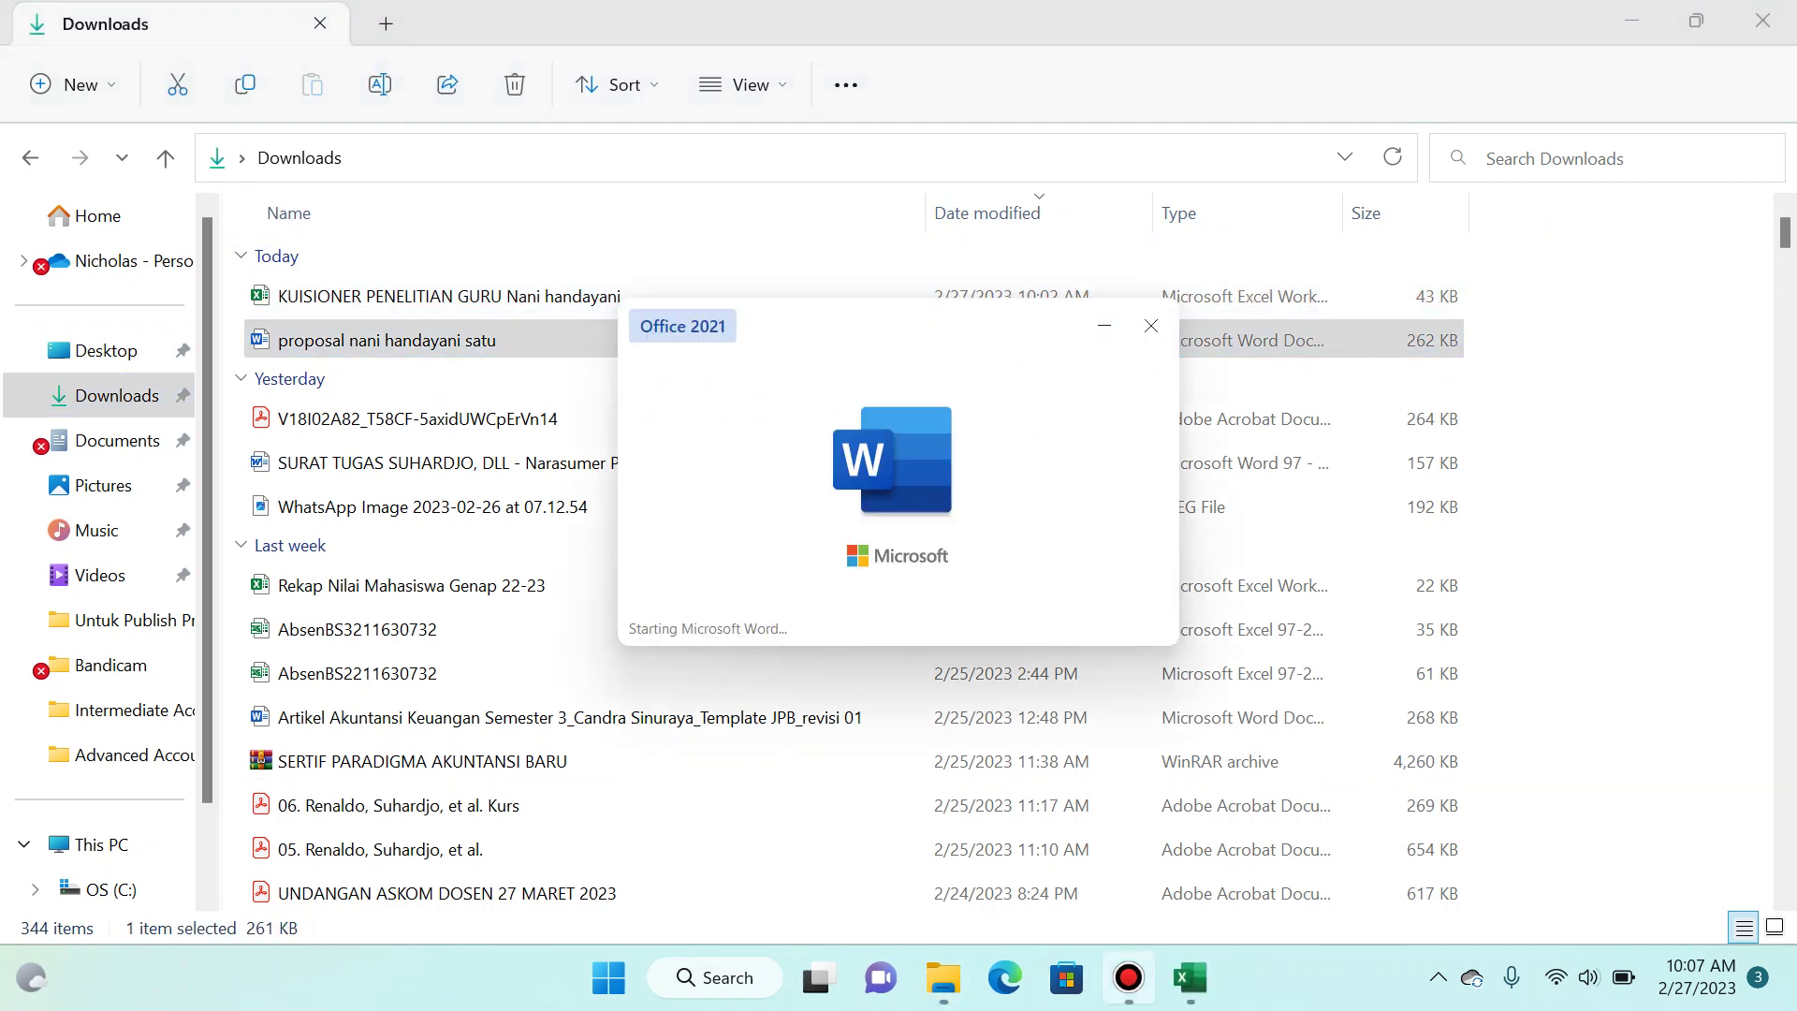
{"action": "left_click", "coordinate": [1129, 978]}
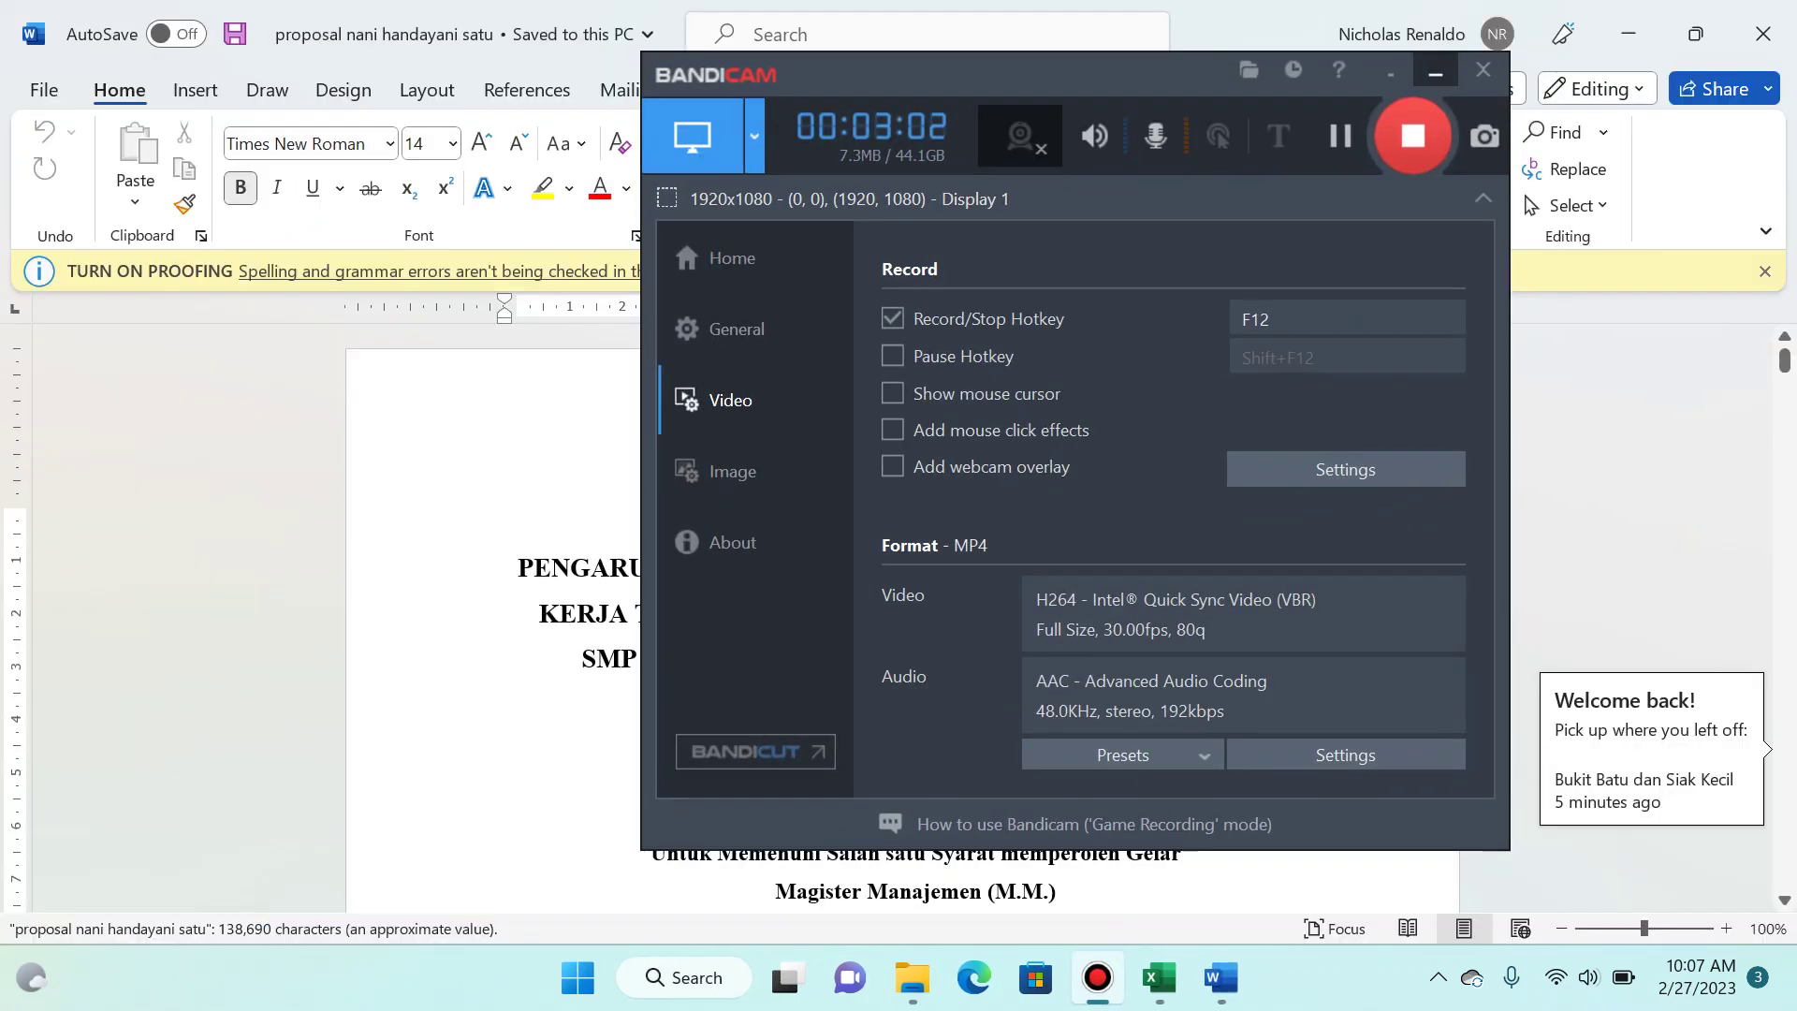
{"action": "left_click", "coordinate": [1436, 73]}
Step: Look through the thesis proposal from the title page to the school profile, then back to the Measurement Modal Fit section on page 63
{"action": "scroll", "coordinate": [903, 618], "scroll_direction": "down", "scroll_amount": 10}
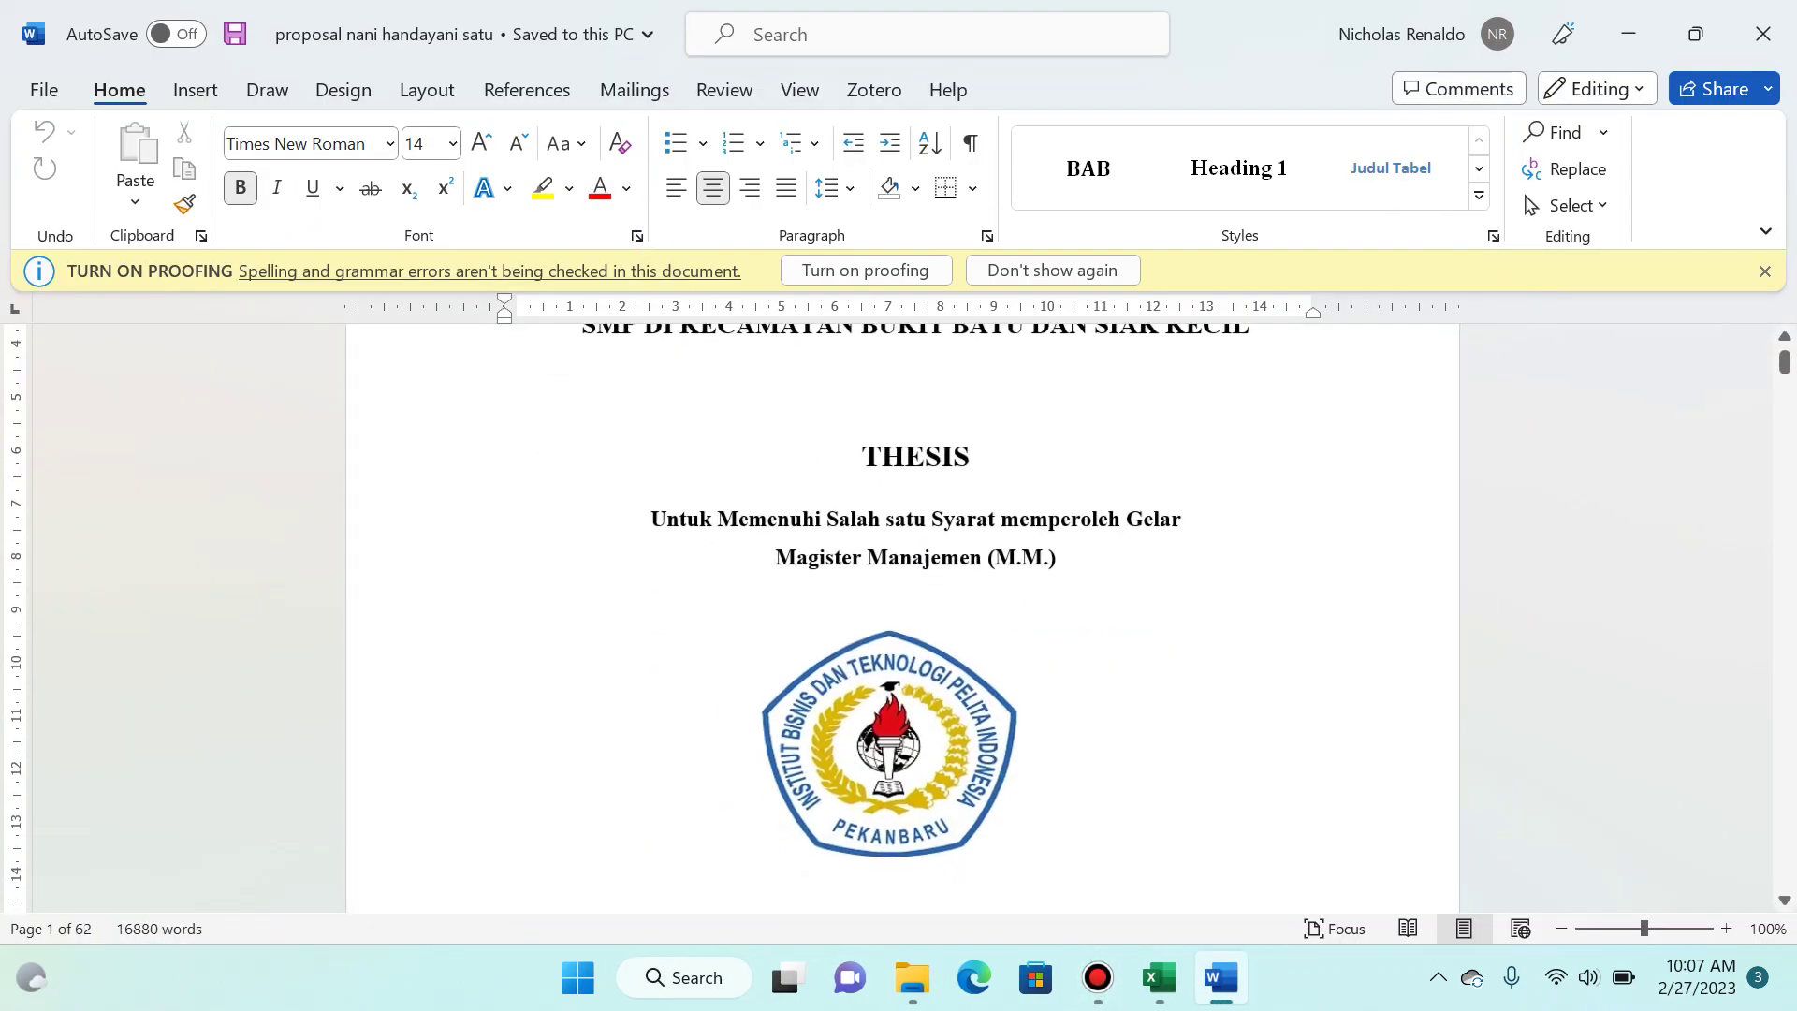
{"action": "scroll", "coordinate": [902, 618], "scroll_direction": "down", "scroll_amount": 20}
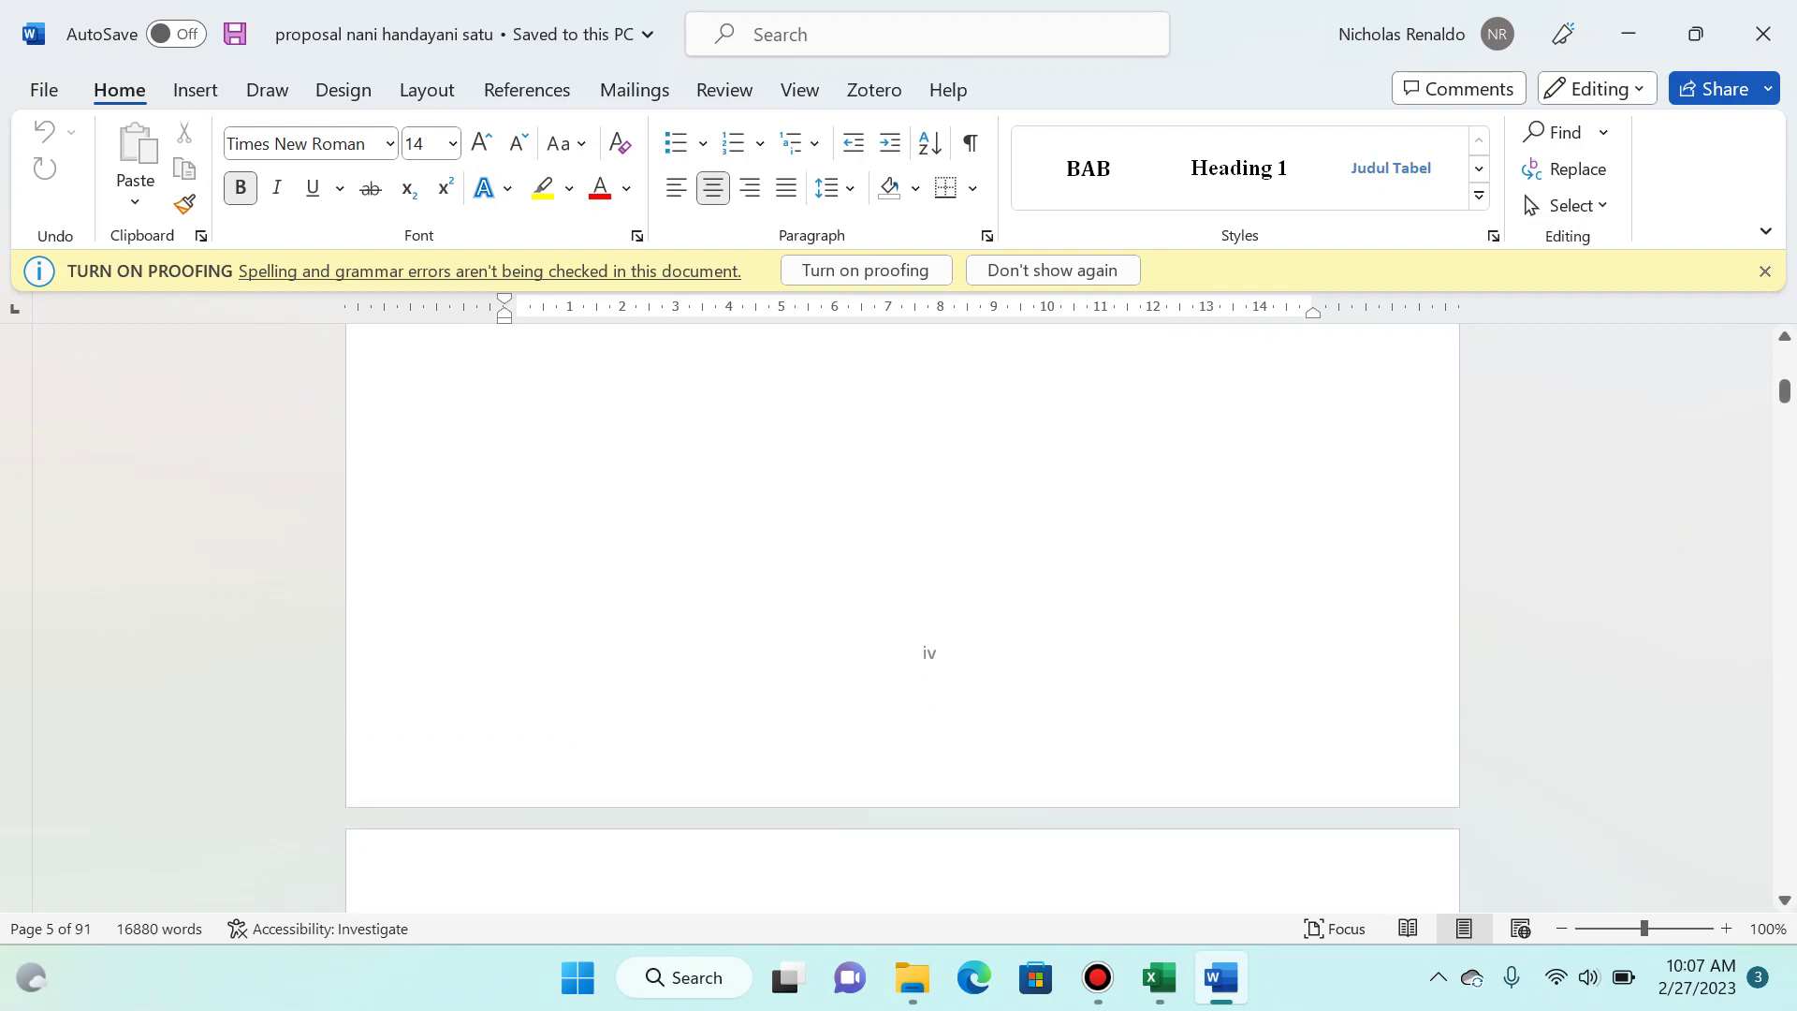
{"action": "scroll", "coordinate": [903, 618], "scroll_direction": "down", "scroll_amount": 20}
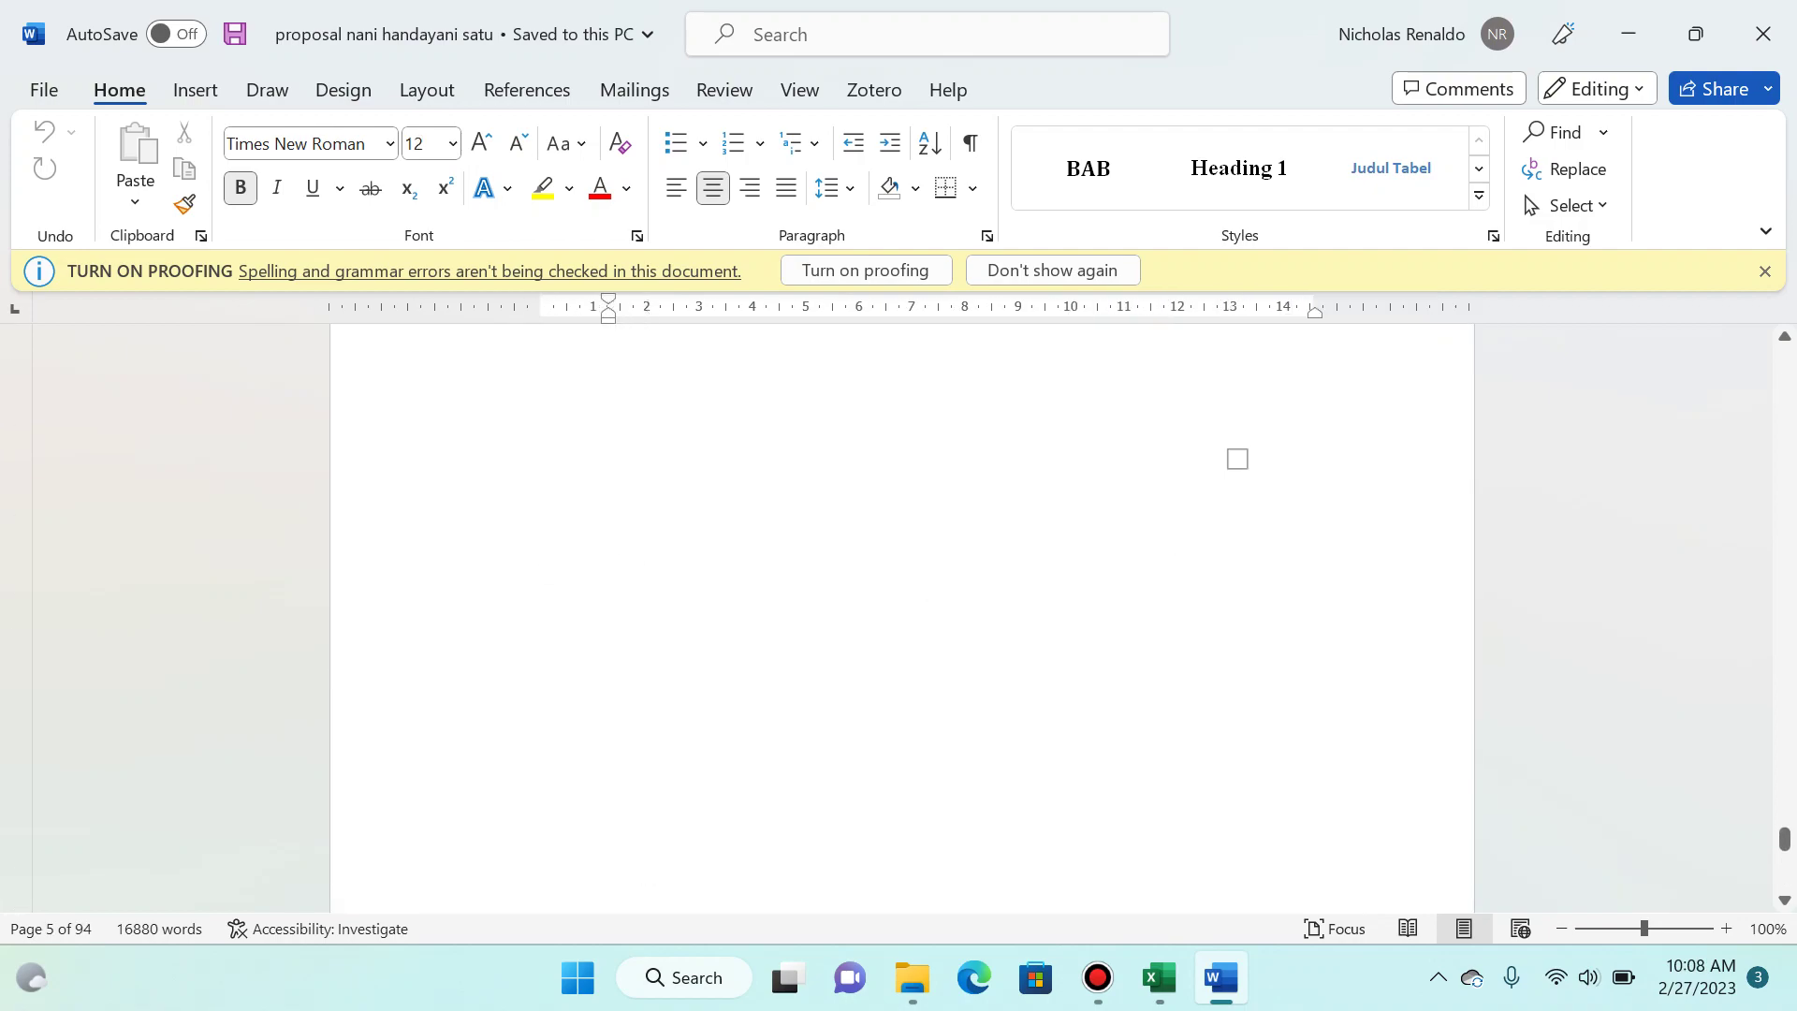
{"action": "left_click", "coordinate": [644, 635]}
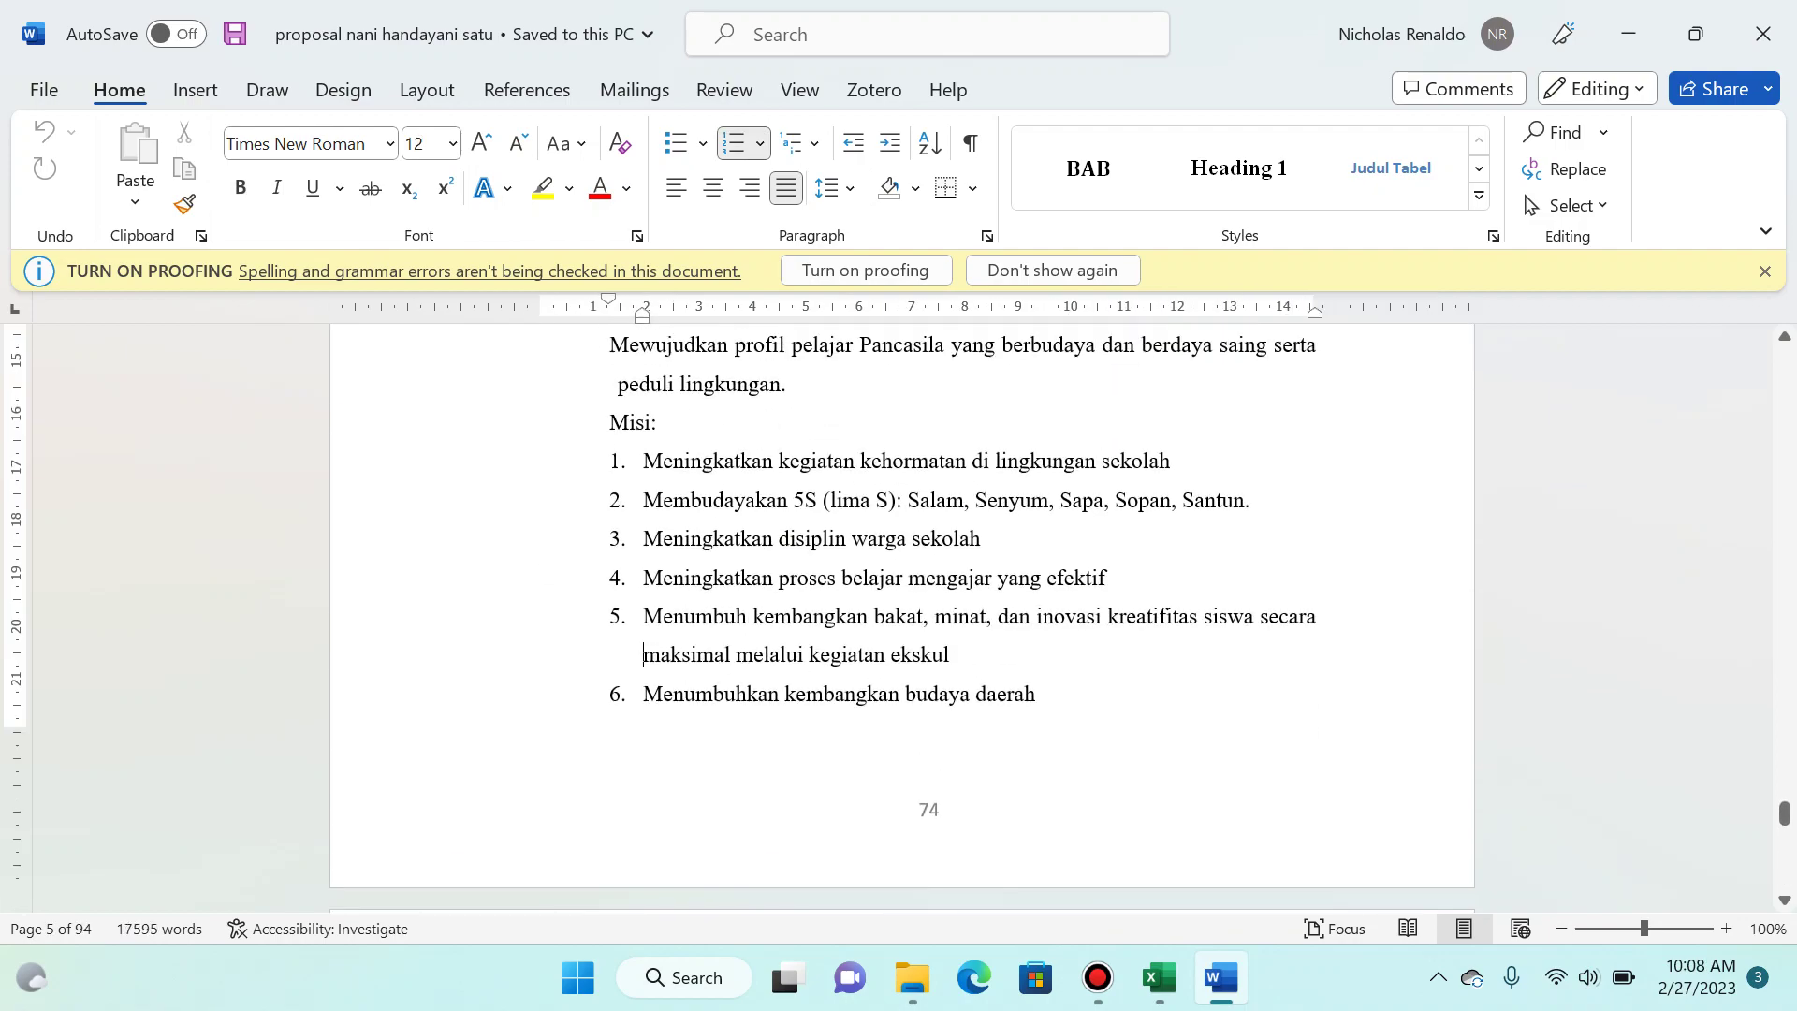
{"action": "key", "text": "Page_Up"}
{"action": "key", "text": "Page_Up"}
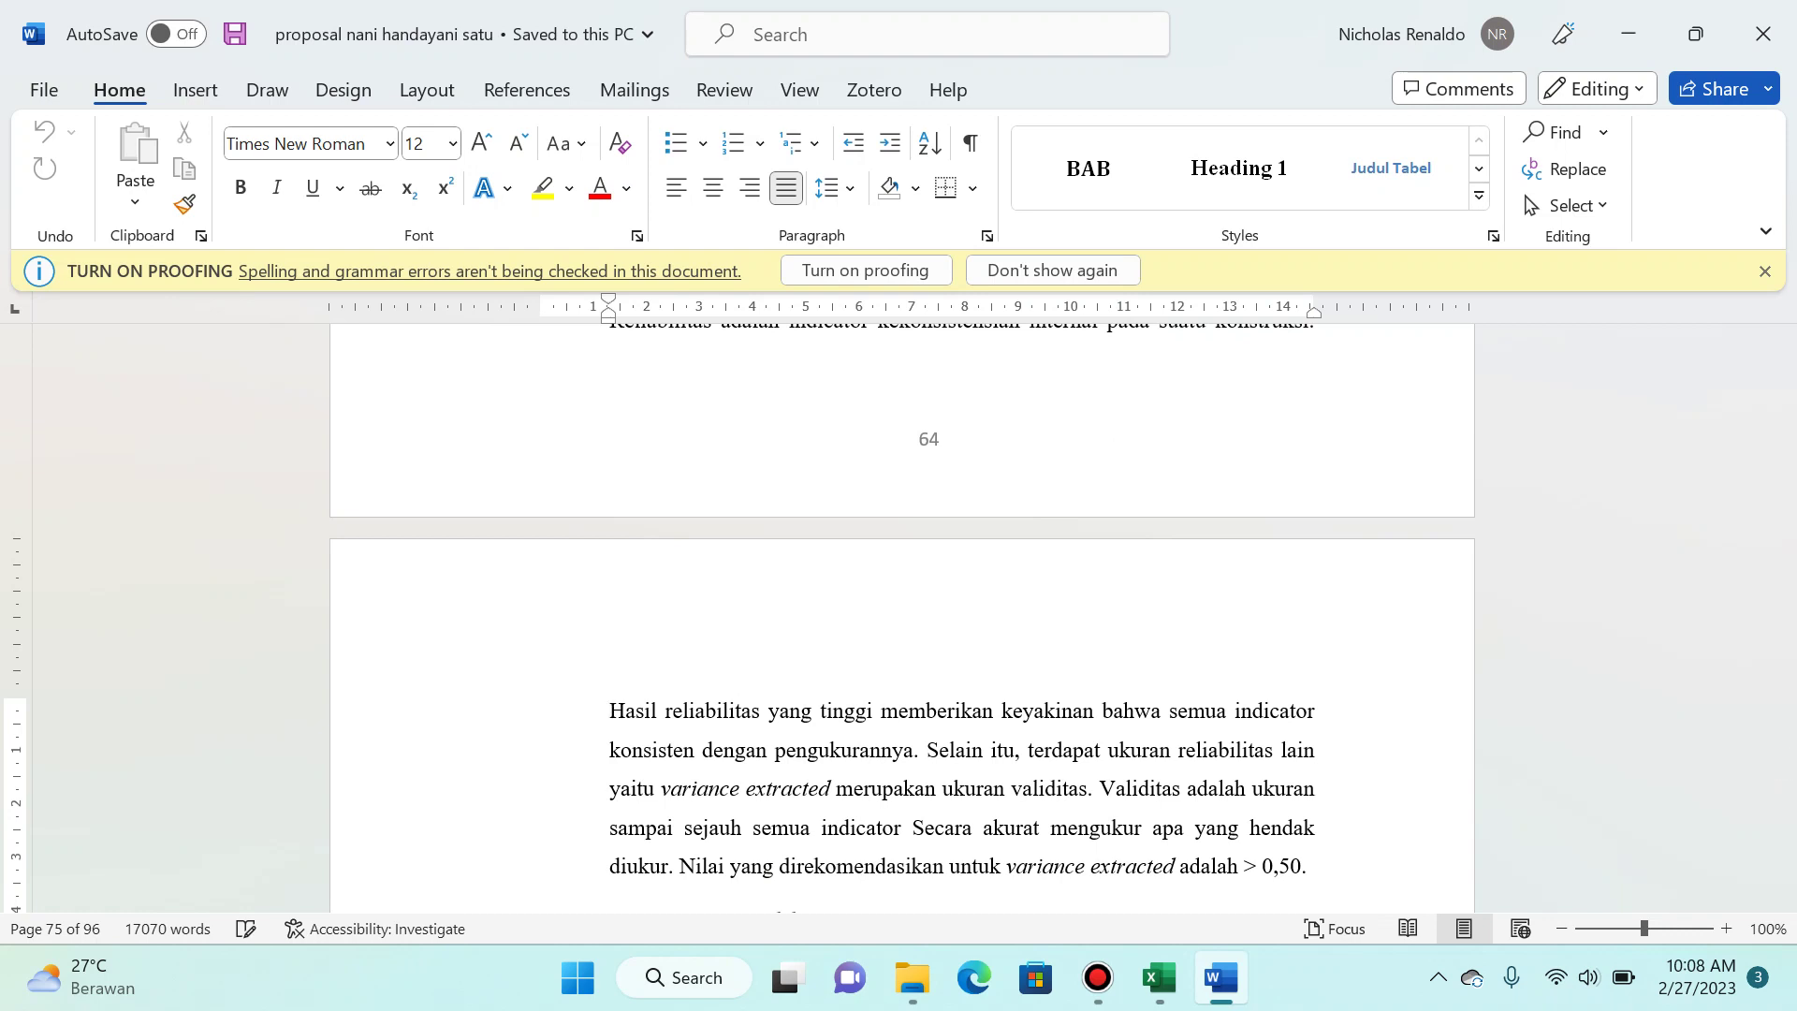
{"action": "scroll", "coordinate": [902, 618], "scroll_direction": "up", "scroll_amount": 15}
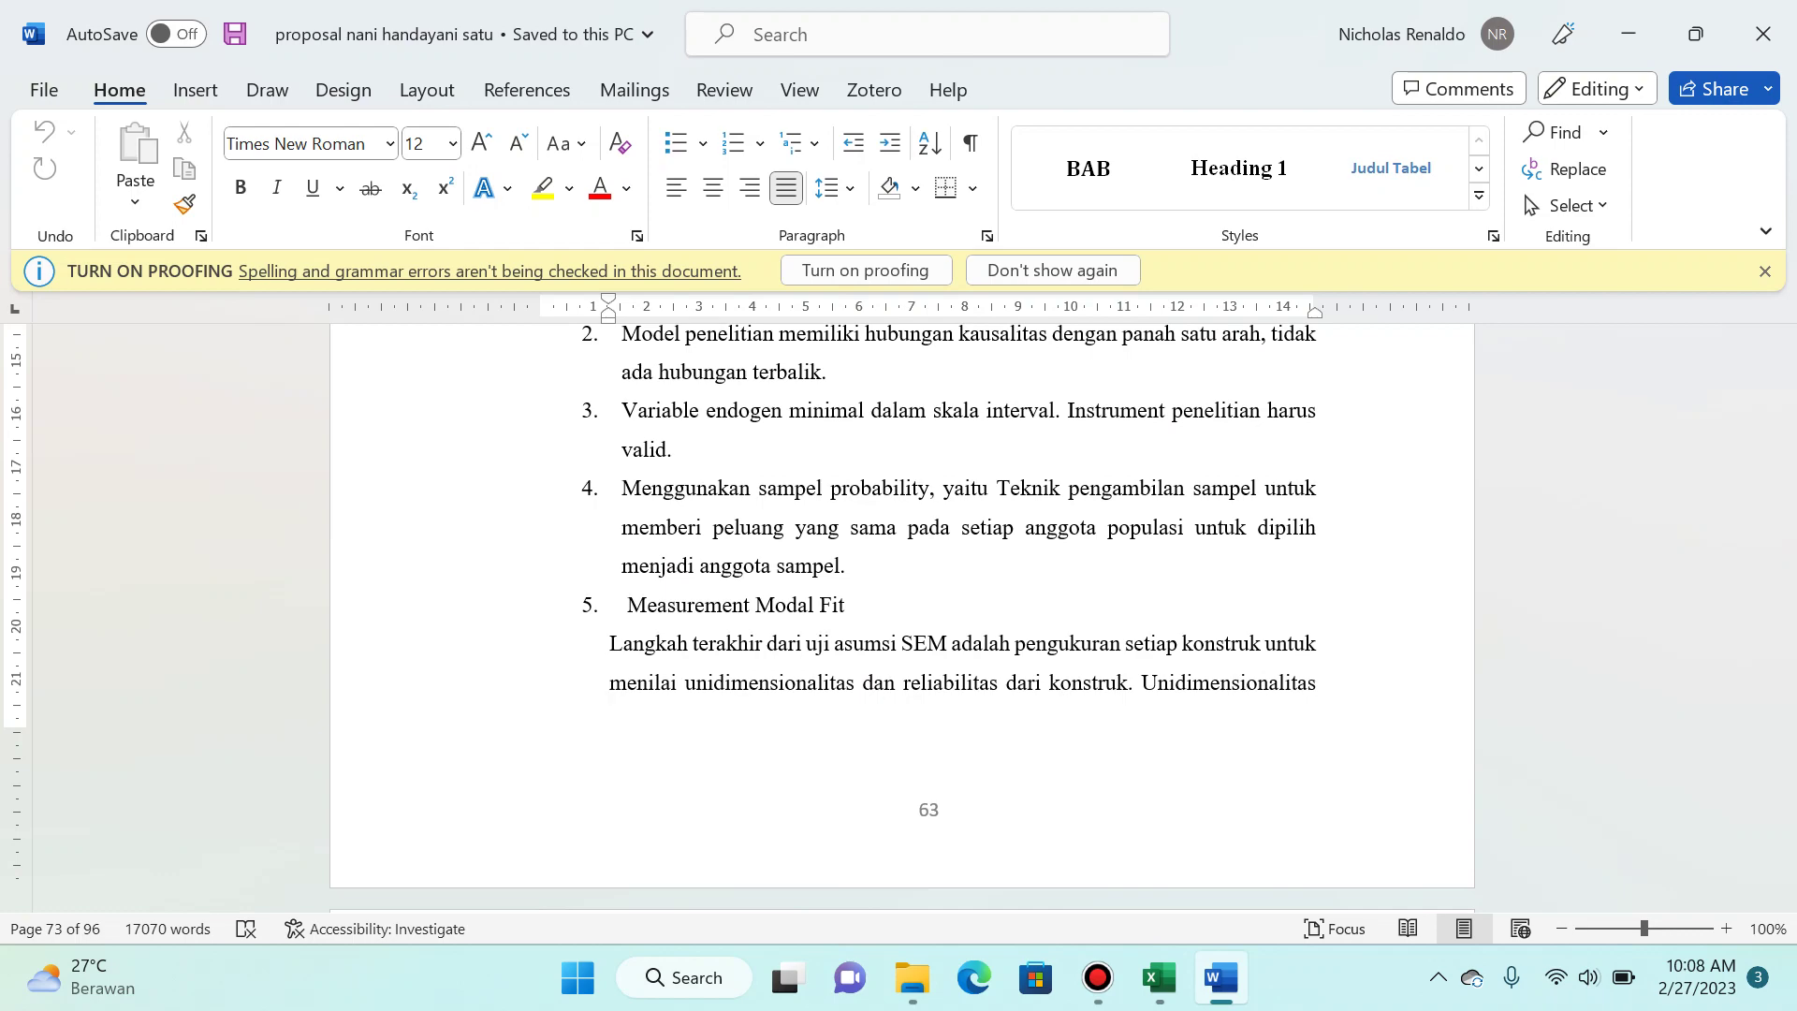
Step: Arrange the thesis proposal document and the teacher questionnaire workbook side by side, each filling half the screen
{"action": "key", "text": "alt+Tab"}
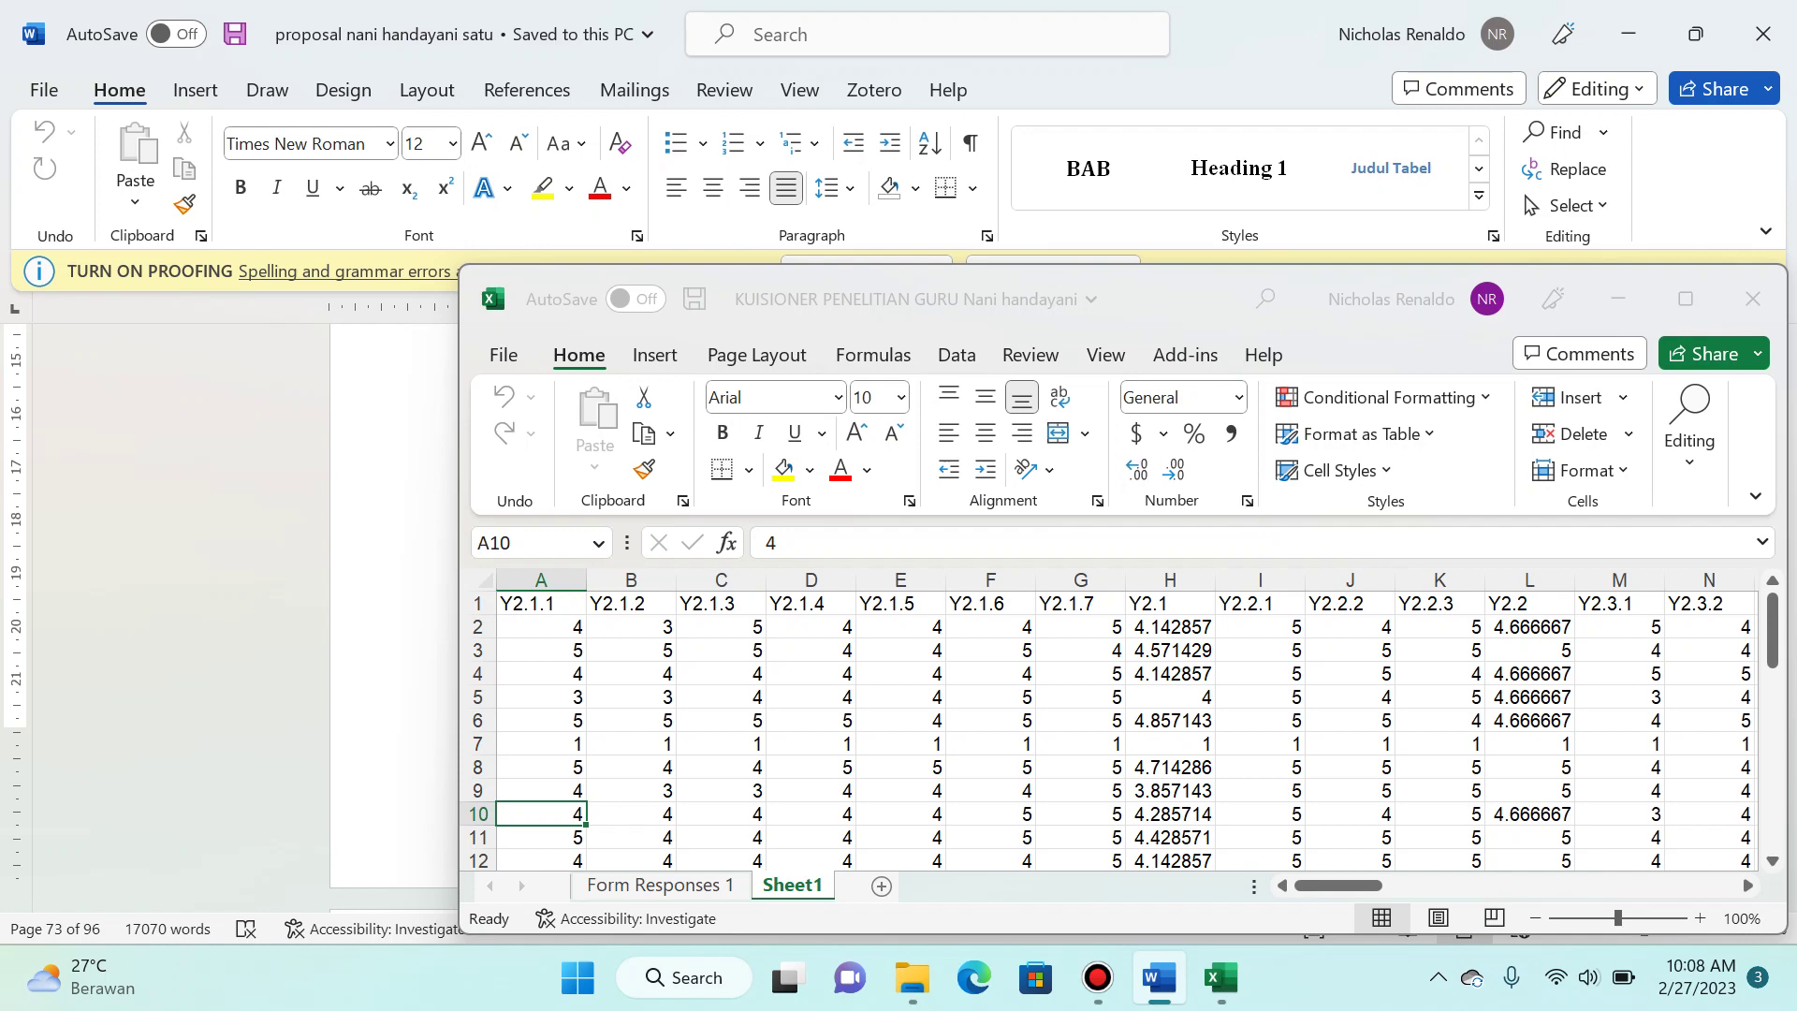
{"action": "key", "text": "super+Up"}
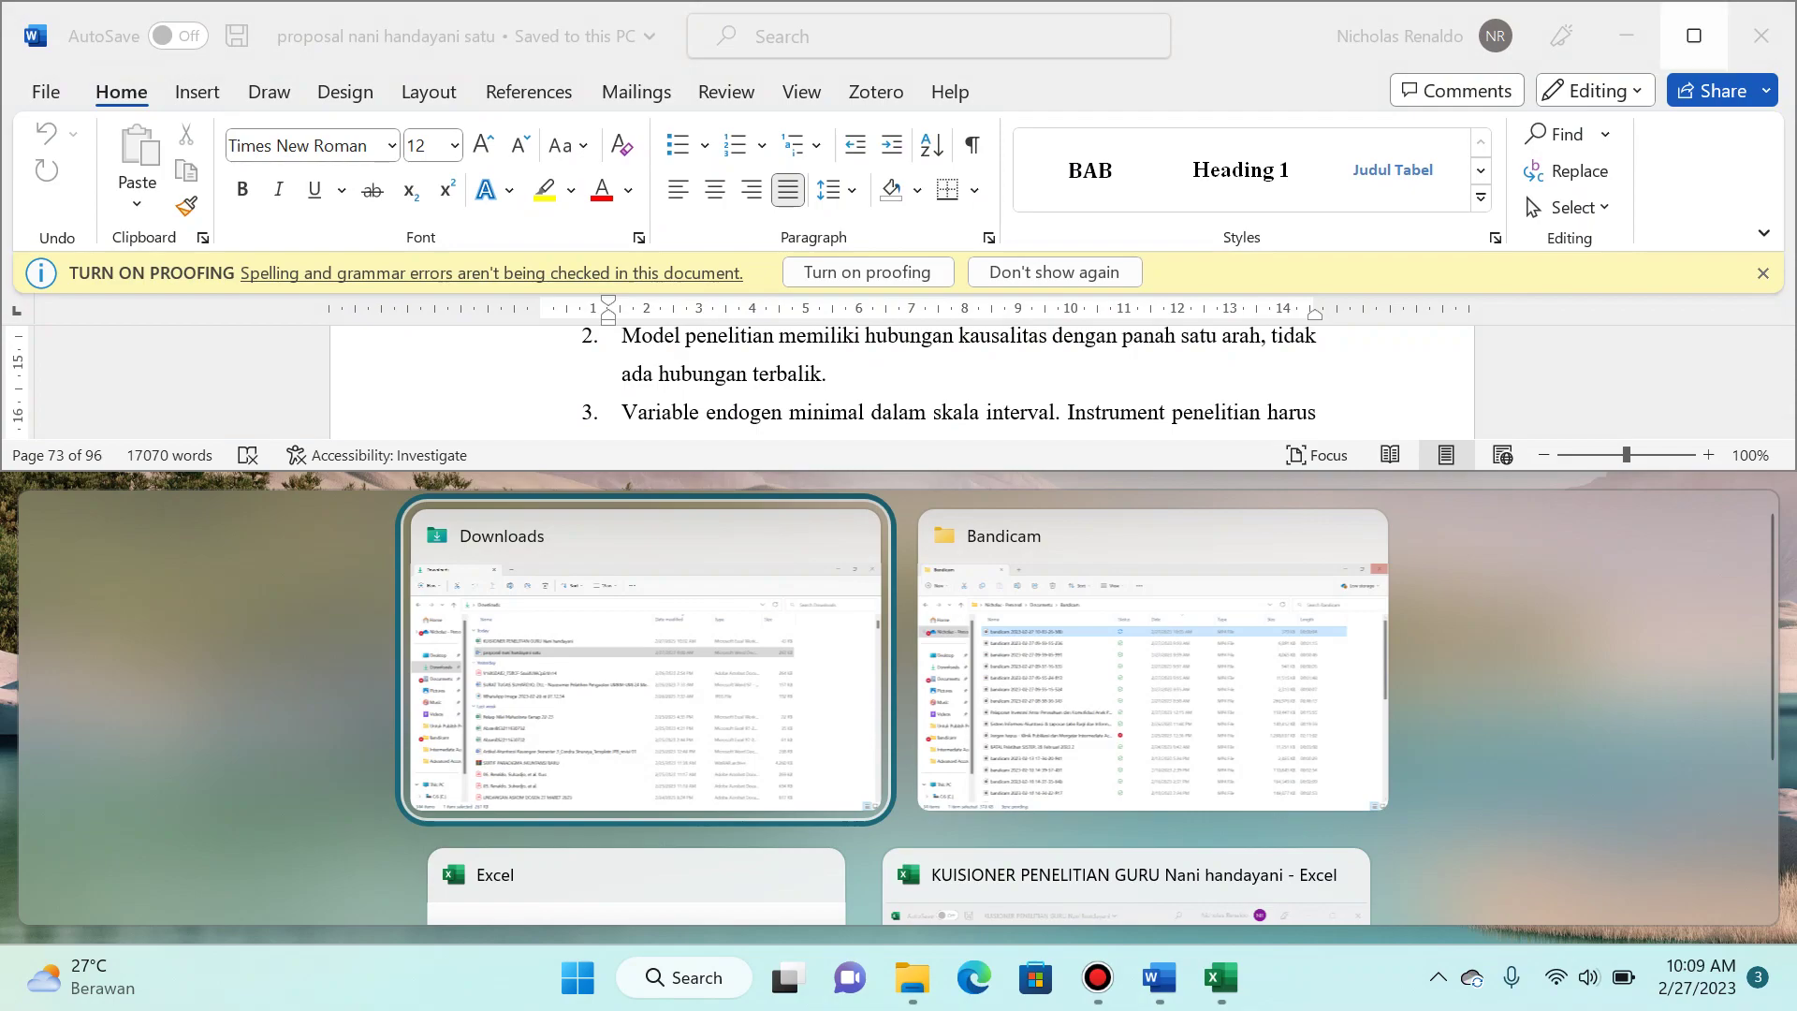
{"action": "left_click", "coordinate": [1693, 35]}
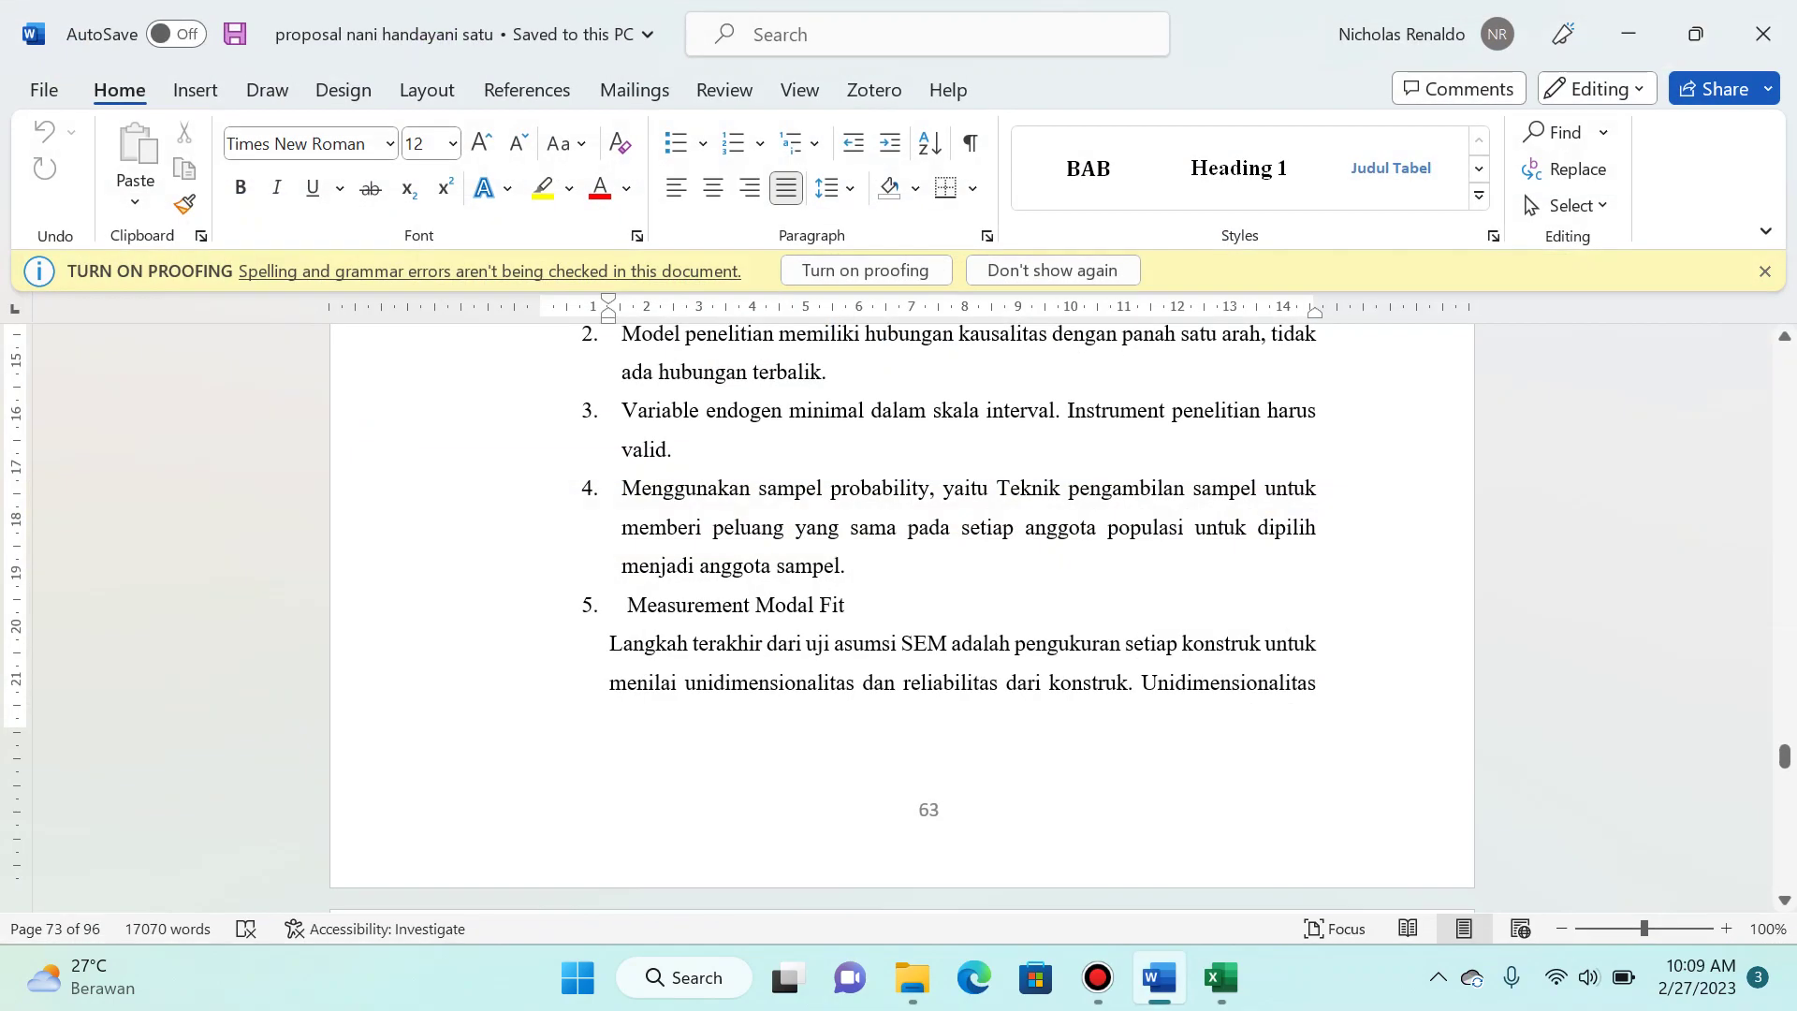
{"action": "key", "text": "super+Left"}
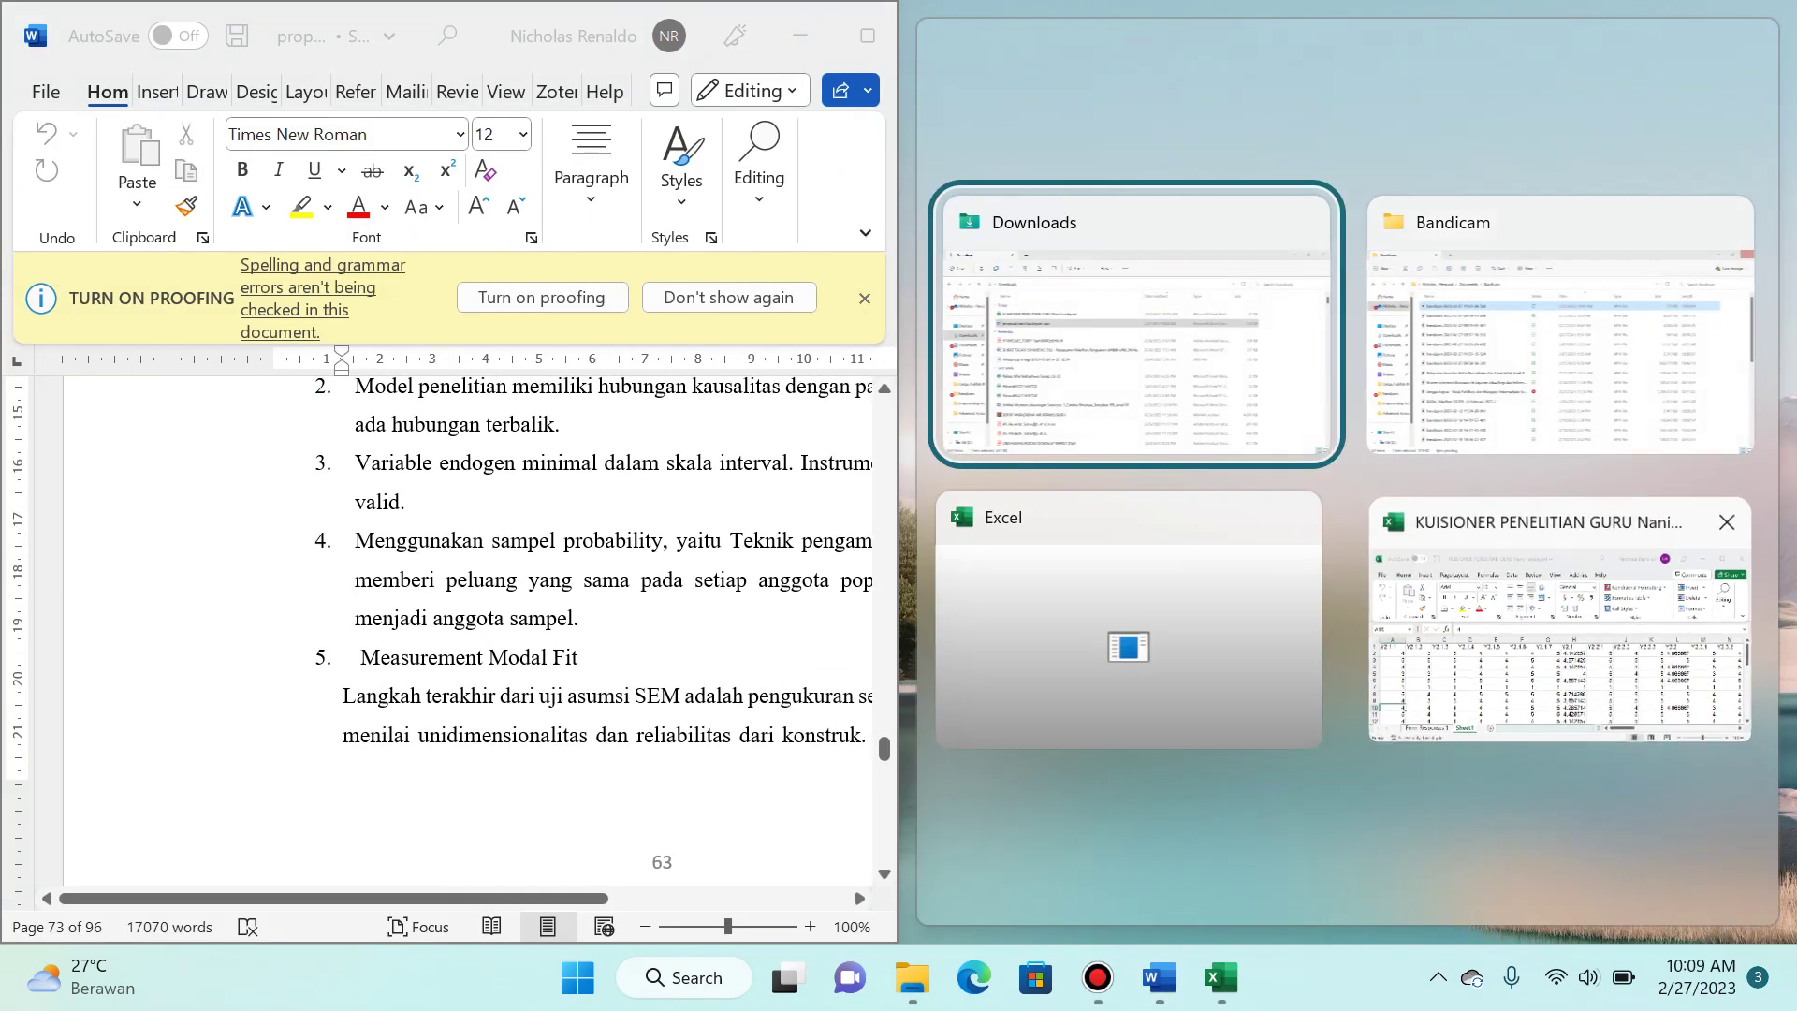
{"action": "left_click", "coordinate": [1559, 646]}
Step: Show the Form Responses 1 sheet and review its respondent rows from the first column downward
{"action": "key", "text": "ctrl+Page_Up"}
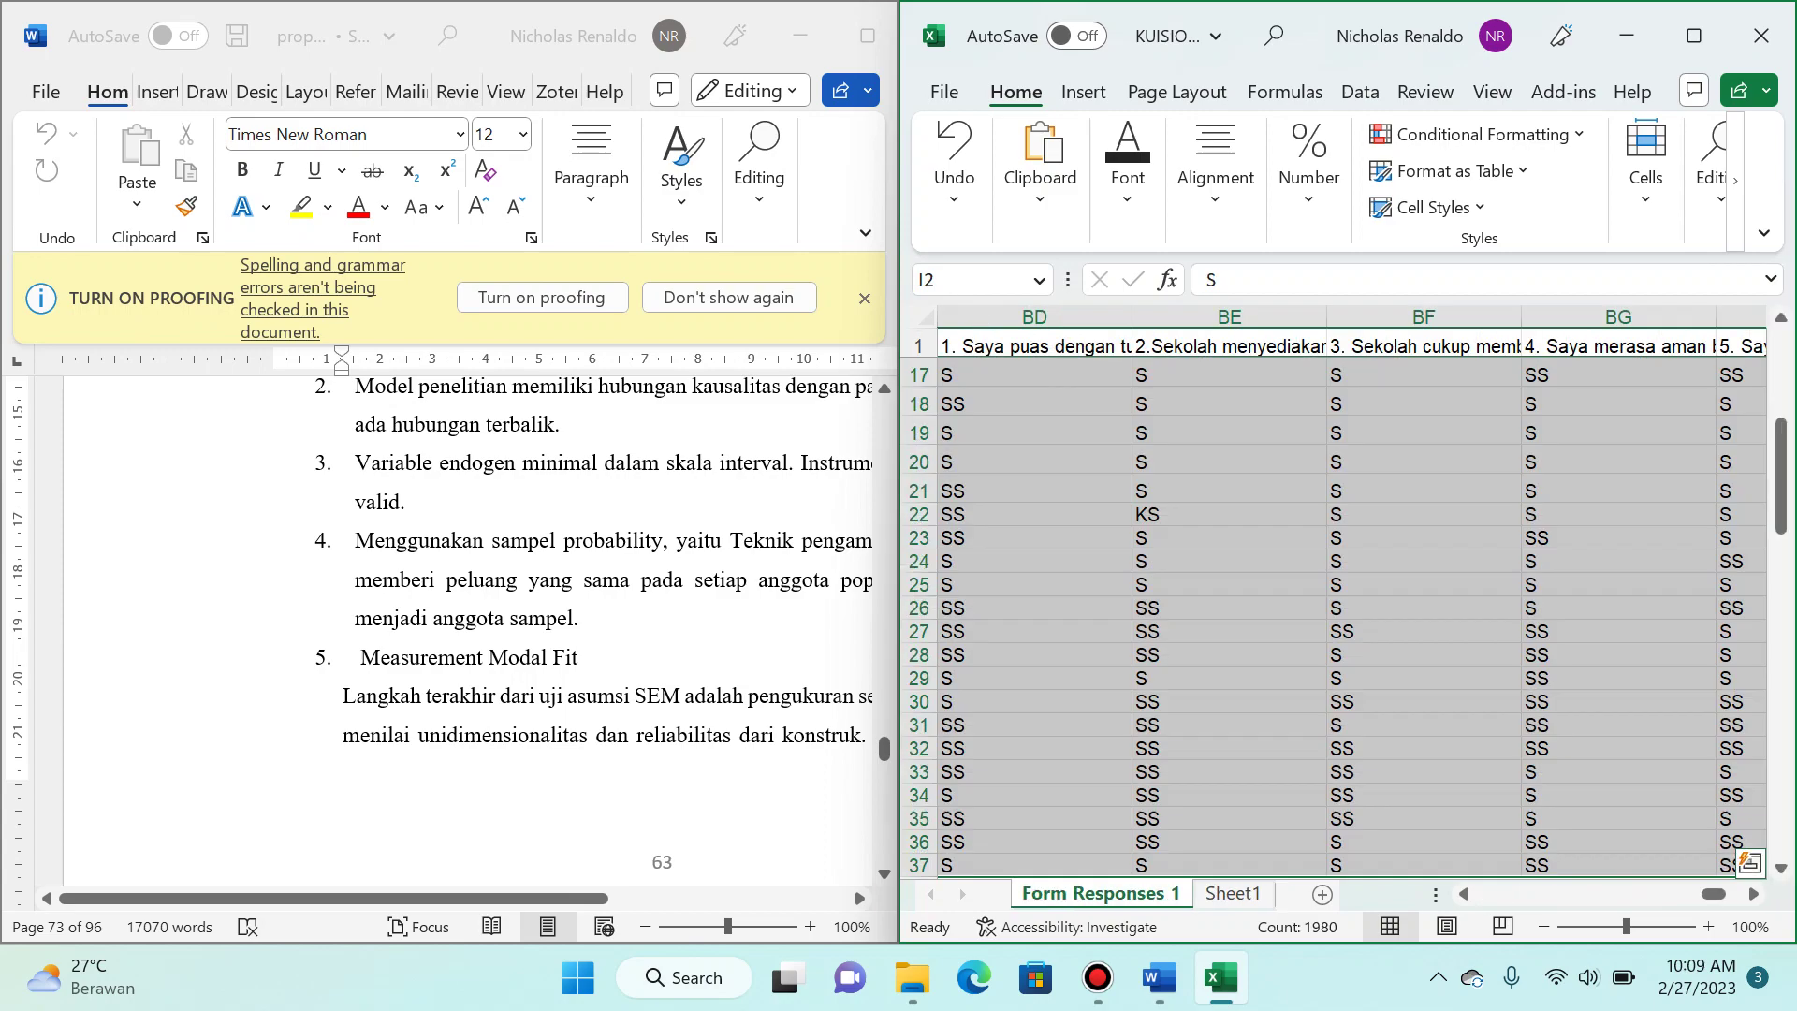
{"action": "key", "text": "ctrl+Home"}
{"action": "key", "text": "Down"}
{"action": "key", "text": "Down"}
{"action": "key", "text": "Down"}
{"action": "key", "text": "Down"}
{"action": "key", "text": "Down"}
{"action": "key", "text": "Down"}
{"action": "key", "text": "Down"}
{"action": "key", "text": "Down"}
{"action": "key", "text": "Down"}
{"action": "key", "text": "Down"}
{"action": "key", "text": "Down"}
{"action": "key", "text": "Down"}
{"action": "key", "text": "Down"}
{"action": "key", "text": "Down"}
{"action": "key", "text": "Down"}
{"action": "key", "text": "Down"}
{"action": "key", "text": "Down"}
{"action": "key", "text": "Down"}
{"action": "key", "text": "Down"}
{"action": "key", "text": "Down"}
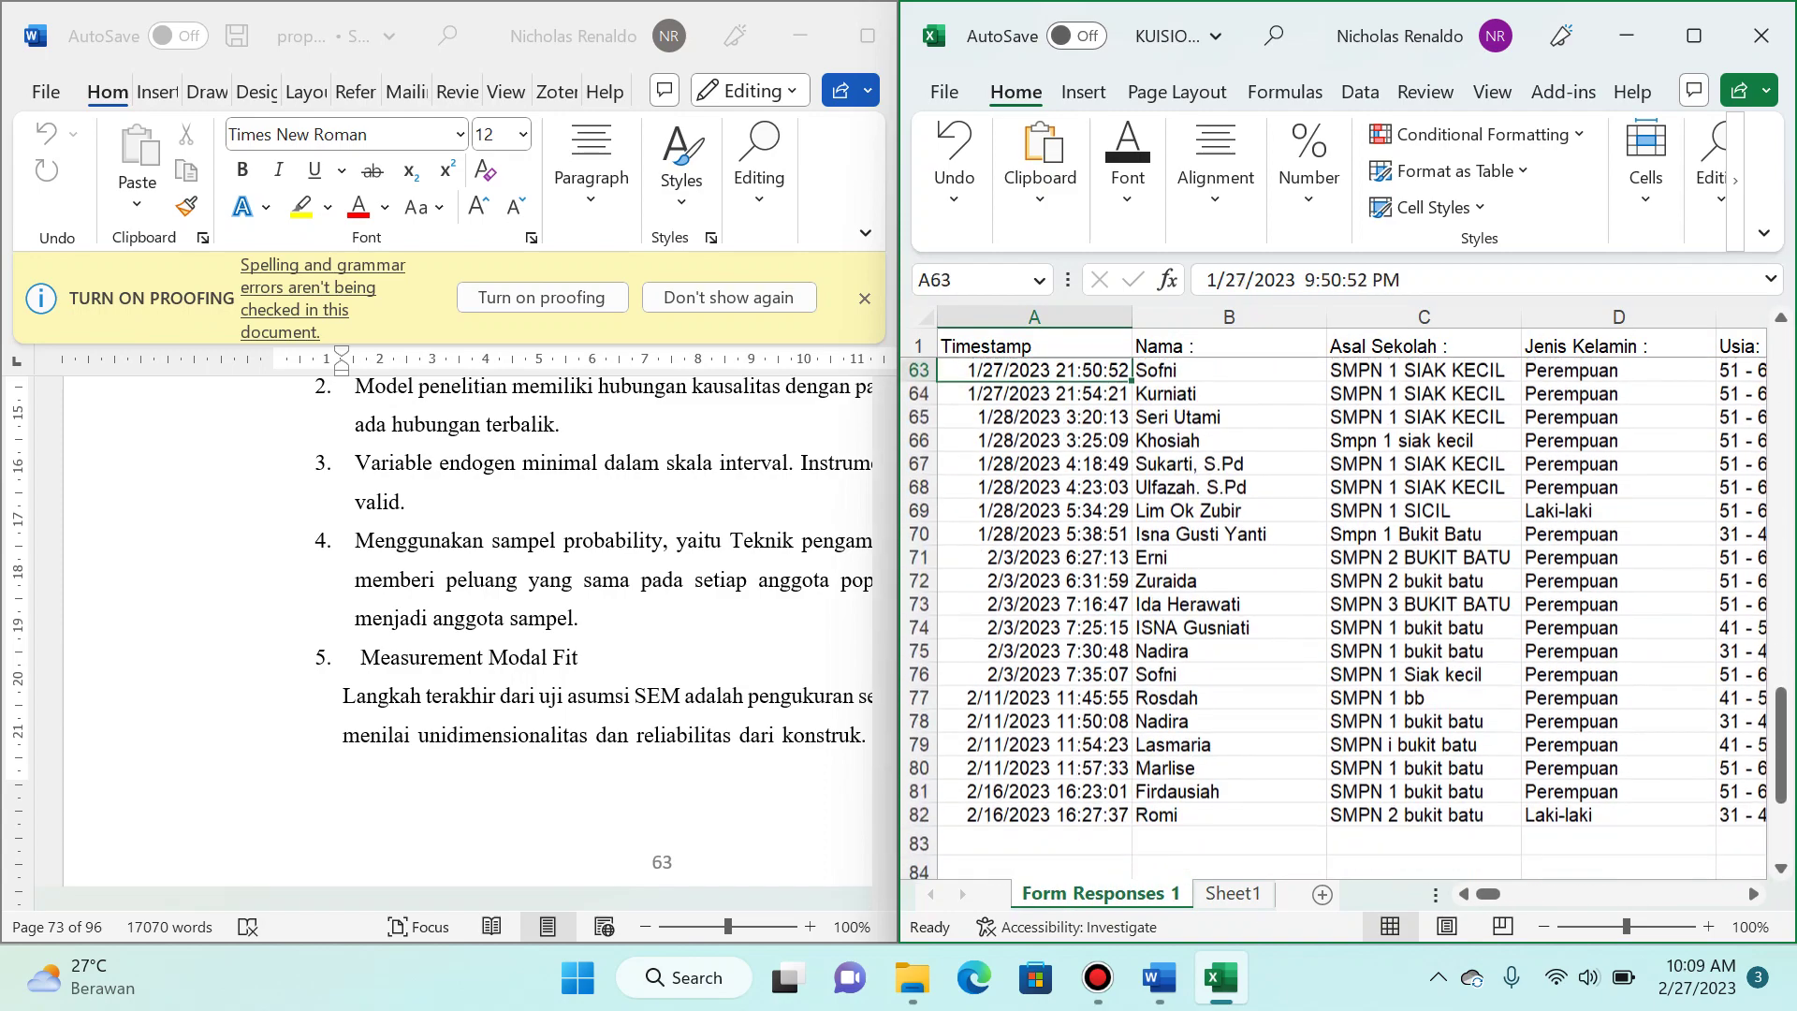
Step: Examine the list of X1 to Y2 variables and the answer scale codes beneath the last respondent row
{"action": "key", "text": "ctrl+Down"}
{"action": "key", "text": "ctrl+Up"}
{"action": "key", "text": "Right"}
{"action": "key", "text": "ctrl+Down"}
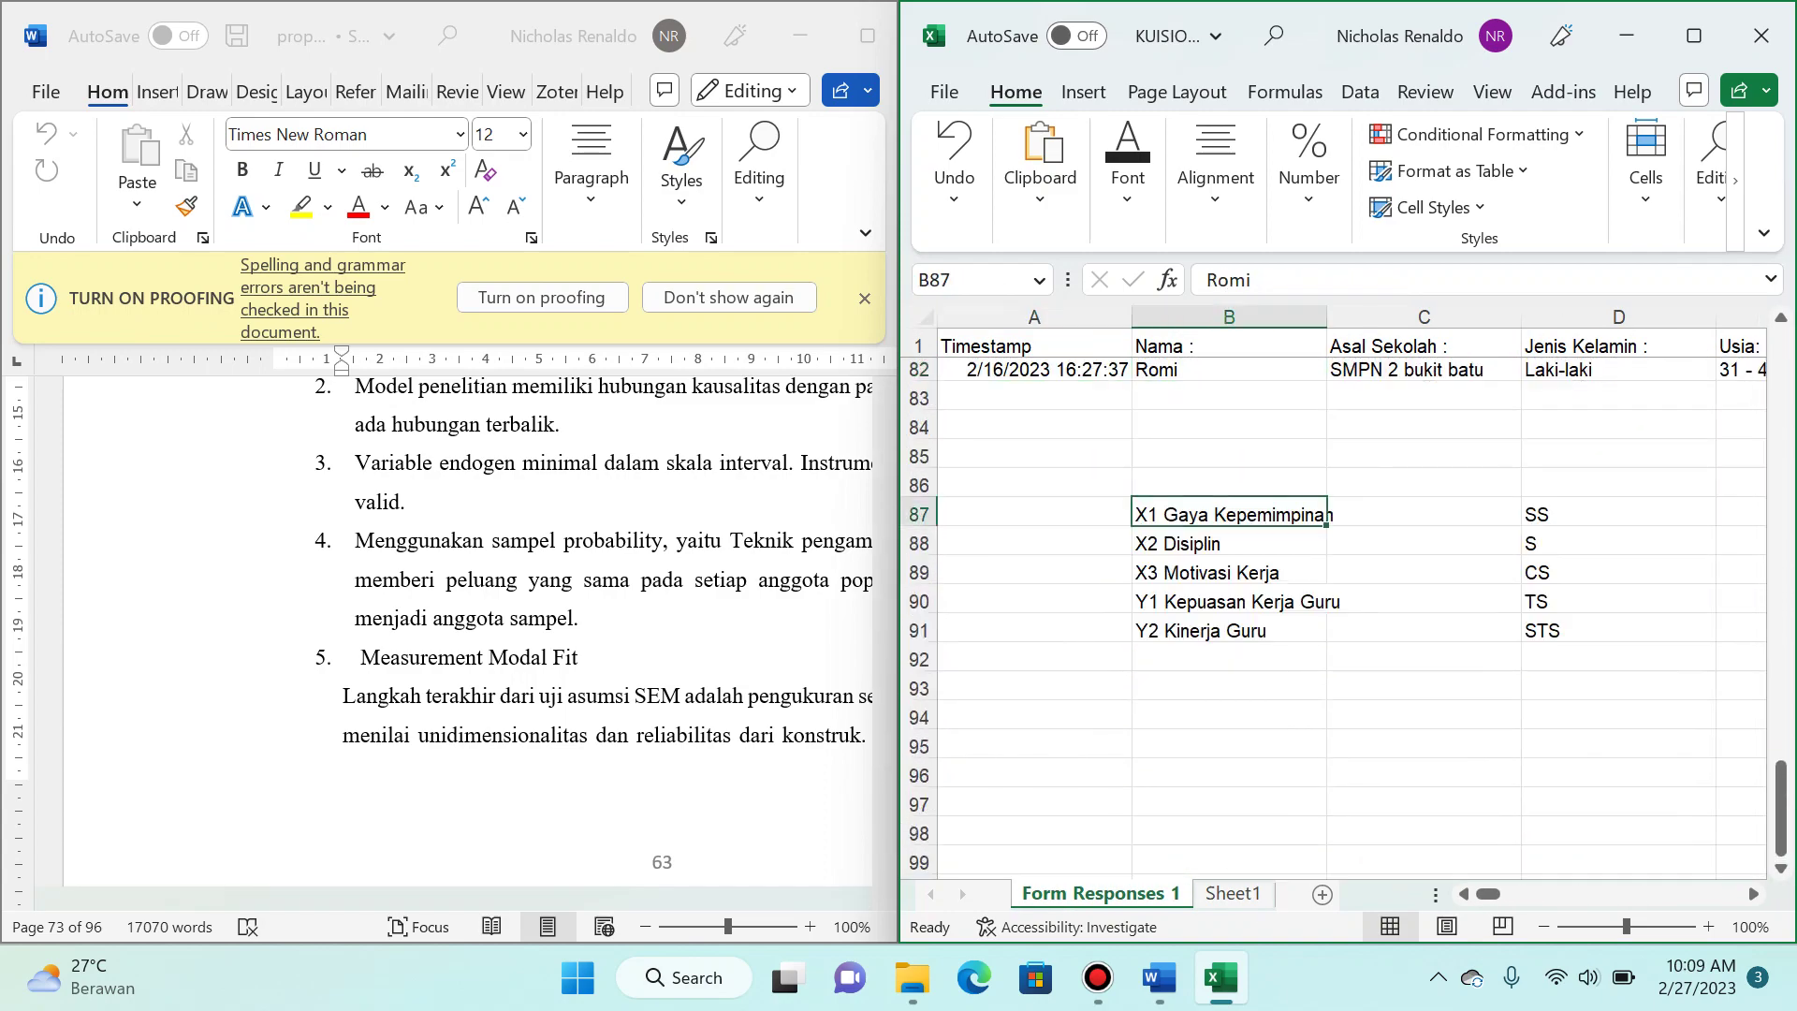
{"action": "key", "text": "Down"}
{"action": "key", "text": "Down"}
{"action": "key", "text": "Down"}
{"action": "key", "text": "Down"}
{"action": "key", "text": "Down"}
{"action": "key", "text": "Down"}
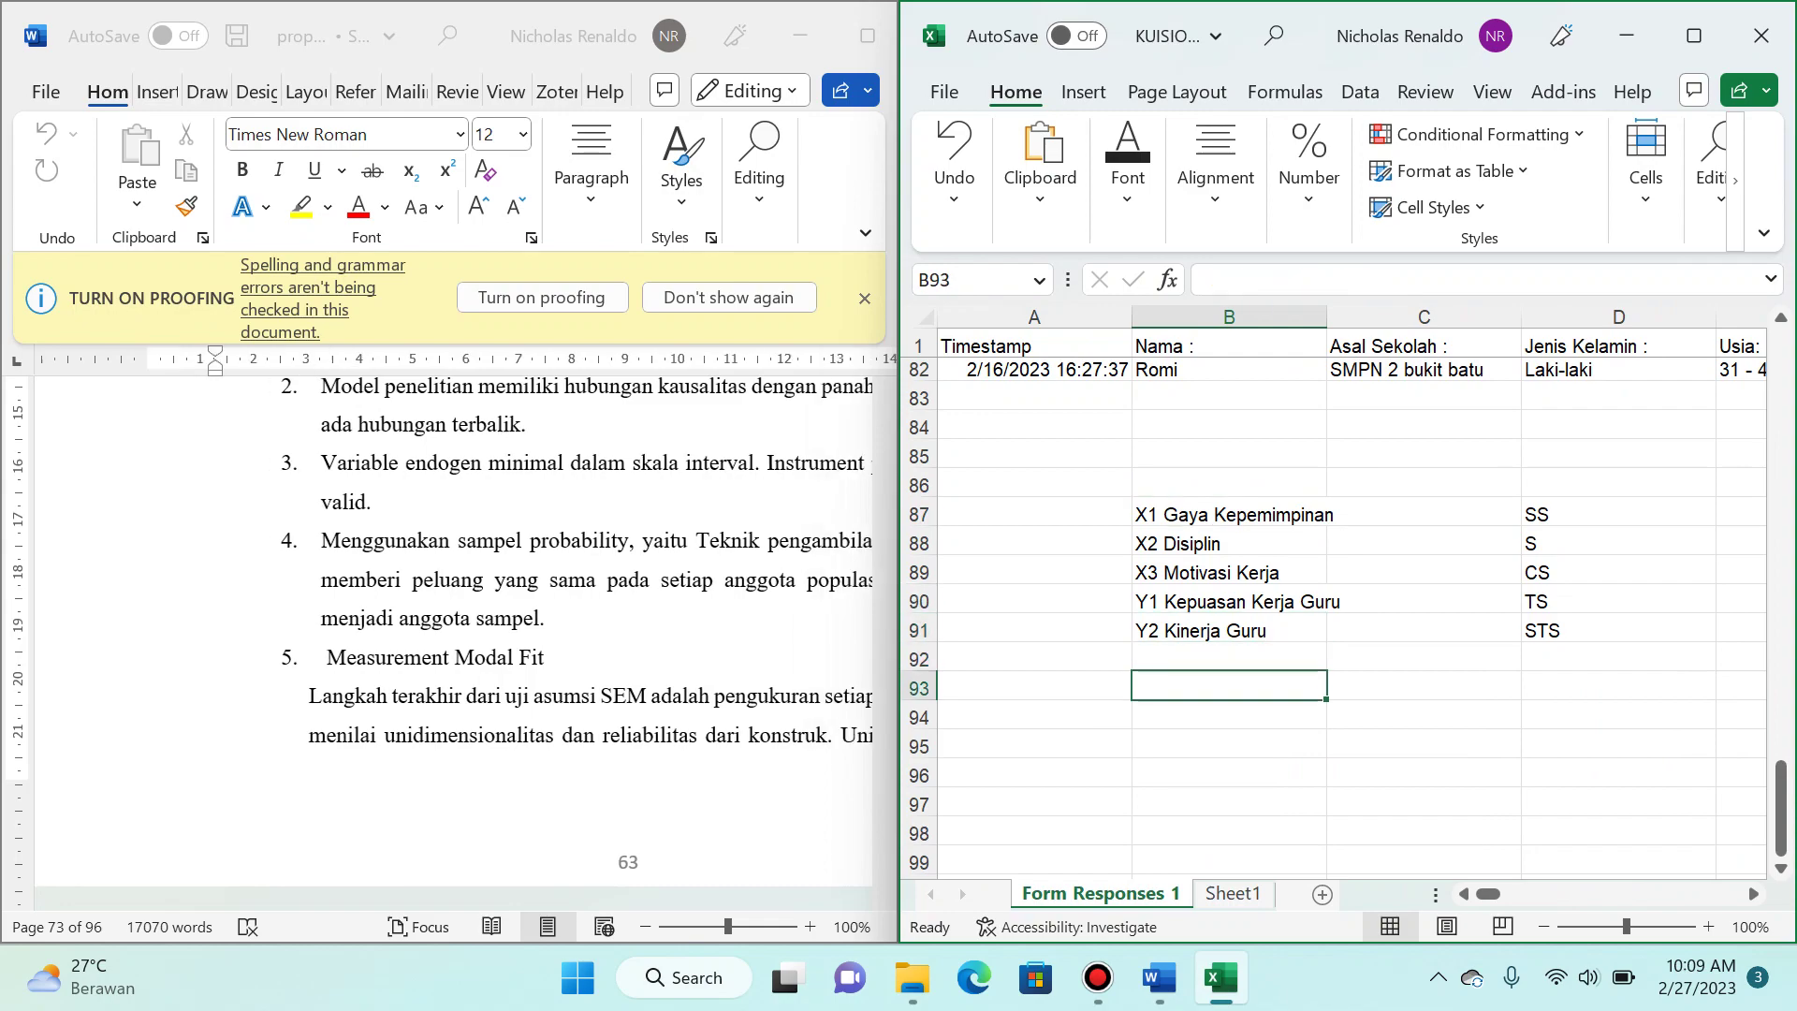
Step: Read the proposal's measurement model and data processing passages up to the start of the BAB 1V results chapter
{"action": "scroll", "coordinate": [449, 628], "scroll_direction": "down", "scroll_amount": 10}
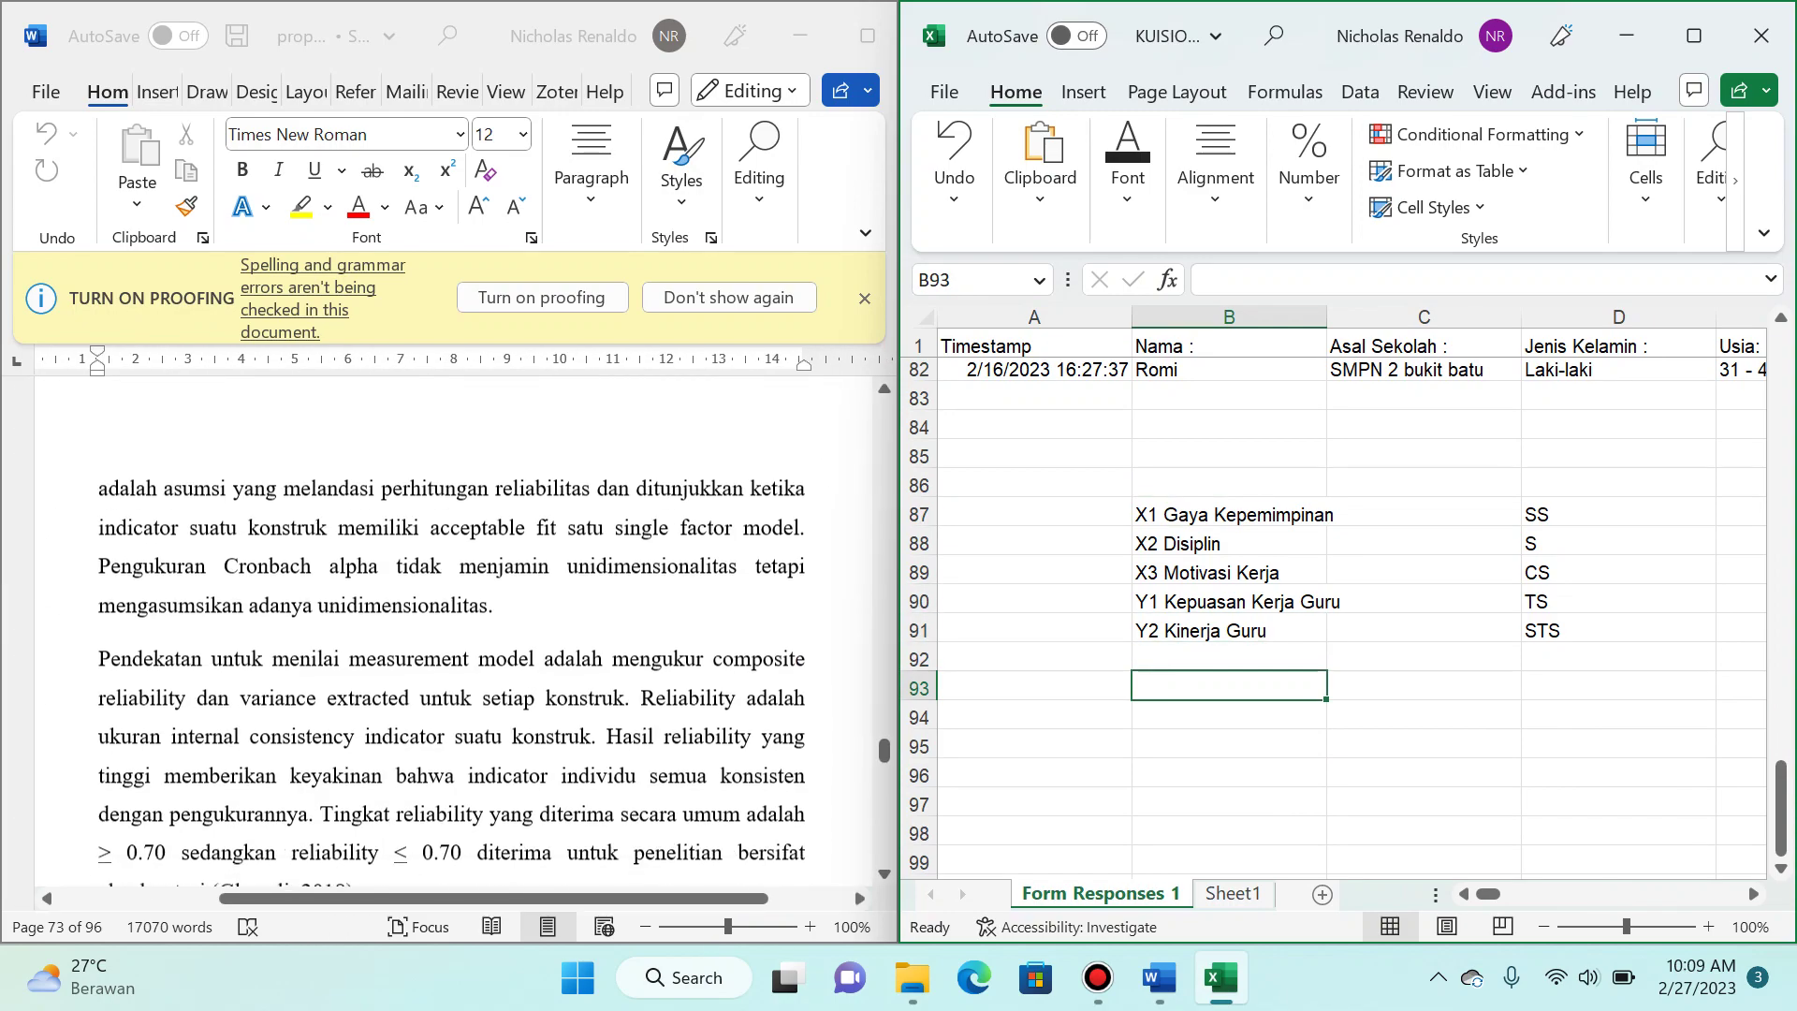
{"action": "scroll", "coordinate": [449, 627], "scroll_direction": "up", "scroll_amount": 10}
{"action": "scroll", "coordinate": [449, 627], "scroll_direction": "down", "scroll_amount": 3}
{"action": "scroll", "coordinate": [450, 627], "scroll_direction": "down", "scroll_amount": 15}
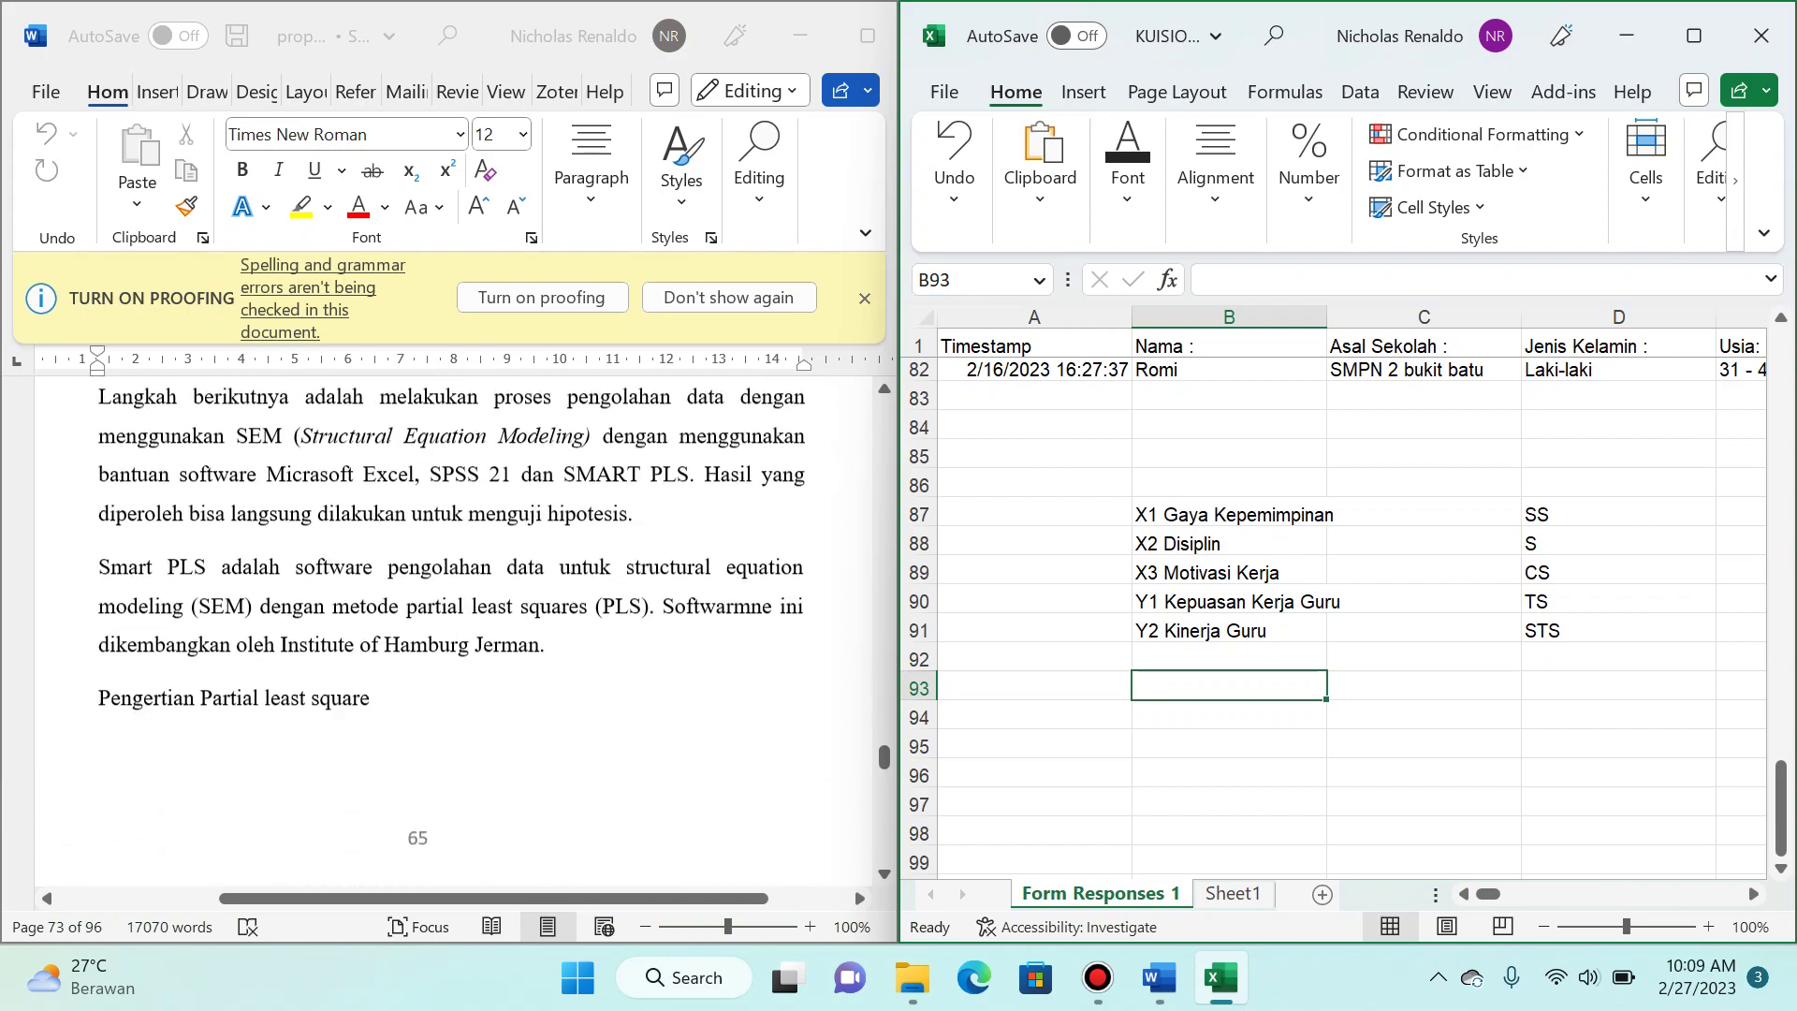
{"action": "scroll", "coordinate": [449, 627], "scroll_direction": "down", "scroll_amount": 10}
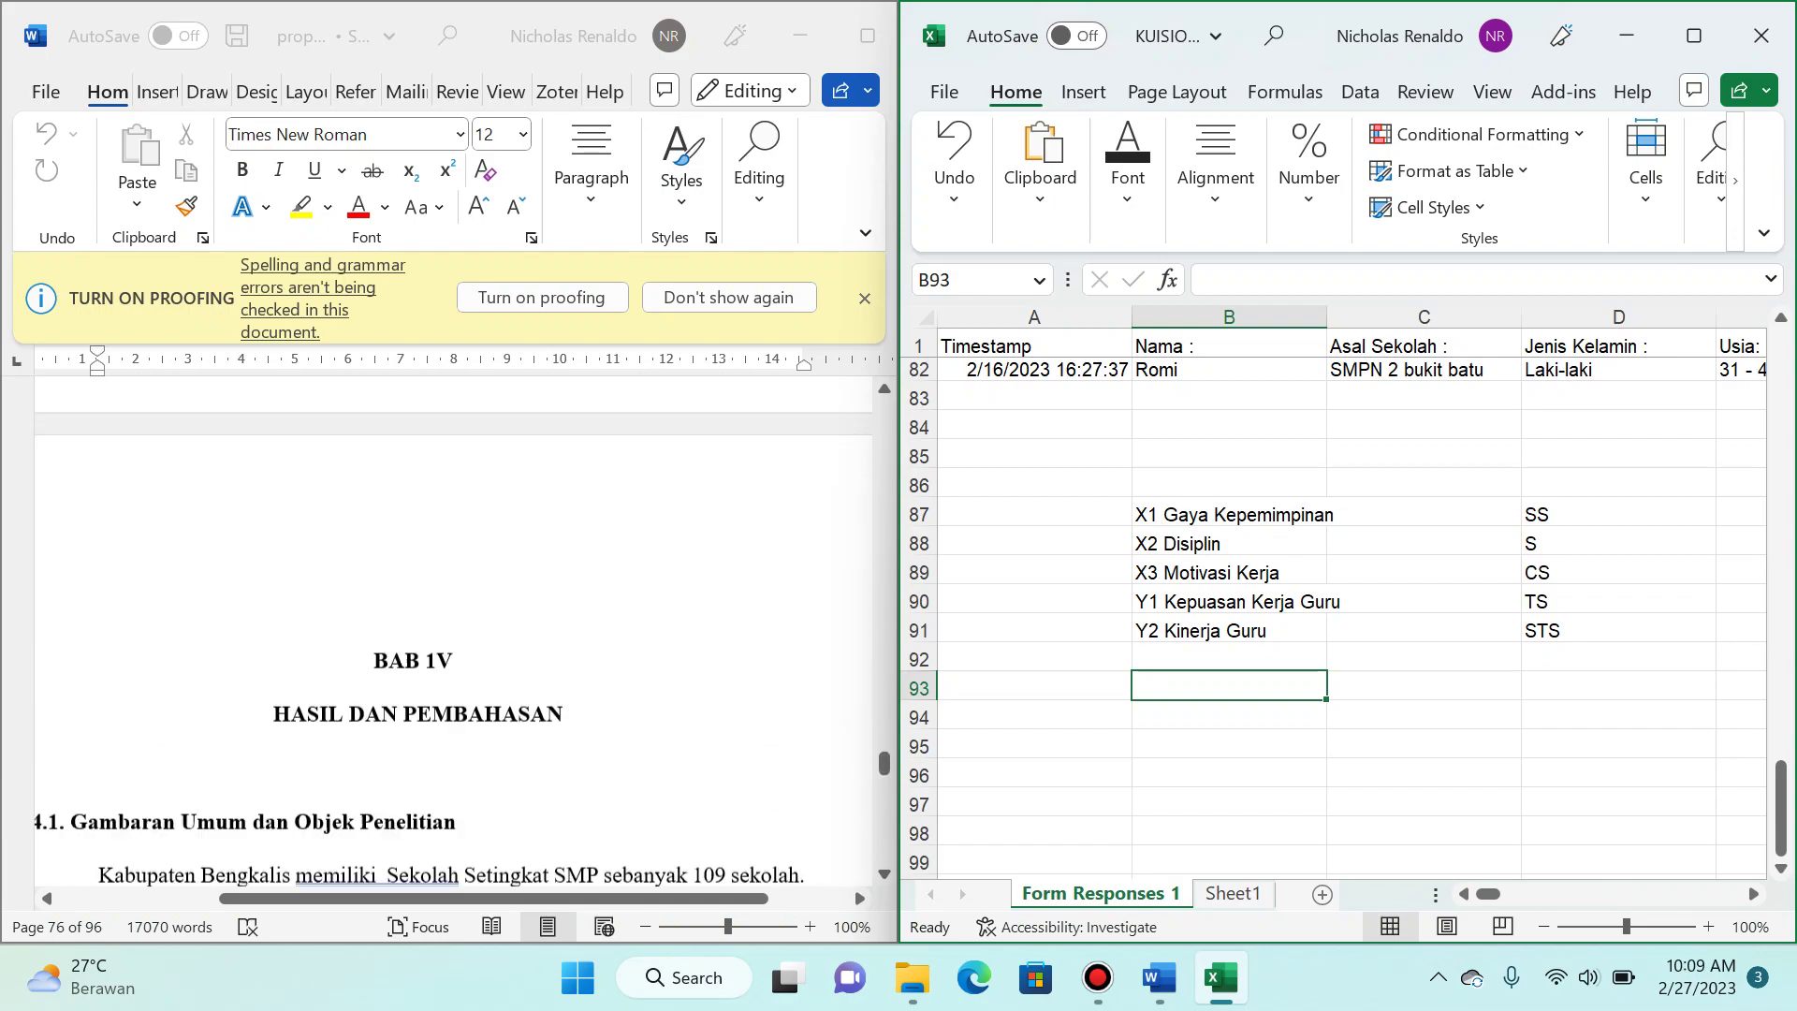
Step: Examine the score category table and the Smart PLS data analysis technique paragraph above section 3.6.2
{"action": "scroll", "coordinate": [399, 746], "scroll_direction": "up", "scroll_amount": 15}
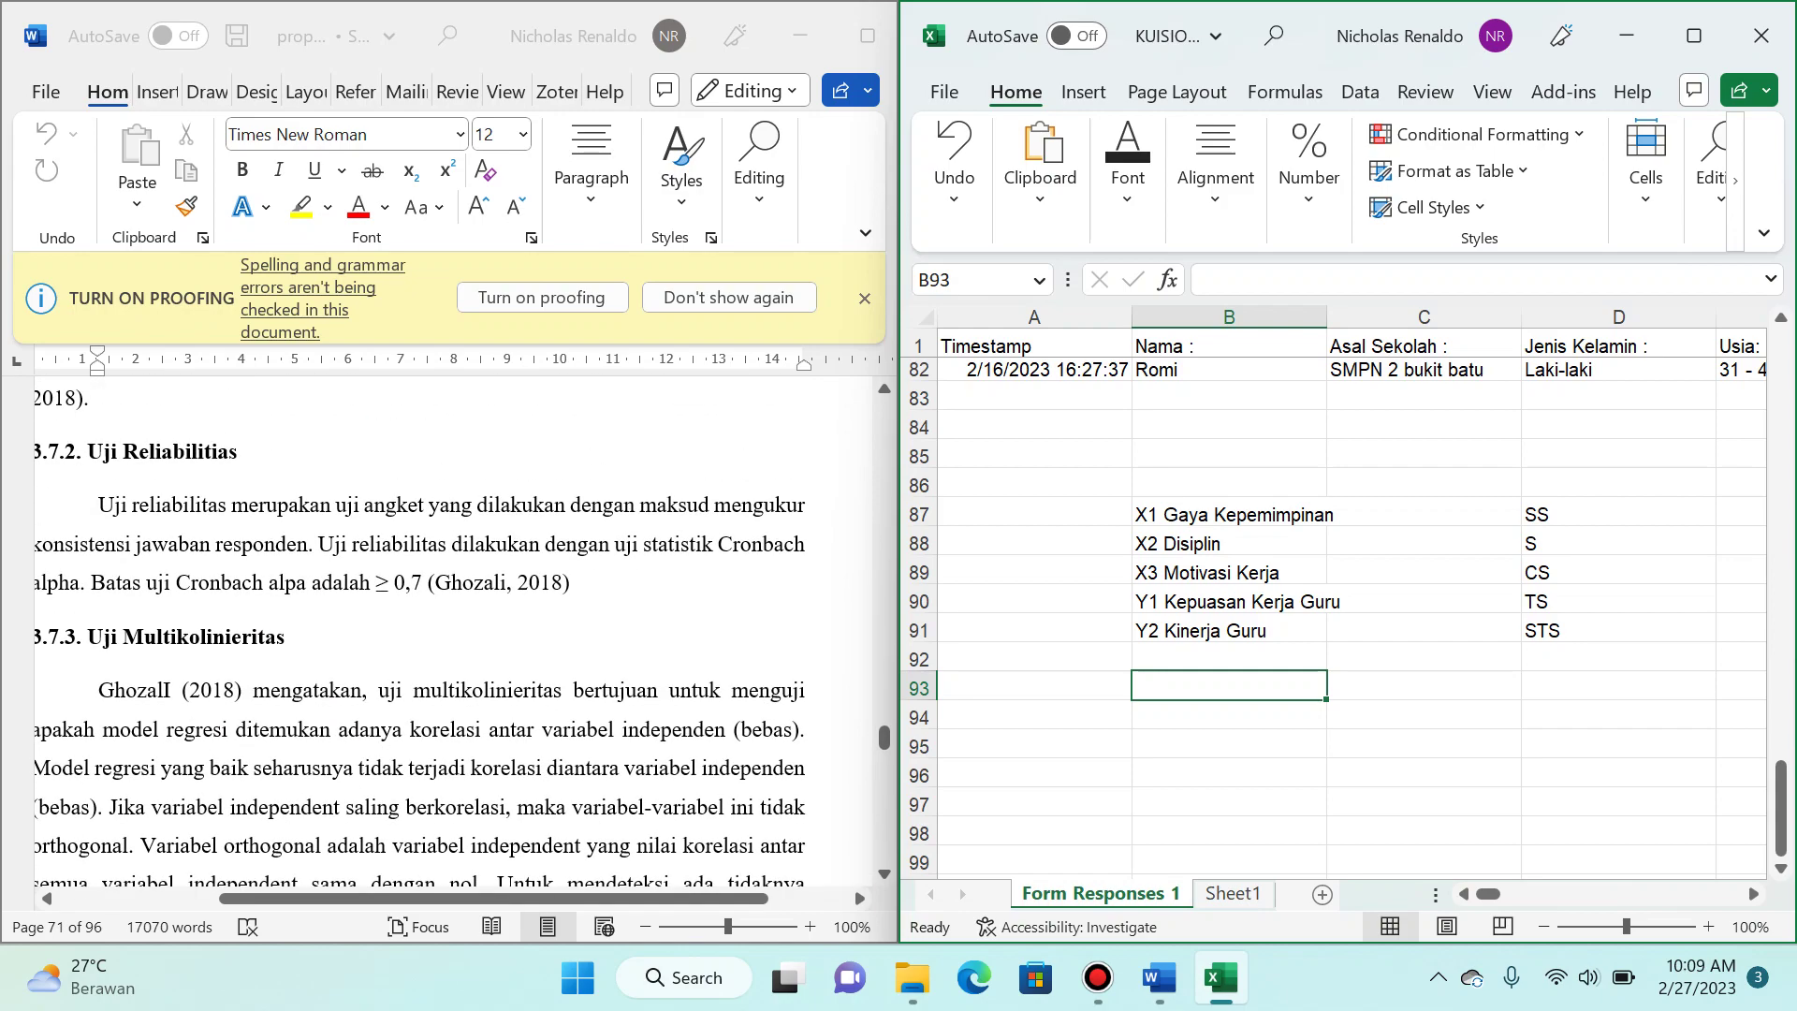
{"action": "scroll", "coordinate": [449, 627], "scroll_direction": "up", "scroll_amount": 5}
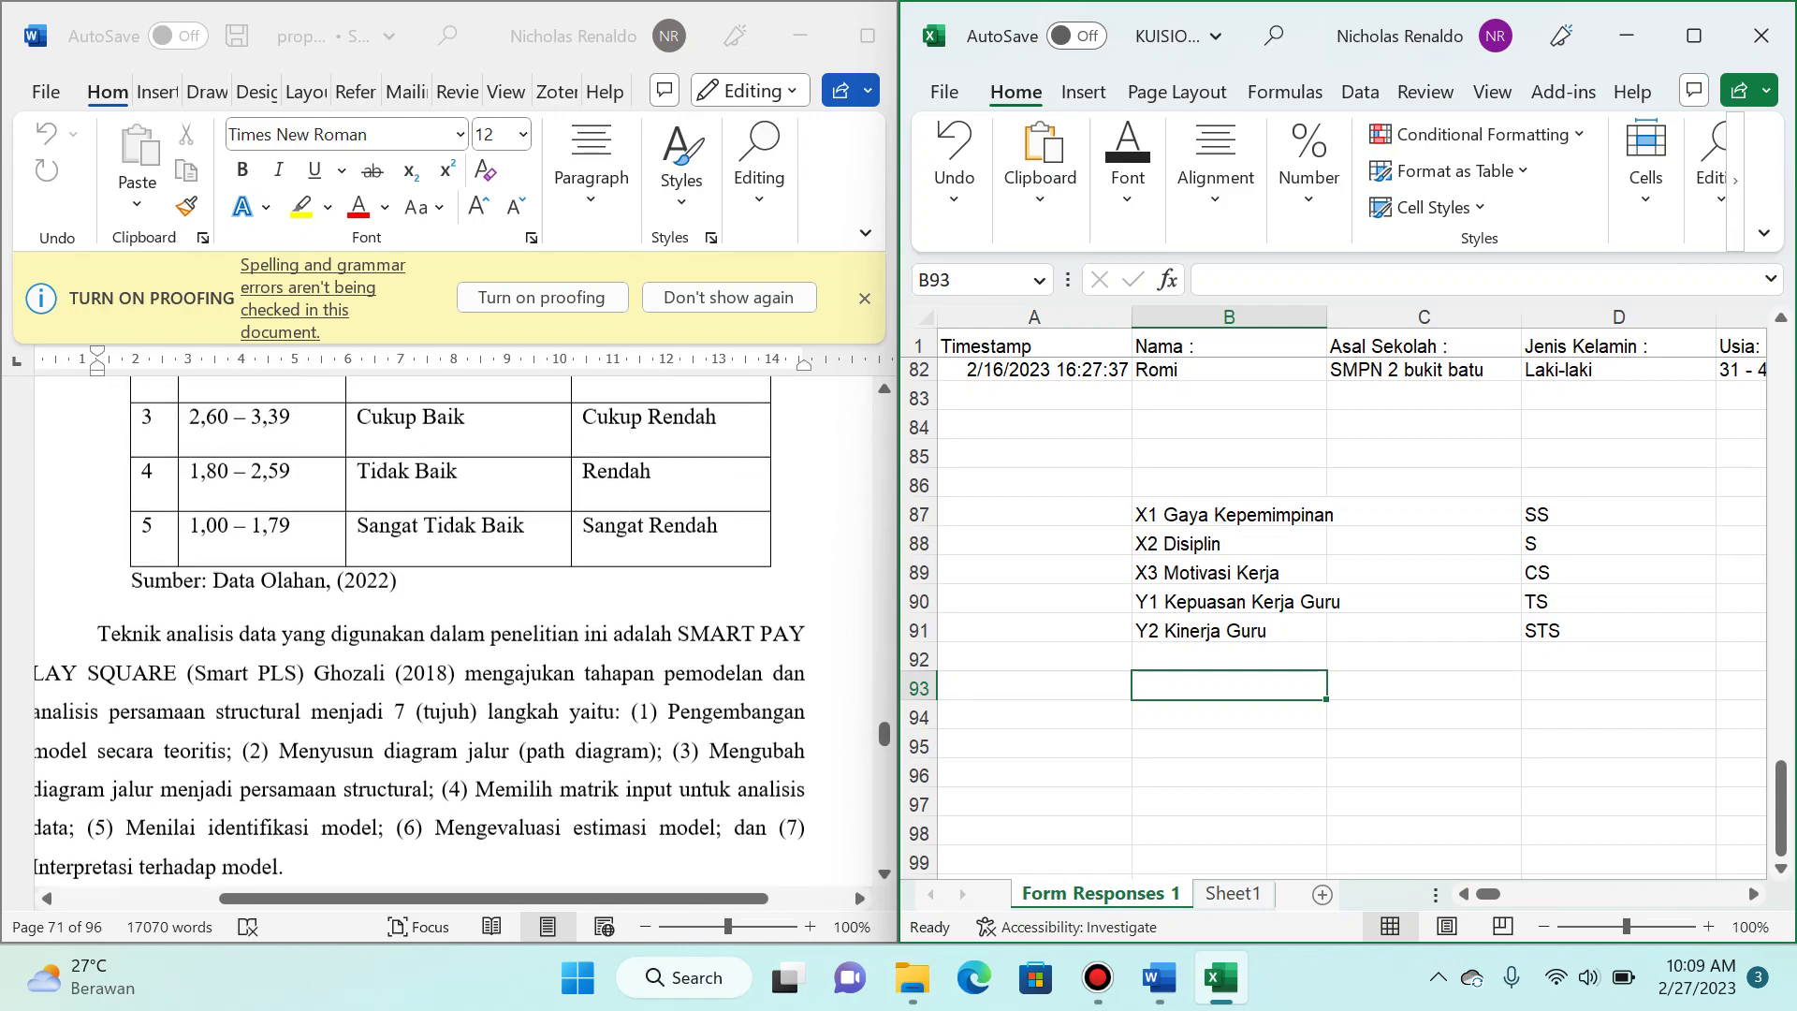
{"action": "scroll", "coordinate": [449, 627], "scroll_direction": "right", "scroll_amount": 2}
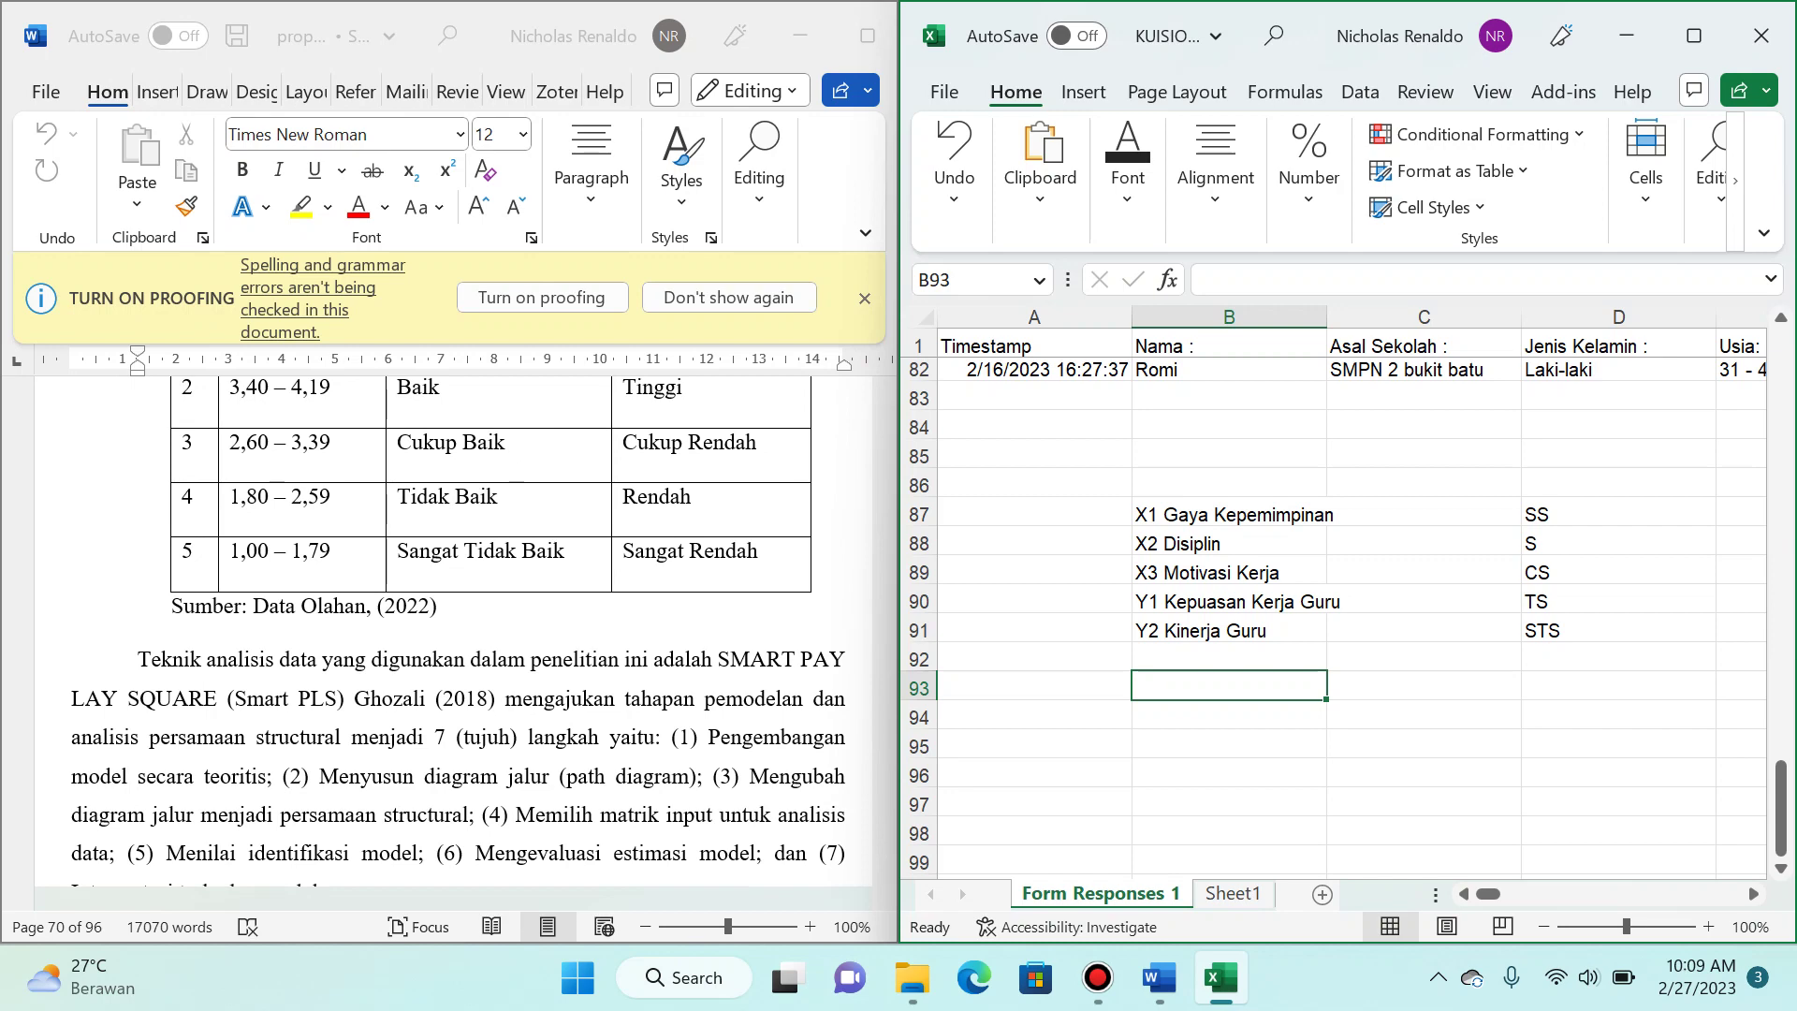
{"action": "scroll", "coordinate": [454, 632], "scroll_direction": "up", "scroll_amount": 5}
{"action": "scroll", "coordinate": [454, 632], "scroll_direction": "down", "scroll_amount": 3}
{"action": "scroll", "coordinate": [458, 632], "scroll_direction": "down", "scroll_amount": 4}
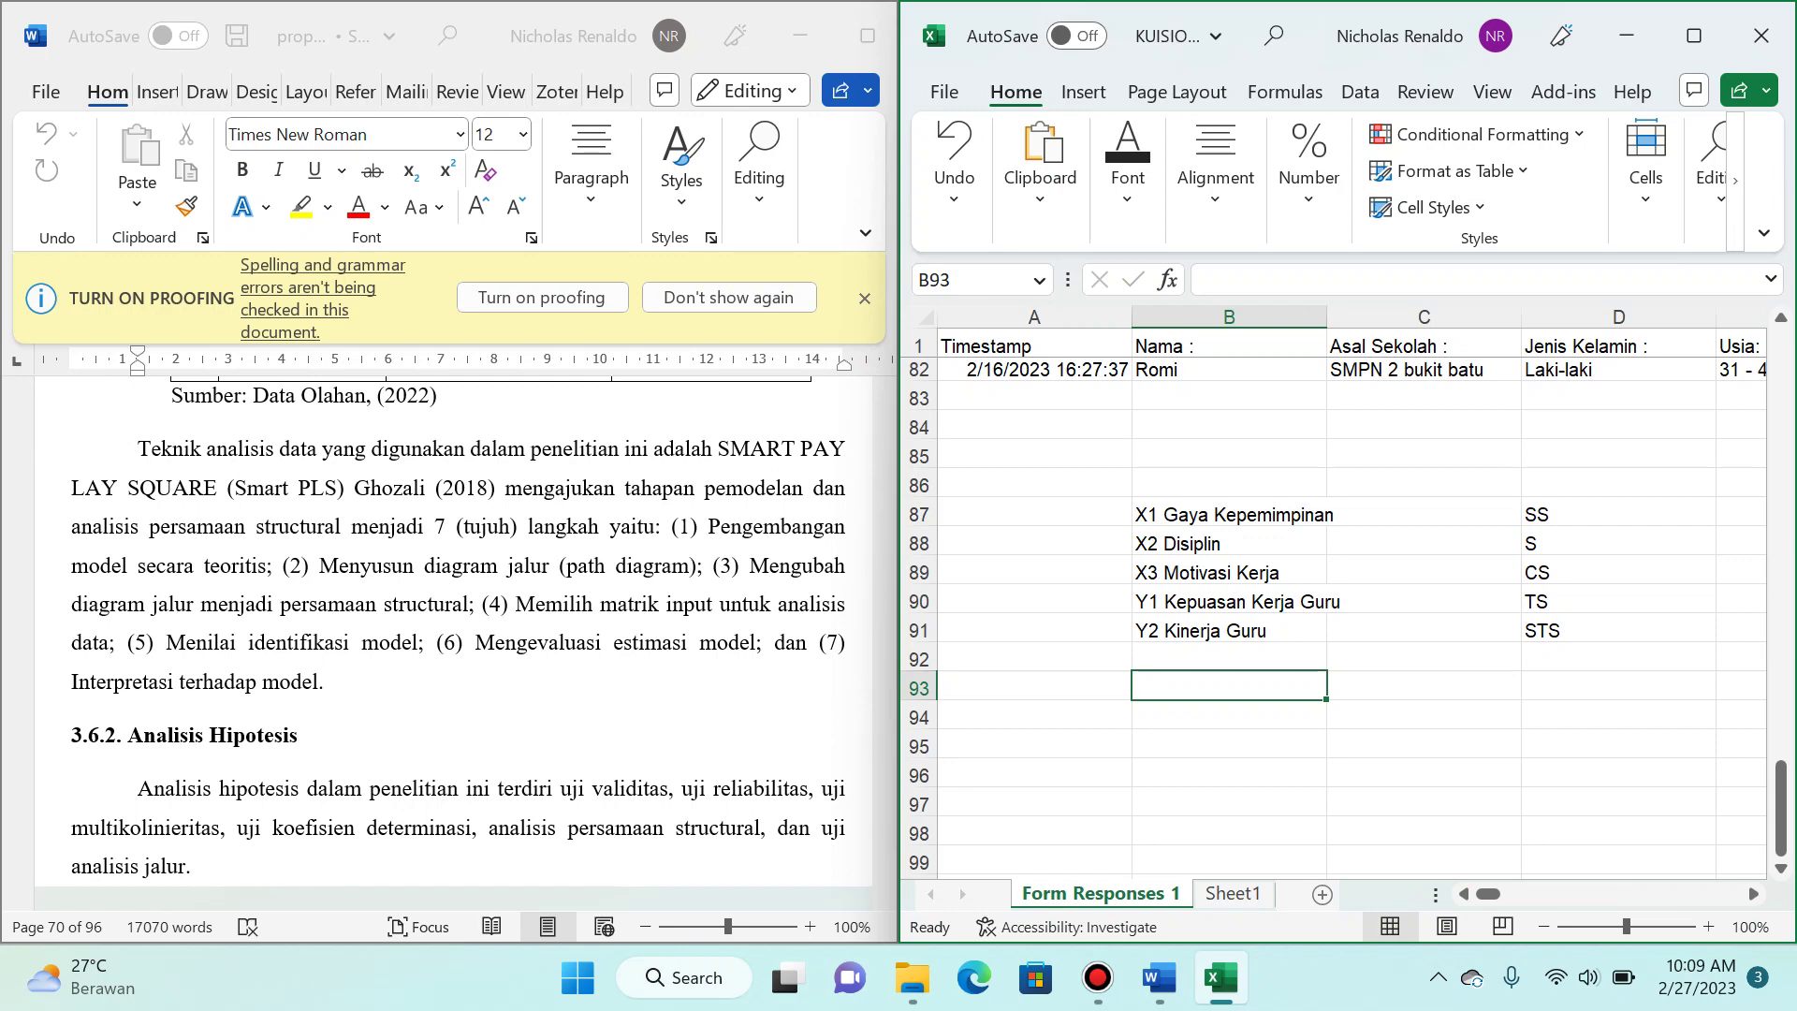
Step: Review the proposal's hypothesis tests, path diagram and SEM assumptions through to the Proses Pengolahan Data dan Uji Hipotesis section
{"action": "scroll", "coordinate": [458, 637], "scroll_direction": "down", "scroll_amount": 12}
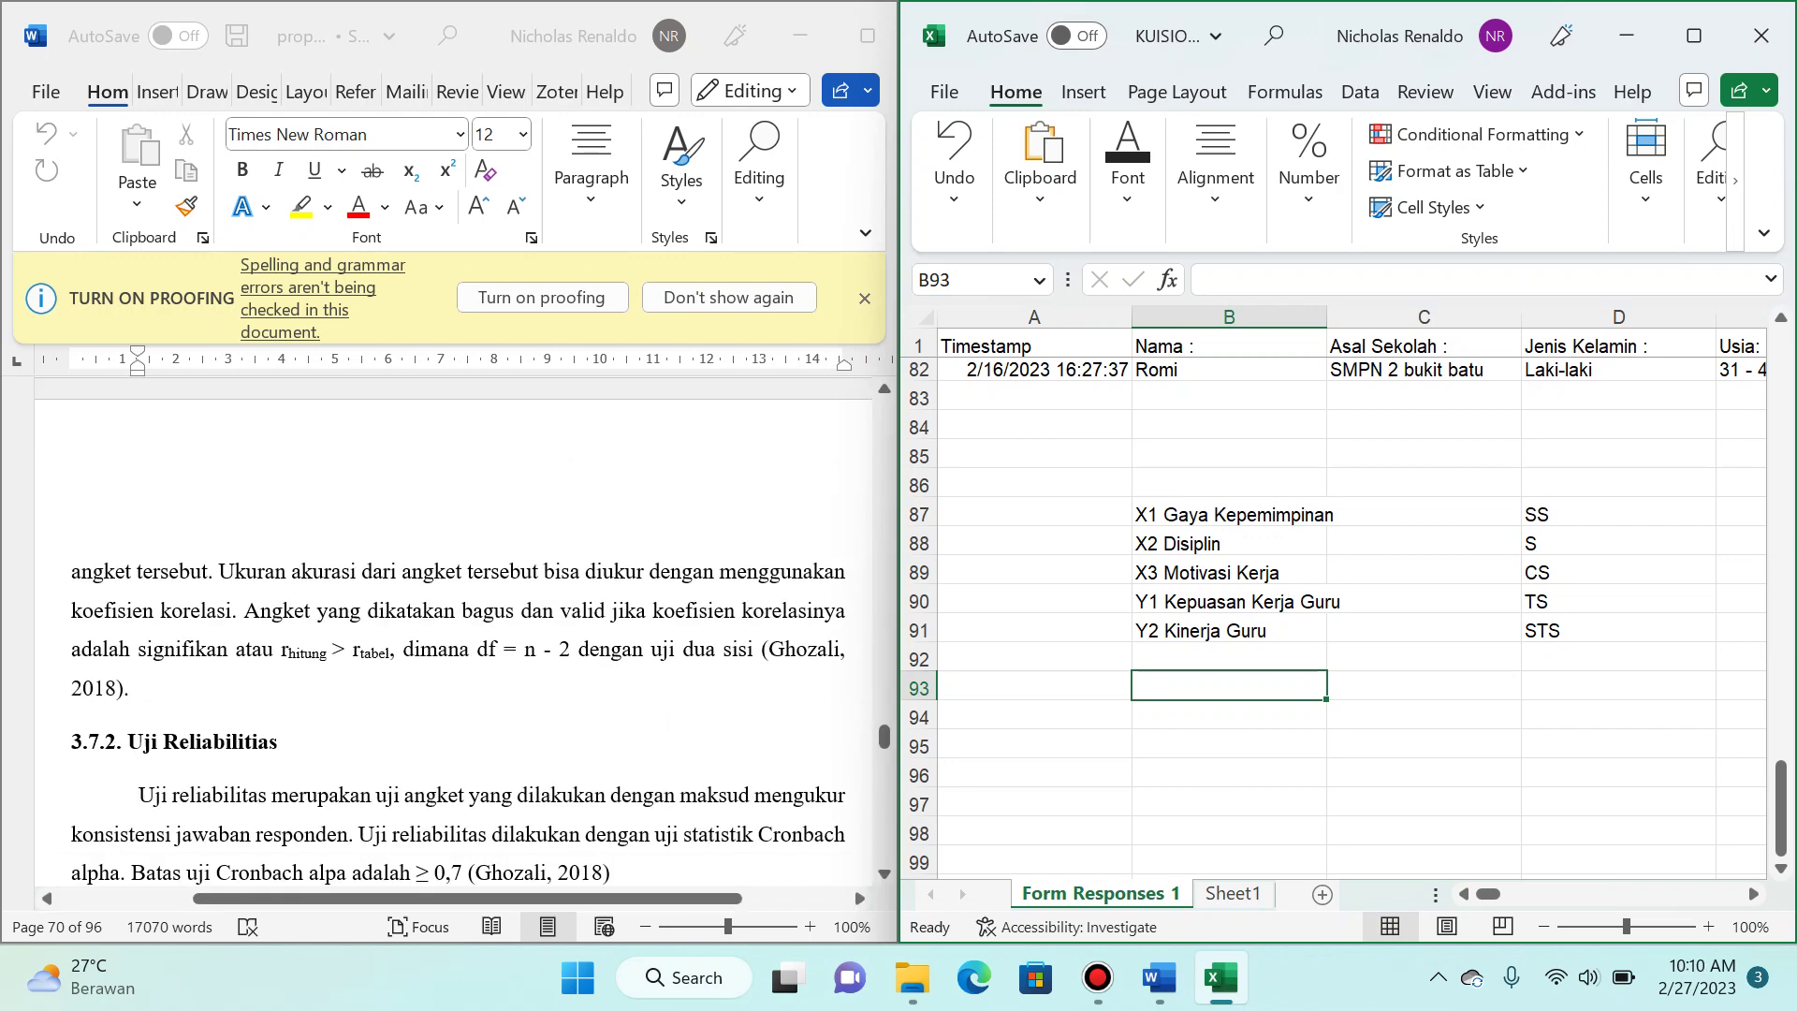
{"action": "scroll", "coordinate": [458, 632], "scroll_direction": "down", "scroll_amount": 15}
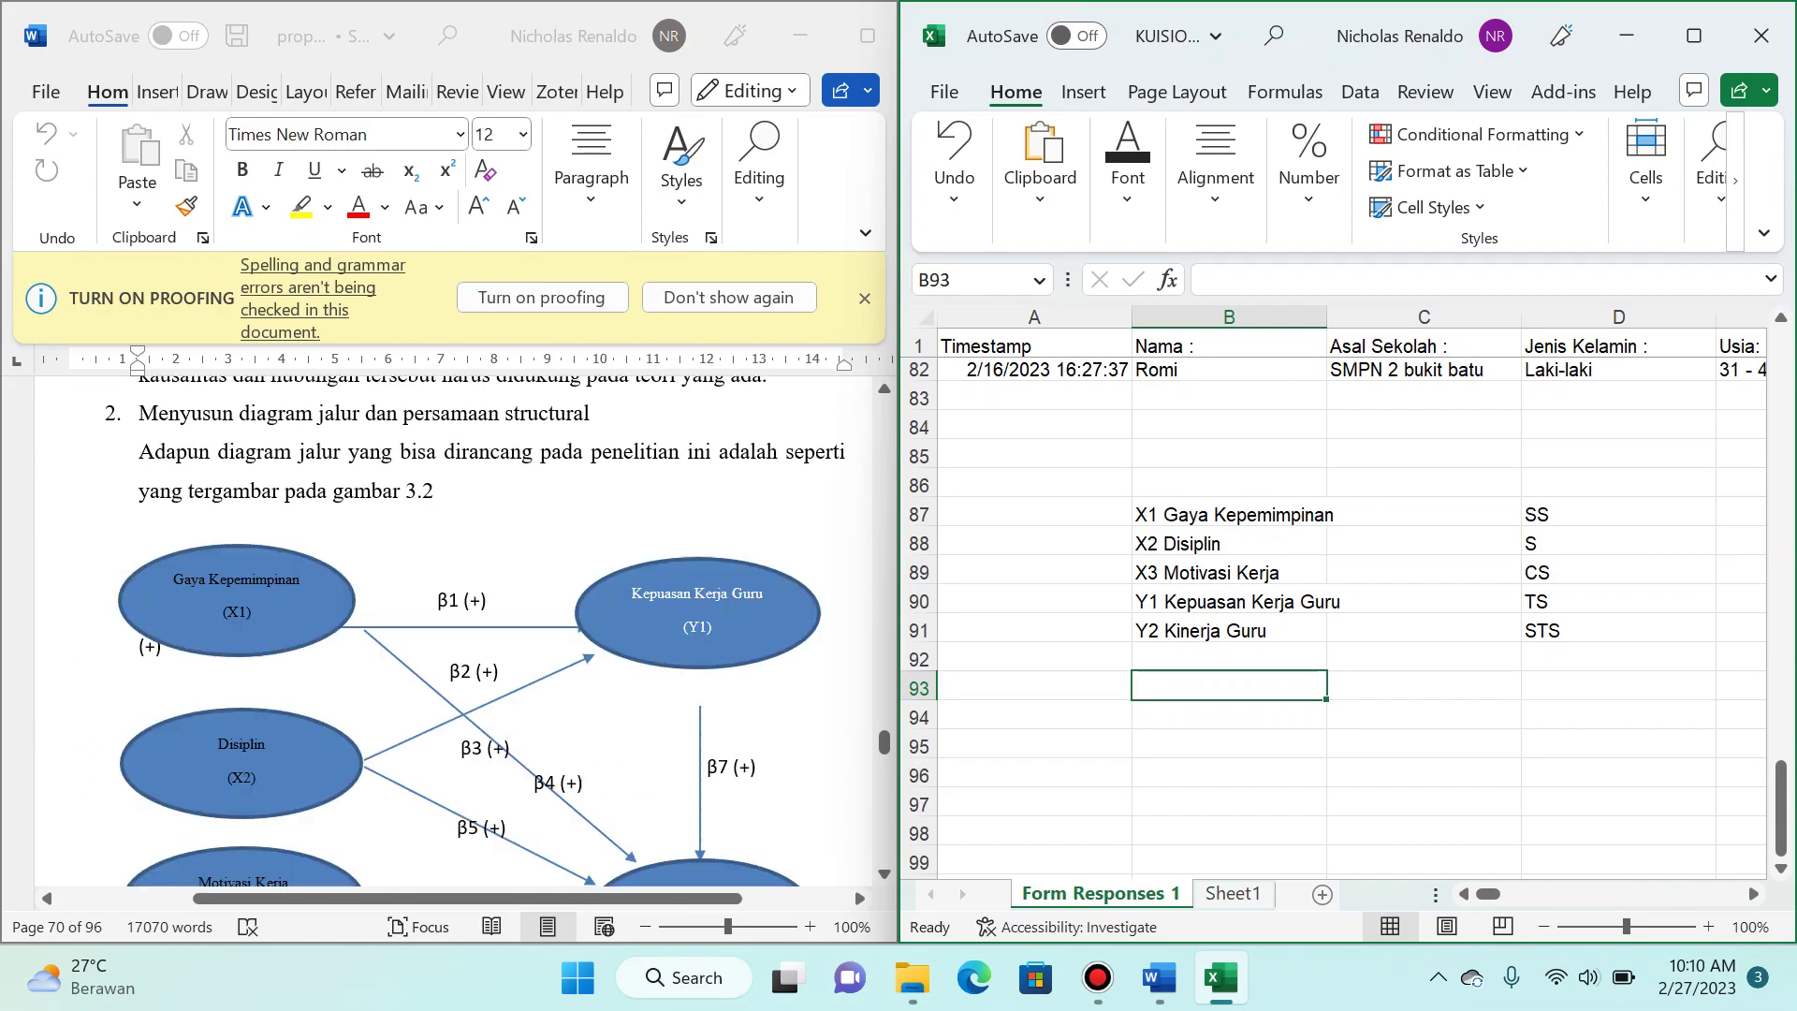
{"action": "scroll", "coordinate": [458, 633], "scroll_direction": "down", "scroll_amount": 15}
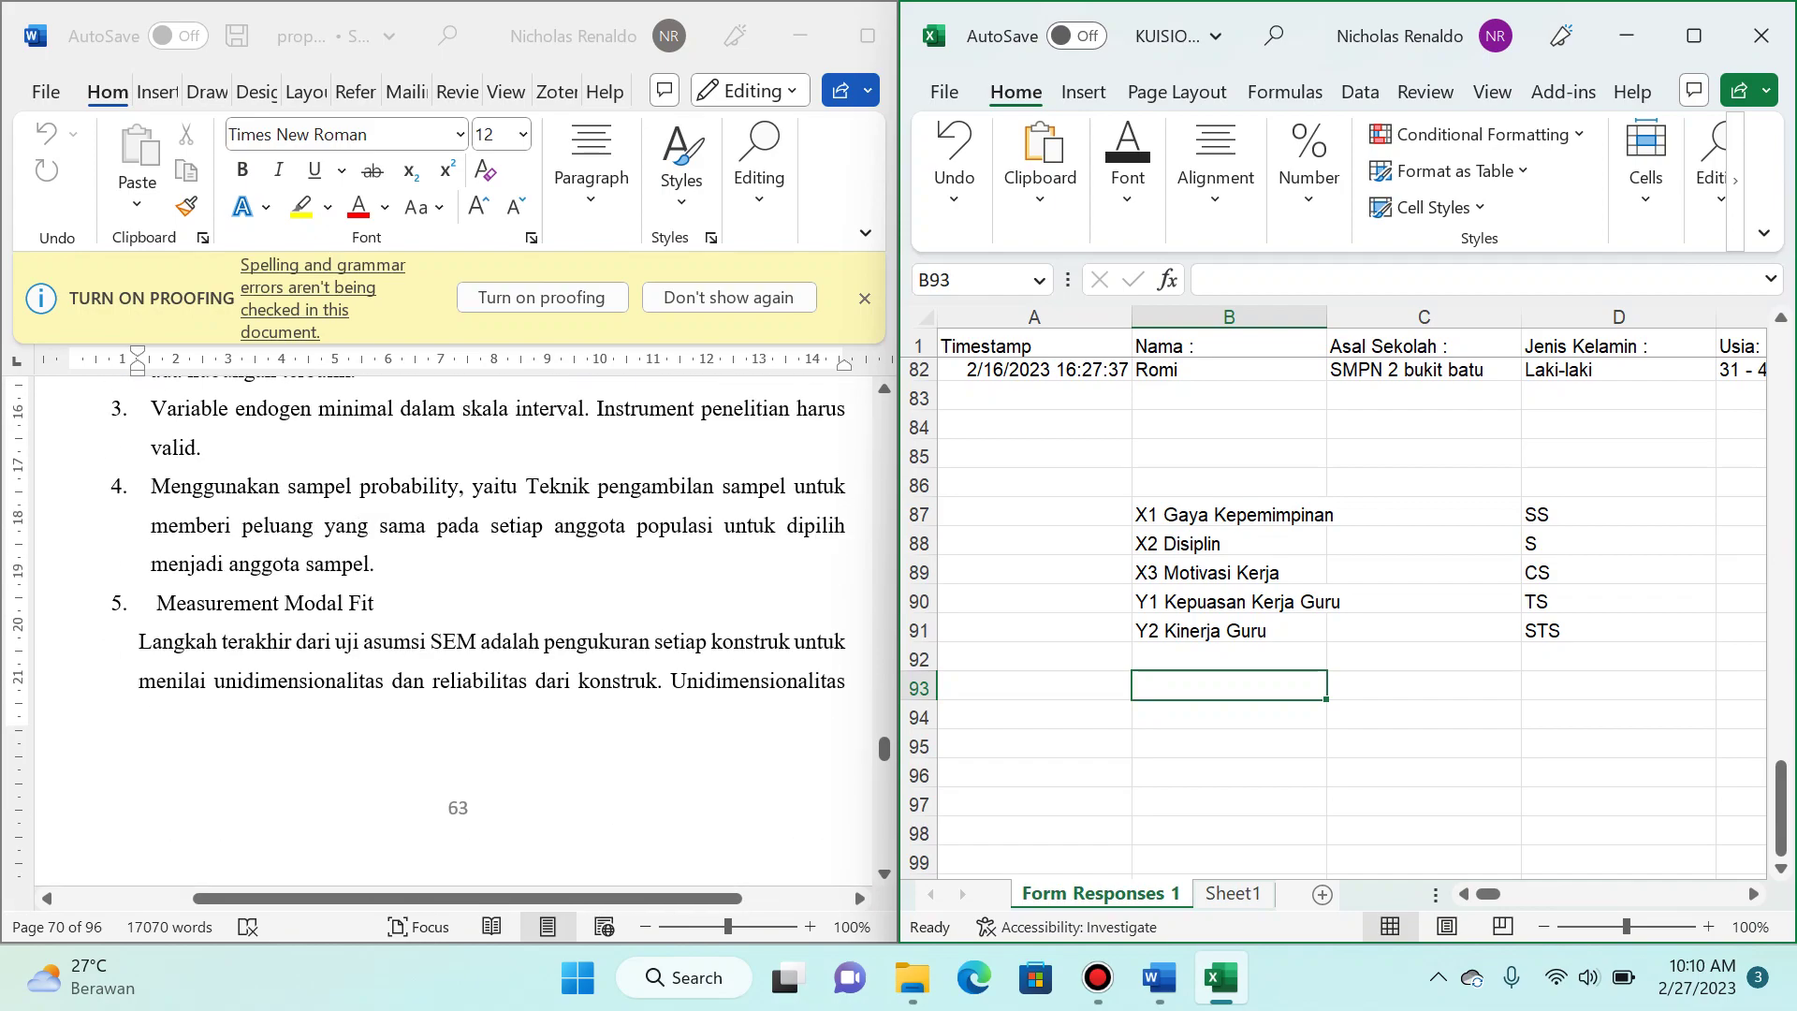
{"action": "scroll", "coordinate": [454, 633], "scroll_direction": "down", "scroll_amount": 15}
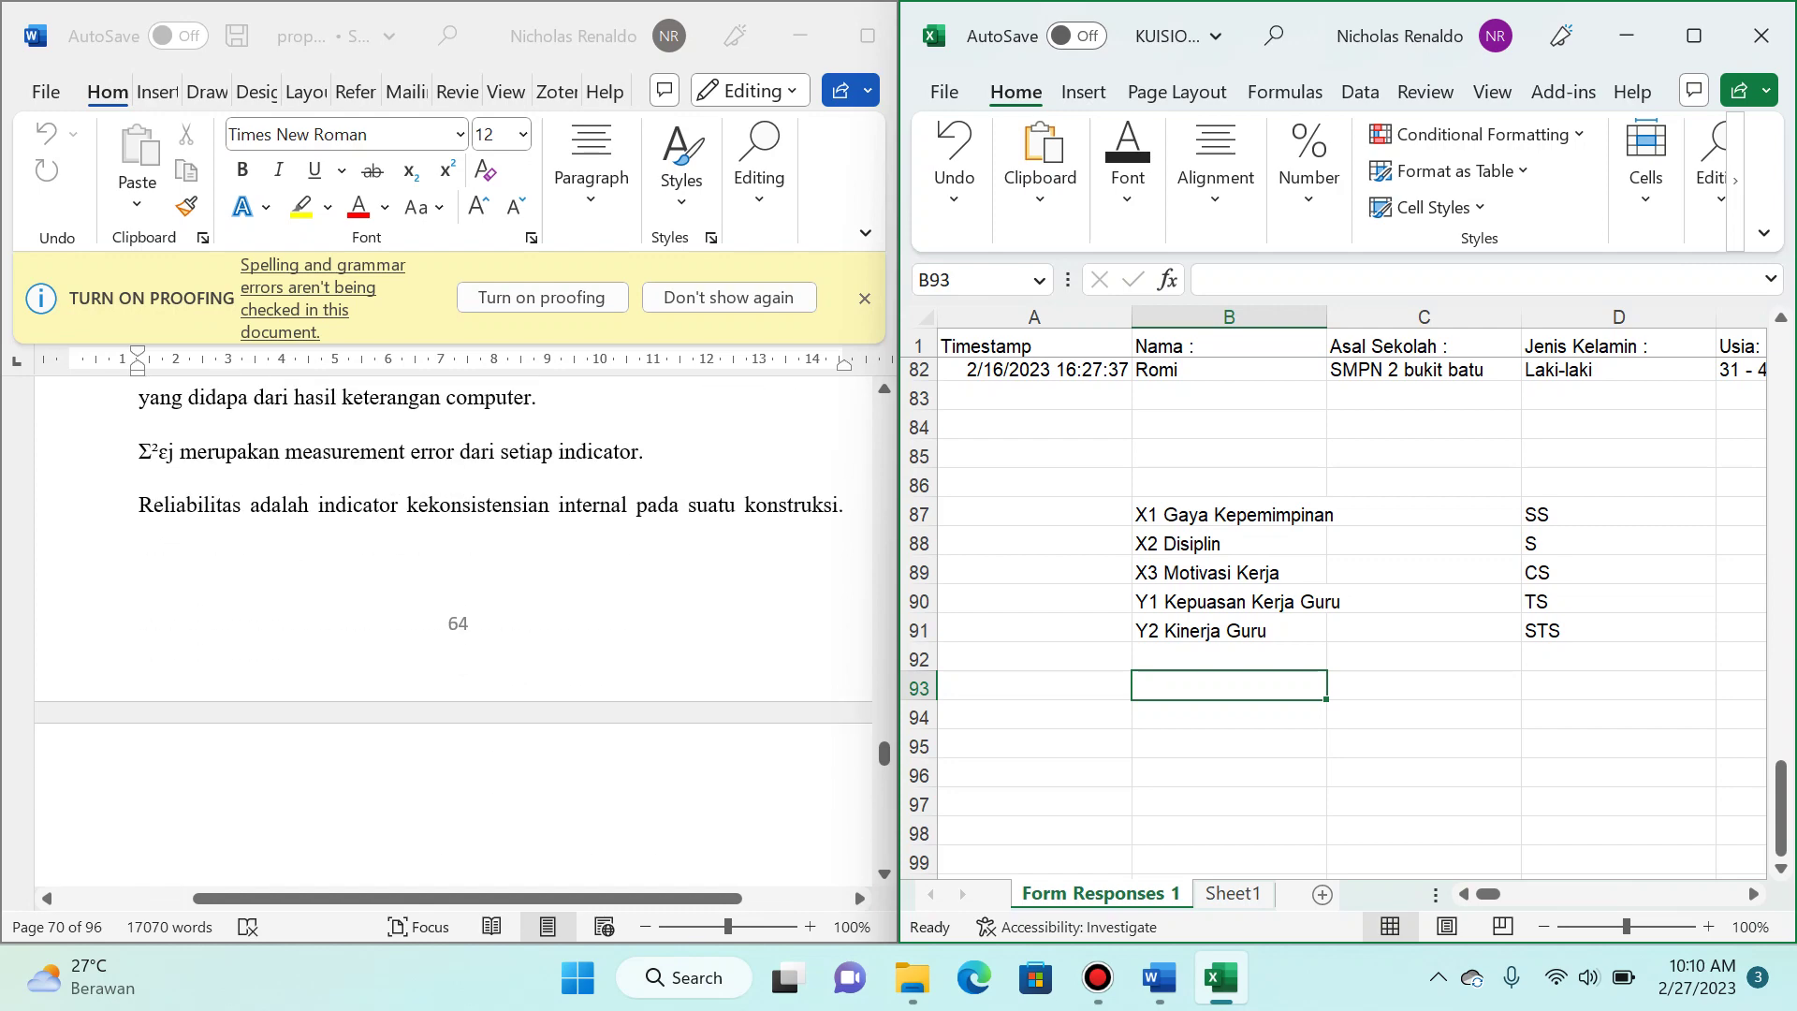
{"action": "scroll", "coordinate": [458, 633], "scroll_direction": "down", "scroll_amount": 15}
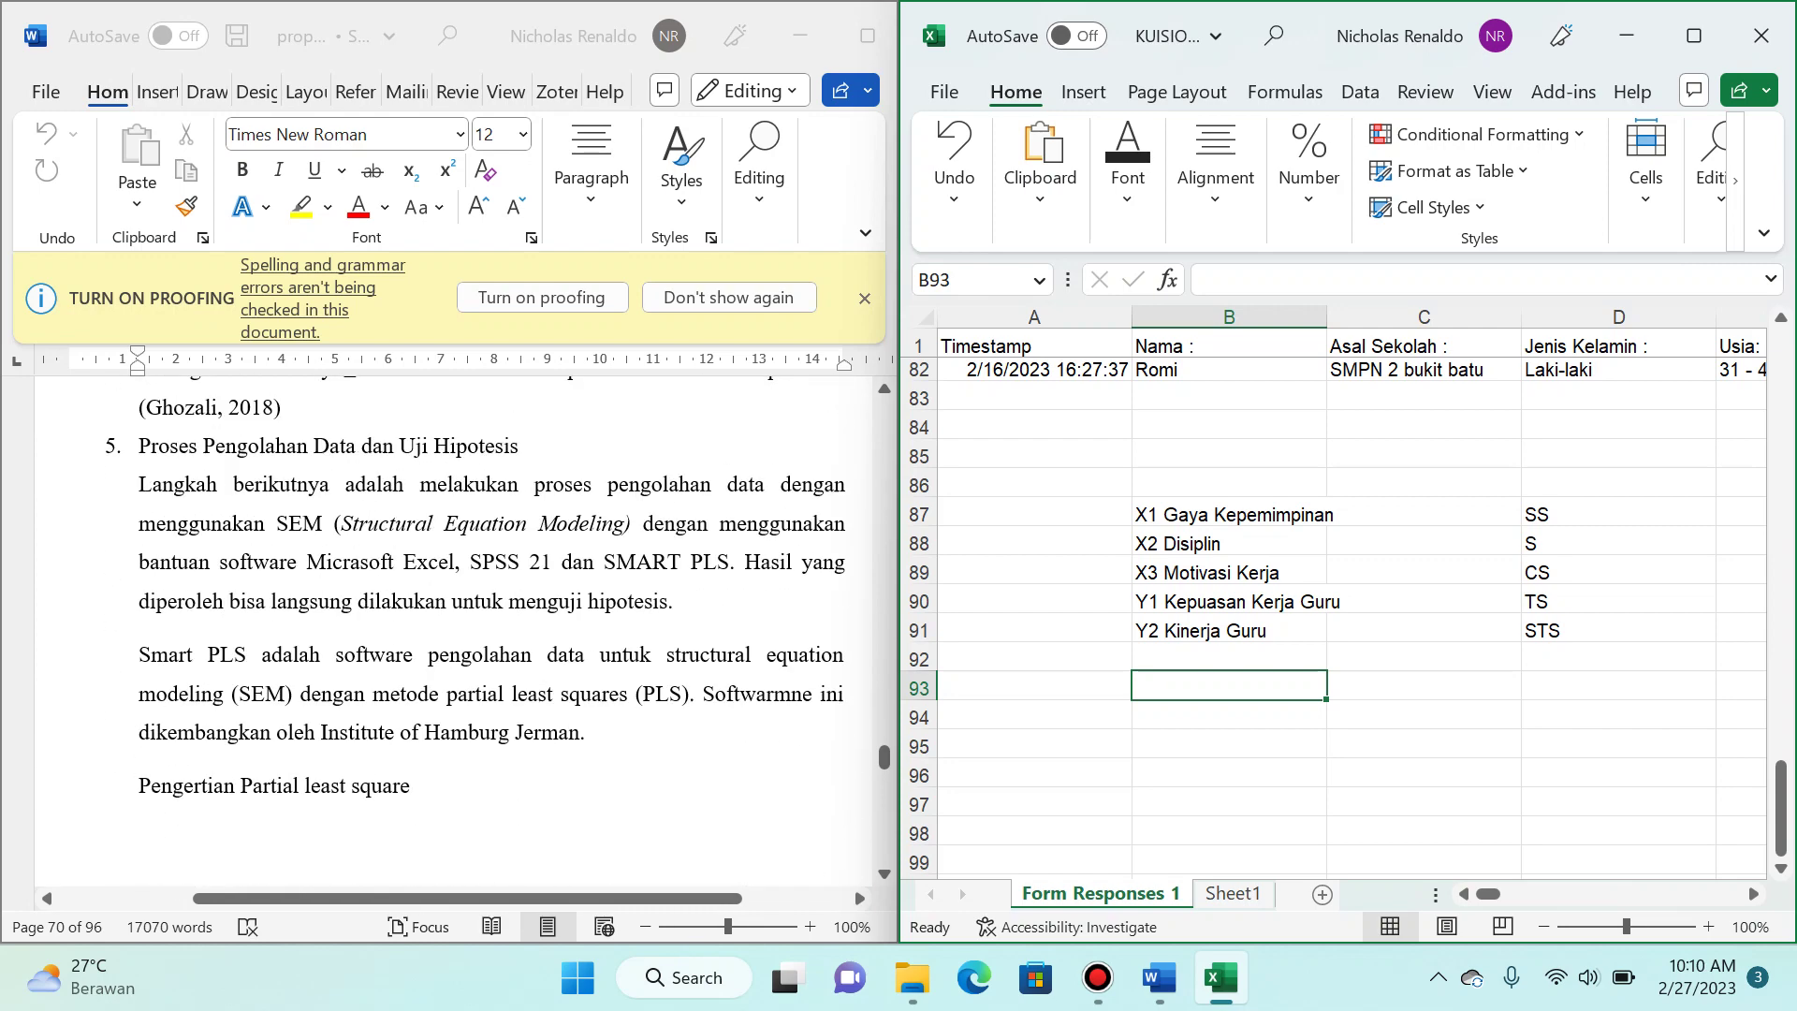
{"action": "scroll", "coordinate": [459, 633], "scroll_direction": "down", "scroll_amount": 2}
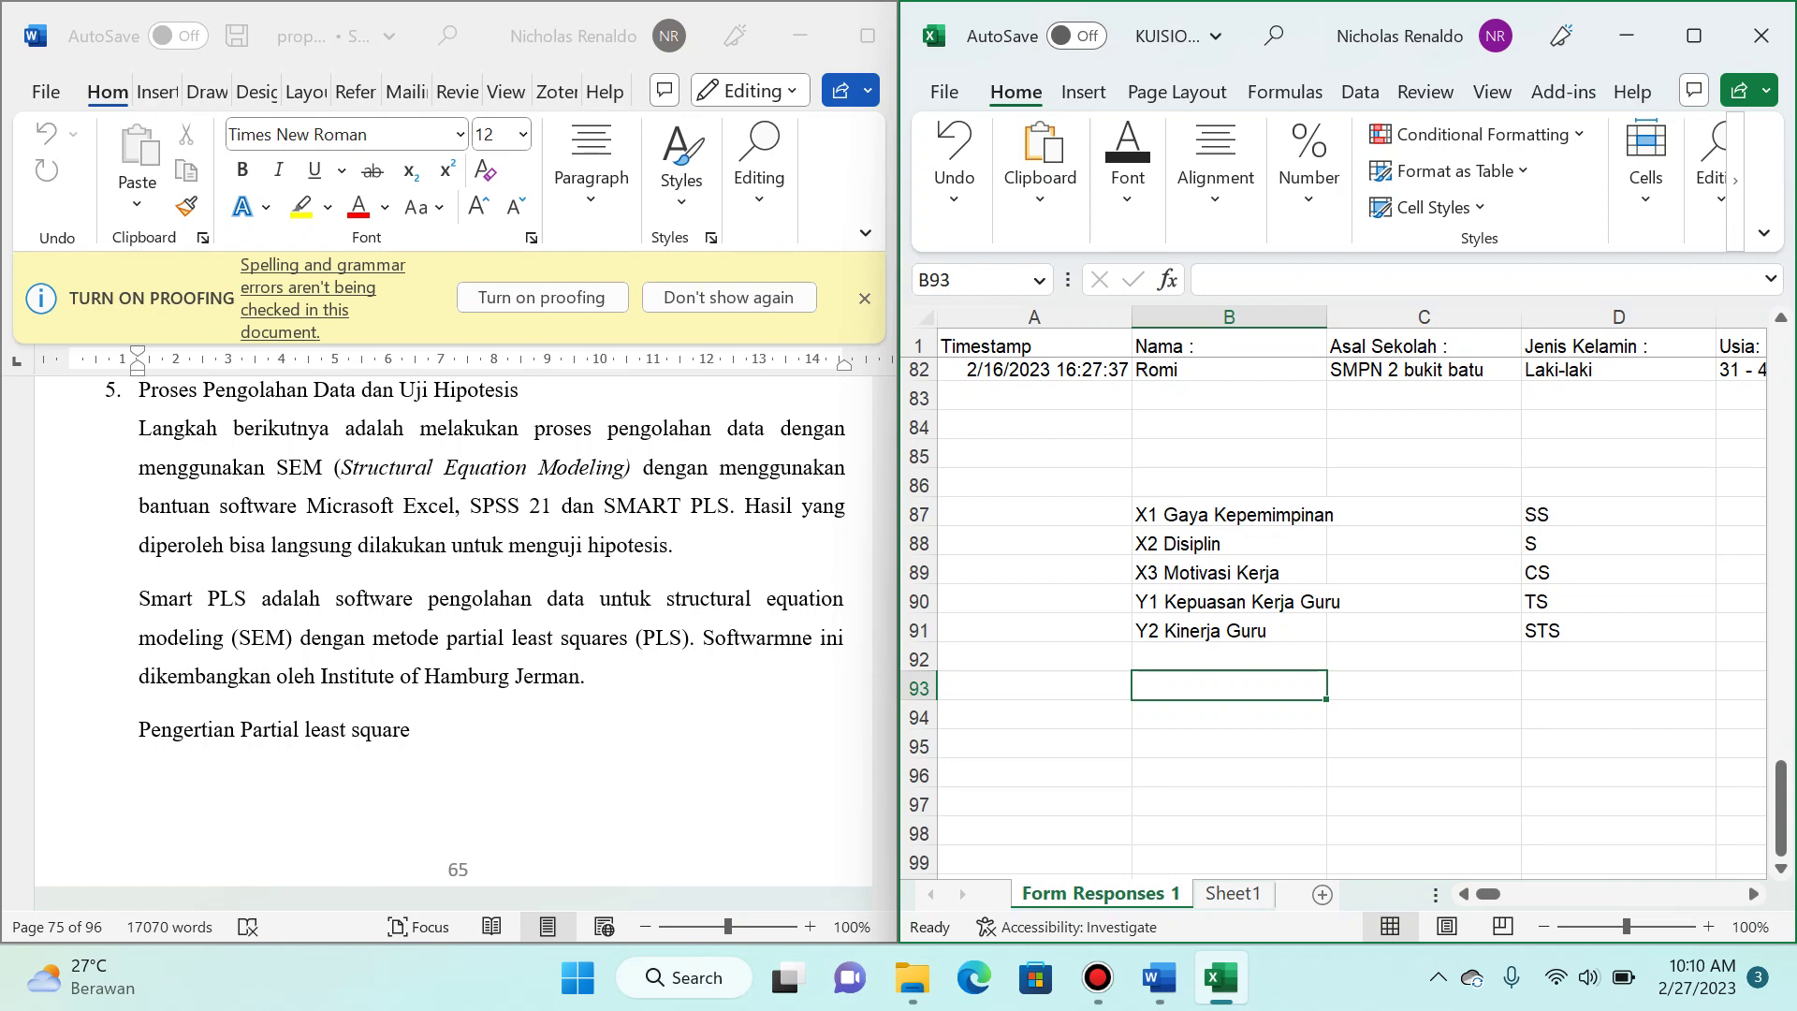
Step: Look back through the proposal from the Partial least square passage to the answer score table, Jenis Data and Teknik Analisis Data sections
{"action": "scroll", "coordinate": [454, 637], "scroll_direction": "down", "scroll_amount": 8}
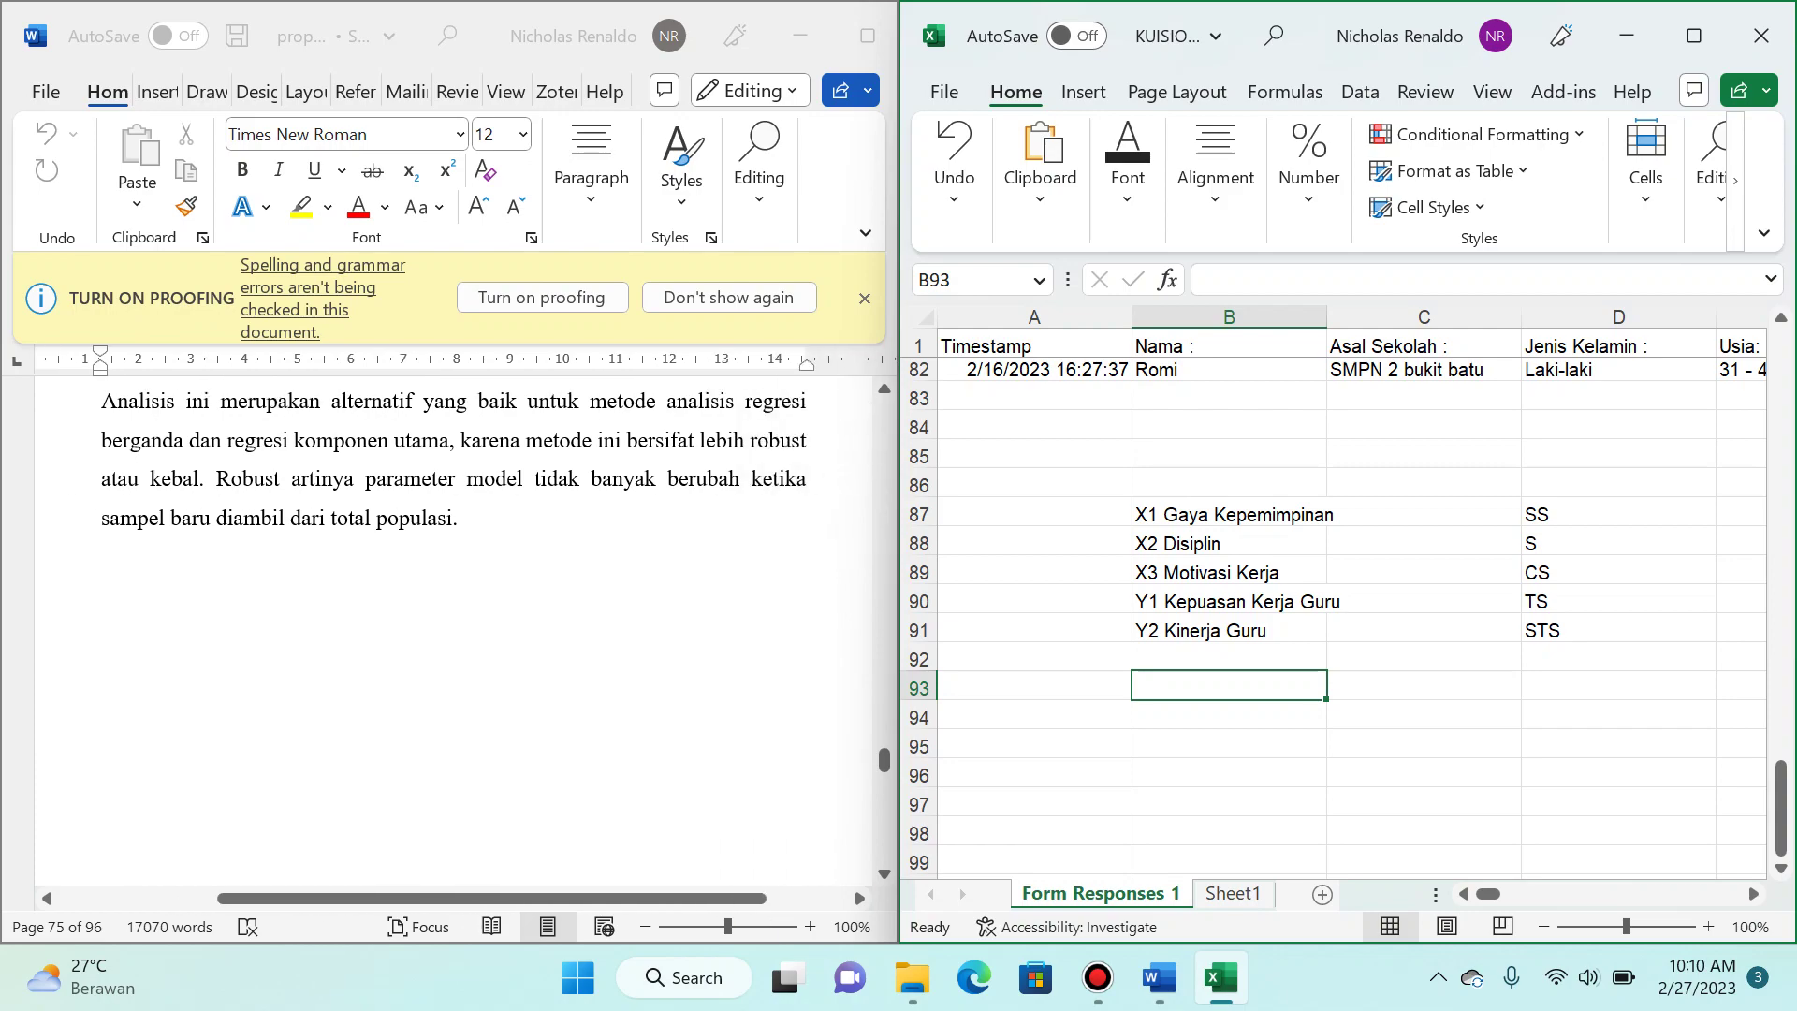
{"action": "scroll", "coordinate": [454, 627], "scroll_direction": "up", "scroll_amount": 20}
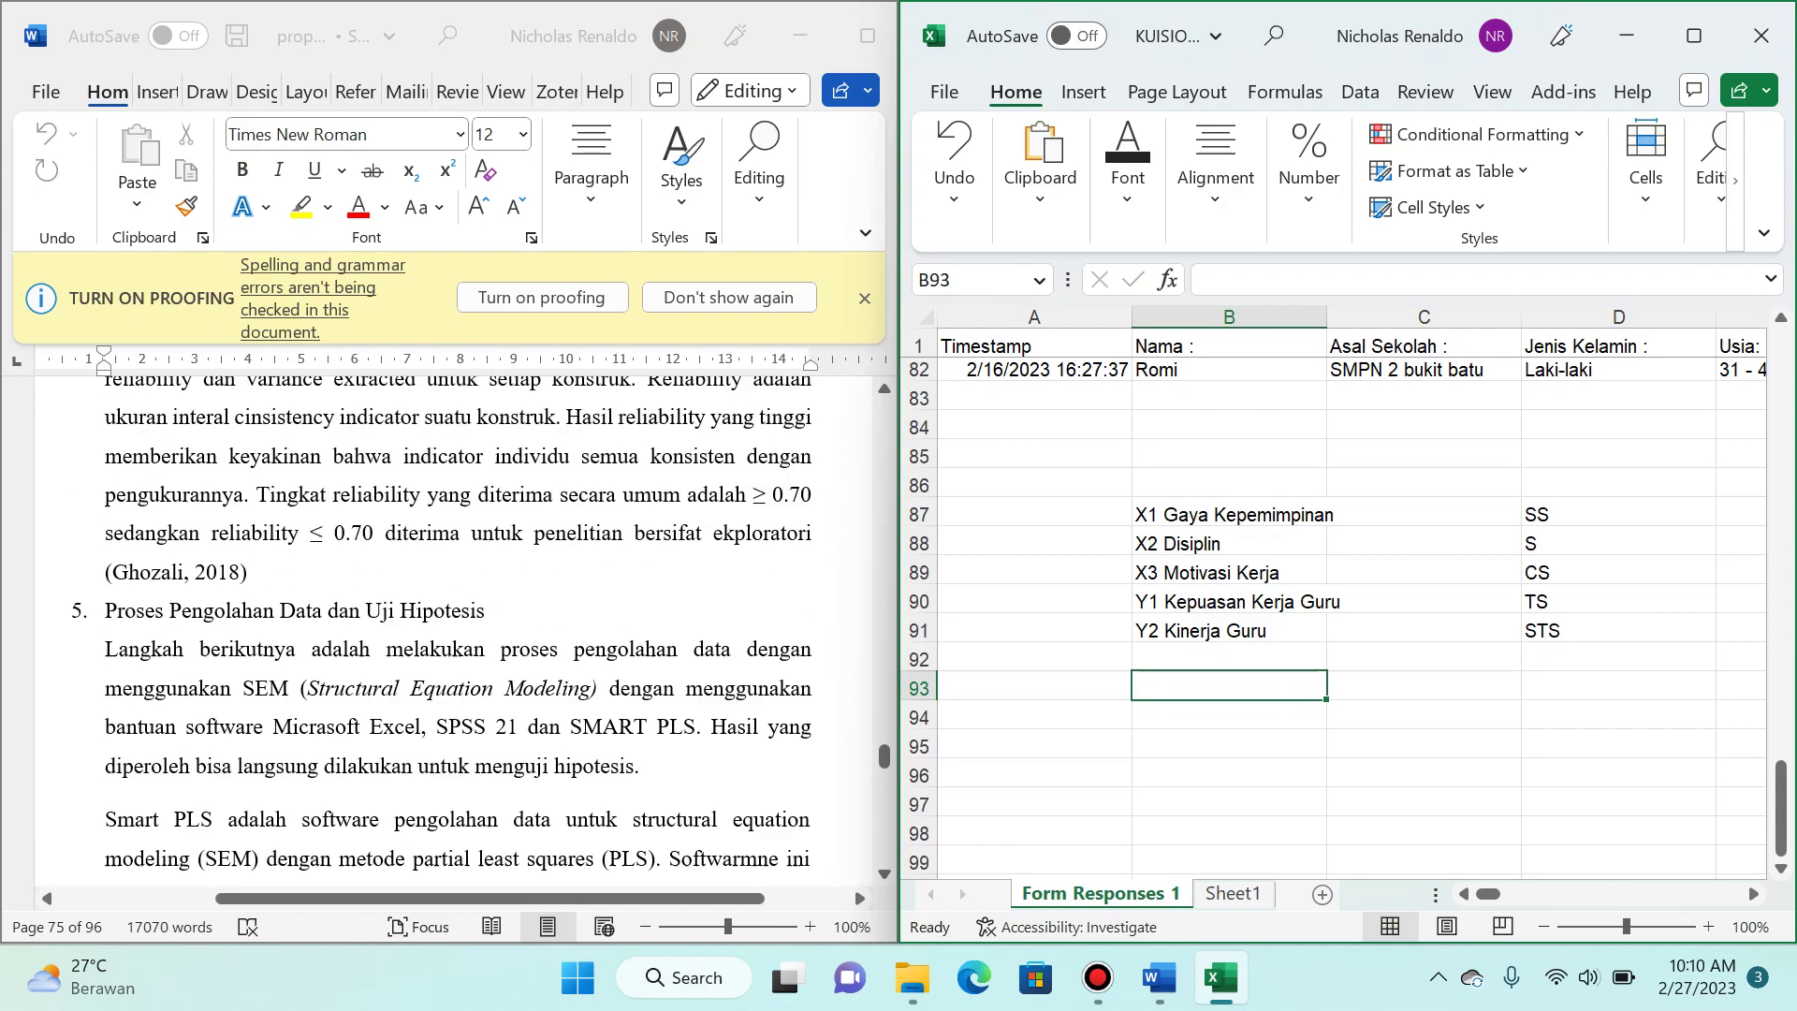
{"action": "scroll", "coordinate": [454, 627], "scroll_direction": "up", "scroll_amount": 20}
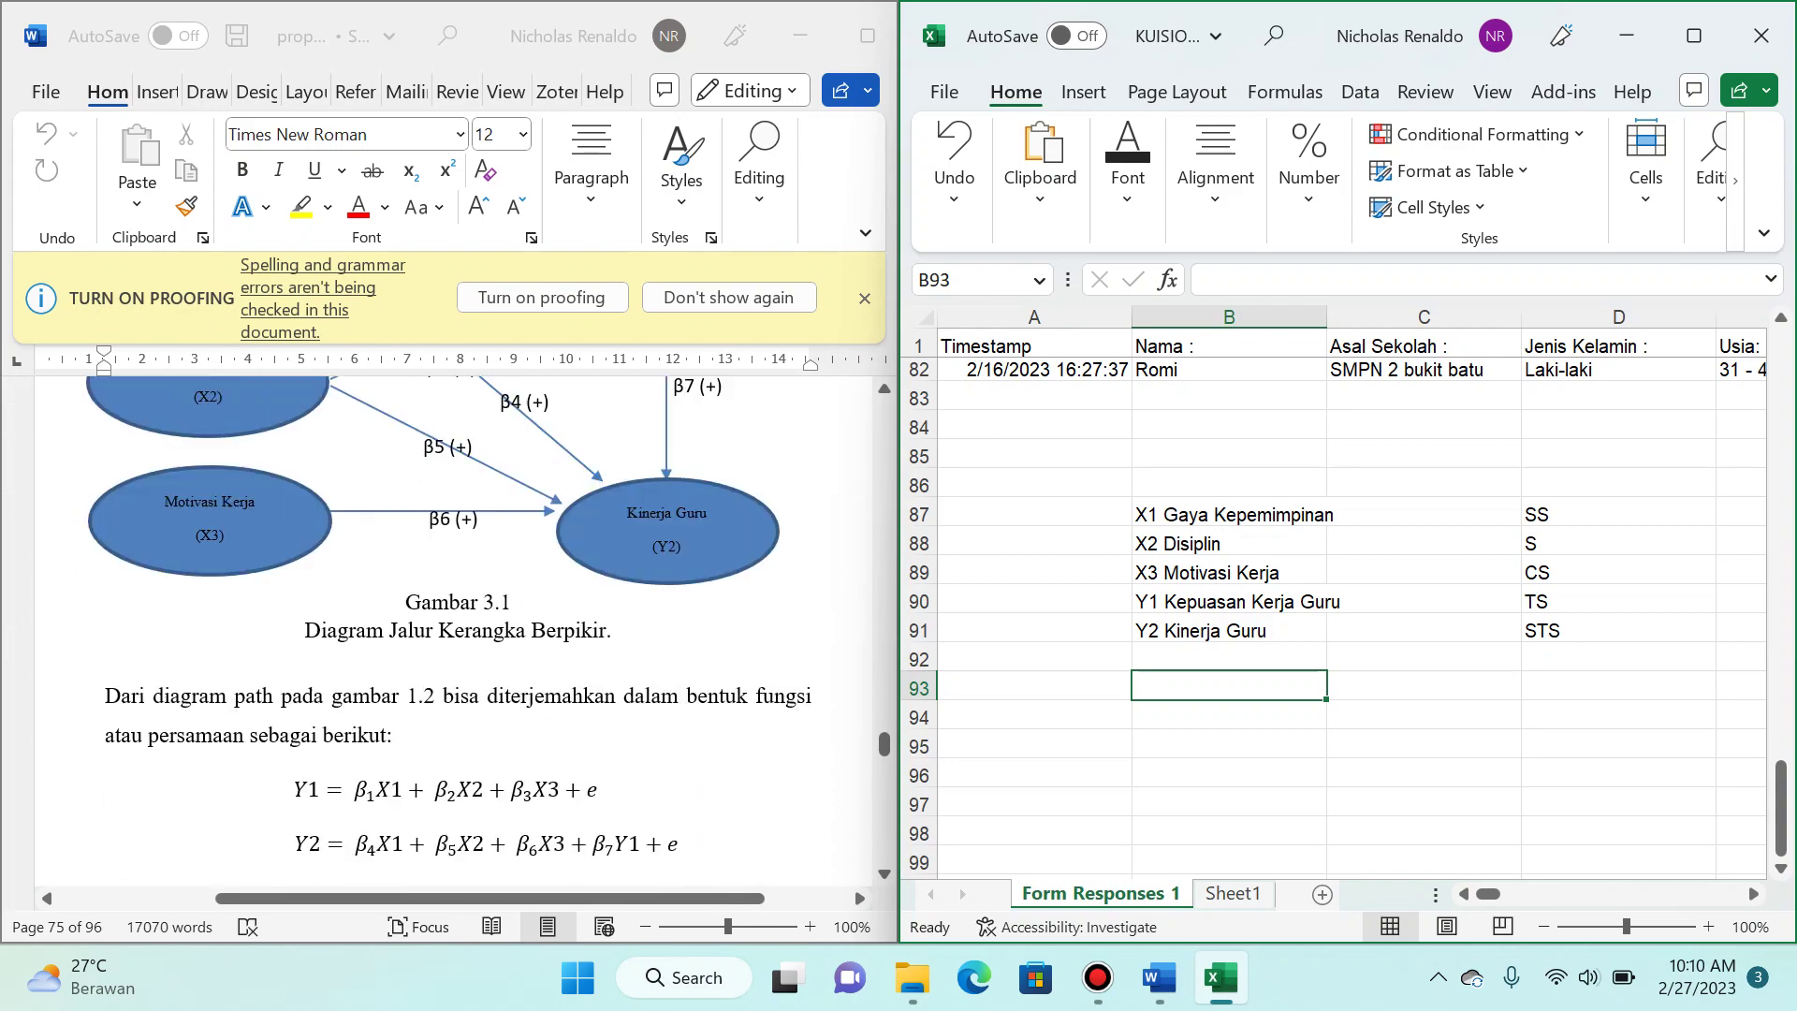
{"action": "scroll", "coordinate": [454, 628], "scroll_direction": "up", "scroll_amount": 20}
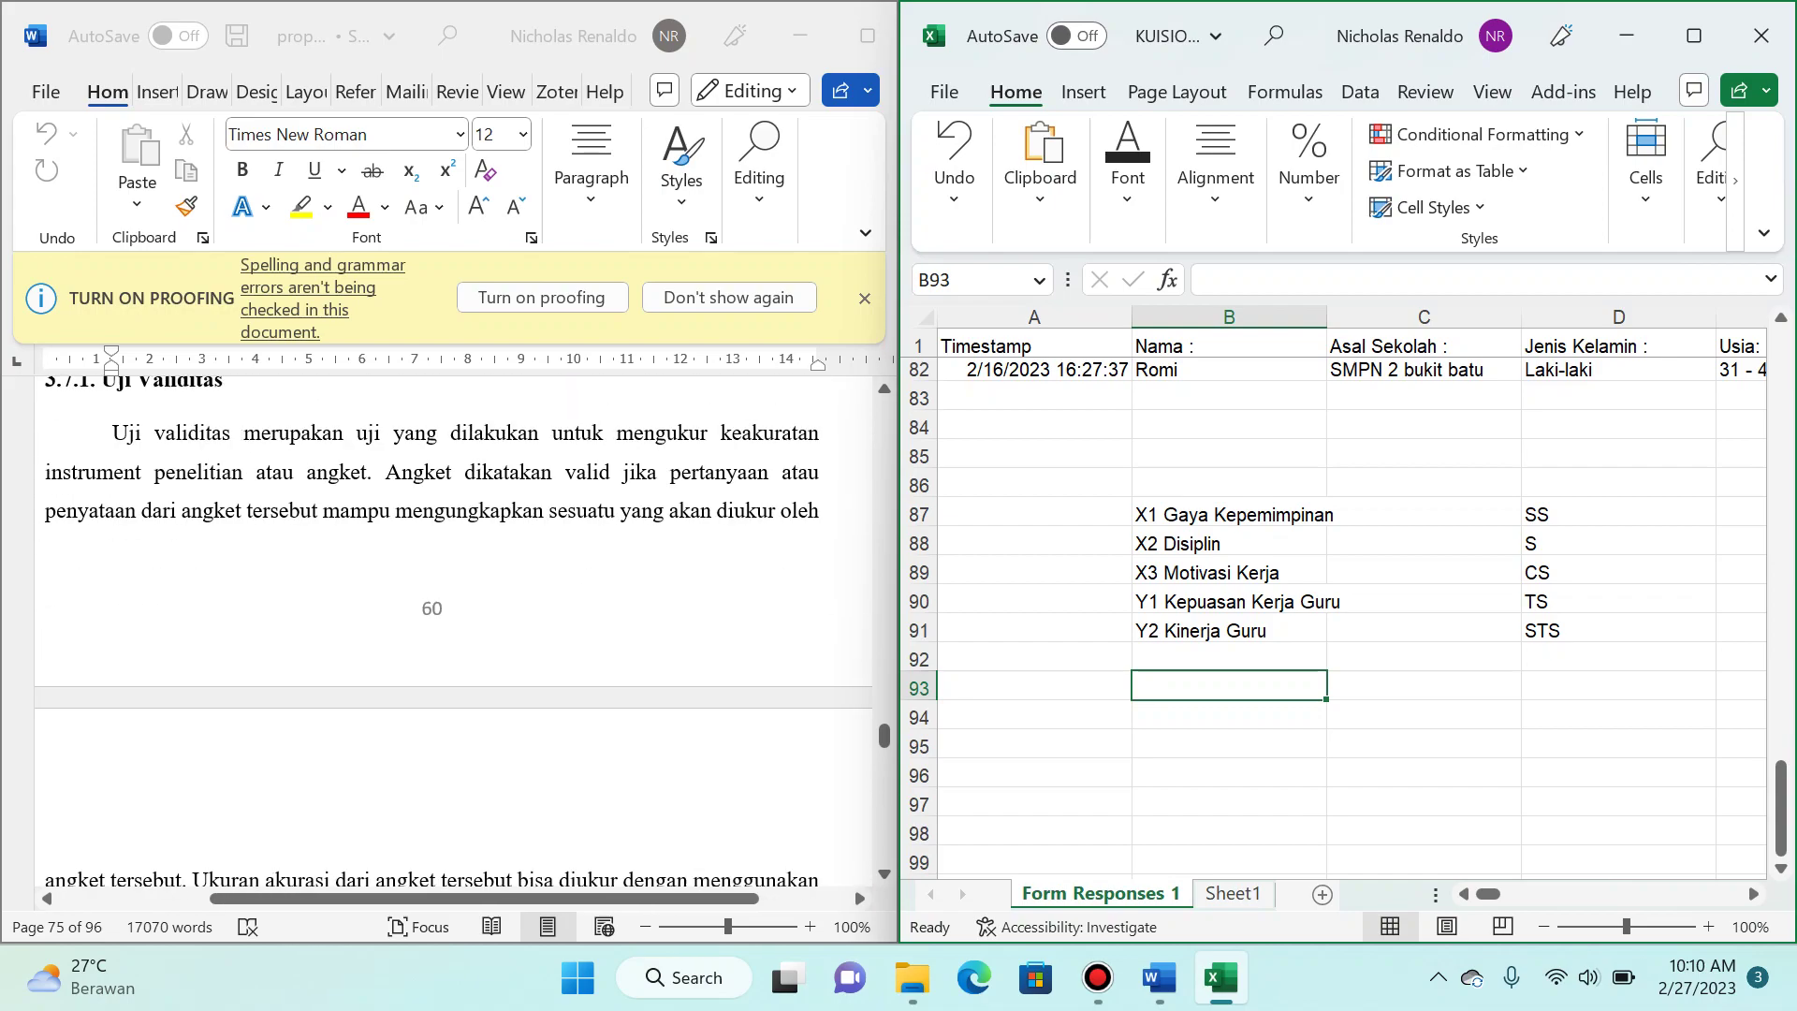
{"action": "scroll", "coordinate": [454, 627], "scroll_direction": "up", "scroll_amount": 5}
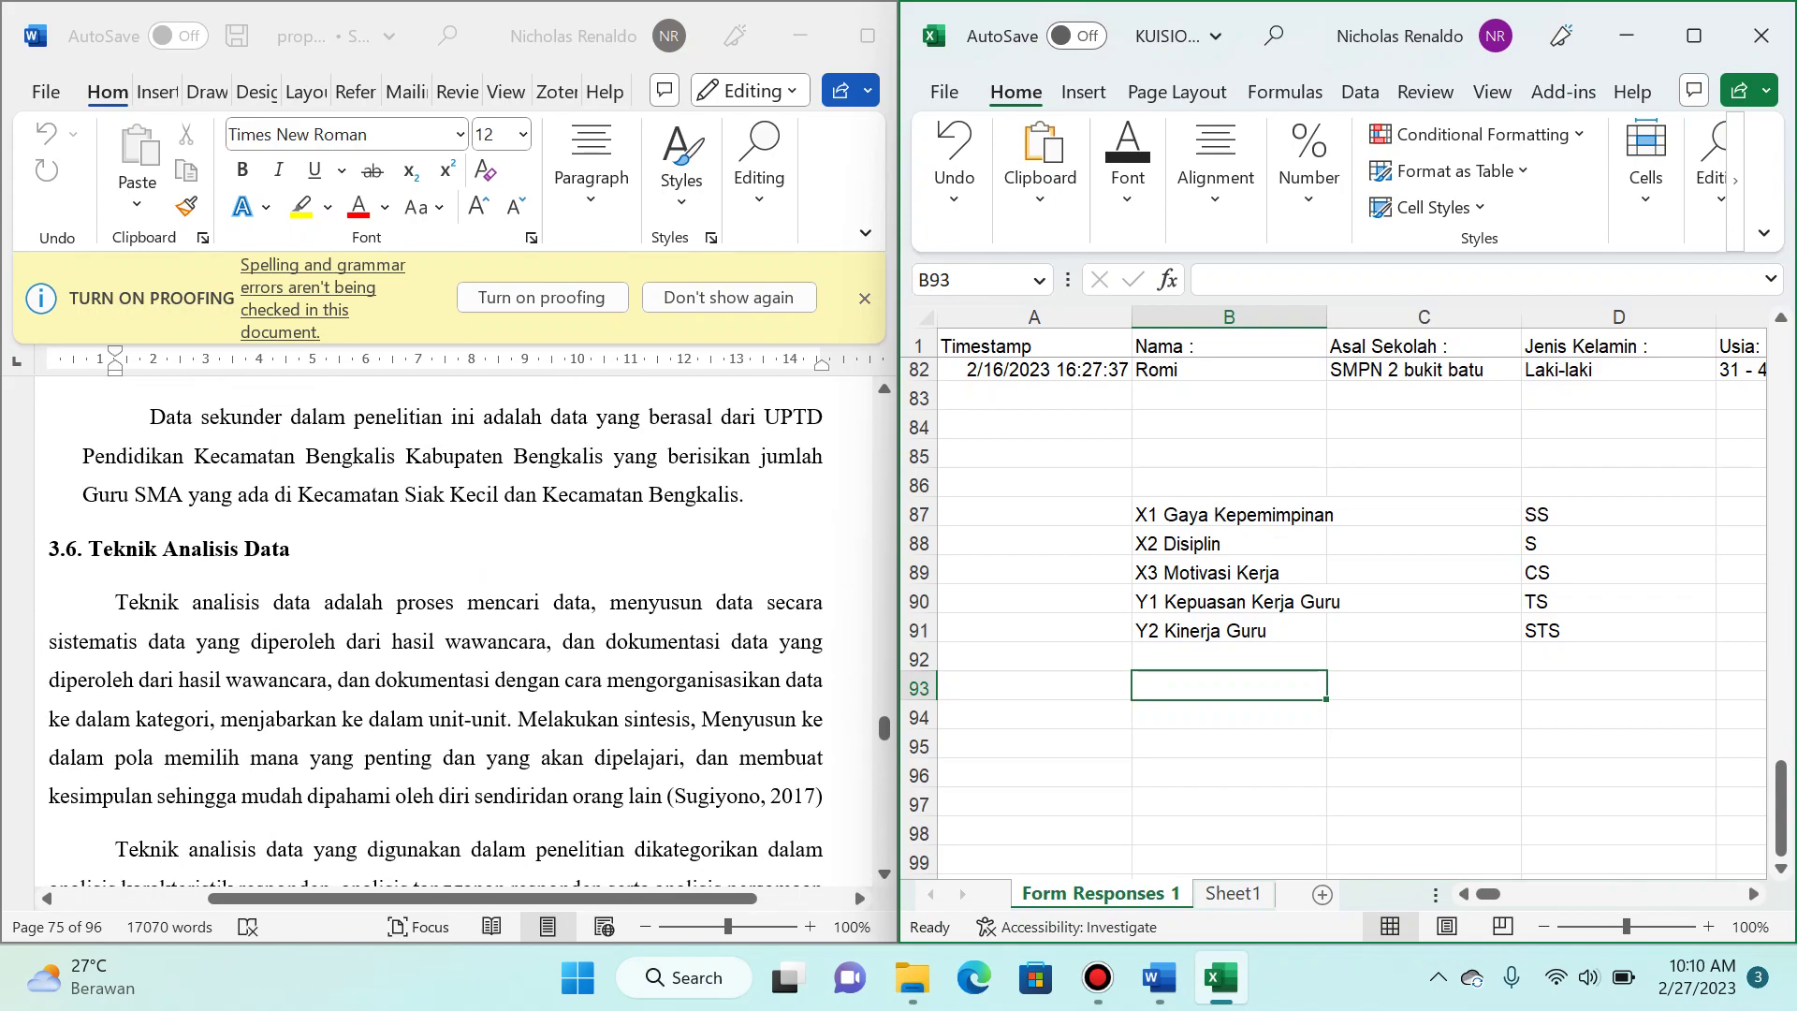
{"action": "scroll", "coordinate": [454, 628], "scroll_direction": "up", "scroll_amount": 10}
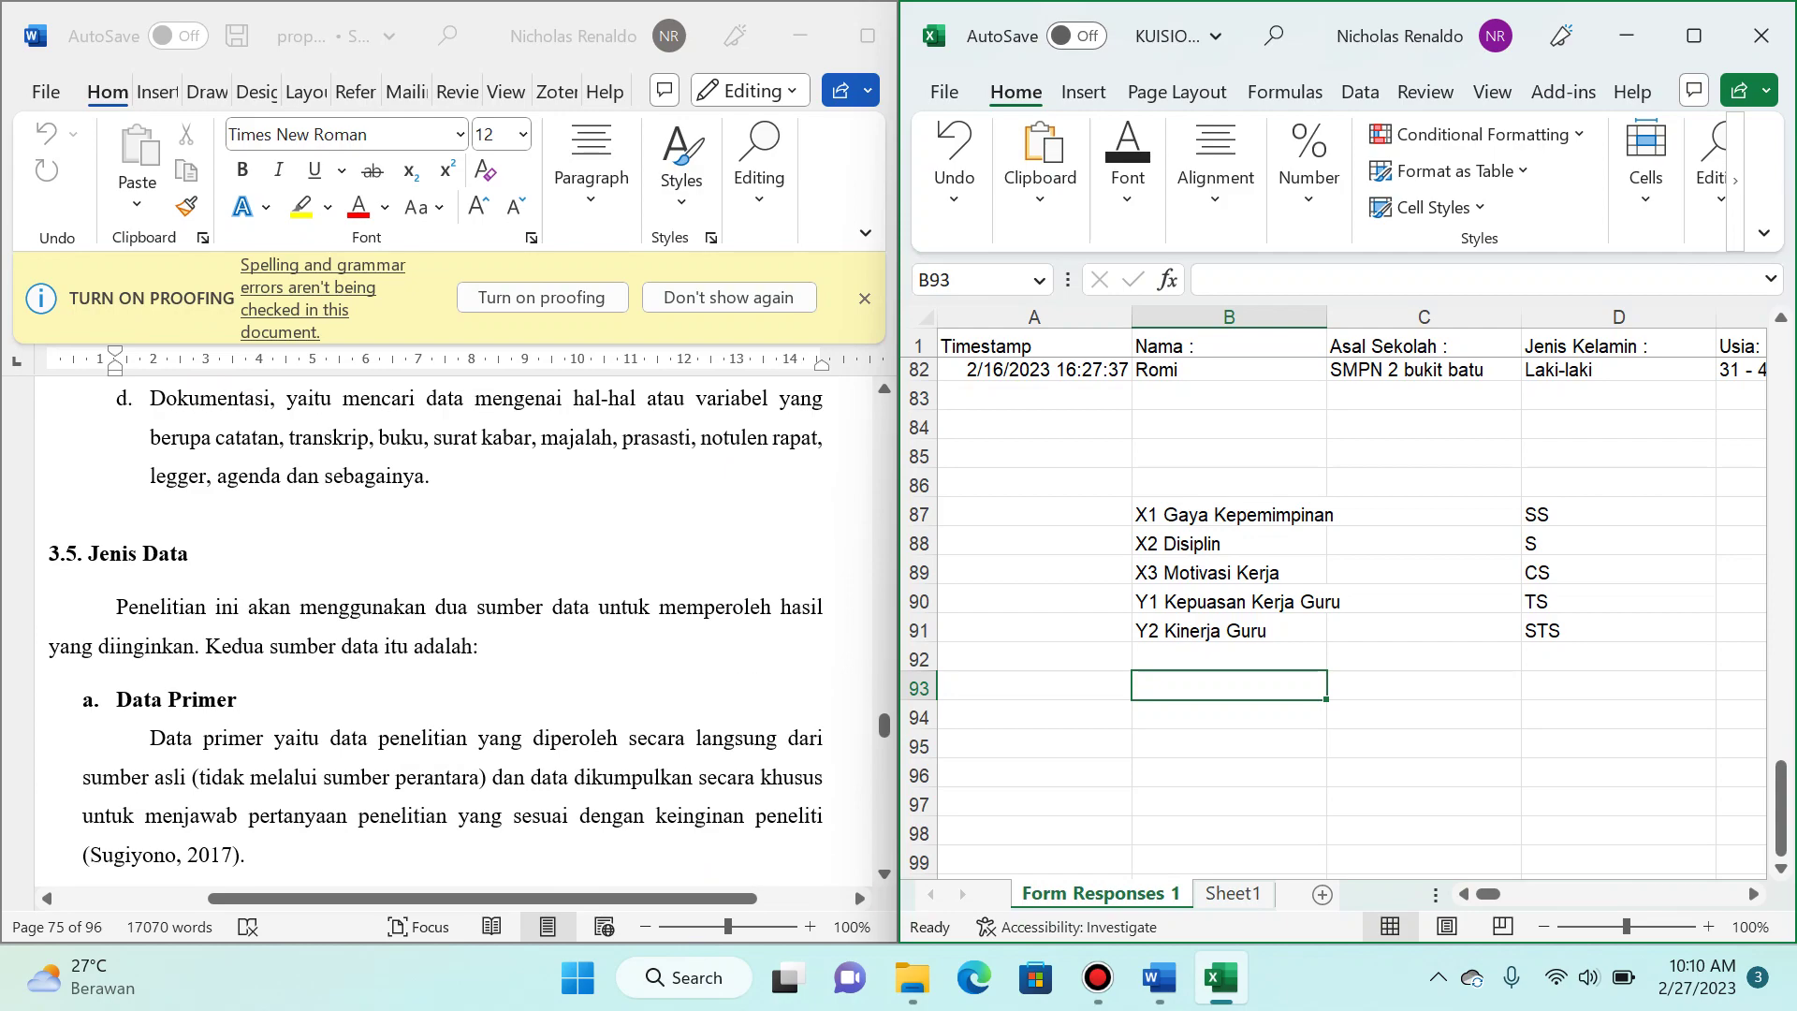
{"action": "scroll", "coordinate": [454, 627], "scroll_direction": "down", "scroll_amount": 6}
{"action": "scroll", "coordinate": [454, 627], "scroll_direction": "up", "scroll_amount": 8}
{"action": "scroll", "coordinate": [454, 627], "scroll_direction": "down", "scroll_amount": 14}
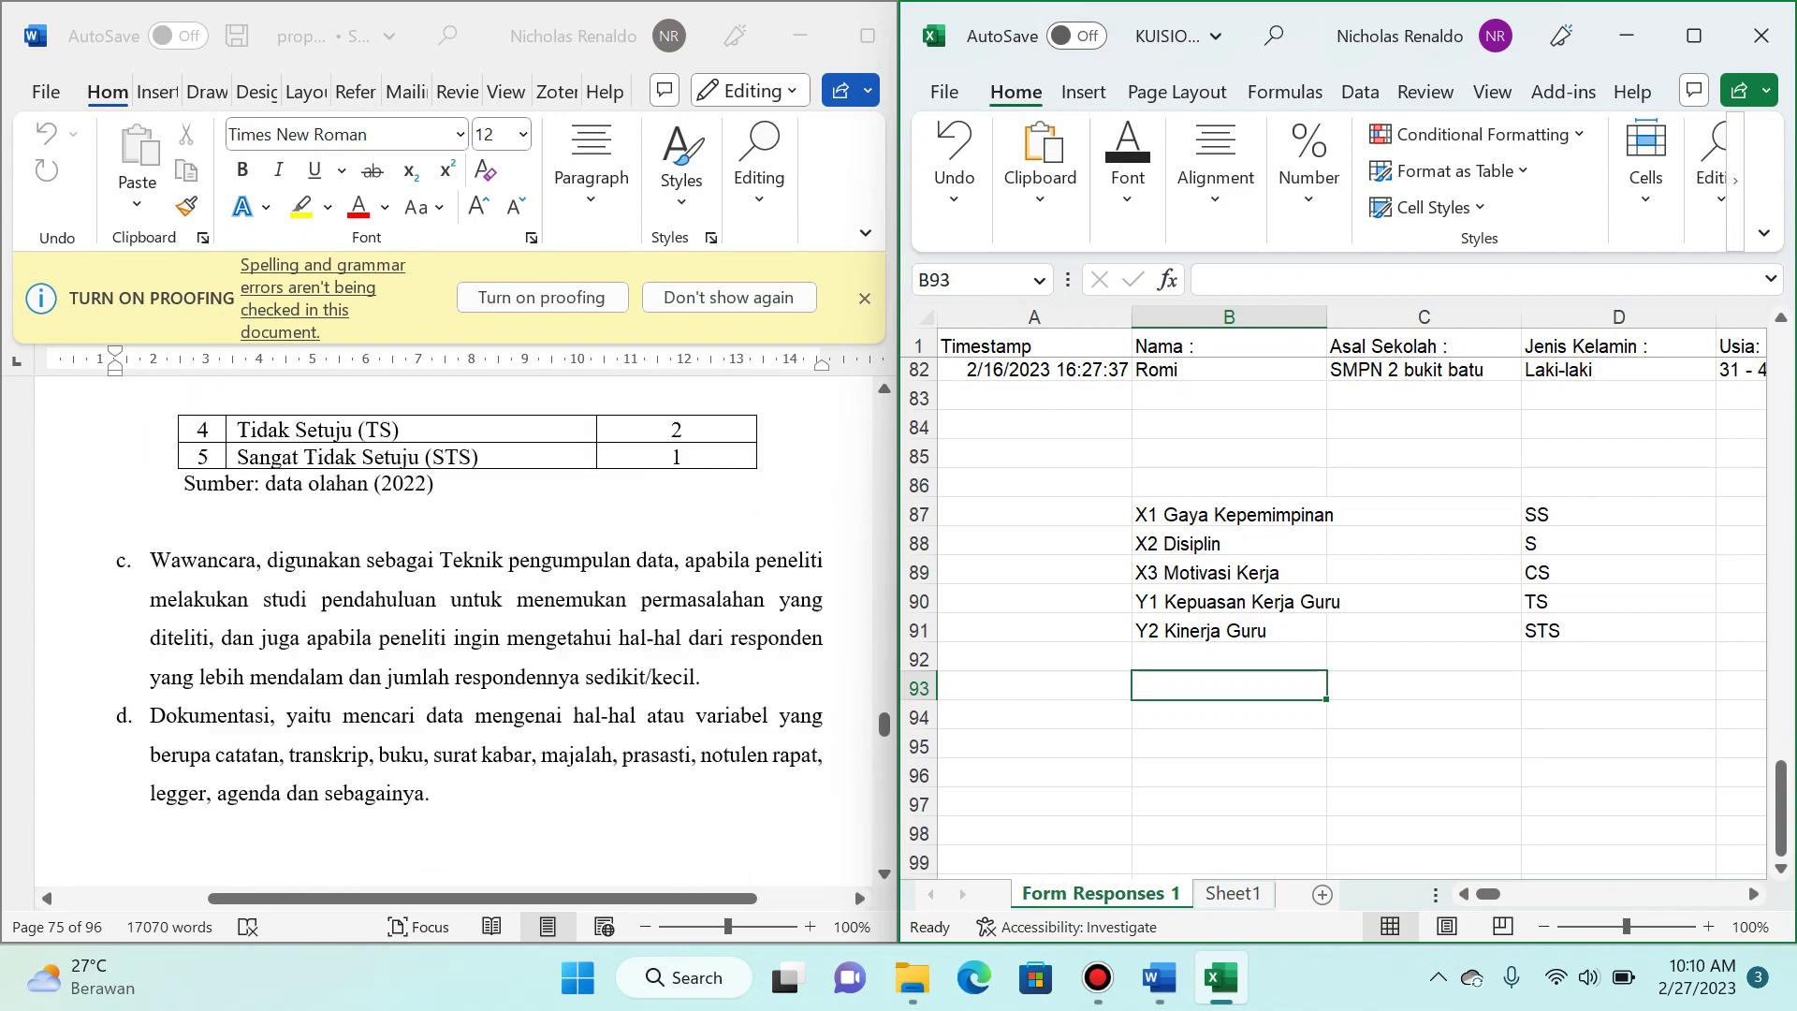
{"action": "scroll", "coordinate": [454, 627], "scroll_direction": "down", "scroll_amount": 1}
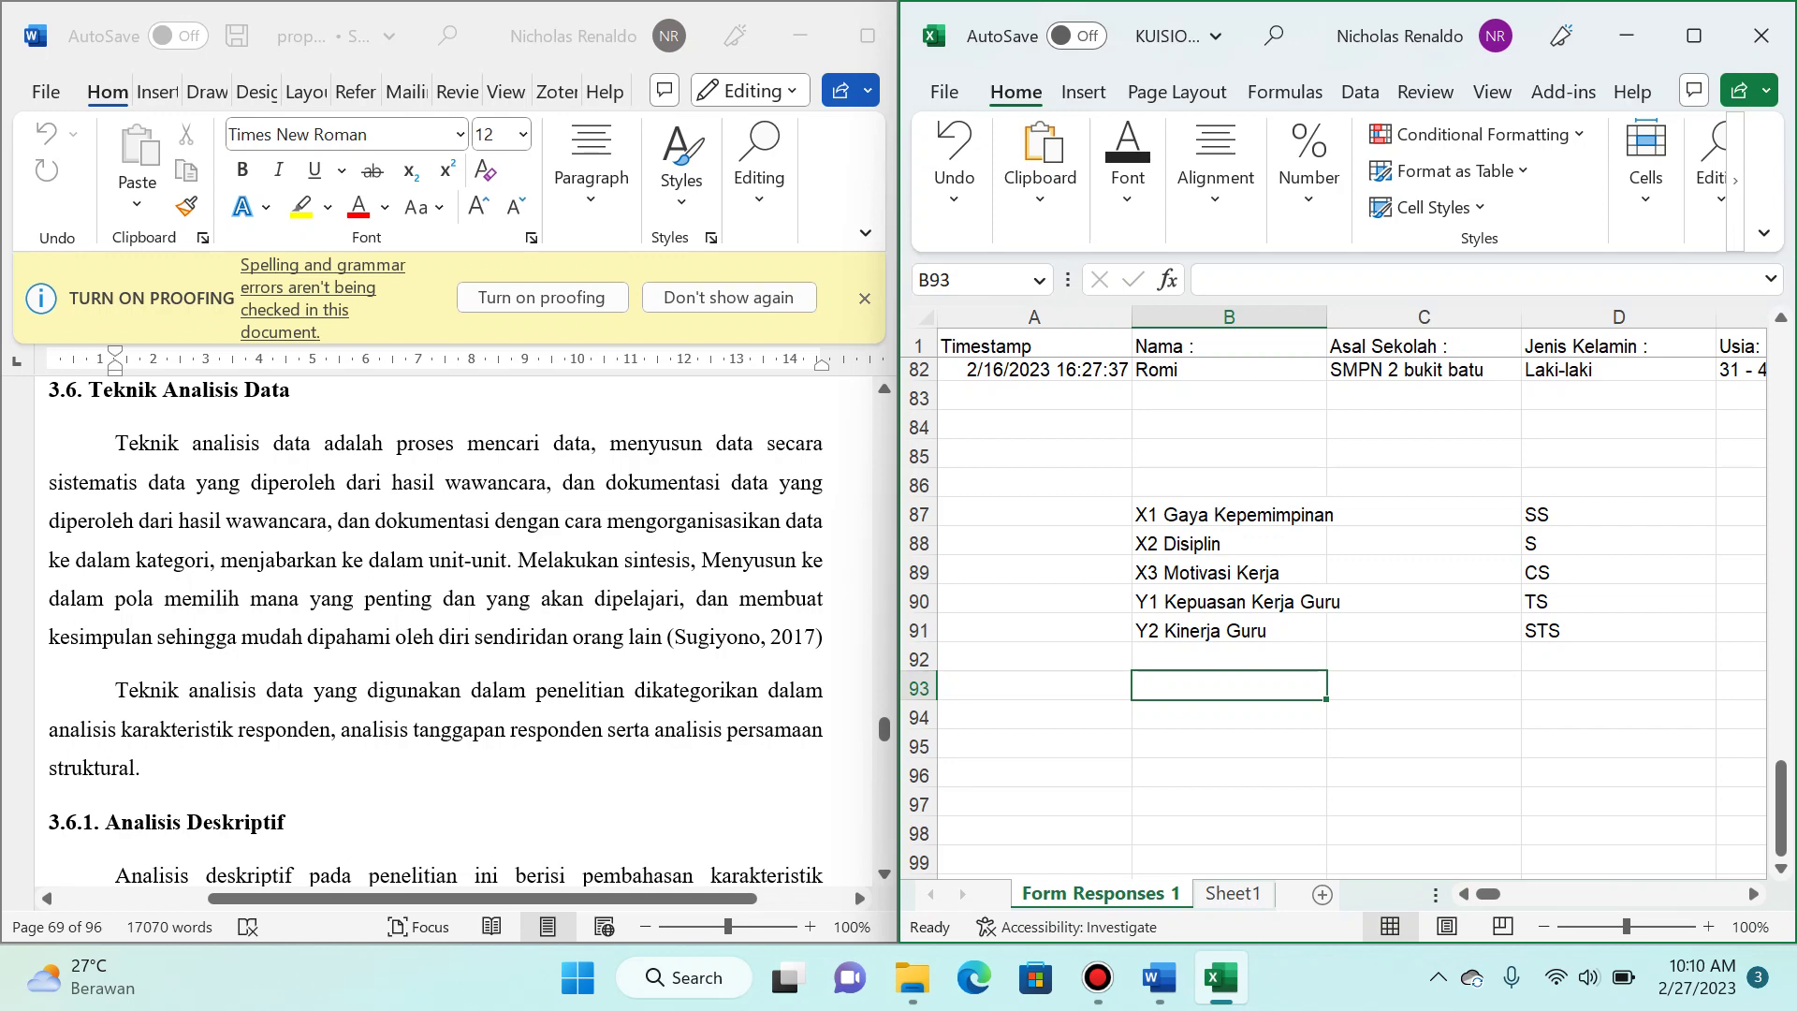
Step: Review Tabel 3.4, the 3.7 questionnaire feasibility tests and the structural equation analysis steps up to the path diagram
{"action": "scroll", "coordinate": [454, 627], "scroll_direction": "down", "scroll_amount": 15}
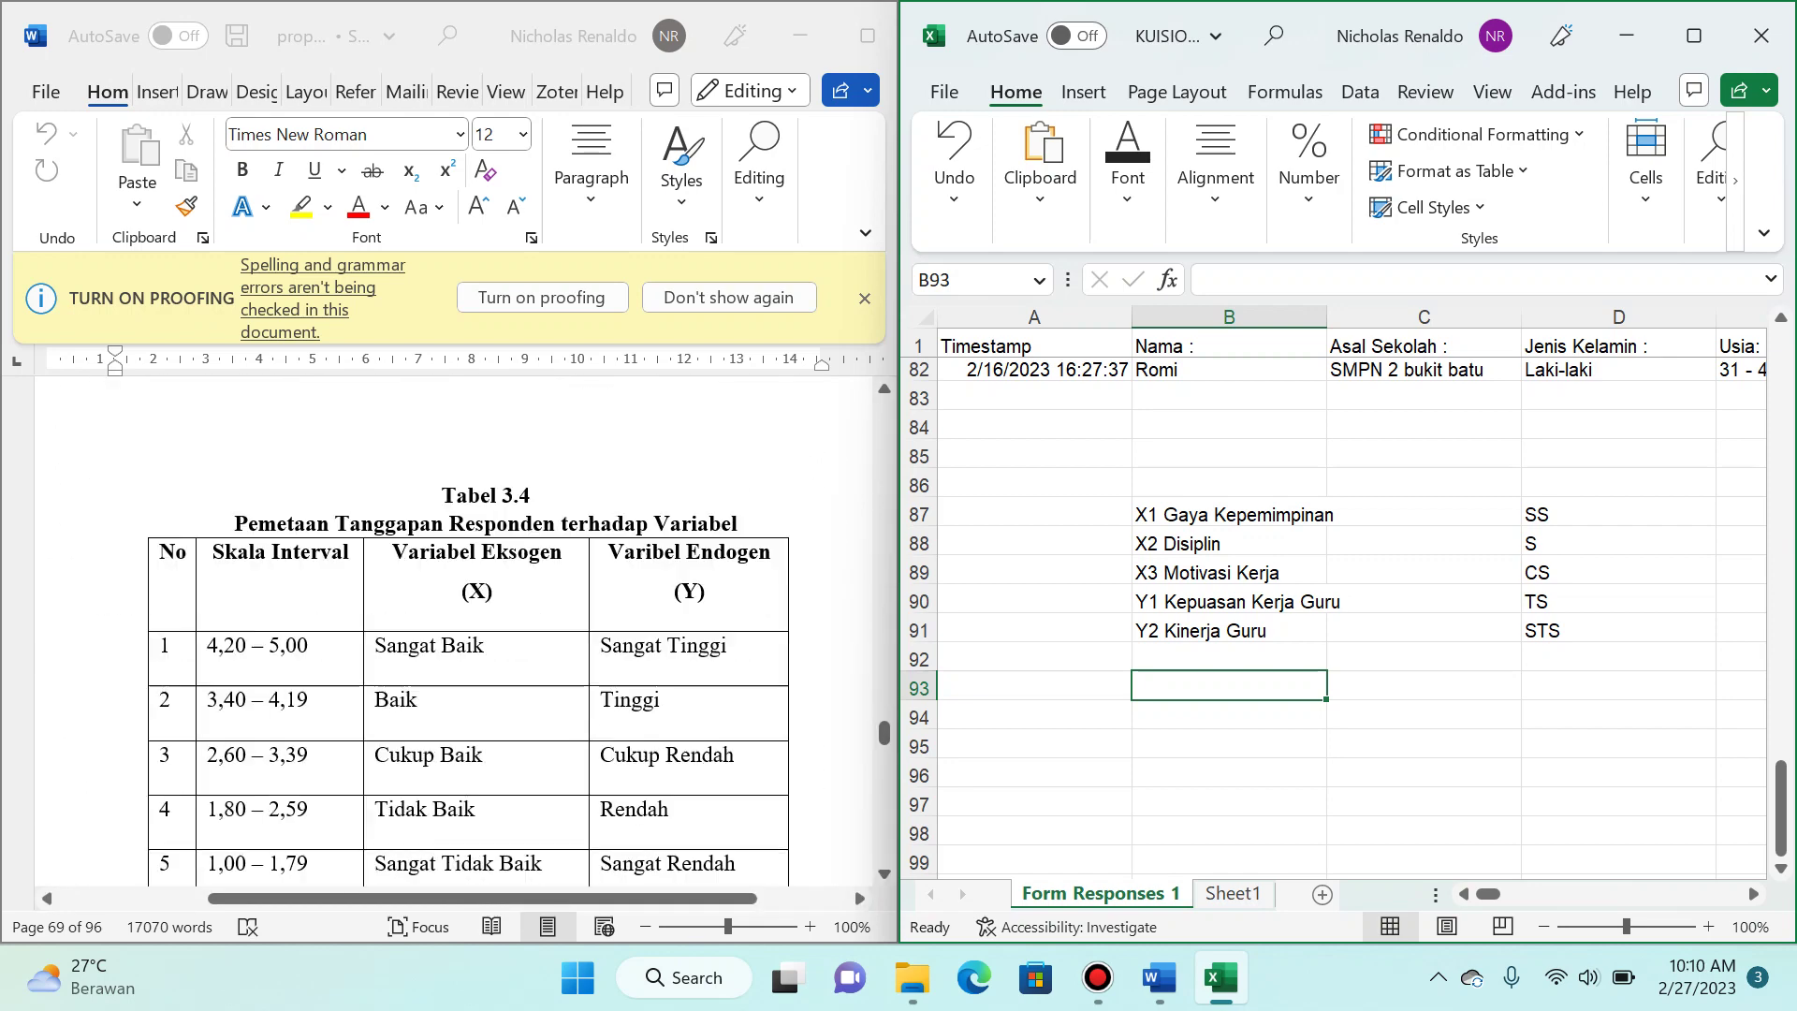
{"action": "scroll", "coordinate": [454, 627], "scroll_direction": "down", "scroll_amount": 12}
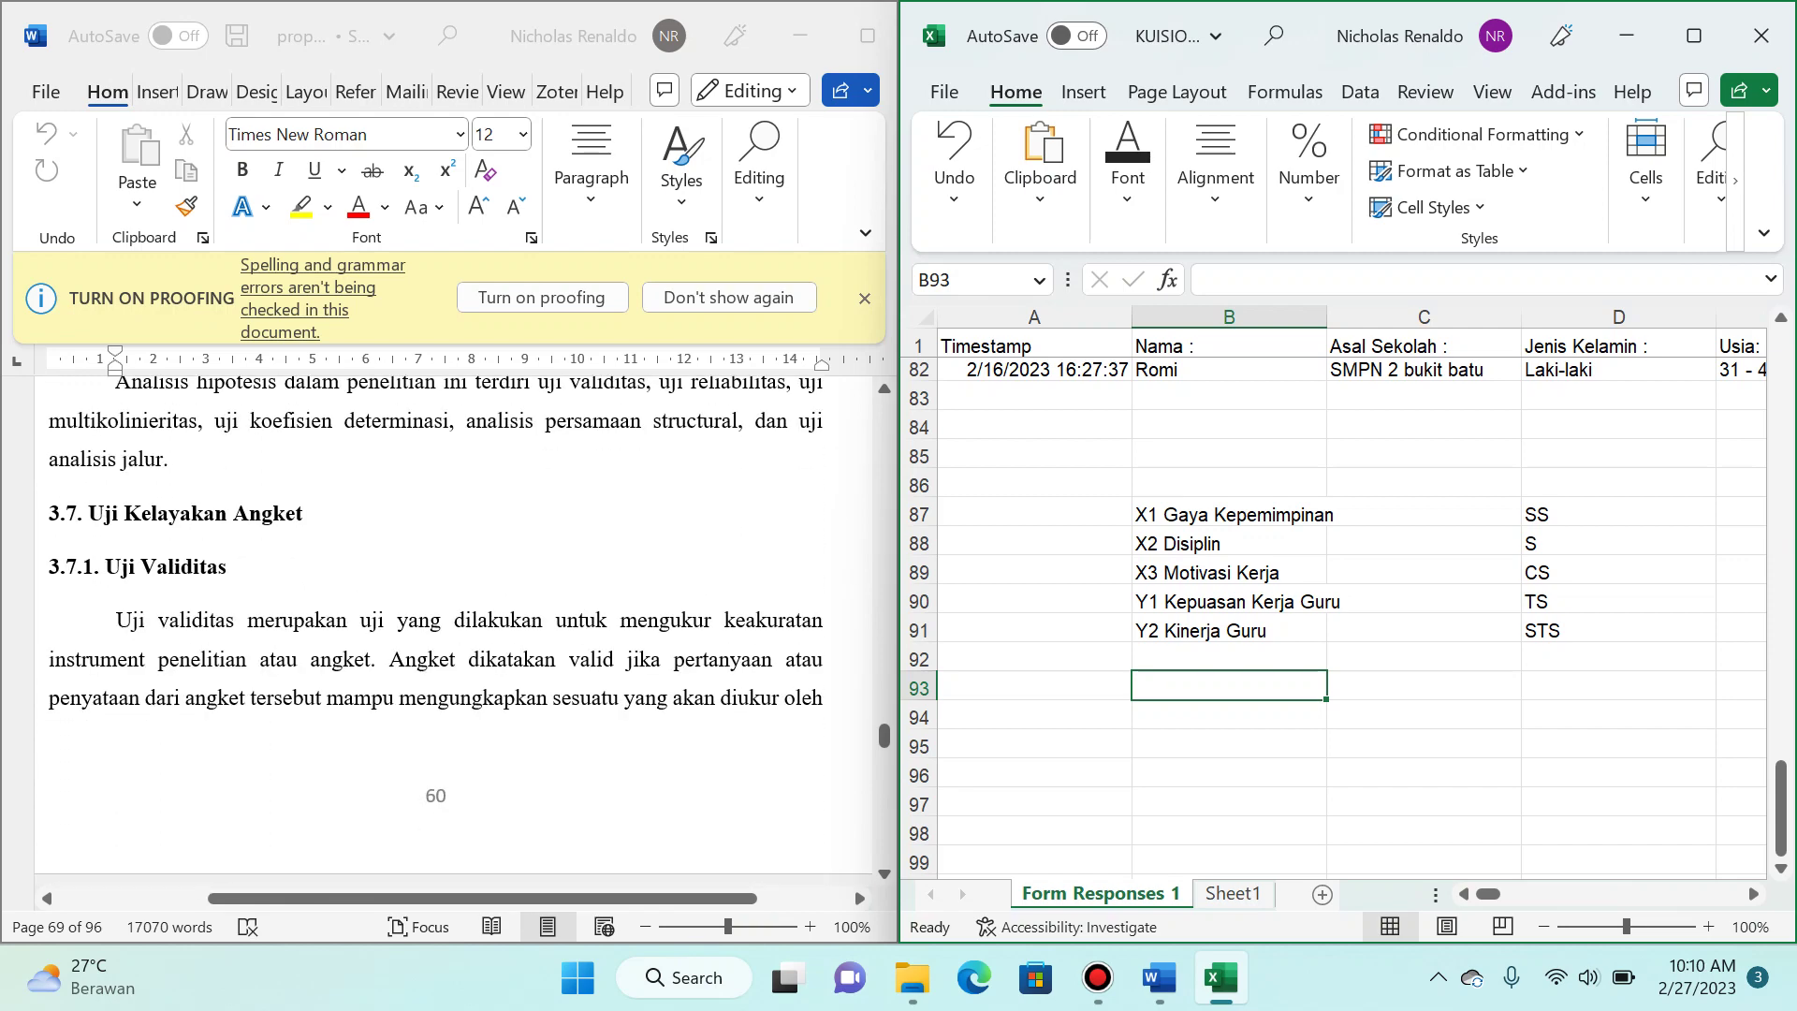
{"action": "scroll", "coordinate": [454, 628], "scroll_direction": "down", "scroll_amount": 8}
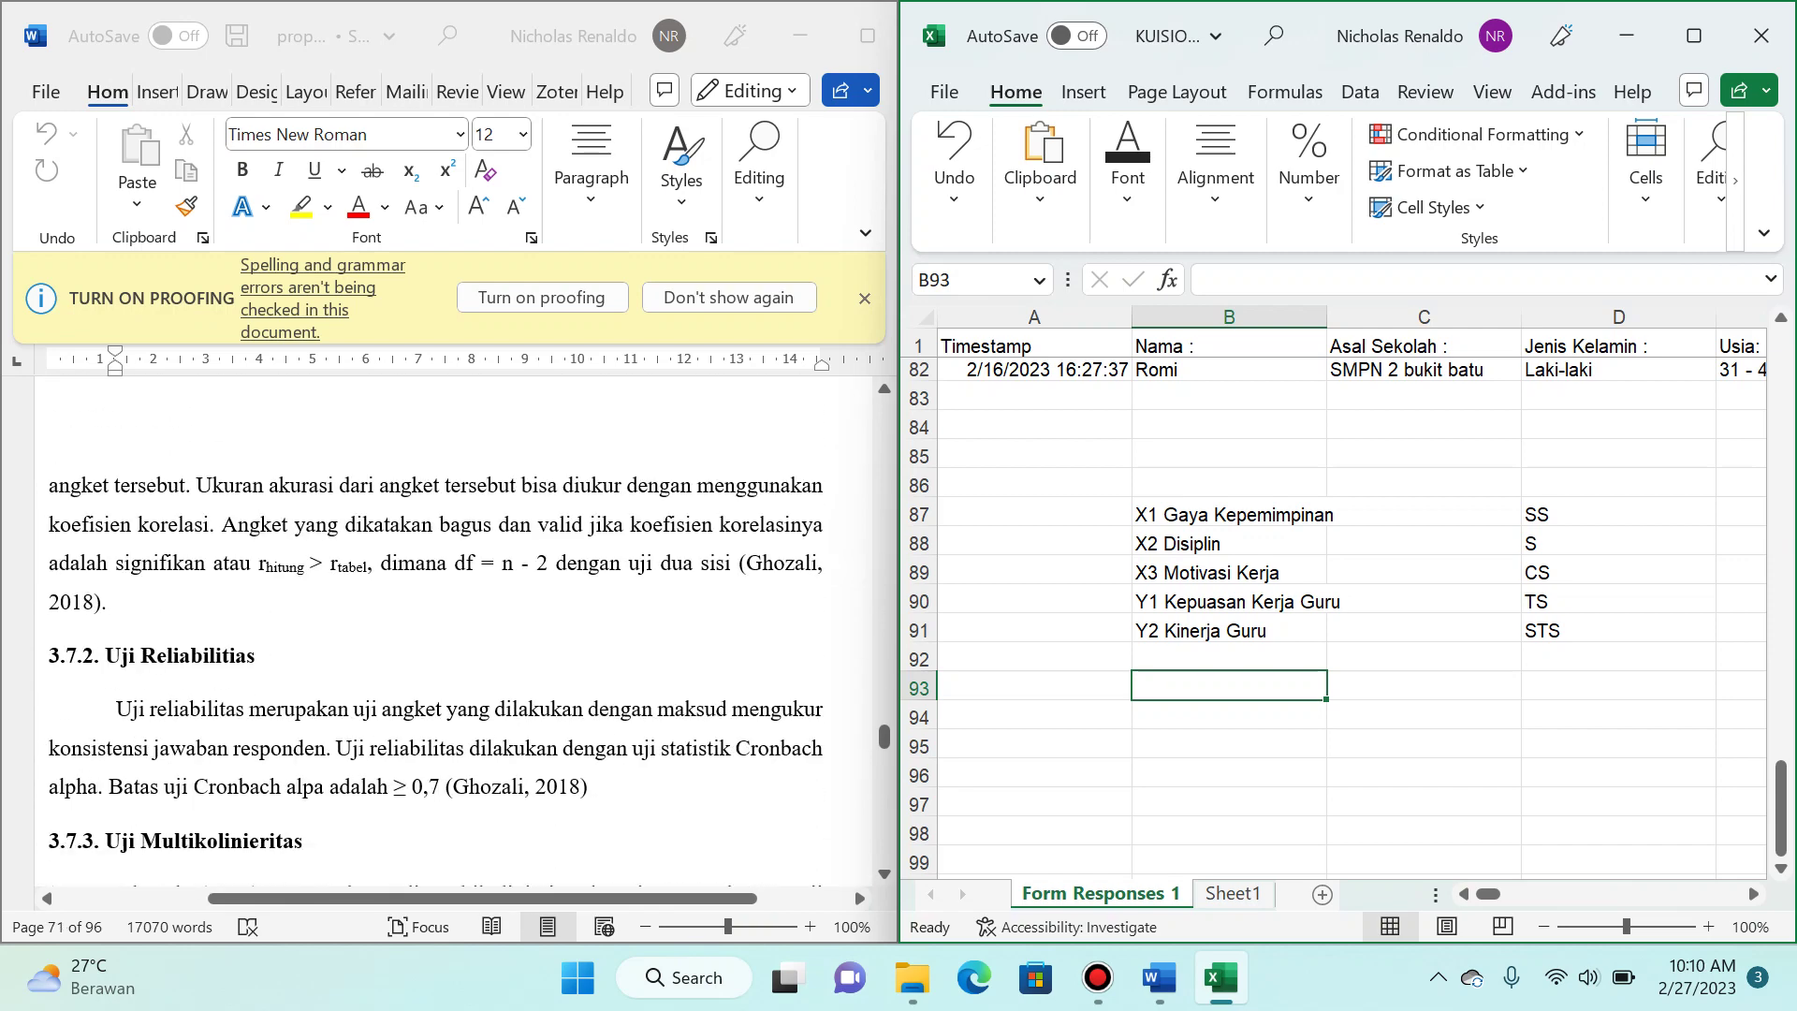
{"action": "scroll", "coordinate": [454, 627], "scroll_direction": "down", "scroll_amount": 12}
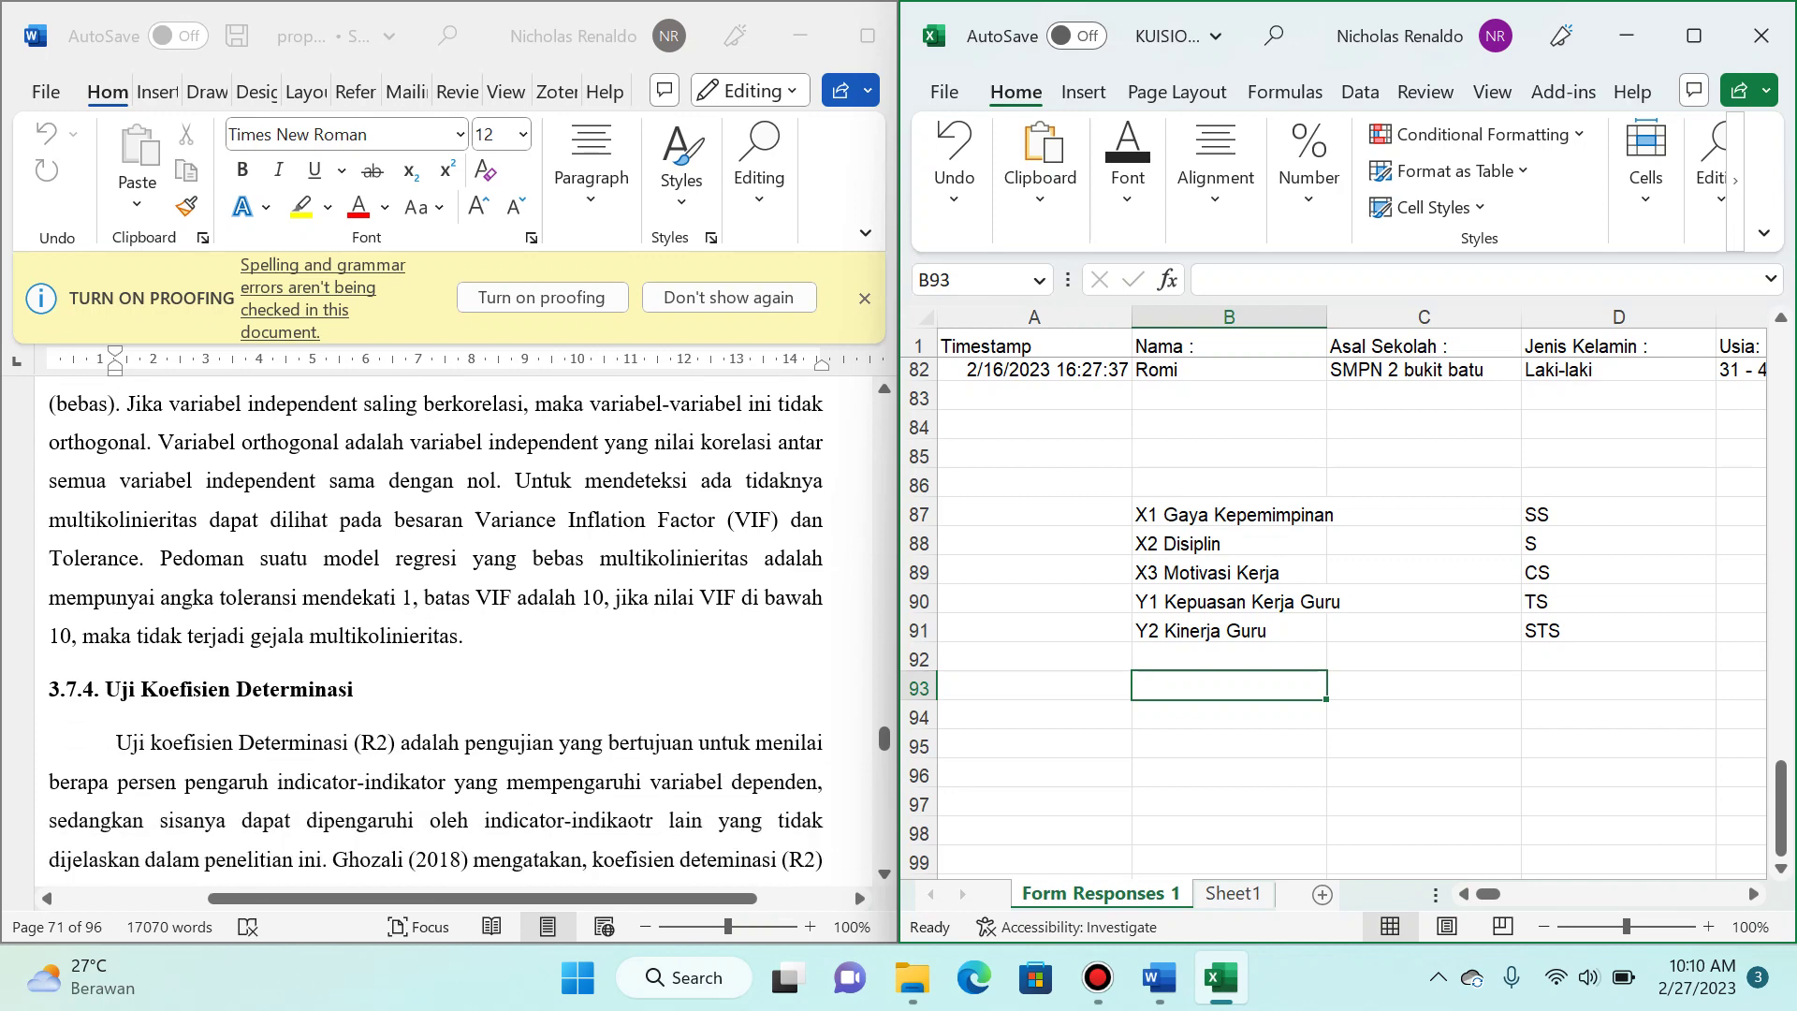
{"action": "scroll", "coordinate": [454, 627], "scroll_direction": "down", "scroll_amount": 12}
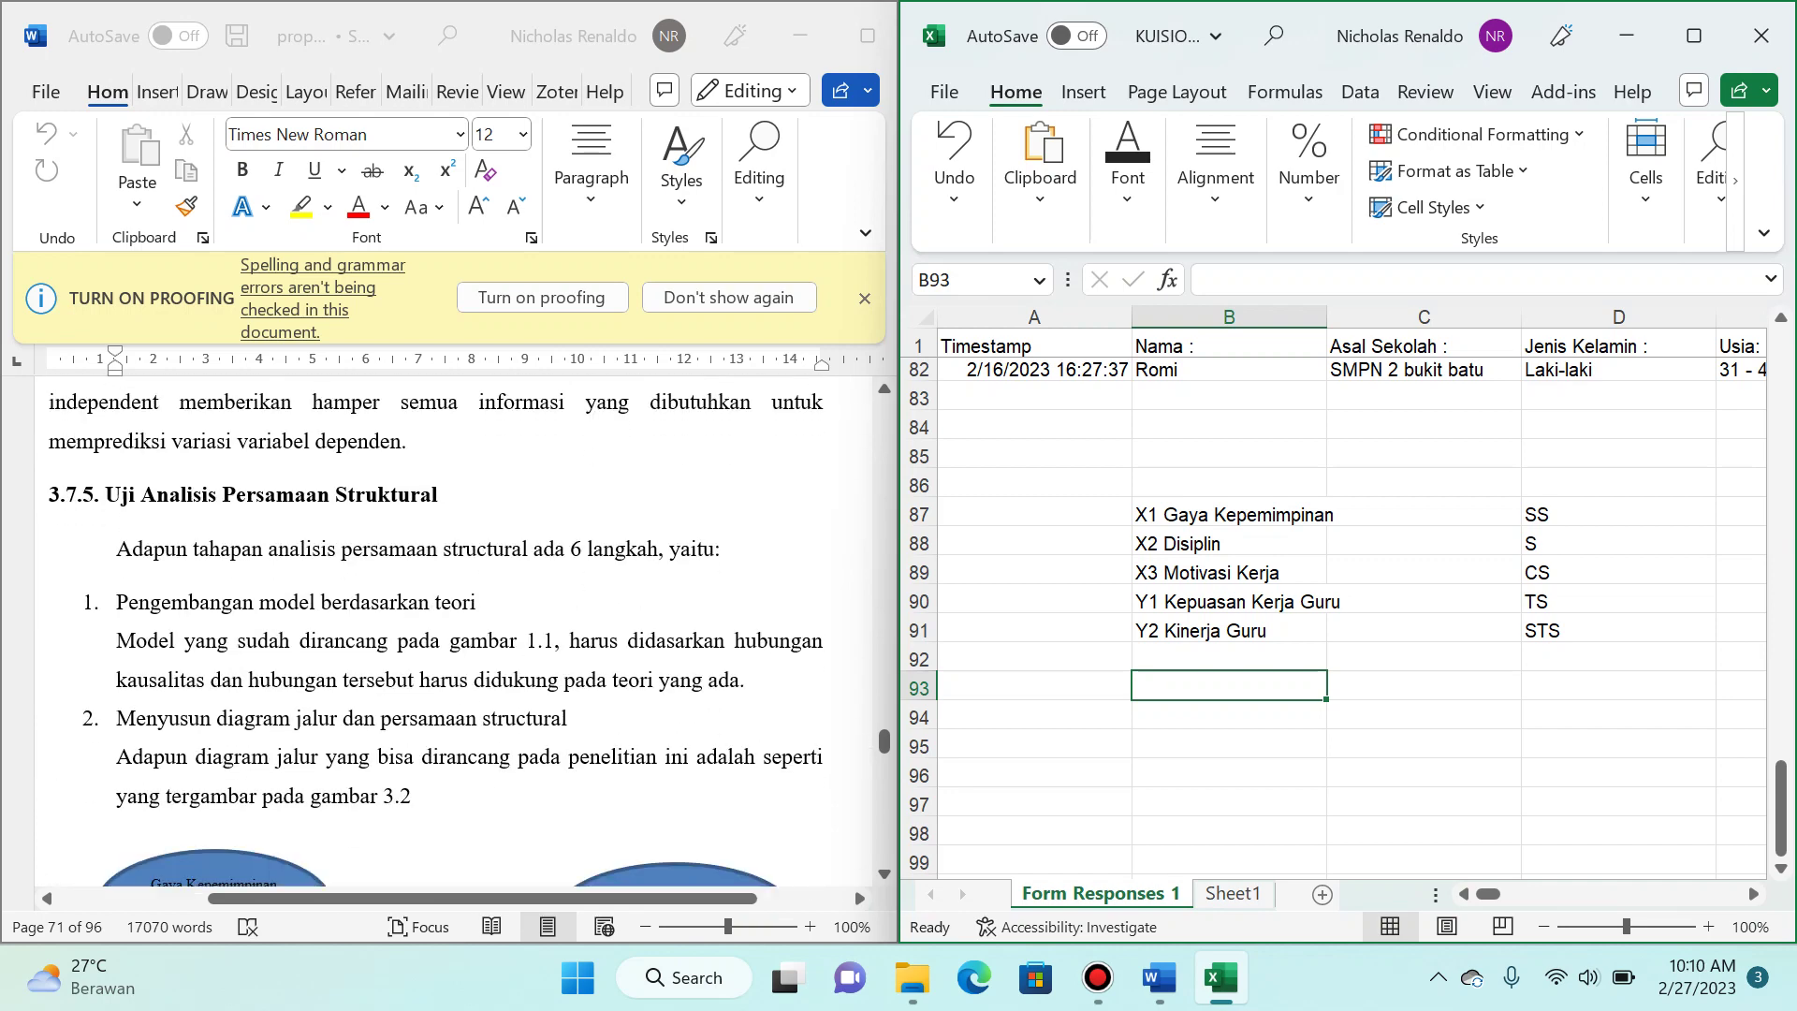
{"action": "scroll", "coordinate": [454, 627], "scroll_direction": "down", "scroll_amount": 4}
{"action": "scroll", "coordinate": [454, 627], "scroll_direction": "down", "scroll_amount": 12}
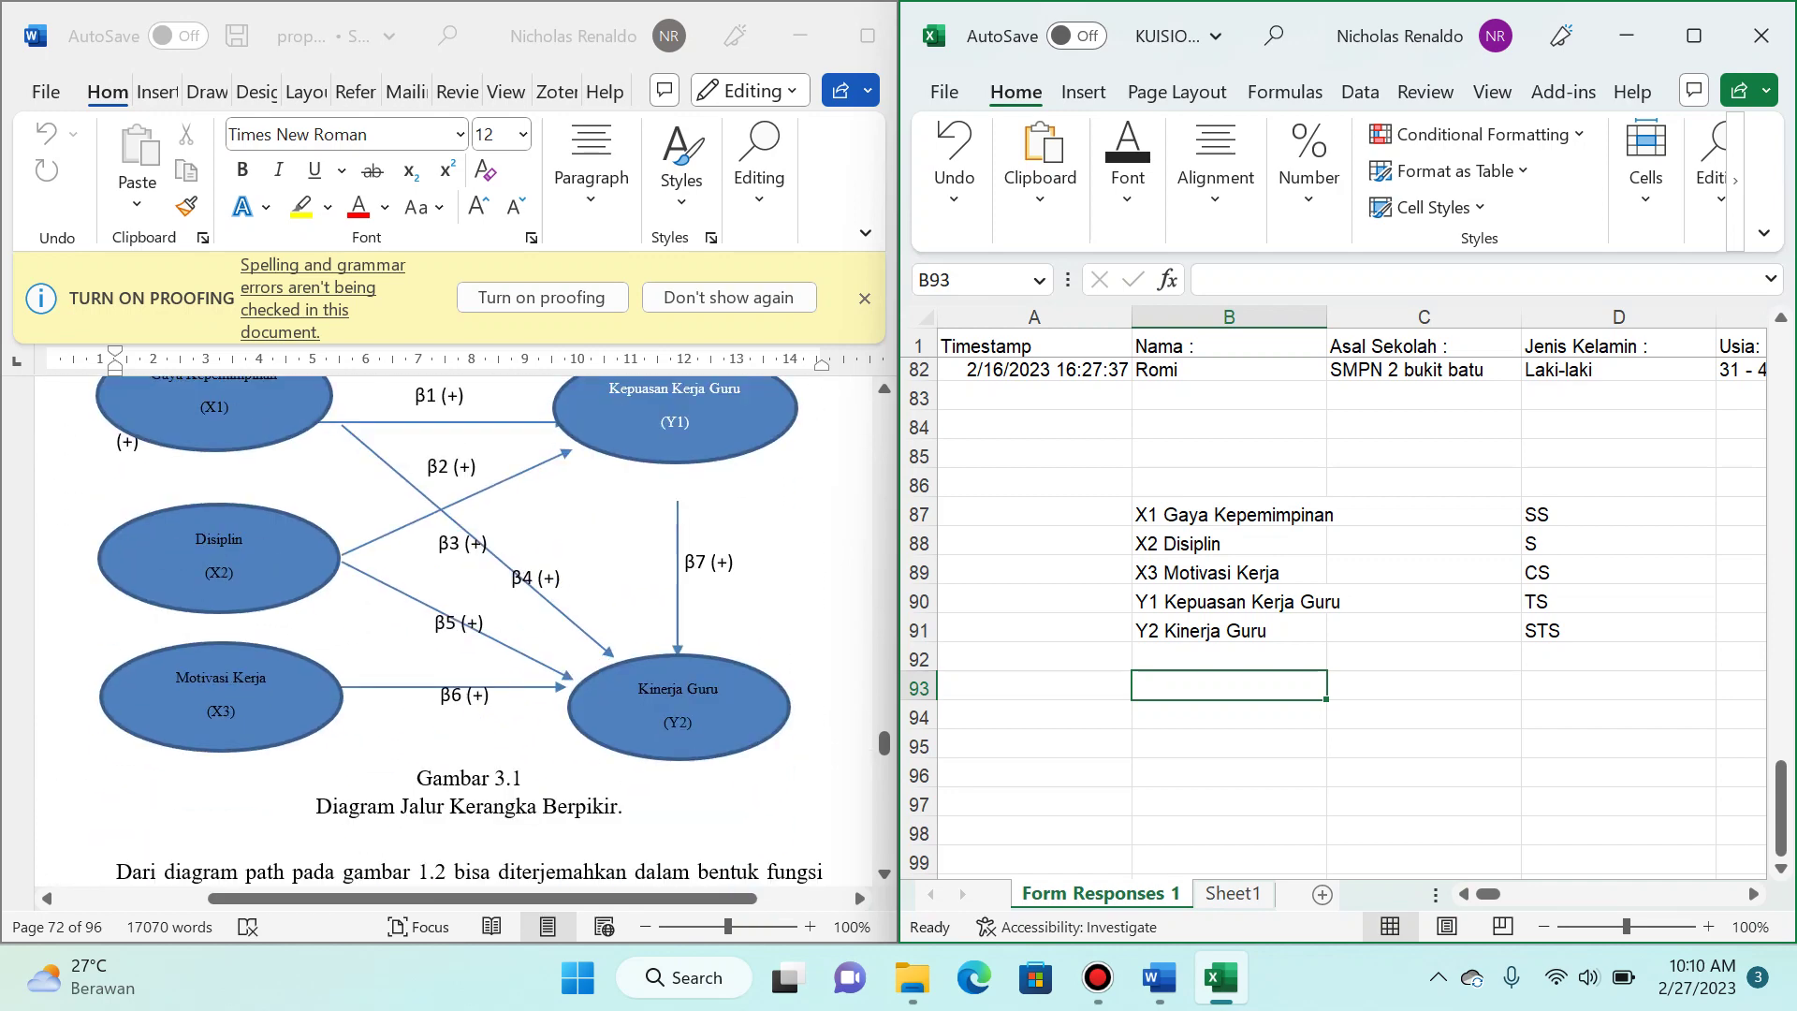
Step: Read the proposal's SEM assumptions, Measurement Model Fit and data processing passages, ending at the variance extracted formula
{"action": "scroll", "coordinate": [454, 627], "scroll_direction": "down", "scroll_amount": 15}
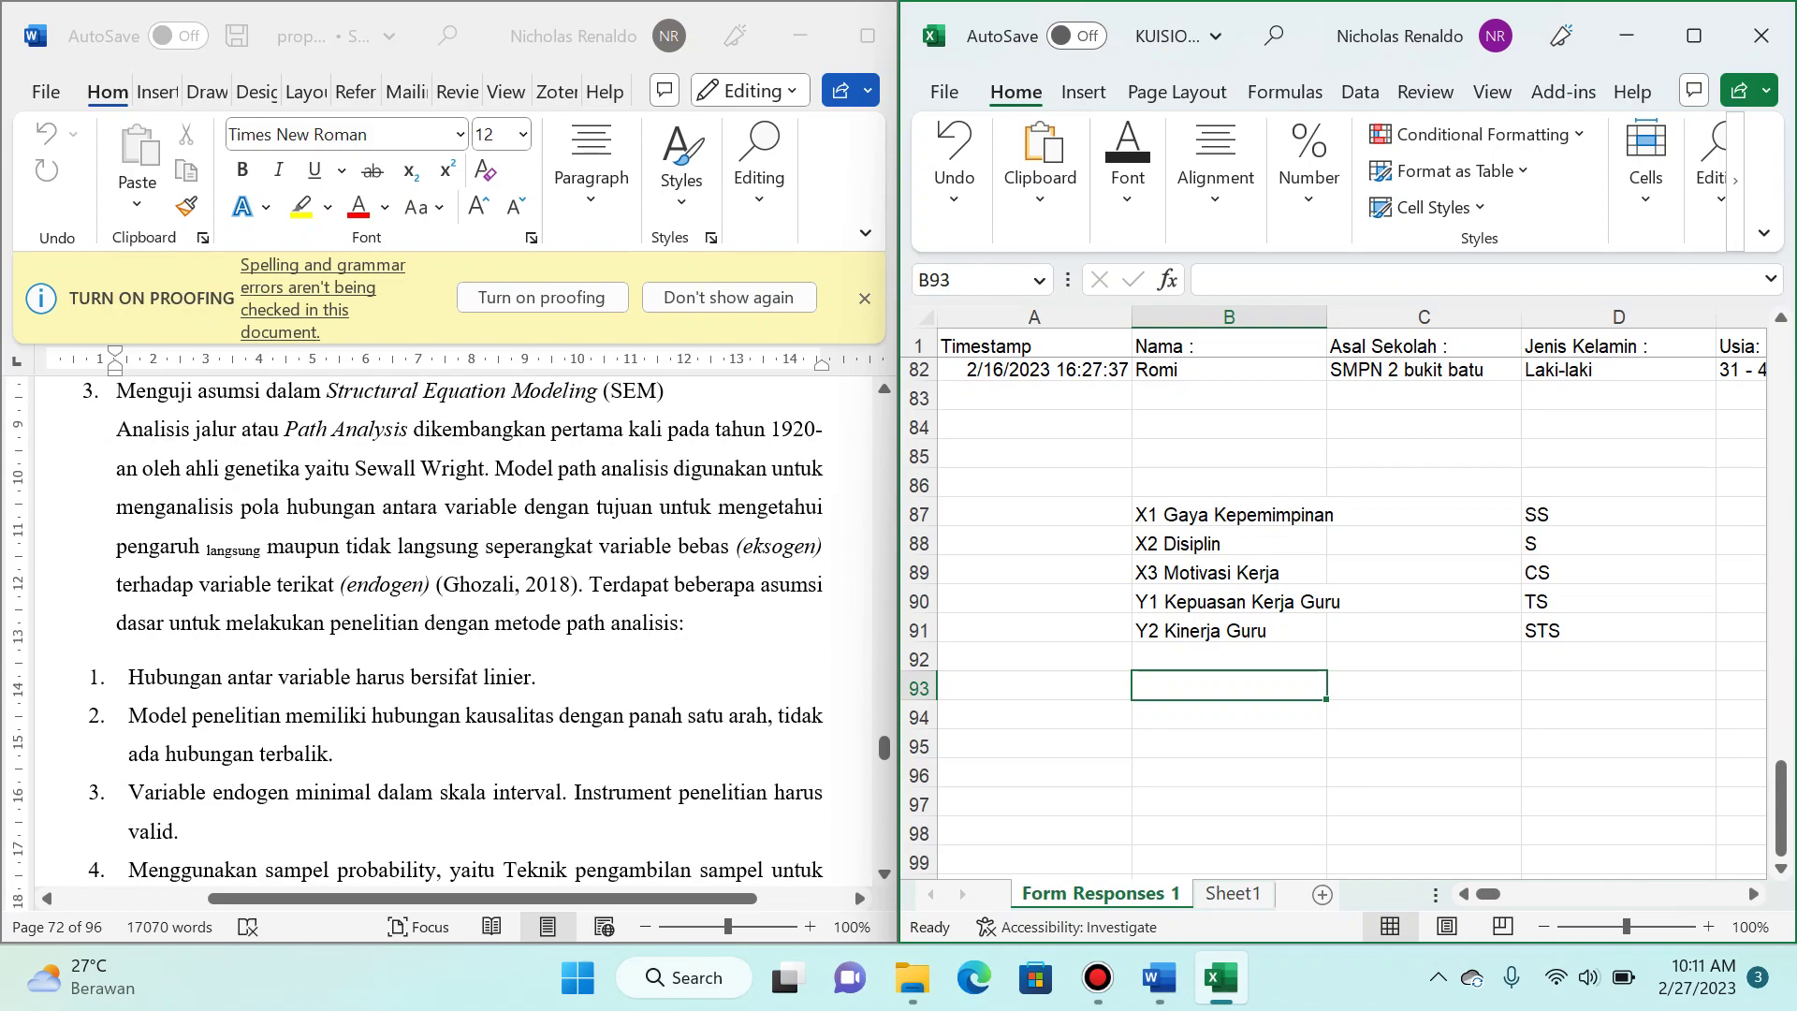
{"action": "scroll", "coordinate": [454, 627], "scroll_direction": "down", "scroll_amount": 15}
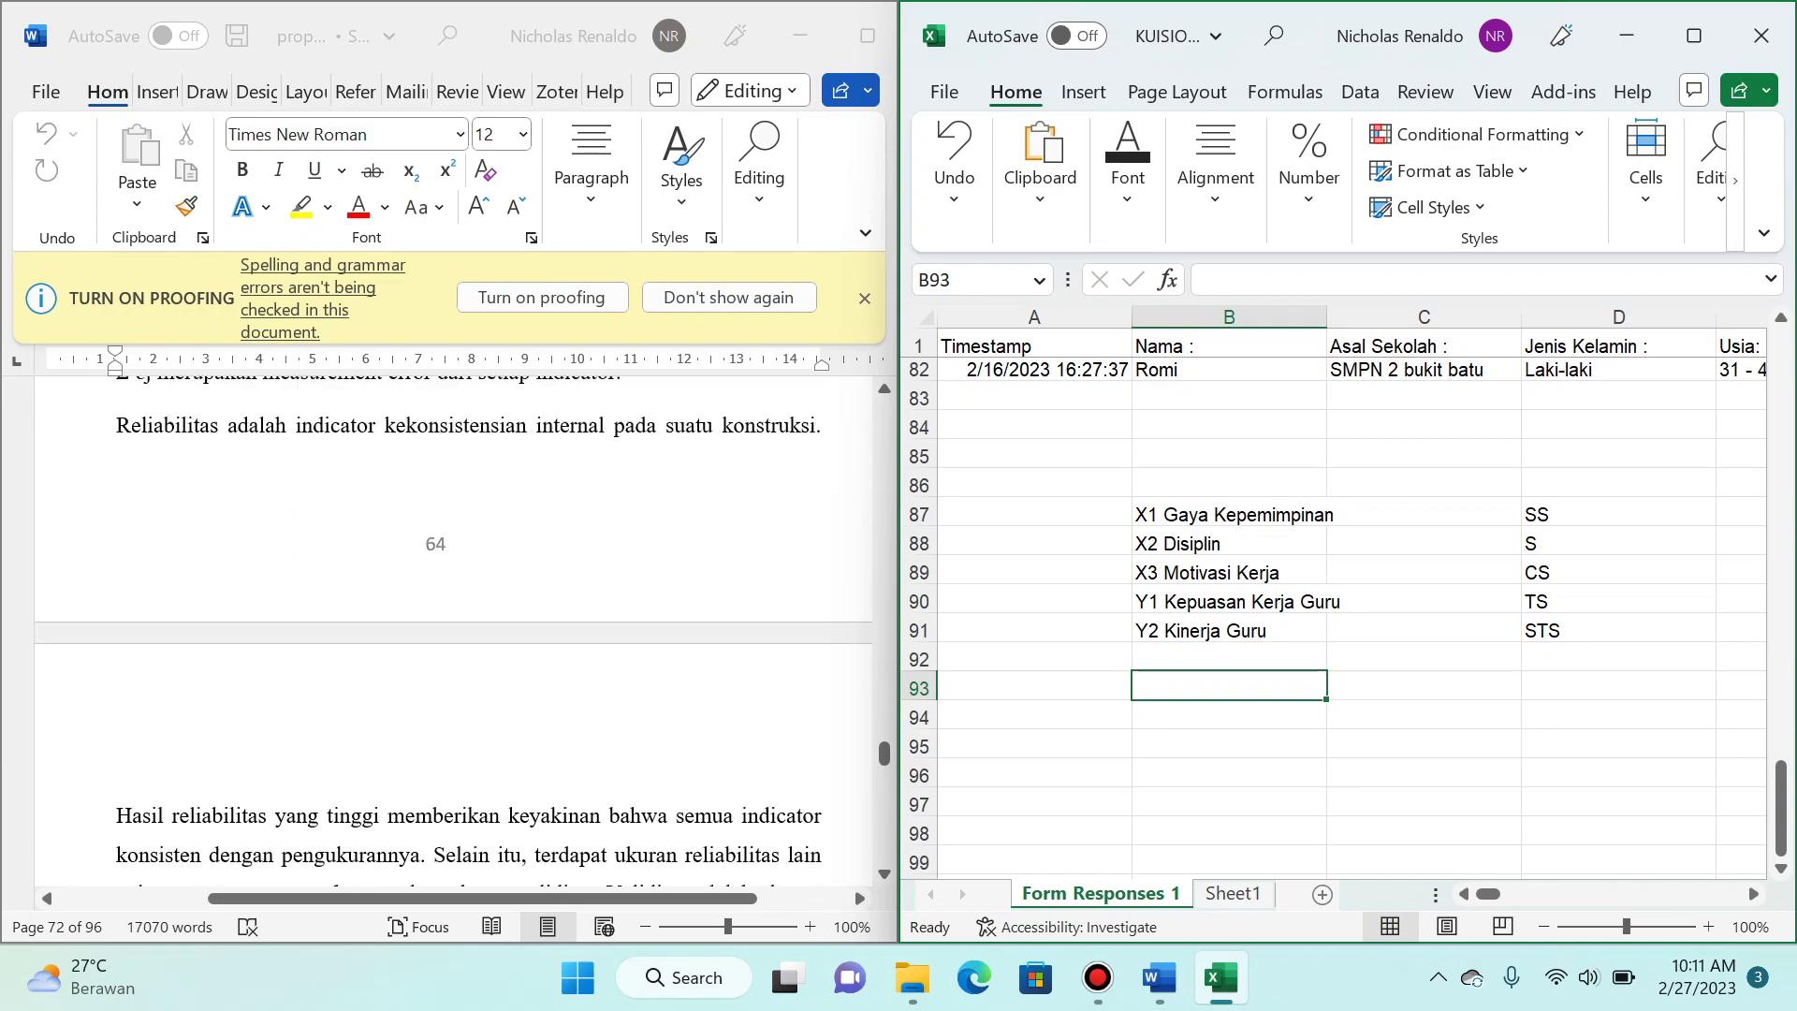
{"action": "scroll", "coordinate": [454, 627], "scroll_direction": "down", "scroll_amount": 15}
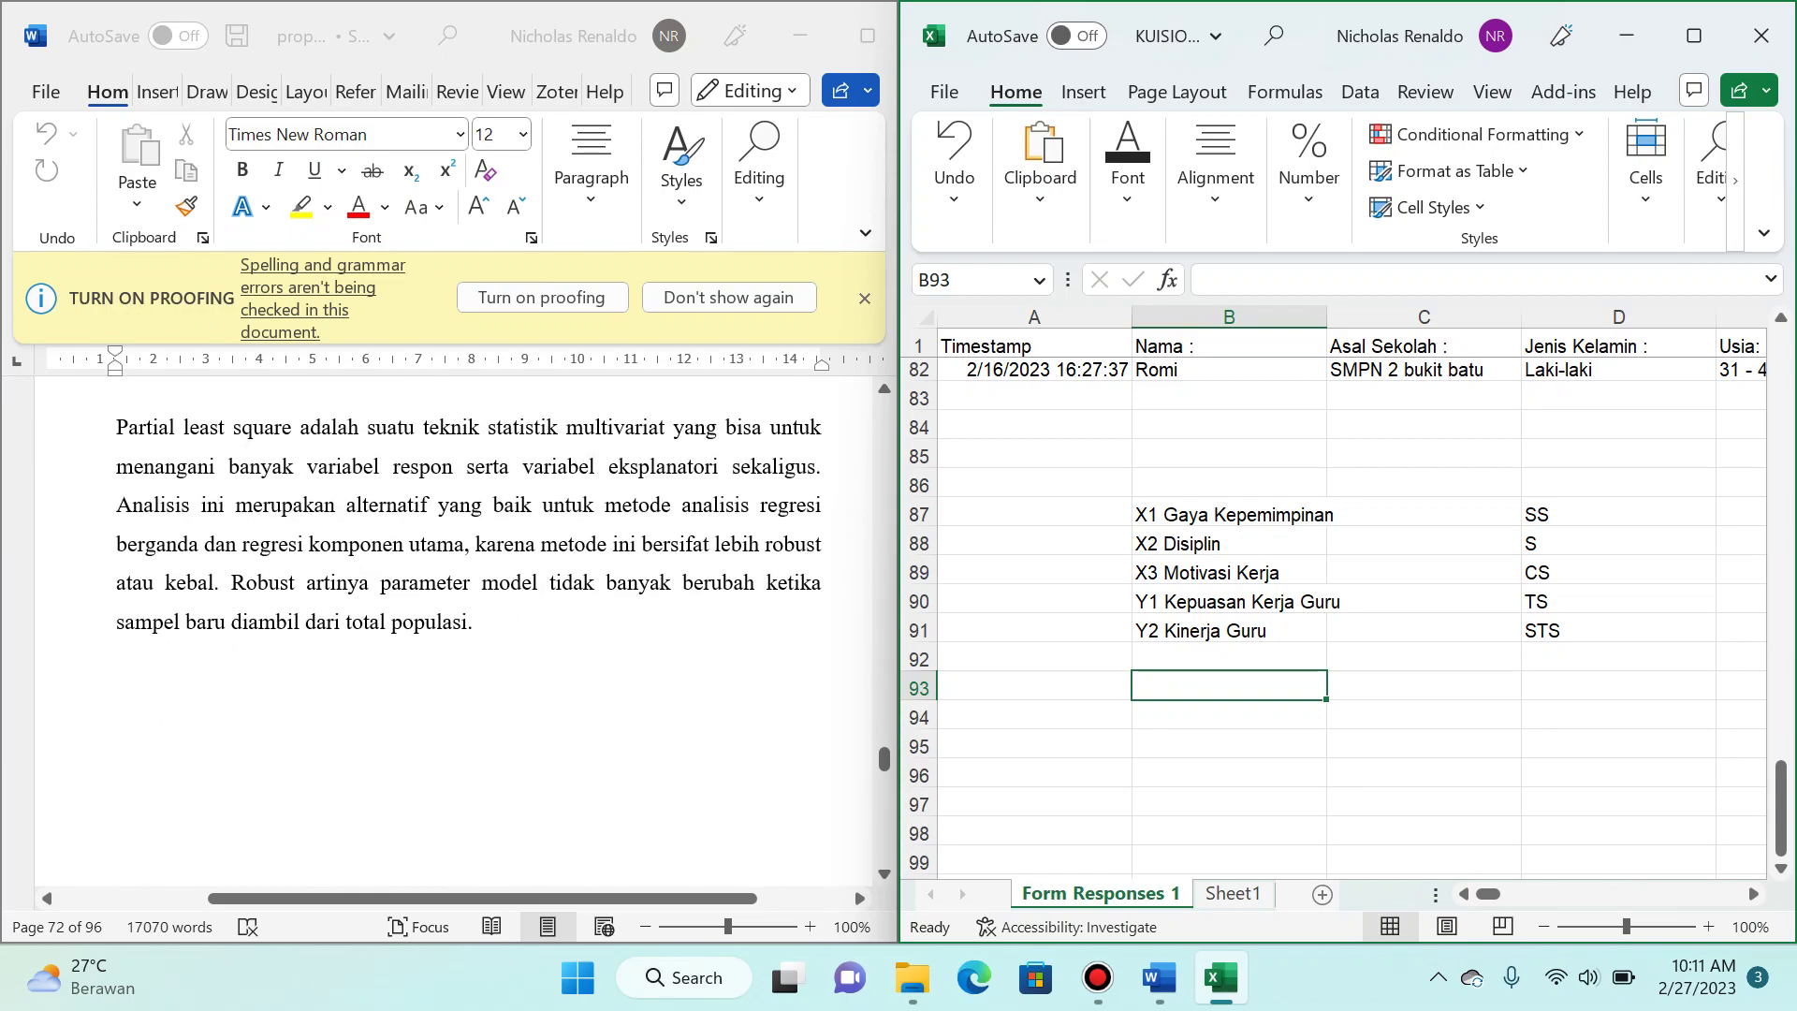
{"action": "scroll", "coordinate": [454, 627], "scroll_direction": "up", "scroll_amount": 1}
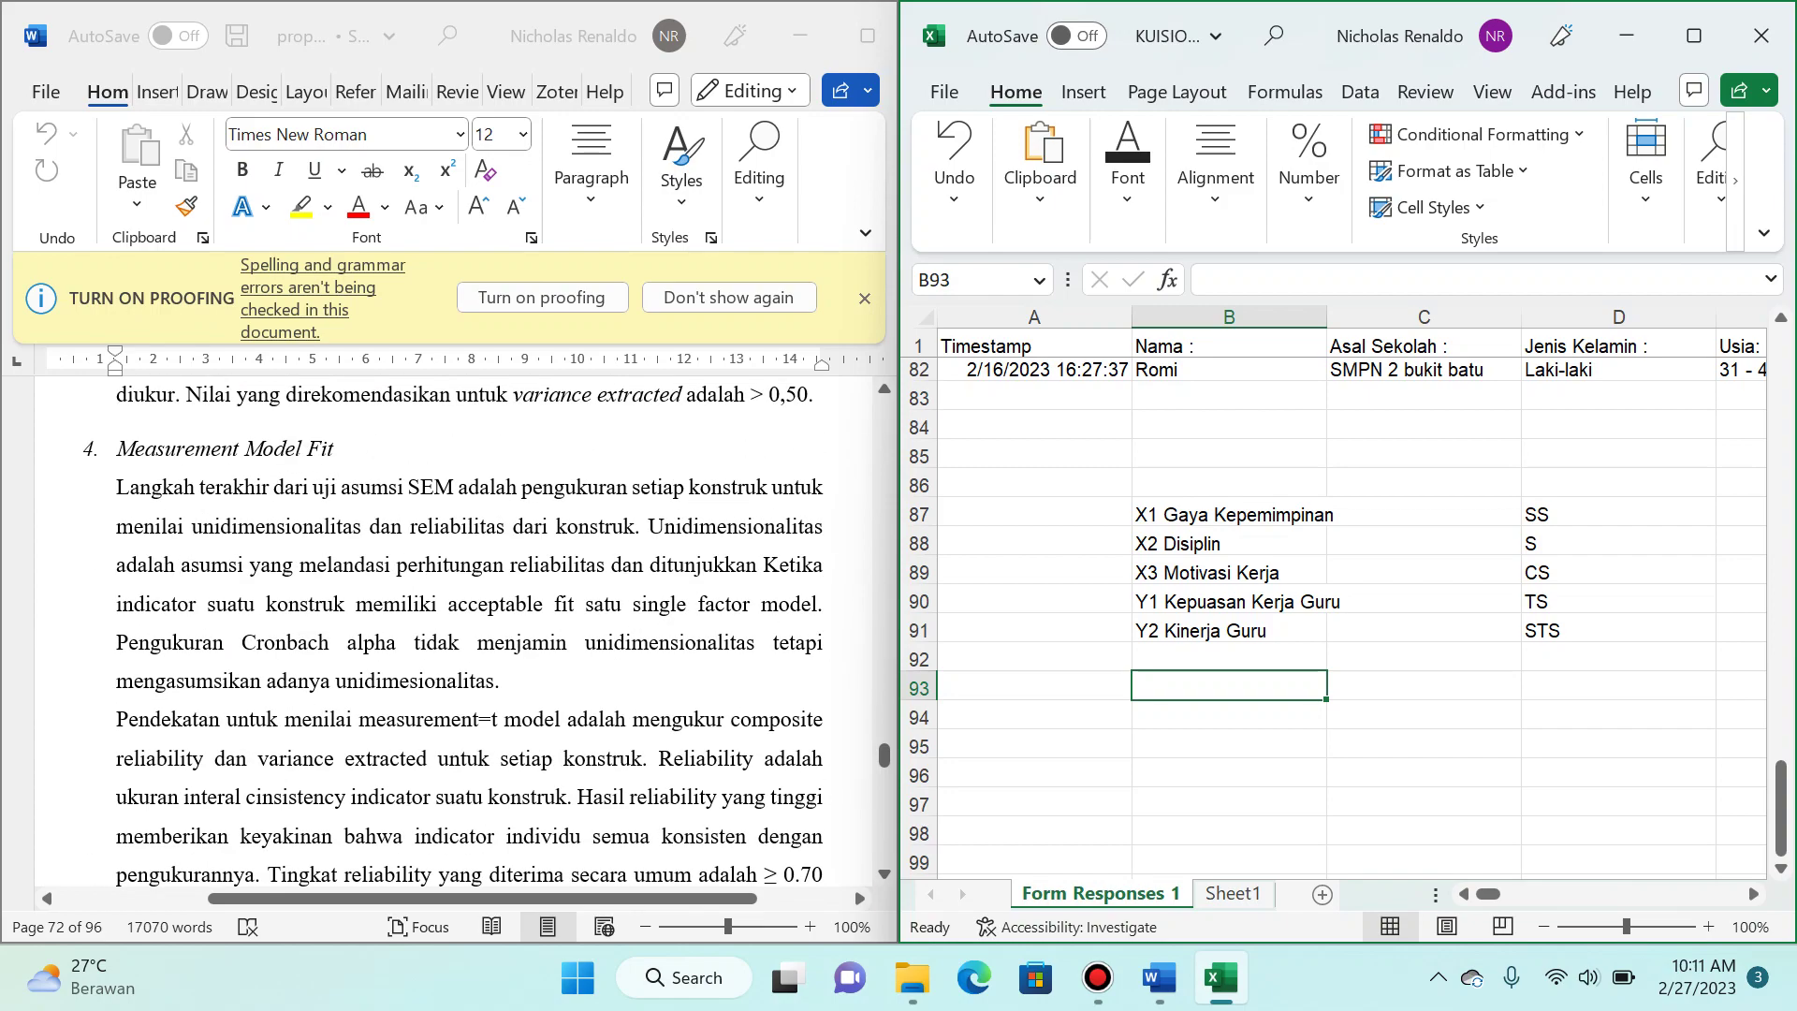
{"action": "scroll", "coordinate": [454, 628], "scroll_direction": "down", "scroll_amount": 4}
{"action": "scroll", "coordinate": [454, 627], "scroll_direction": "down", "scroll_amount": 1}
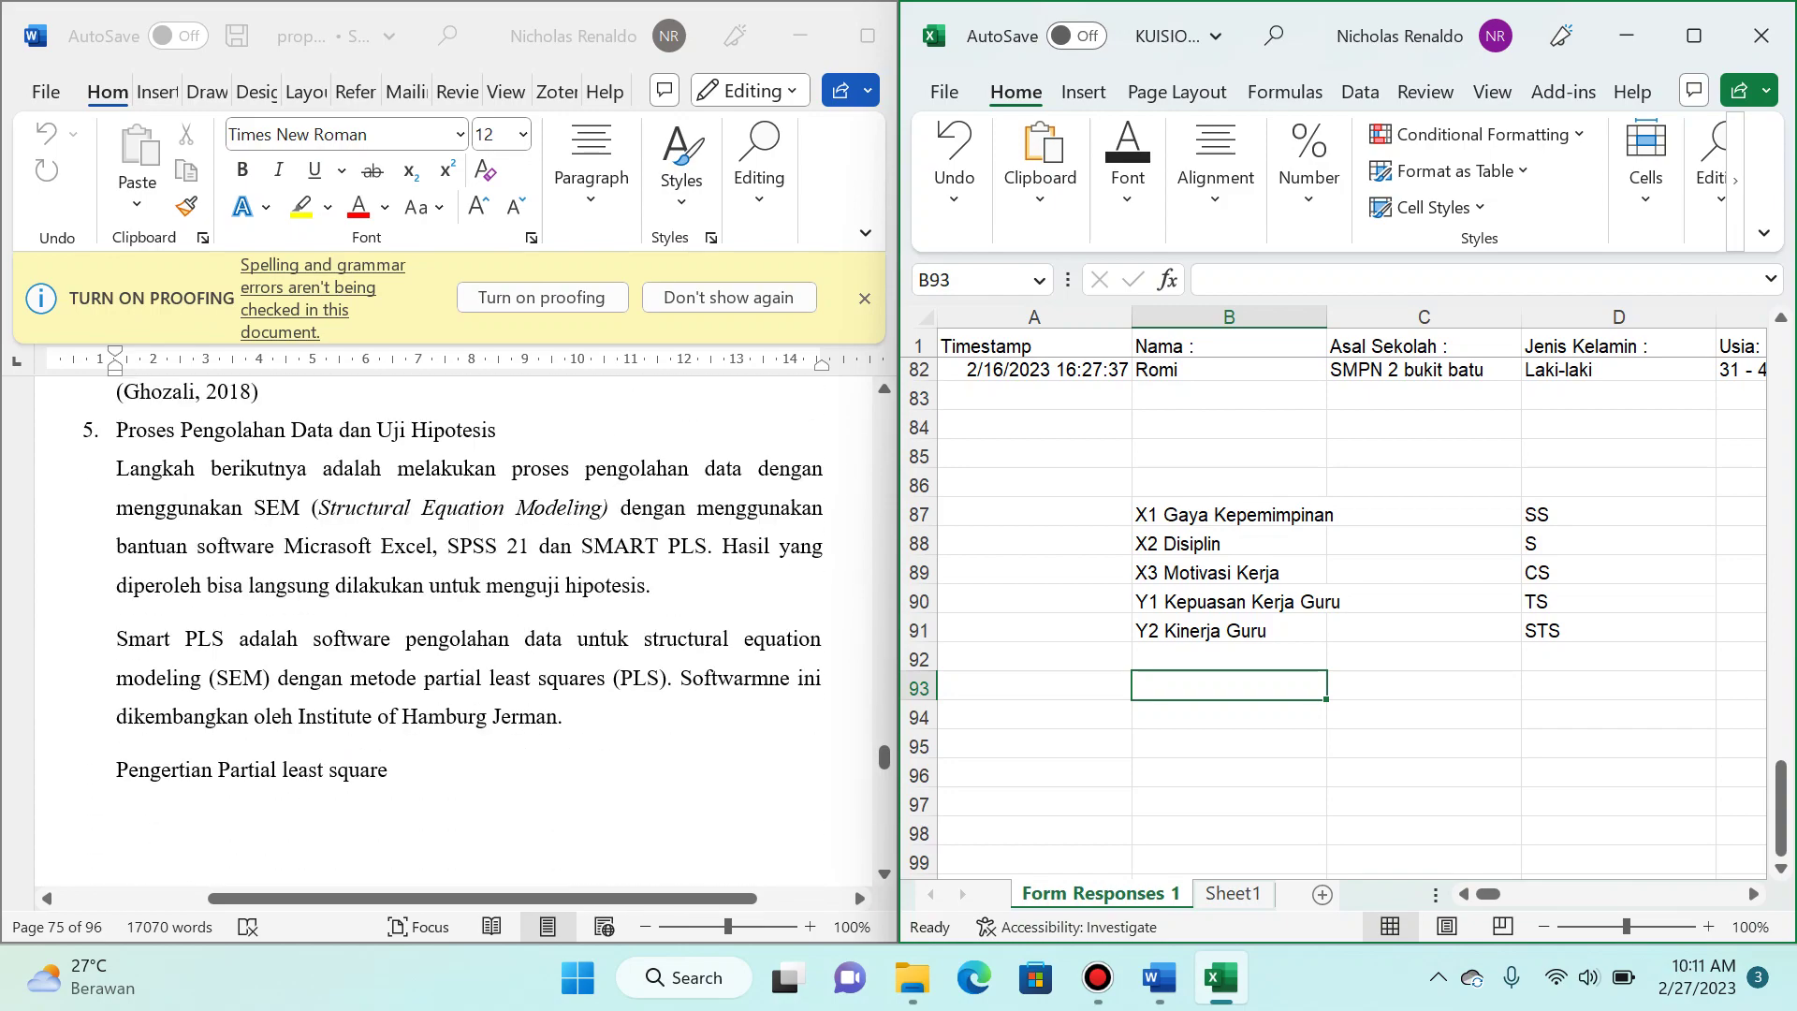
{"action": "scroll", "coordinate": [454, 627], "scroll_direction": "down", "scroll_amount": 10}
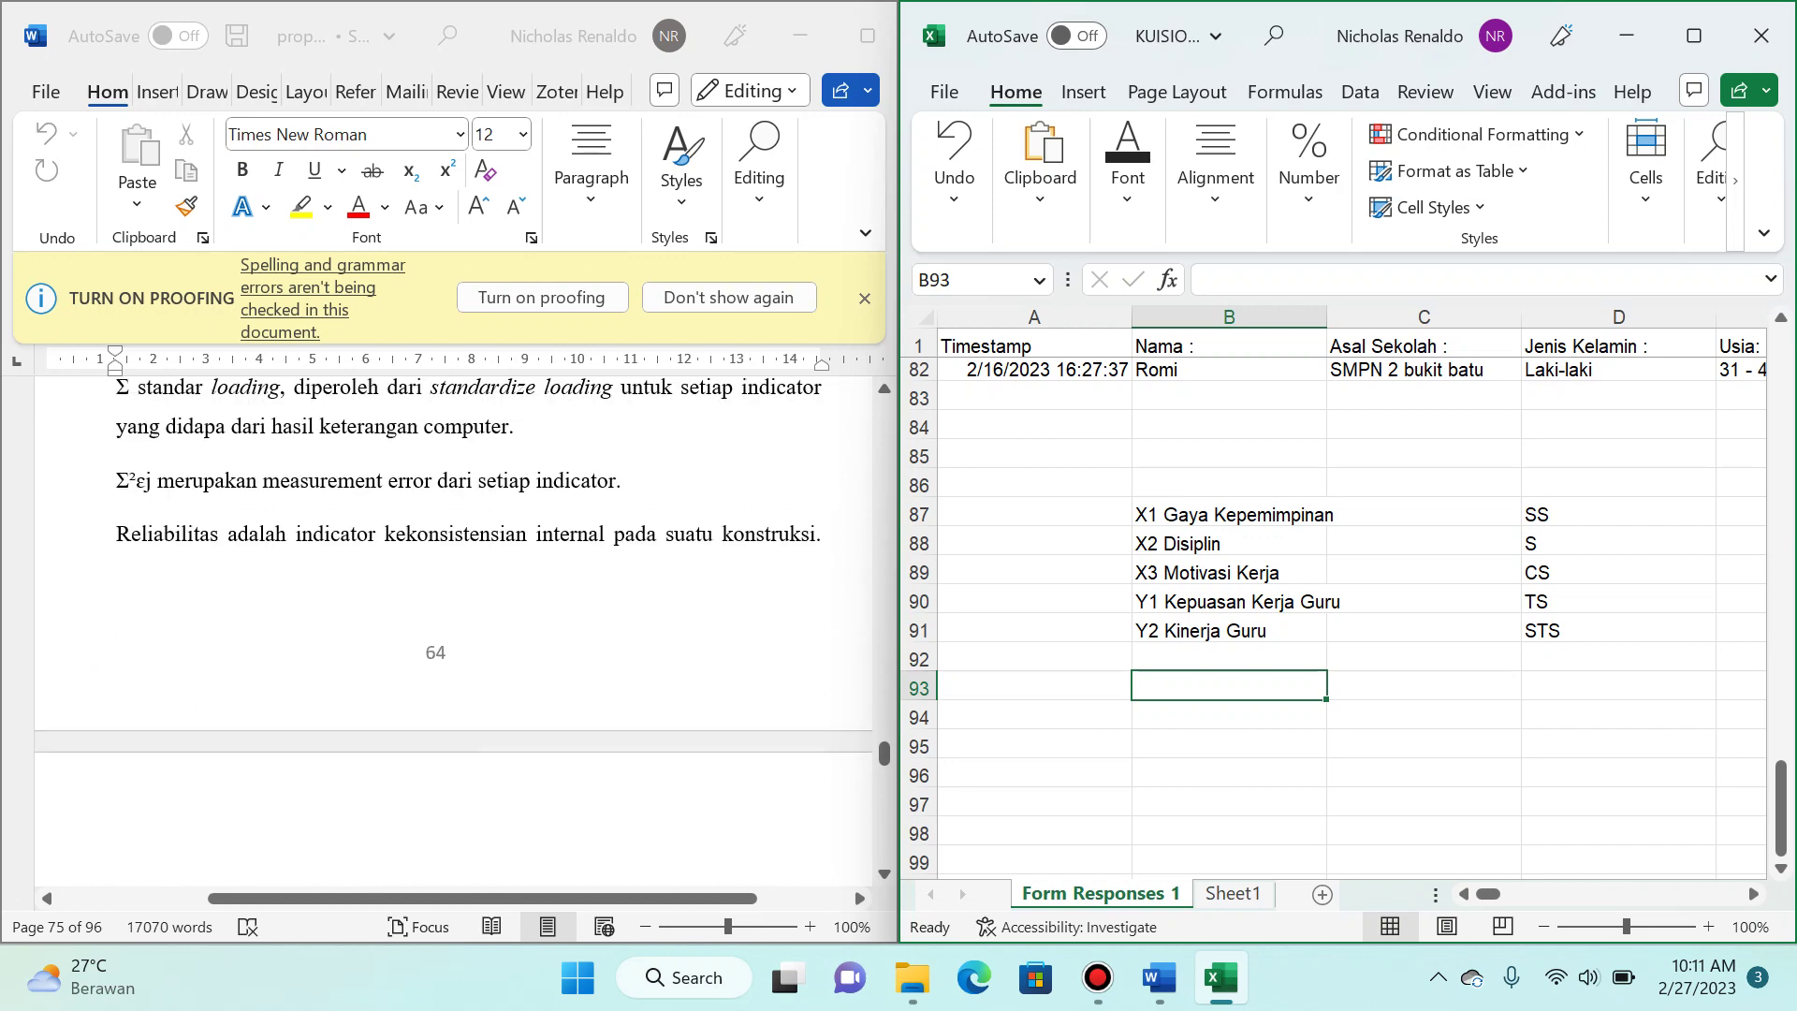
{"action": "scroll", "coordinate": [454, 627], "scroll_direction": "up", "scroll_amount": 6}
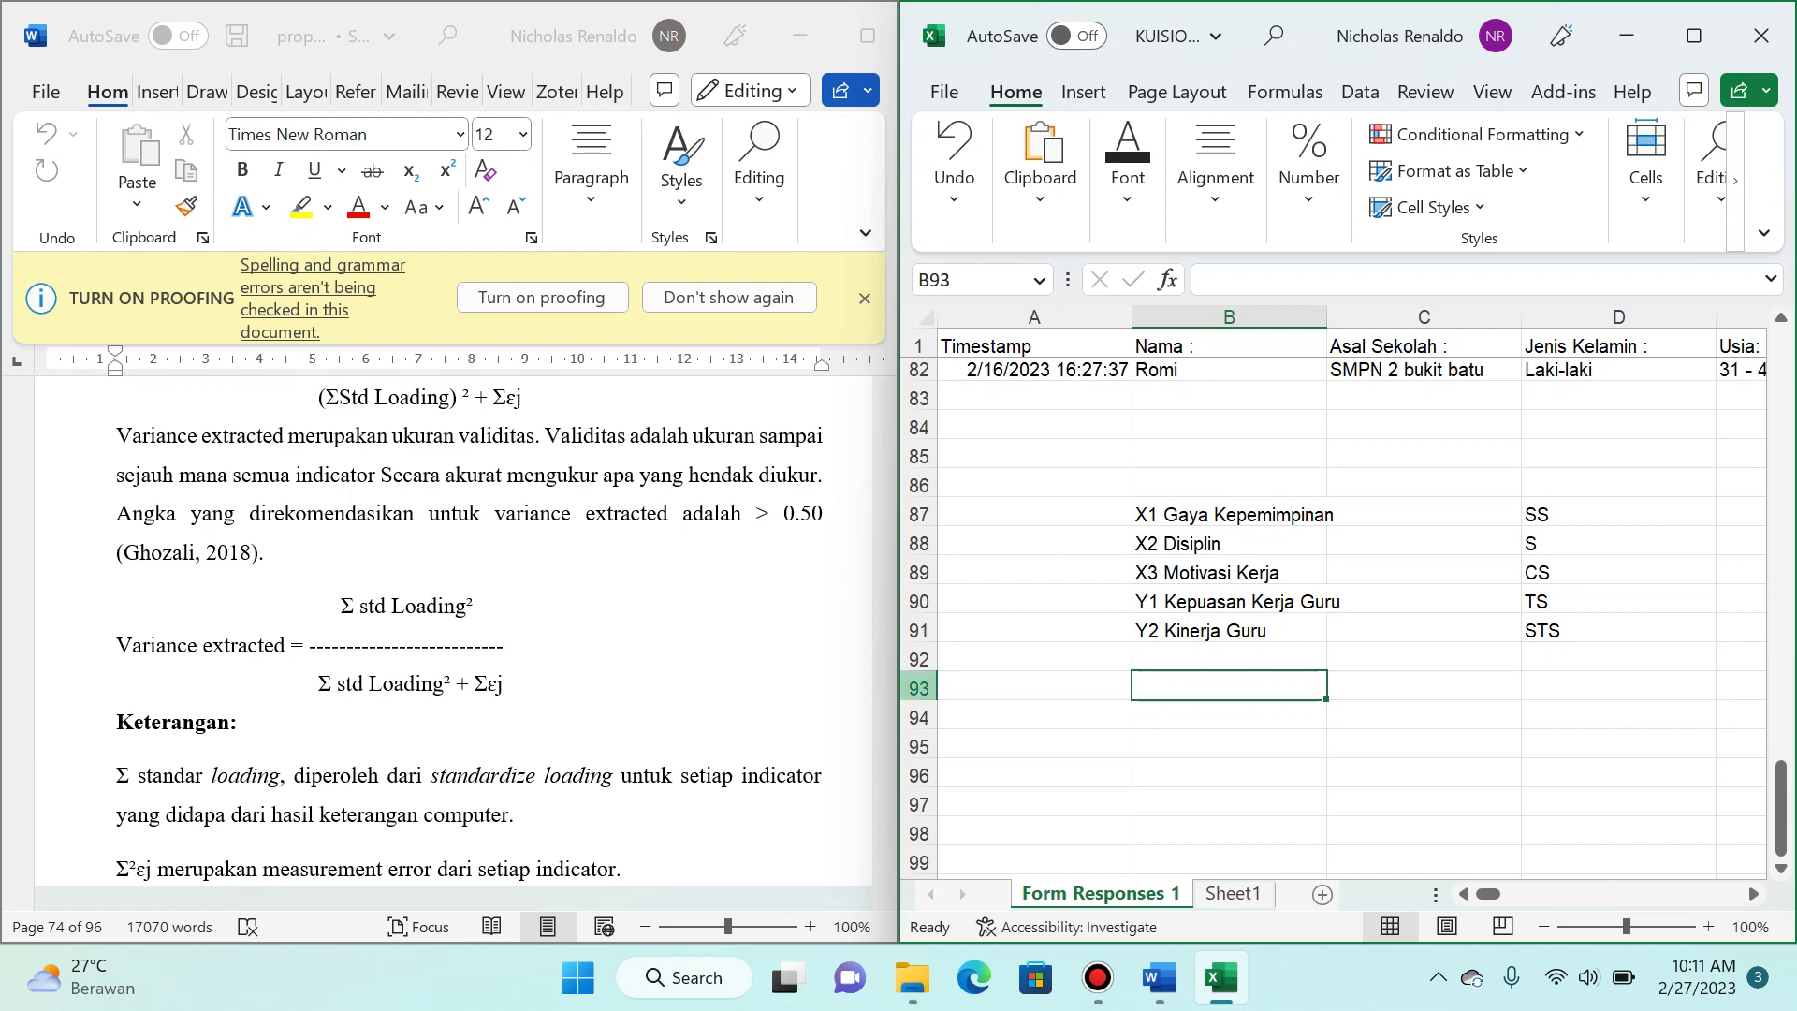
Step: Show Sheet1 of the questionnaire workbook and maximize the workbook window
{"action": "key", "text": "ctrl+Page_Down"}
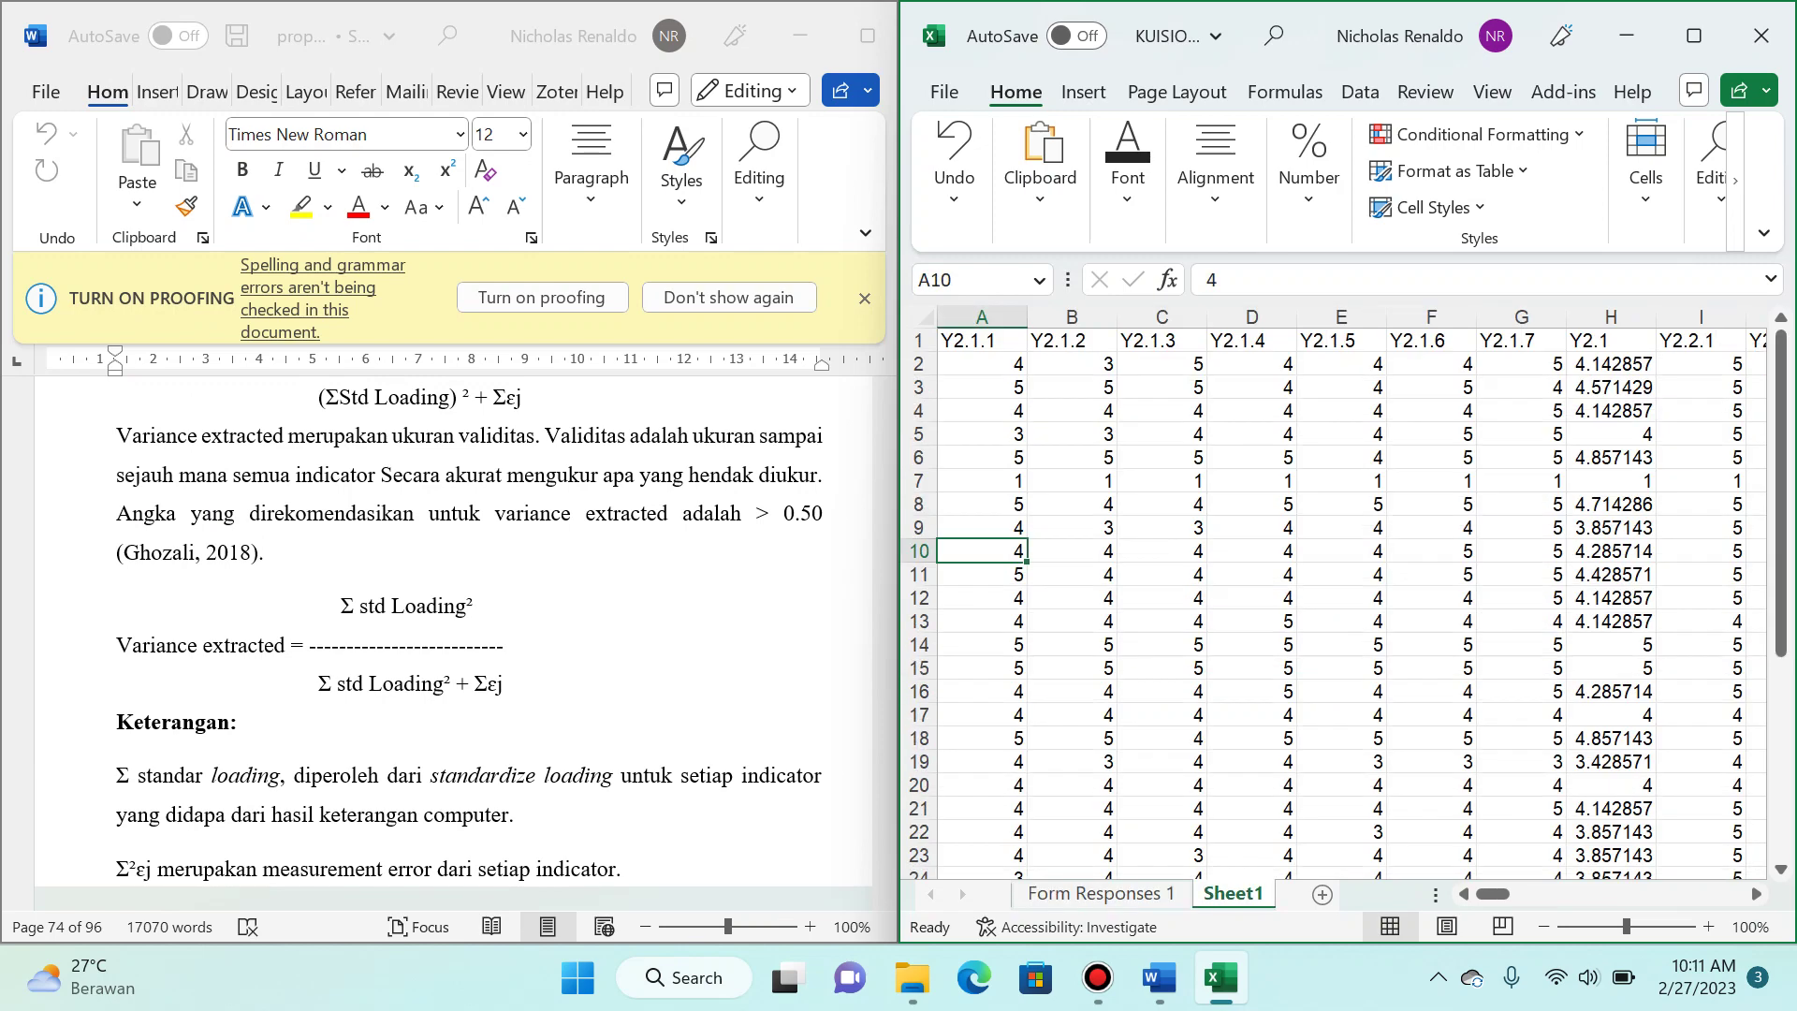
{"action": "key", "text": "super+Up"}
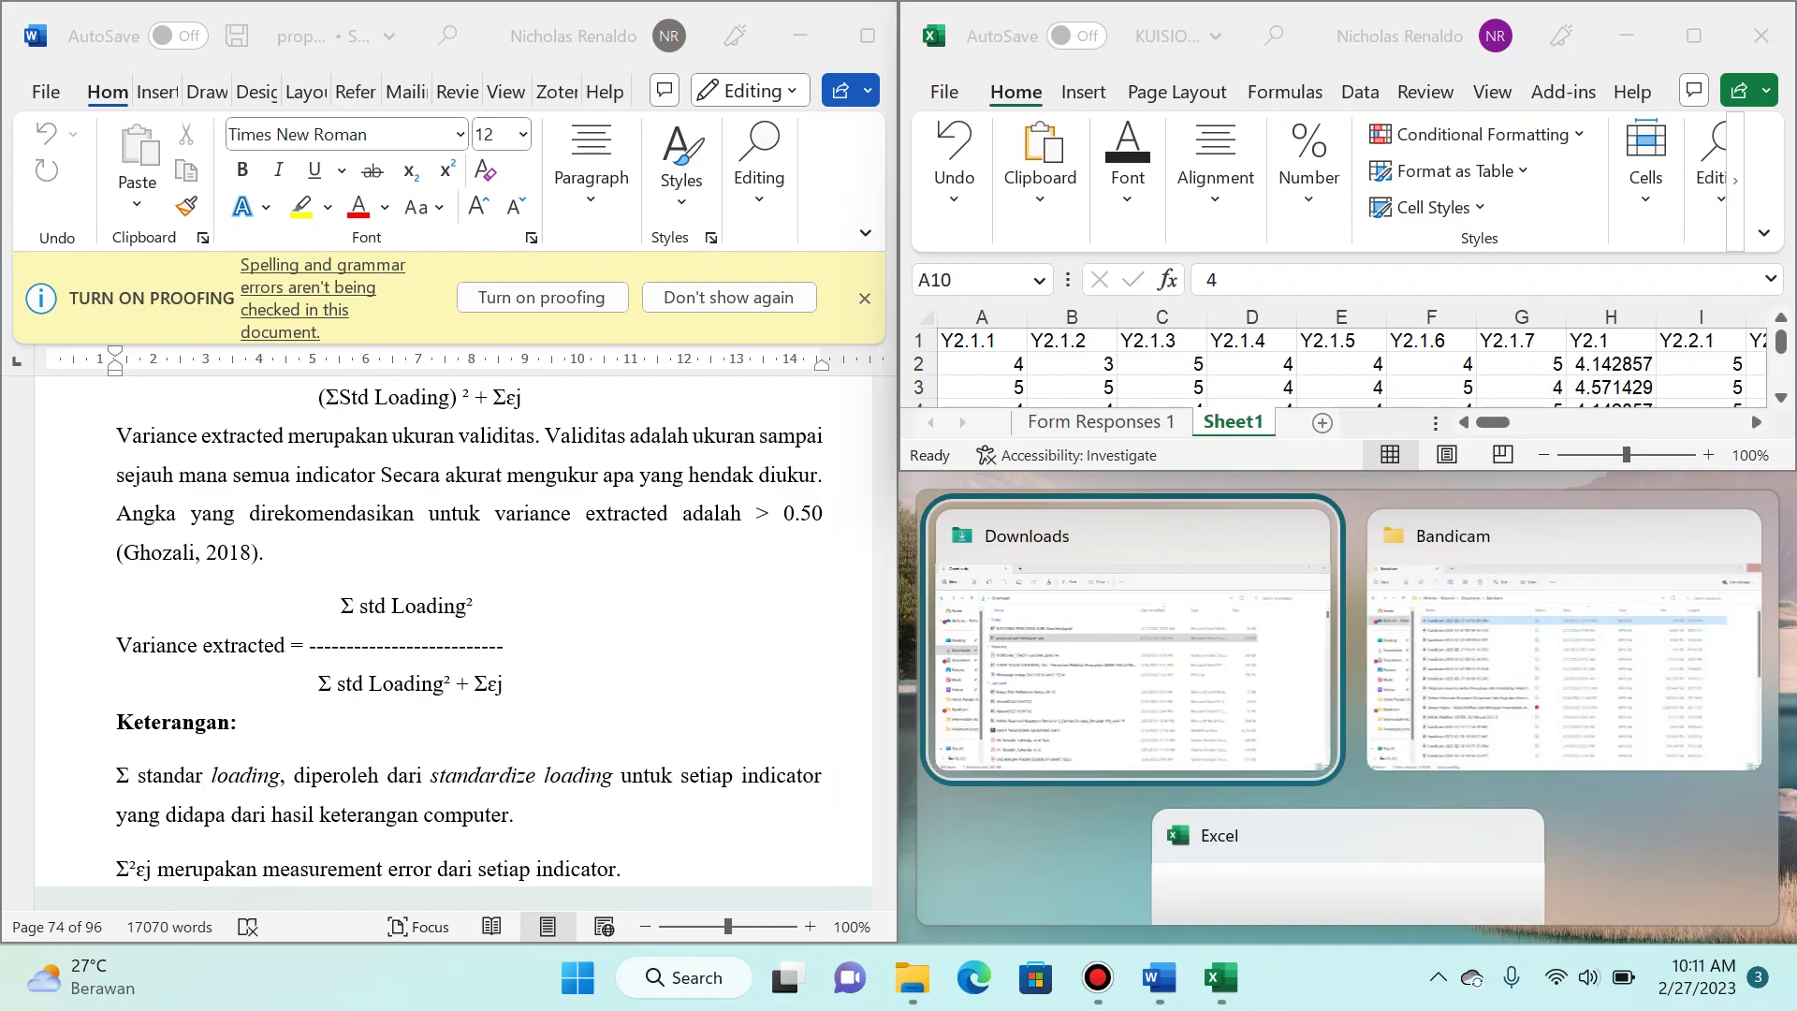
{"action": "left_click", "coordinate": [1694, 35]}
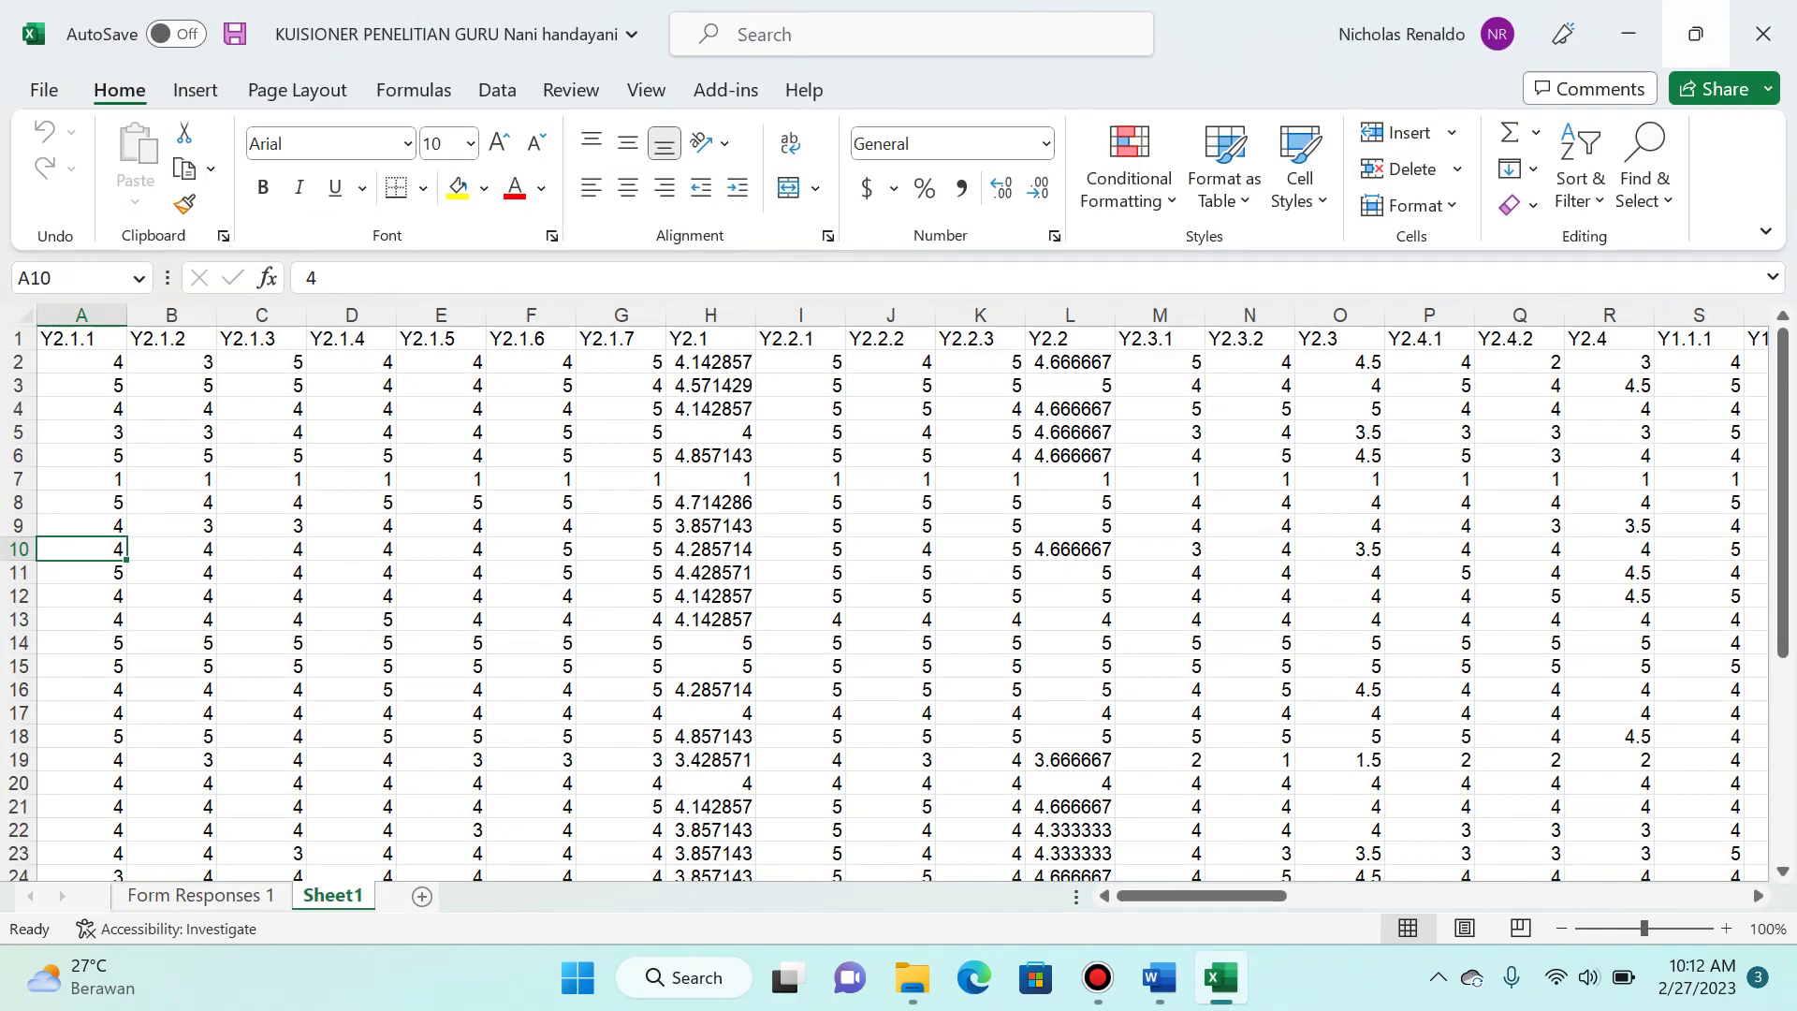
Step: Examine the extent of the Sheet1 score table and its indicator headings from Y2.1.1 through the Y2.1 average column
{"action": "key", "text": "ctrl+Right"}
{"action": "key", "text": "ctrl+Left"}
{"action": "key", "text": "ctrl+Down"}
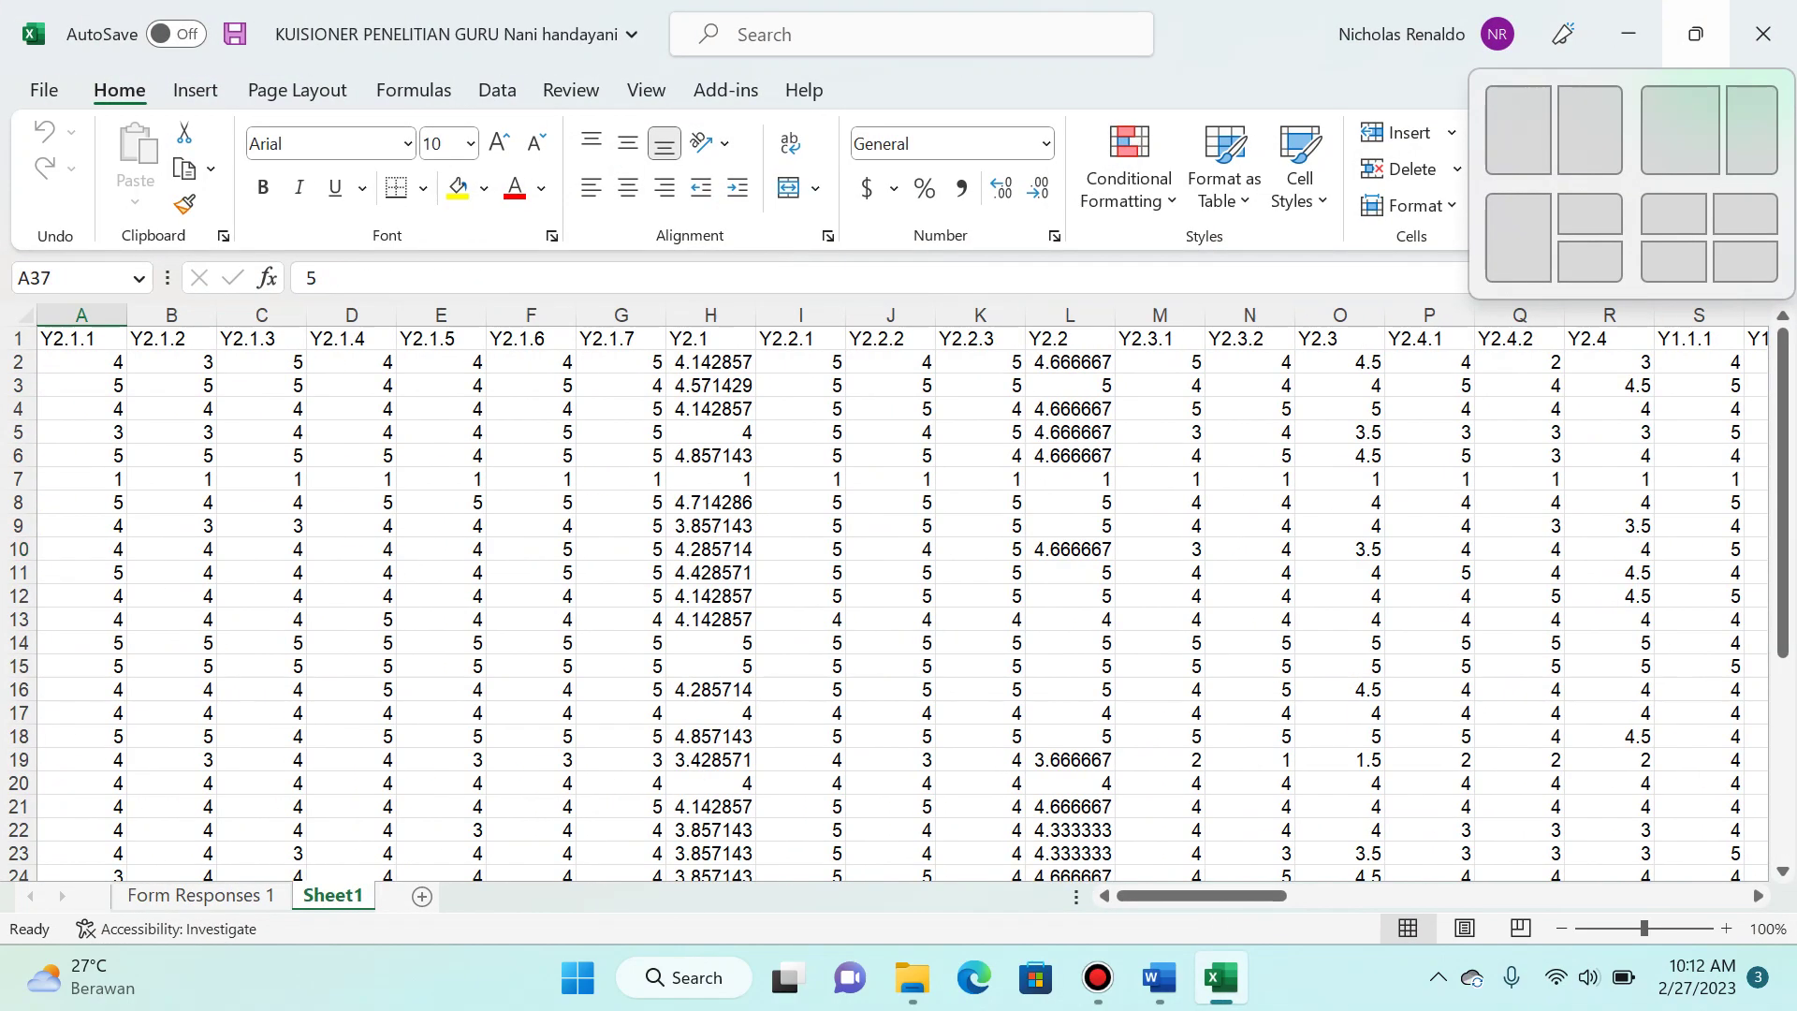
{"action": "key", "text": "ctrl+Up"}
{"action": "key", "text": "Right"}
{"action": "key", "text": "Right"}
{"action": "key", "text": "Right"}
{"action": "key", "text": "Right"}
{"action": "key", "text": "Right"}
{"action": "key", "text": "Right"}
{"action": "key", "text": "Right"}
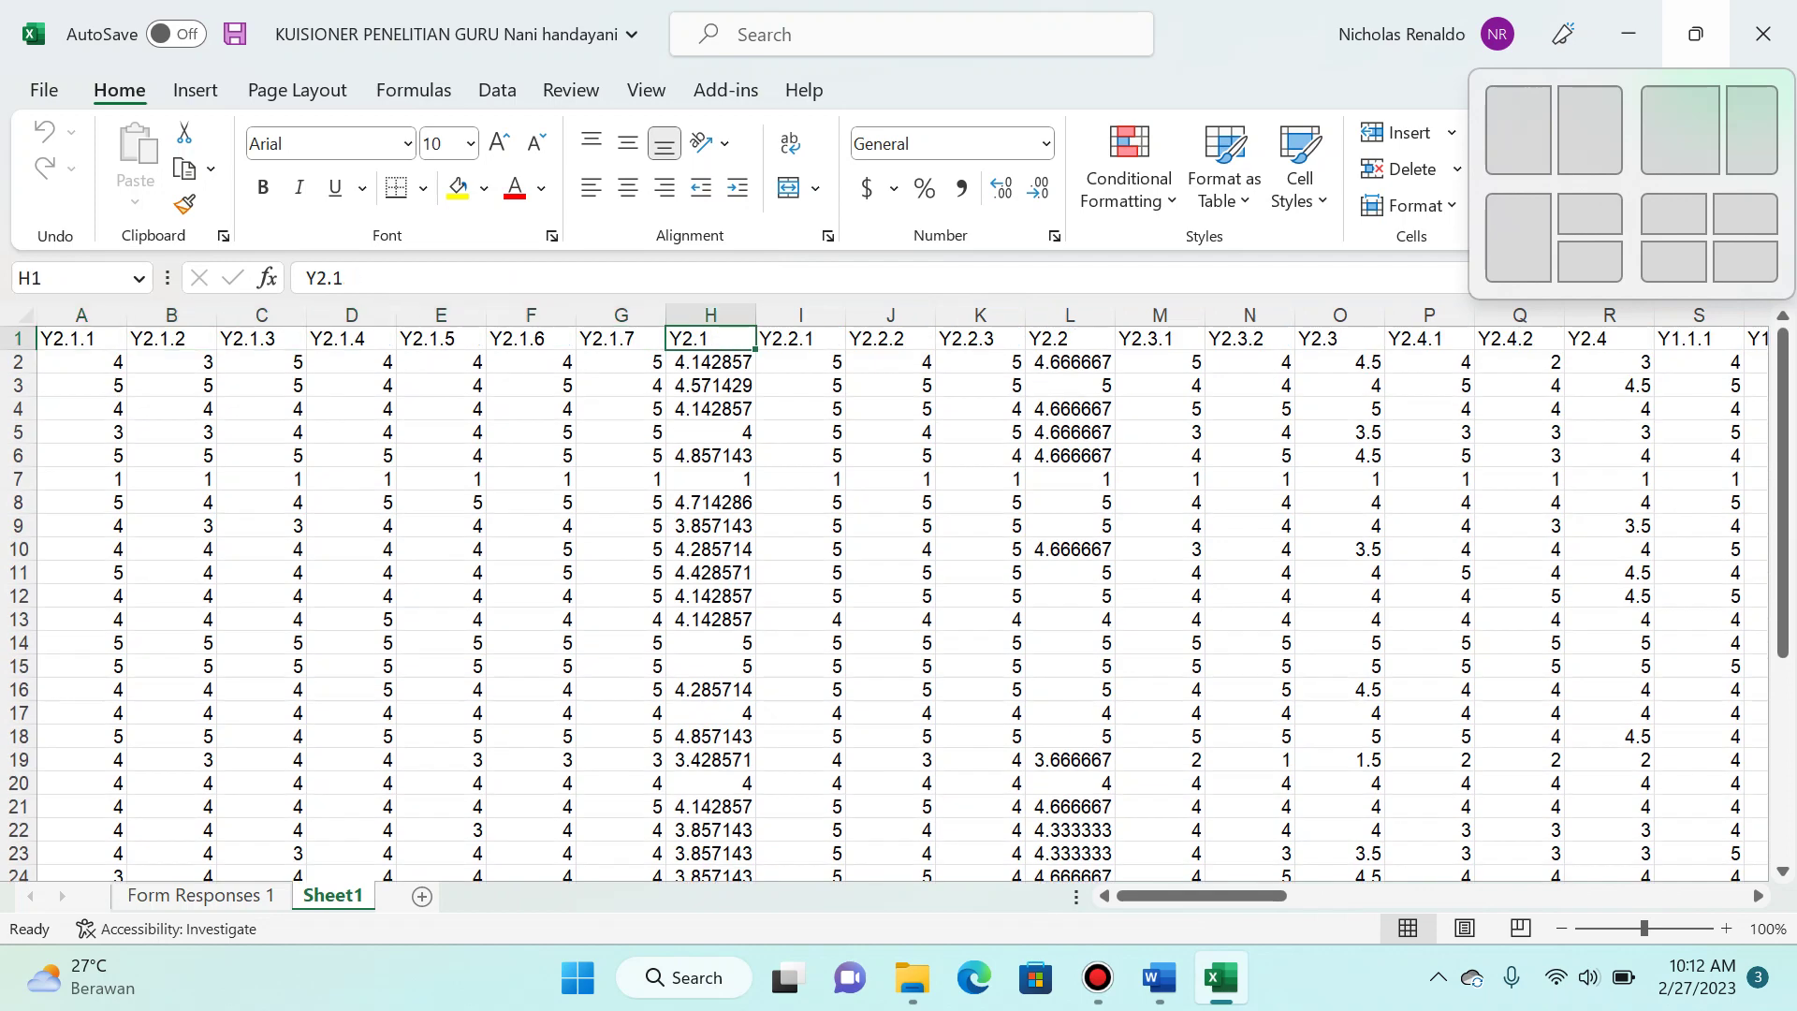
{"action": "key", "text": "Left"}
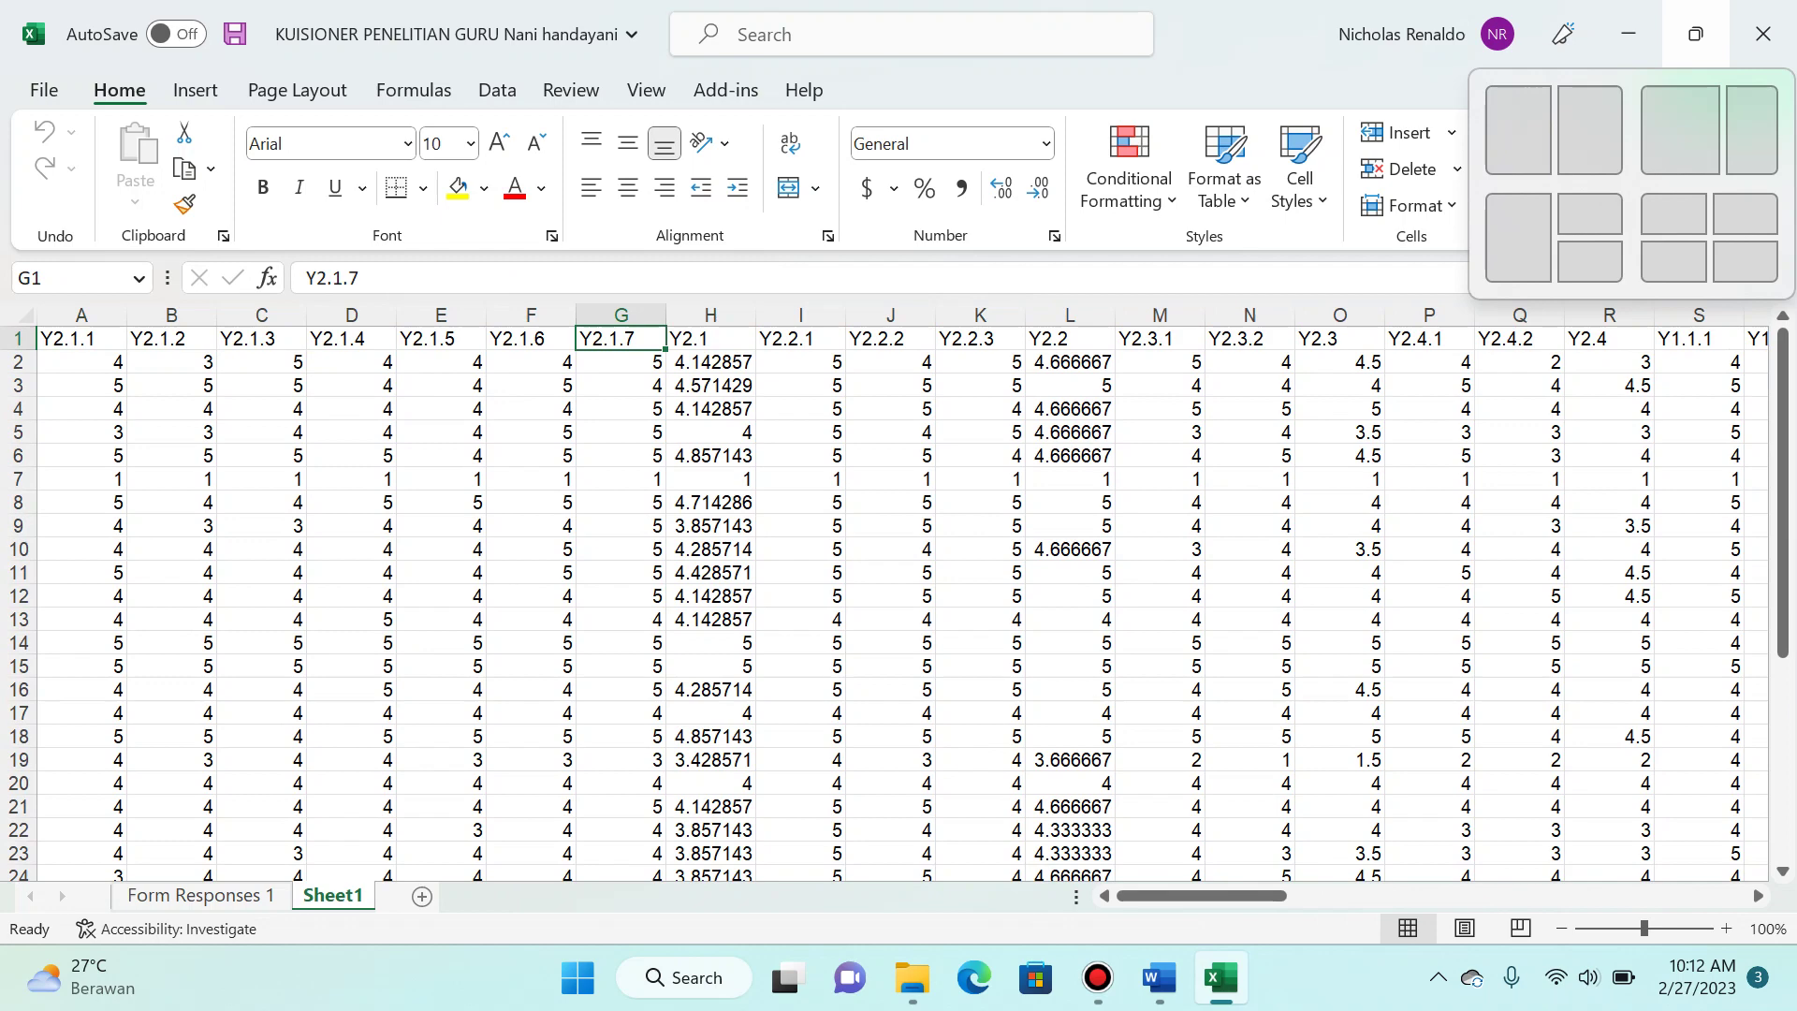
Step: Maximize the proposal document's window in Word and return to the questionnaire workbook in Excel
{"action": "key", "text": "alt+Tab"}
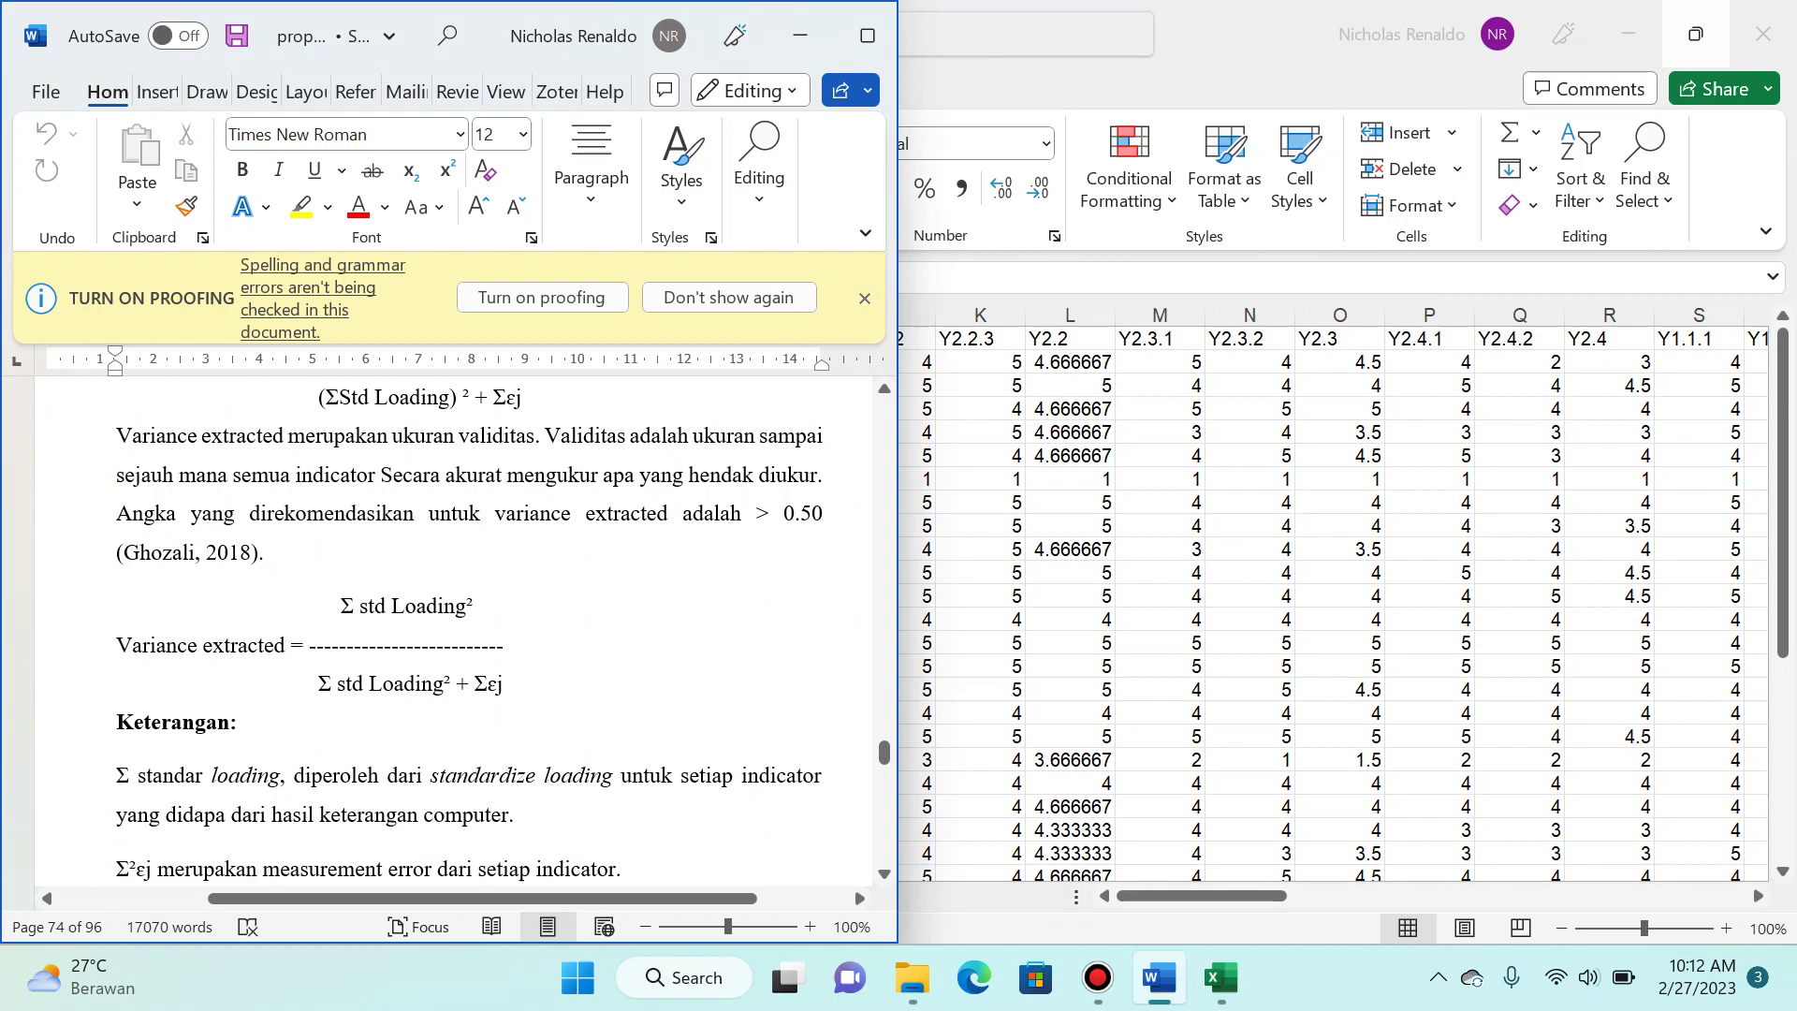
{"action": "key", "text": "super+Up"}
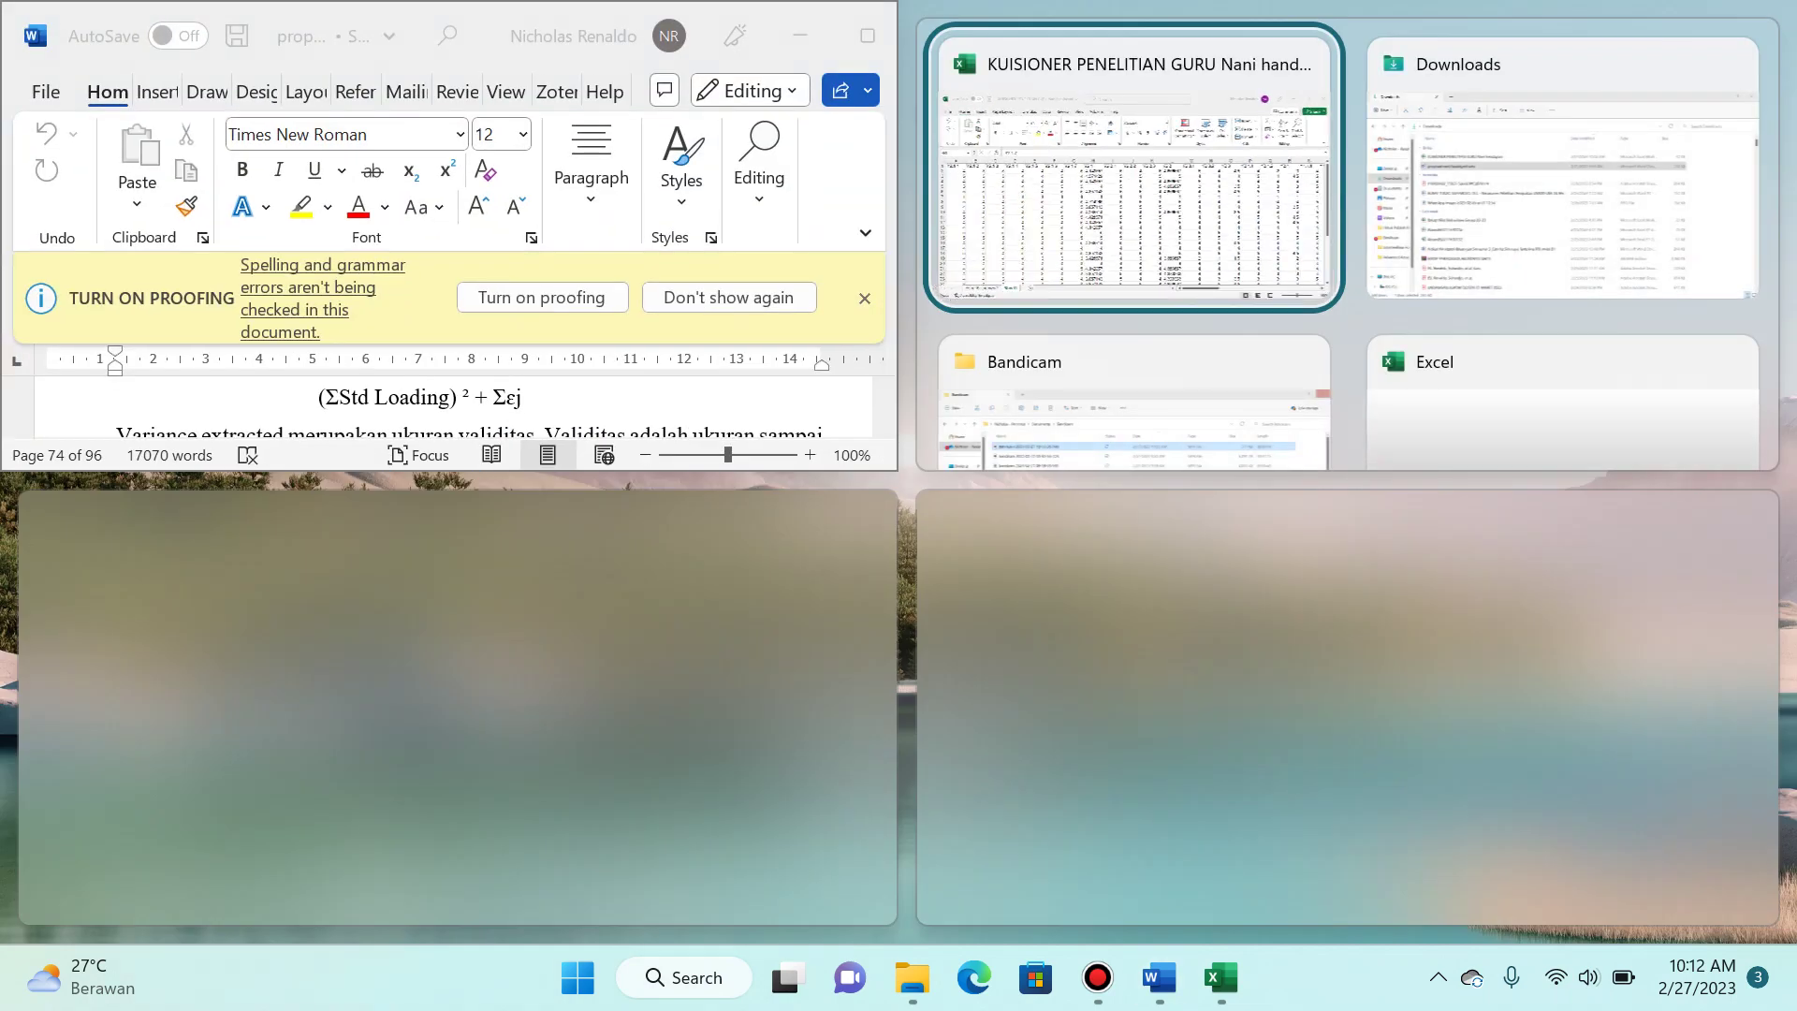
{"action": "key", "text": "super+Up"}
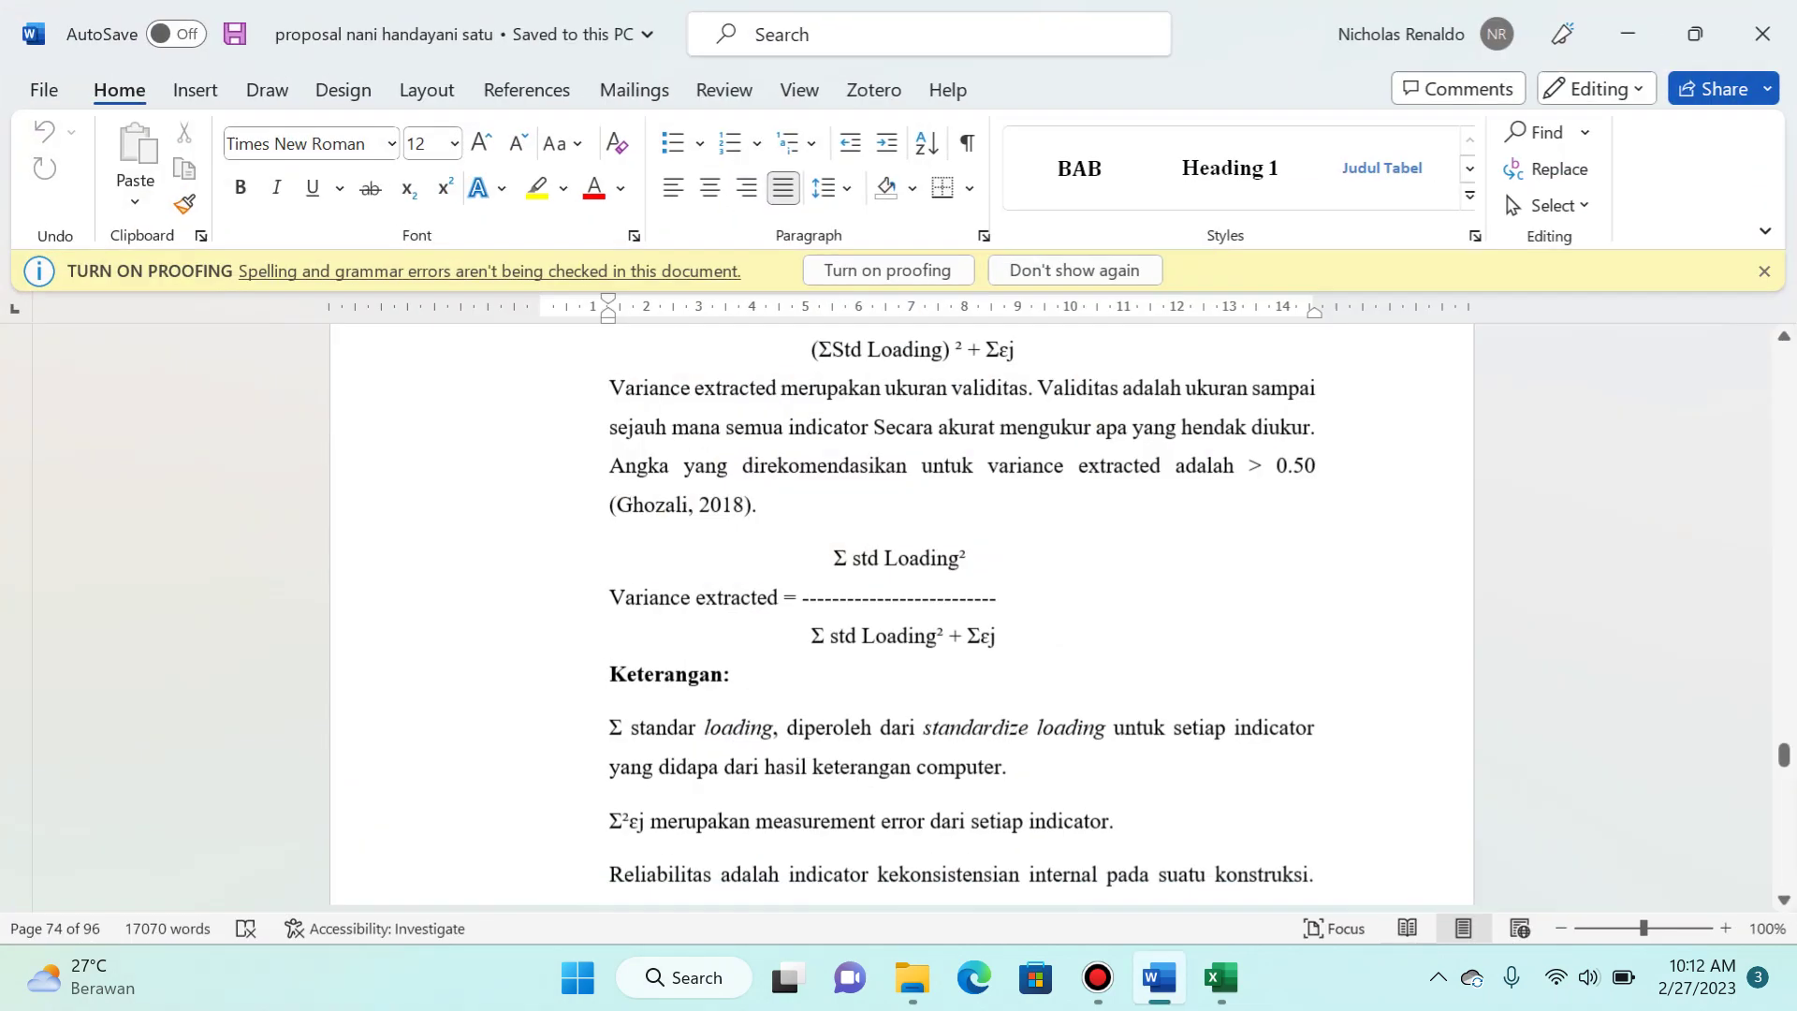
{"action": "key", "text": "alt+Tab"}
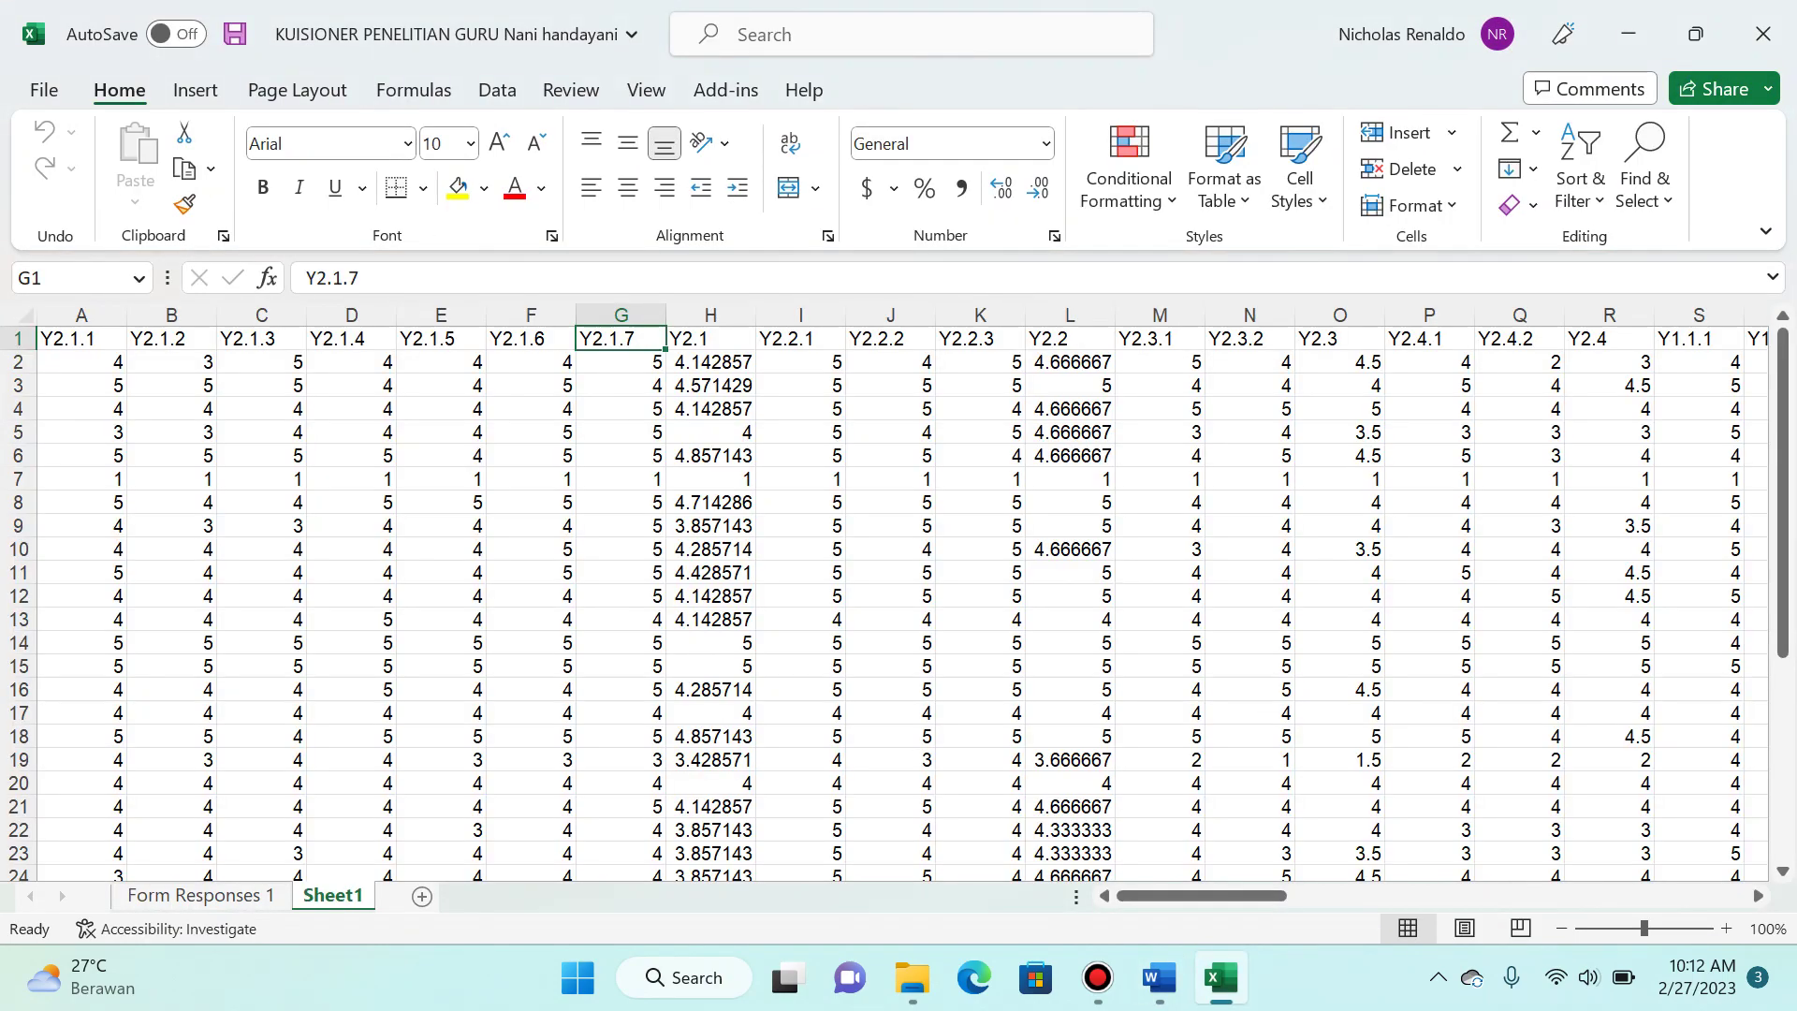
Step: Examine Form Responses 1 from the respondent profile columns through the answers to the last question in column BK
{"action": "key", "text": "ctrl+Page_Up"}
{"action": "key", "text": "ctrl+Home"}
{"action": "key", "text": "Right"}
{"action": "key", "text": "Right"}
{"action": "key", "text": "Right"}
{"action": "key", "text": "Right"}
{"action": "key", "text": "Right"}
{"action": "key", "text": "Right"}
{"action": "key", "text": "Right"}
{"action": "key", "text": "Right"}
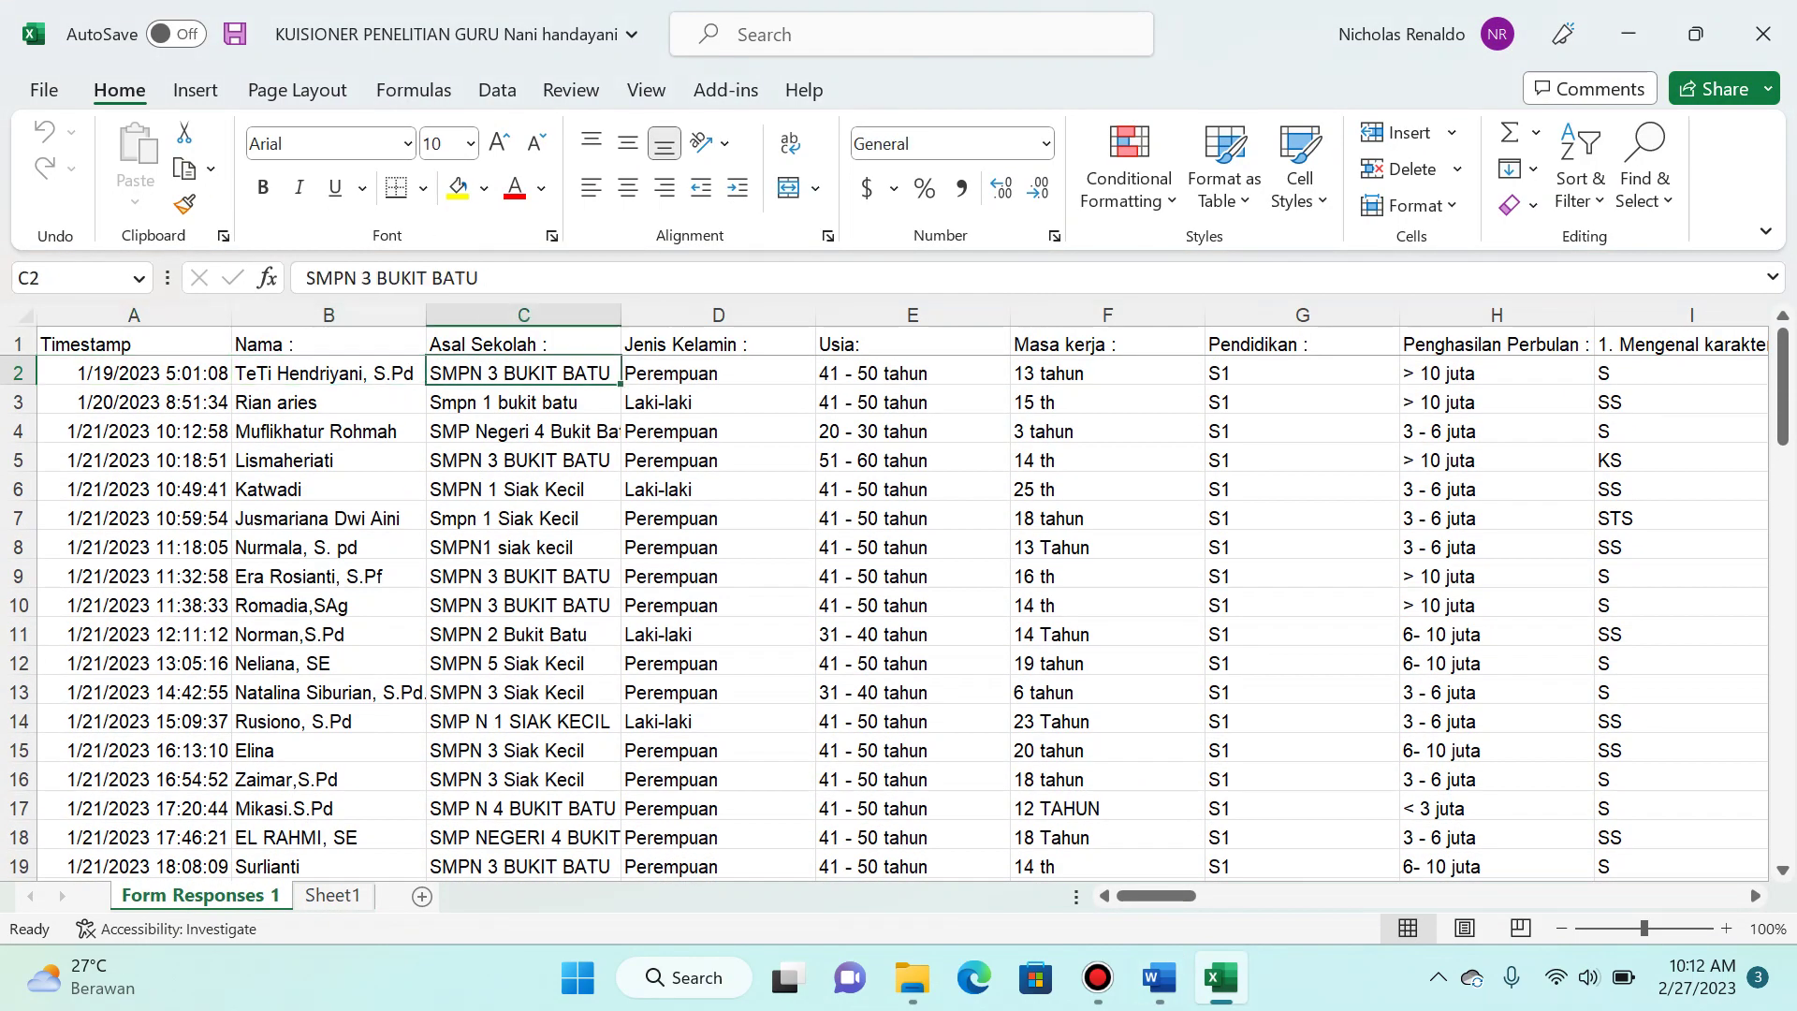
{"action": "key", "text": "ctrl+Right"}
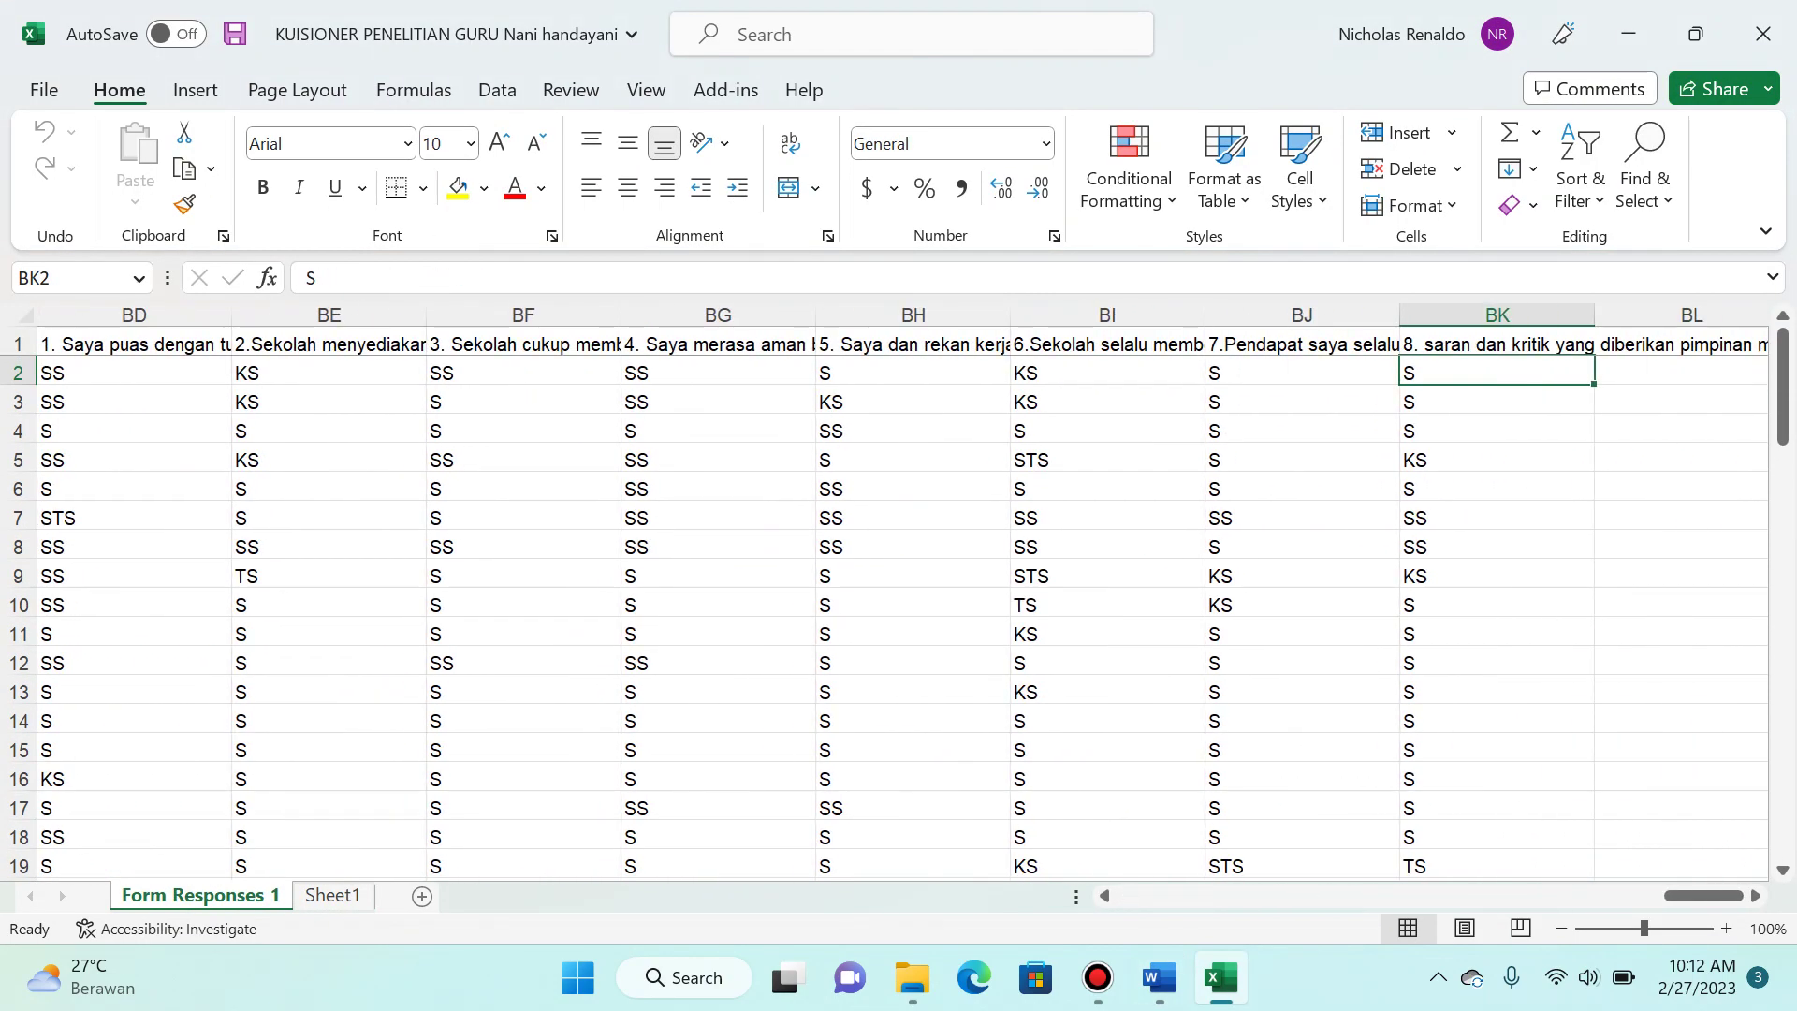
Step: Select the question headings in row 1 of Form Responses 1, from "1. Mengenal karakteristik peserta didik" through column BK
{"action": "key", "text": "ctrl+Home"}
{"action": "key", "text": "Right"}
{"action": "key", "text": "Right"}
{"action": "key", "text": "Right"}
{"action": "key", "text": "Right"}
{"action": "key", "text": "Right"}
{"action": "key", "text": "Right"}
{"action": "key", "text": "Right"}
{"action": "key", "text": "Right"}
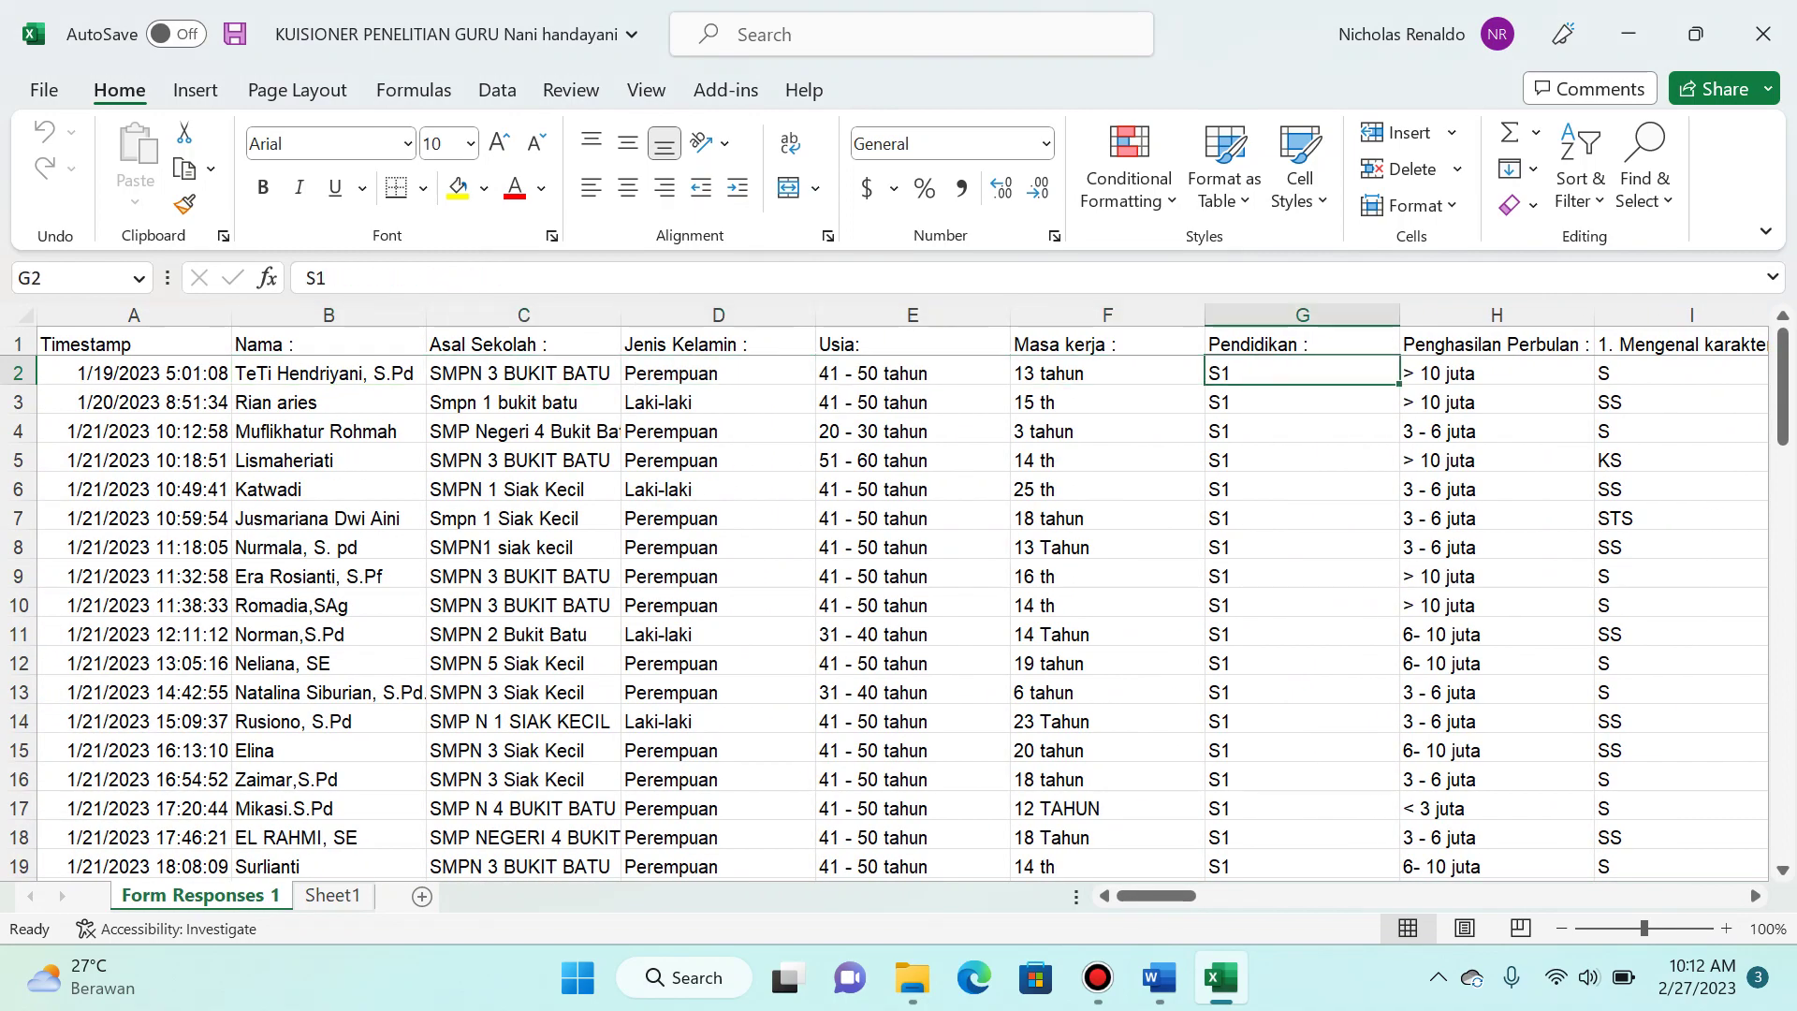
{"action": "key", "text": "Up"}
{"action": "key", "text": "ctrl+shift+Right"}
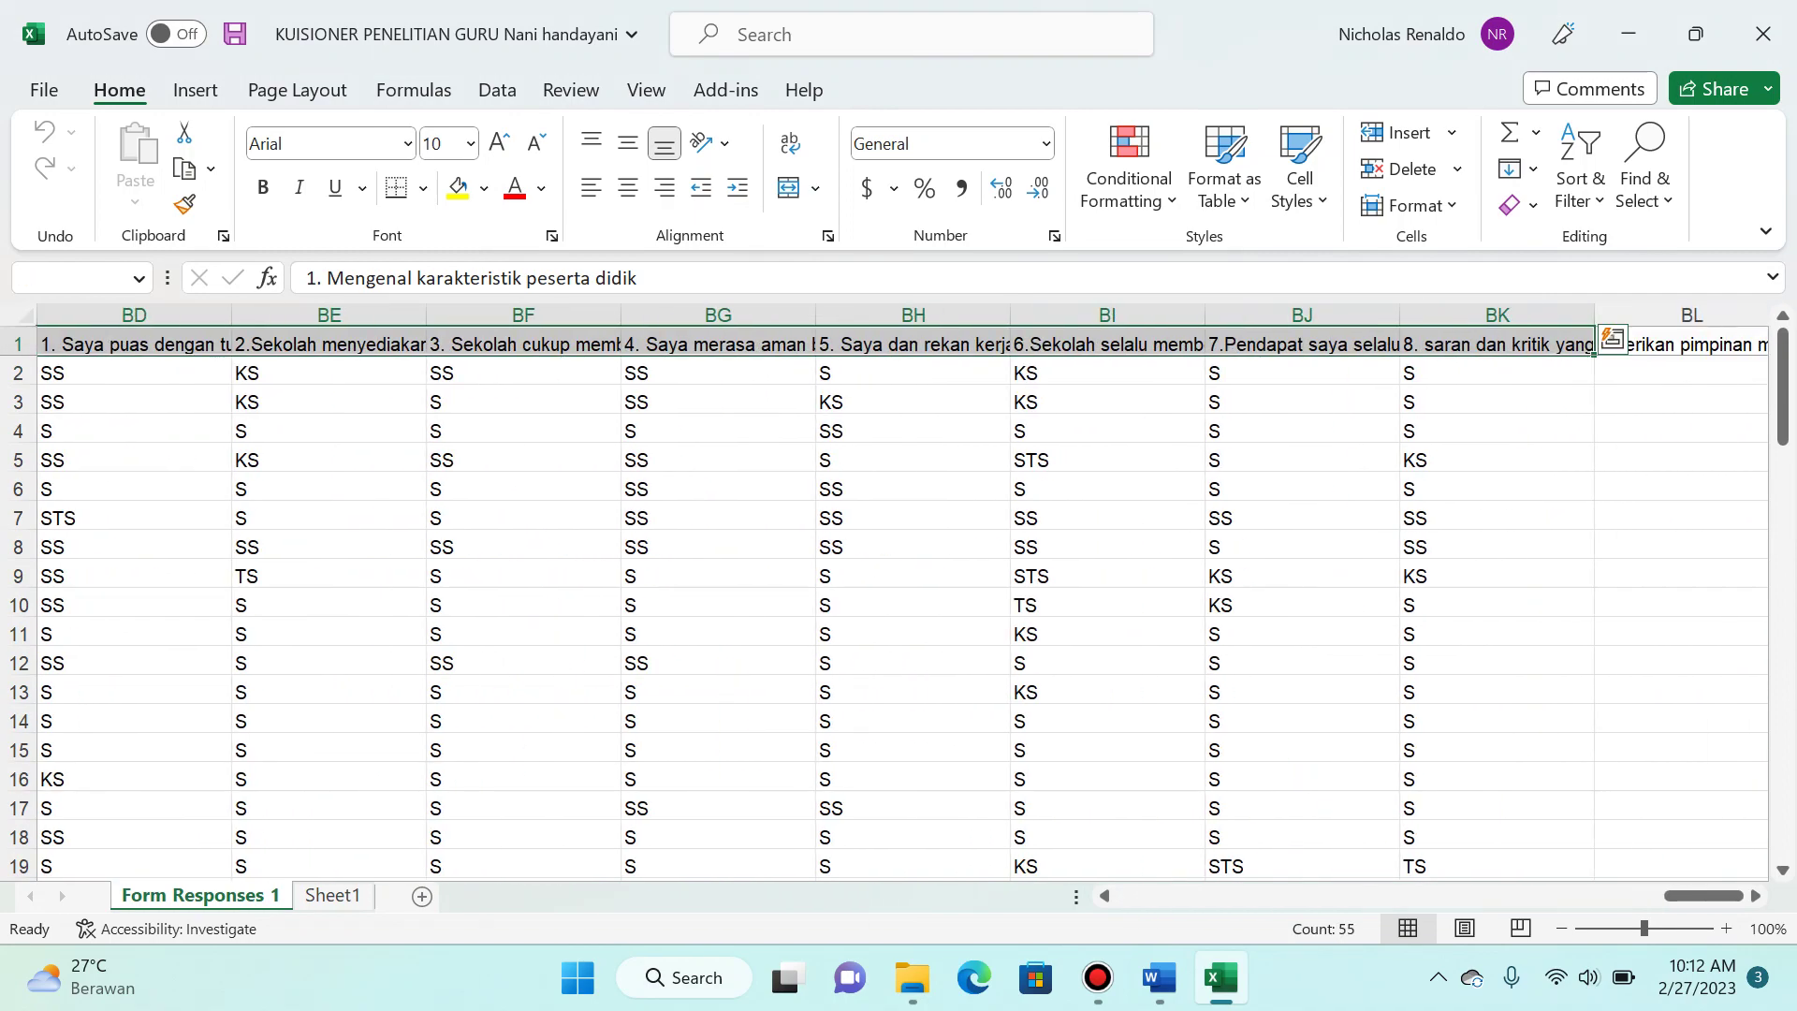
Step: Copy the selected question headings from Form Responses 1 and paste them below the score table in Sheet1, starting in column A
{"action": "key", "text": "ctrl+c"}
{"action": "key", "text": "ctrl+Page_Down"}
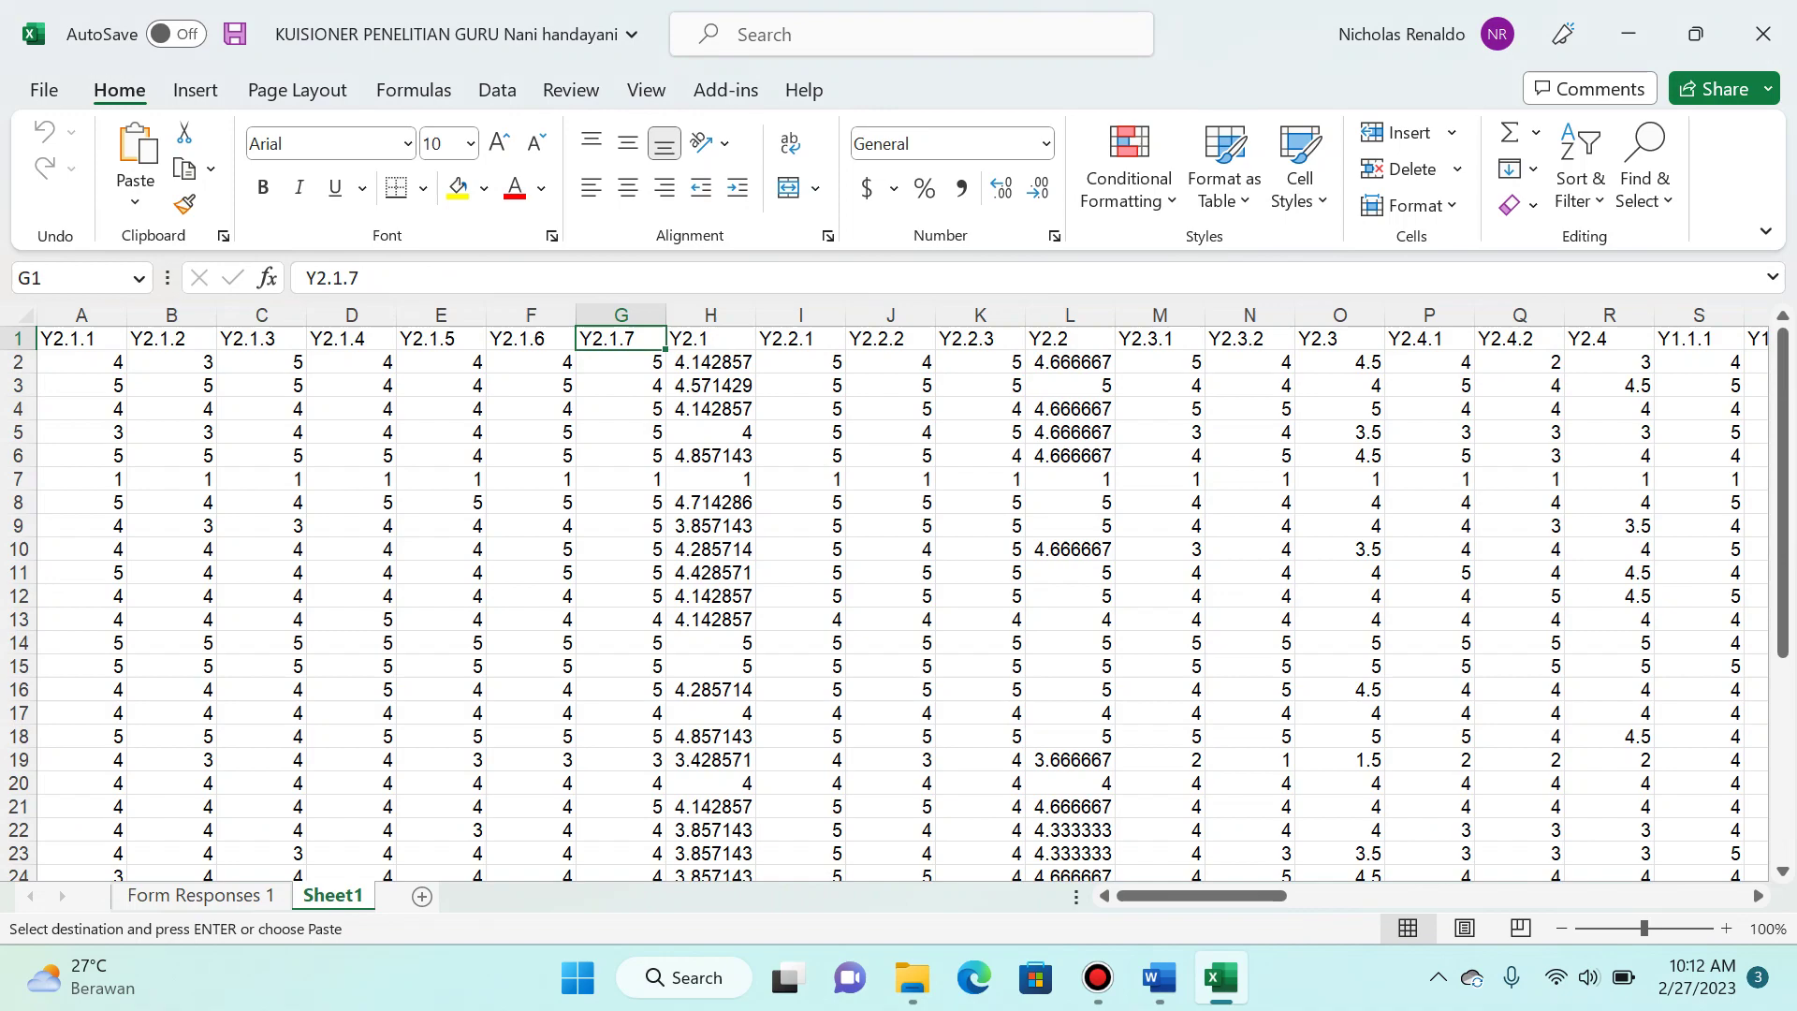
{"action": "key", "text": "ctrl+Home"}
{"action": "key", "text": "Down"}
{"action": "key", "text": "ctrl+Down"}
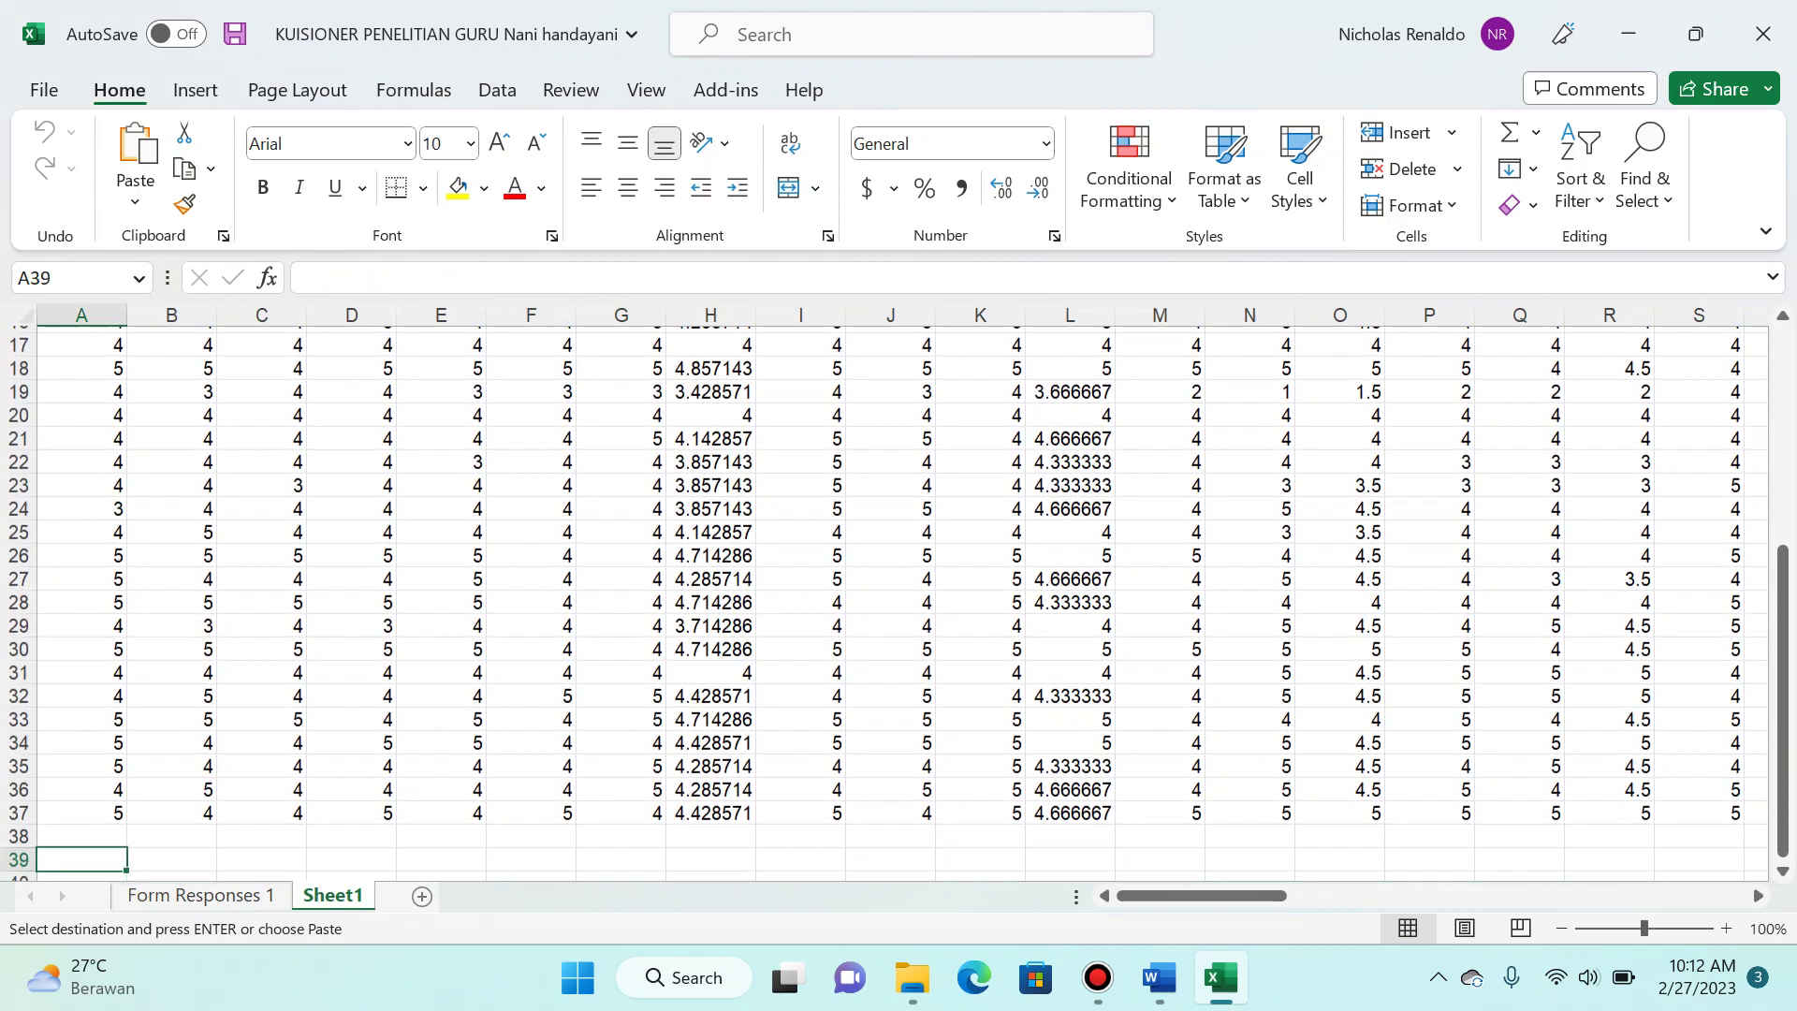
{"action": "key", "text": "Down"}
{"action": "key", "text": "Return"}
Step: Insert a blank row above the indicator codes at the start of Sheet1
{"action": "key", "text": "ctrl+Home"}
{"action": "key", "text": "Down"}
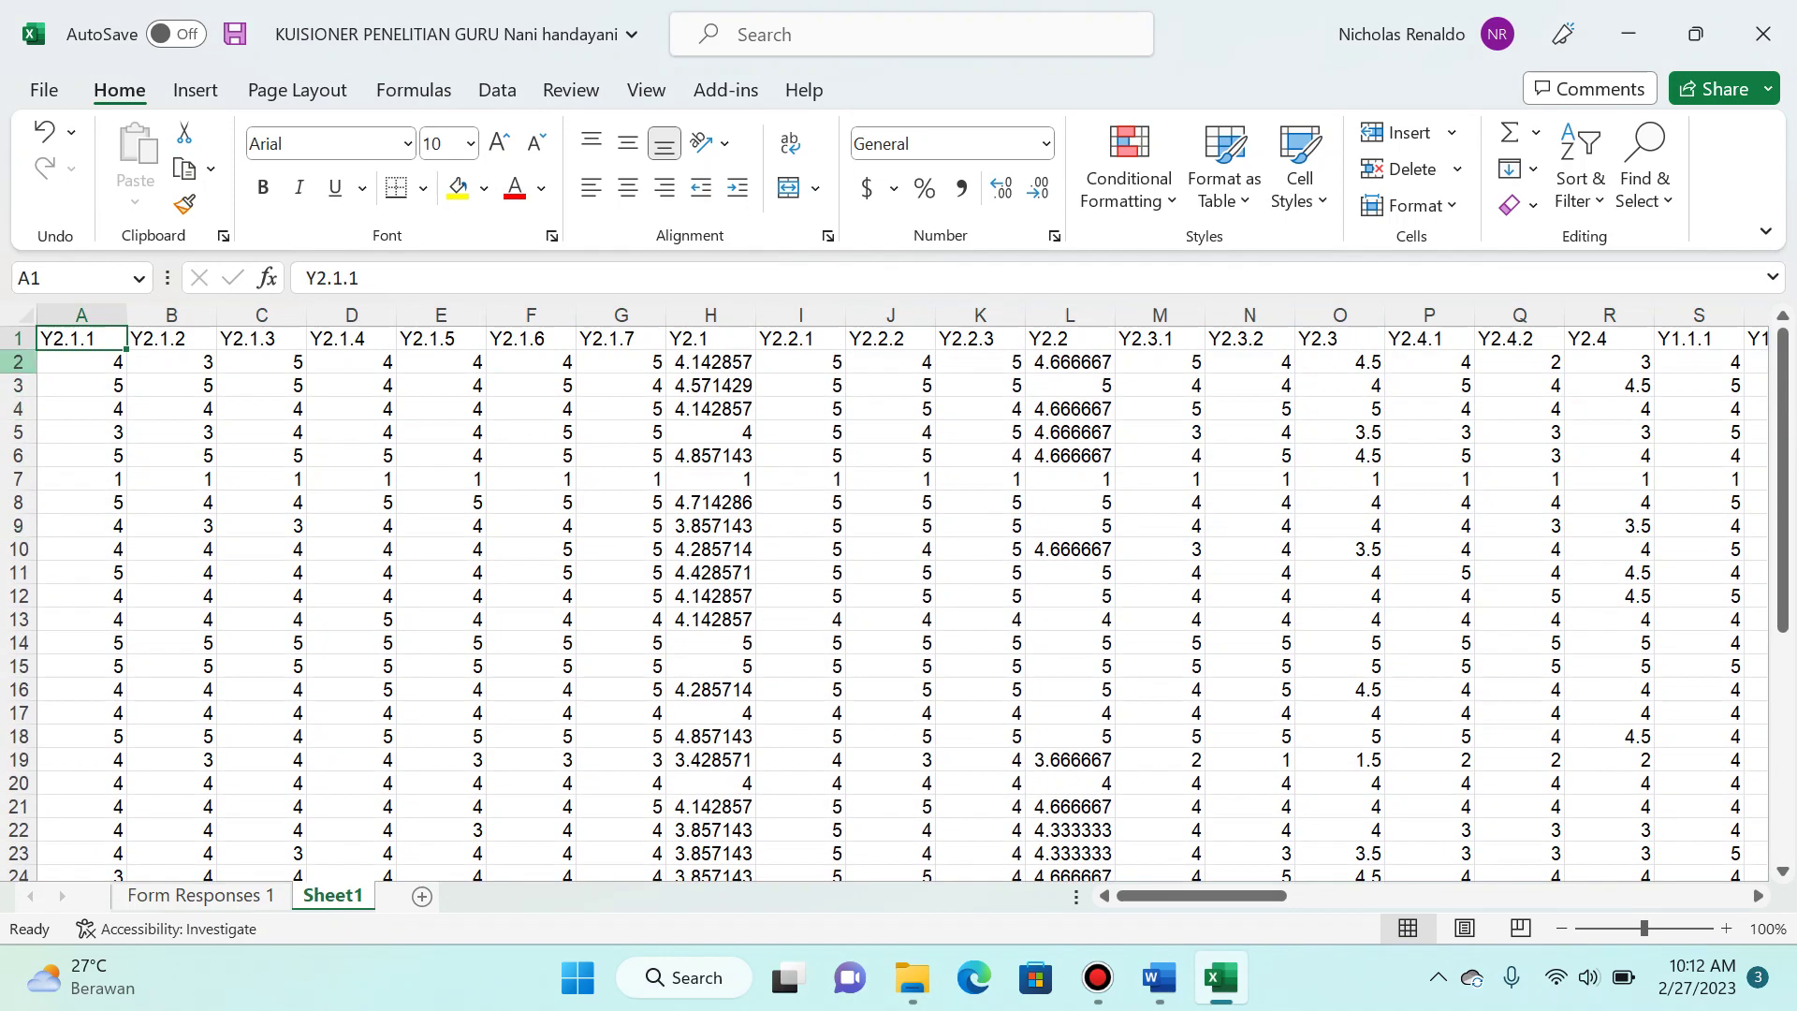
{"action": "key", "text": "shift+space"}
{"action": "key", "text": "Up"}
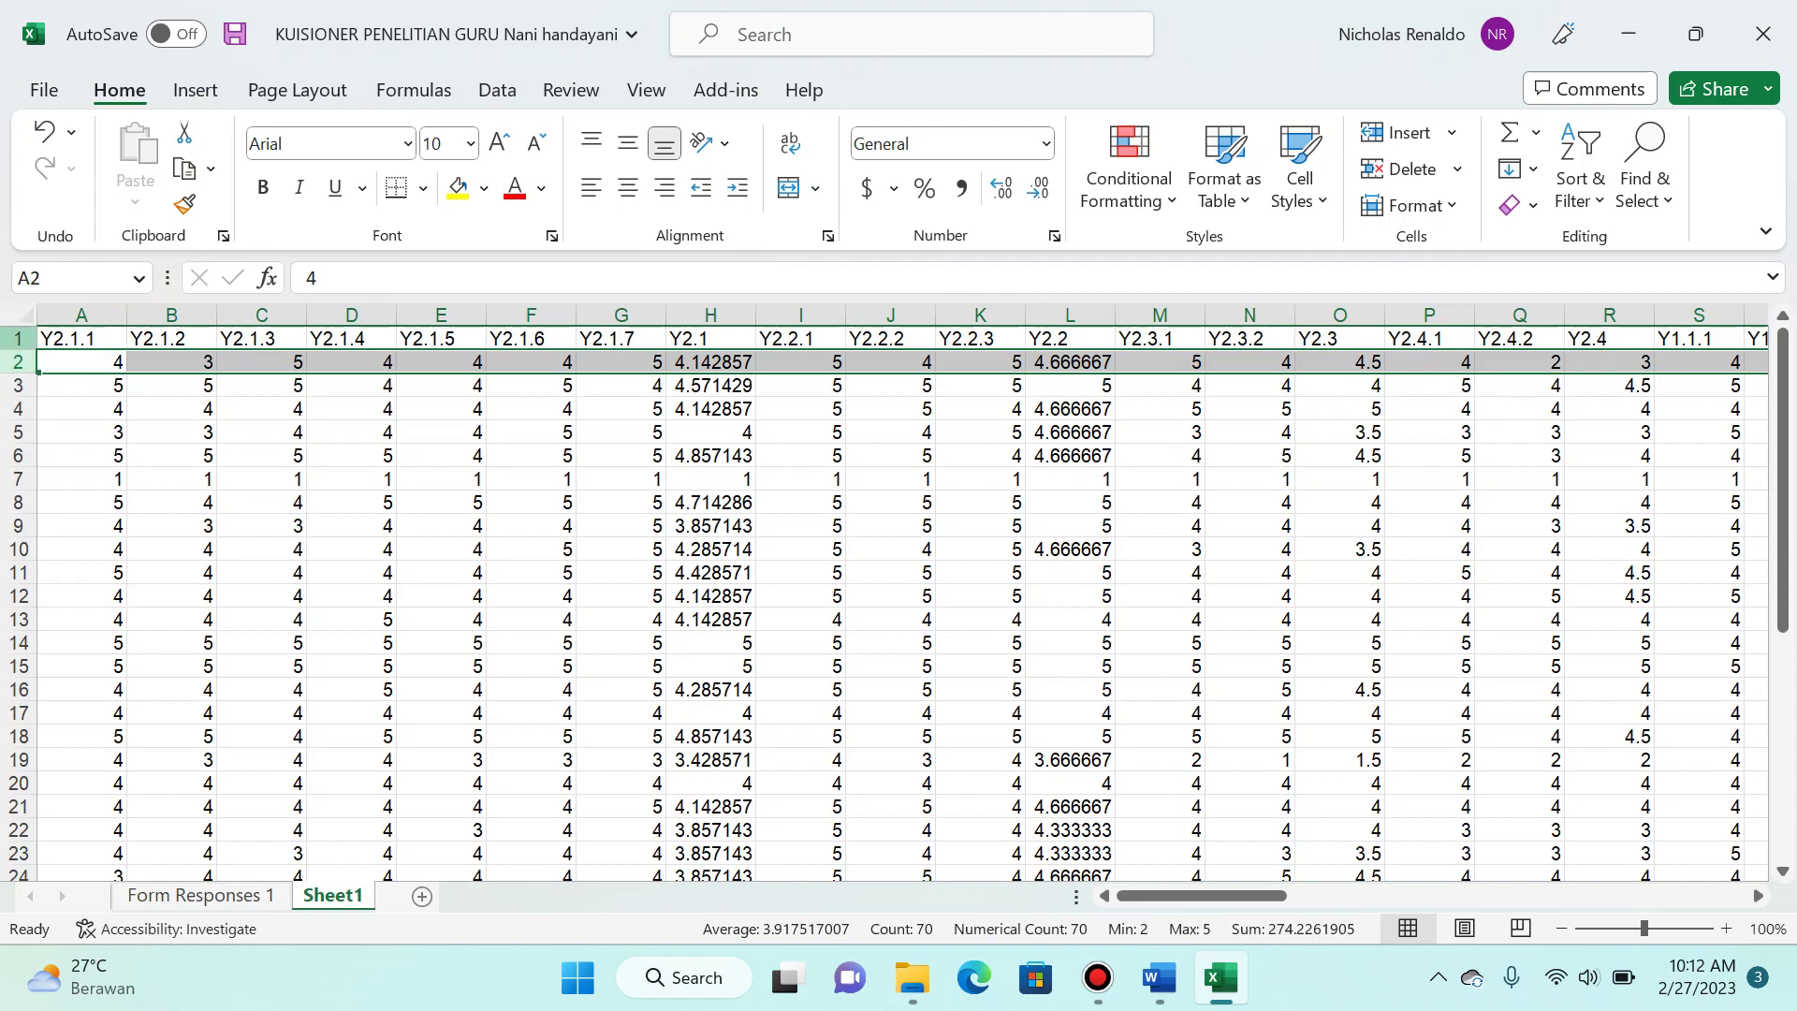
{"action": "key", "text": "shift+space"}
{"action": "key", "text": "ctrl+plus"}
{"action": "key", "text": "Down"}
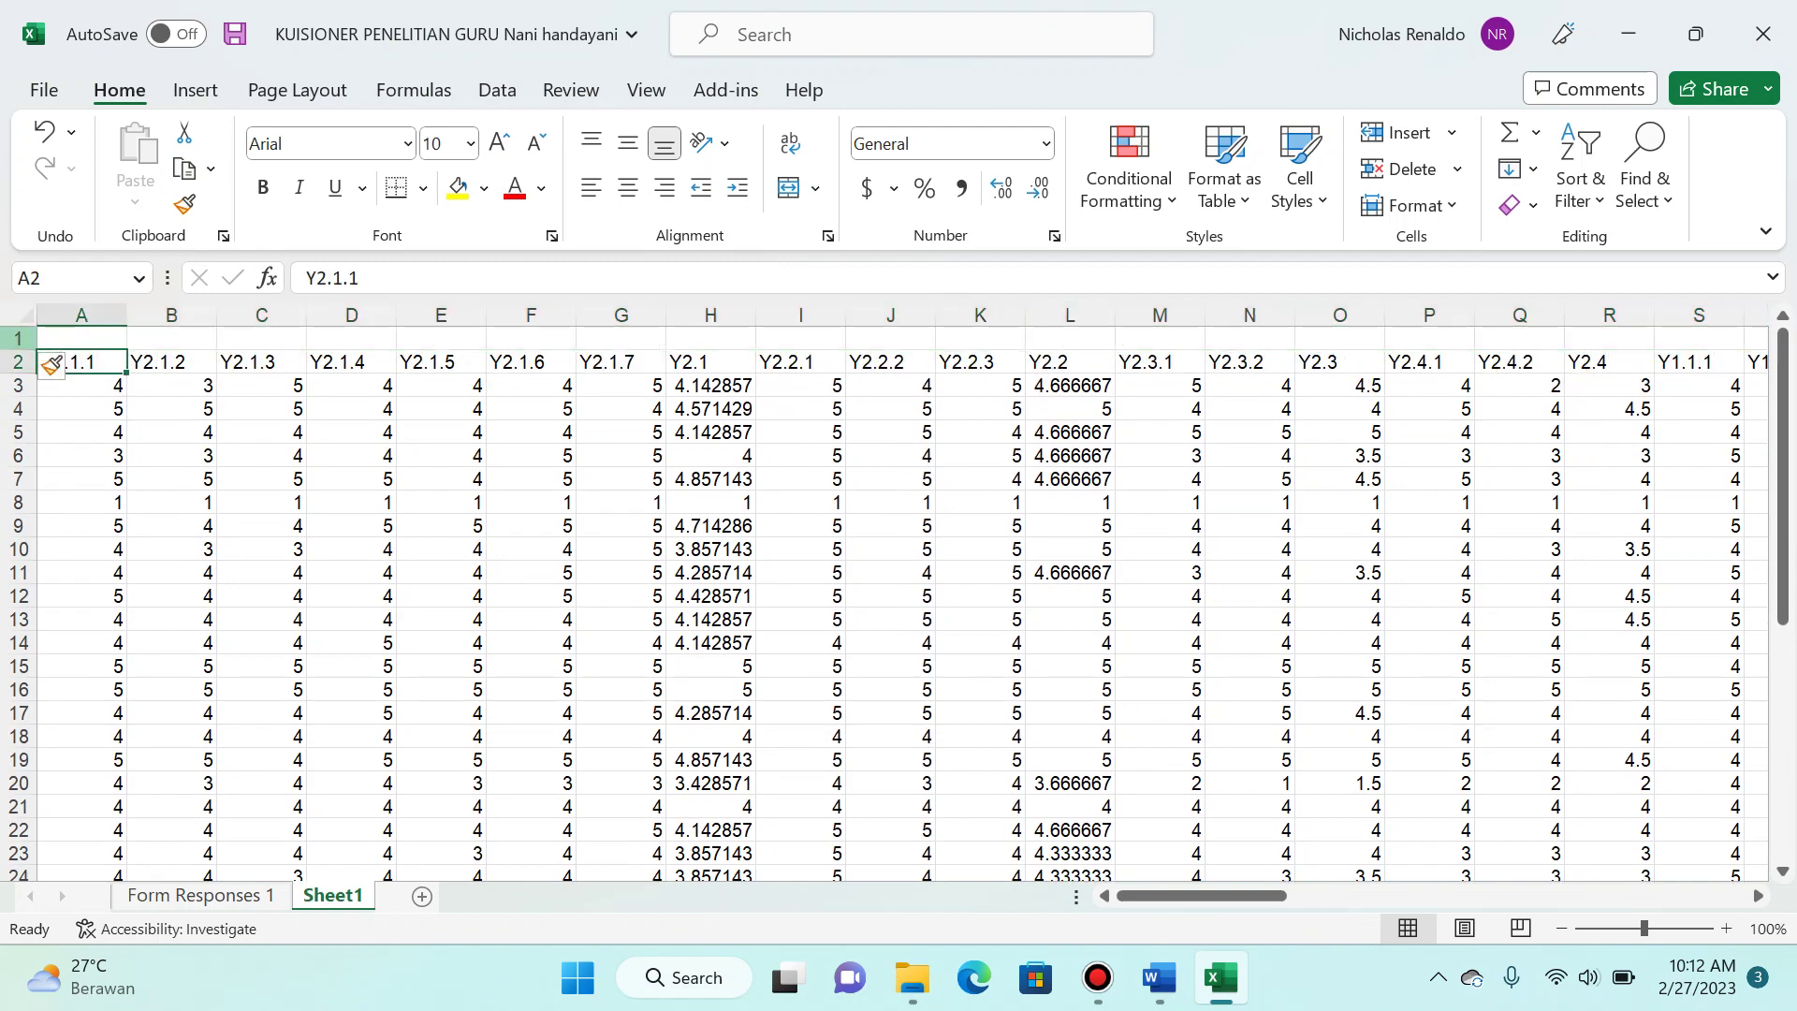
Step: Move the question headings from below the score table into the blank row 1, starting at A1
{"action": "key", "text": "ctrl+Down"}
{"action": "key", "text": "ctrl+shift+Right"}
{"action": "key", "text": "ctrl+x"}
{"action": "key", "text": "ctrl+Home"}
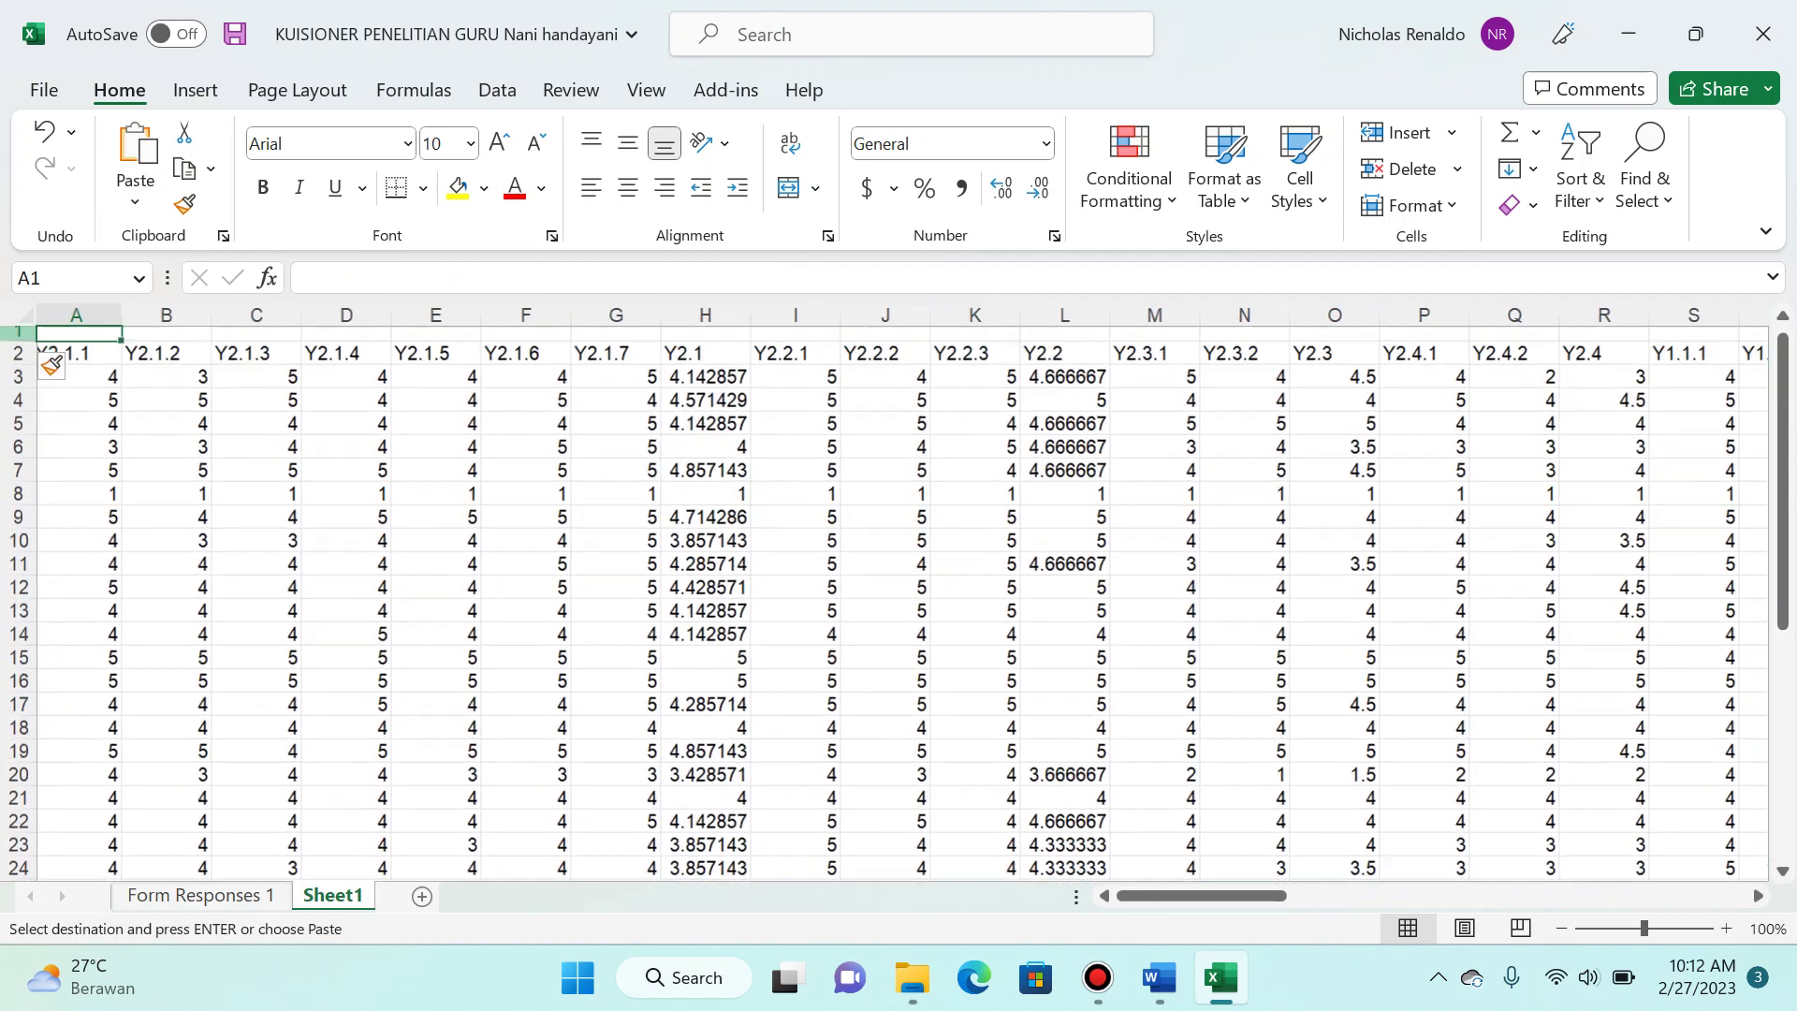
{"action": "key", "text": "ctrl+v"}
Step: Move the headings from "8. Bertindak sesuai norma agama" through the last one a column right to start at I1, above Y2.2.1
{"action": "key", "text": "Right"}
{"action": "key", "text": "Right"}
{"action": "key", "text": "Right"}
{"action": "key", "text": "Right"}
{"action": "key", "text": "Right"}
{"action": "key", "text": "Right"}
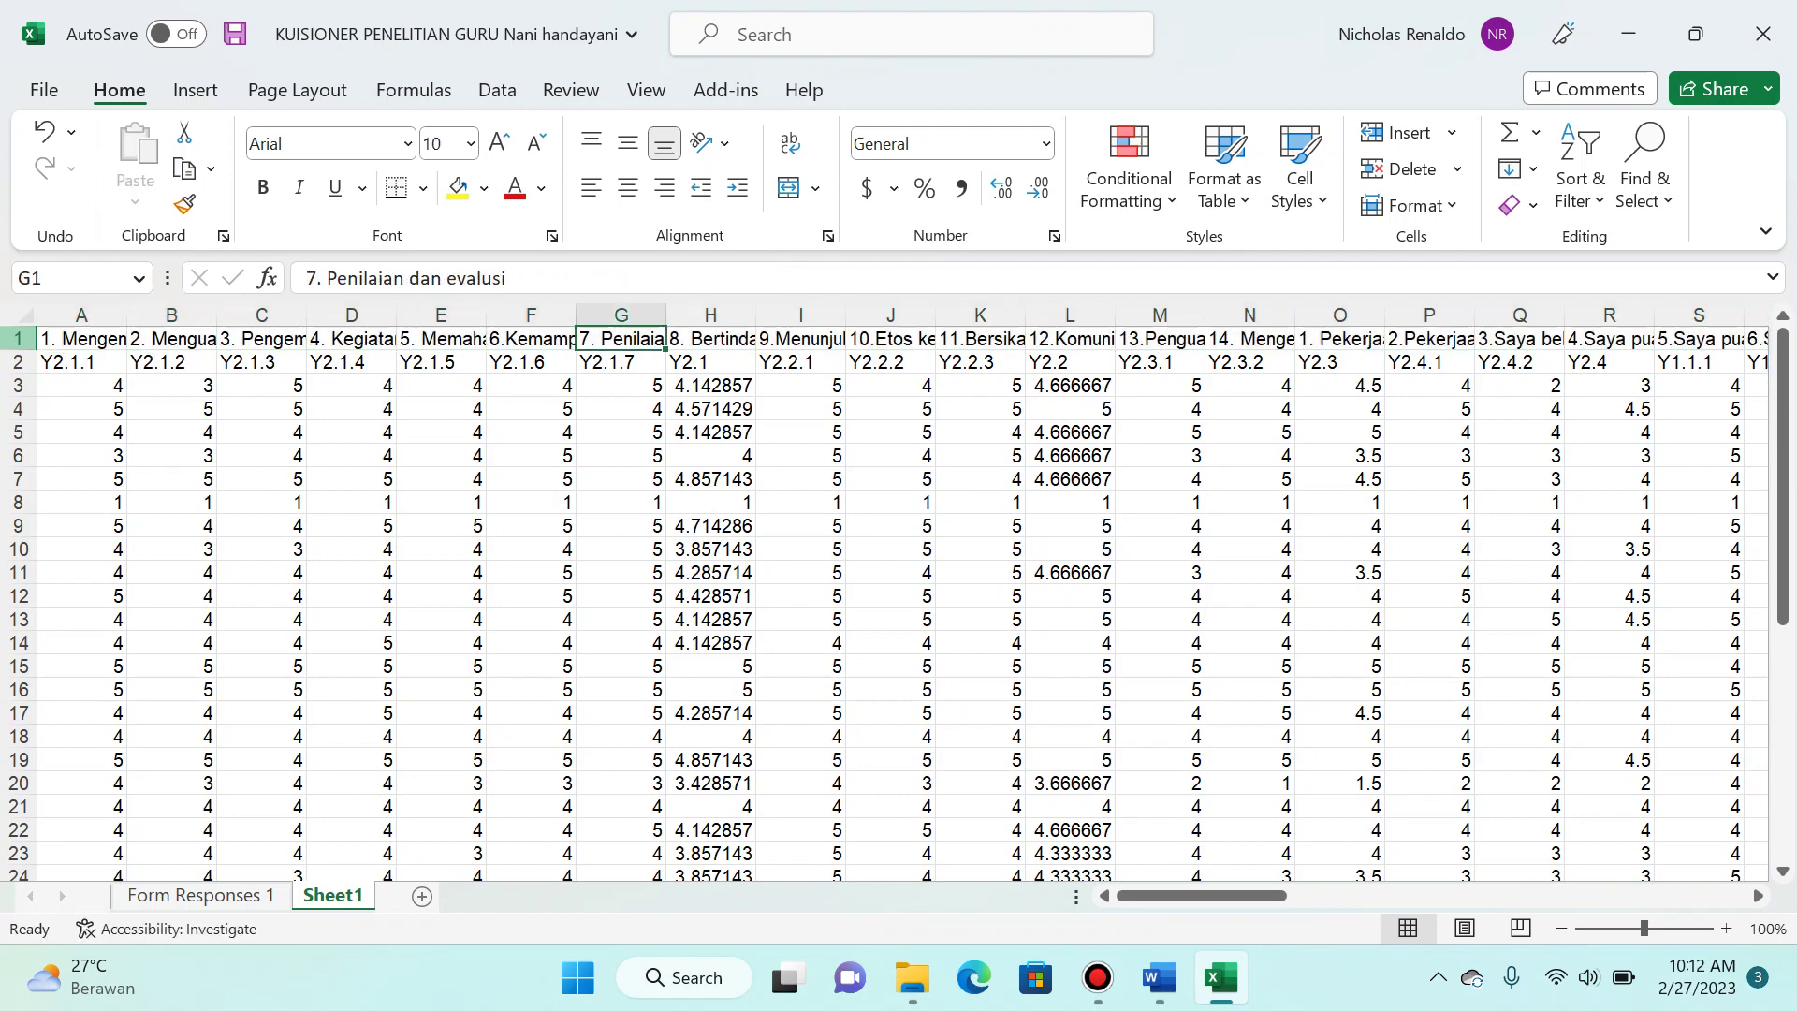
{"action": "key", "text": "Right"}
{"action": "key", "text": "ctrl+shift+Right"}
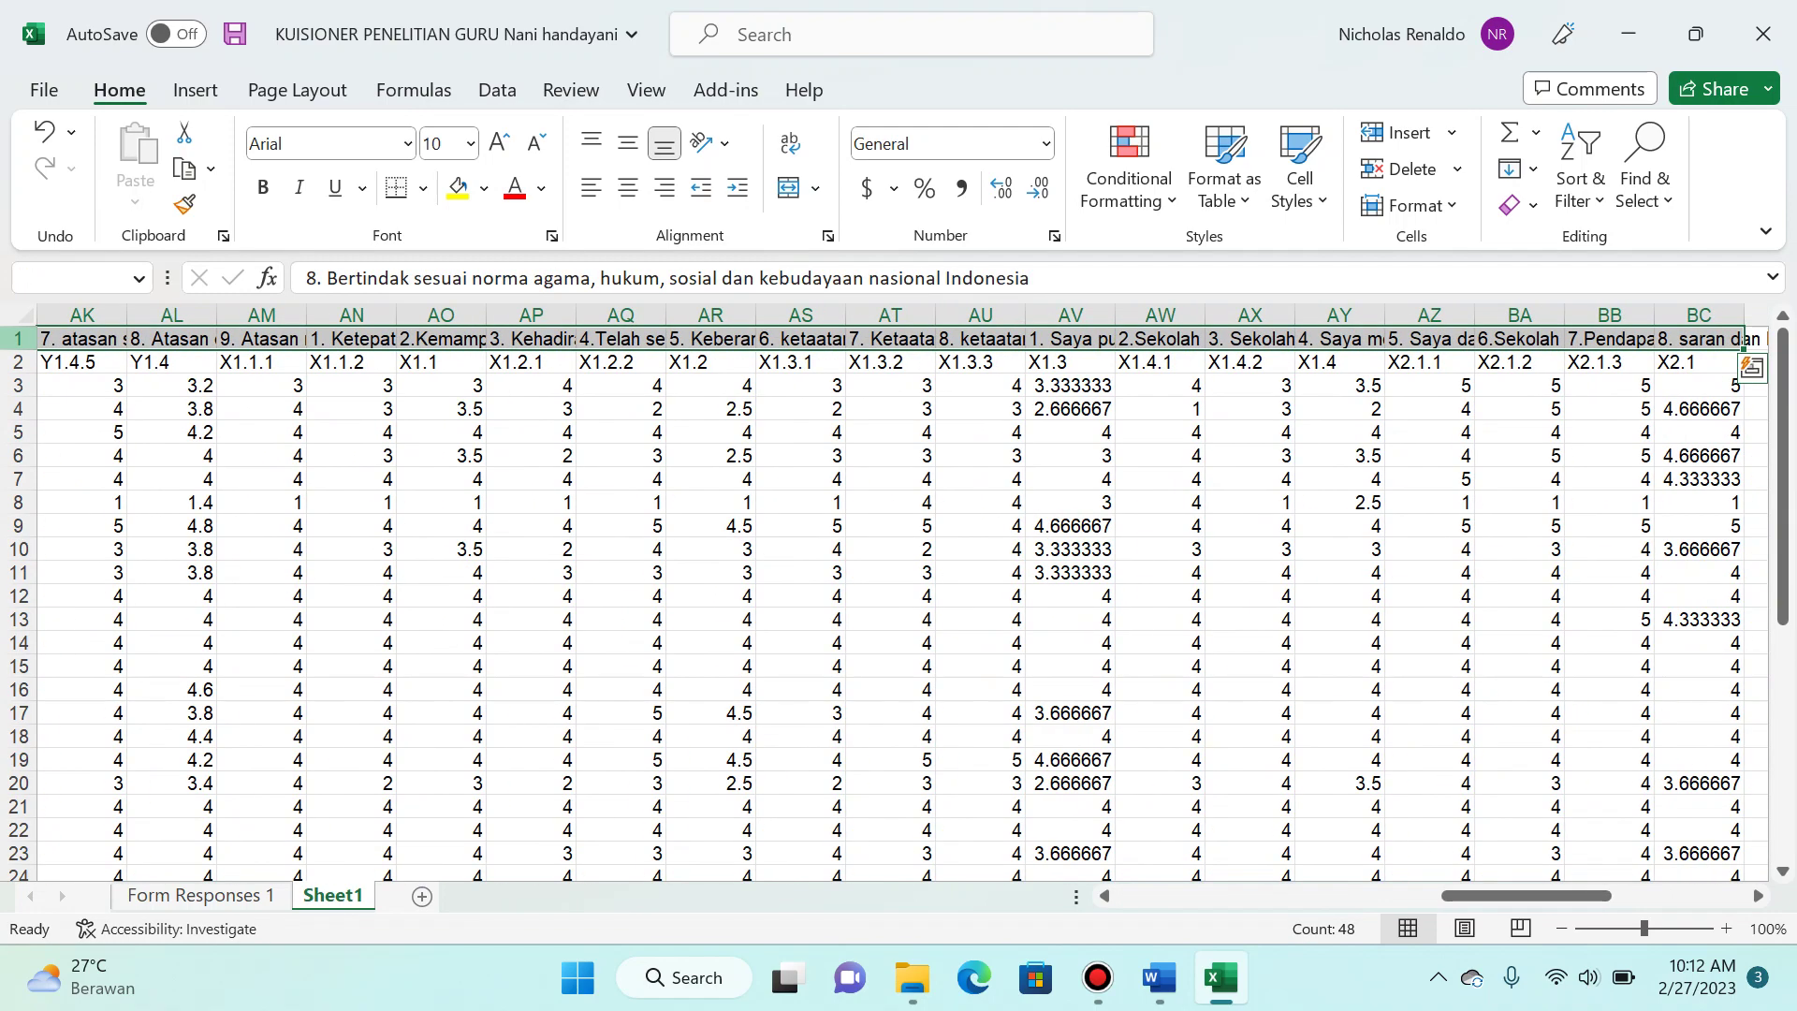
{"action": "key", "text": "ctrl+x"}
{"action": "key", "text": "Right"}
{"action": "key", "text": "Return"}
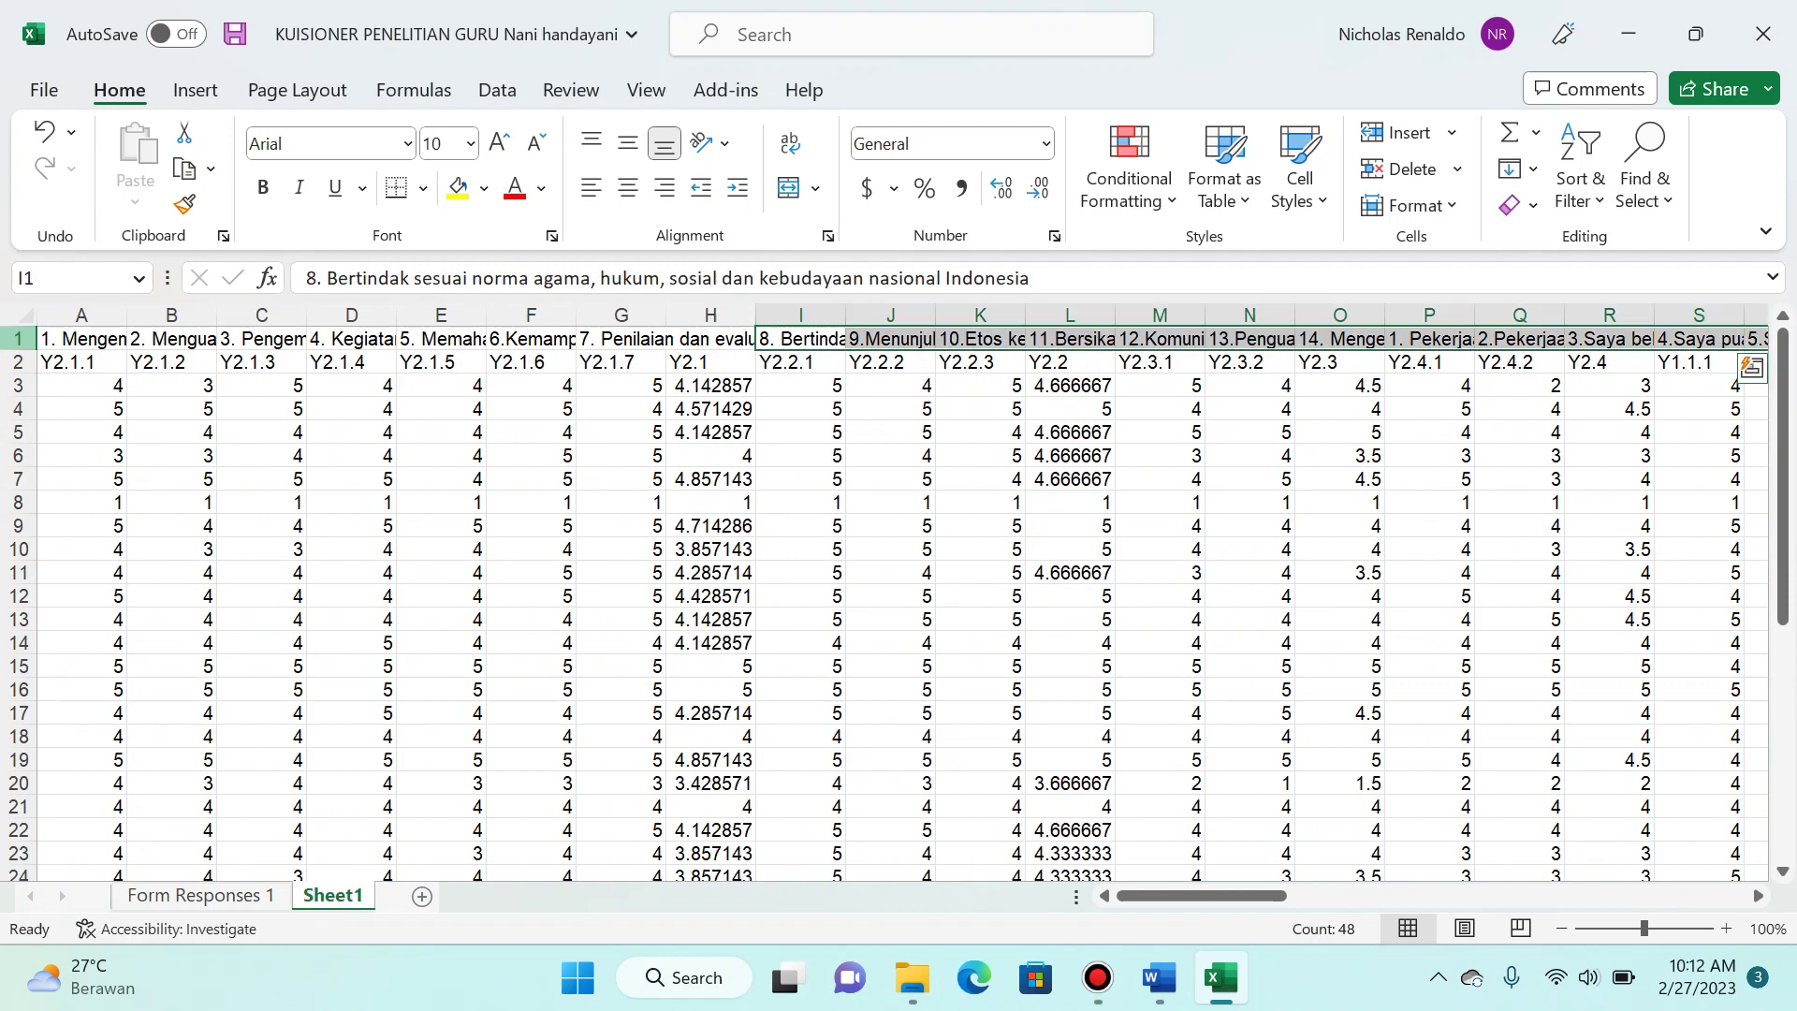
Step: Switch to the proposal in Word and find the Kinerja variable's Pedagogik and kepribadian items in the indicator table
{"action": "key", "text": "Right"}
{"action": "key", "text": "alt+Tab"}
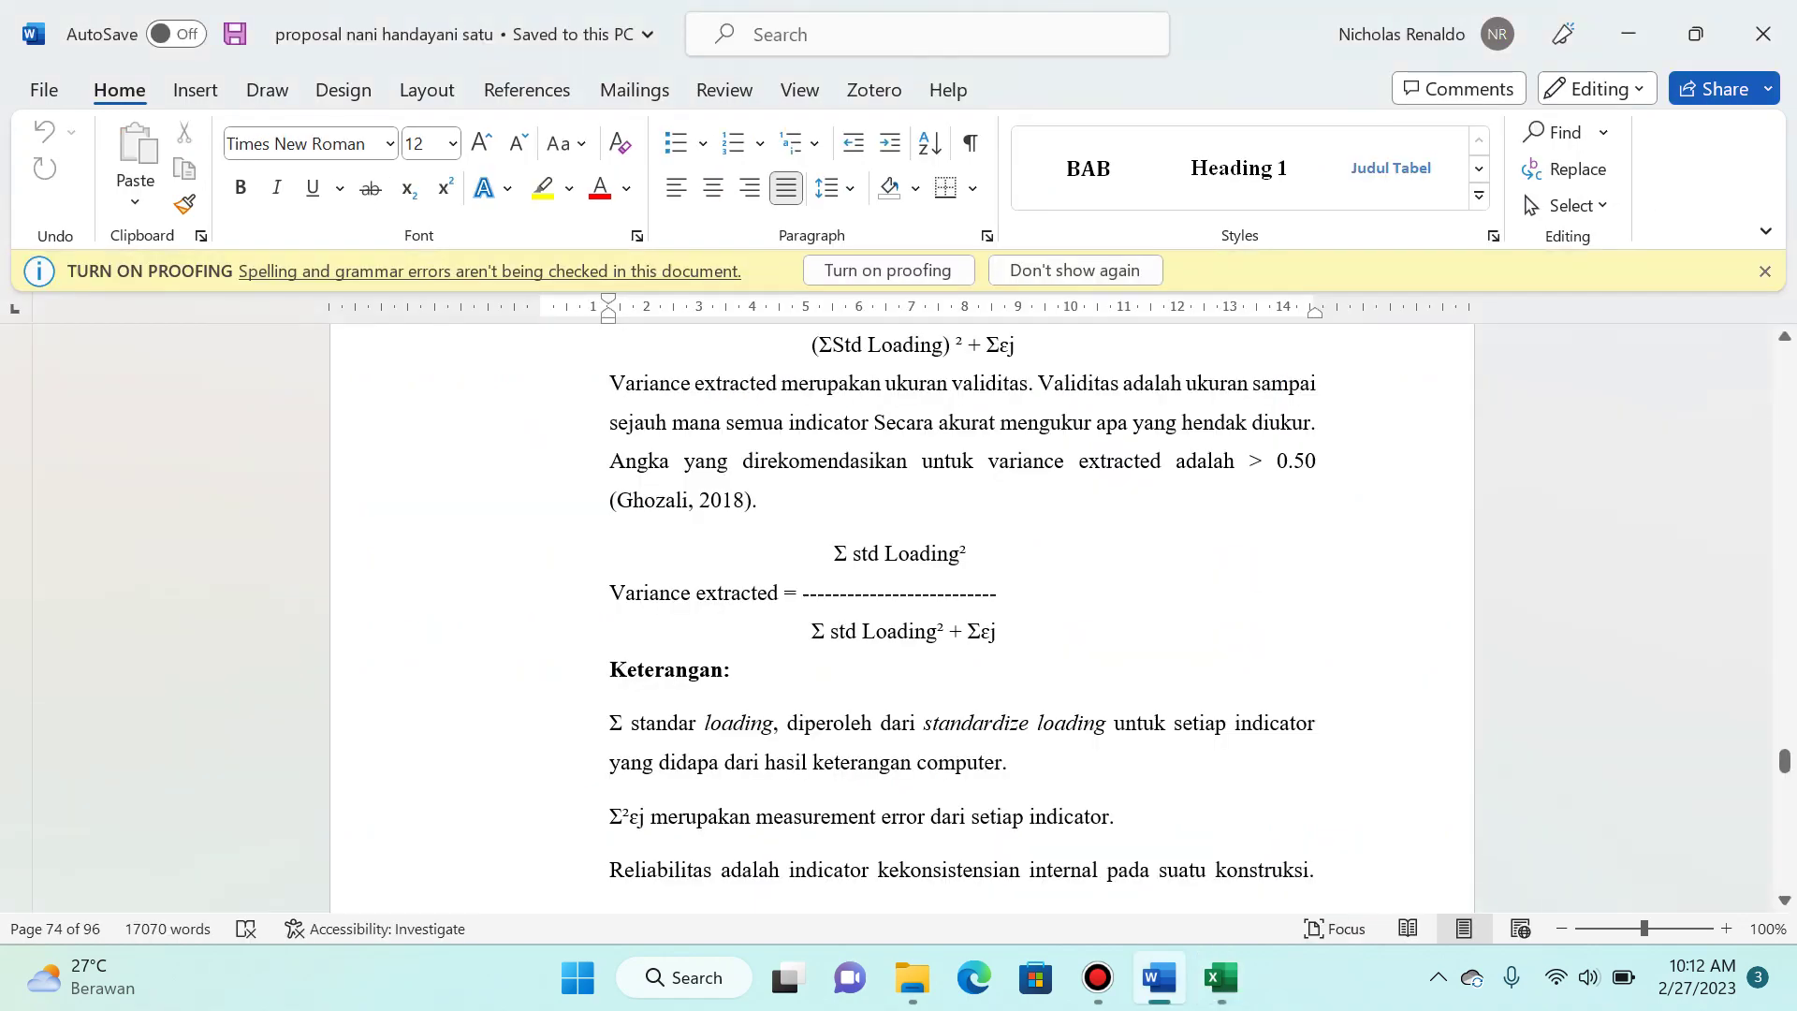
{"action": "key", "text": "Down"}
{"action": "key", "text": "Down"}
{"action": "key", "text": "Down"}
{"action": "key", "text": "Down"}
{"action": "key", "text": "Down"}
{"action": "key", "text": "Down"}
{"action": "key", "text": "Down"}
{"action": "key", "text": "Down"}
{"action": "key", "text": "Down"}
{"action": "key", "text": "Down"}
{"action": "key", "text": "Down"}
{"action": "key", "text": "Down"}
{"action": "key", "text": "Down"}
{"action": "key", "text": "Down"}
{"action": "key", "text": "Down"}
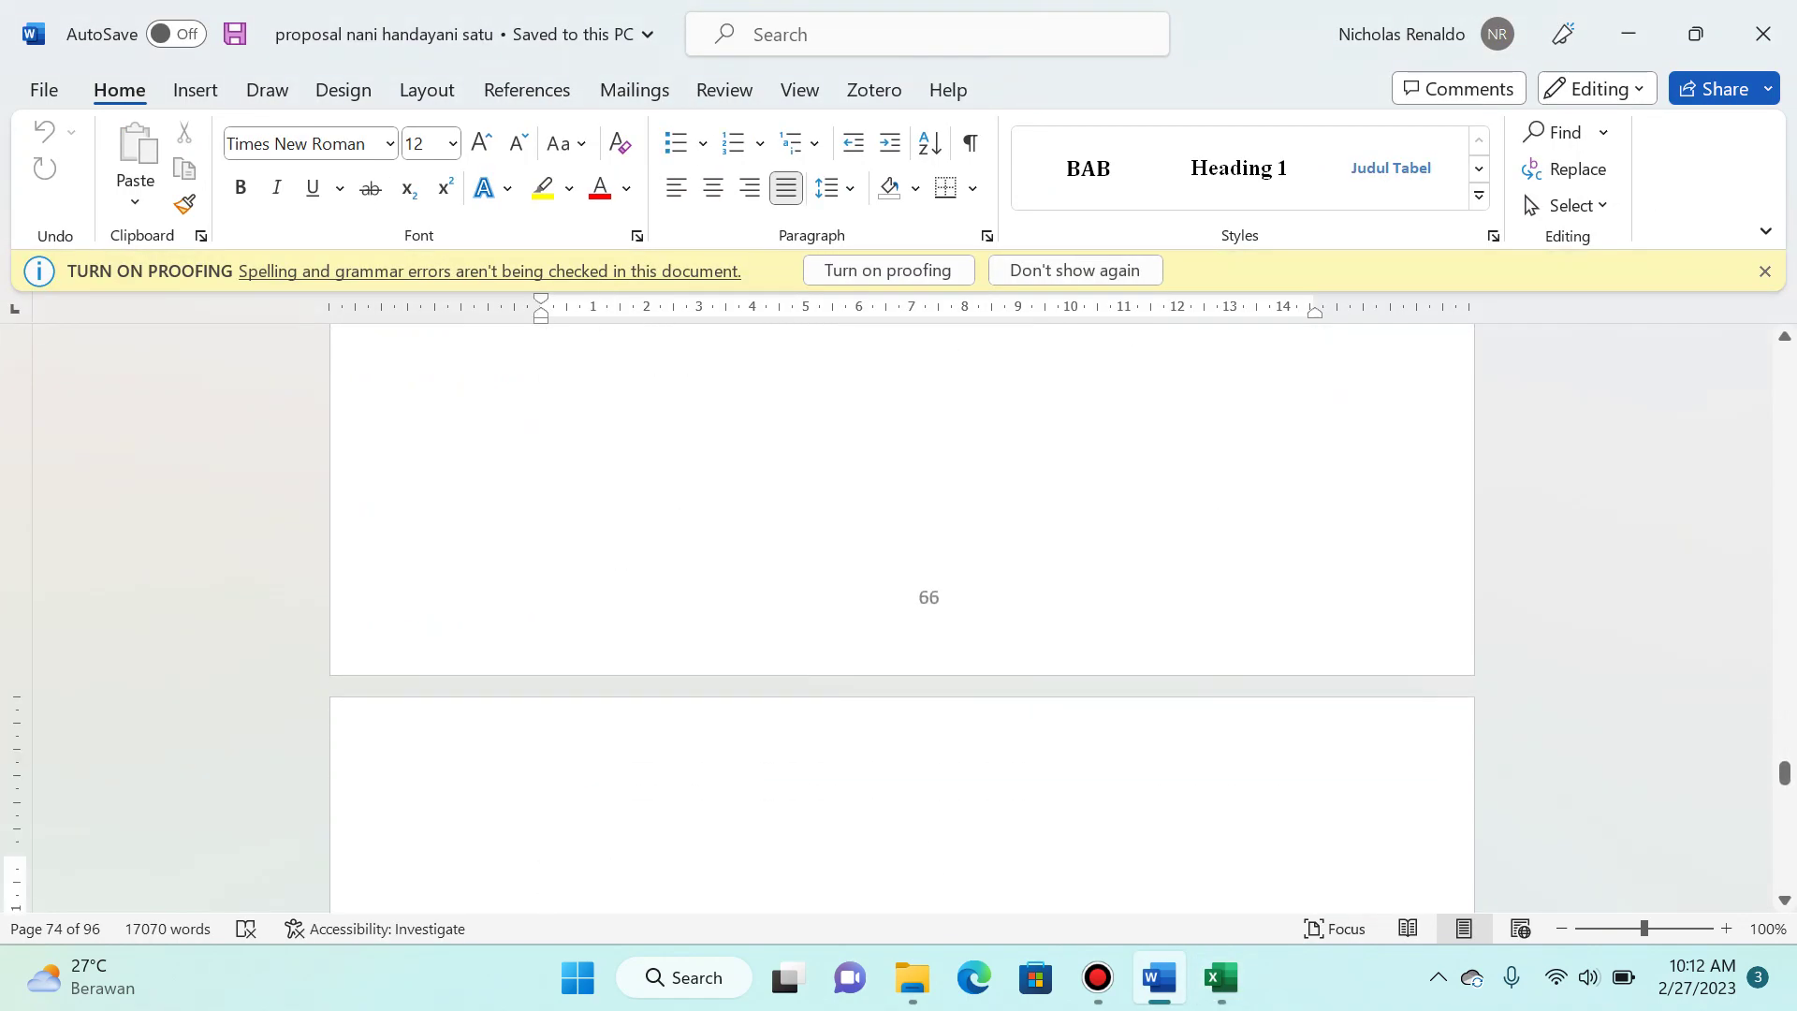
{"action": "key", "text": "ctrl+Up"}
{"action": "key", "text": "ctrl+Up"}
{"action": "key", "text": "ctrl+Up"}
{"action": "key", "text": "ctrl+Up"}
{"action": "key", "text": "ctrl+Up"}
{"action": "key", "text": "ctrl+Up"}
{"action": "key", "text": "ctrl+Up"}
{"action": "key", "text": "ctrl+Up"}
{"action": "key", "text": "ctrl+Up"}
{"action": "key", "text": "ctrl+Up"}
{"action": "key", "text": "ctrl+Up"}
{"action": "key", "text": "ctrl+Up"}
{"action": "key", "text": "ctrl+Up"}
{"action": "key", "text": "ctrl+Up"}
{"action": "key", "text": "ctrl+Up"}
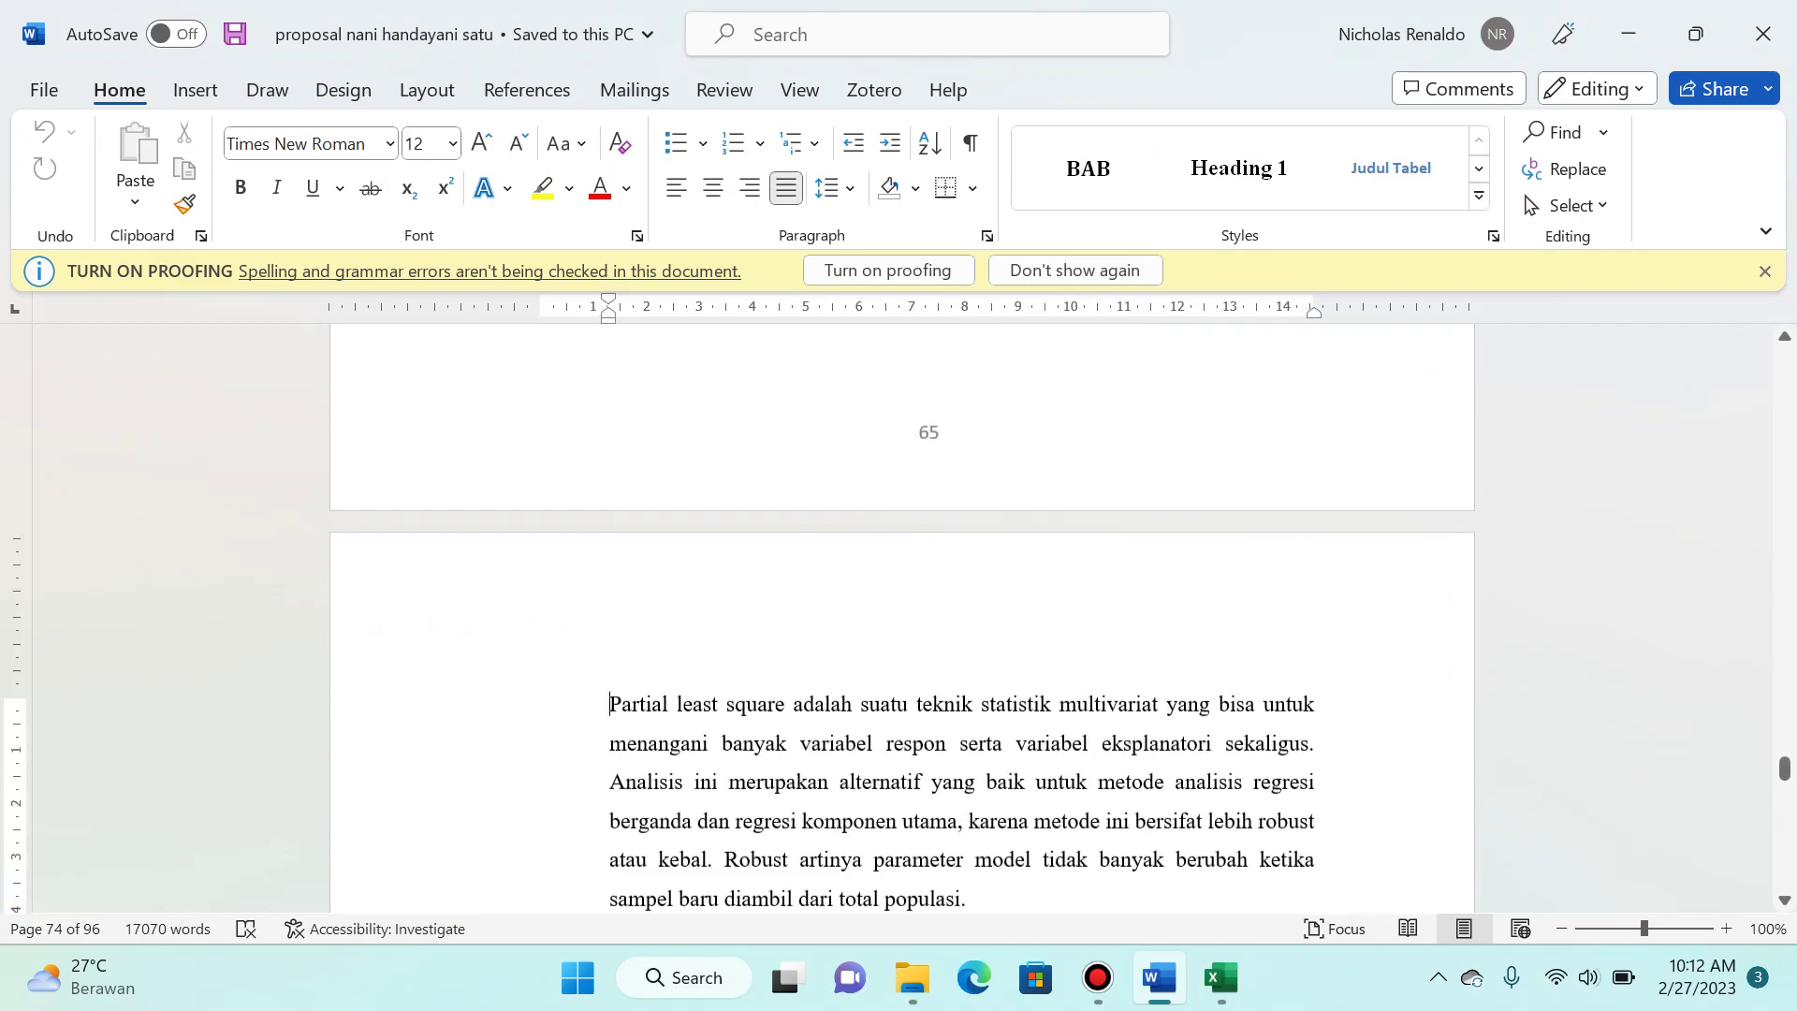
{"action": "key", "text": "ctrl+Up"}
{"action": "key", "text": "ctrl+Up"}
{"action": "key", "text": "ctrl+Up"}
{"action": "key", "text": "ctrl+Up"}
{"action": "key", "text": "ctrl+Up"}
{"action": "key", "text": "ctrl+Up"}
{"action": "key", "text": "ctrl+Up"}
{"action": "key", "text": "ctrl+Up"}
{"action": "key", "text": "ctrl+Up"}
{"action": "key", "text": "ctrl+Up"}
{"action": "key", "text": "ctrl+Up"}
{"action": "key", "text": "ctrl+Up"}
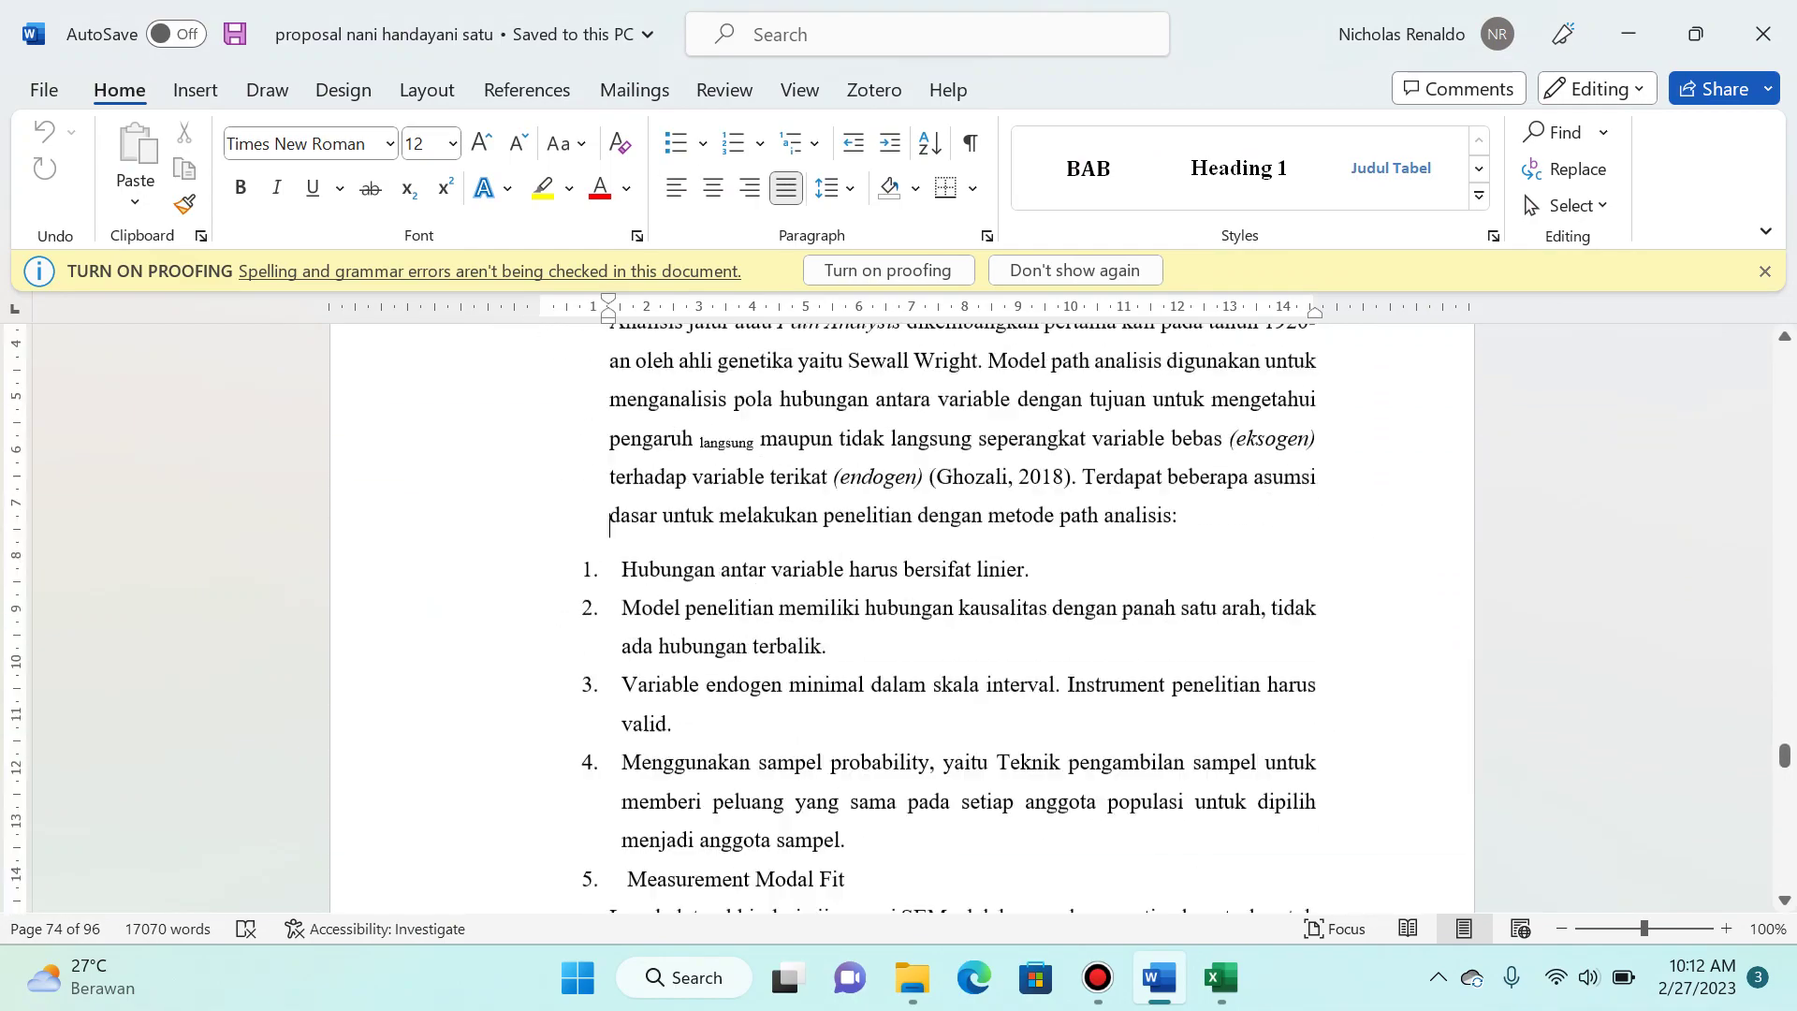
{"action": "key", "text": "ctrl+Up"}
{"action": "key", "text": "ctrl+Up"}
{"action": "key", "text": "ctrl+Up"}
{"action": "key", "text": "ctrl+Up"}
{"action": "key", "text": "ctrl+Up"}
{"action": "key", "text": "ctrl+Up"}
{"action": "key", "text": "ctrl+Up"}
{"action": "key", "text": "ctrl+Up"}
{"action": "key", "text": "ctrl+Up"}
{"action": "key", "text": "ctrl+Up"}
{"action": "key", "text": "ctrl+Up"}
{"action": "key", "text": "ctrl+Up"}
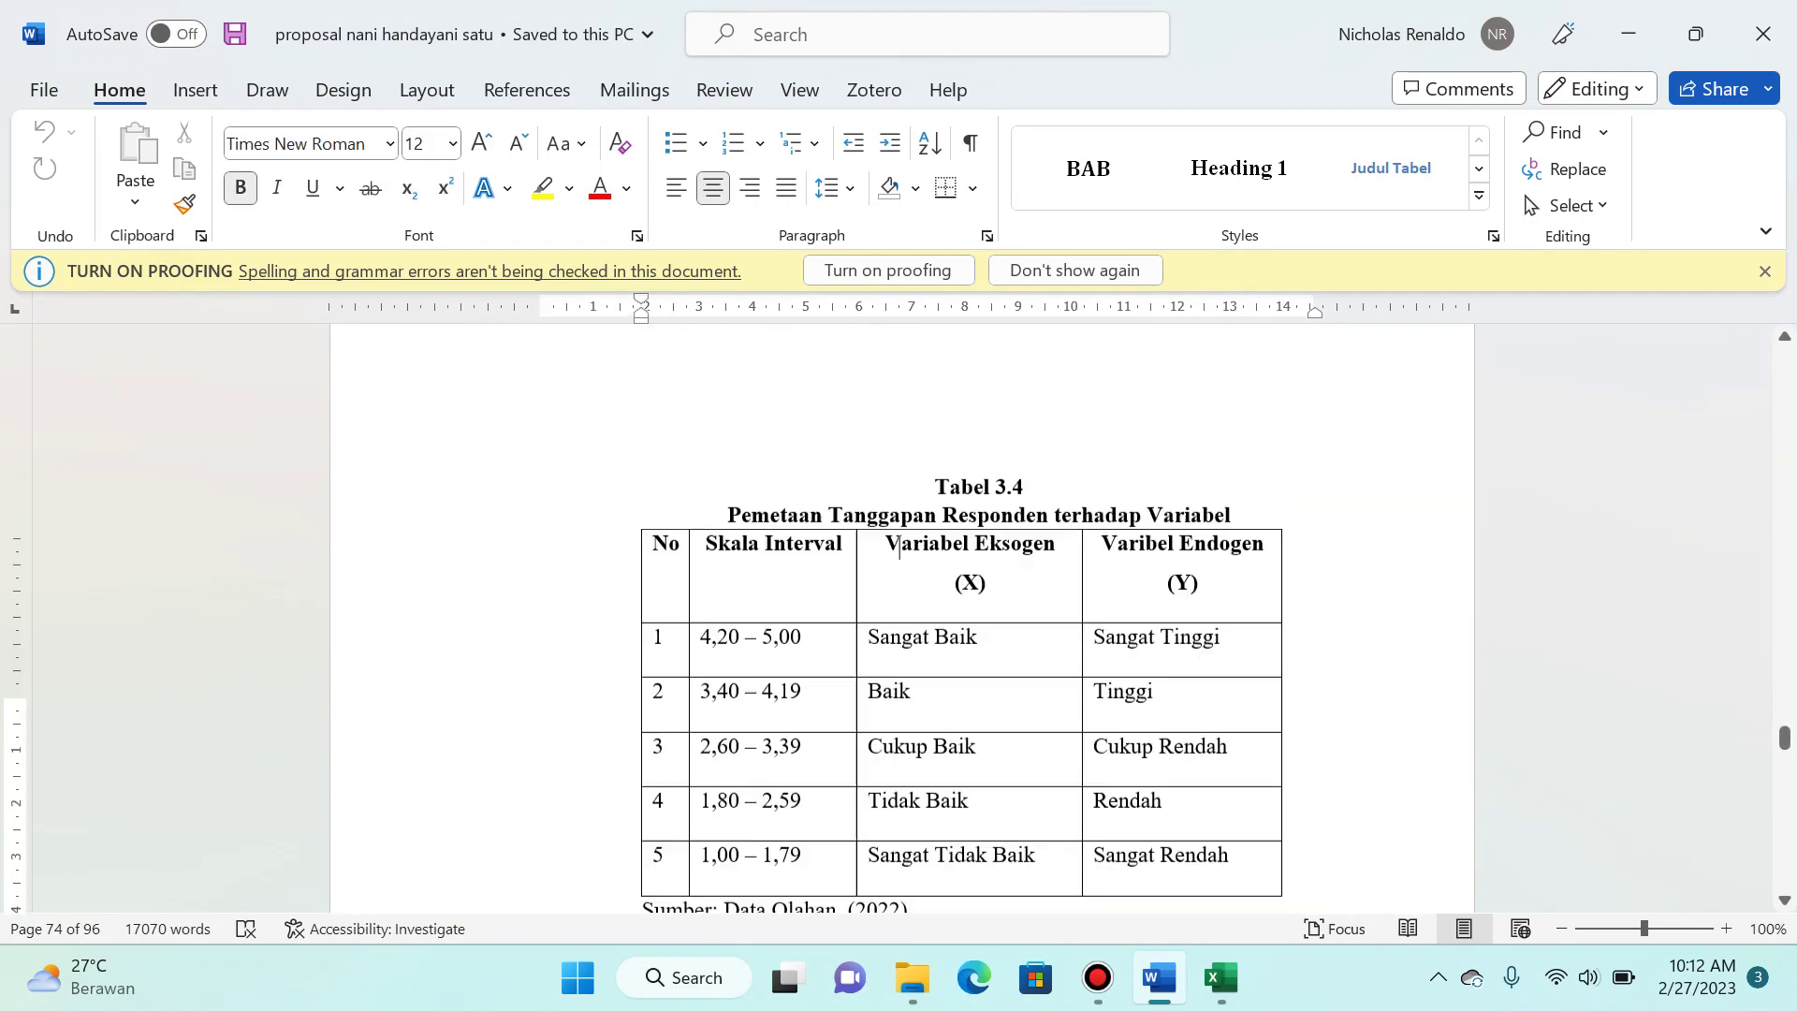
{"action": "key", "text": "ctrl+Up"}
{"action": "key", "text": "ctrl+Up"}
{"action": "key", "text": "ctrl+Up"}
{"action": "key", "text": "ctrl+Up"}
{"action": "key", "text": "ctrl+Up"}
{"action": "key", "text": "ctrl+Up"}
{"action": "key", "text": "ctrl+Up"}
{"action": "key", "text": "ctrl+Up"}
{"action": "key", "text": "ctrl+Up"}
{"action": "key", "text": "ctrl+Up"}
{"action": "key", "text": "ctrl+Up"}
{"action": "key", "text": "ctrl+Up"}
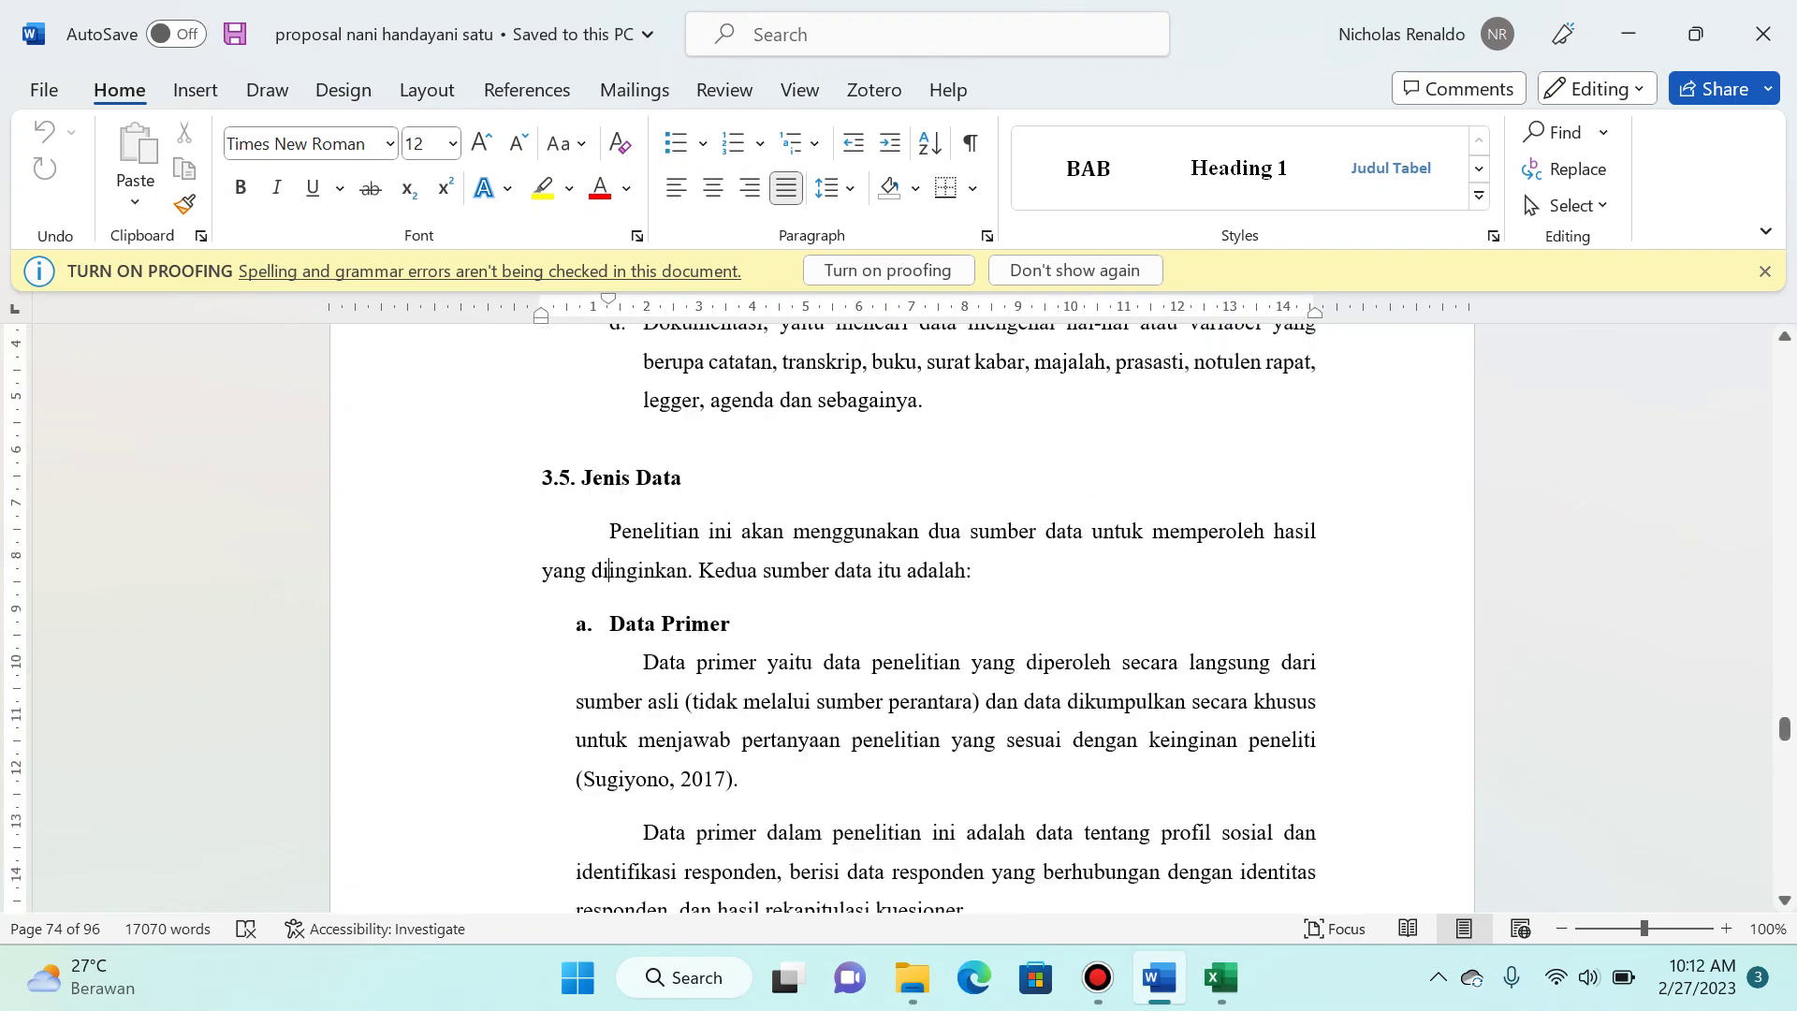
{"action": "key", "text": "ctrl+Up"}
{"action": "key", "text": "ctrl+Up"}
{"action": "key", "text": "ctrl+Up"}
{"action": "key", "text": "ctrl+Up"}
{"action": "key", "text": "ctrl+Up"}
{"action": "key", "text": "ctrl+Up"}
{"action": "key", "text": "ctrl+Up"}
{"action": "key", "text": "ctrl+Up"}
{"action": "key", "text": "ctrl+Up"}
{"action": "key", "text": "ctrl+Up"}
{"action": "key", "text": "ctrl+Up"}
{"action": "key", "text": "ctrl+Up"}
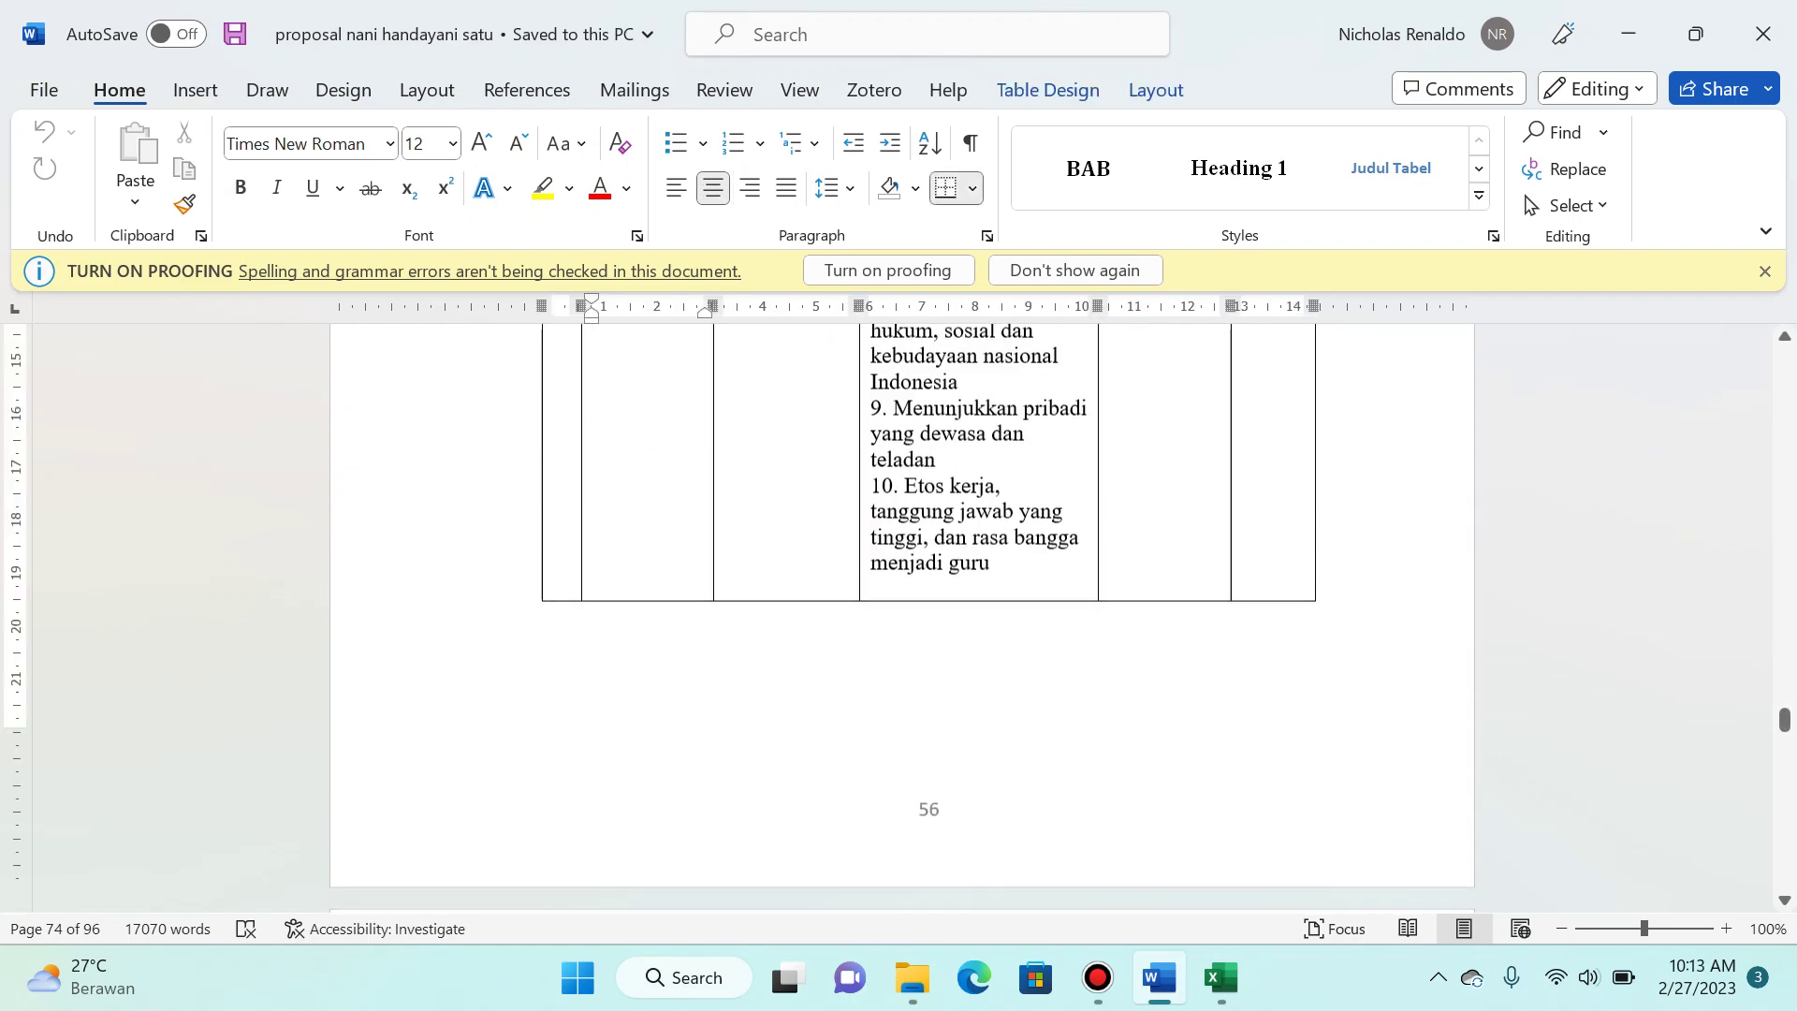
{"action": "key", "text": "ctrl+Up"}
{"action": "key", "text": "ctrl+Up"}
{"action": "key", "text": "ctrl+Up"}
{"action": "key", "text": "ctrl+Up"}
{"action": "key", "text": "ctrl+Up"}
{"action": "key", "text": "ctrl+Up"}
{"action": "key", "text": "ctrl+Up"}
{"action": "key", "text": "ctrl+Up"}
{"action": "key", "text": "ctrl+Up"}
{"action": "key", "text": "ctrl+Up"}
{"action": "key", "text": "ctrl+Up"}
{"action": "key", "text": "ctrl+Up"}
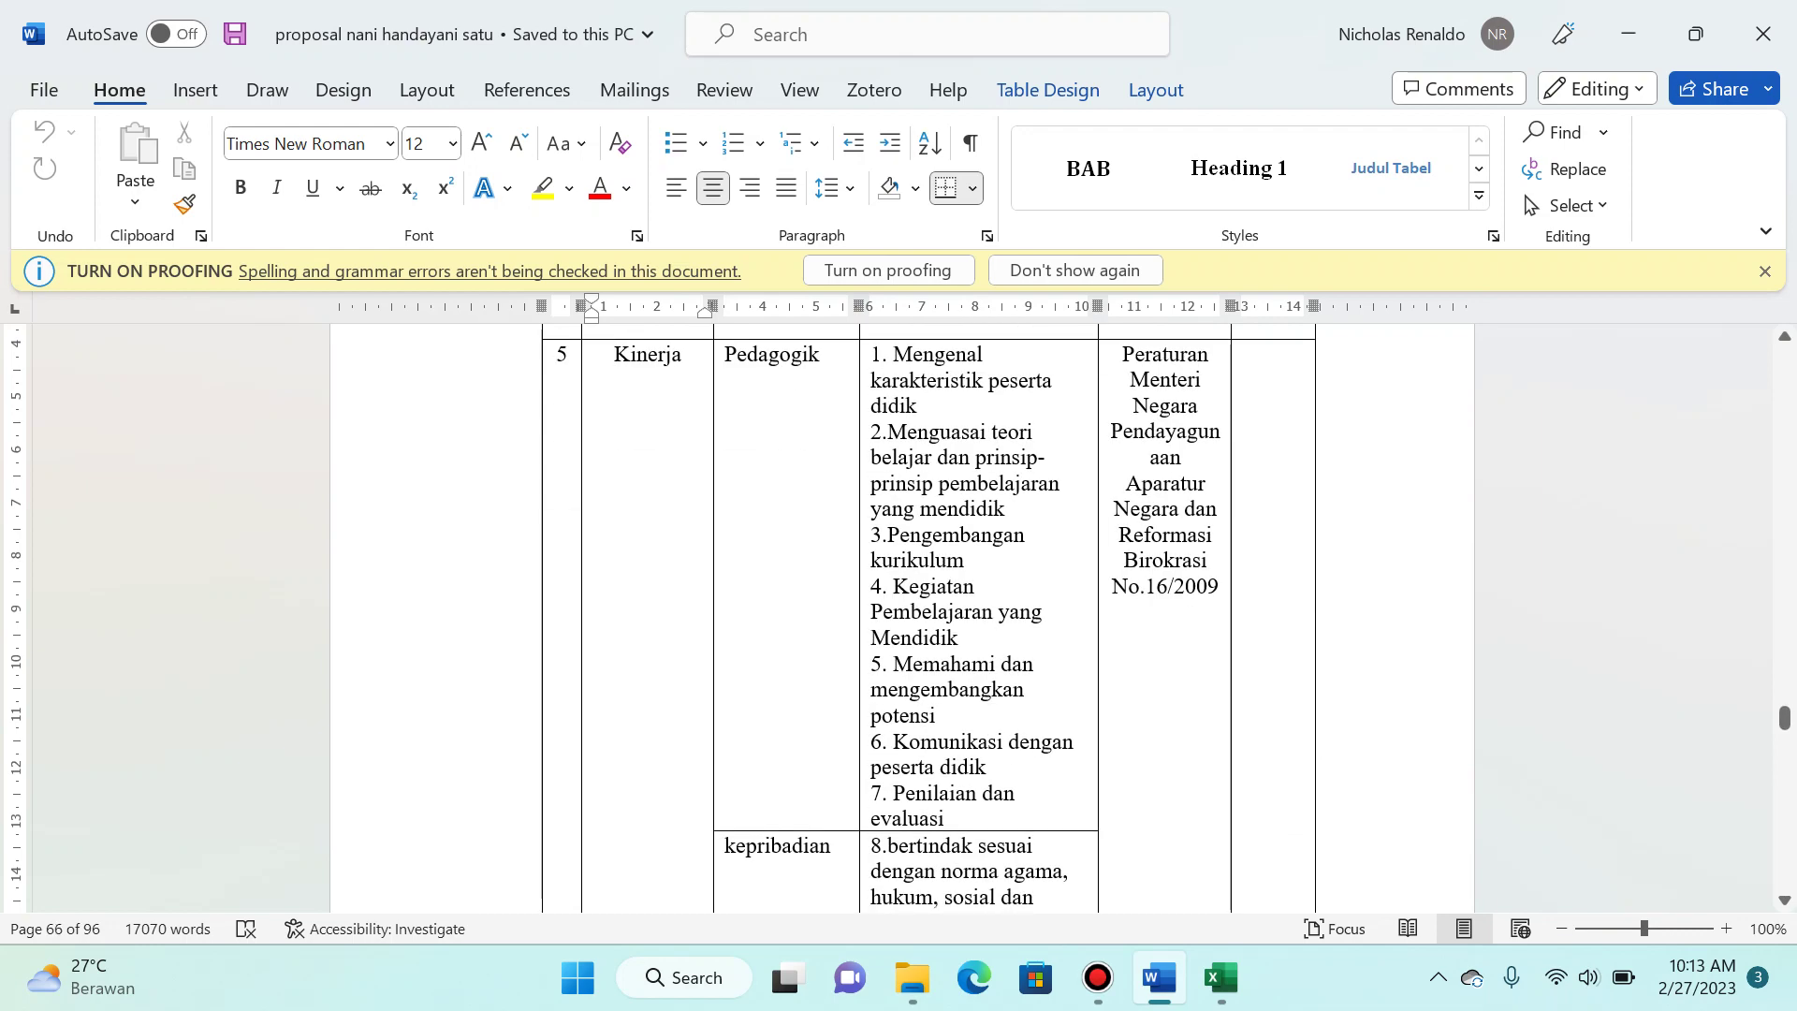
Step: Return to the Excel workbook and check the headings of questions 1 to 7 against codes Y2.1.1 to Y2.1.7 in Sheet1
{"action": "key", "text": "alt+Tab"}
{"action": "key", "text": "Left"}
{"action": "key", "text": "Left"}
{"action": "key", "text": "Left"}
{"action": "key", "text": "Left"}
{"action": "key", "text": "Left"}
{"action": "key", "text": "Left"}
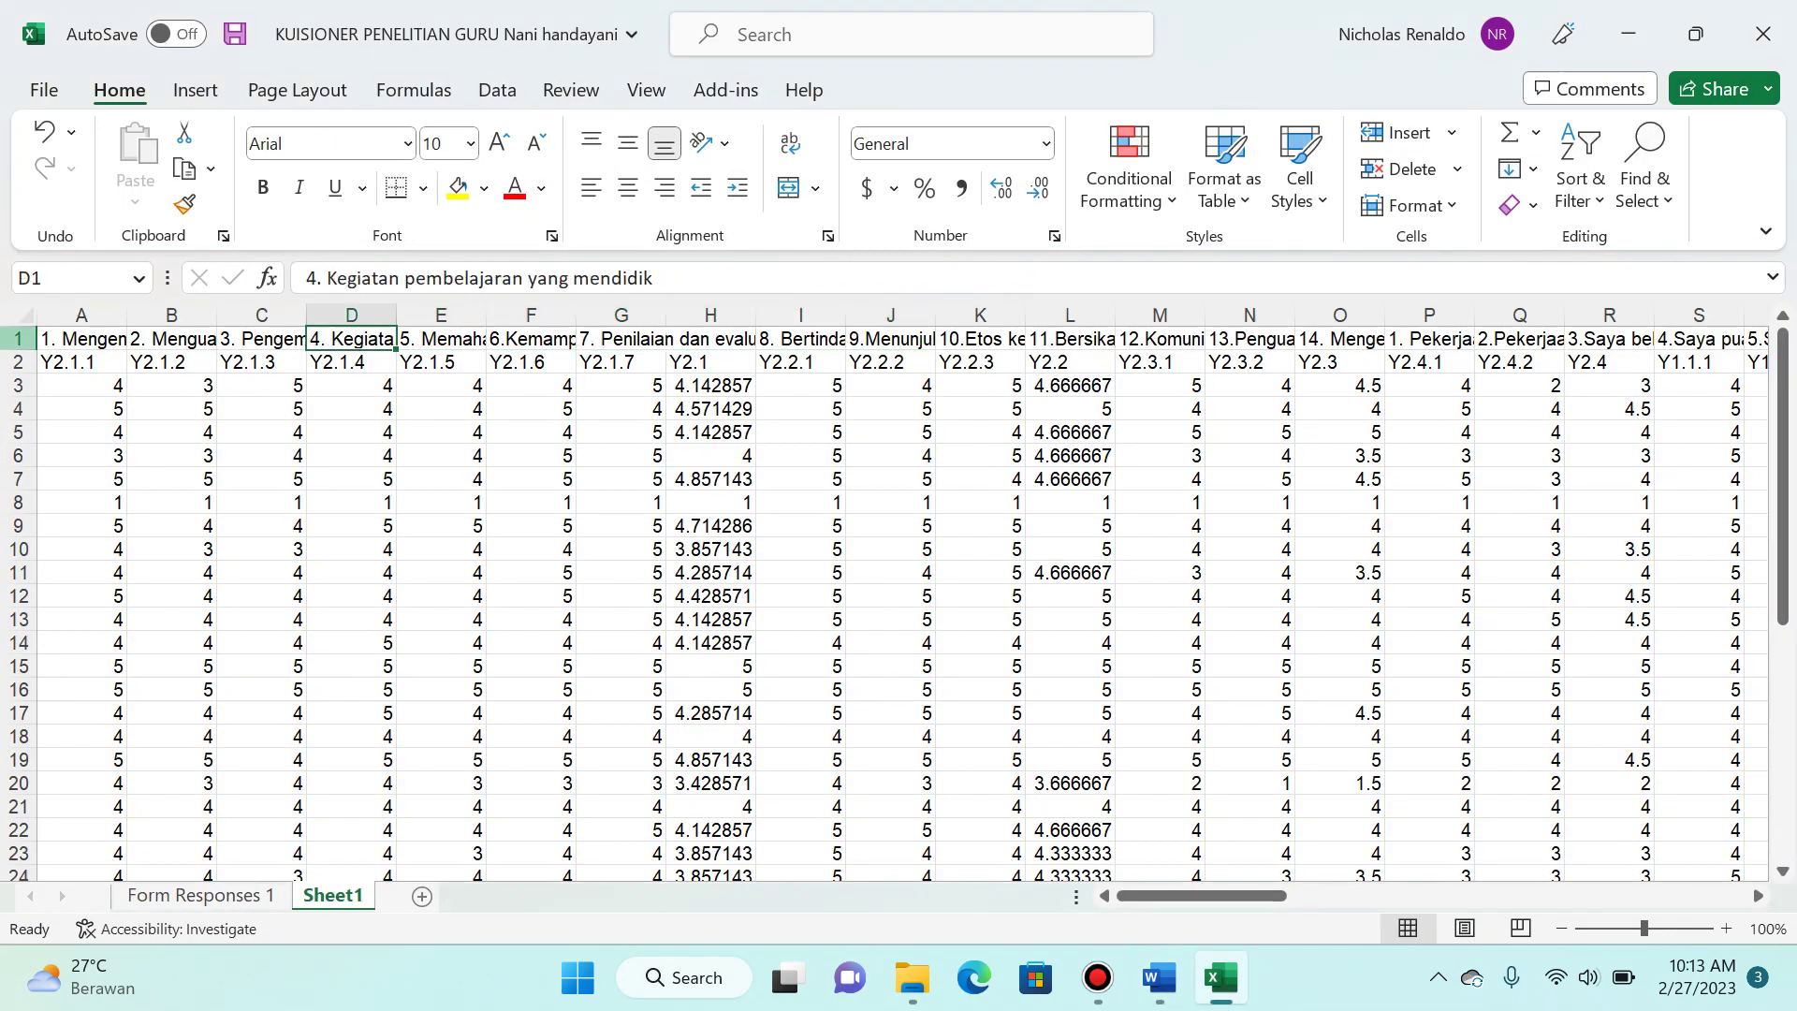
{"action": "key", "text": "Left"}
{"action": "key", "text": "Right"}
{"action": "key", "text": "Right"}
{"action": "key", "text": "Right"}
{"action": "key", "text": "Right"}
{"action": "key", "text": "Right"}
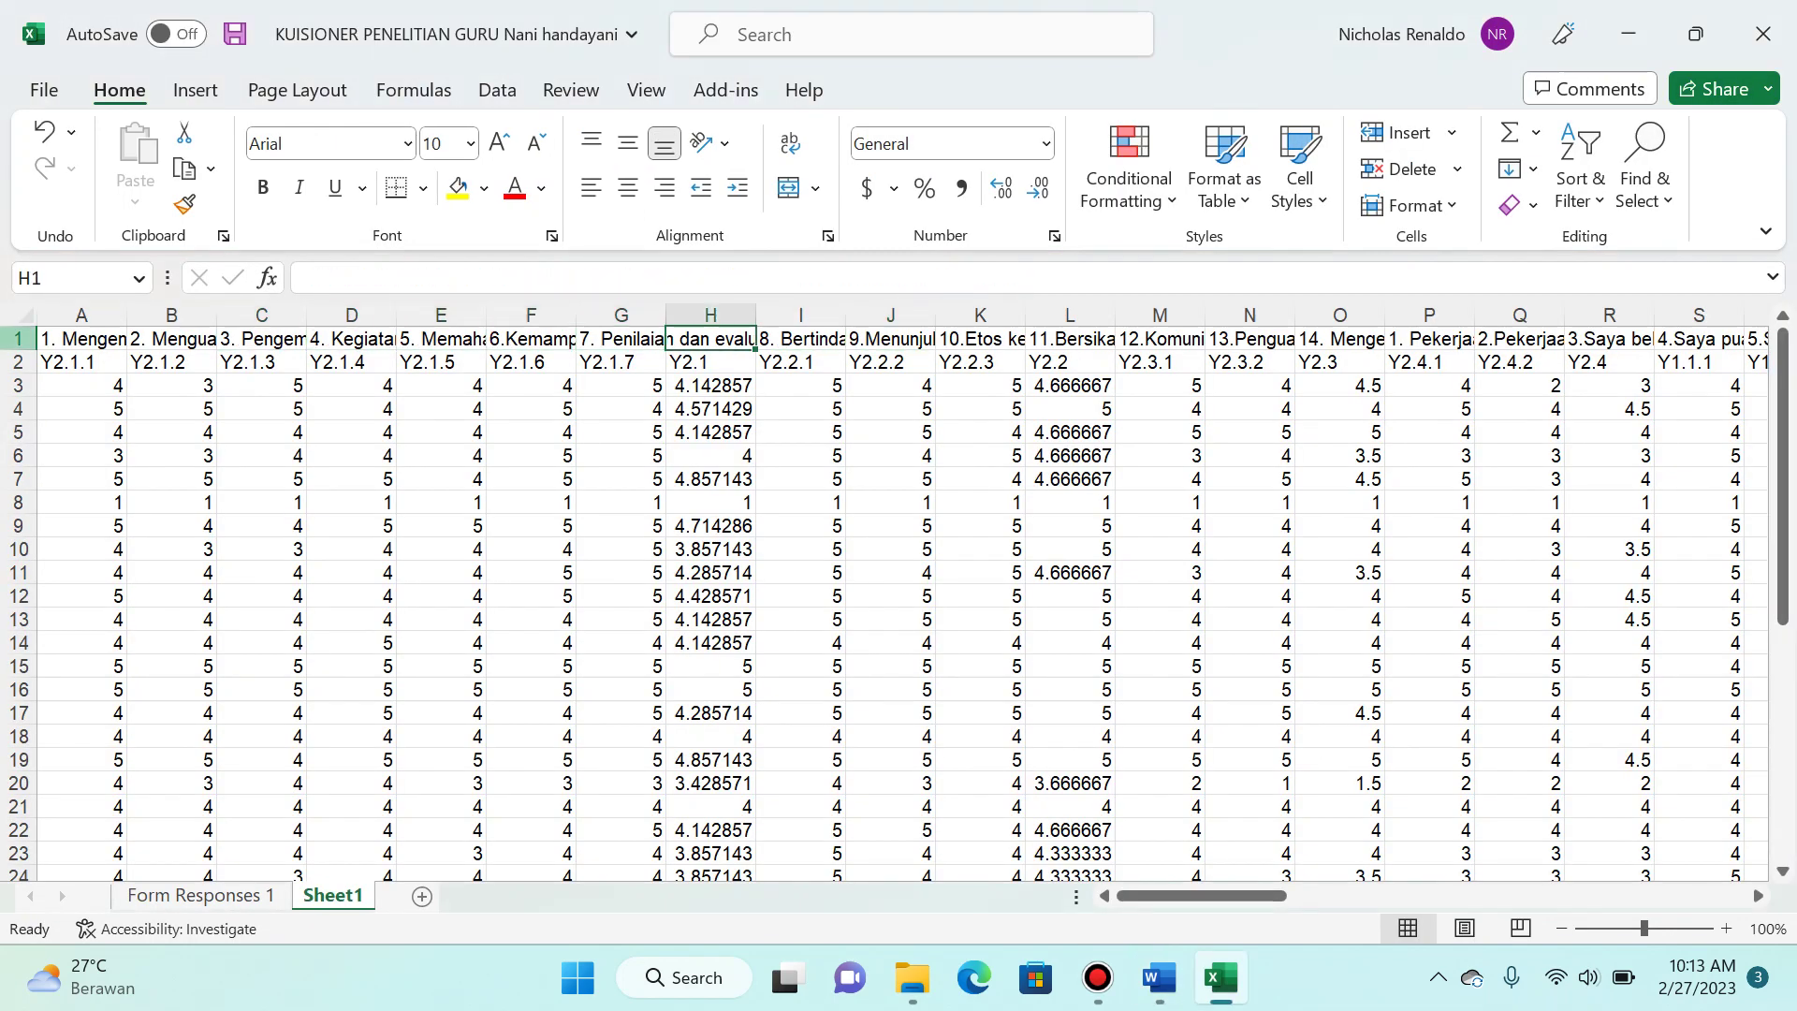
Step: Move the headings from "11.Bersikap inklusif" through the last one a column right to start at M1, above Y2.3.1
{"action": "key", "text": "Right"}
{"action": "key", "text": "Right"}
{"action": "key", "text": "Right"}
{"action": "key", "text": "Right"}
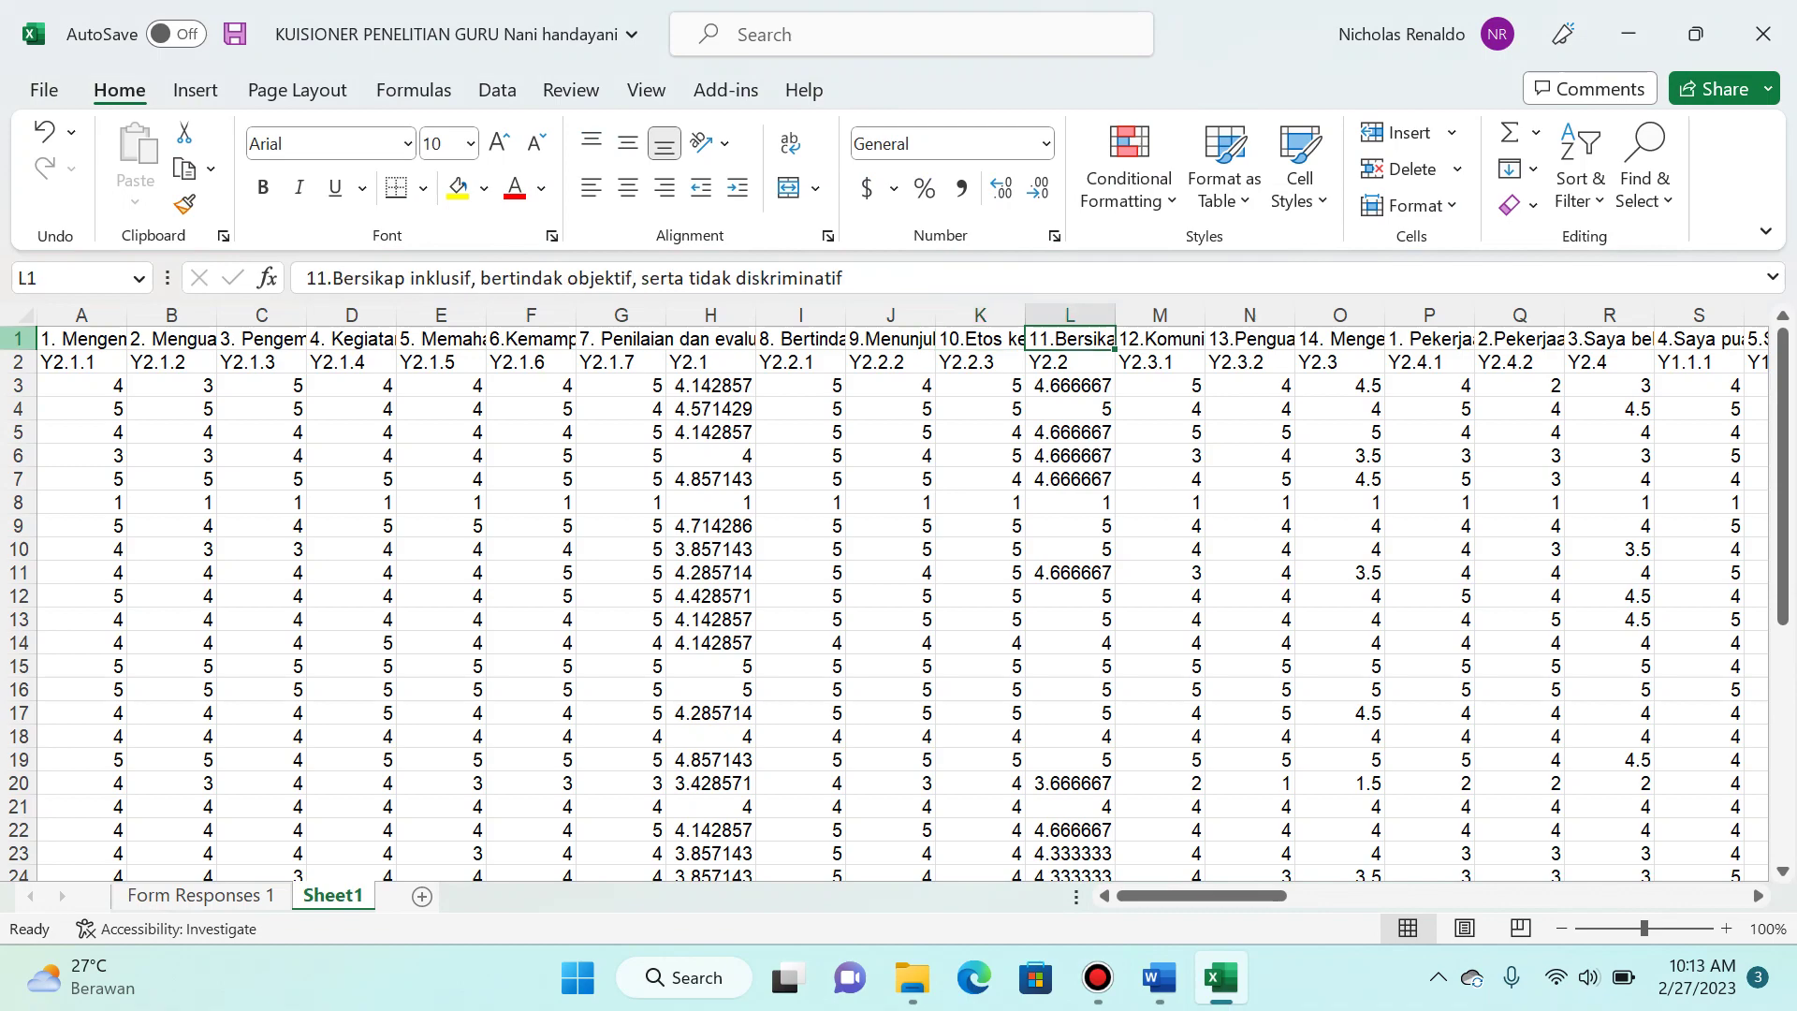
{"action": "key", "text": "ctrl+shift+Right"}
{"action": "key", "text": "ctrl+c"}
{"action": "key", "text": "Right"}
{"action": "key", "text": "Return"}
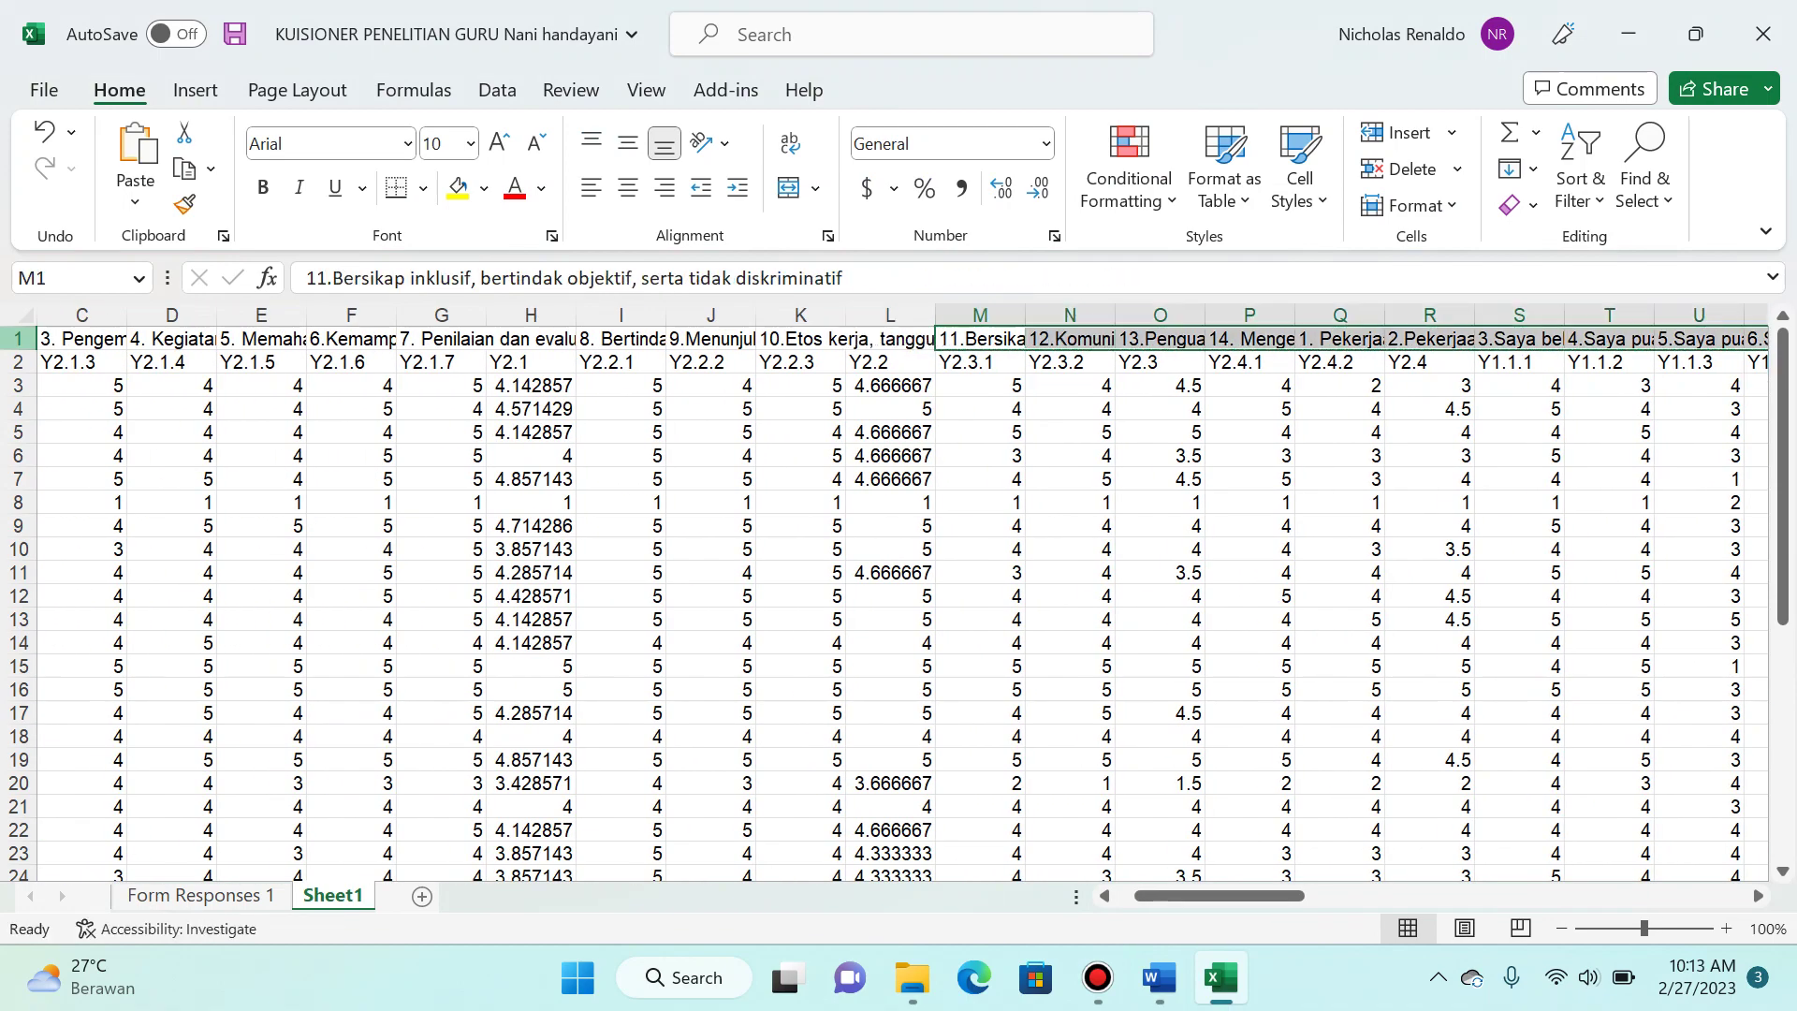
Step: Look up the Social dimension's items in the proposal's indicator table in Word and return to the Excel workbook
{"action": "key", "text": "alt+Tab"}
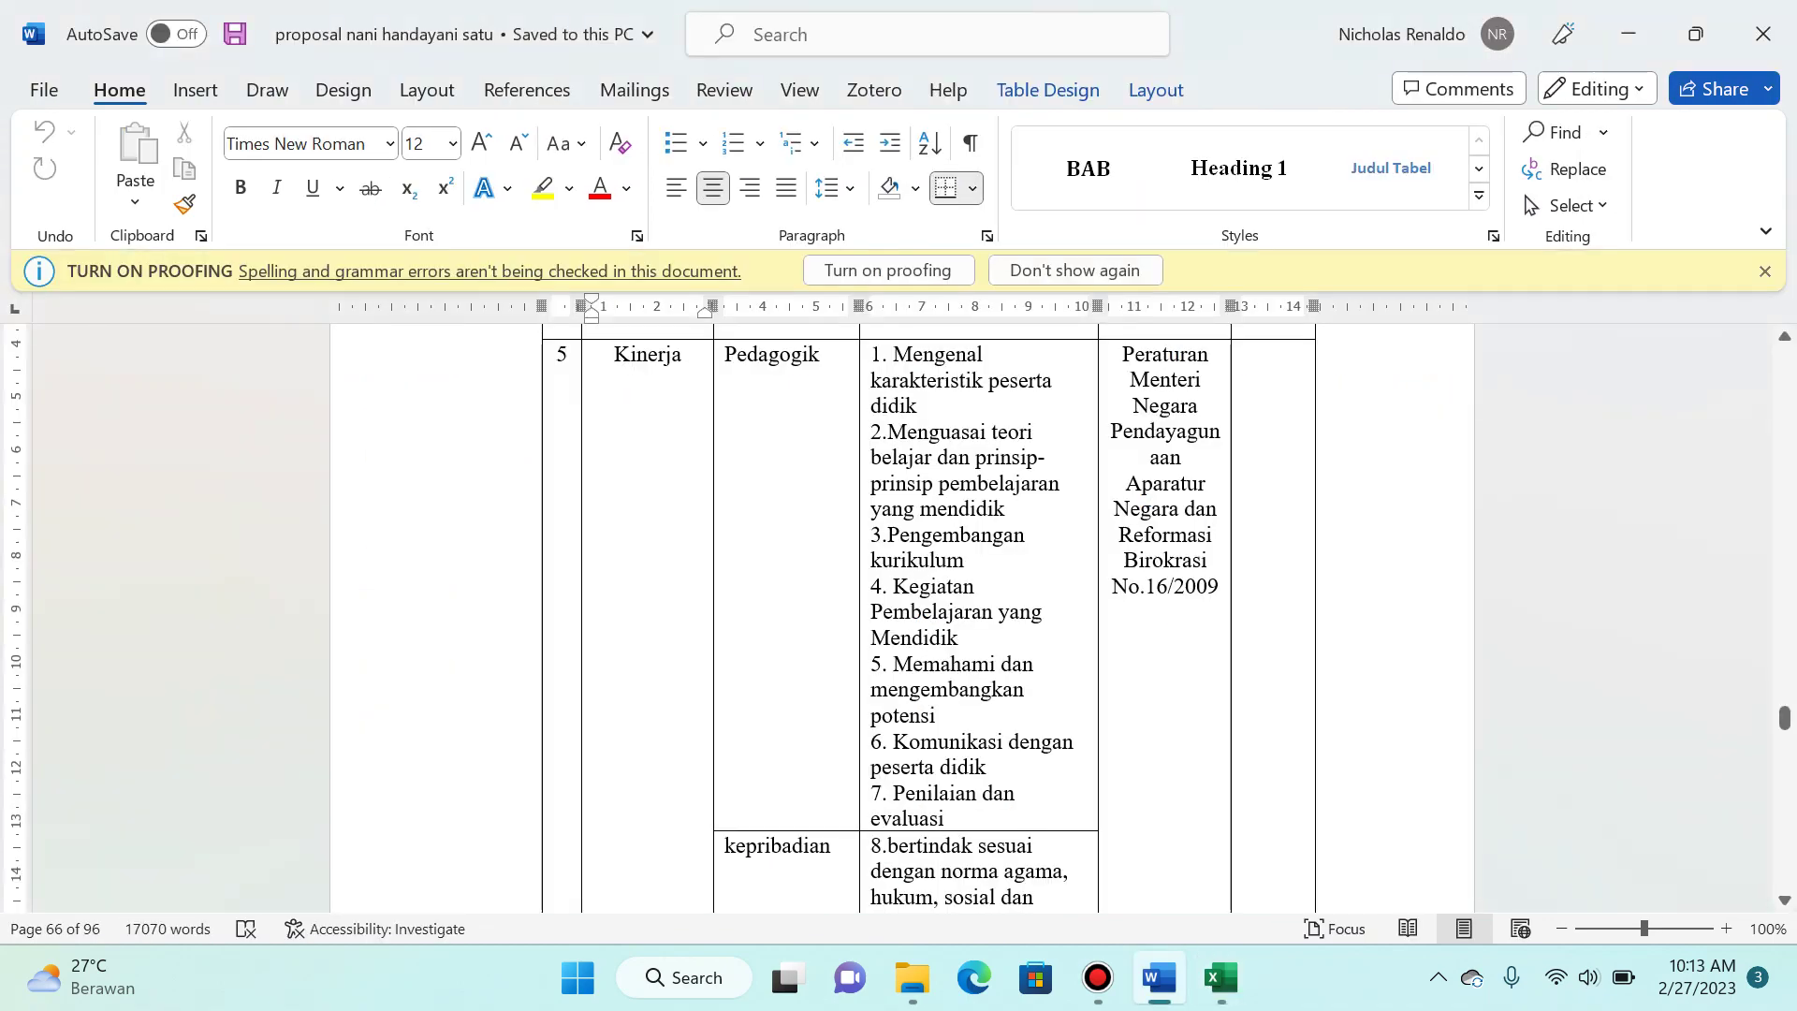
{"action": "scroll", "coordinate": [903, 618], "scroll_direction": "down", "scroll_amount": 13}
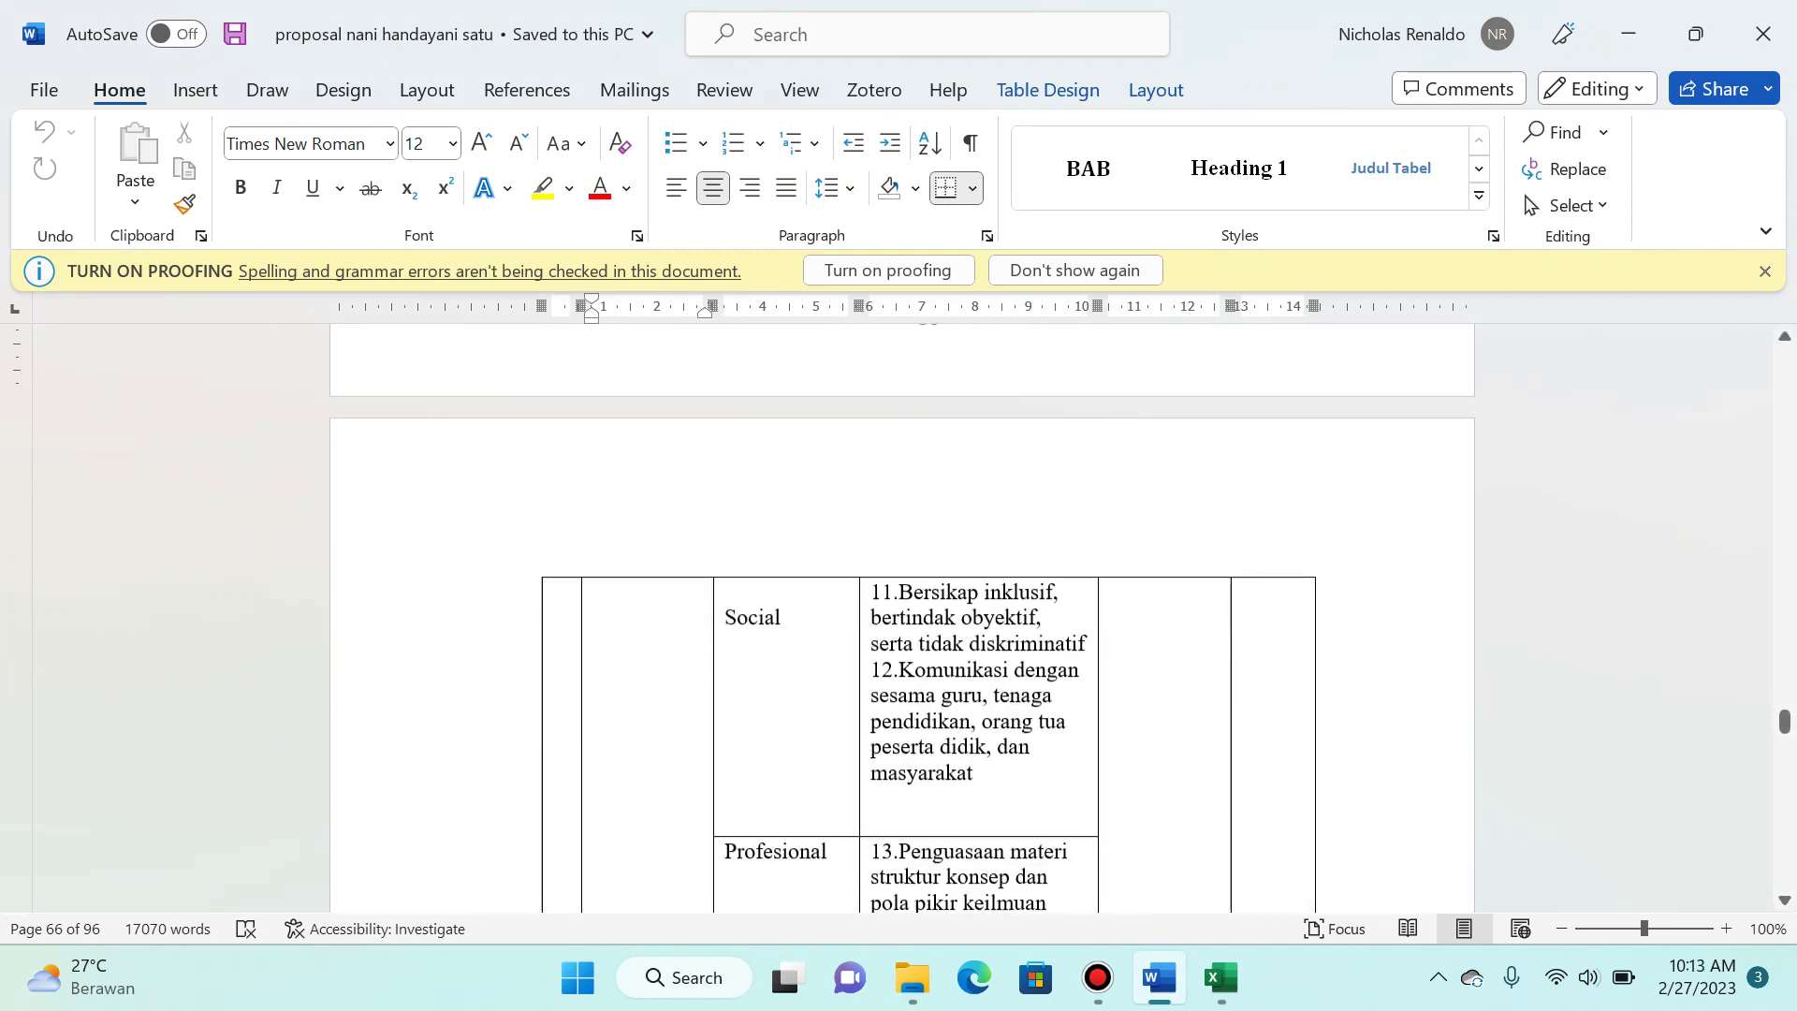
{"action": "key", "text": "alt+Tab"}
Step: Compare the headings of questions 8 to 12 in row 1 of Sheet1 with indicator codes Y2.2.1 to Y2.3.2
{"action": "left_click", "coordinate": [1070, 338]}
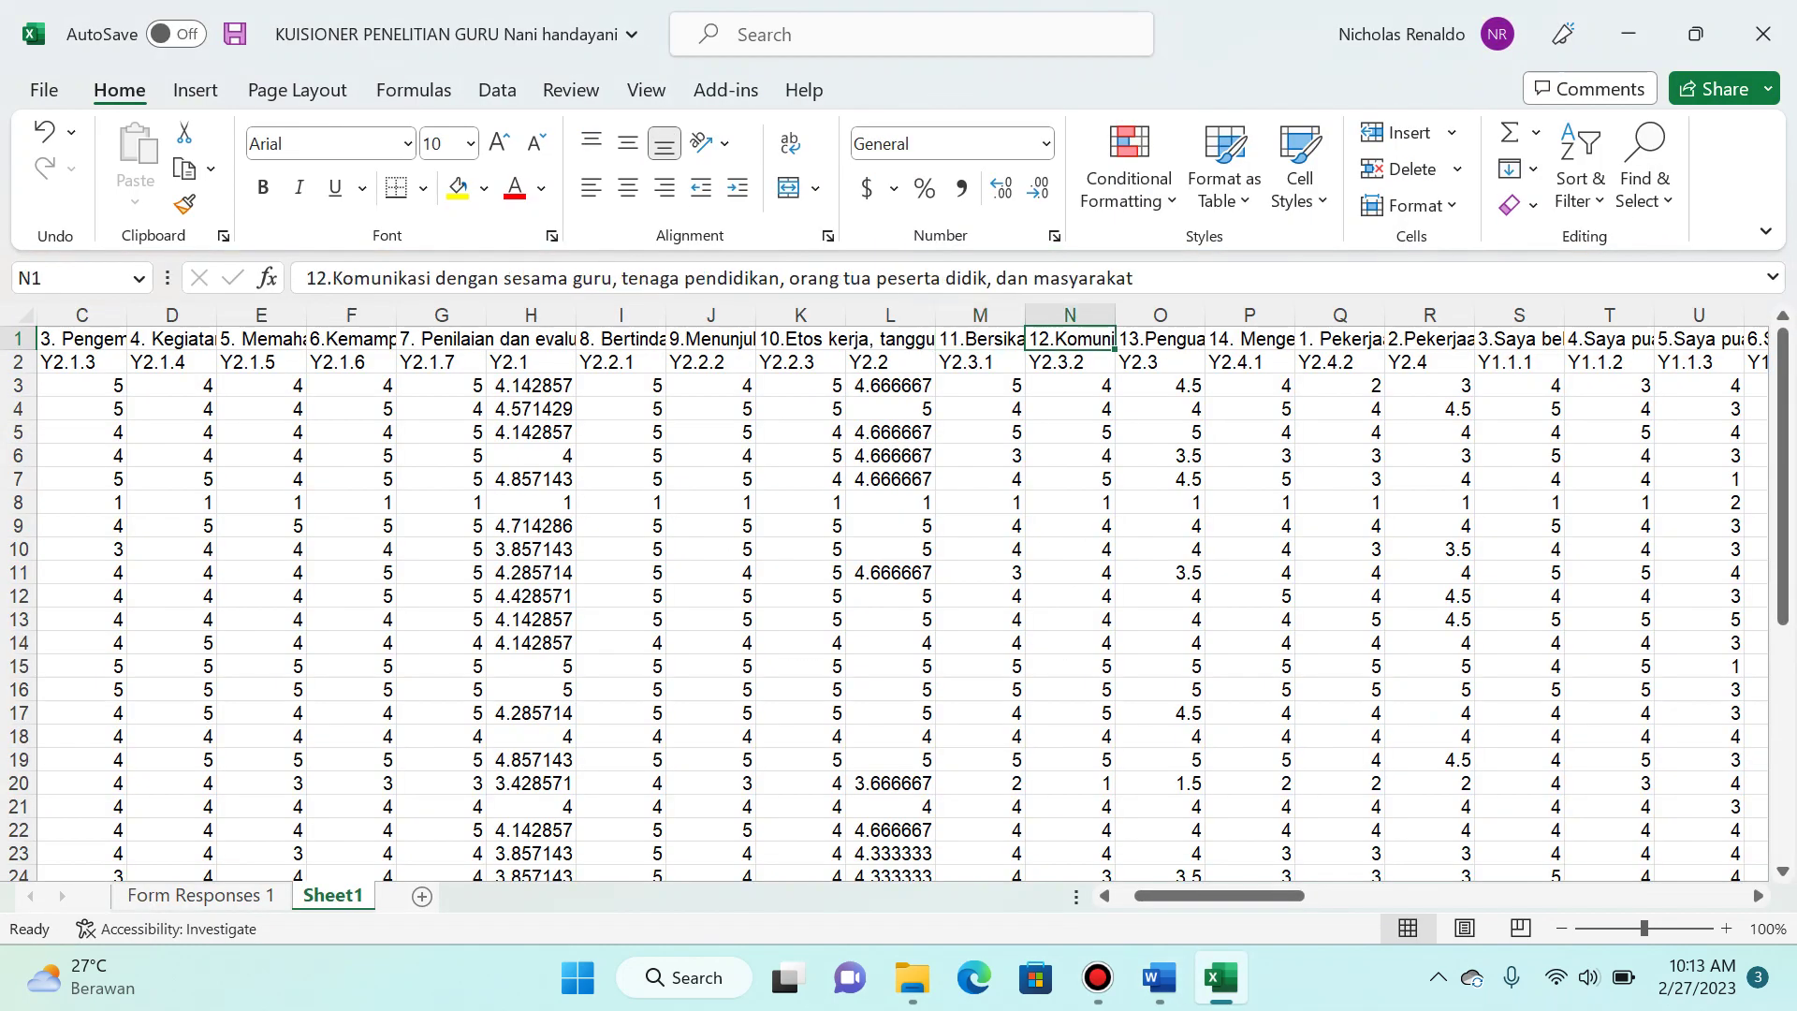
{"action": "key", "text": "Left"}
{"action": "key", "text": "Left"}
{"action": "key", "text": "Left"}
{"action": "key", "text": "Left"}
{"action": "key", "text": "Left"}
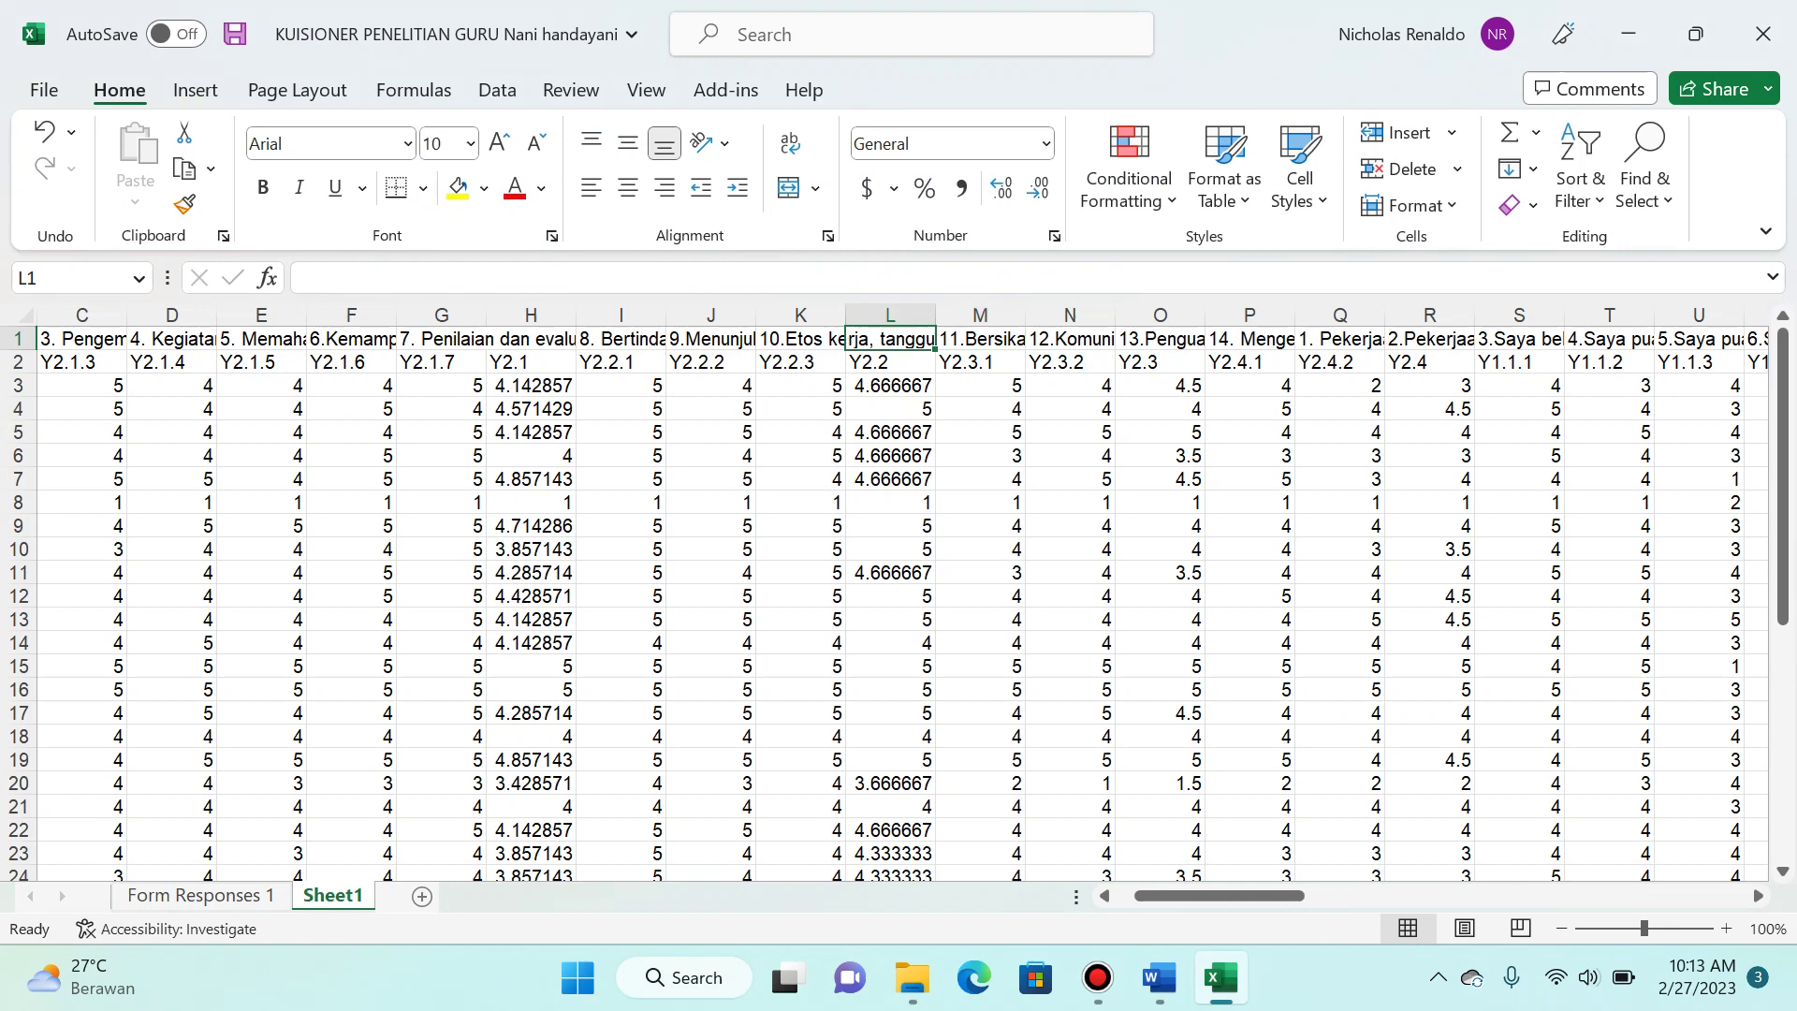
{"action": "key", "text": "Left"}
{"action": "key", "text": "Right"}
{"action": "key", "text": "Right"}
{"action": "key", "text": "Right"}
{"action": "key", "text": "Right"}
{"action": "key", "text": "Right"}
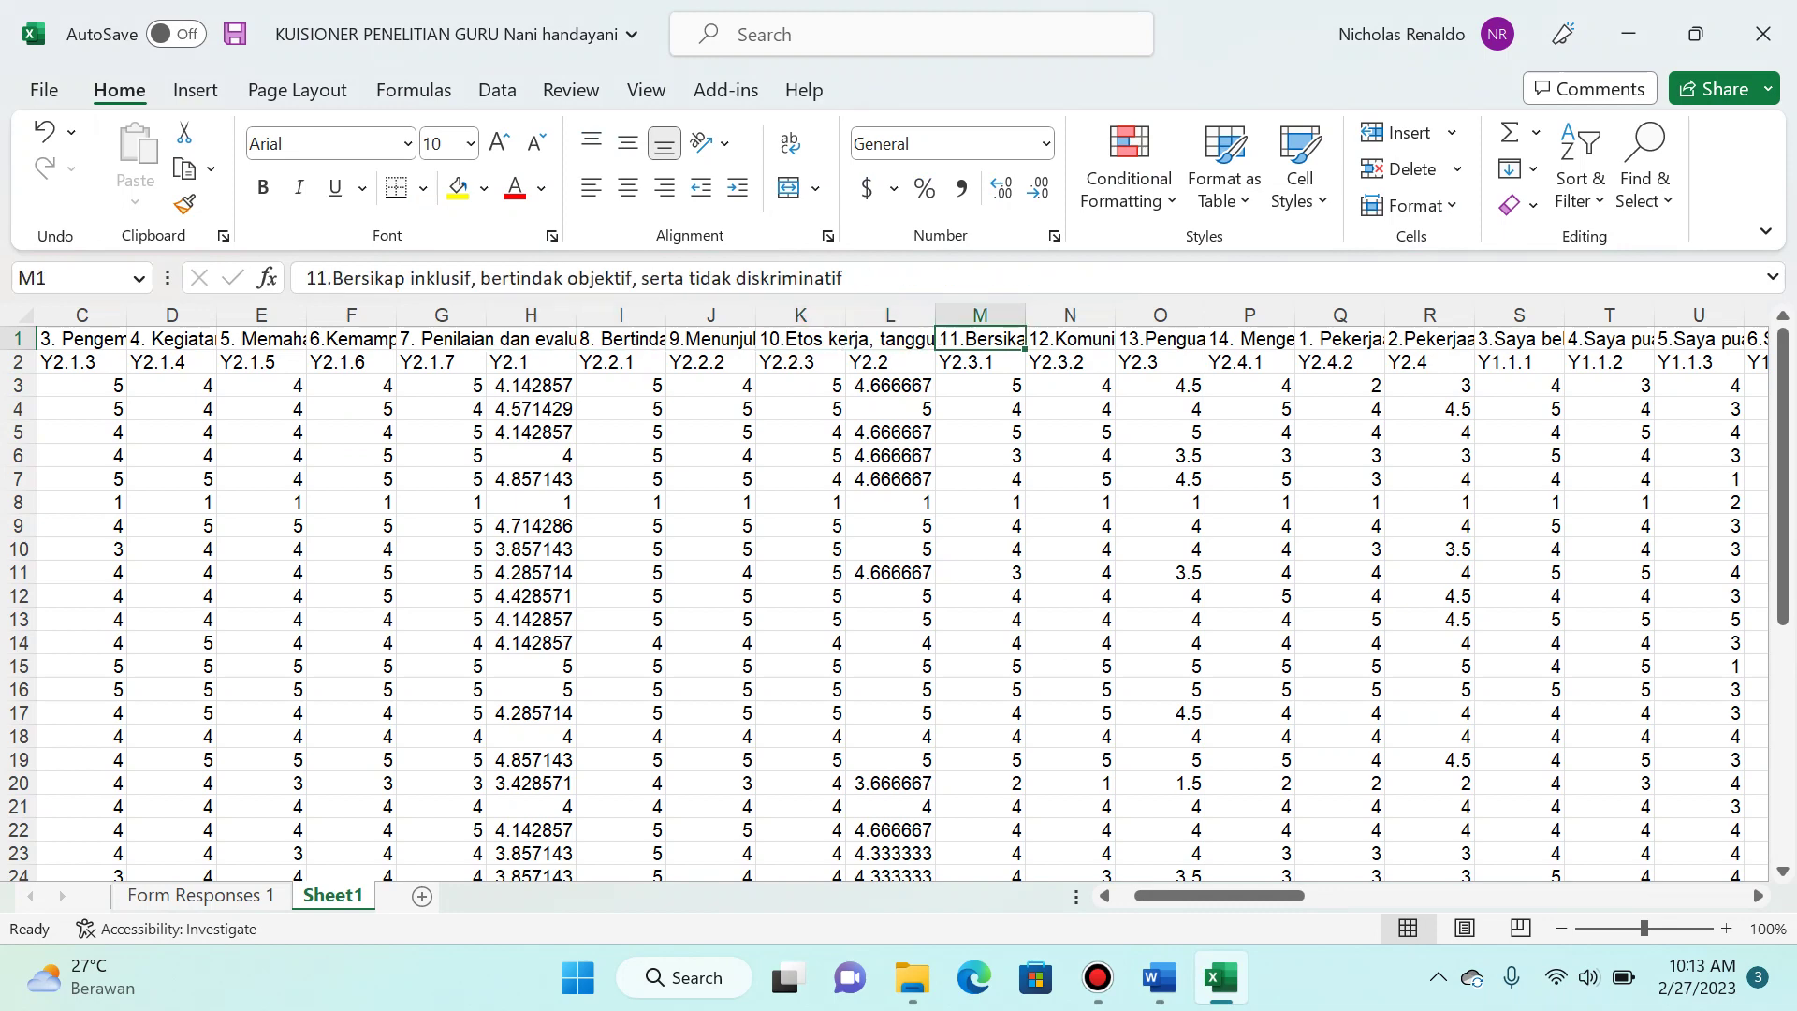
Step: Move the headings from question 13 through the last one a column right to start at P1, above Y2.4.1
{"action": "key", "text": "Right"}
{"action": "key", "text": "Right"}
{"action": "key", "text": "ctrl+shift+Right"}
{"action": "key", "text": "ctrl+c"}
{"action": "key", "text": "Right"}
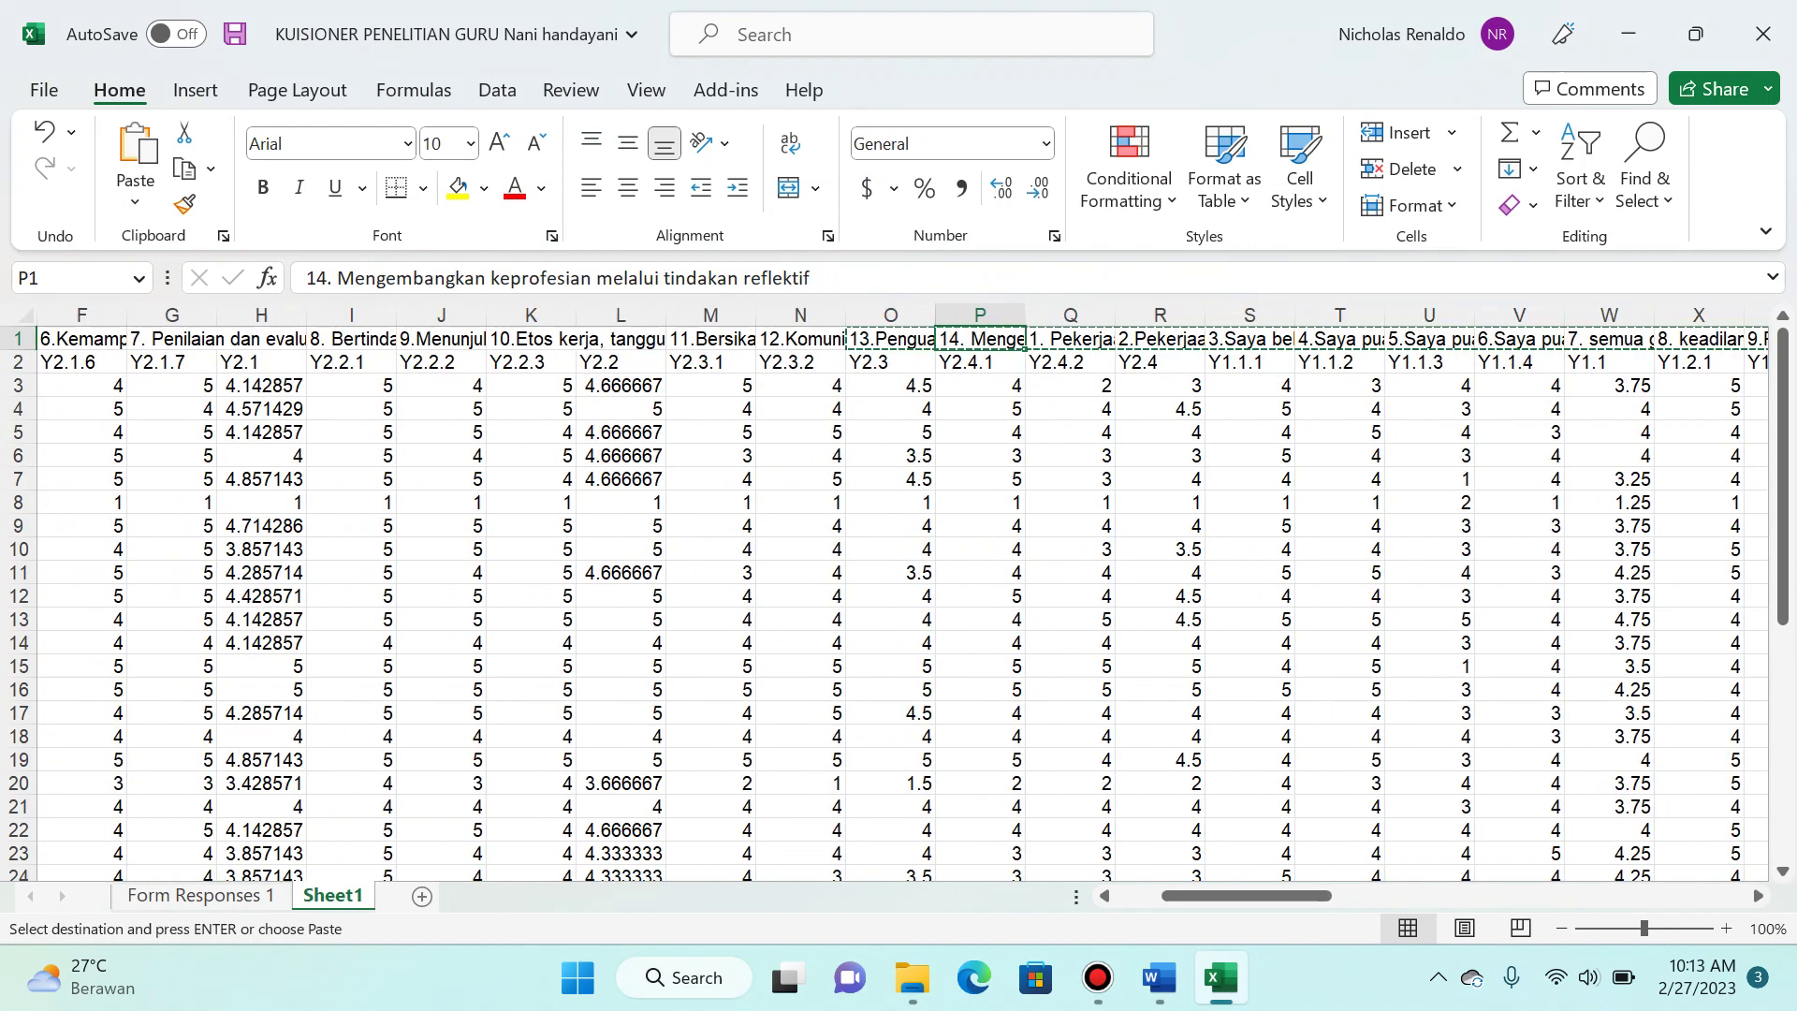
{"action": "key", "text": "Return"}
Step: Check the question 12 heading above Y2.3.2 against the Social and Profesional items in the Word proposal and return to Excel
{"action": "key", "text": "Left"}
{"action": "key", "text": "Left"}
{"action": "key", "text": "alt+Tab"}
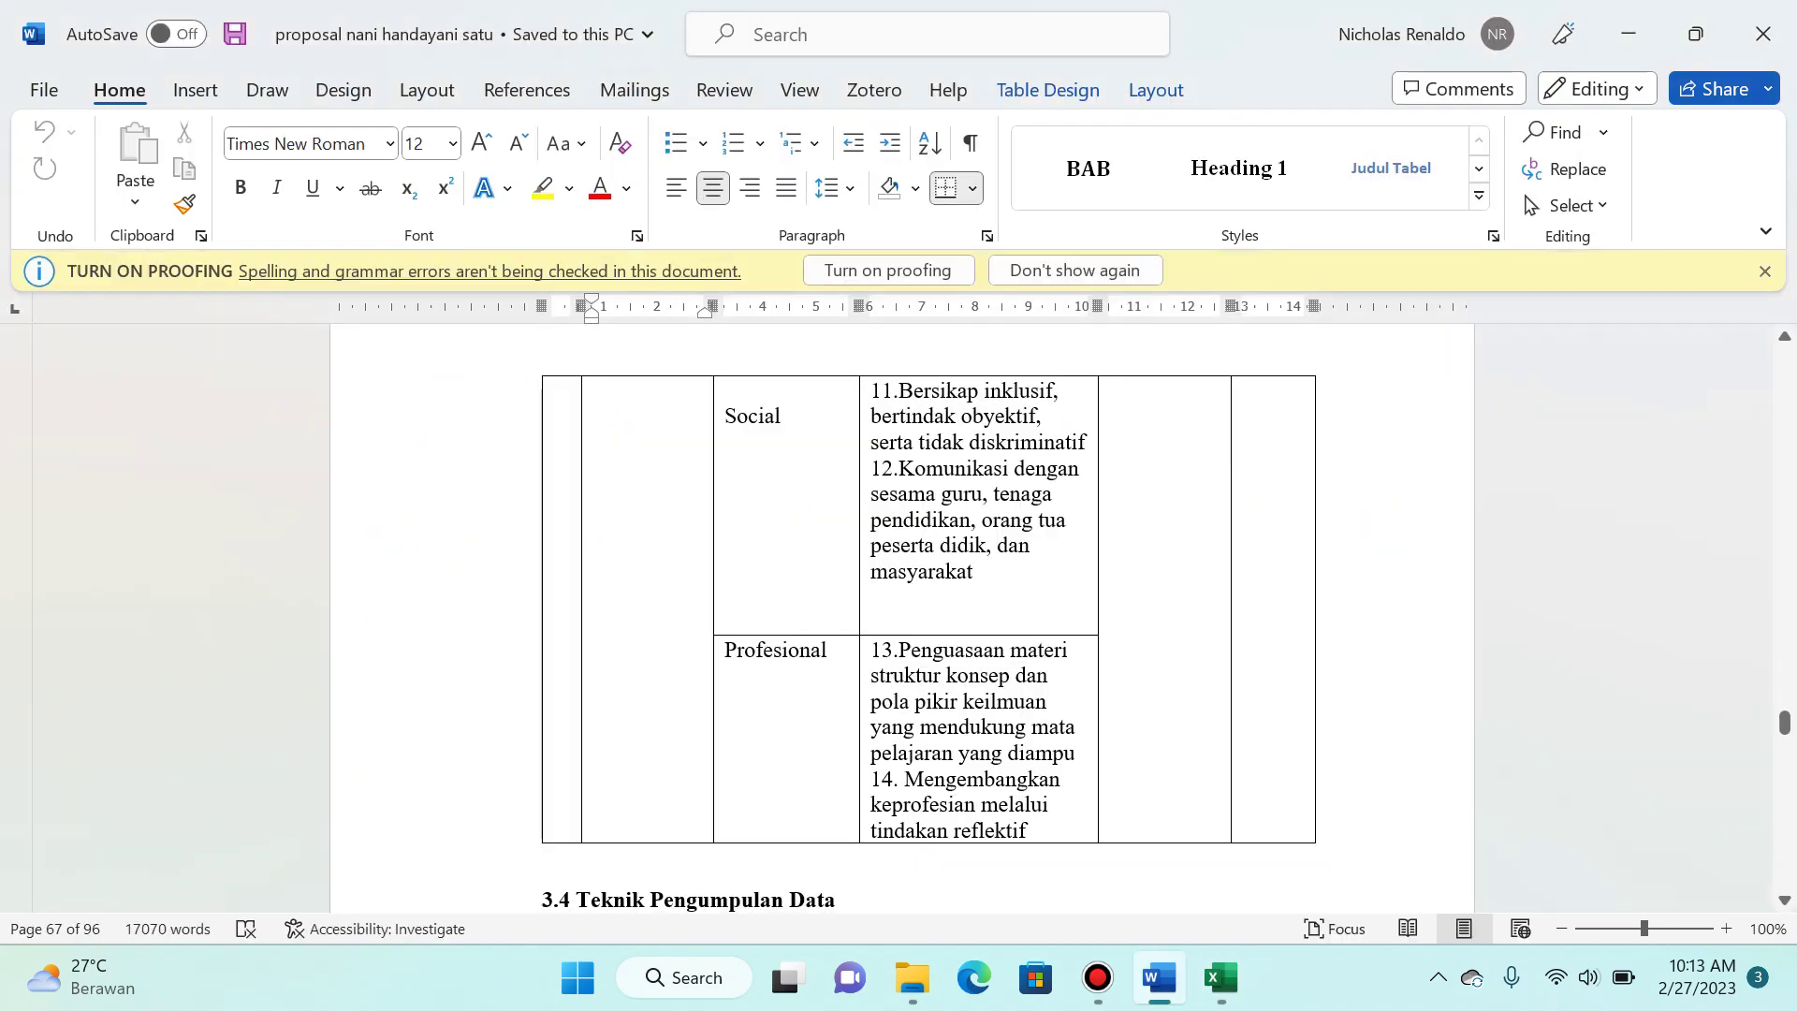
{"action": "key", "text": "alt+Tab"}
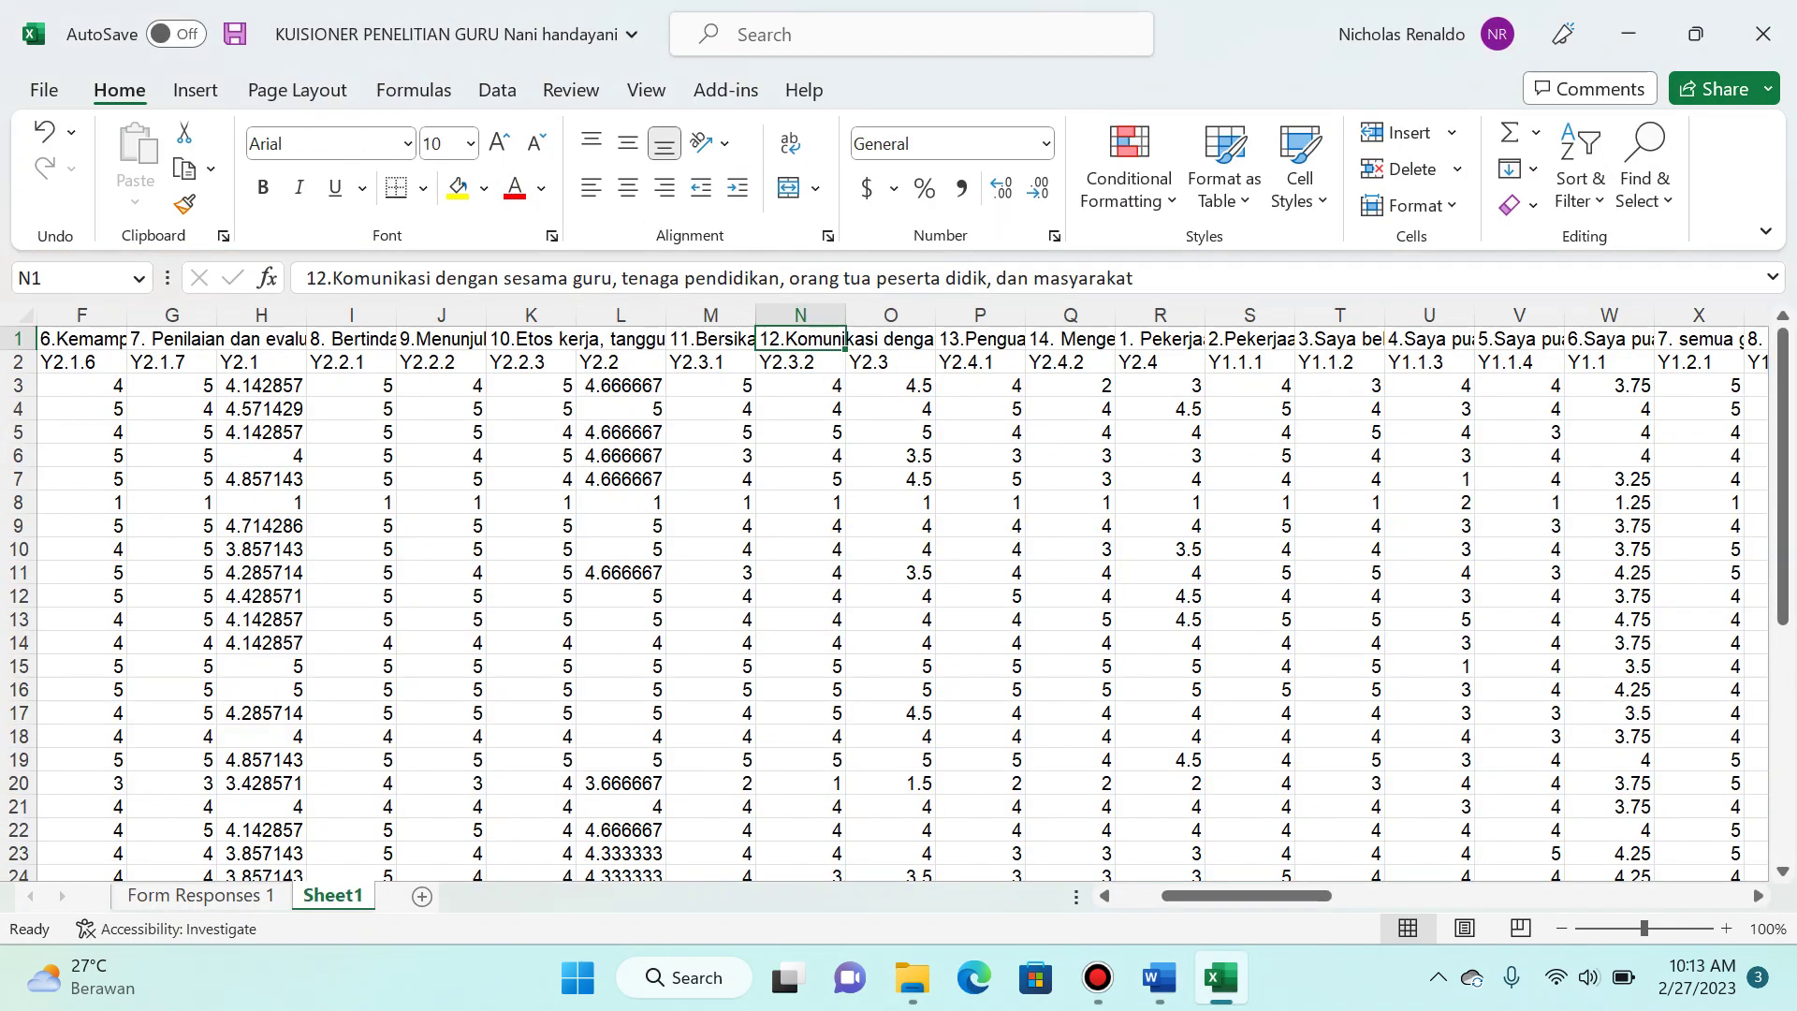
{"action": "key", "text": "Down"}
{"action": "key", "text": "Up"}
{"action": "key", "text": "alt+Tab"}
{"action": "key", "text": "alt+Tab"}
Step: Move the headings from "1. Pekerjaan rutin" through the last one a column right to start at S1, above Y1.1.1
{"action": "key", "text": "Right"}
{"action": "key", "text": "Right"}
{"action": "key", "text": "Right"}
{"action": "key", "text": "Right"}
{"action": "key", "text": "ctrl+shift+Right"}
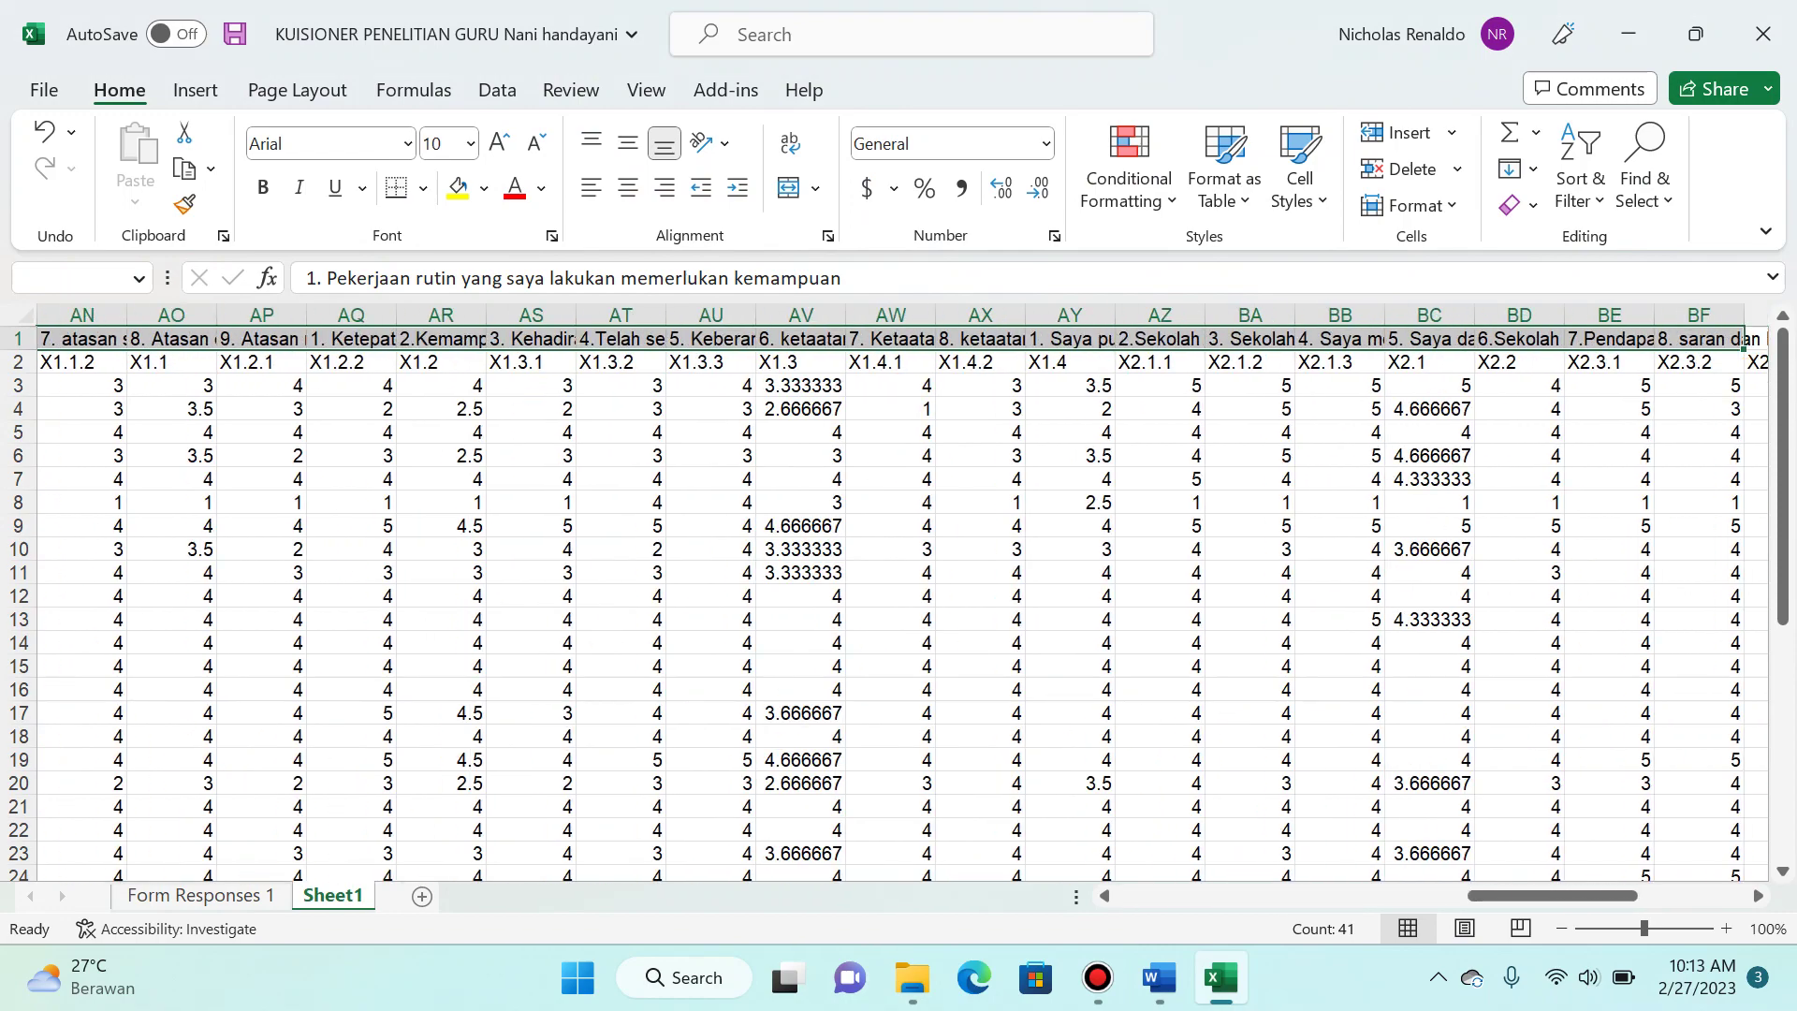
{"action": "key", "text": "ctrl+c"}
{"action": "key", "text": "Right"}
{"action": "key", "text": "Escape"}
{"action": "key", "text": "Left"}
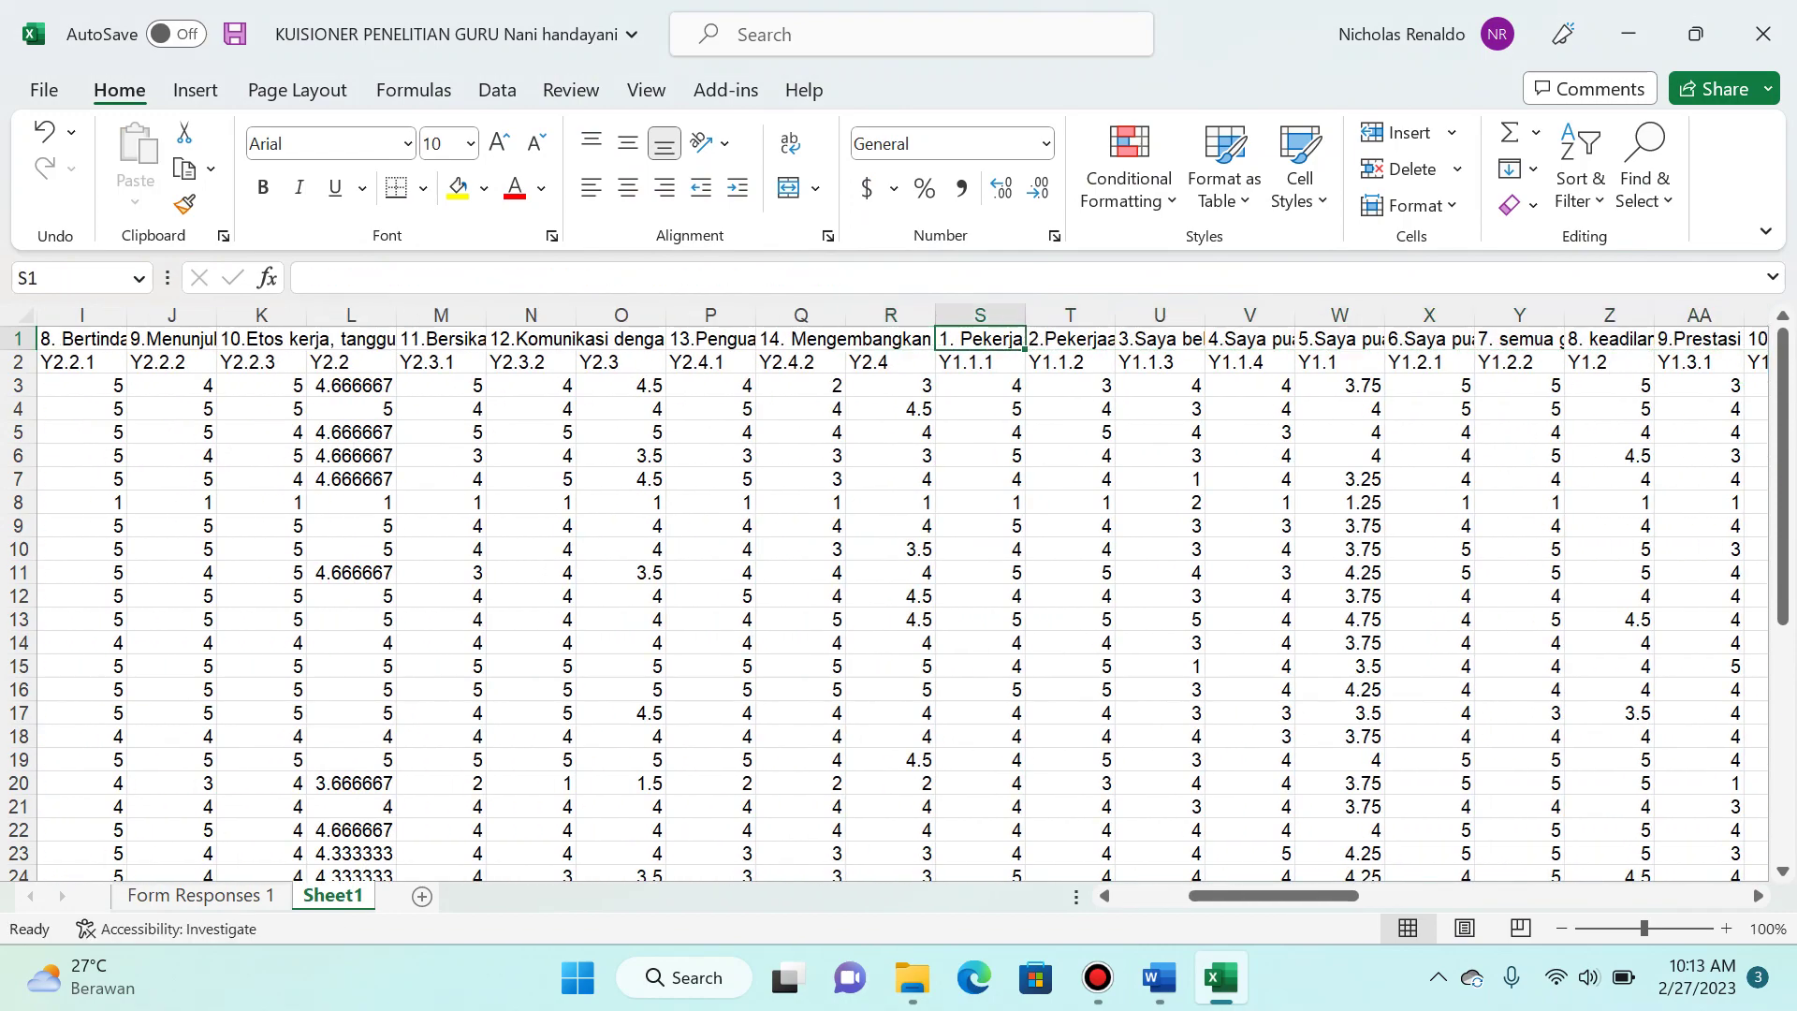
Step: Switch to the Word proposal and look up the Work It Self items of the Kepuasan variable in the indicator table
{"action": "key", "text": "alt+Tab"}
{"action": "scroll", "coordinate": [903, 562], "scroll_direction": "up", "scroll_amount": 5}
{"action": "scroll", "coordinate": [903, 618], "scroll_direction": "up", "scroll_amount": 20}
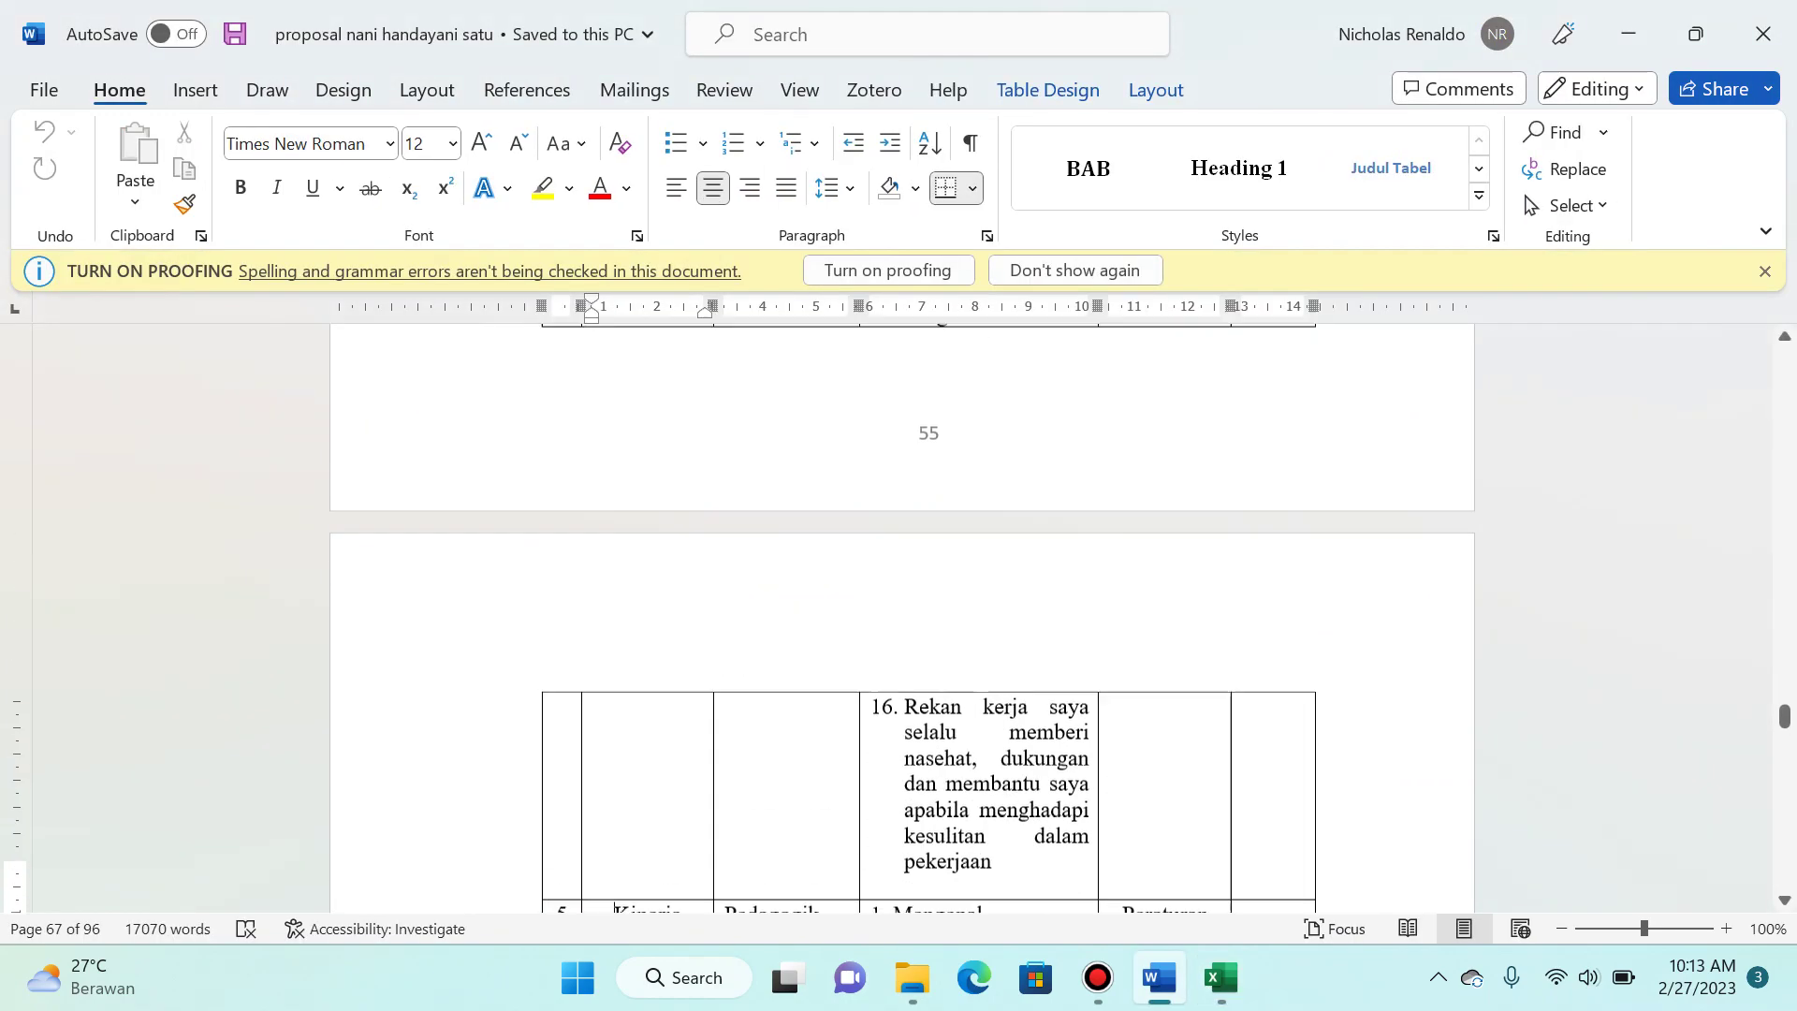
{"action": "scroll", "coordinate": [902, 618], "scroll_direction": "up", "scroll_amount": 10}
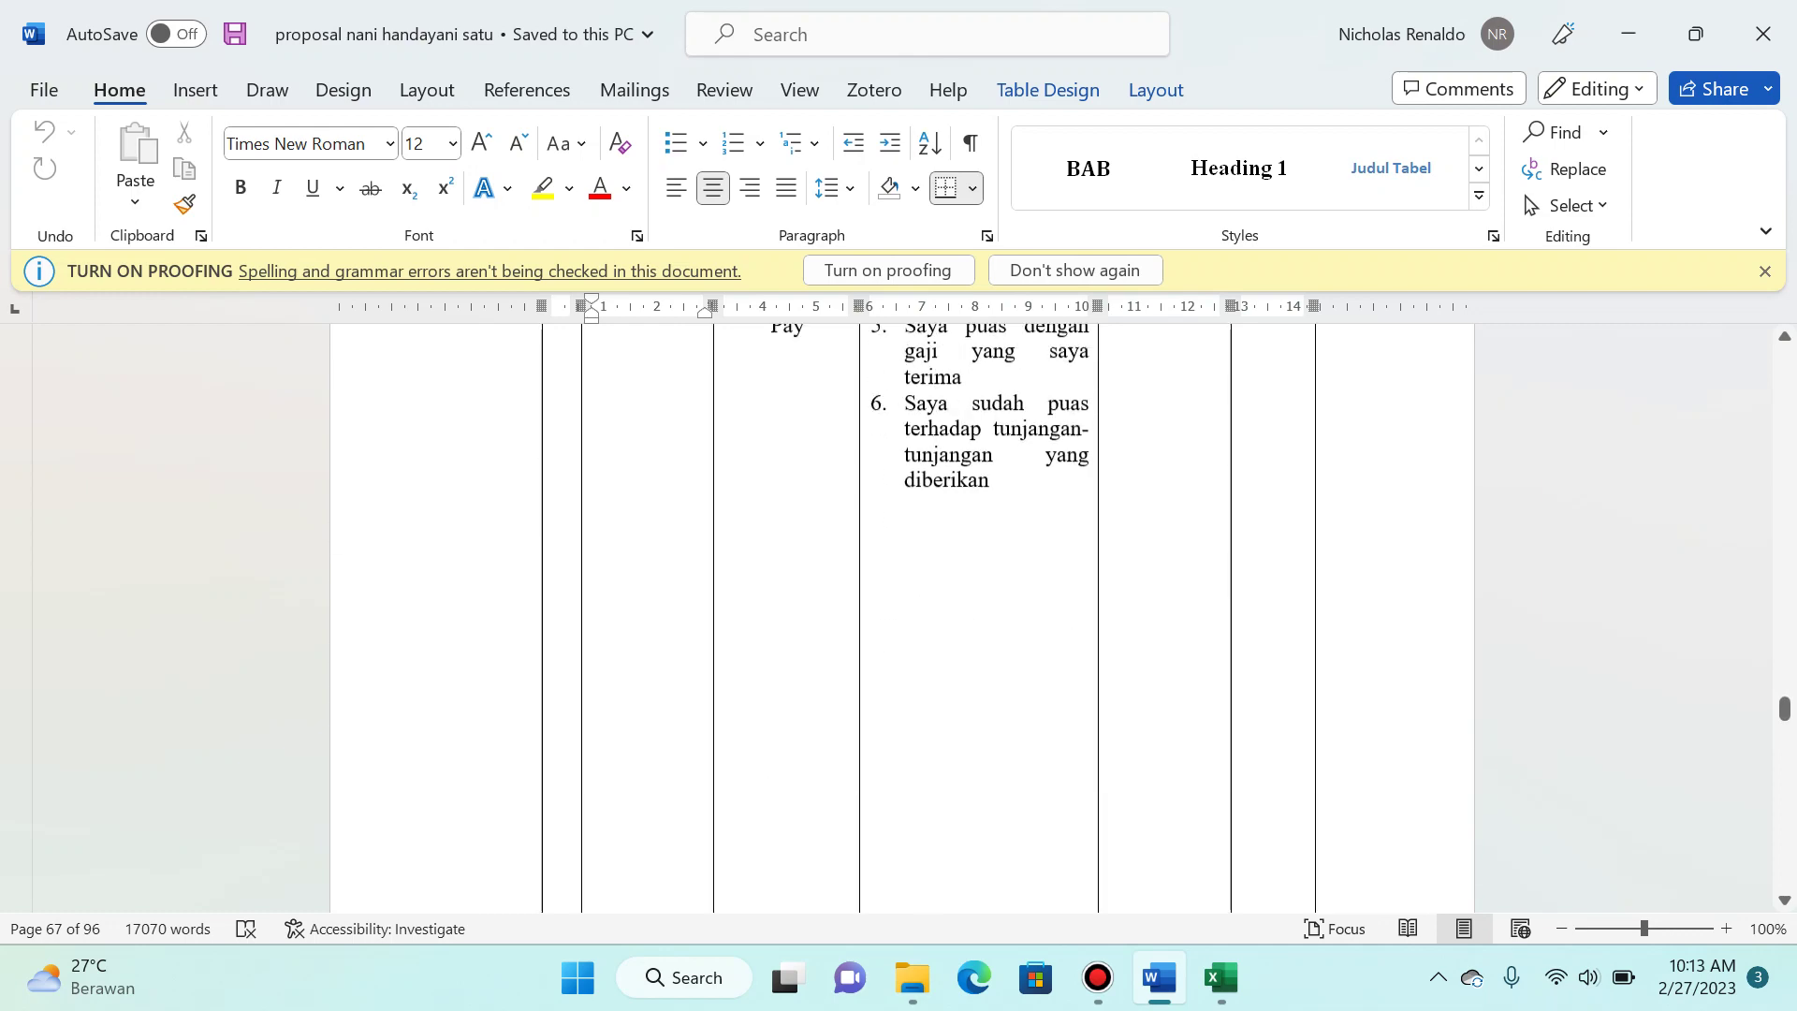
{"action": "scroll", "coordinate": [902, 618], "scroll_direction": "down", "scroll_amount": 2}
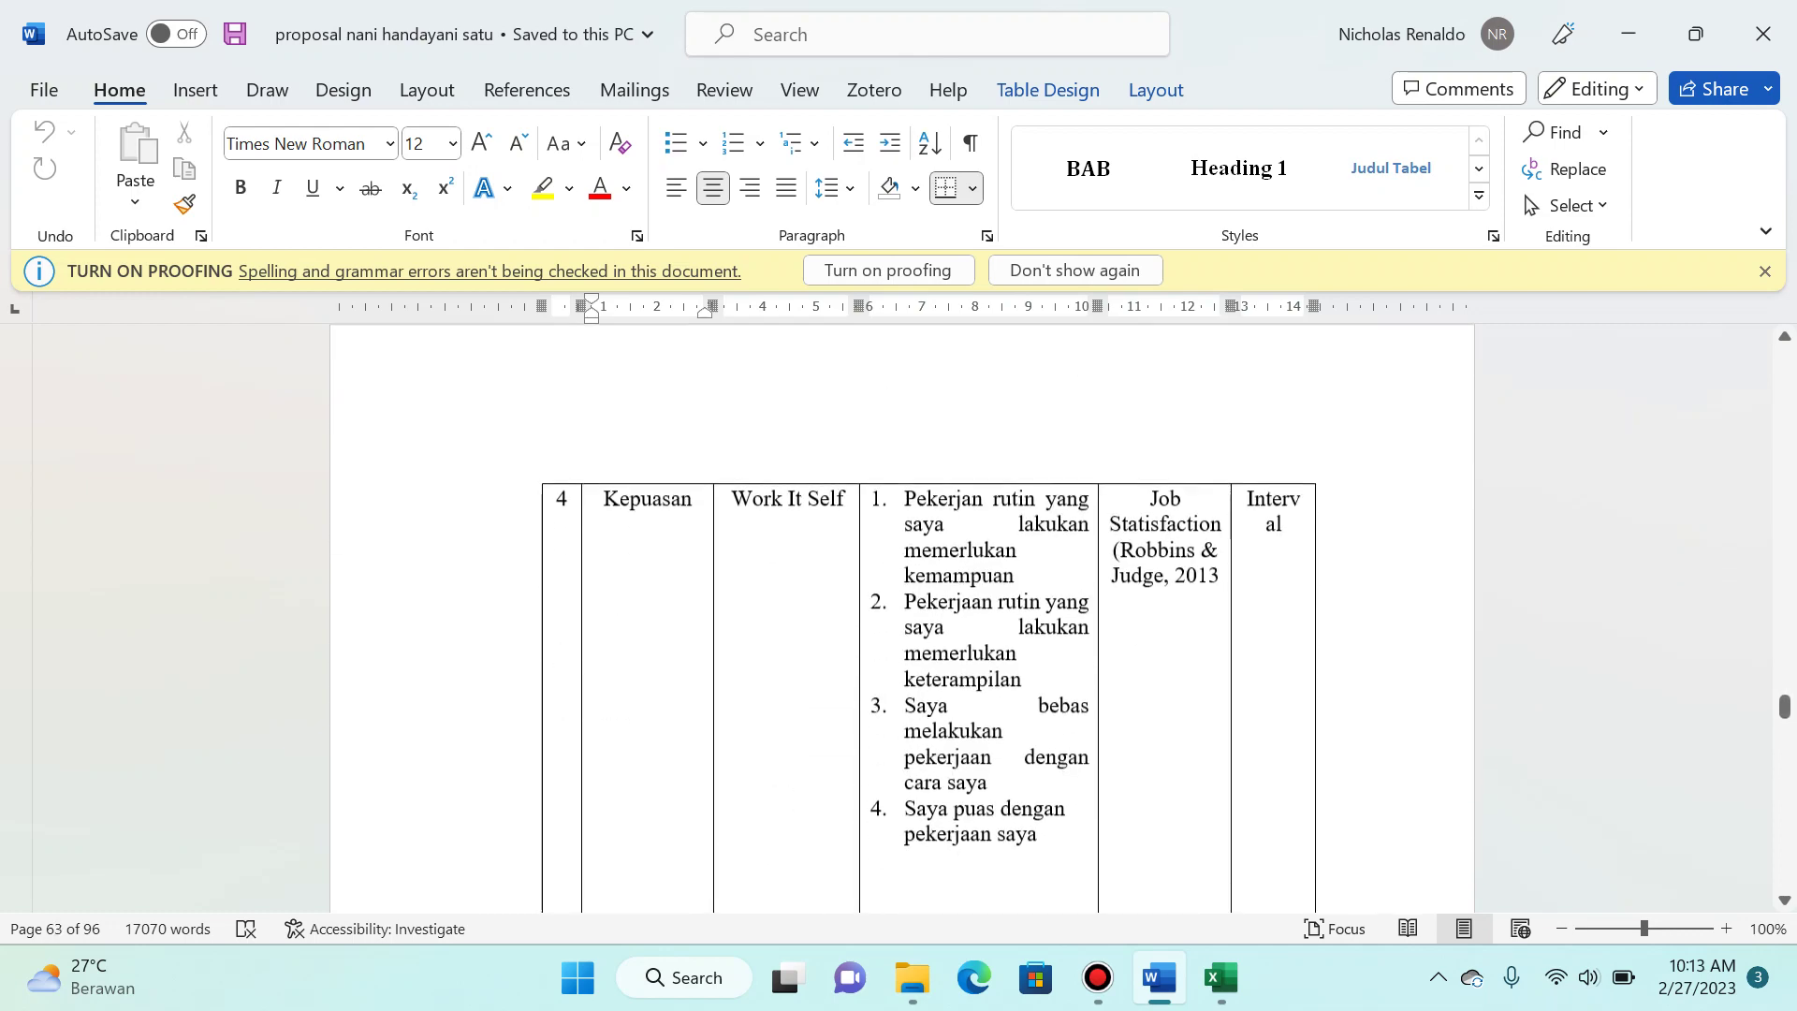
Step: Compare the Kepuasan question headings above Y1.1.2 and Y1.1.3 in Excel with the Work It Self items in Word
{"action": "key", "text": "alt+Tab"}
{"action": "left_click", "coordinate": [1070, 338]}
{"action": "key", "text": "alt+Tab"}
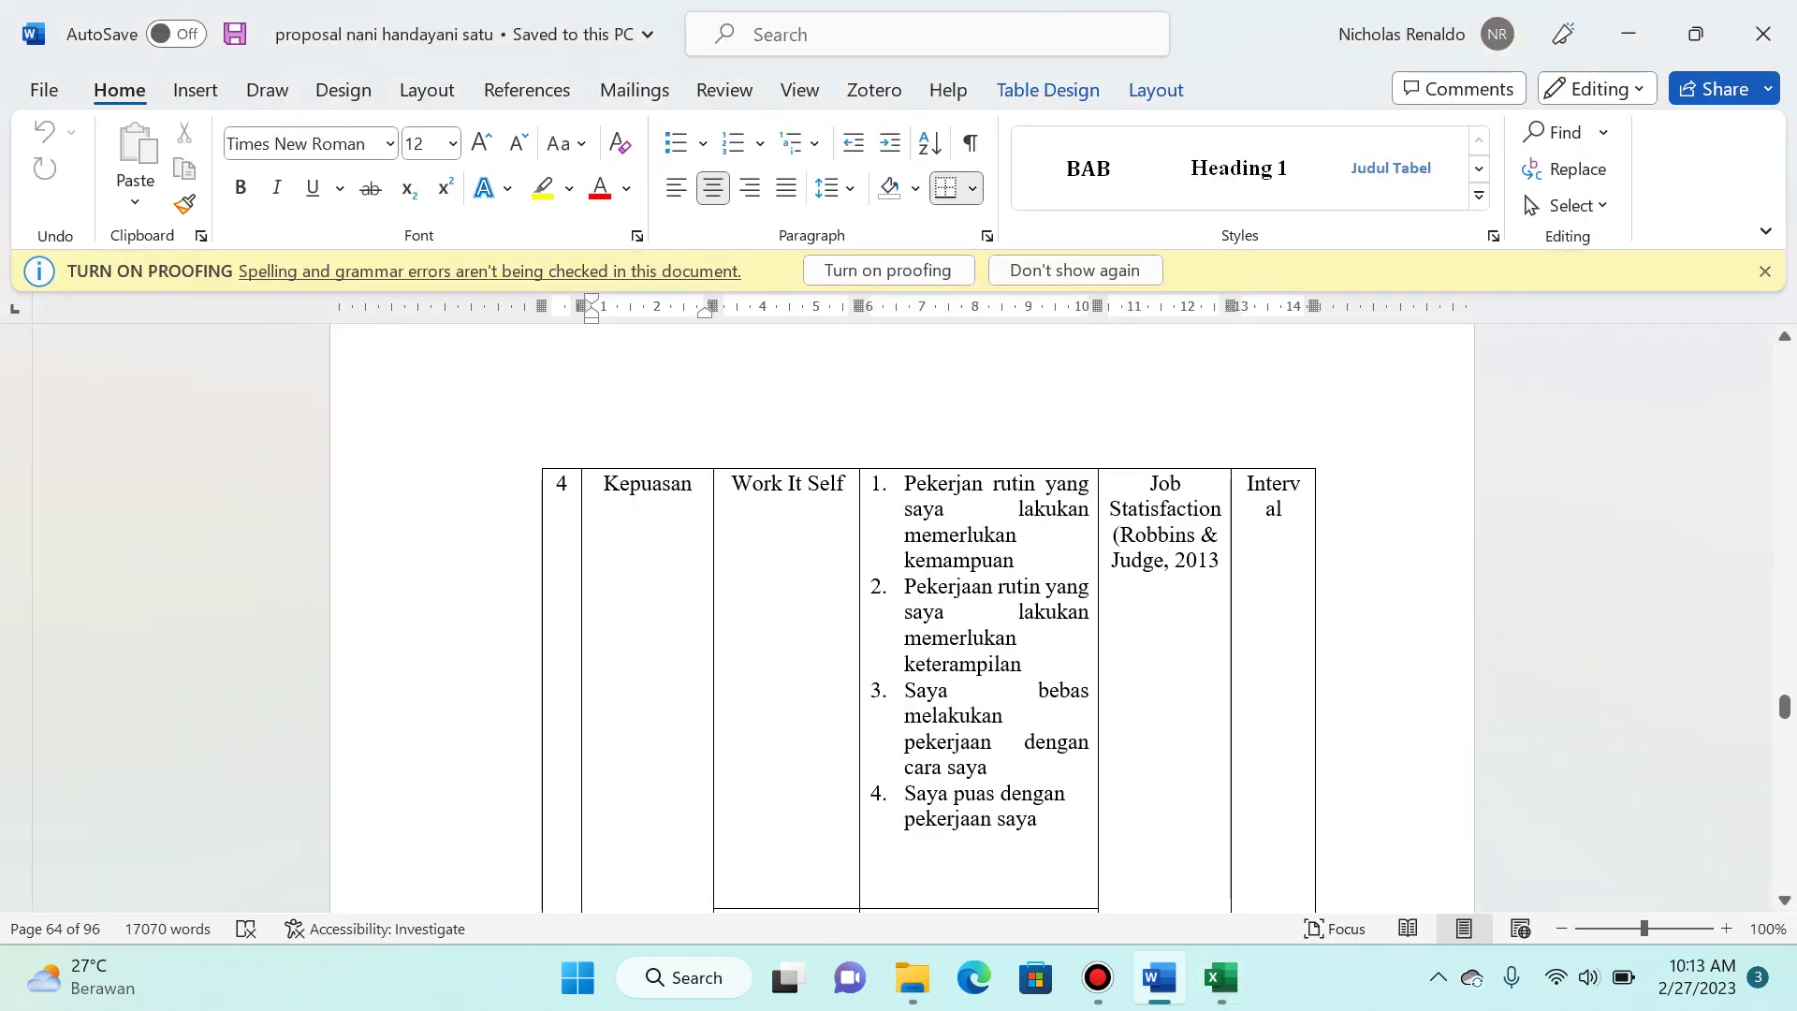
{"action": "key", "text": "alt+Tab"}
{"action": "left_click", "coordinate": [1159, 338]}
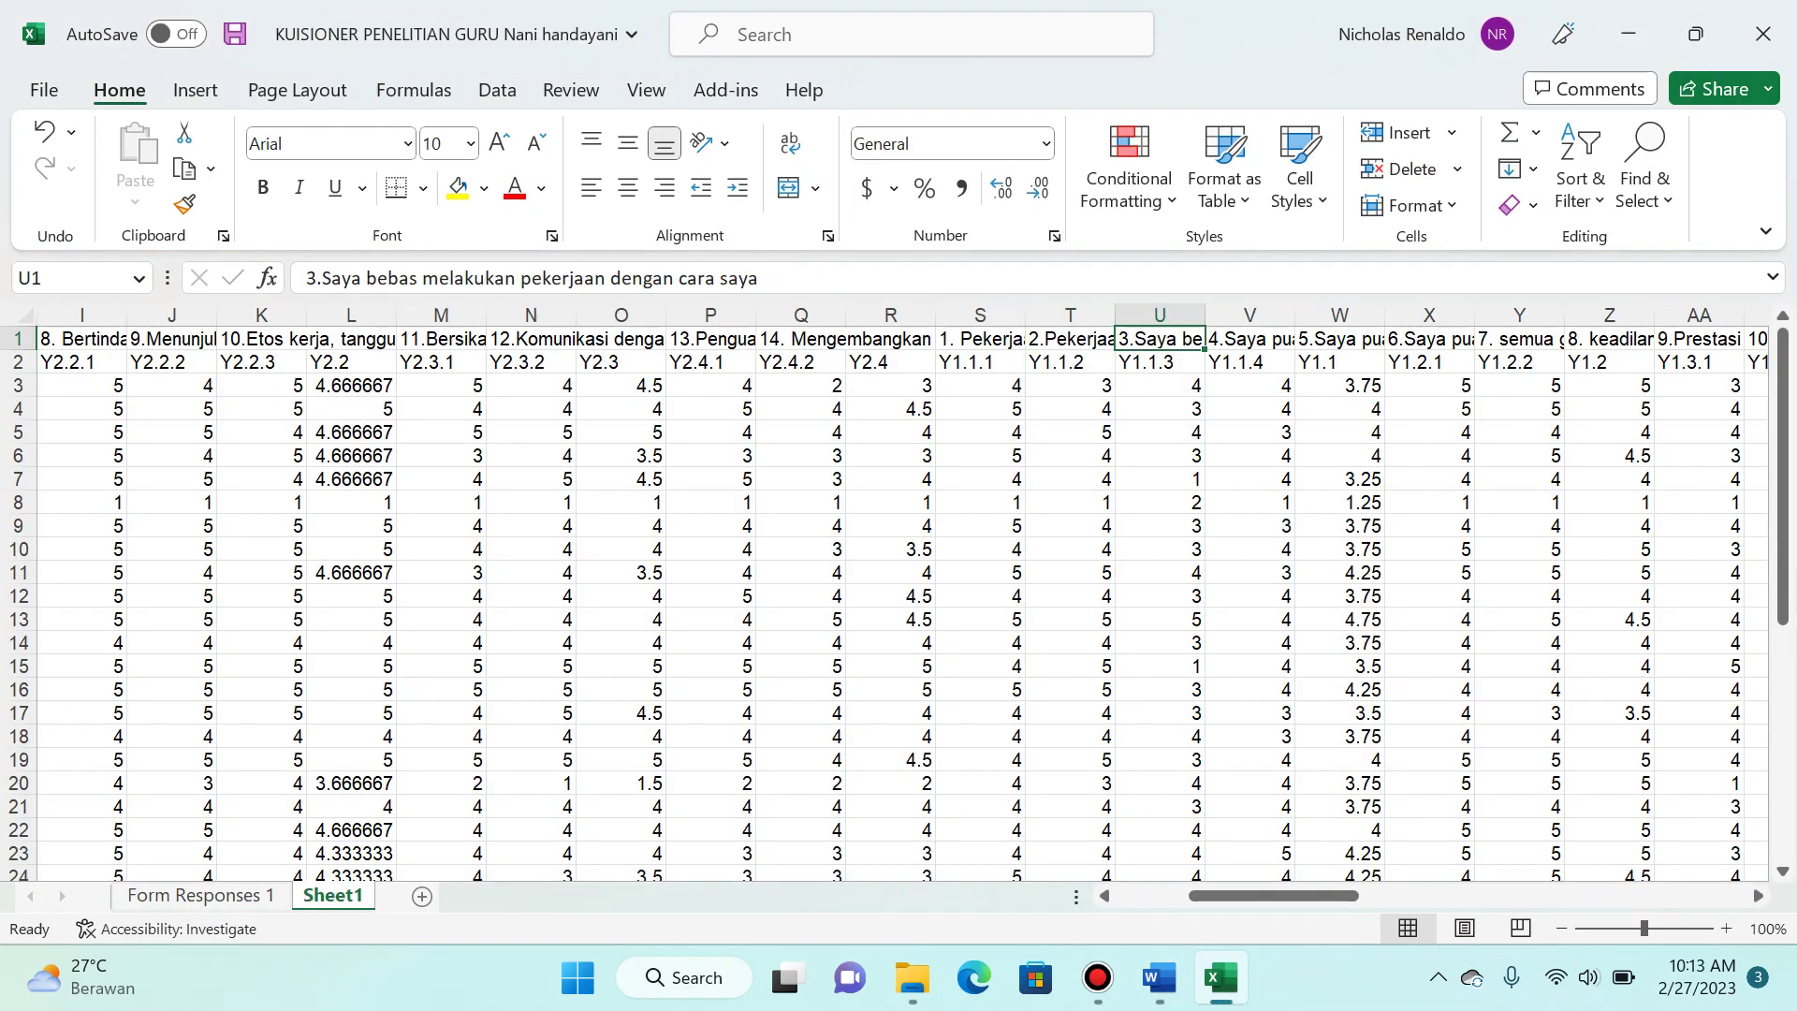
{"action": "key", "text": "alt+Tab"}
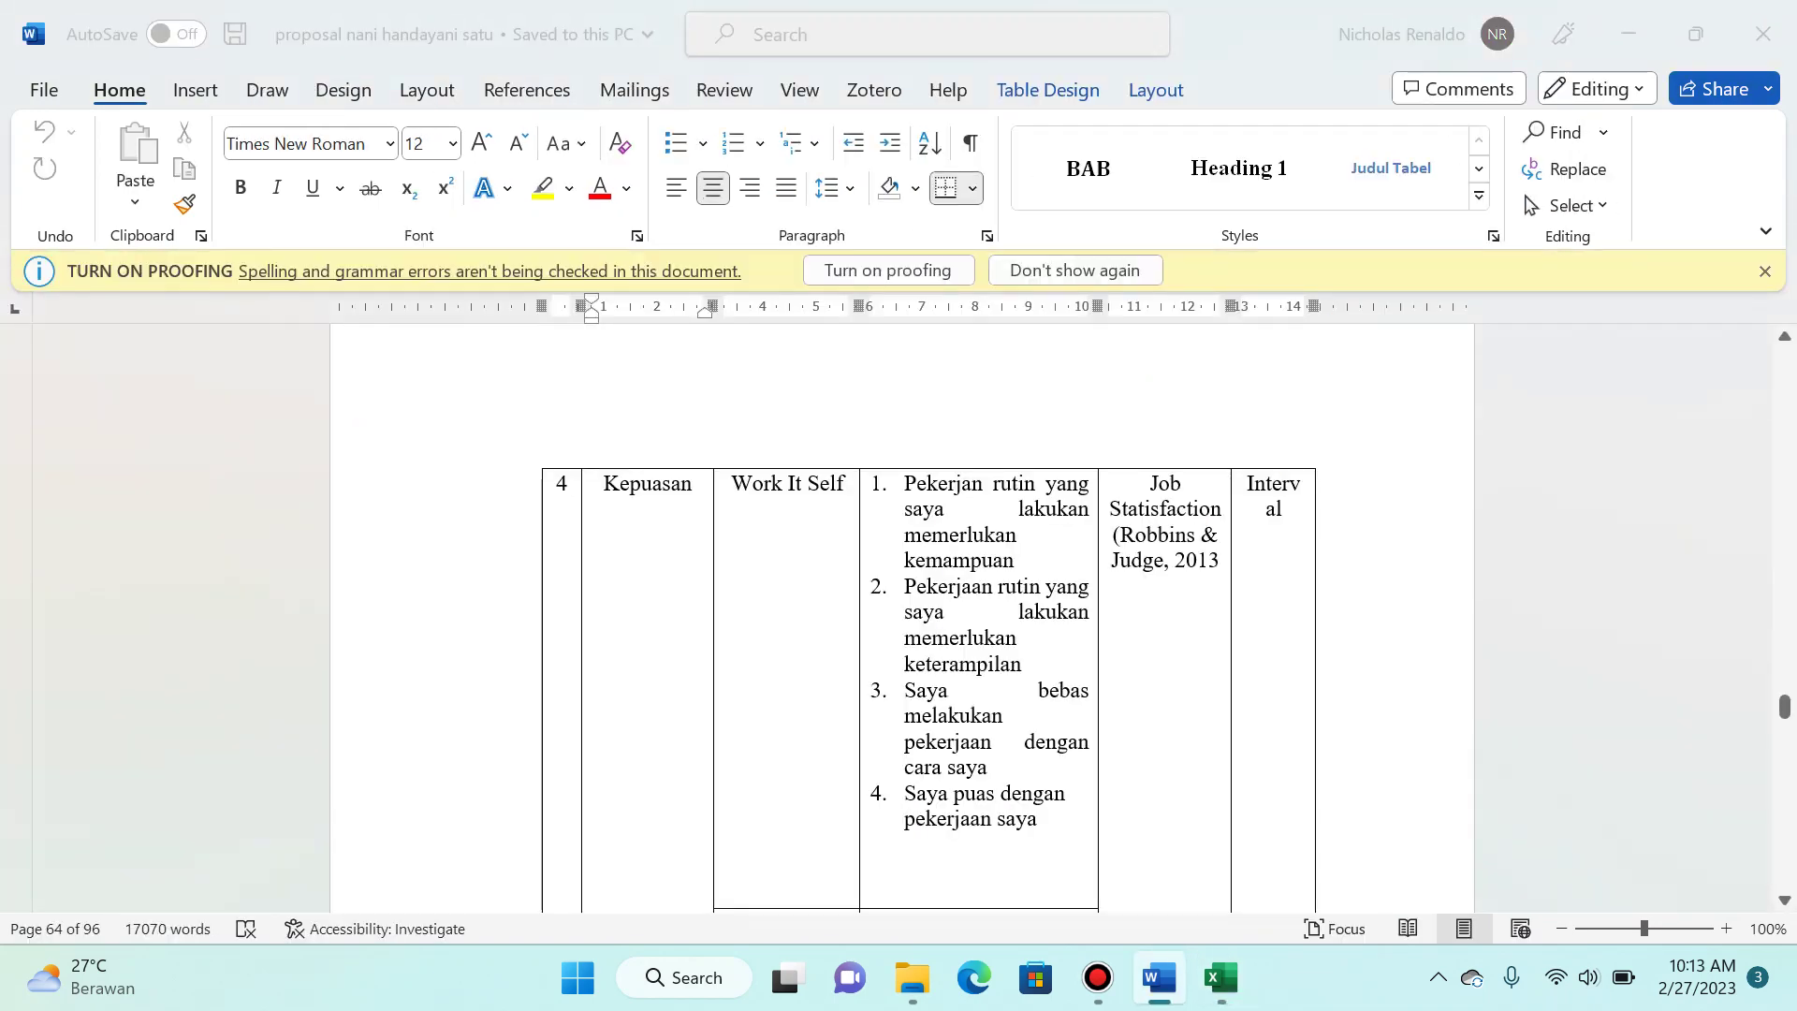
{"action": "key", "text": "alt+Tab"}
Step: Move the headings from "5.Saya puas dengan gaji yang saya terima" through the last one a column right to start at X1, above Y1.2.1
{"action": "left_click", "coordinate": [1248, 338]}
{"action": "left_click_drag", "start_coordinate": [1337, 338], "coordinate": [1770, 338]}
{"action": "key", "text": "ctrl+c"}
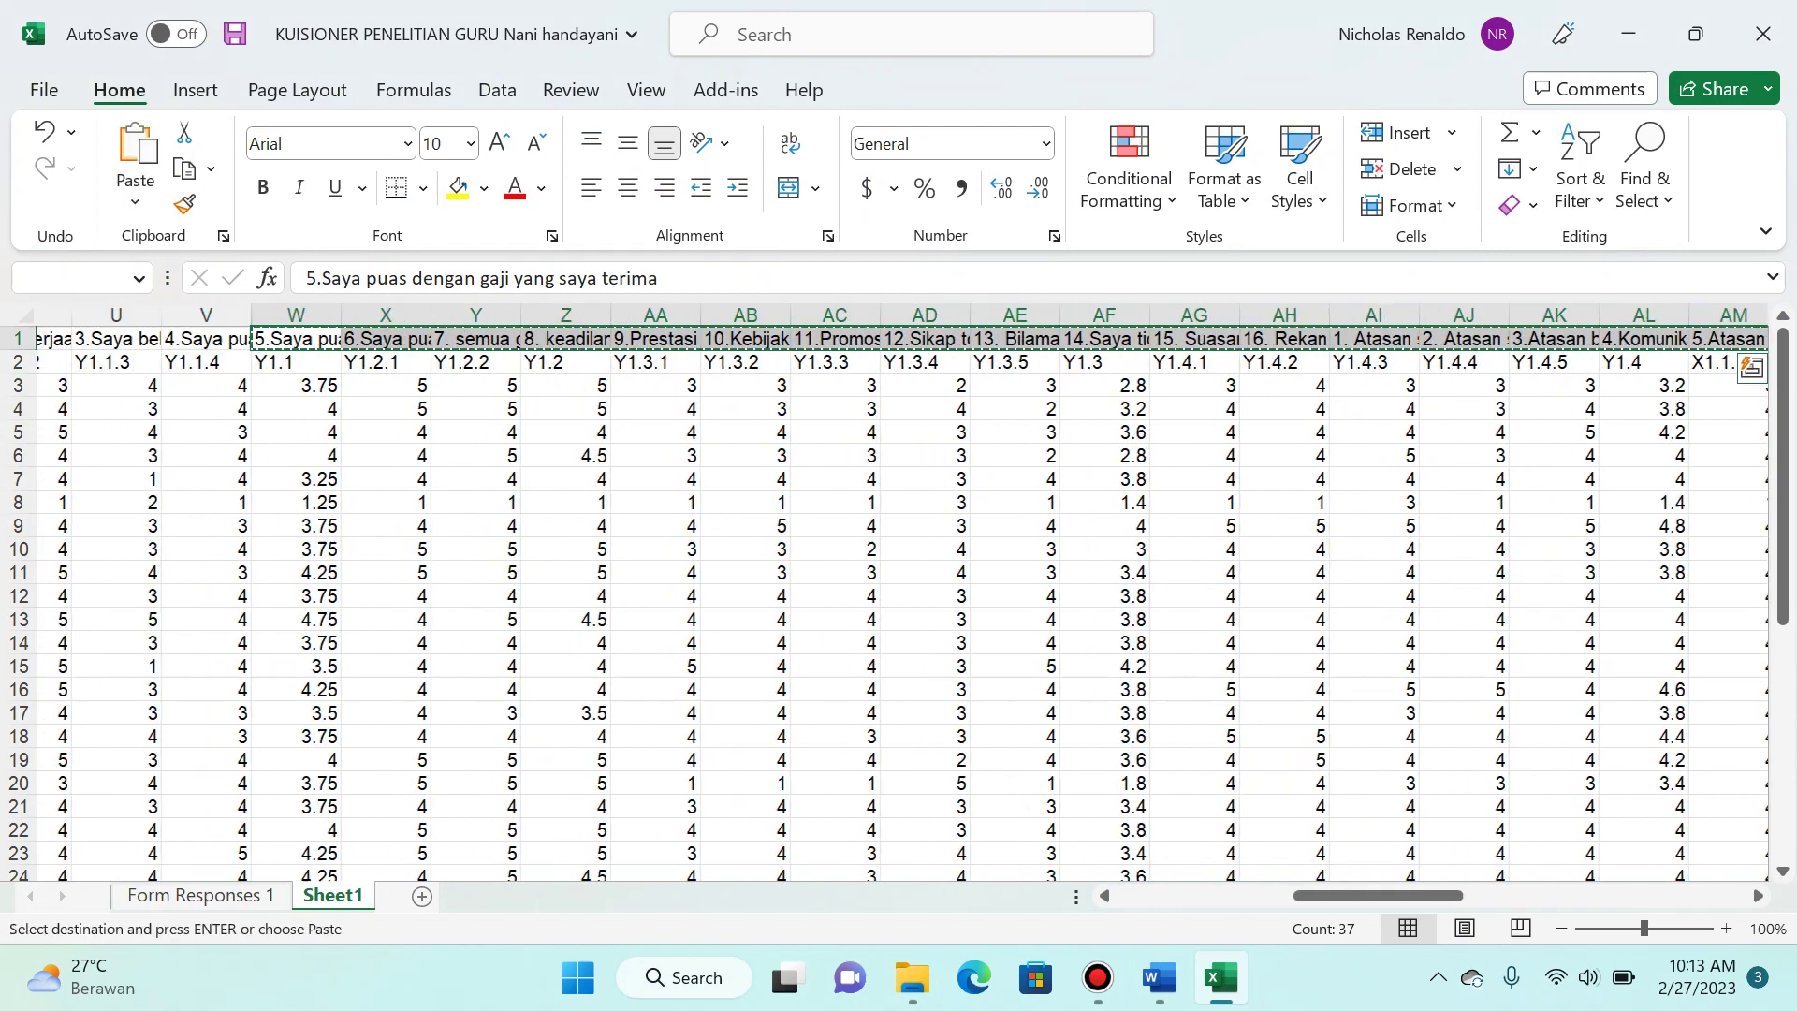
{"action": "key", "text": "Escape"}
{"action": "key", "text": "Right"}
{"action": "key", "text": "Left"}
Step: Check the headings of questions 4 and 5 above Y1.1.4 and Y1.2.1 against the Work It Self and Pay items in the Word proposal
{"action": "key", "text": "alt+Tab"}
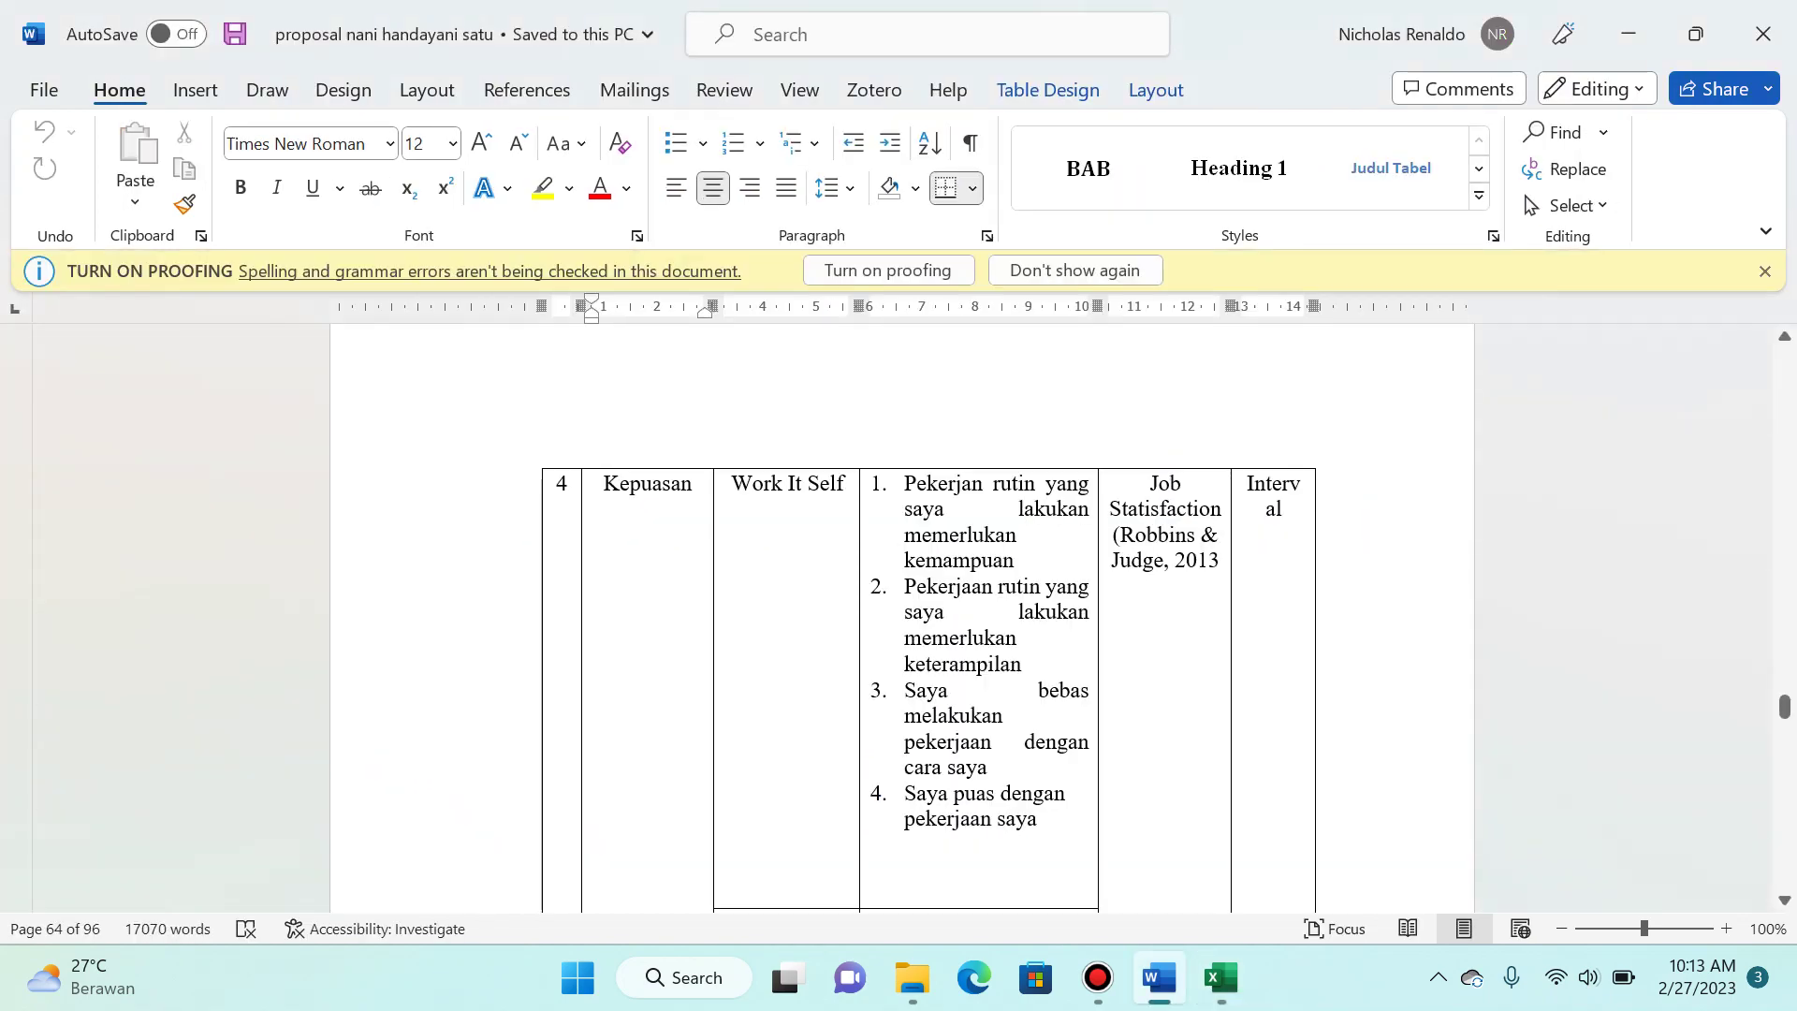
{"action": "scroll", "coordinate": [898, 609], "scroll_direction": "down", "scroll_amount": 5}
{"action": "scroll", "coordinate": [899, 608], "scroll_direction": "up", "scroll_amount": 3}
{"action": "key", "text": "alt+Tab"}
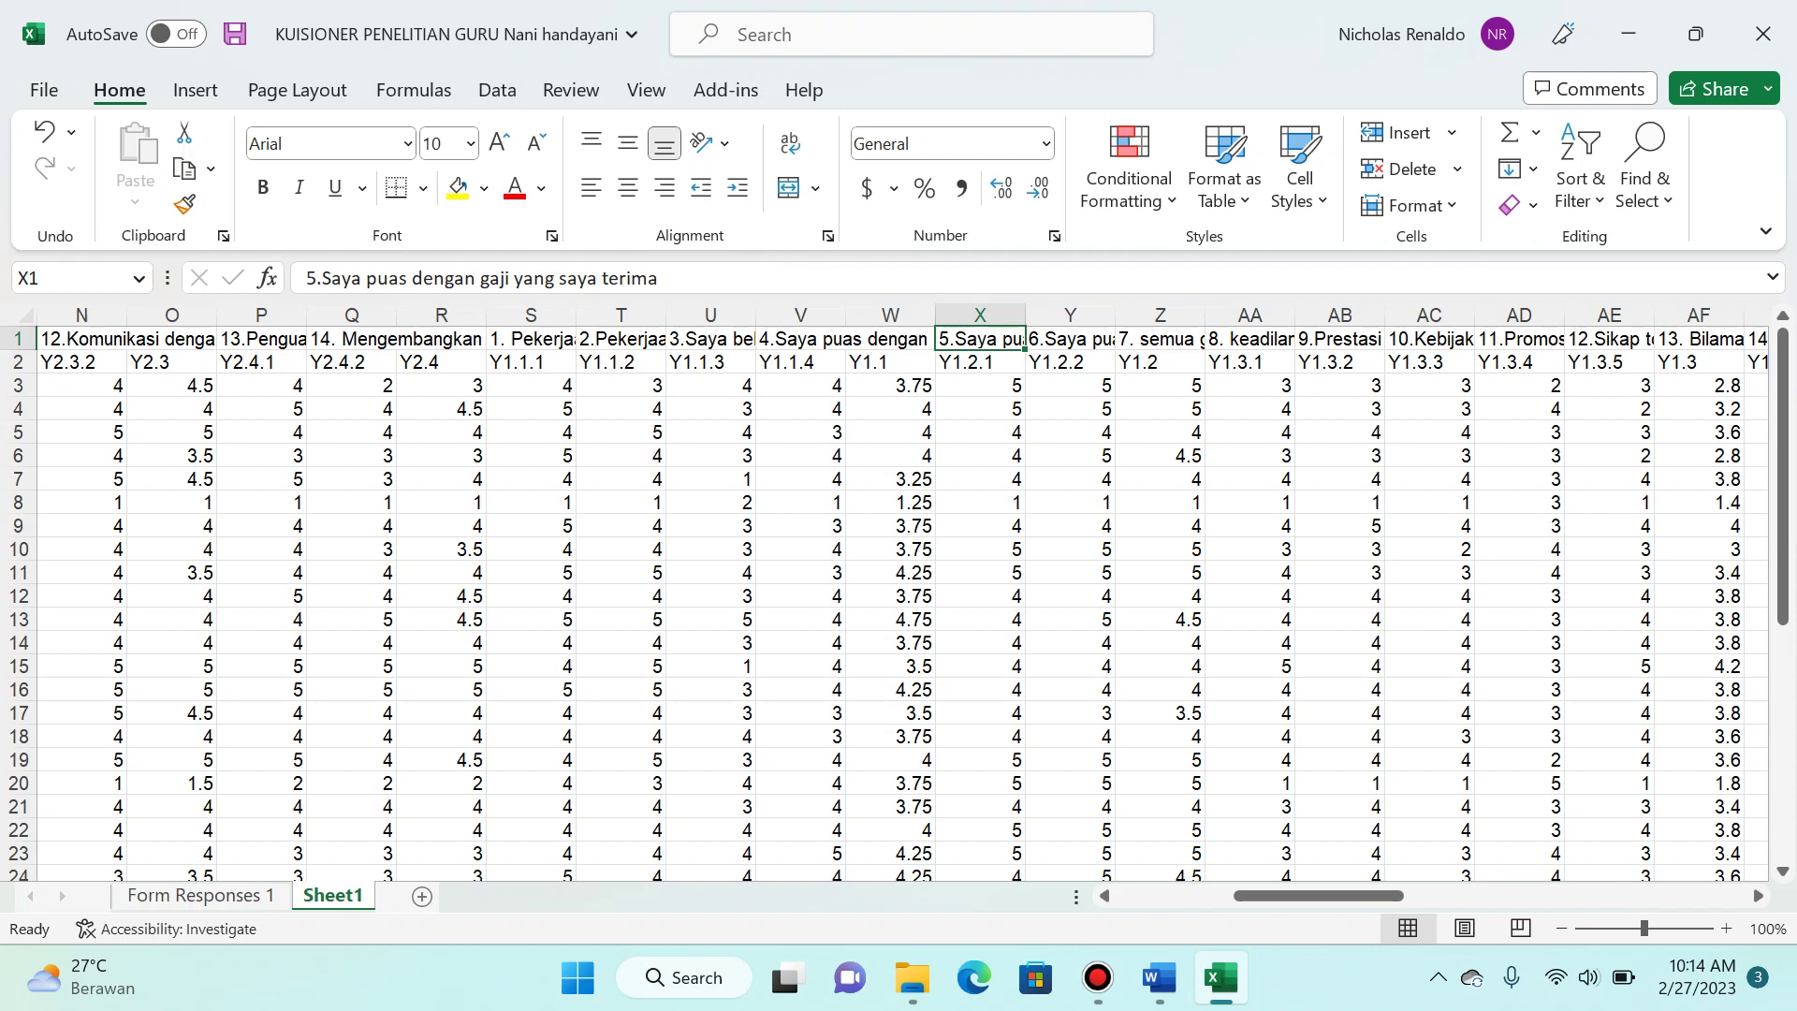
{"action": "left_click", "coordinate": [890, 338]}
{"action": "left_click", "coordinate": [801, 338]}
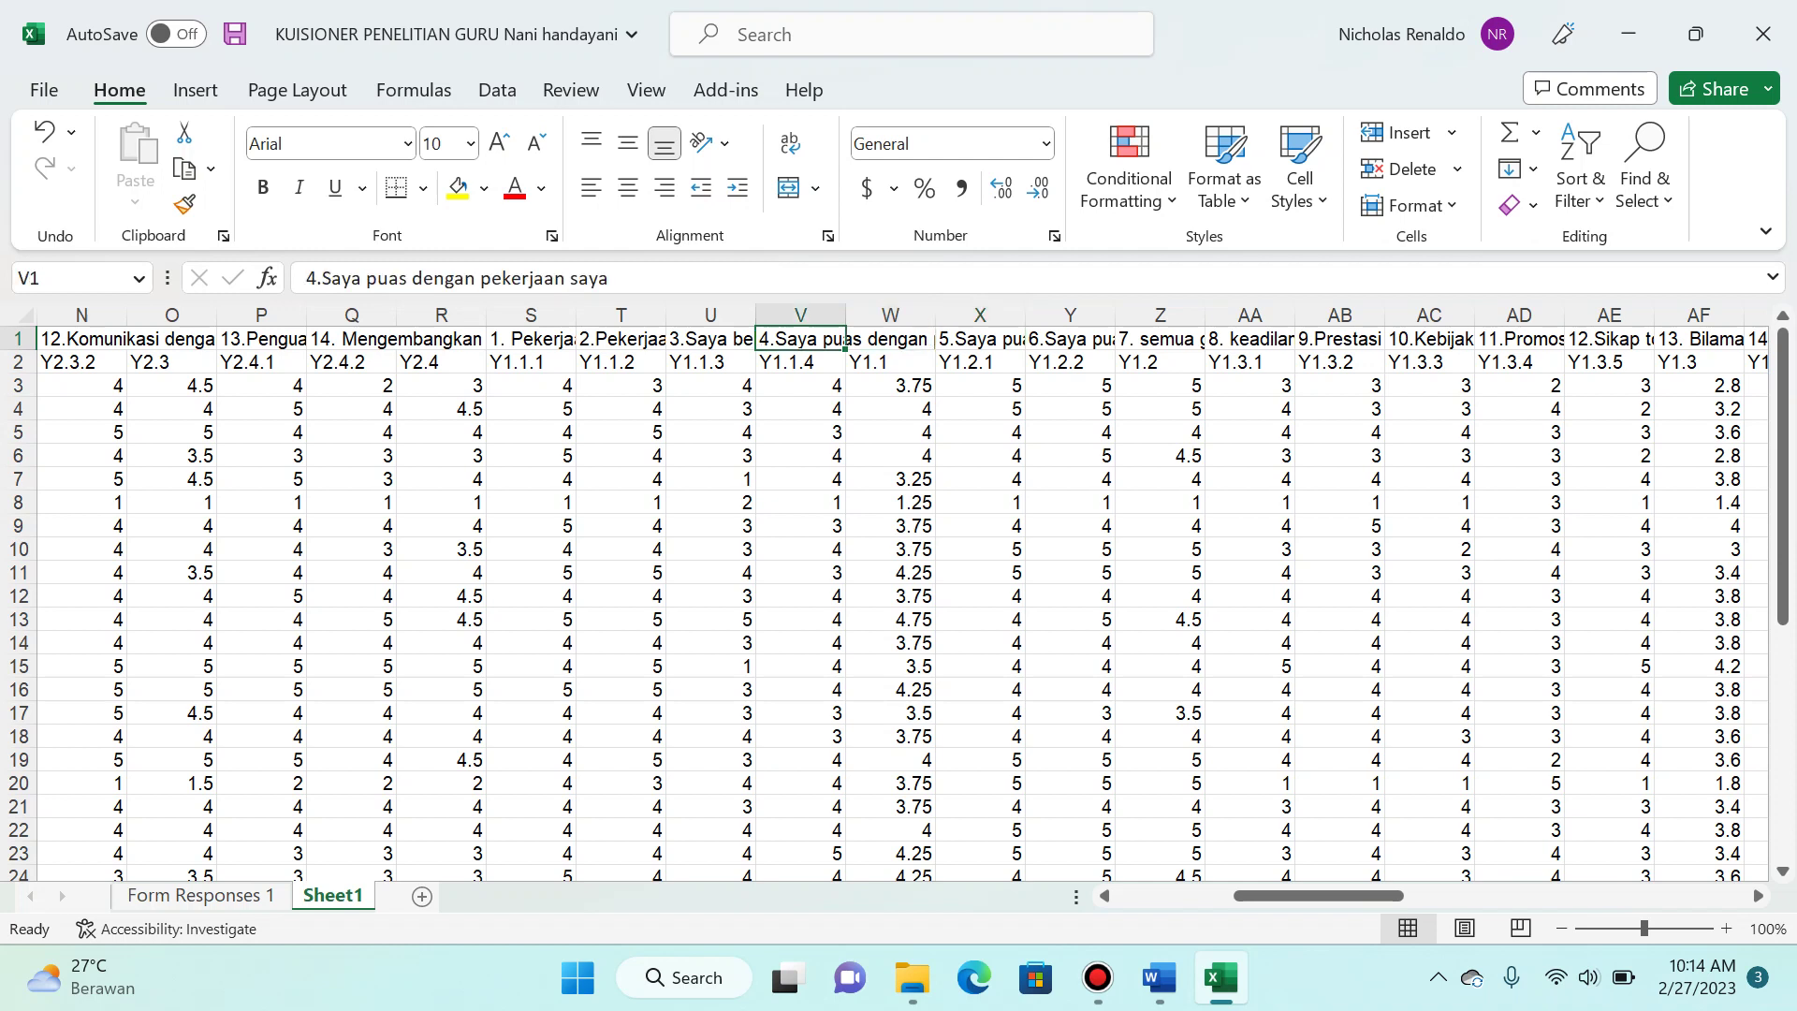
{"action": "left_click", "coordinate": [890, 338]}
{"action": "left_click", "coordinate": [980, 338]}
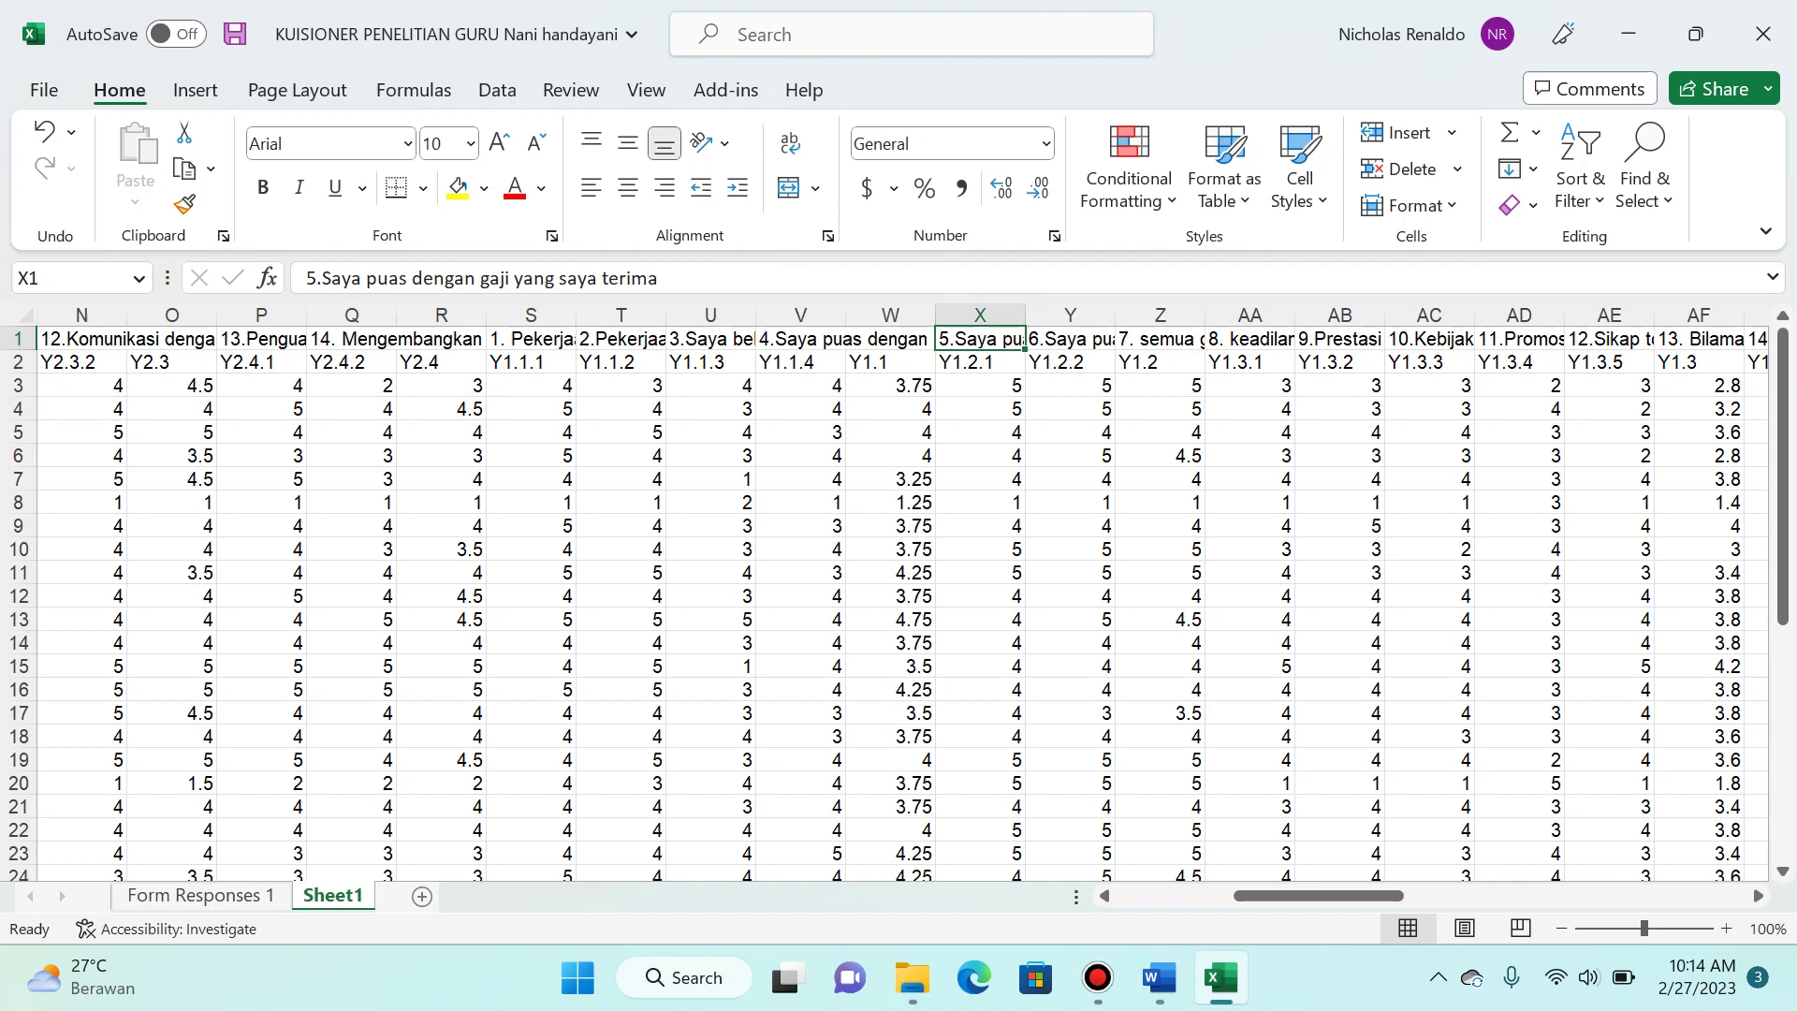
{"action": "key", "text": "alt+Tab"}
{"action": "key", "text": "alt+Tab"}
Step: Move the headings from question 7 on equal promotion opportunity through the last one a column right to start at AA1, above Y1.3.1
{"action": "key", "text": "Right"}
{"action": "key", "text": "Right"}
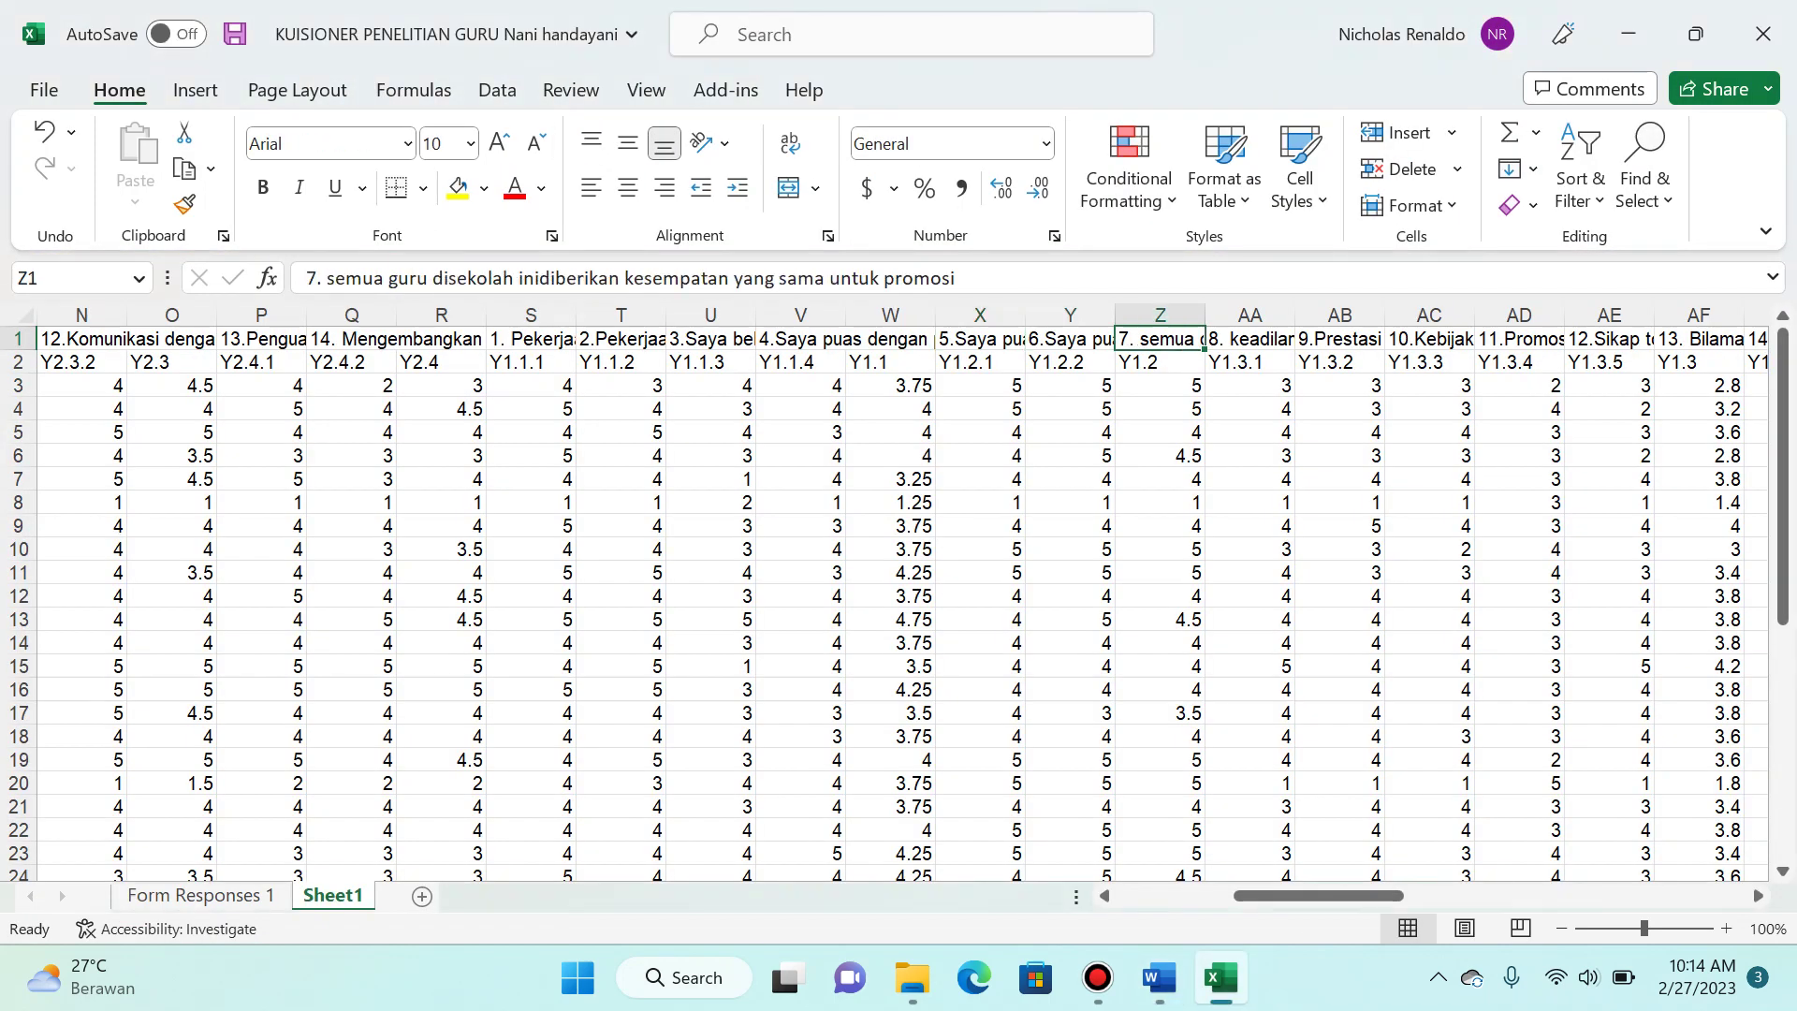
{"action": "key", "text": "ctrl+shift+Right"}
{"action": "key", "text": "ctrl+c"}
{"action": "key", "text": "Right"}
{"action": "key", "text": "ctrl+v"}
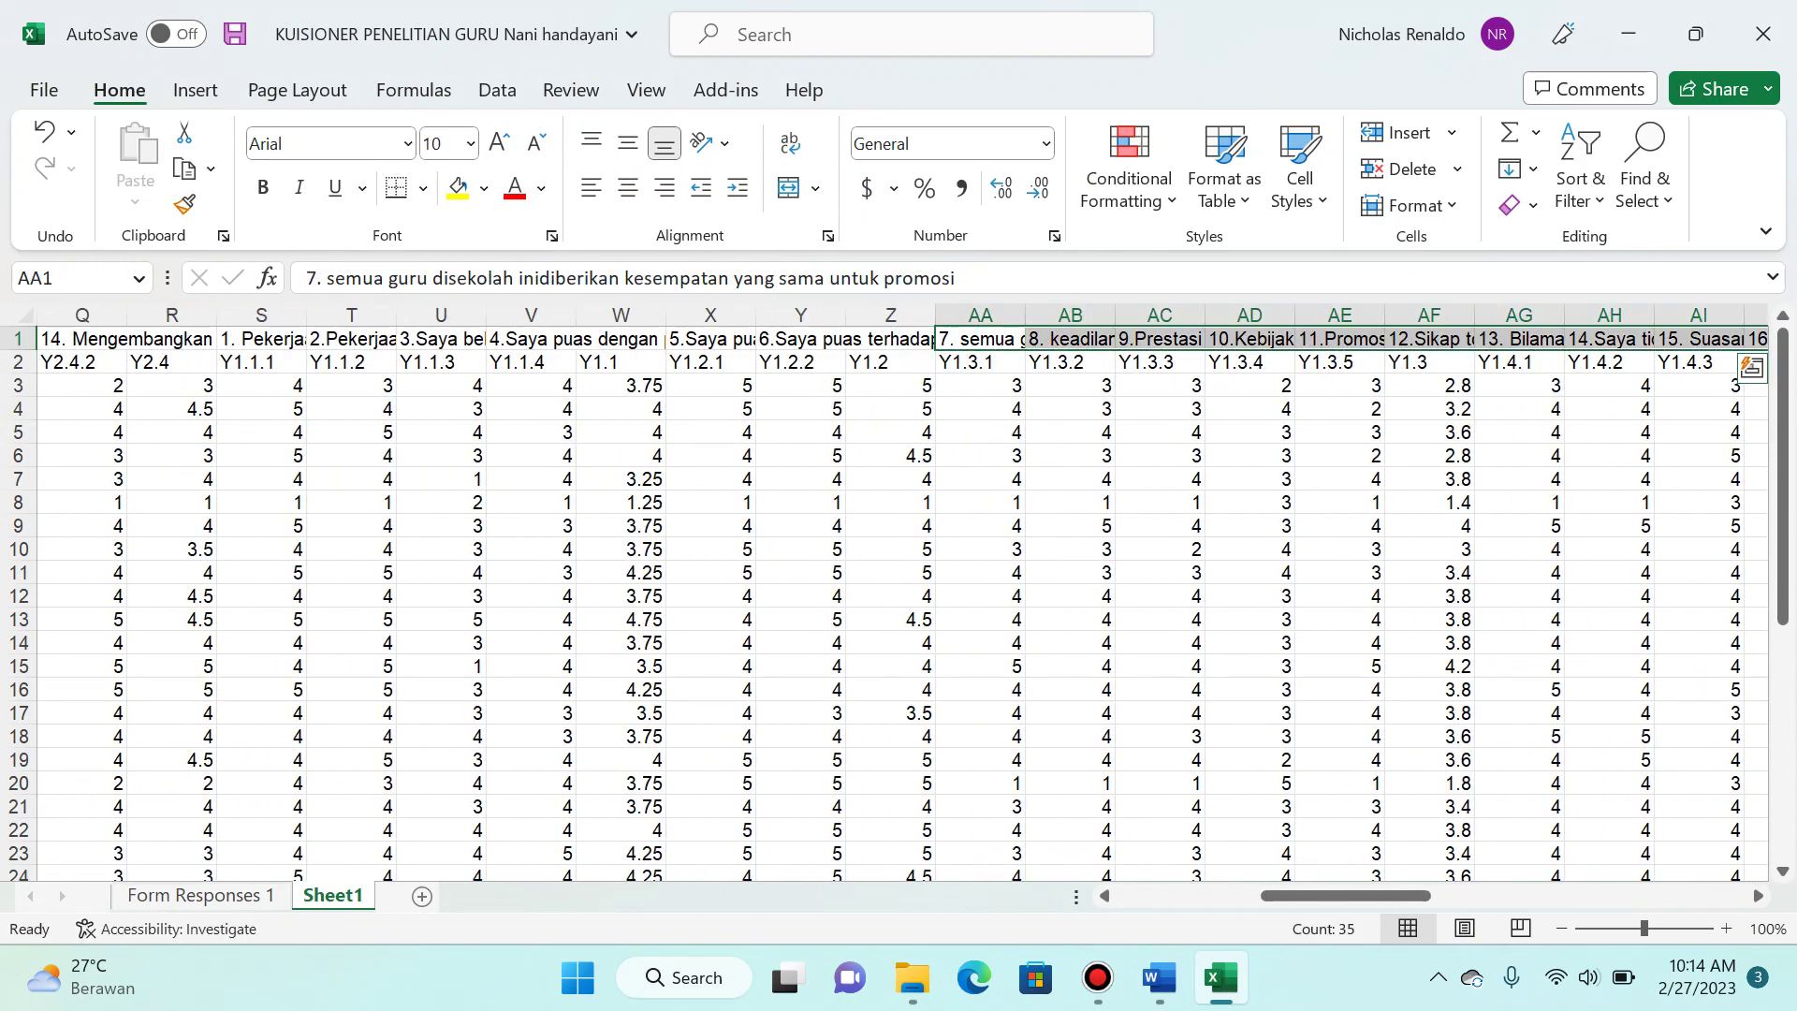
Step: Look up the Promotion items in the Word proposal and compare them with the Excel headings above Y1.3.1 to Y1.3.3
{"action": "key", "text": "alt+Tab"}
{"action": "scroll", "coordinate": [898, 609], "scroll_direction": "down", "scroll_amount": 10}
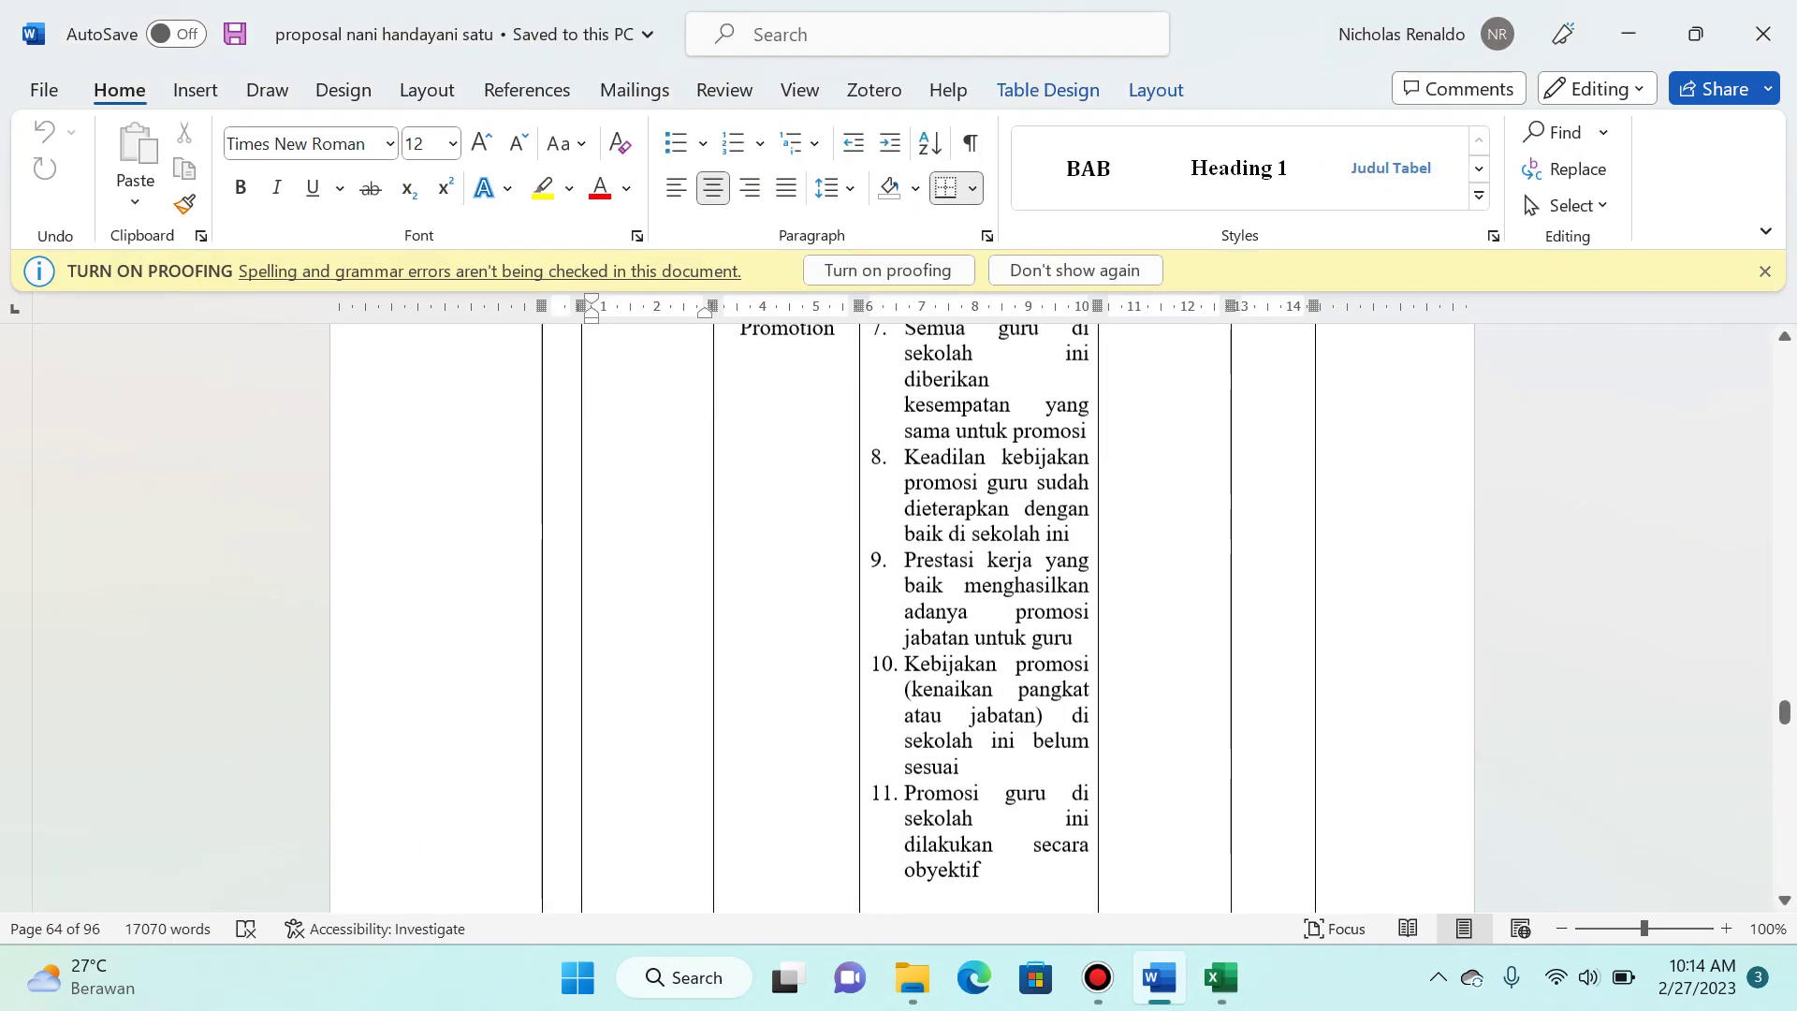
{"action": "key", "text": "alt+Tab"}
{"action": "key", "text": "Right"}
{"action": "key", "text": "Right"}
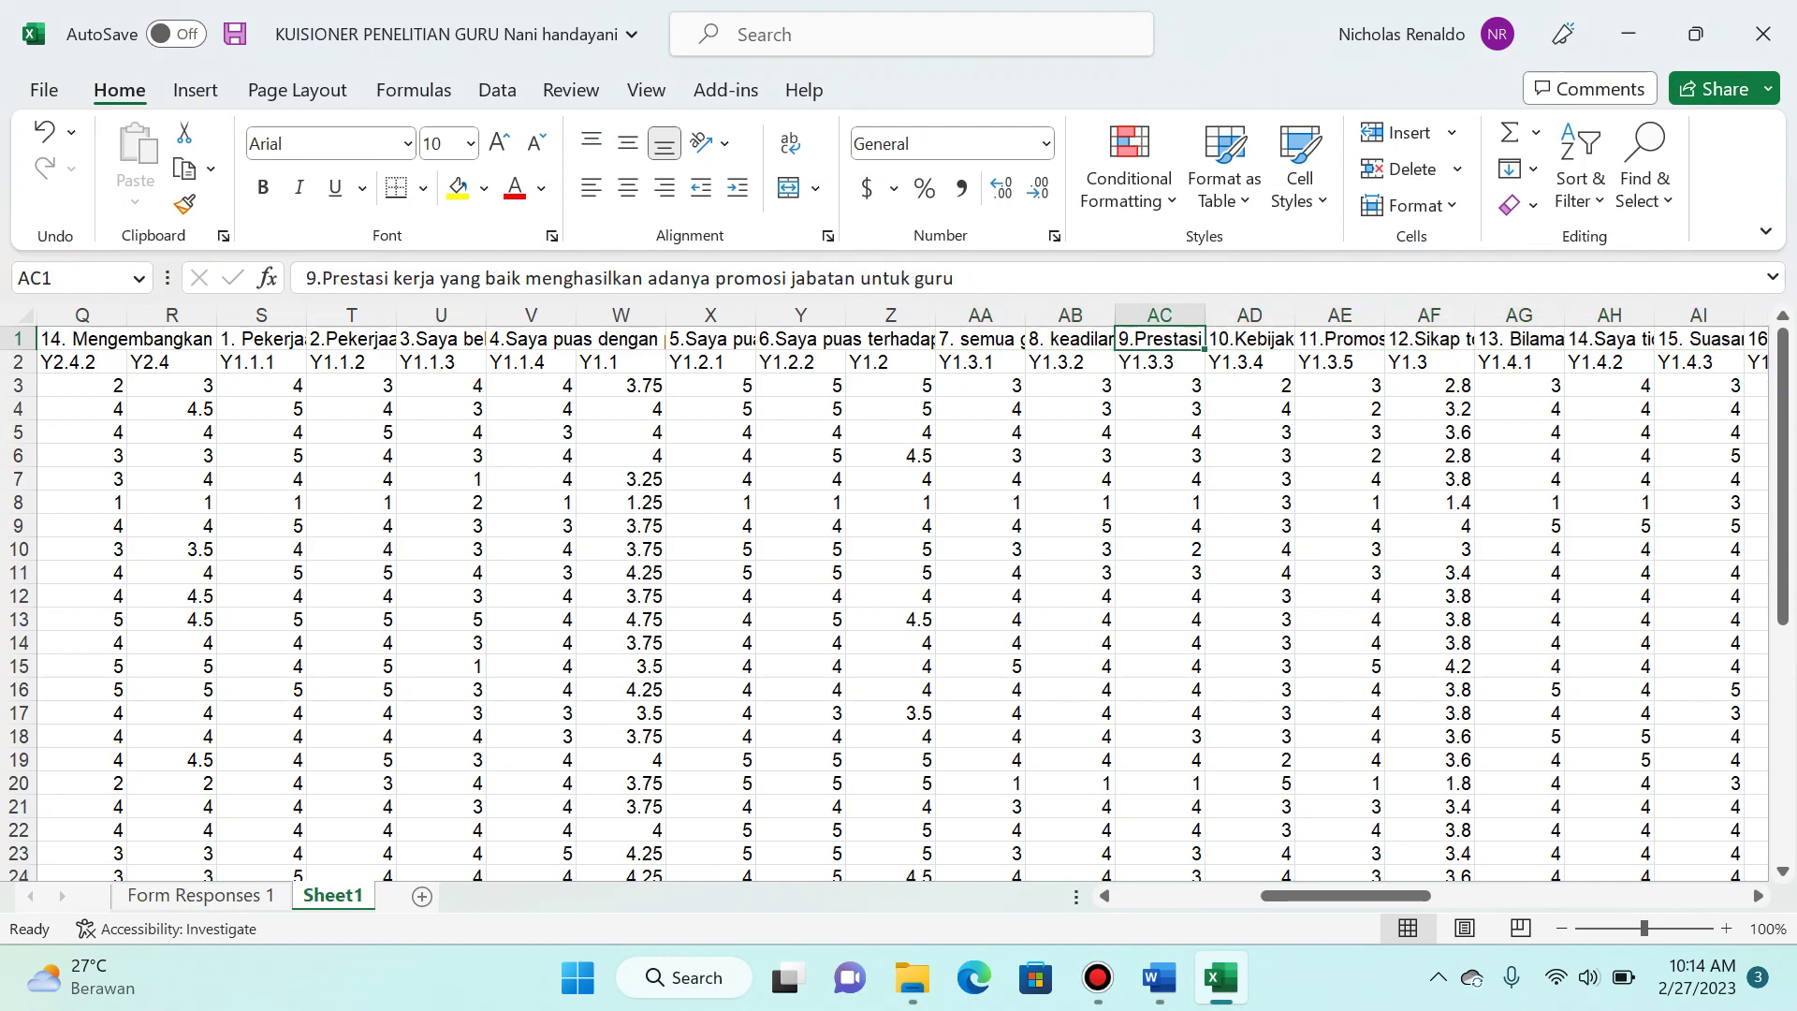
Step: Move the headings from "12.Sikap toleran dari rekan kerja" through the last one a column right to start at AG1, above Y1.4.1
{"action": "key", "text": "Right"}
{"action": "key", "text": "Right"}
{"action": "key", "text": "Right"}
{"action": "key", "text": "ctrl+shift+Right"}
{"action": "key", "text": "ctrl+x"}
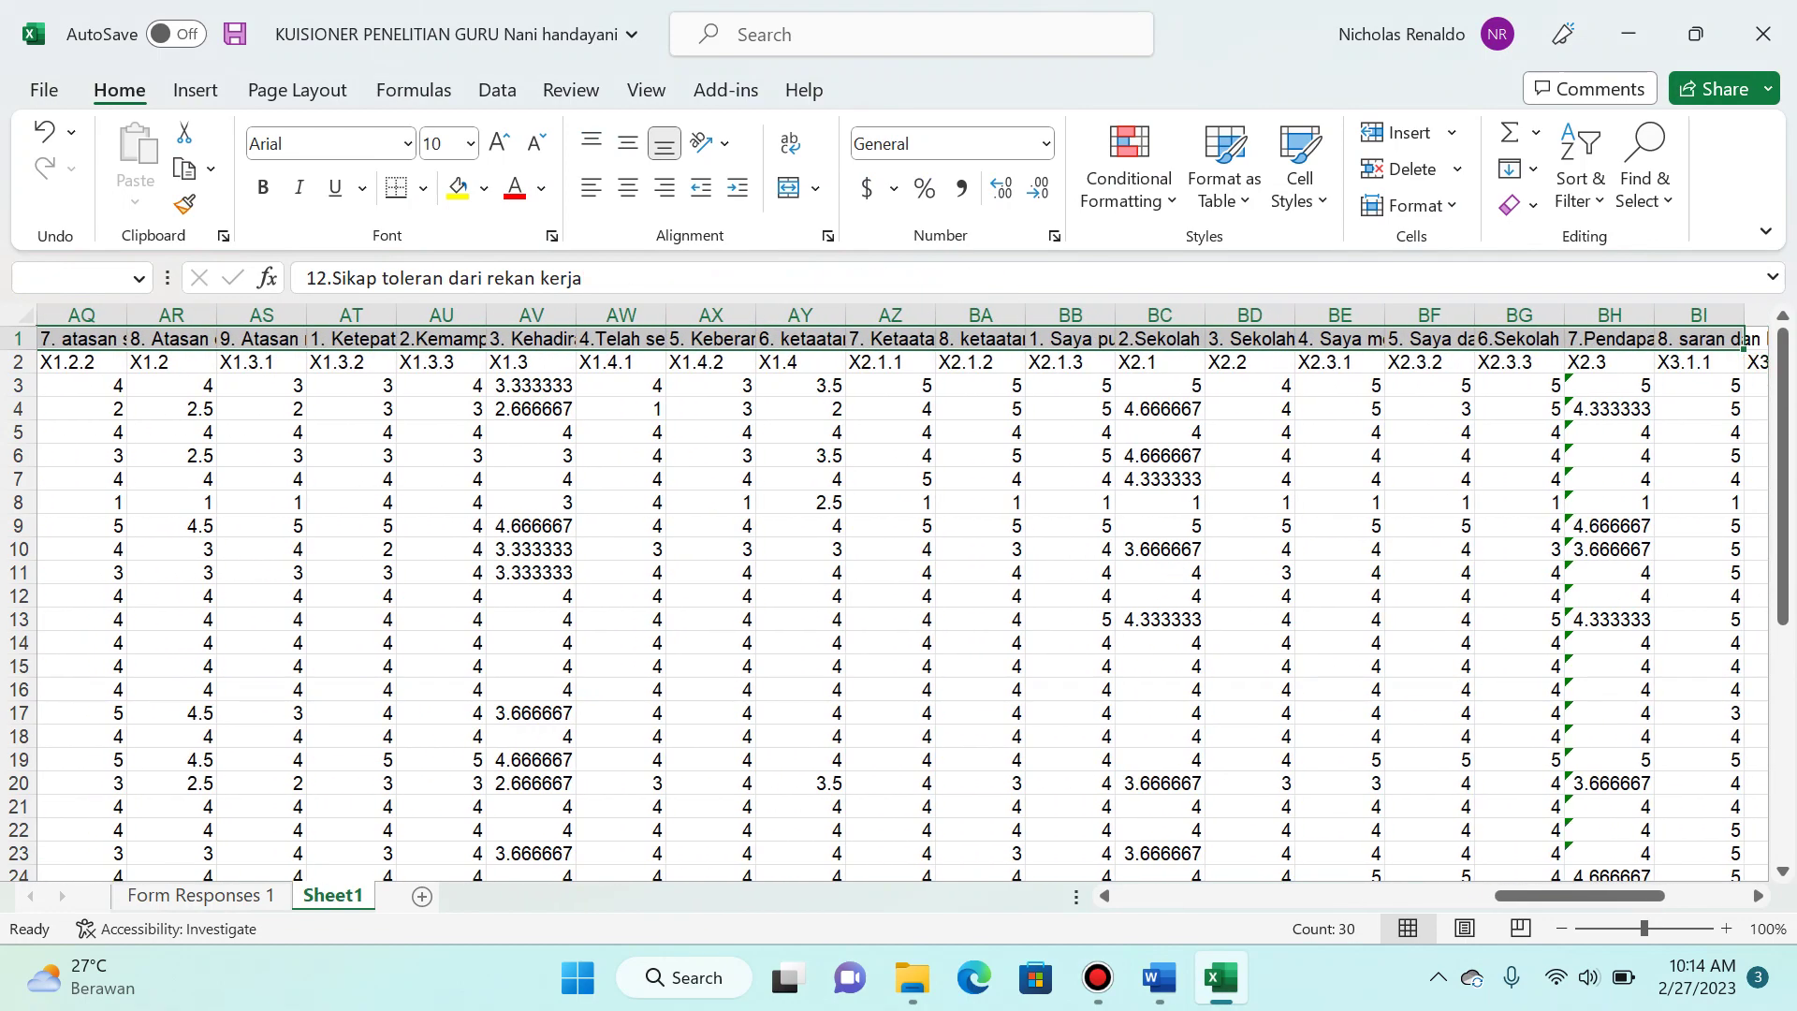
{"action": "key", "text": "Right"}
{"action": "key", "text": "ctrl+v"}
{"action": "left_click", "coordinate": [980, 338]}
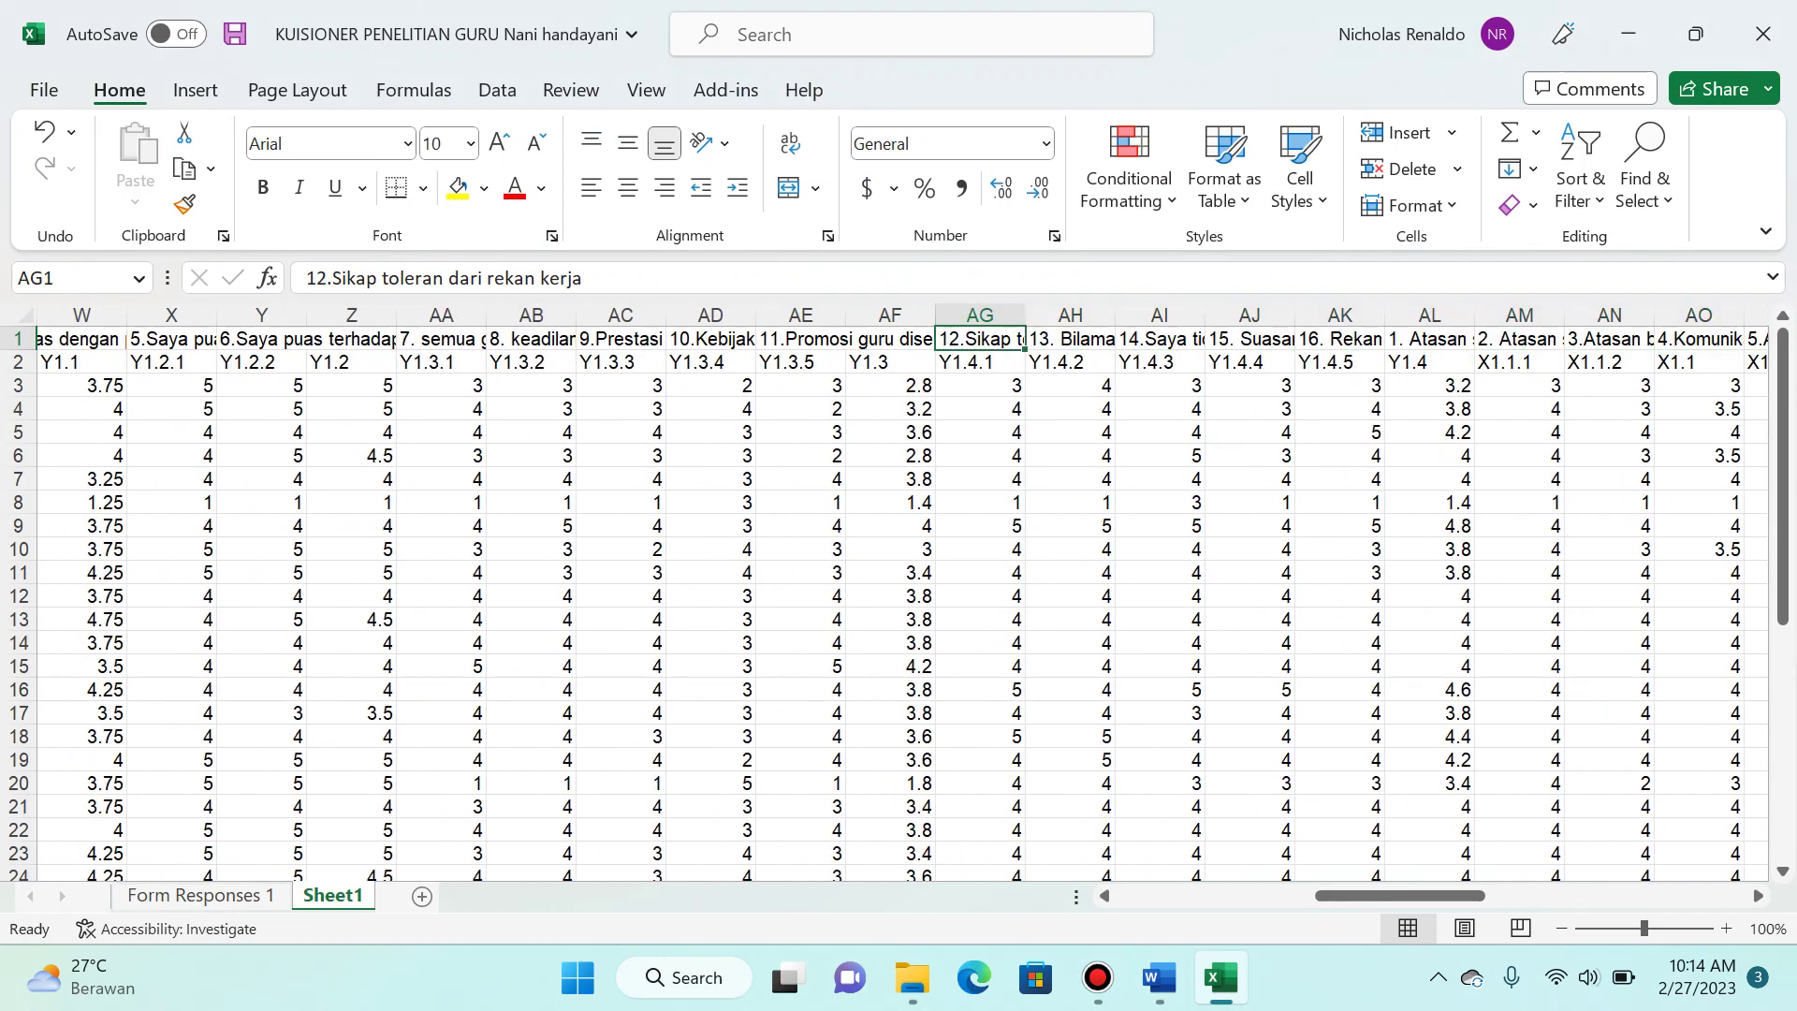
Step: Look up the Co-workers items in the Word proposal and compare them with the Excel headings above codes Y1.4.1 to Y1.4.5
{"action": "key", "text": "alt+Tab"}
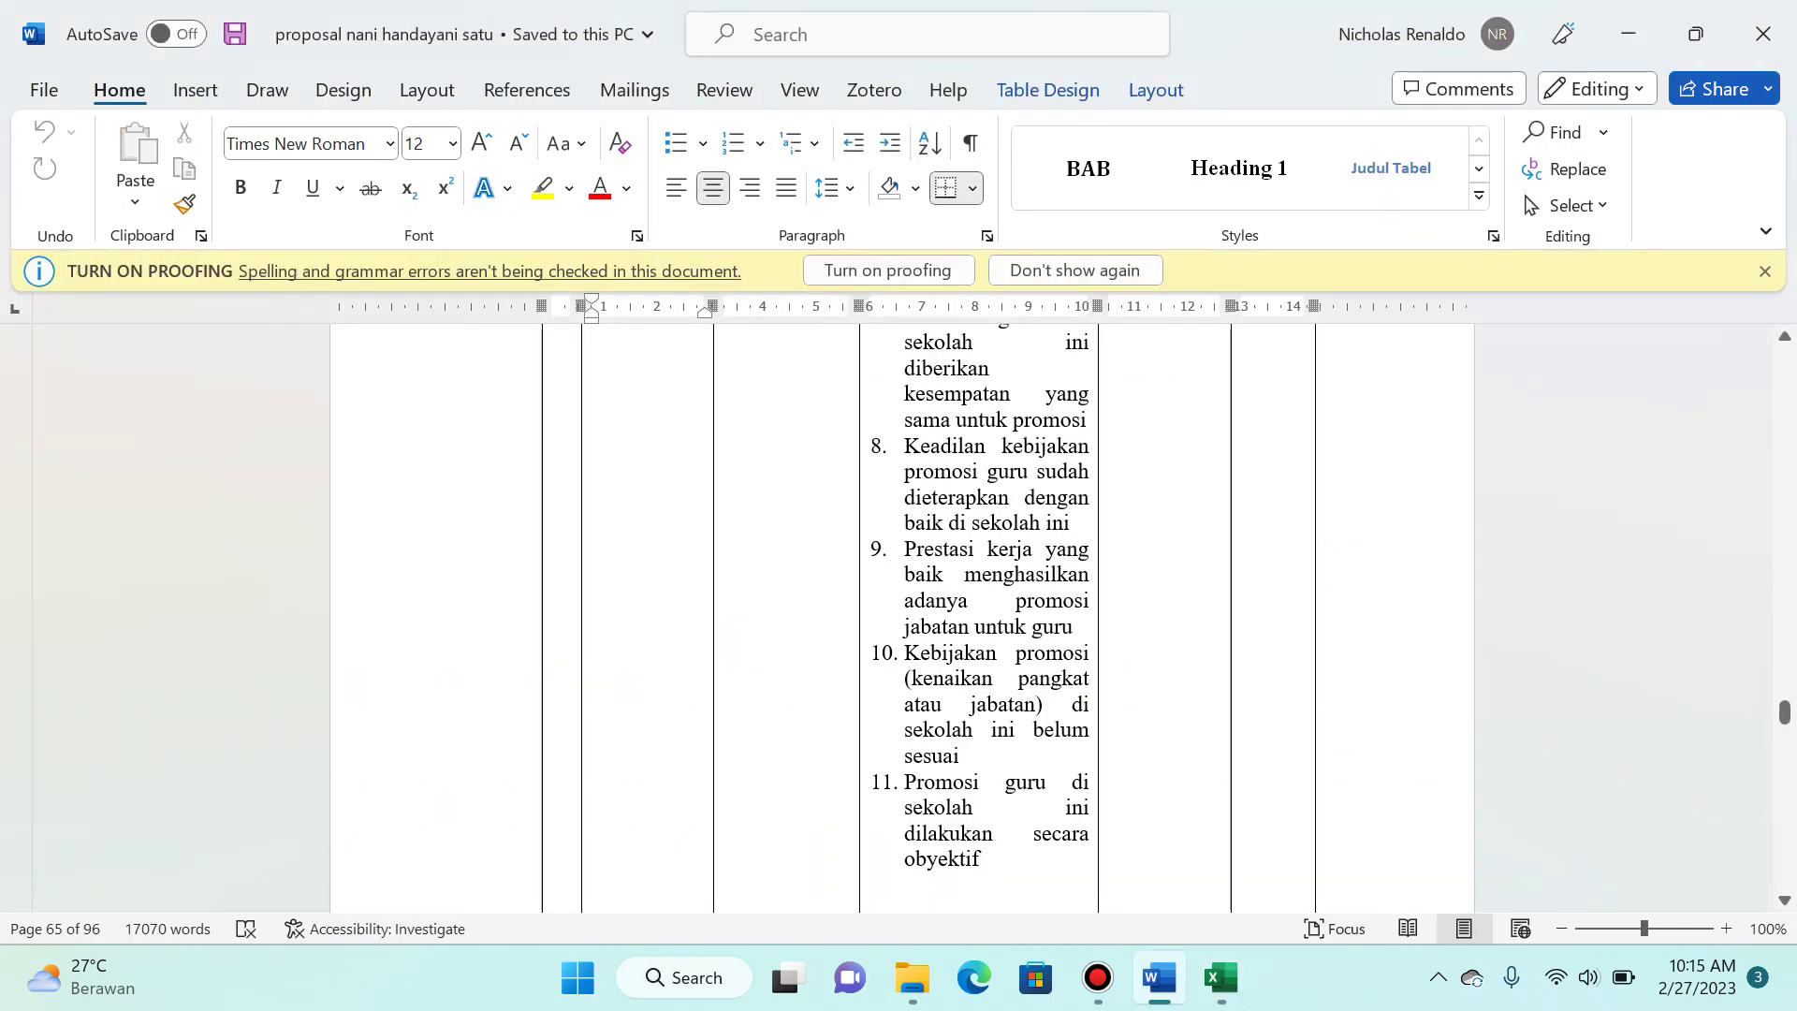
{"action": "scroll", "coordinate": [902, 618], "scroll_direction": "down", "scroll_amount": 10}
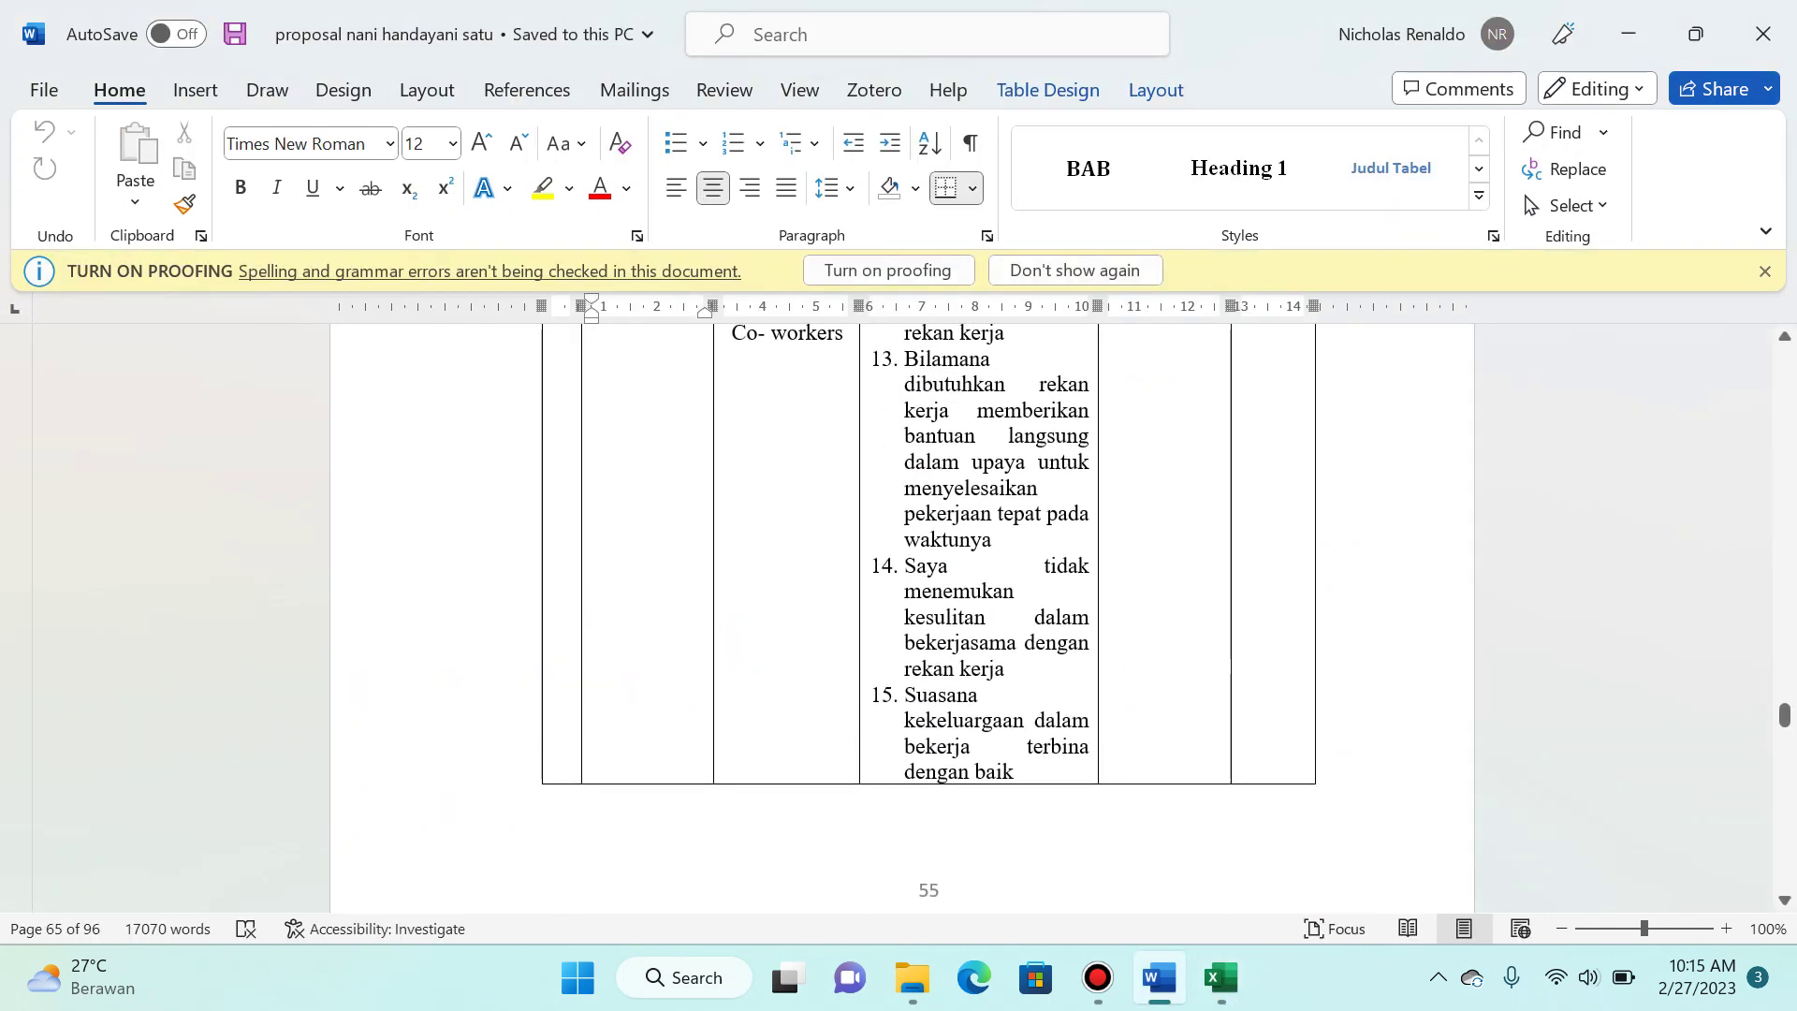
{"action": "scroll", "coordinate": [929, 562], "scroll_direction": "up", "scroll_amount": 2}
{"action": "key", "text": "alt+Tab"}
{"action": "key", "text": "Right"}
{"action": "key", "text": "Right"}
{"action": "key", "text": "Right"}
{"action": "key", "text": "Right"}
{"action": "key", "text": "Right"}
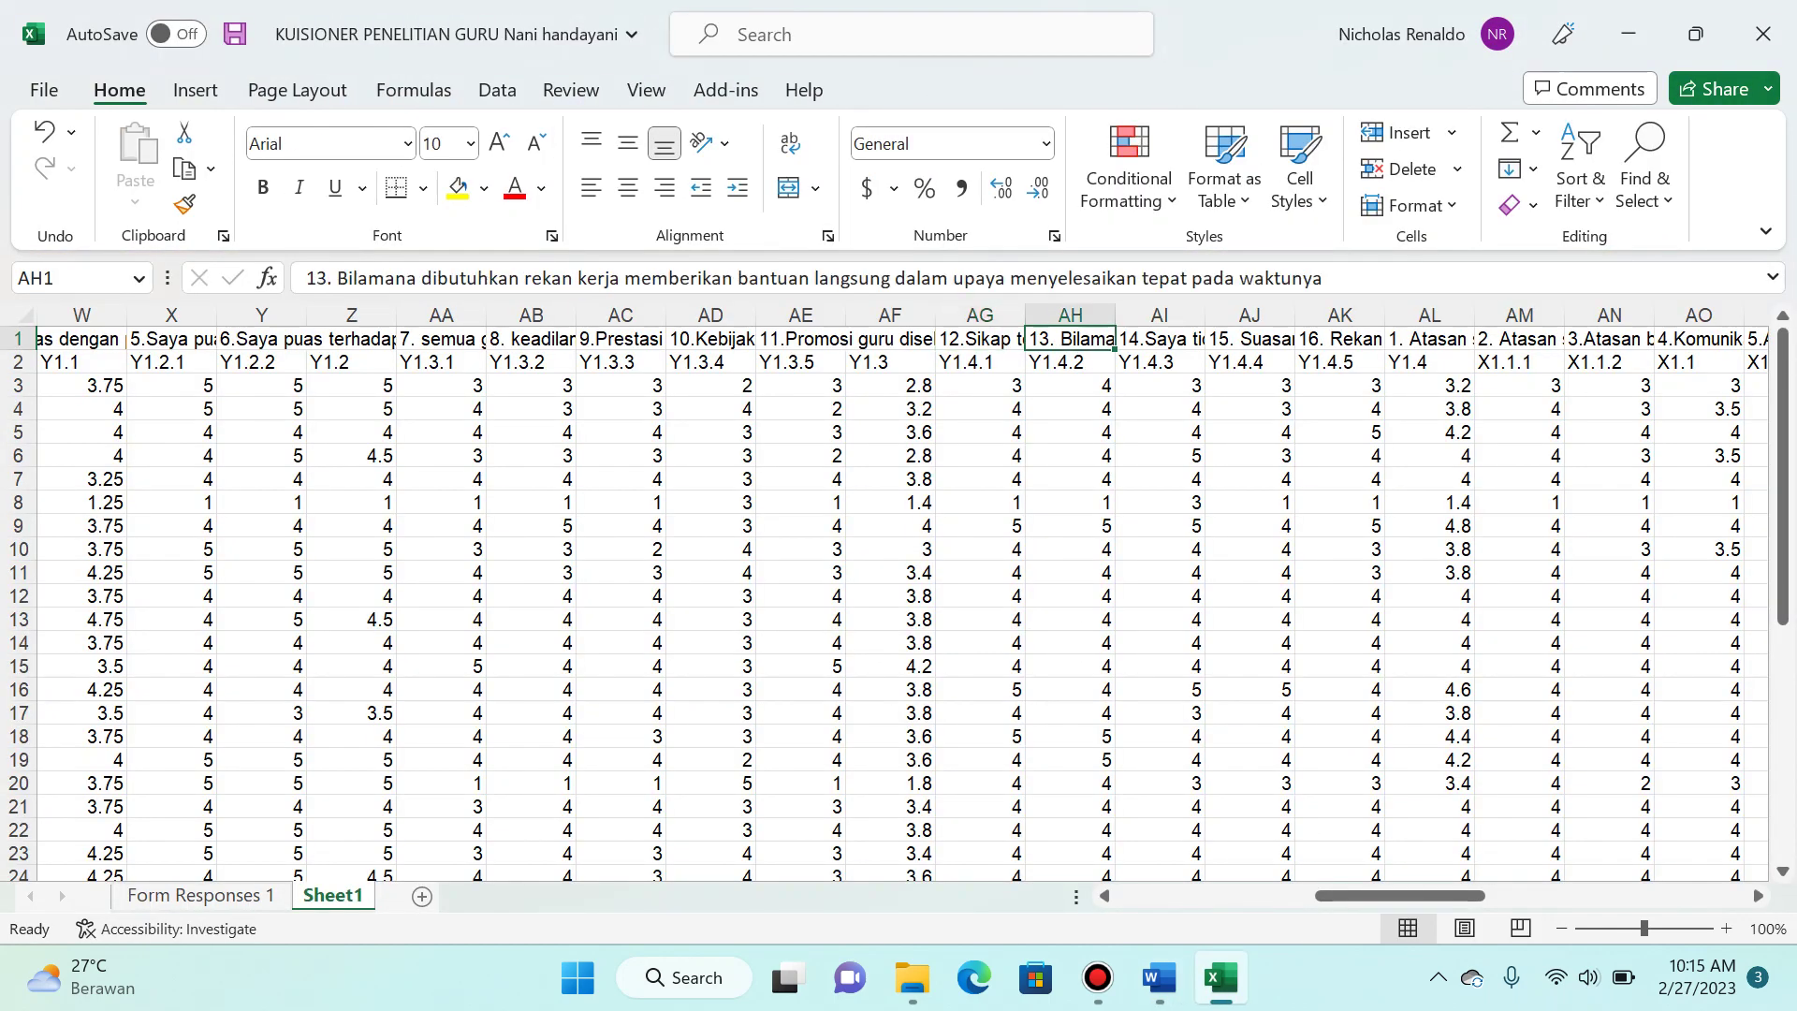
Step: Move the headings from "1. Atasan saya selalu mengawasi" through the last one a column right to start at AM1, above X1.1.1
{"action": "left_click_drag", "start_coordinate": [1429, 338], "coordinate": [1764, 349]}
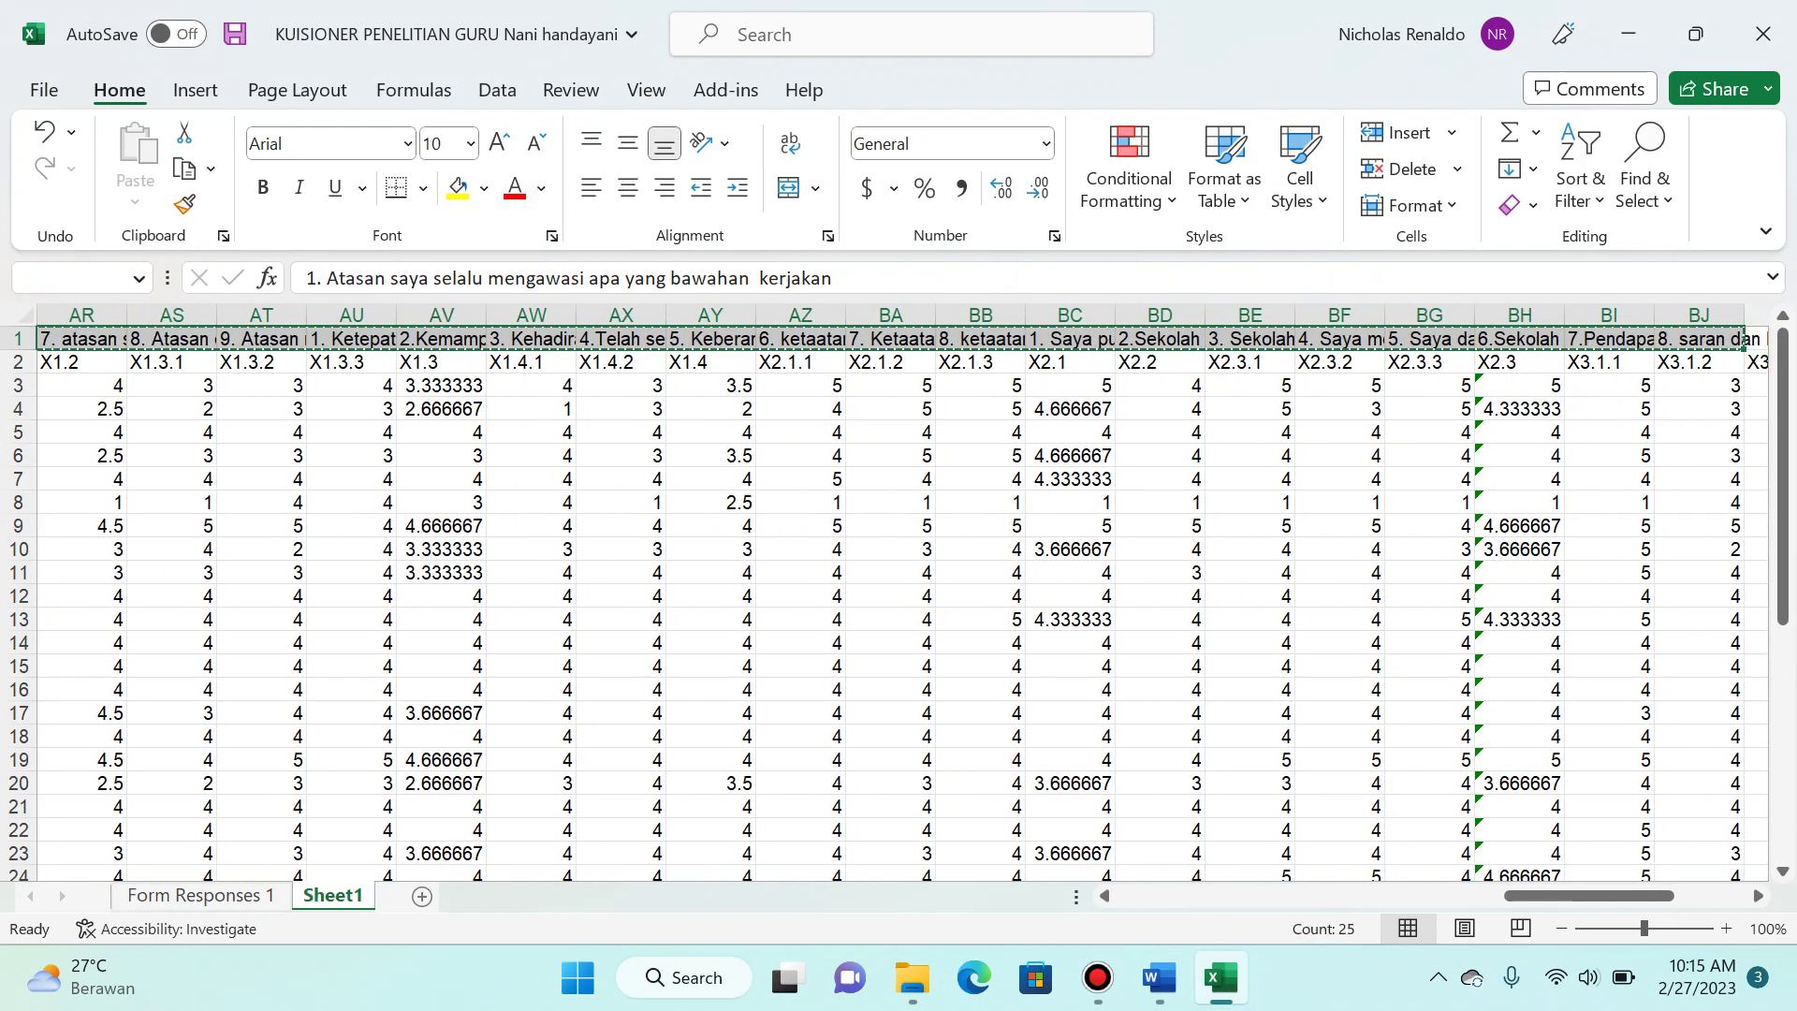
{"action": "key", "text": "ctrl+c"}
{"action": "scroll", "coordinate": [899, 589], "scroll_direction": "left", "scroll_amount": 10}
{"action": "left_click", "coordinate": [1160, 338]}
{"action": "key", "text": "Right"}
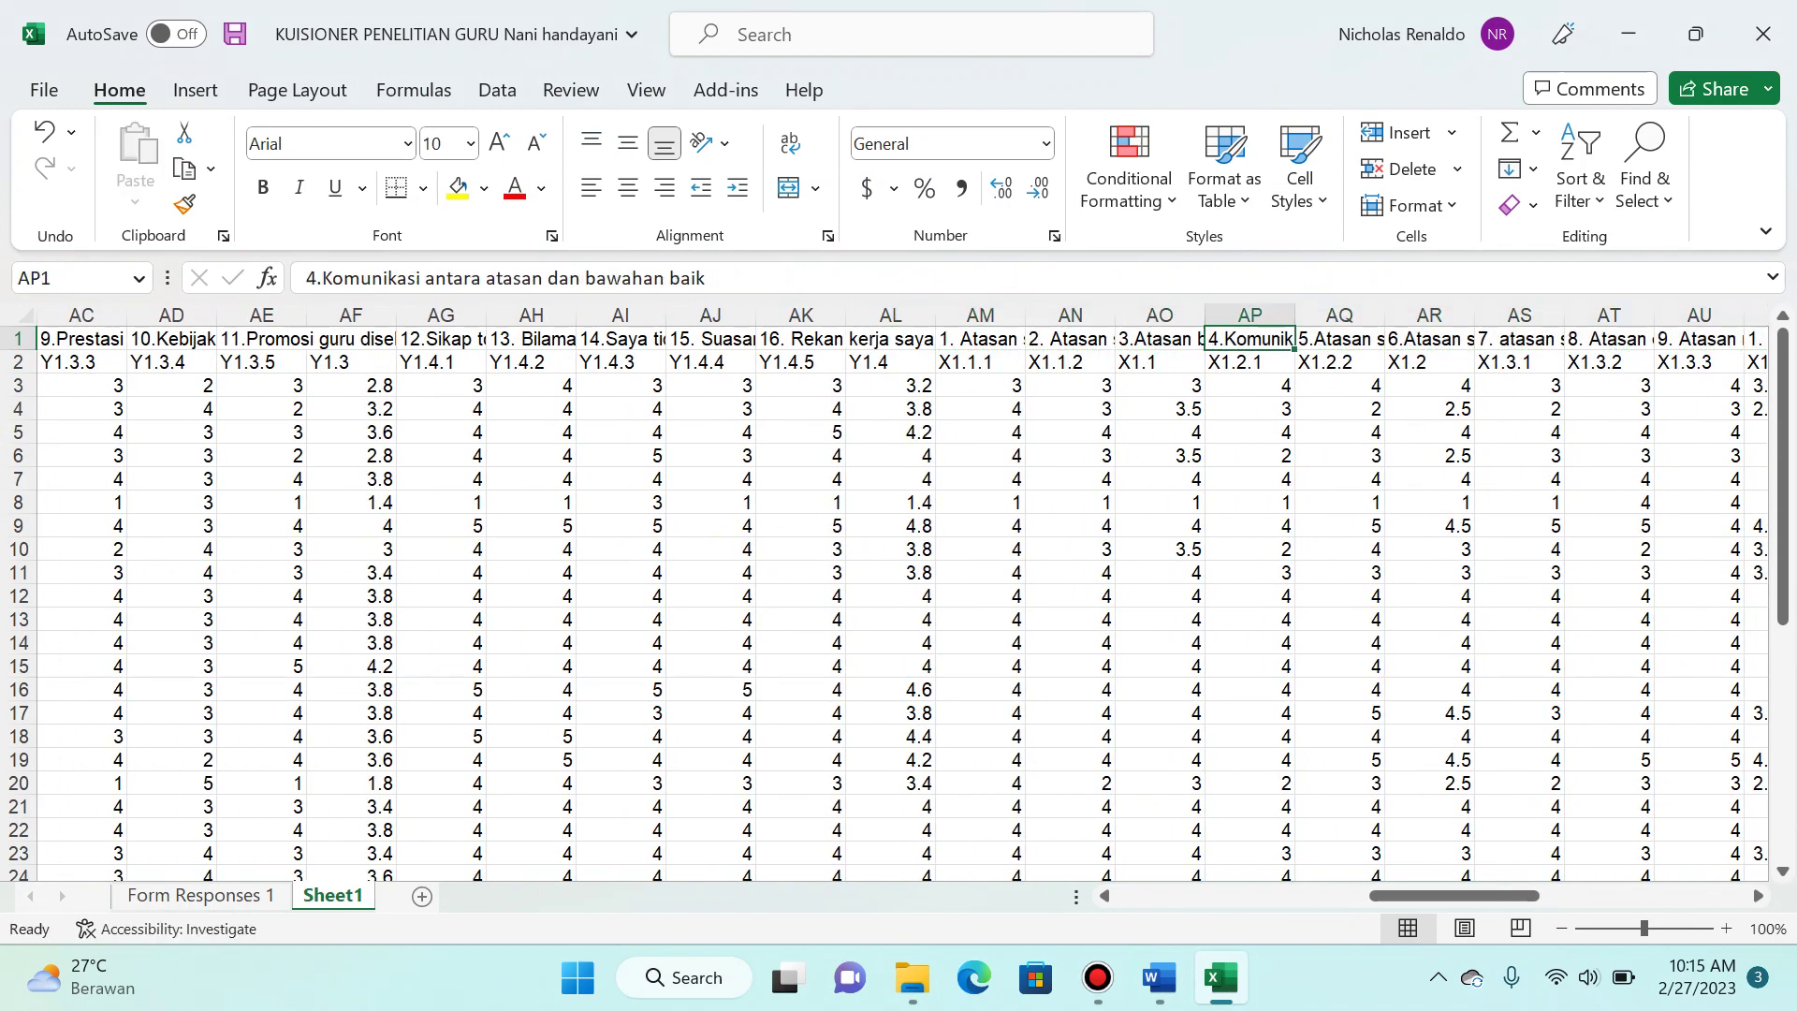
Step: Look up the Gaya Kepemimpinan items at the start of the Word proposal's indicator table and return to the Excel workbook
{"action": "key", "text": "alt+Tab"}
{"action": "scroll", "coordinate": [902, 609], "scroll_direction": "up", "scroll_amount": 20}
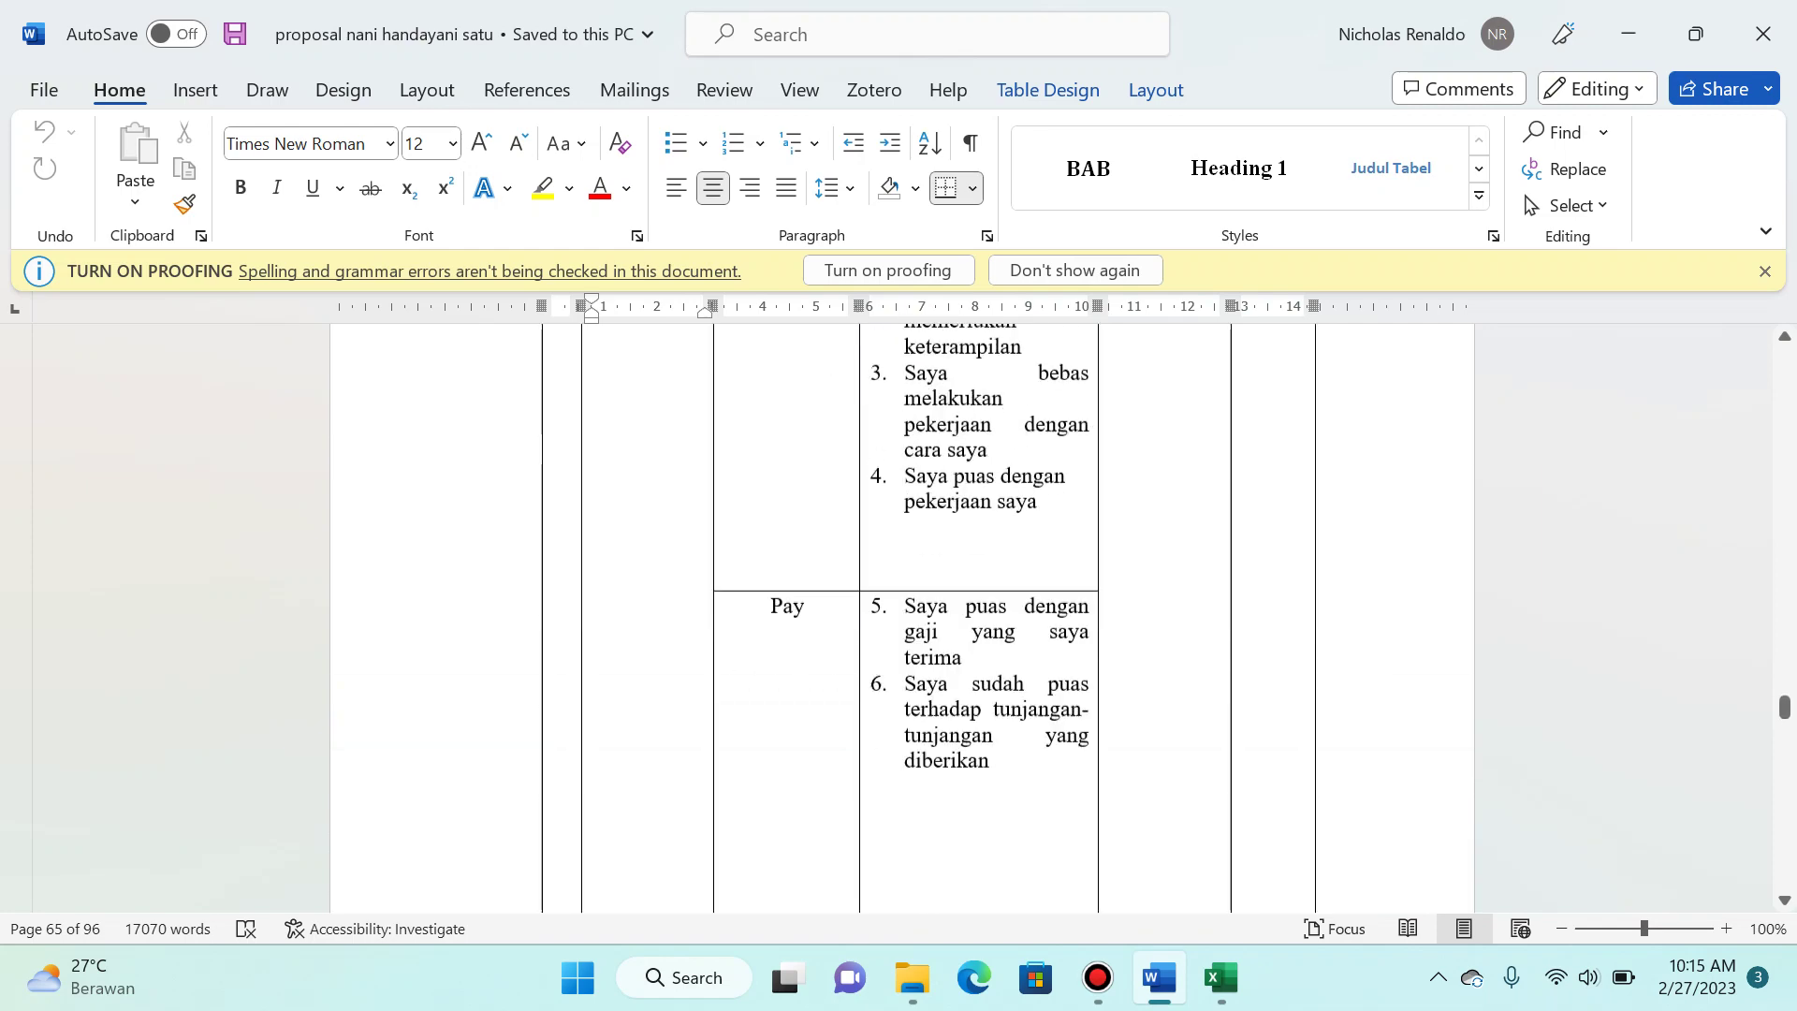
{"action": "scroll", "coordinate": [903, 609], "scroll_direction": "up", "scroll_amount": 20}
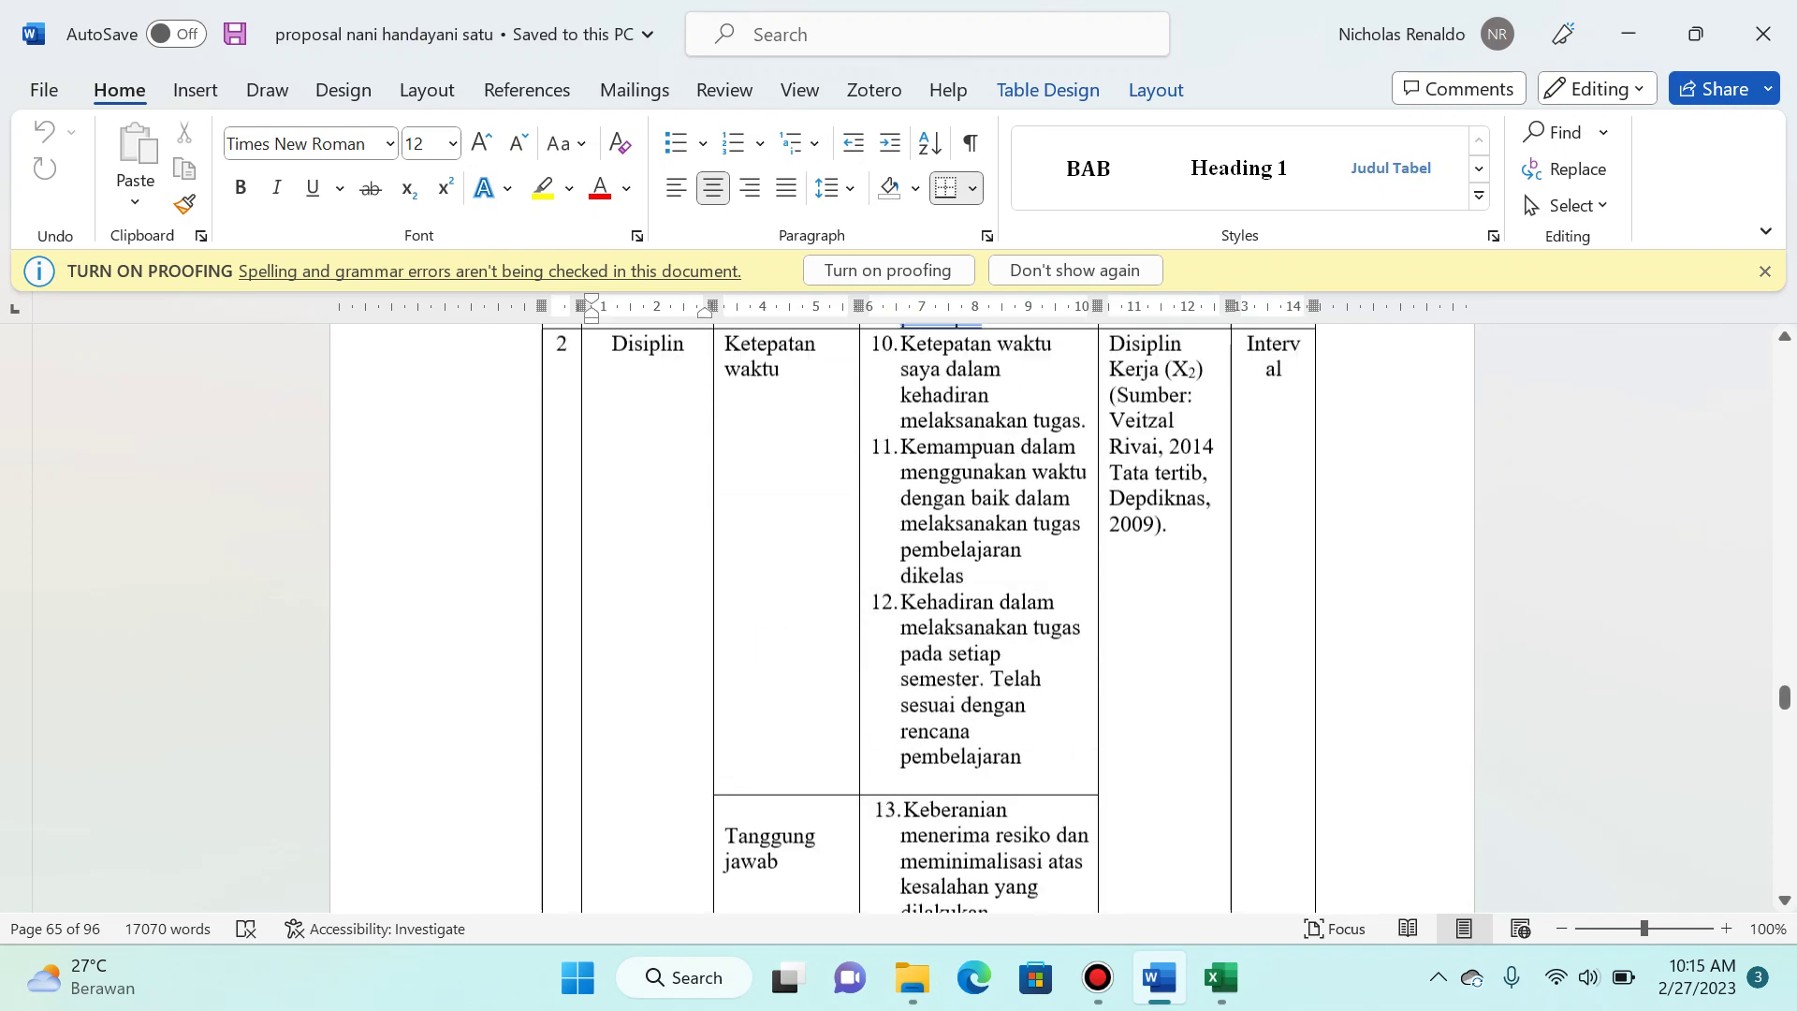
{"action": "scroll", "coordinate": [902, 608], "scroll_direction": "down", "scroll_amount": 8}
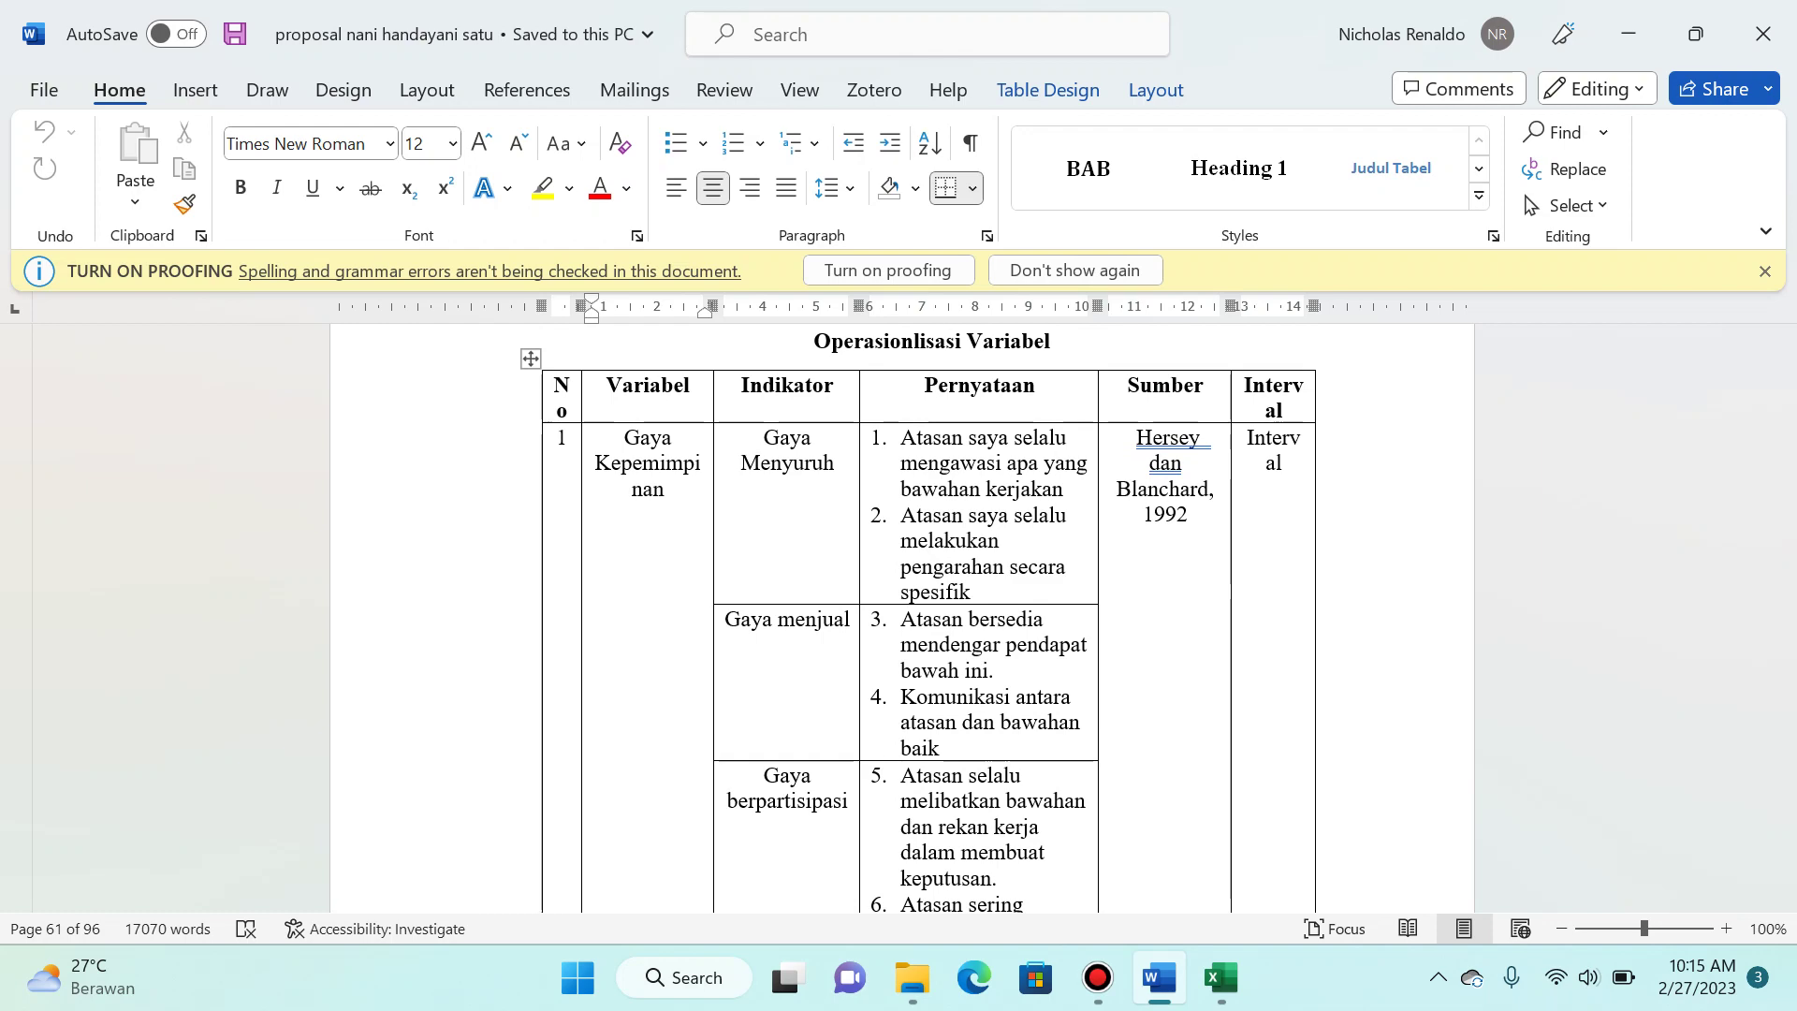
{"action": "key", "text": "alt+Tab"}
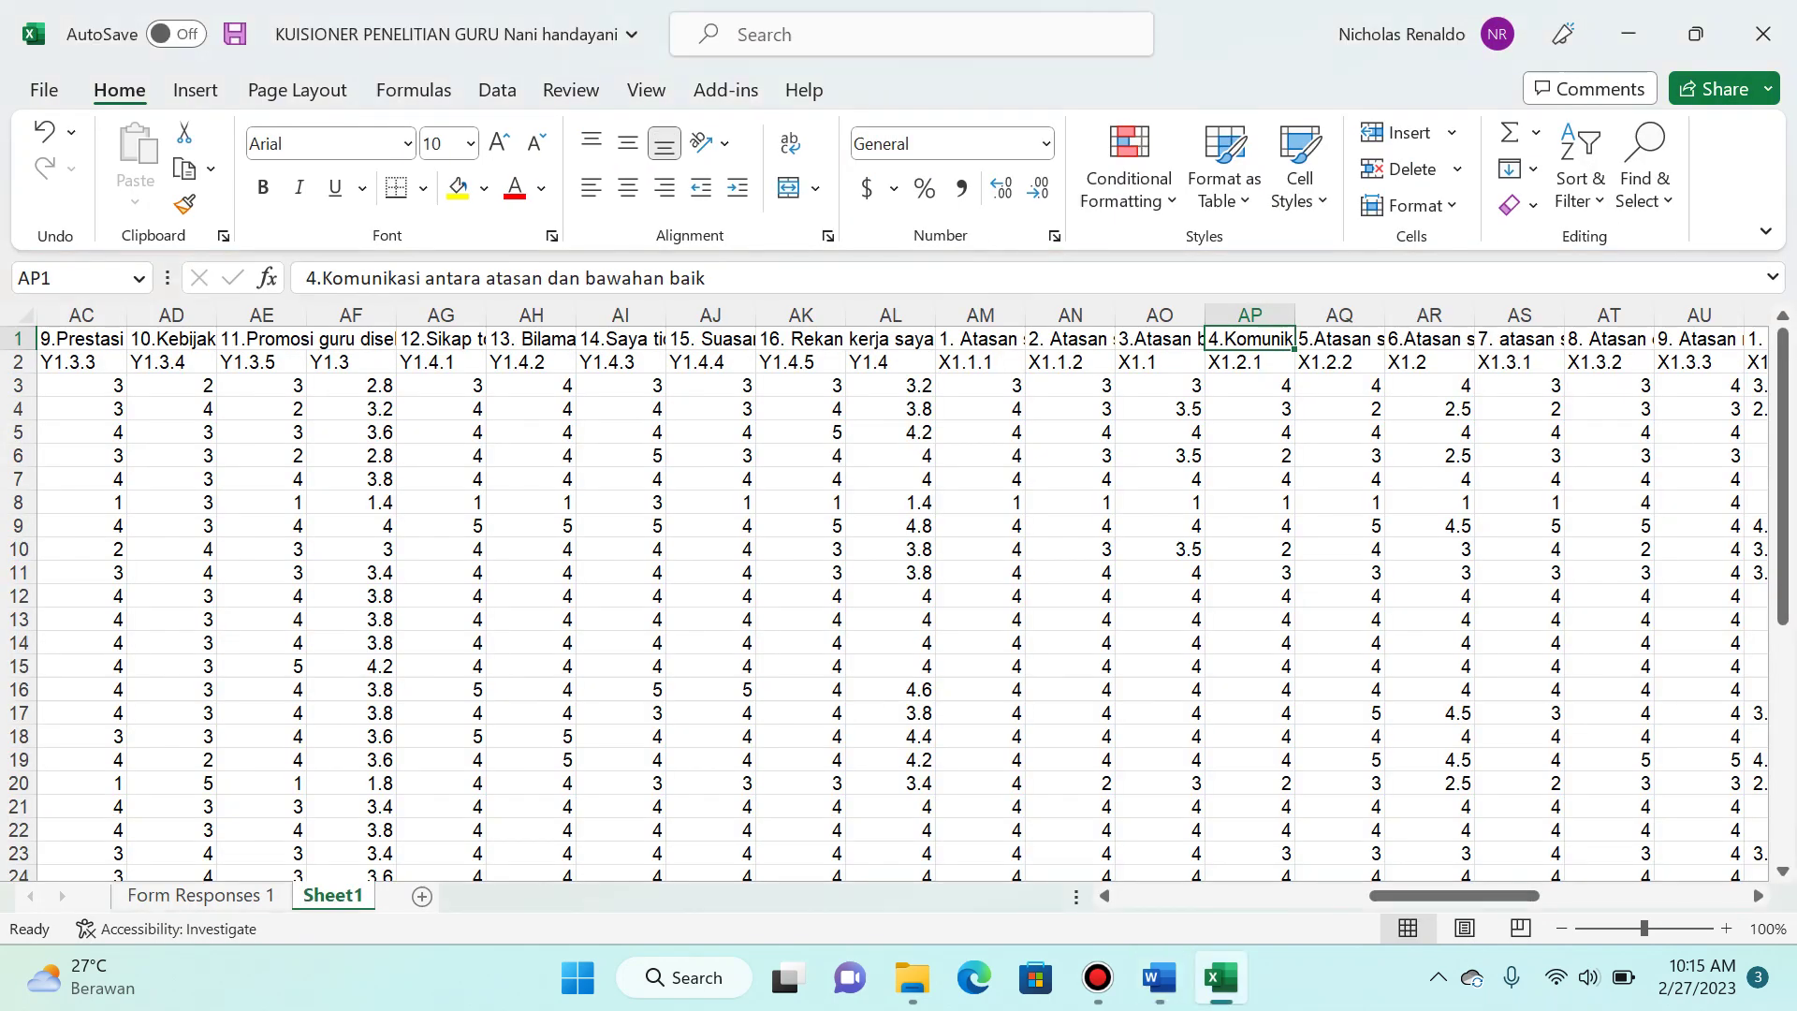
Step: Compare the leadership question headings above X1.1.1 and X1.1.2 with the Gaya Menyuruh items in the Word proposal
{"action": "key", "text": "Left"}
{"action": "key", "text": "Left"}
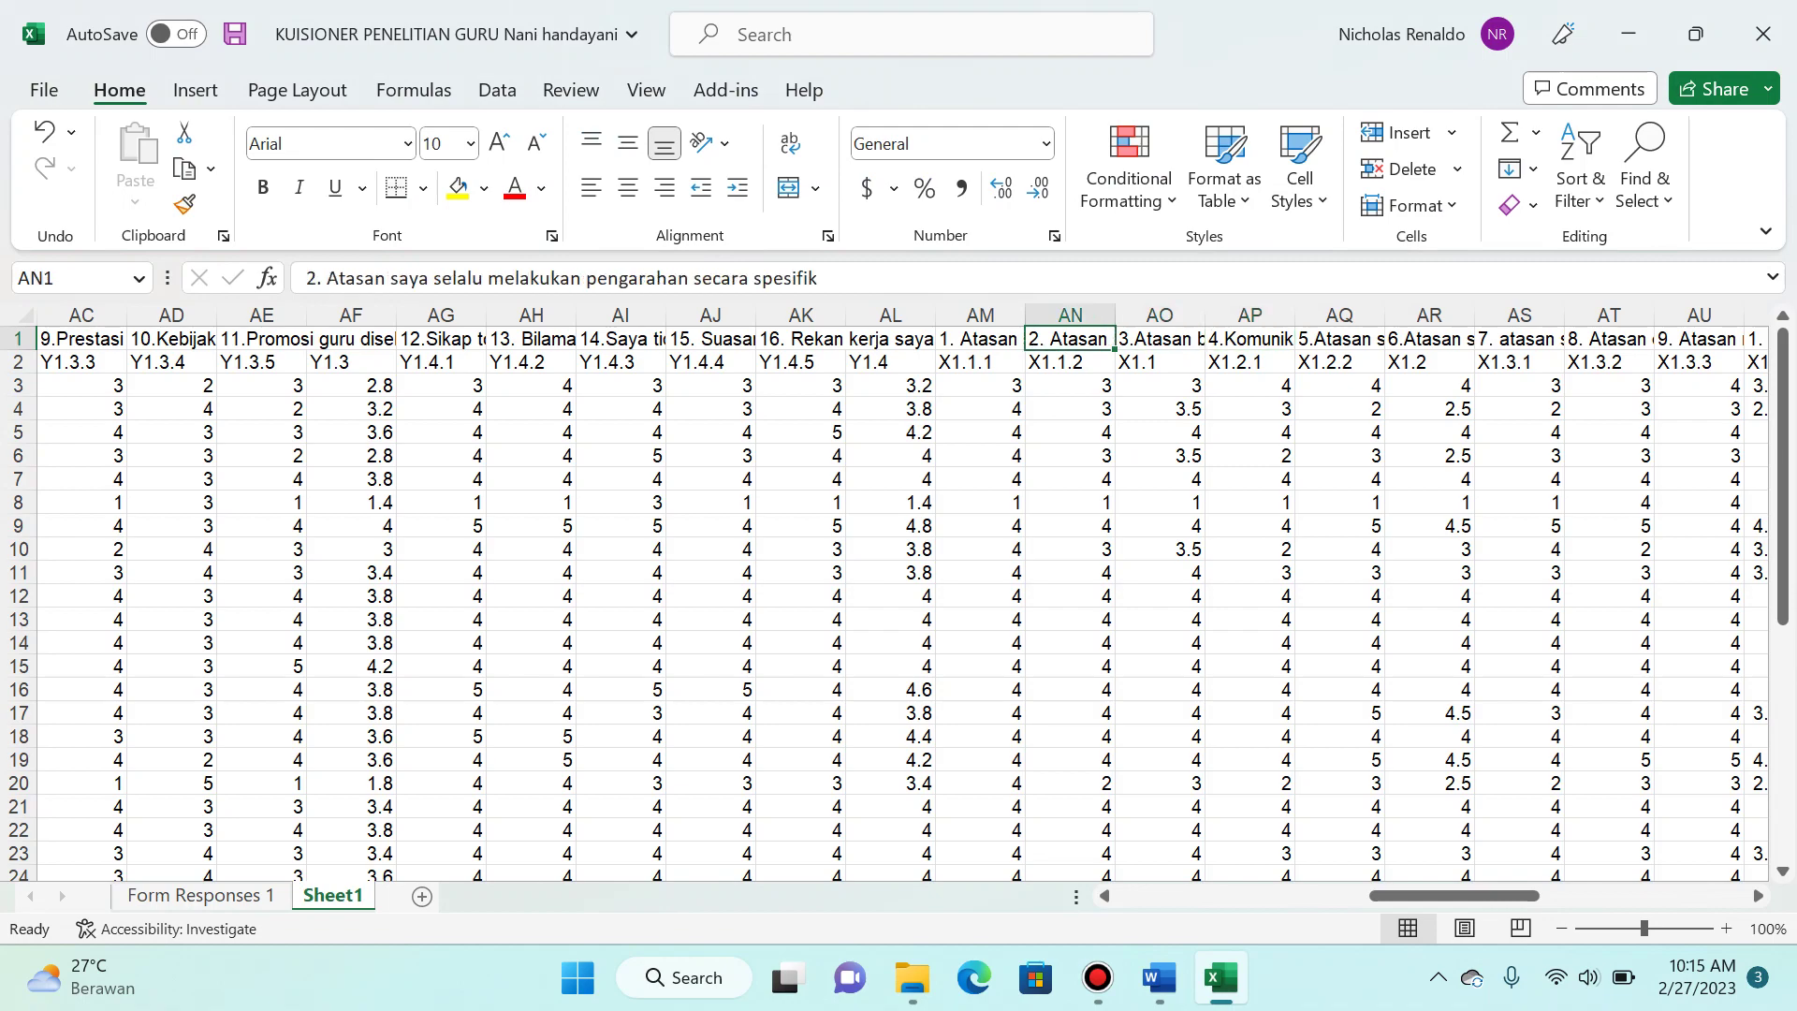
{"action": "key", "text": "Left"}
{"action": "key", "text": "Right"}
{"action": "key", "text": "alt+Tab"}
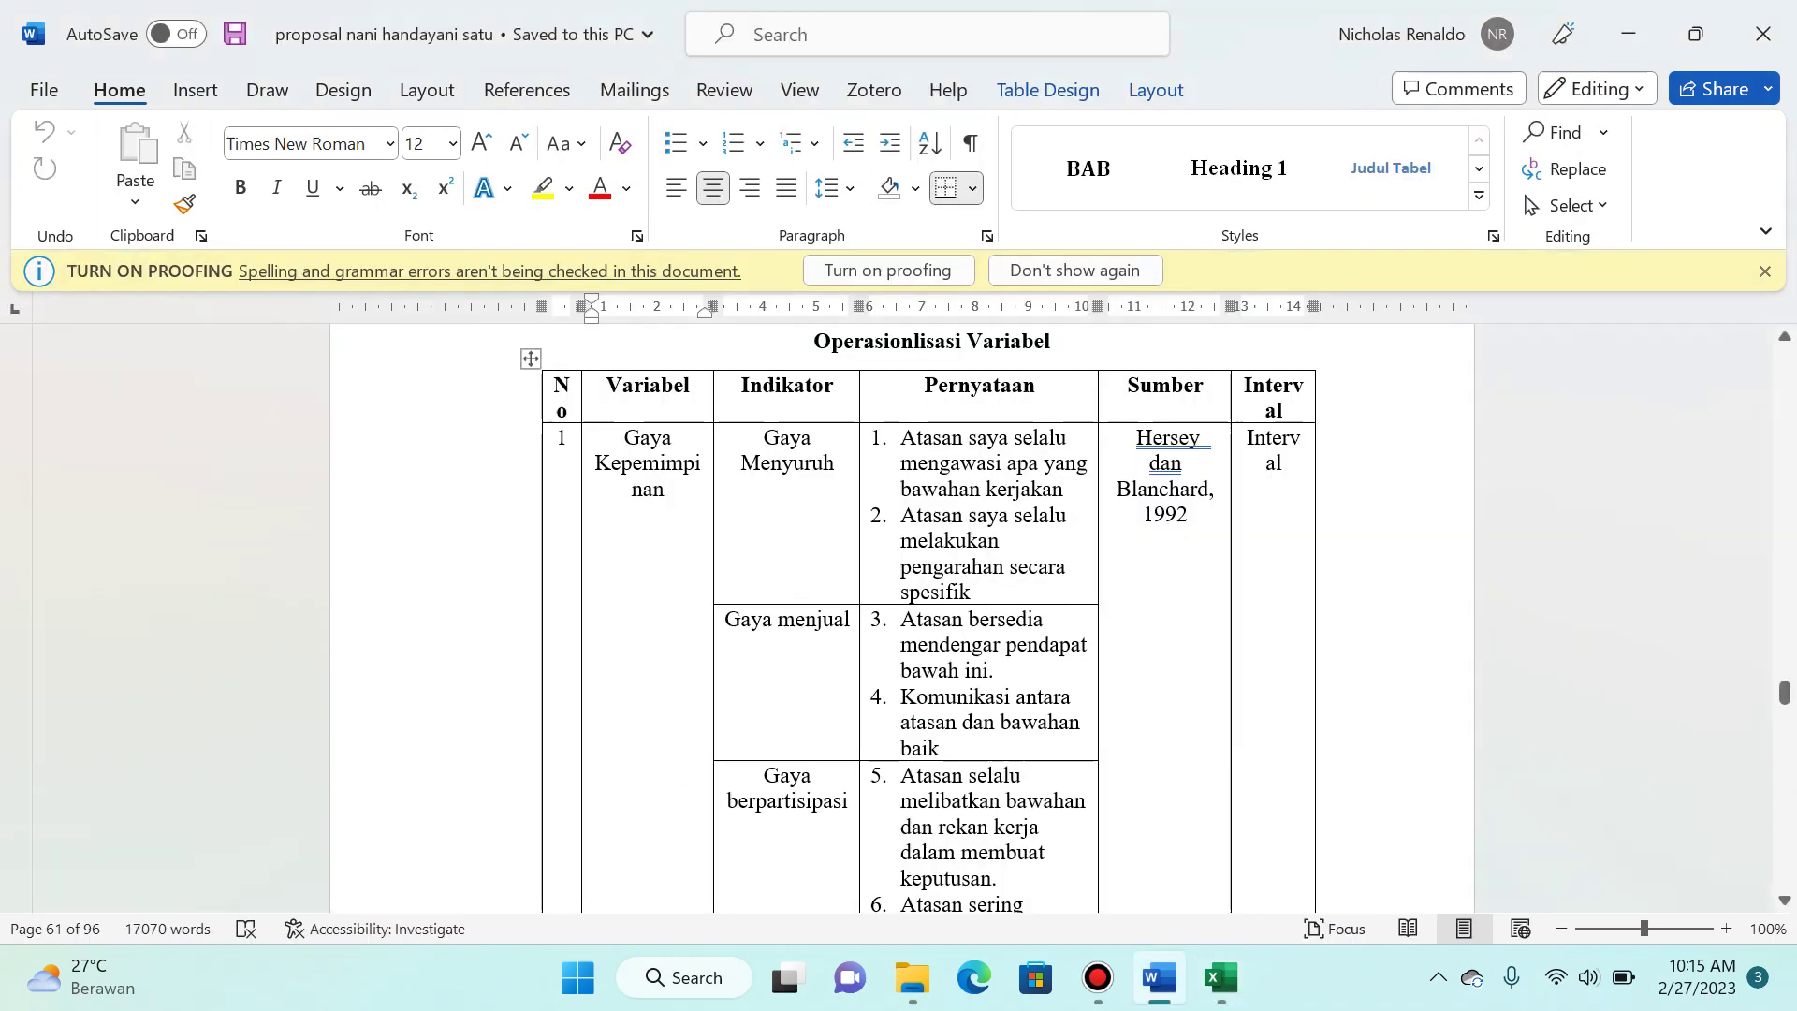
Step: In Excel, move the headings from leadership question 3 through the last one a column right to start at AP1, above X1.2.1
{"action": "key", "text": "alt+Tab"}
{"action": "key", "text": "ctrl+shift+Right"}
{"action": "key", "text": "ctrl+c"}
{"action": "key", "text": "Right"}
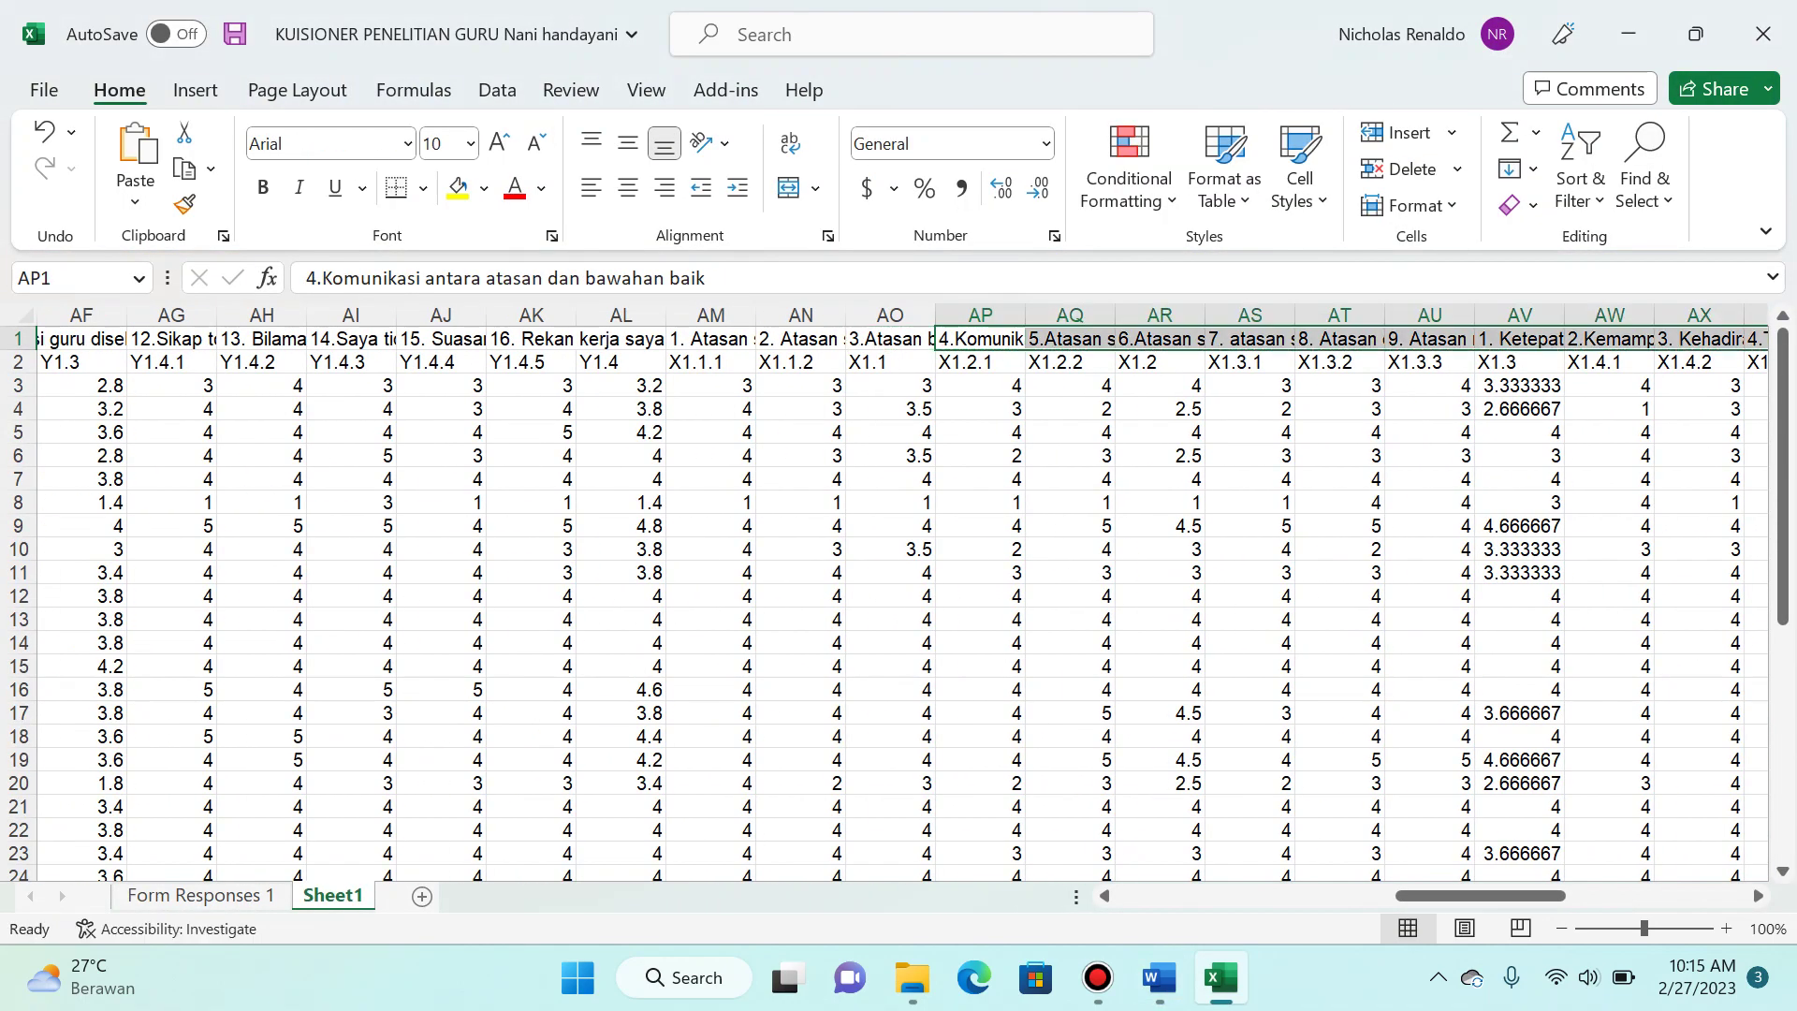
{"action": "key", "text": "ctrl+v"}
{"action": "key", "text": "Down"}
{"action": "key", "text": "Up"}
{"action": "key", "text": "Right"}
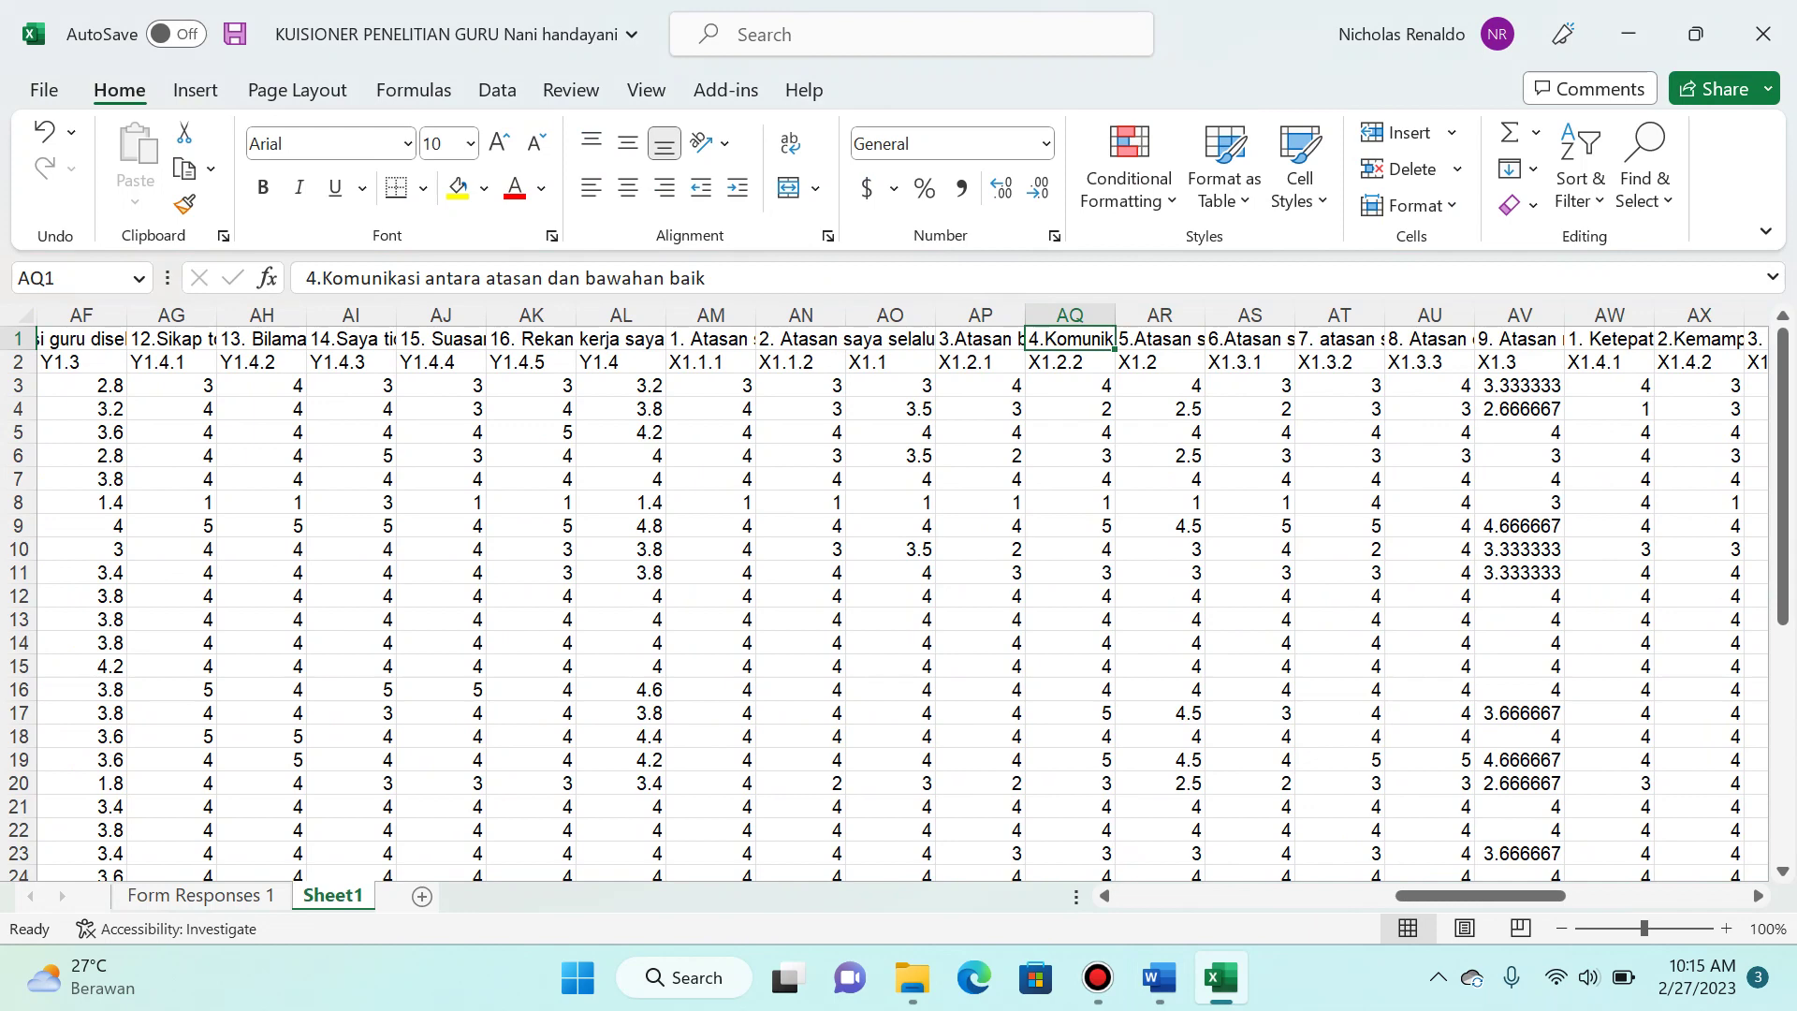
Step: Compare leadership question headings 3, 4 and 5 with the Gaya menjual and Gaya berpartisipasi items in the Word proposal
{"action": "left_click", "coordinate": [981, 339]}
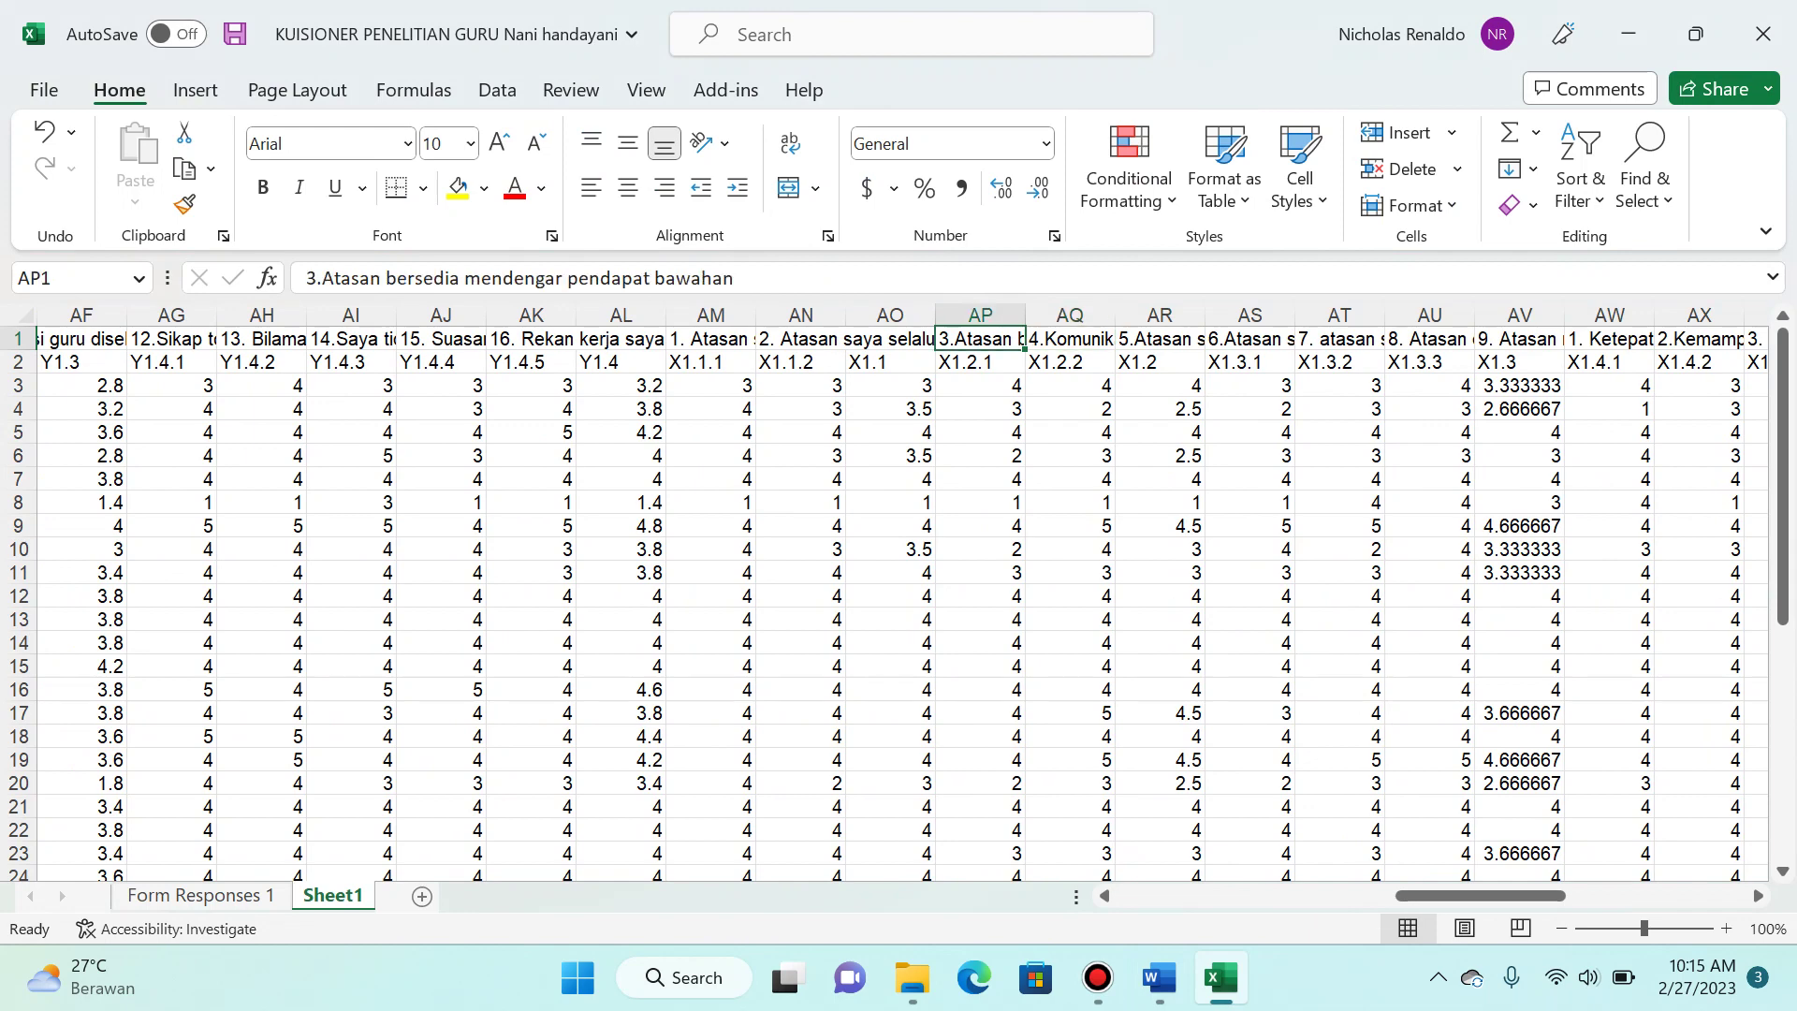
{"action": "left_click", "coordinate": [1070, 338]}
{"action": "left_click", "coordinate": [1160, 339]}
{"action": "key", "text": "alt+Tab"}
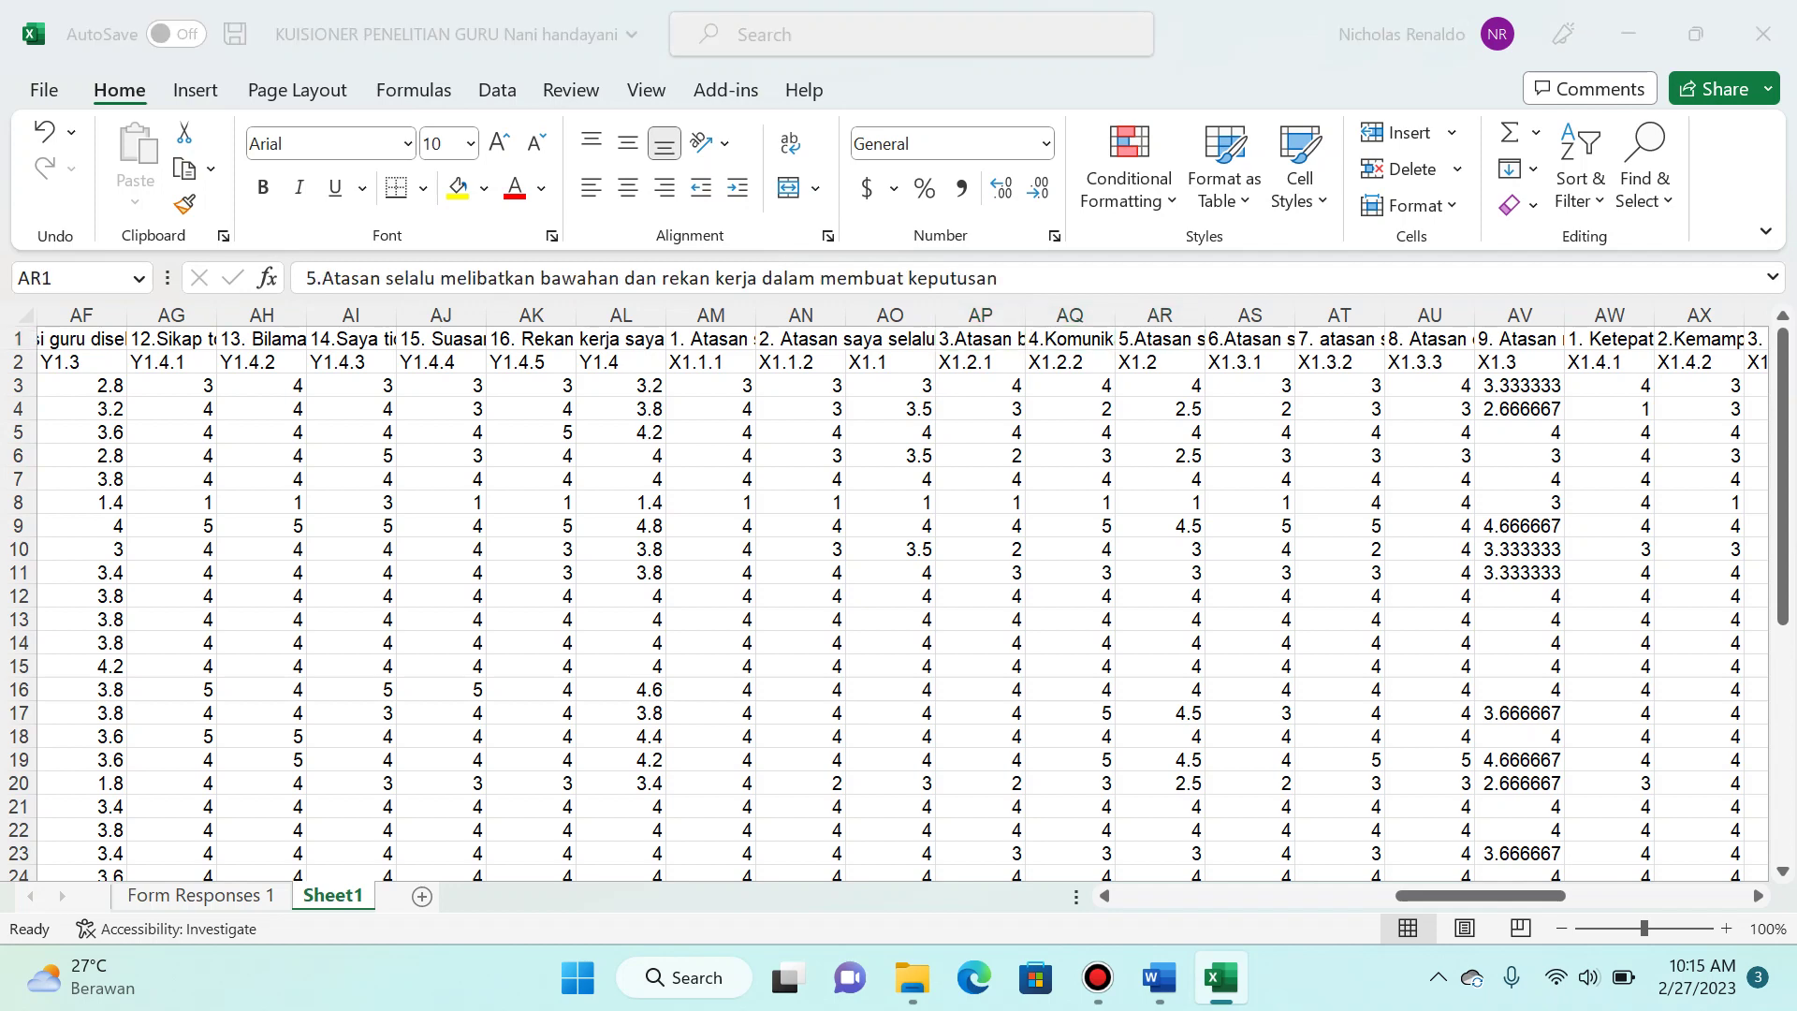
{"action": "key", "text": "alt+Tab"}
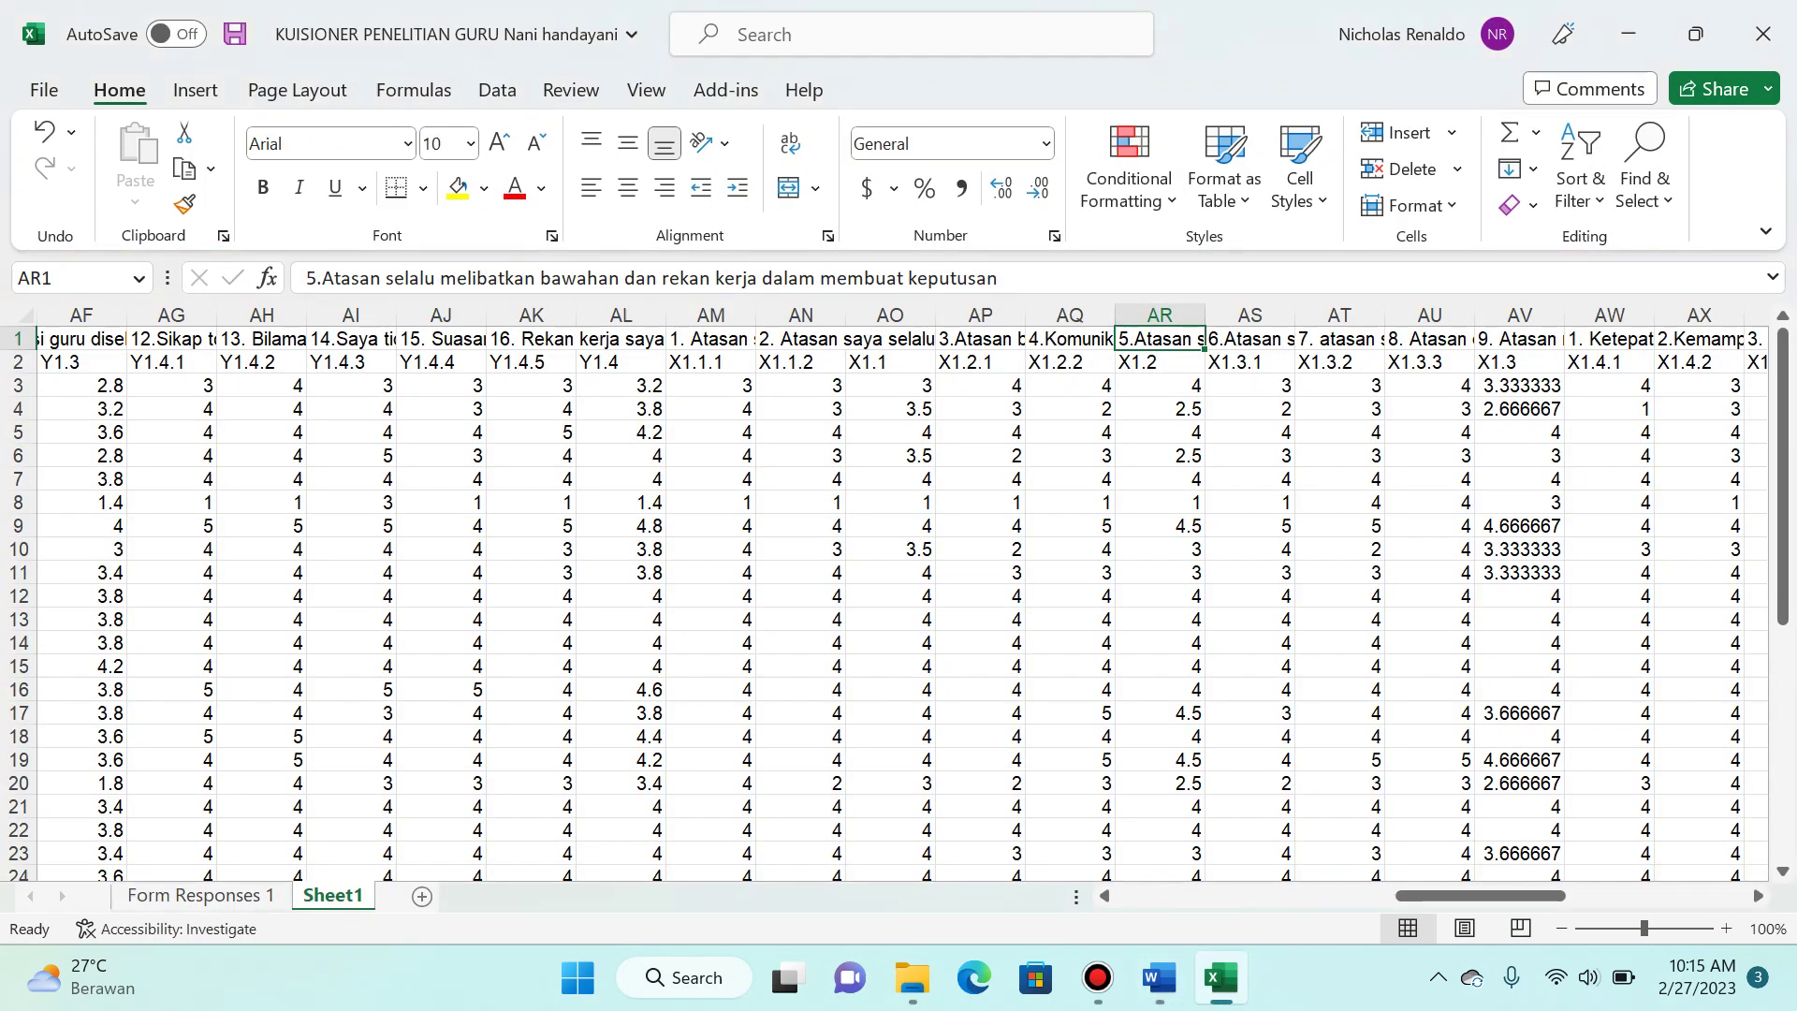
{"action": "left_click", "coordinate": [981, 339]}
{"action": "left_click", "coordinate": [1070, 339]}
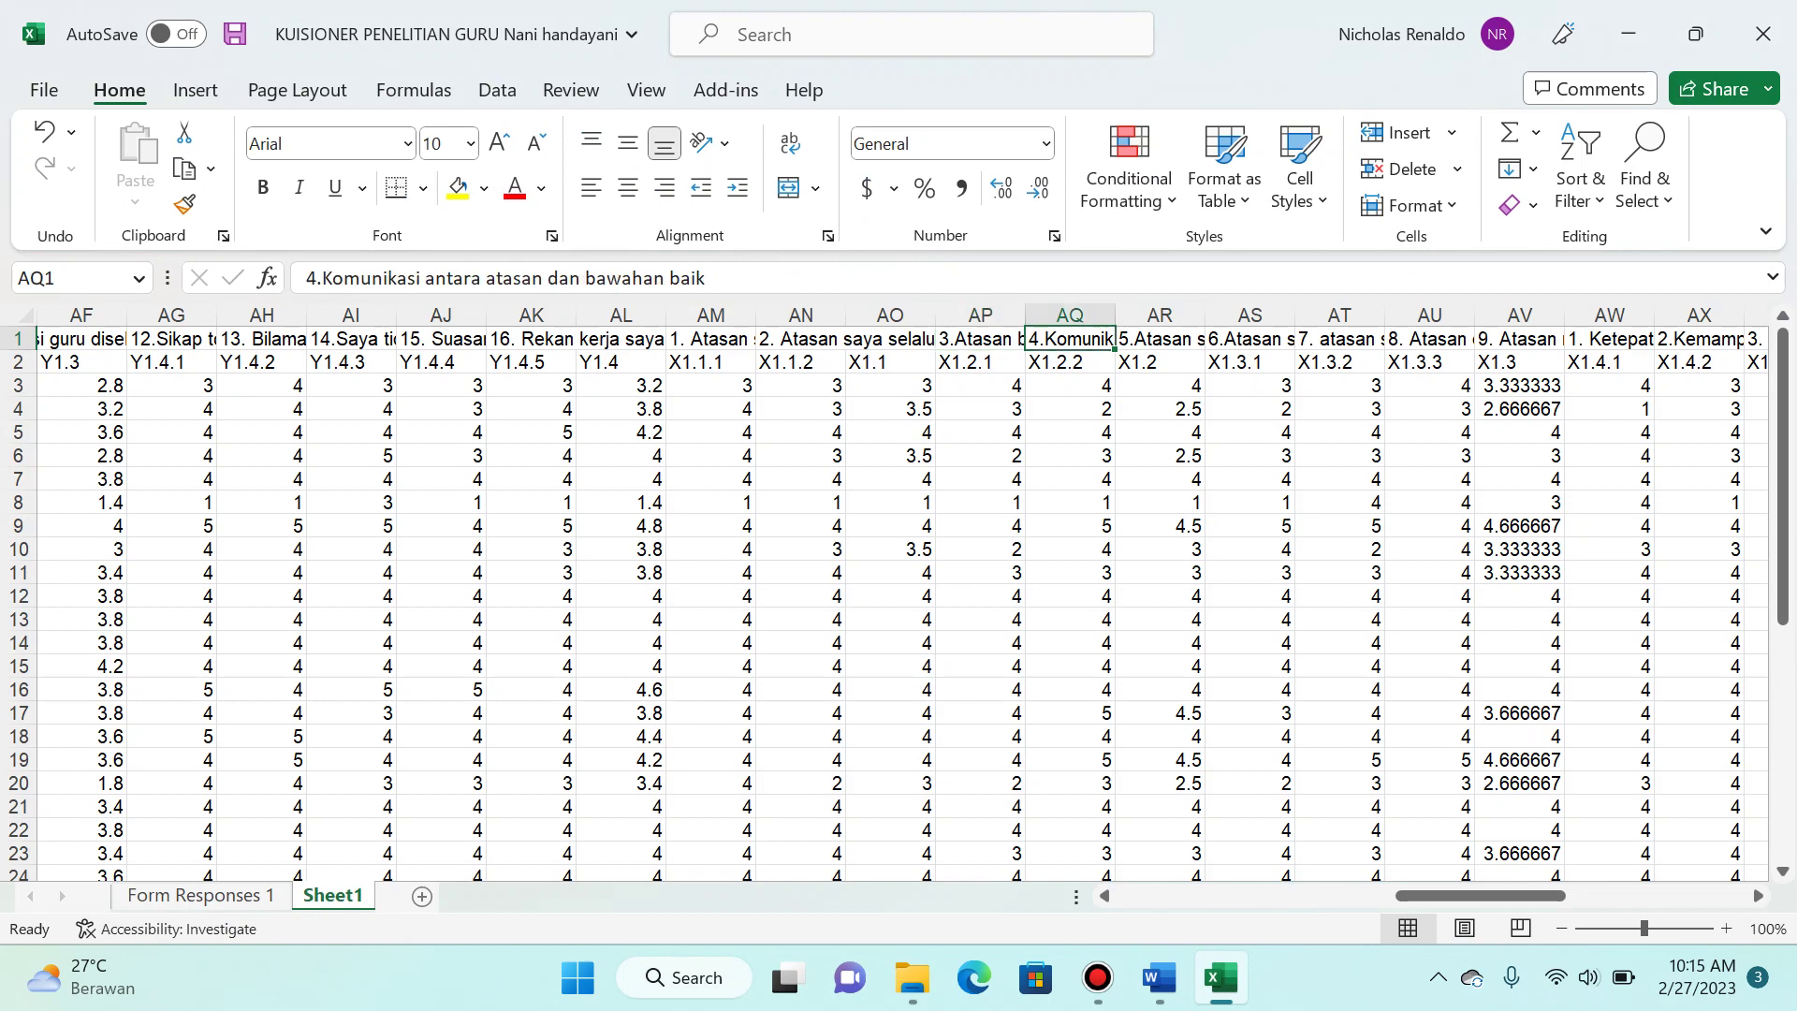
{"action": "left_click", "coordinate": [1160, 338]}
{"action": "key", "text": "alt+Tab"}
{"action": "scroll", "coordinate": [926, 617], "scroll_direction": "down", "scroll_amount": 3}
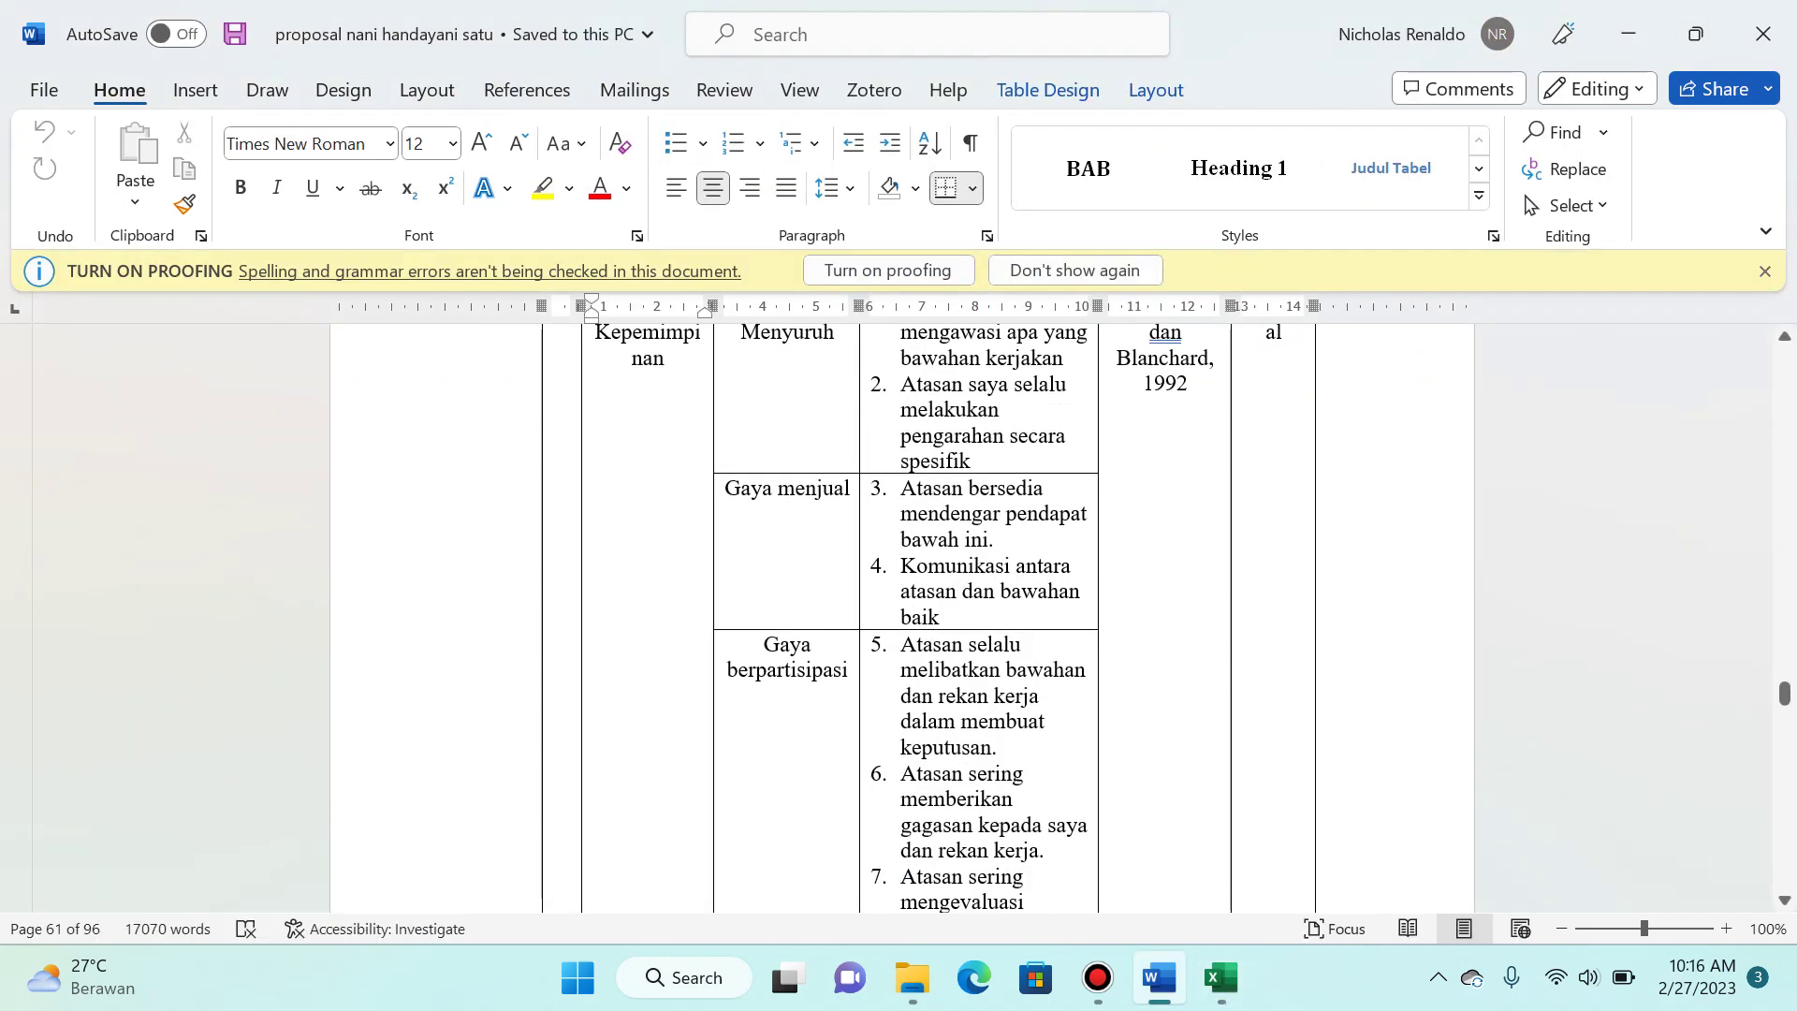
Step: In Excel, move the headings from leadership question 5 through the last one a column right to start at AS1, above X1.3.1
{"action": "key", "text": "alt+Tab"}
{"action": "key", "text": "Left"}
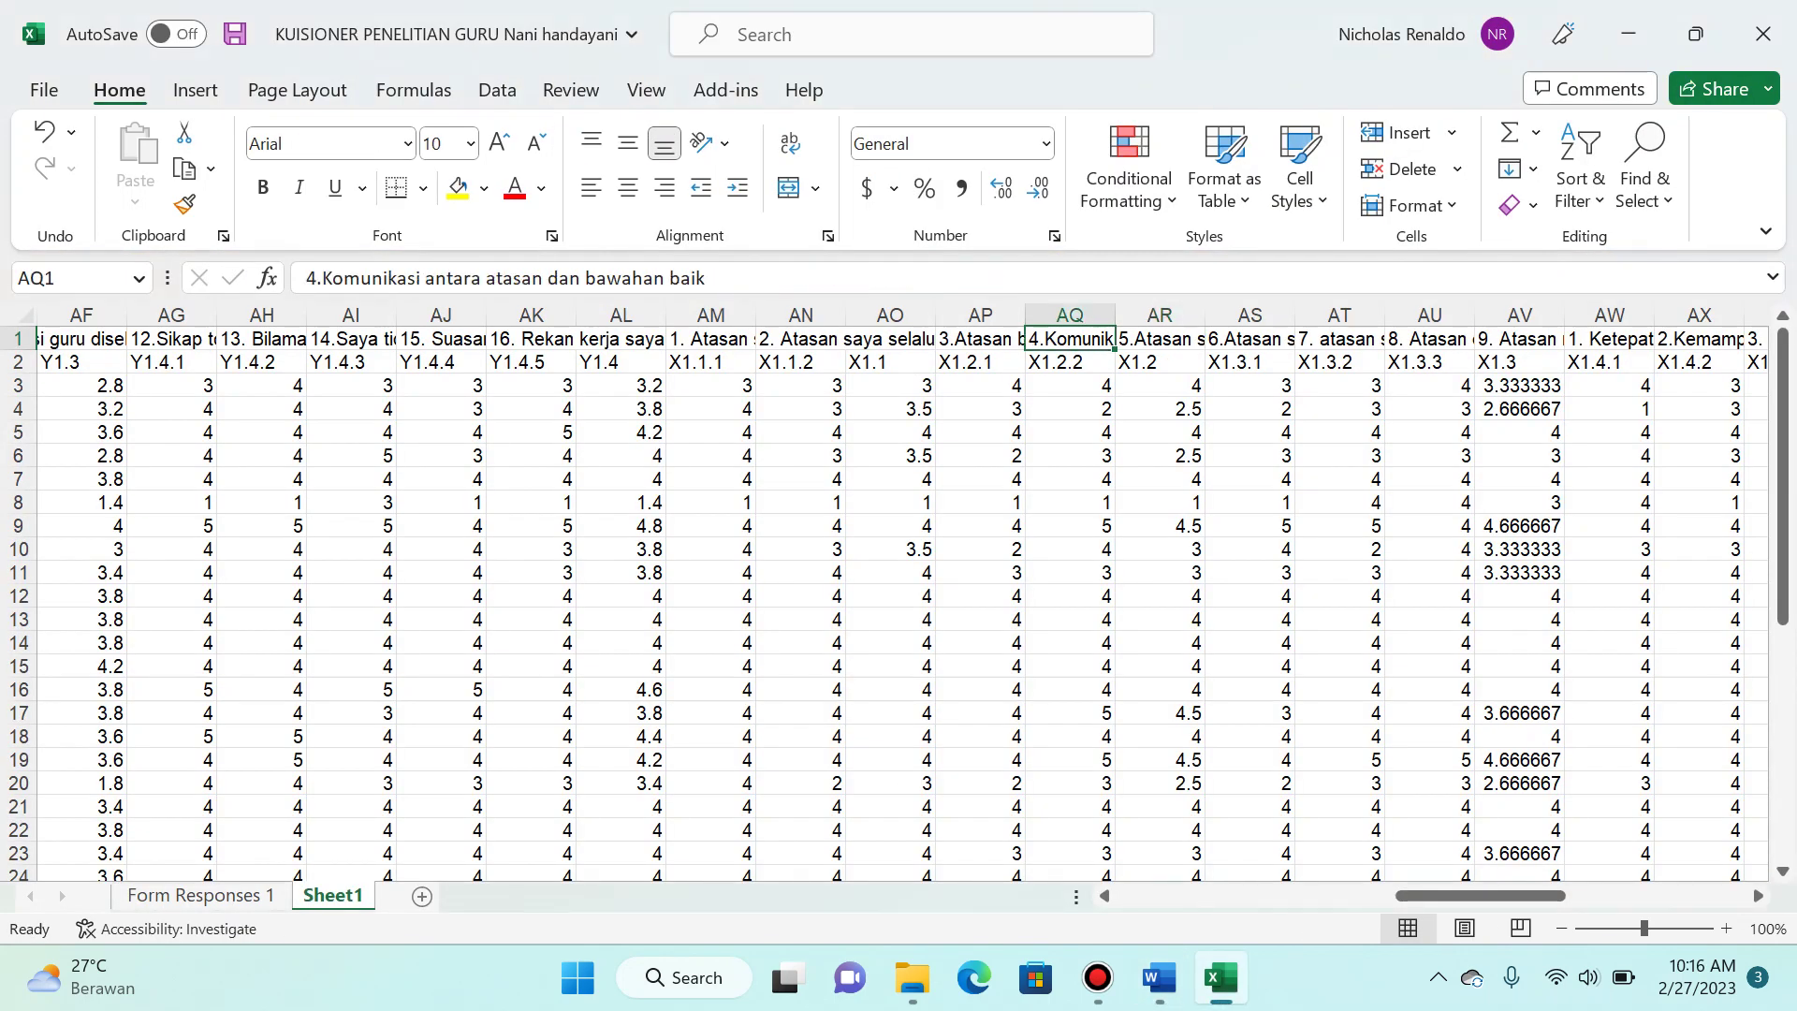
{"action": "key", "text": "Right"}
{"action": "key", "text": "ctrl+shift+Right"}
{"action": "key", "text": "ctrl+c"}
{"action": "key", "text": "Right"}
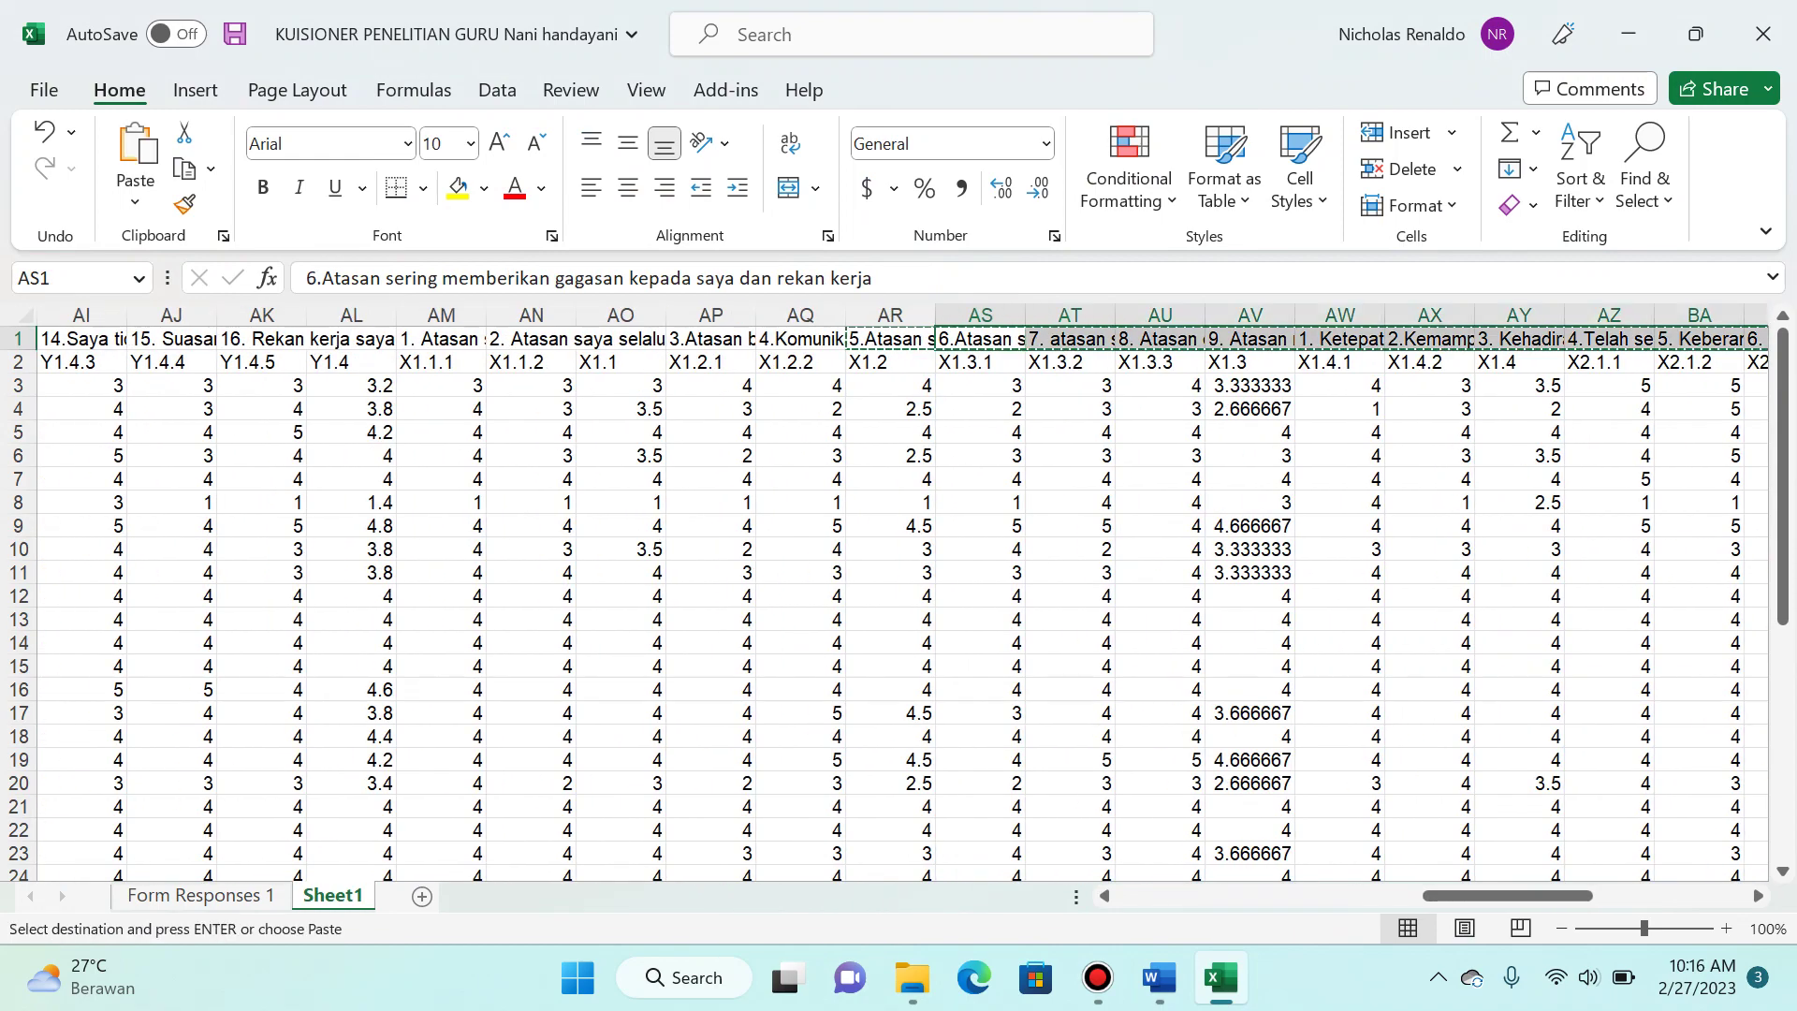
{"action": "key", "text": "Return"}
Step: Move the headings from leadership question 8 through the last one a column right to start at AW1, above X1.4.1
{"action": "key", "text": "Right"}
{"action": "key", "text": "Right"}
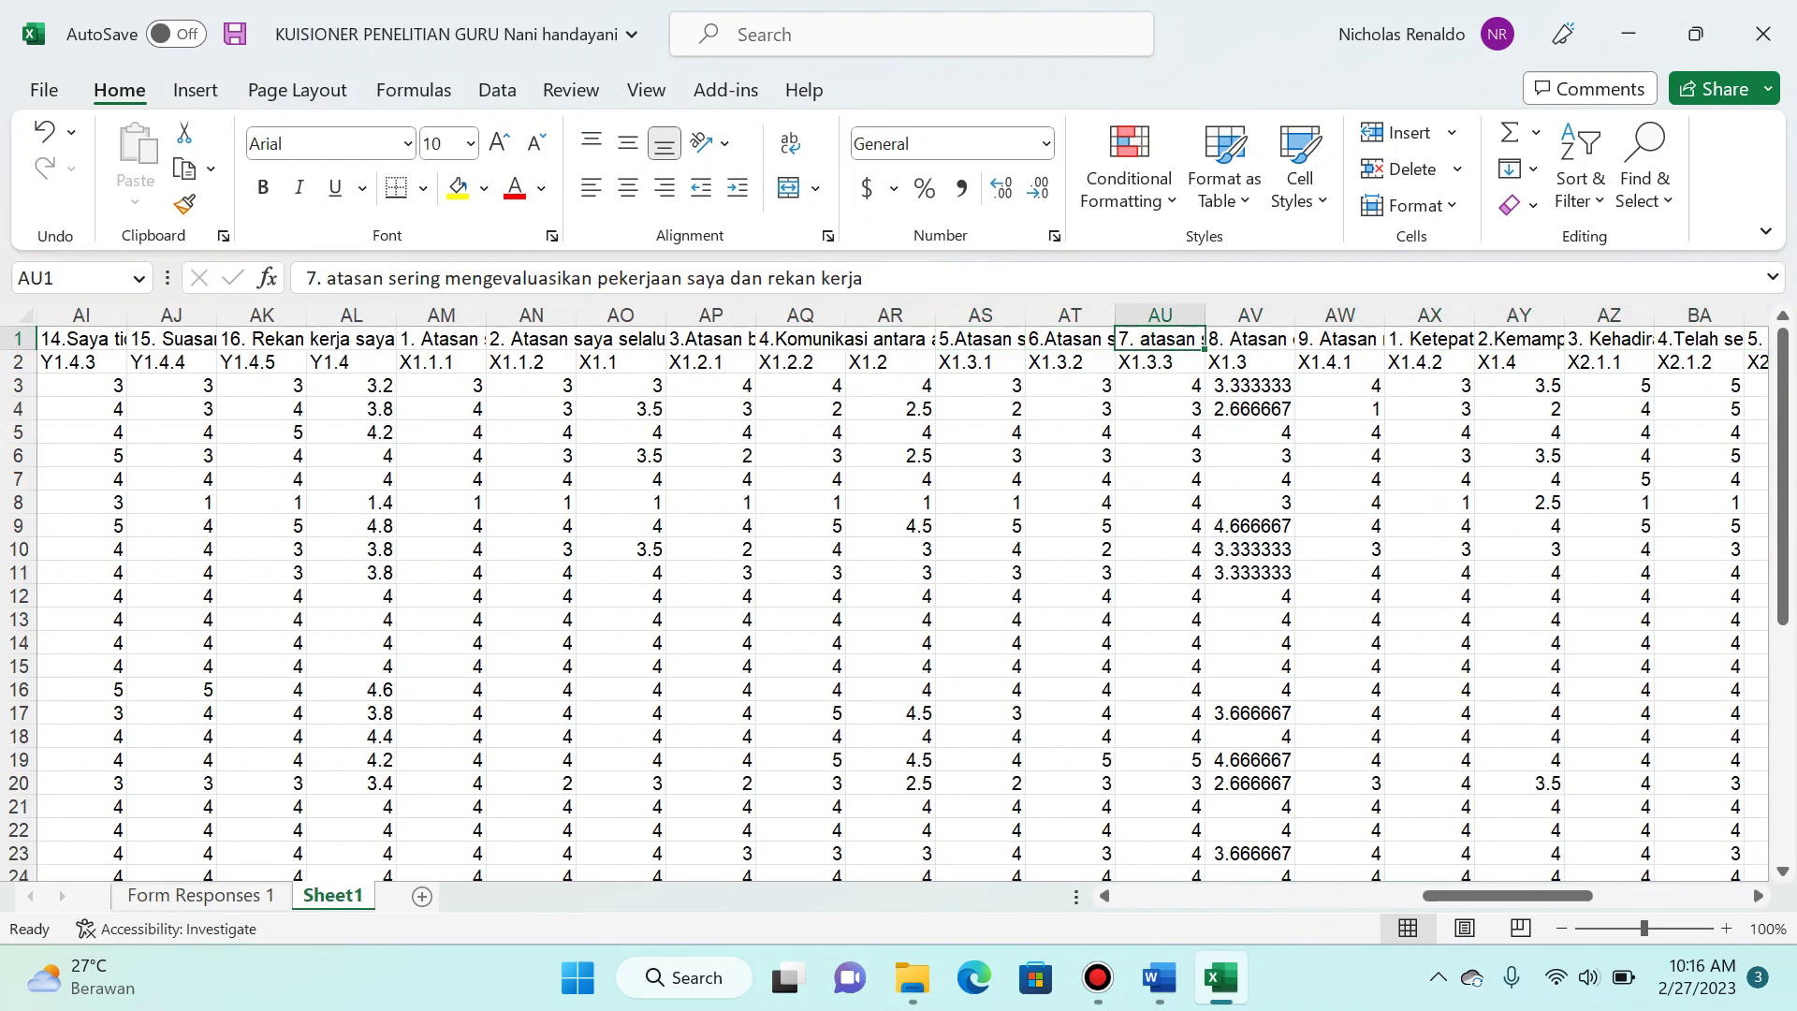
{"action": "key", "text": "Right"}
{"action": "key", "text": "ctrl+shift+Right"}
{"action": "key", "text": "ctrl+c"}
{"action": "key", "text": "Right"}
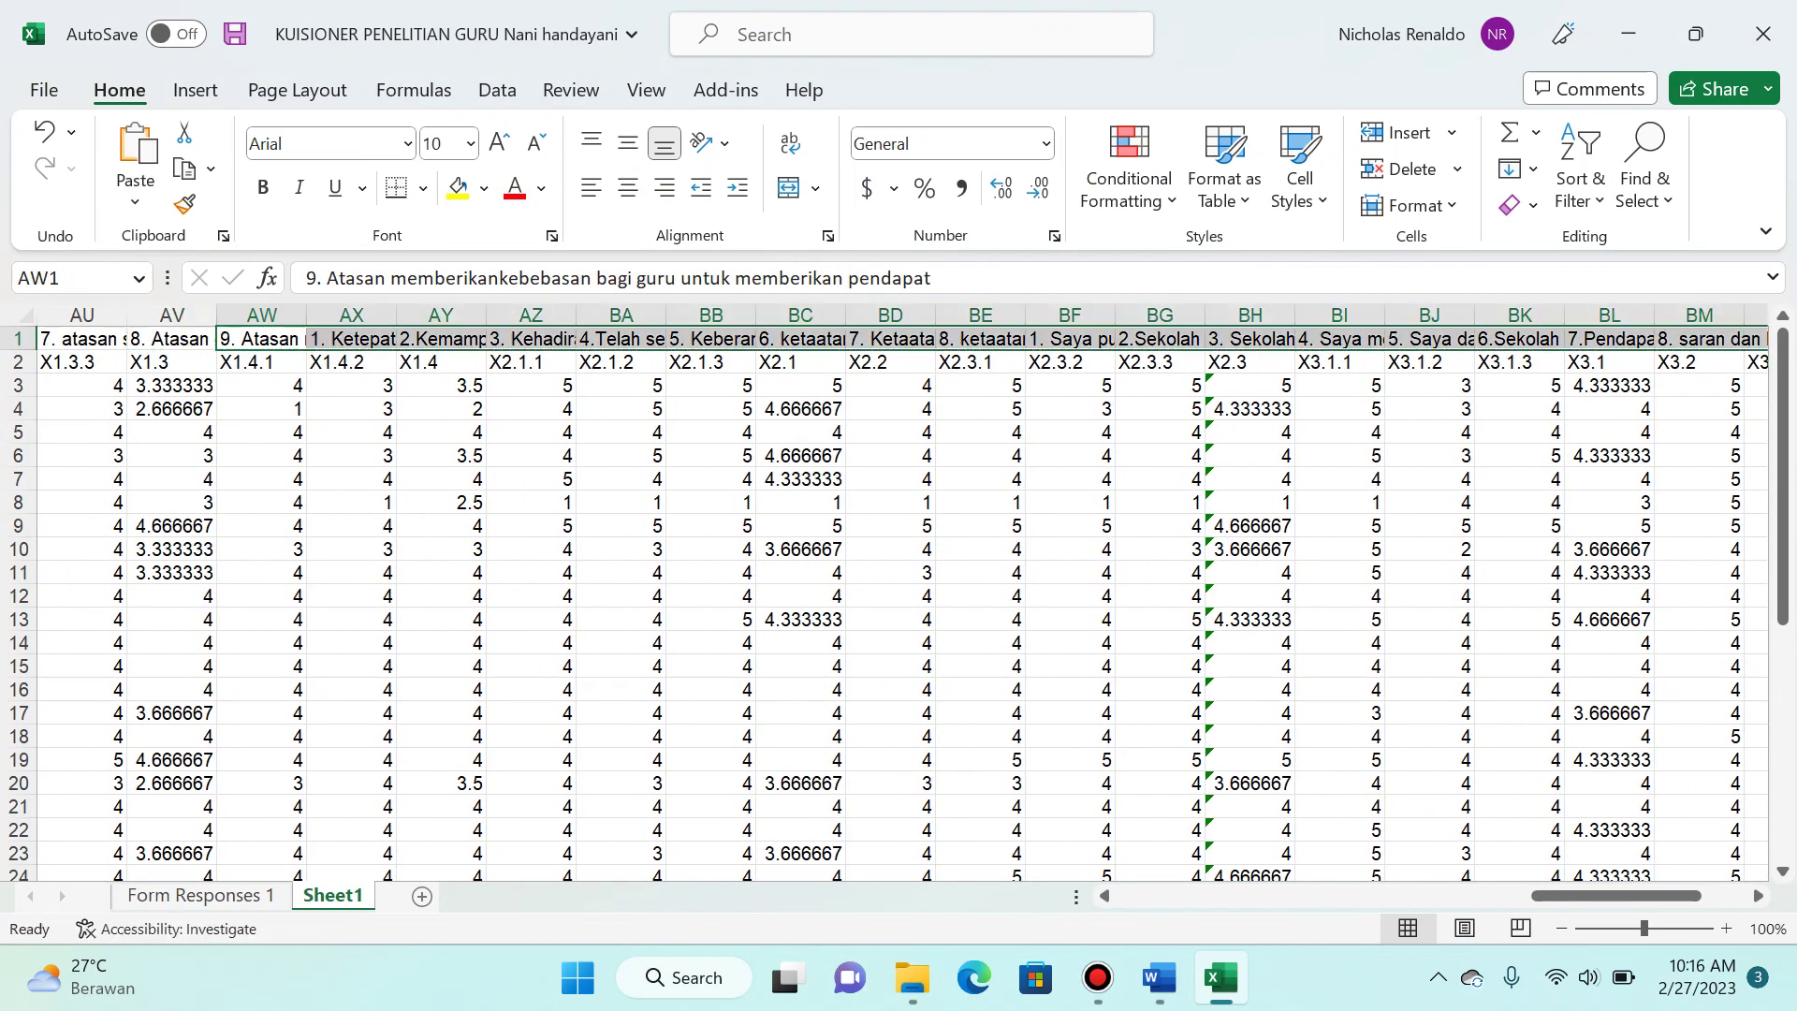
{"action": "key", "text": "Return"}
Step: After checking the proposal's Gaya mendelegasikan items in Word, move the Excel headings from "1. Ketepatan waktu" onward a column right to start at AZ1, above X2.1.1
{"action": "key", "text": "alt+Tab"}
{"action": "scroll", "coordinate": [902, 618], "scroll_direction": "down", "scroll_amount": 10}
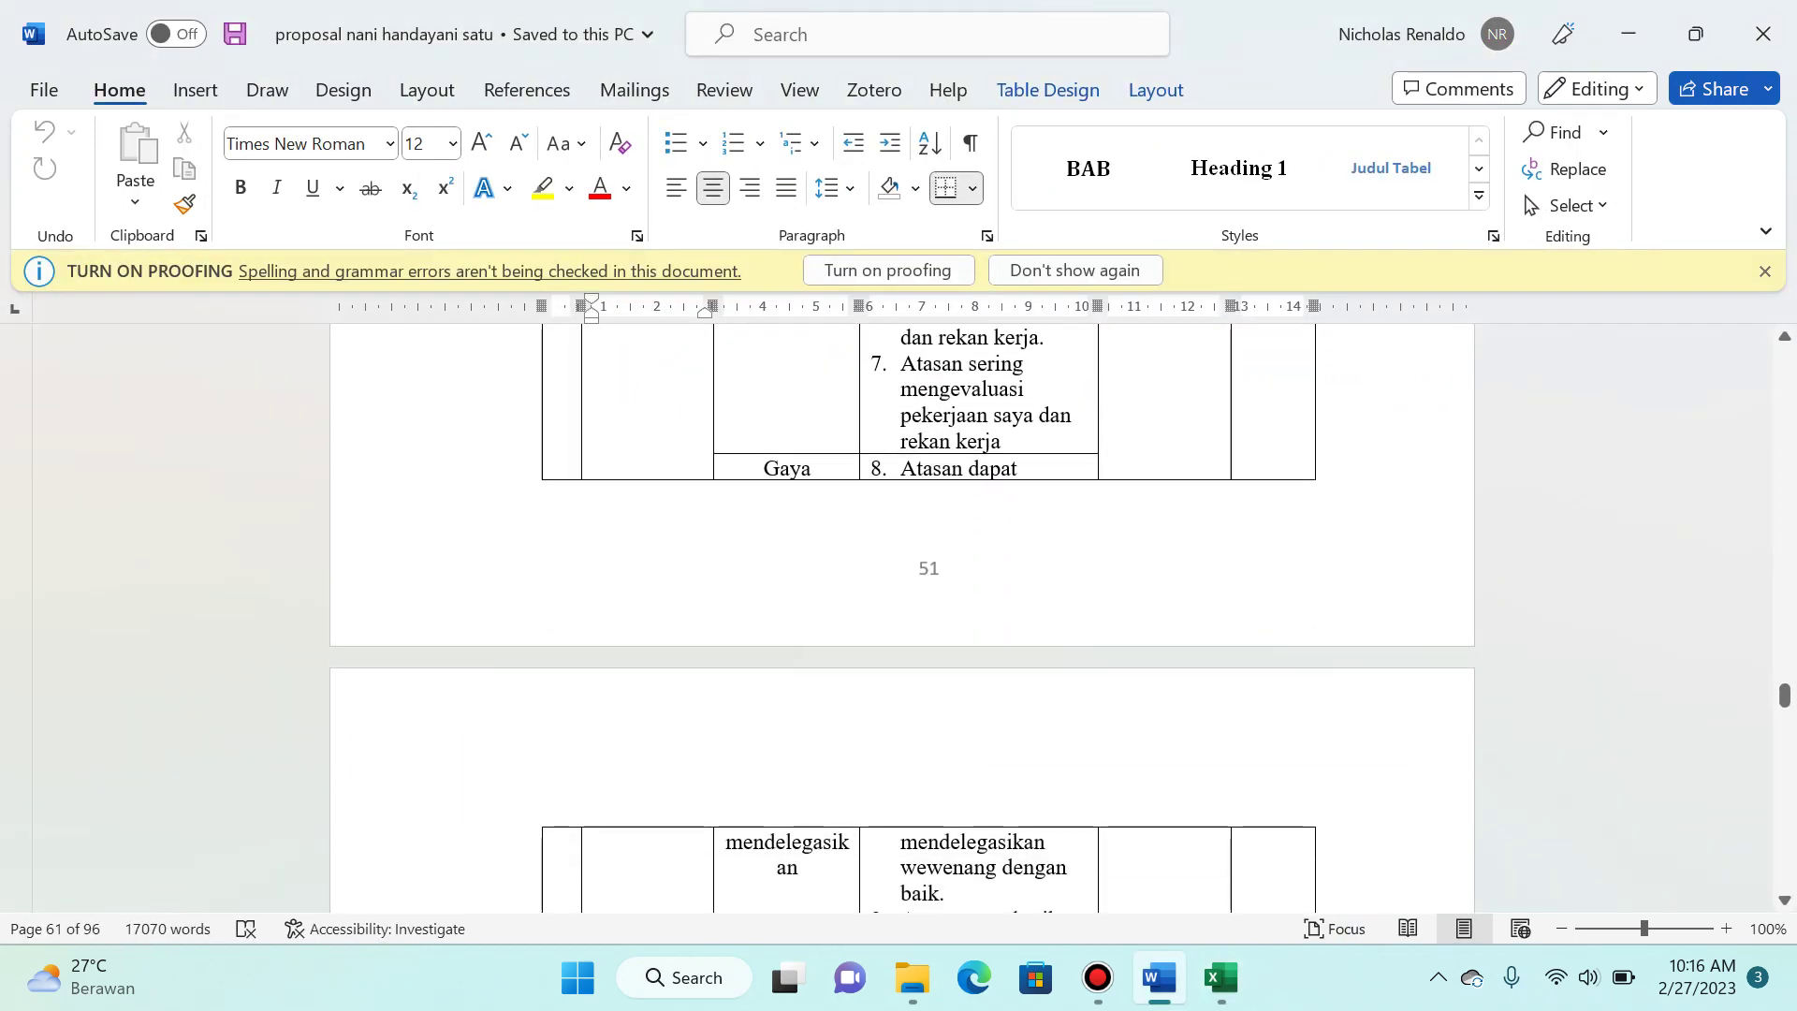
{"action": "key", "text": "alt+Tab"}
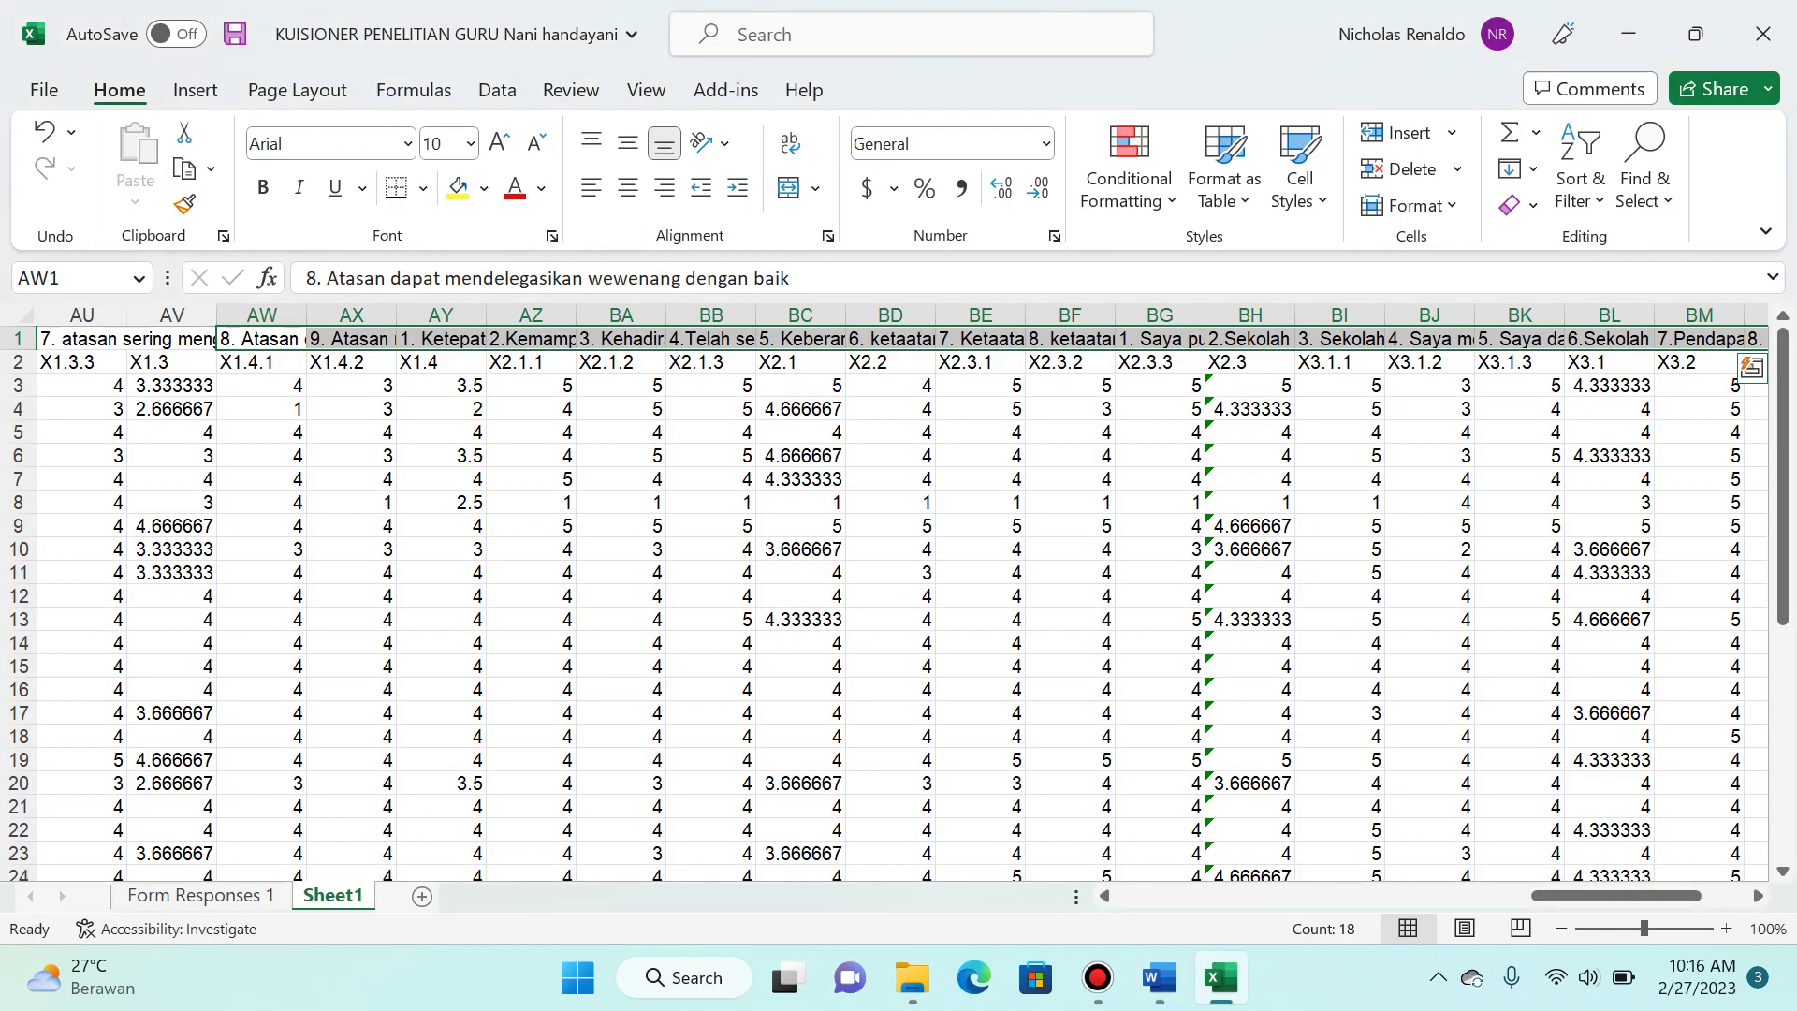
{"action": "key", "text": "Right"}
{"action": "key", "text": "Right"}
{"action": "key", "text": "ctrl+shift+Right"}
{"action": "key", "text": "ctrl+c"}
{"action": "key", "text": "Right"}
{"action": "key", "text": "Return"}
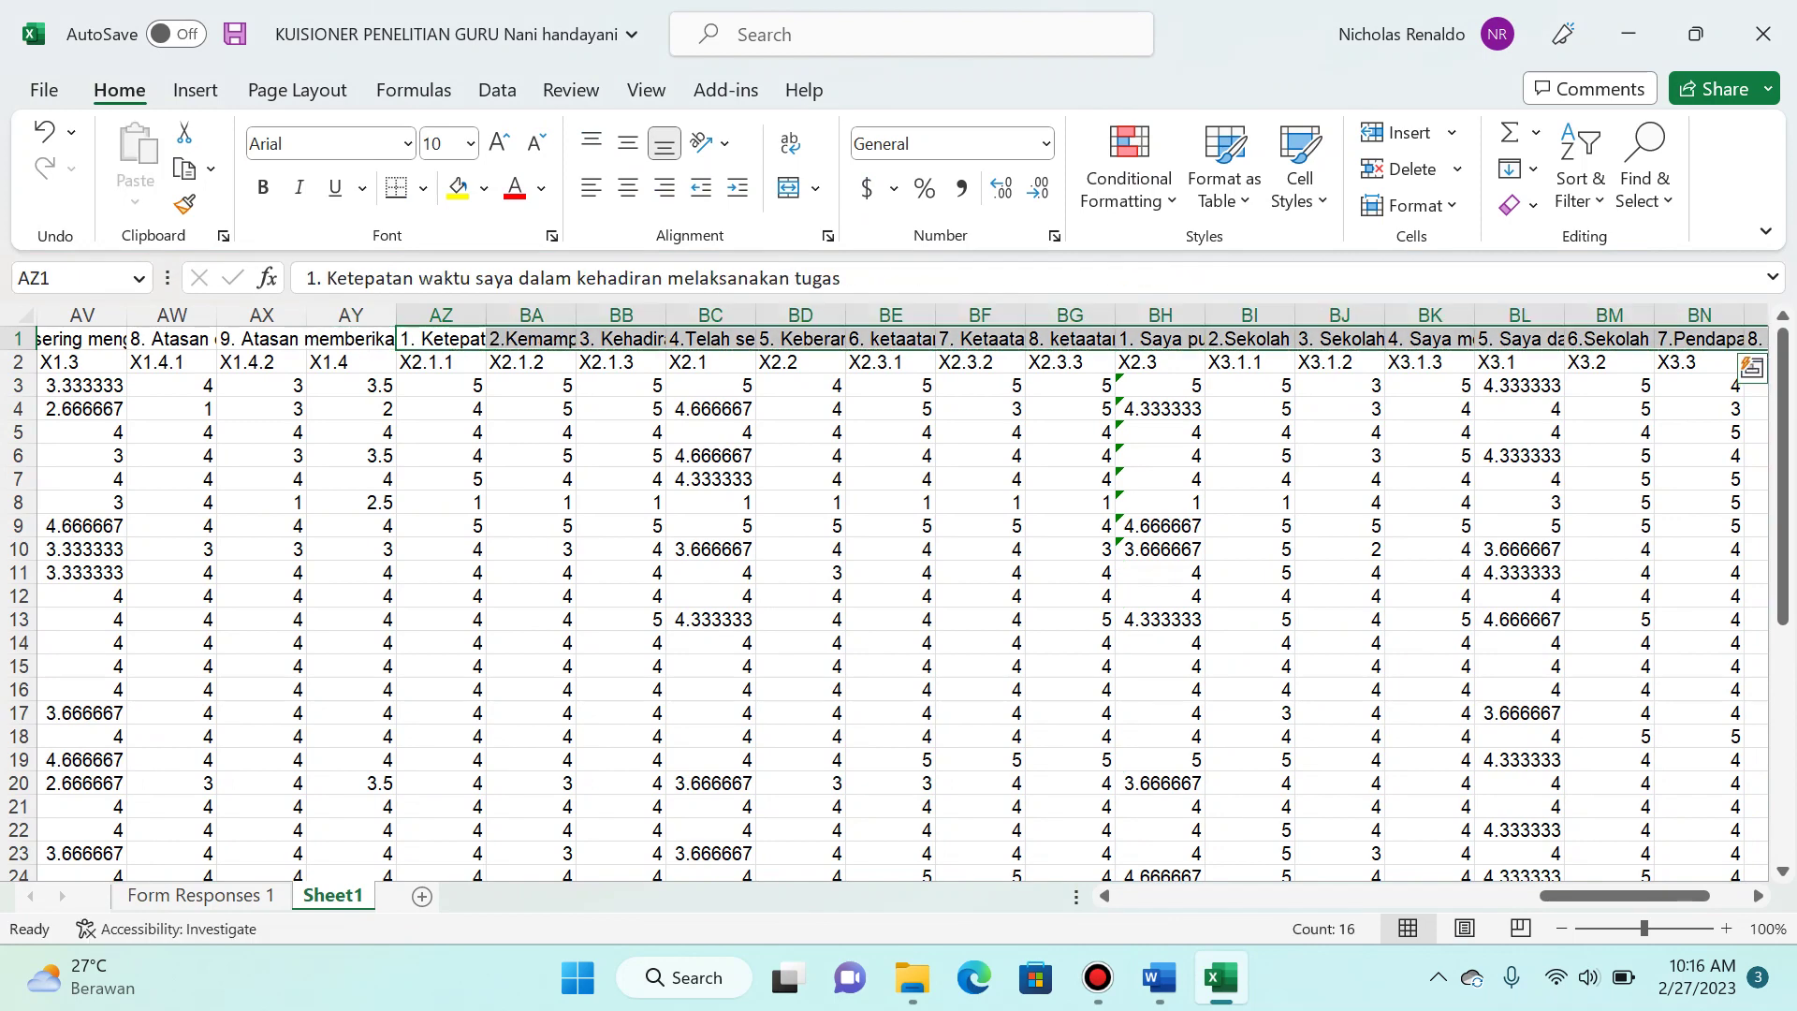
Step: Compare the discipline headings above X2.1.1 and X2.1.2 with the Ketepatan waktu items in the Word proposal
{"action": "key", "text": "Right"}
{"action": "key", "text": "ctrl+Right"}
{"action": "left_click", "coordinate": [351, 338]}
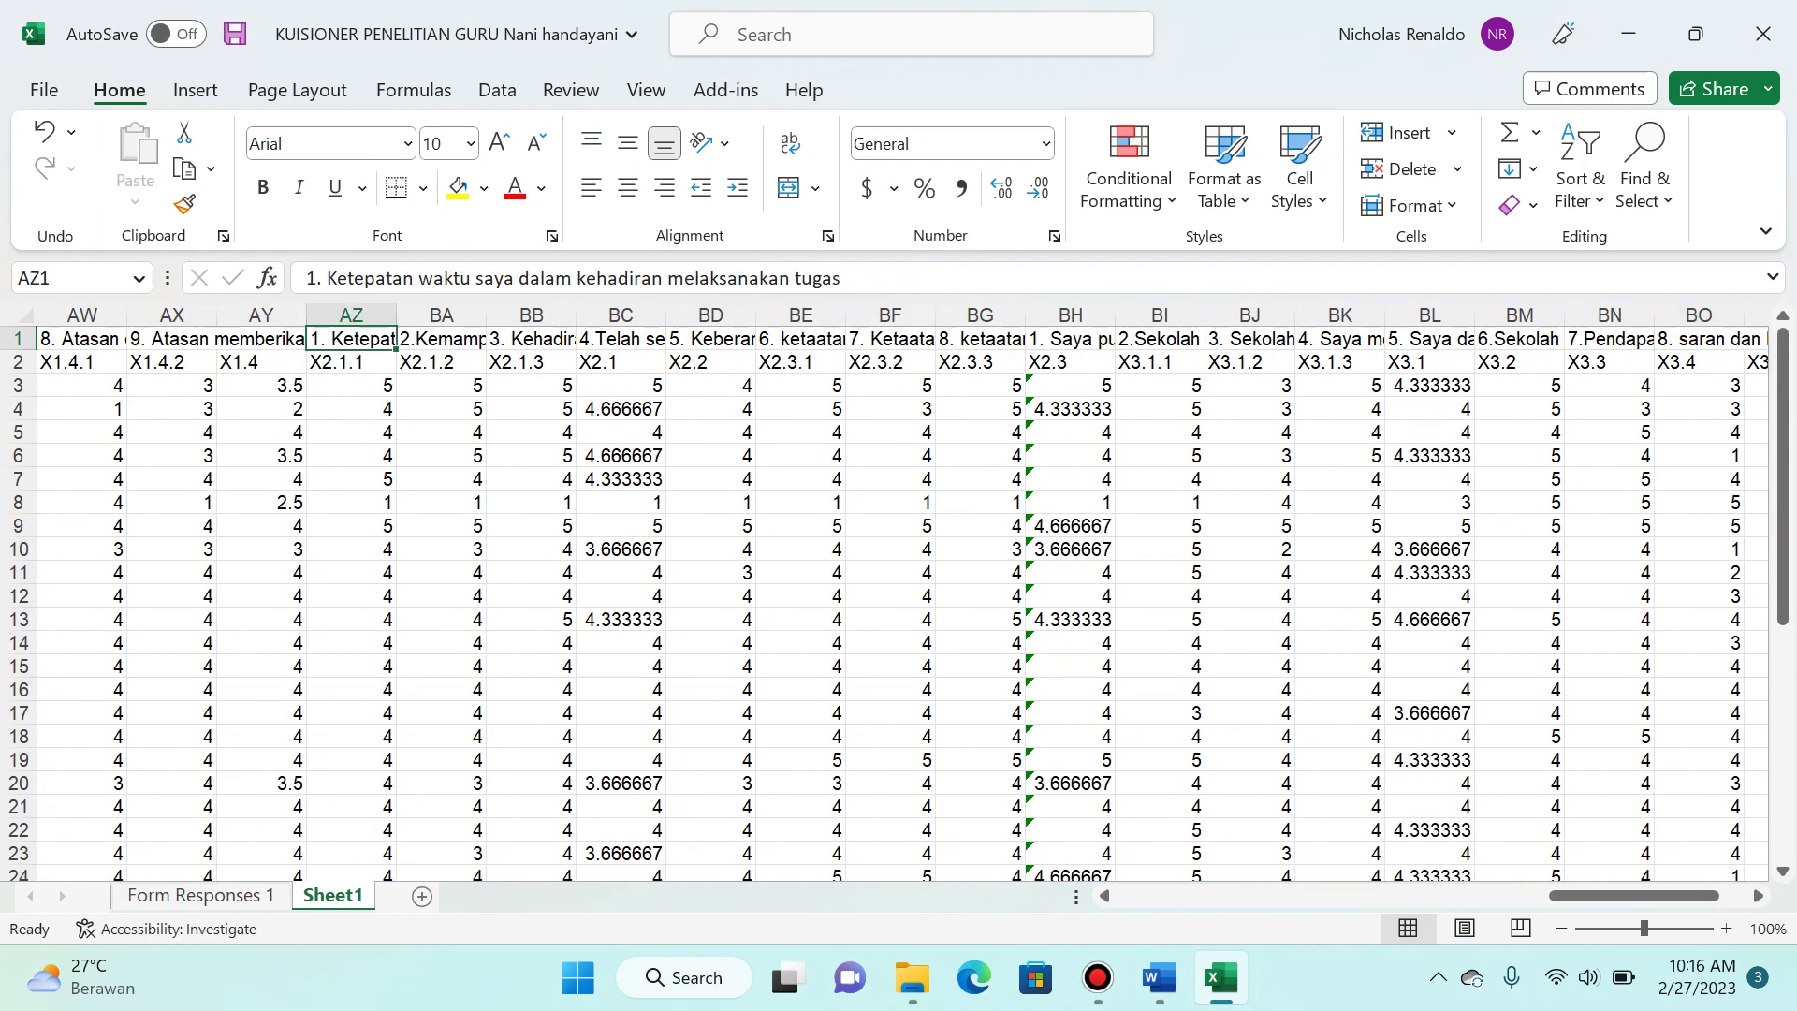
{"action": "key", "text": "Right"}
{"action": "key", "text": "alt+Tab"}
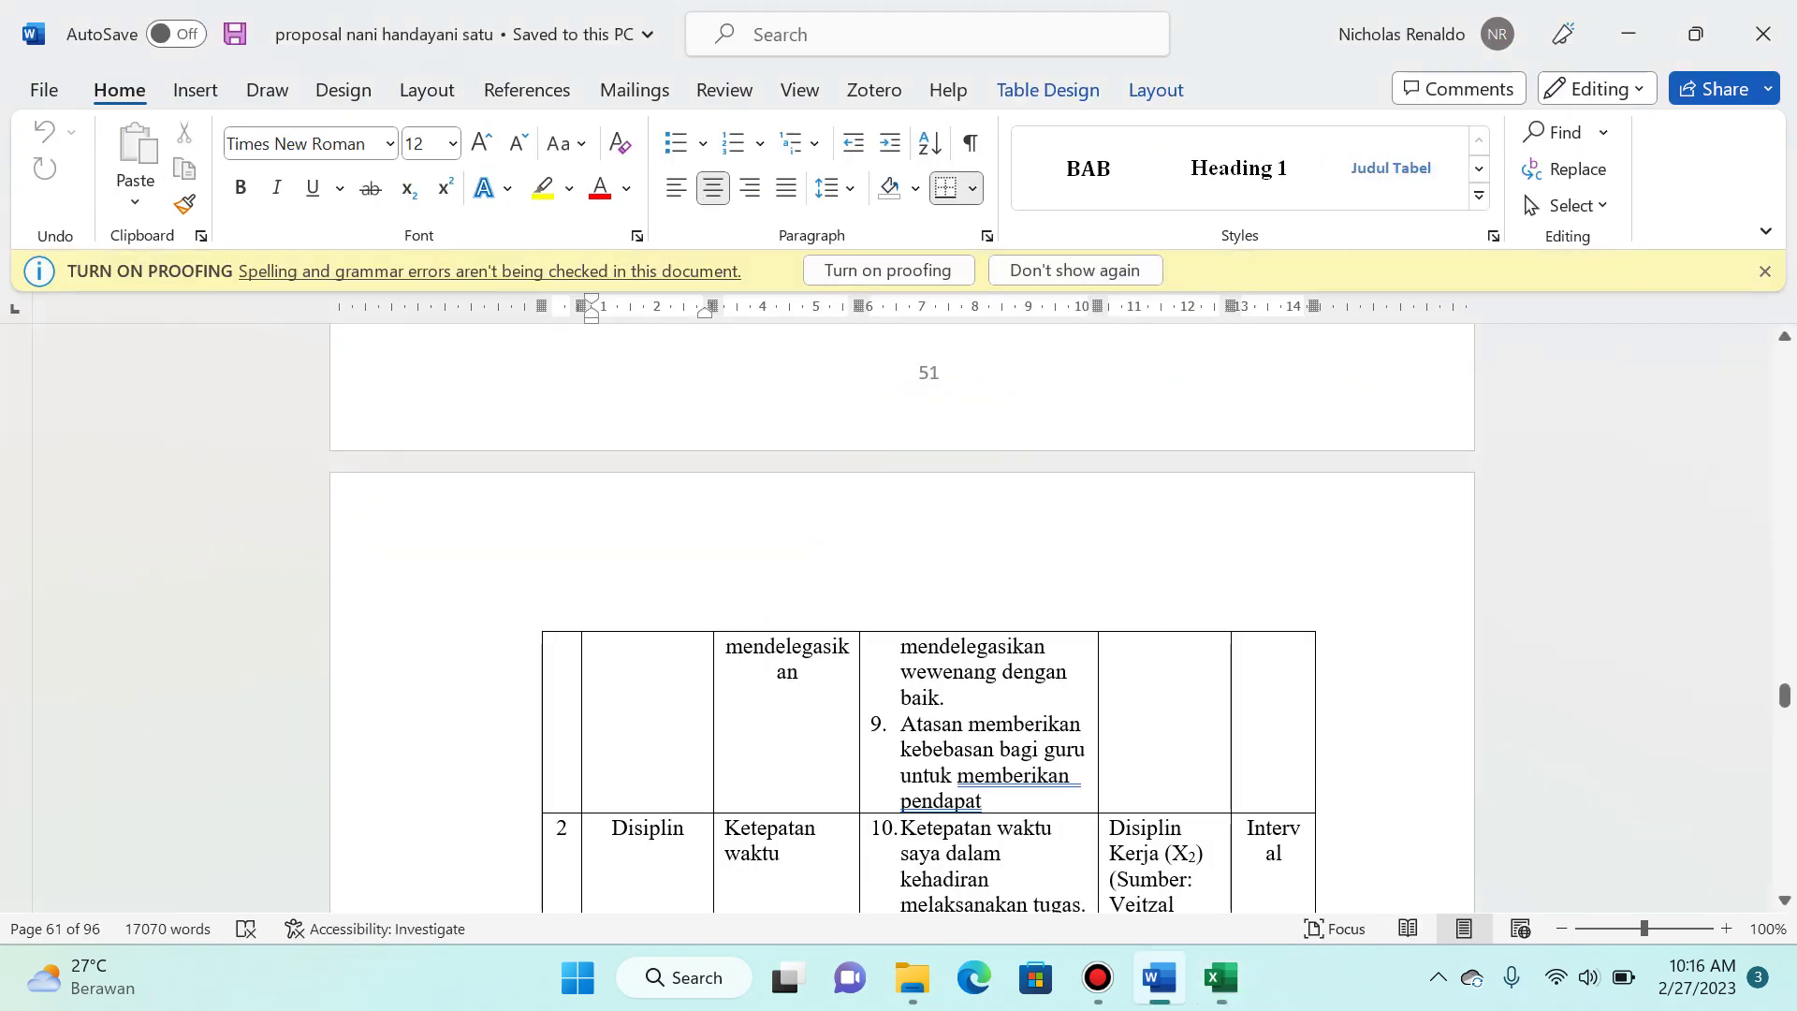
{"action": "scroll", "coordinate": [927, 618], "scroll_direction": "down", "scroll_amount": 3}
{"action": "key", "text": "alt+Tab"}
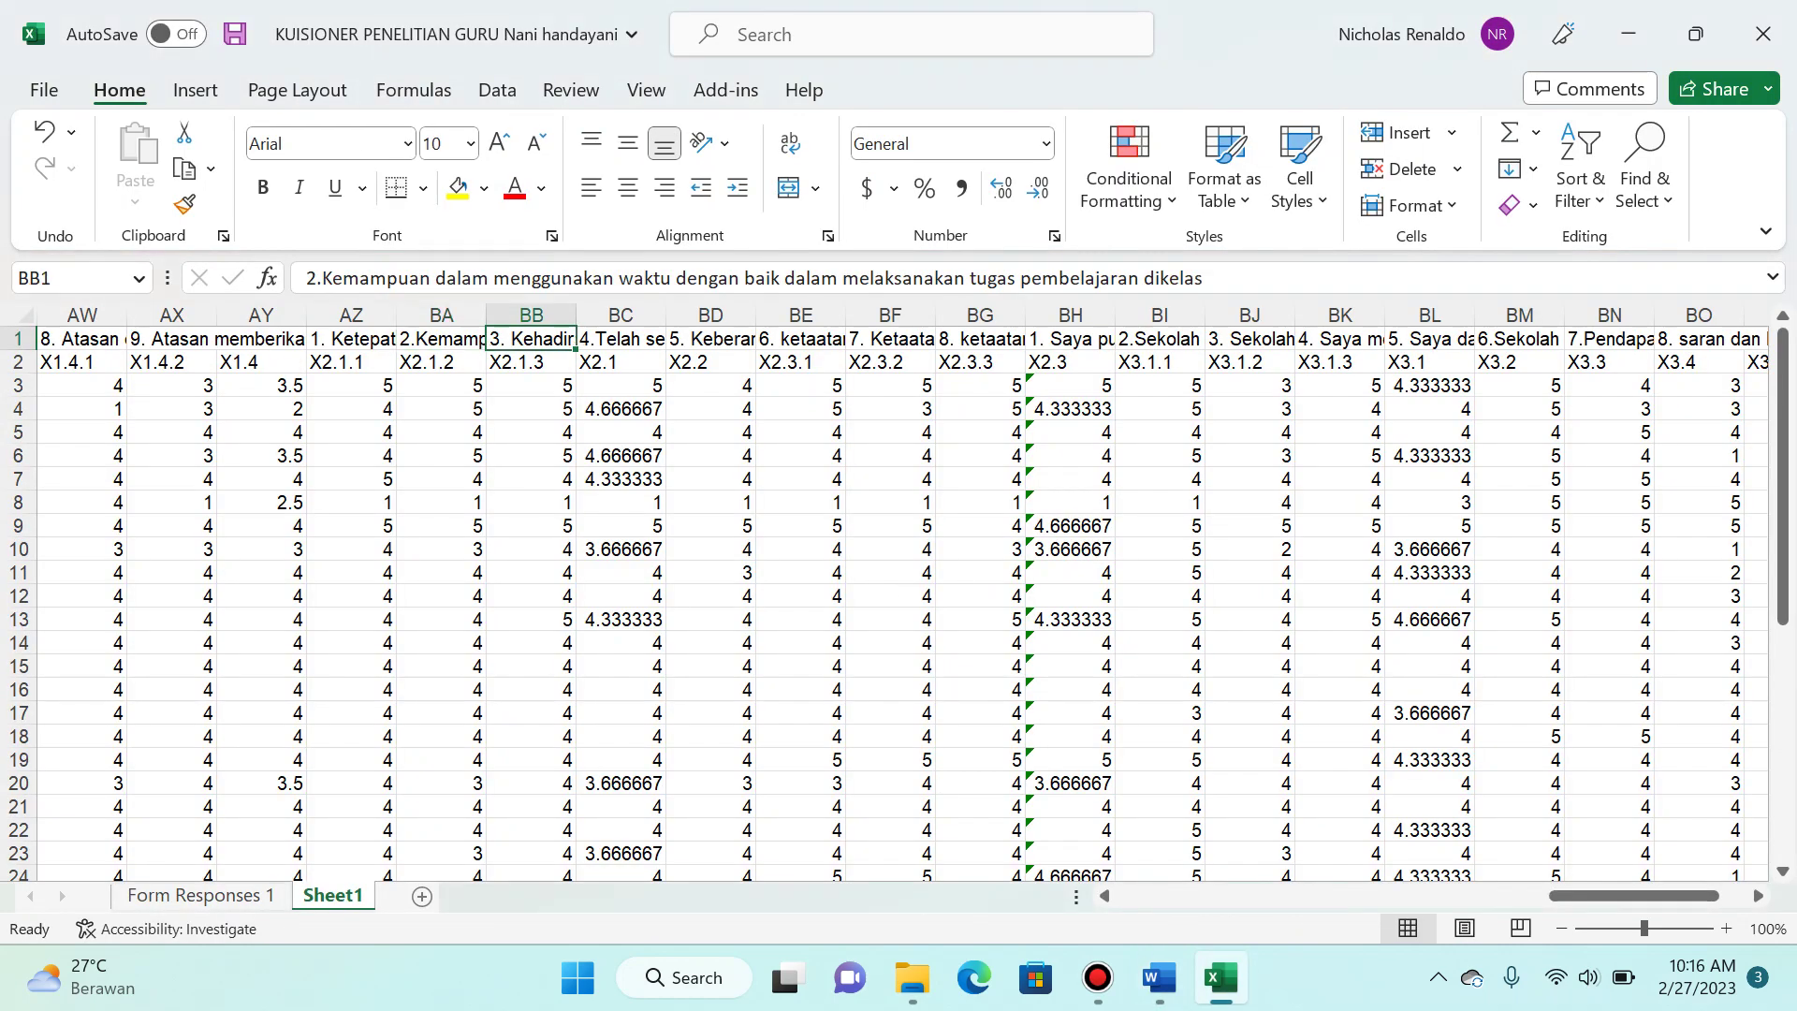
{"action": "key", "text": "Right"}
{"action": "key", "text": "alt+Tab"}
{"action": "scroll", "coordinate": [926, 618], "scroll_direction": "down", "scroll_amount": 1}
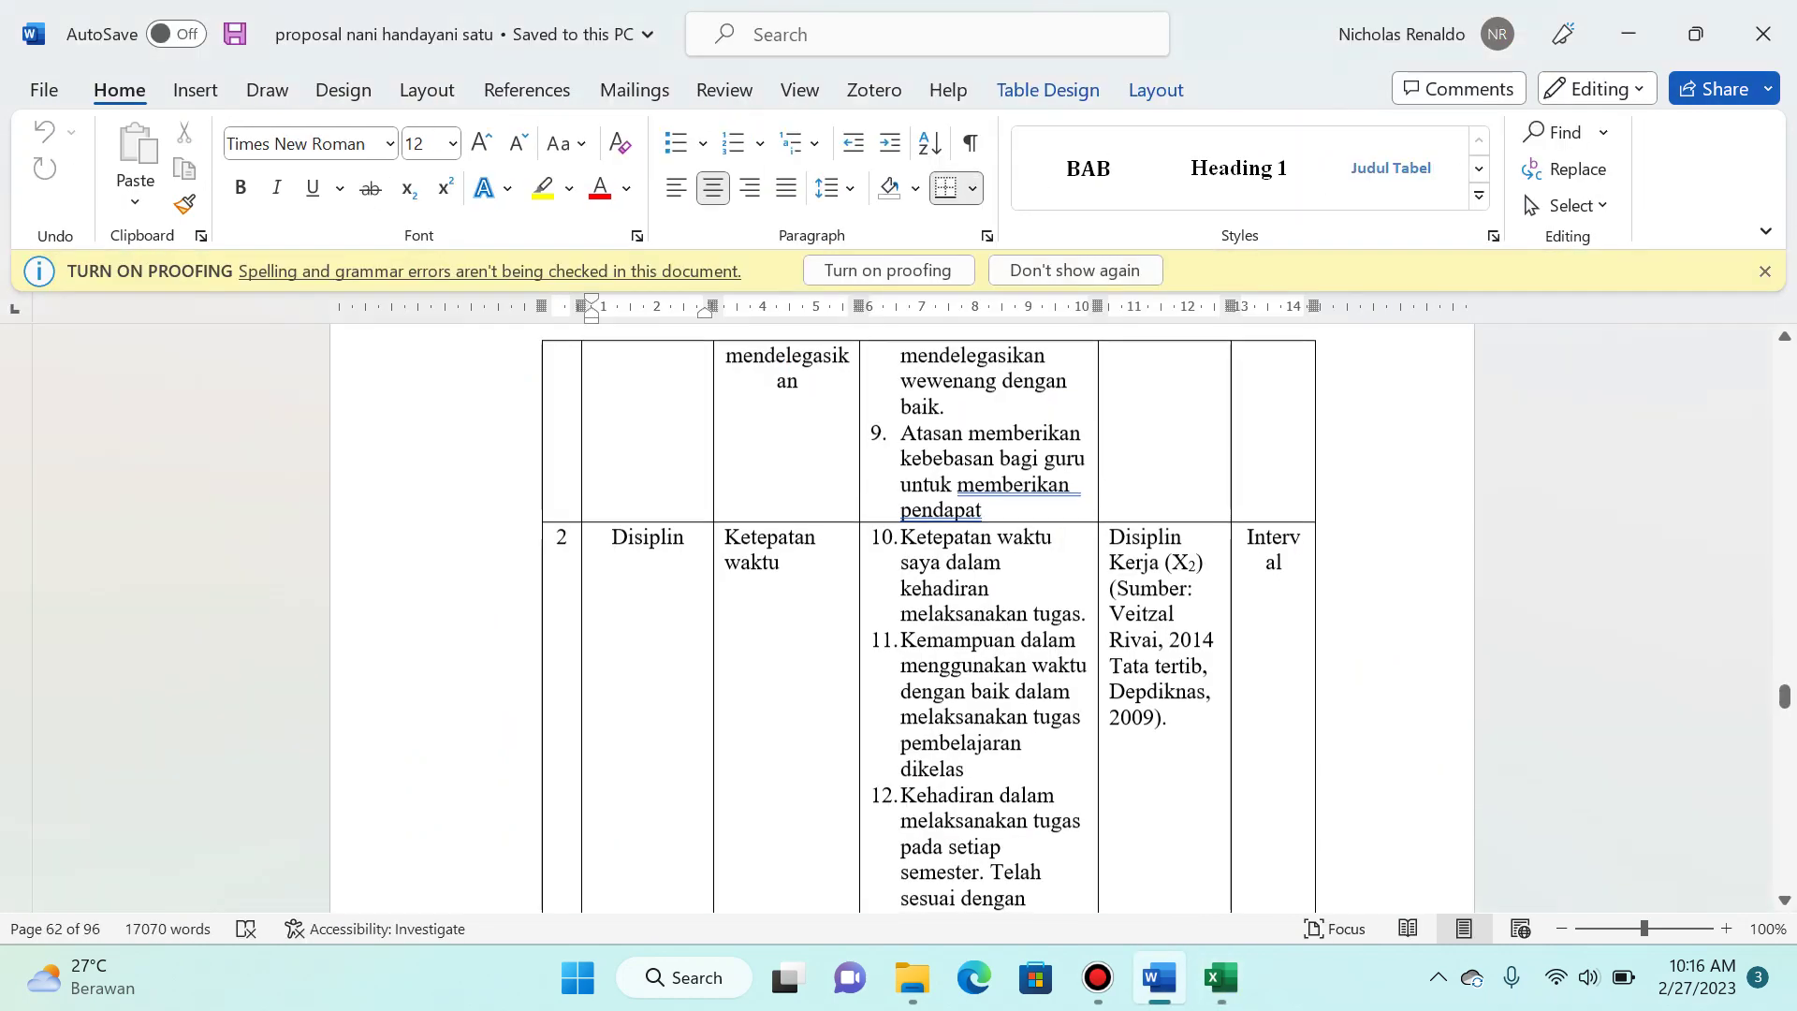
Step: Recheck discipline headings 1 to 3 in Excel against items 10 to 12 in the Word proposal
{"action": "key", "text": "alt+Tab"}
{"action": "key", "text": "Left"}
{"action": "key", "text": "Left"}
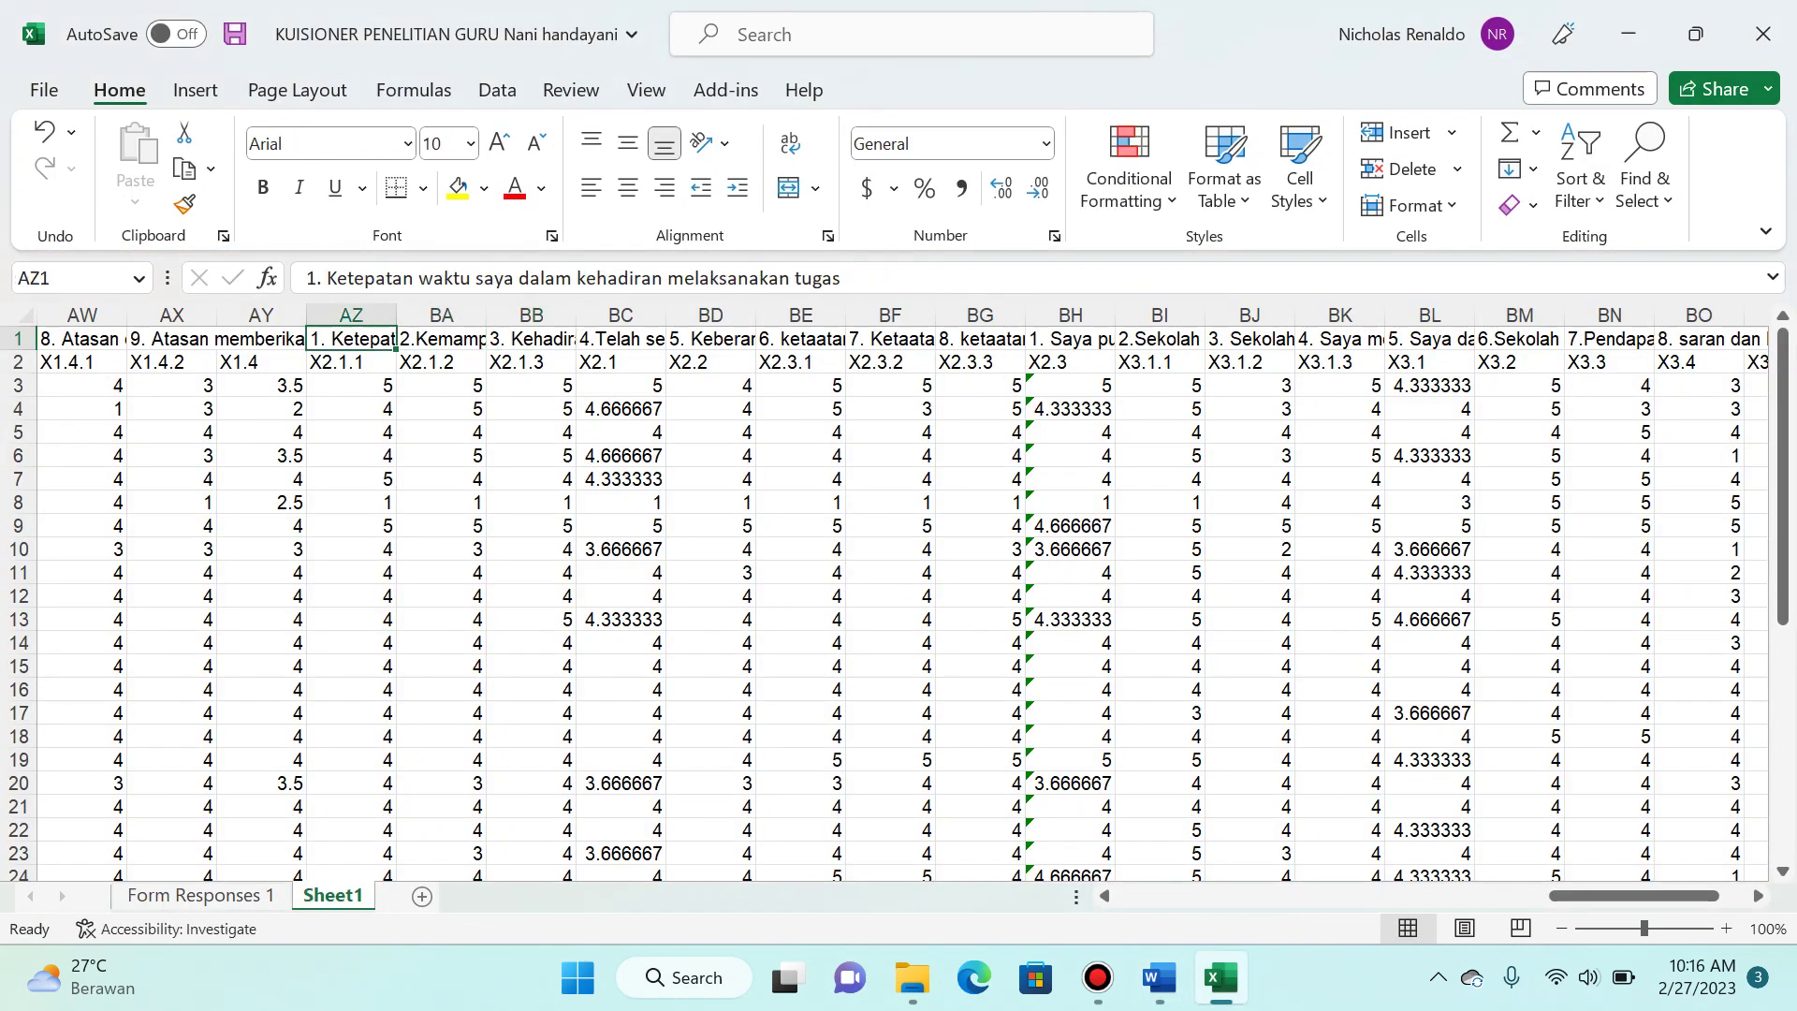
{"action": "key", "text": "Right"}
{"action": "key", "text": "Right"}
{"action": "key", "text": "alt+Tab"}
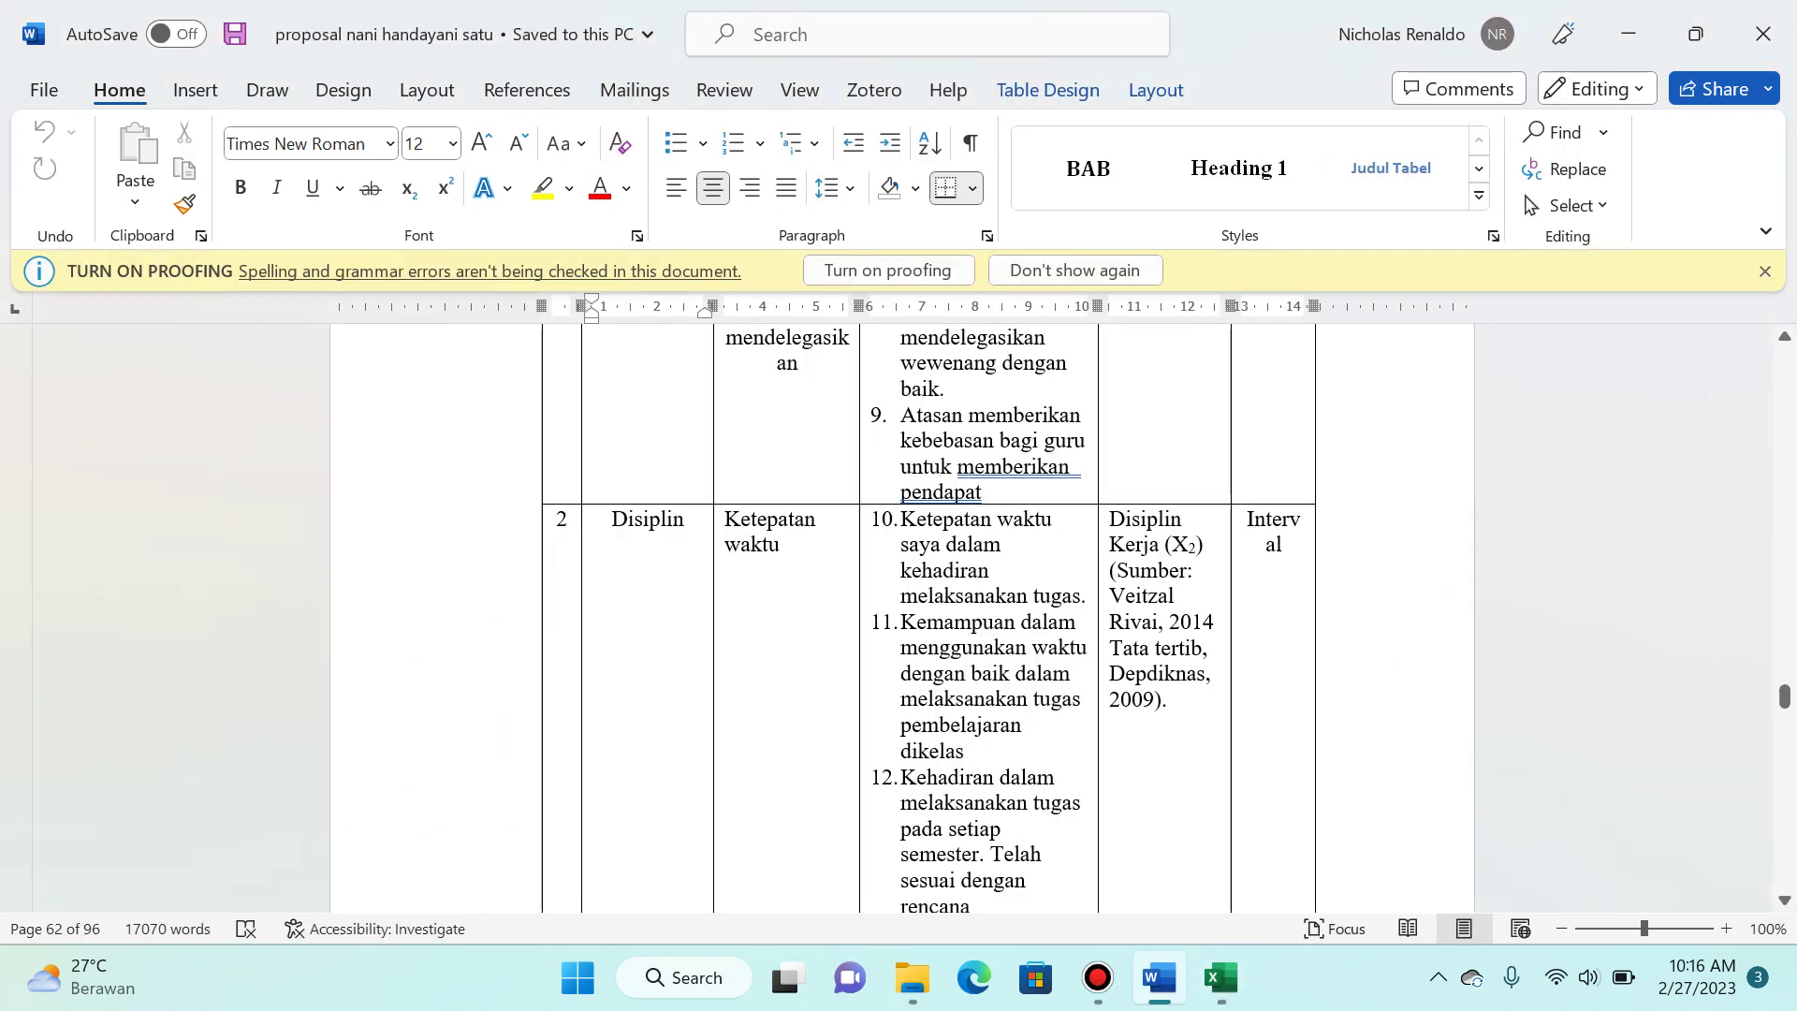
{"action": "scroll", "coordinate": [926, 617], "scroll_direction": "down", "scroll_amount": 4}
Step: In Excel, move the headings from "4.Telah sesuai dengan rencana pembelajaran" through the last one a column right to start at BD1, above X2.2
{"action": "key", "text": "alt+Tab"}
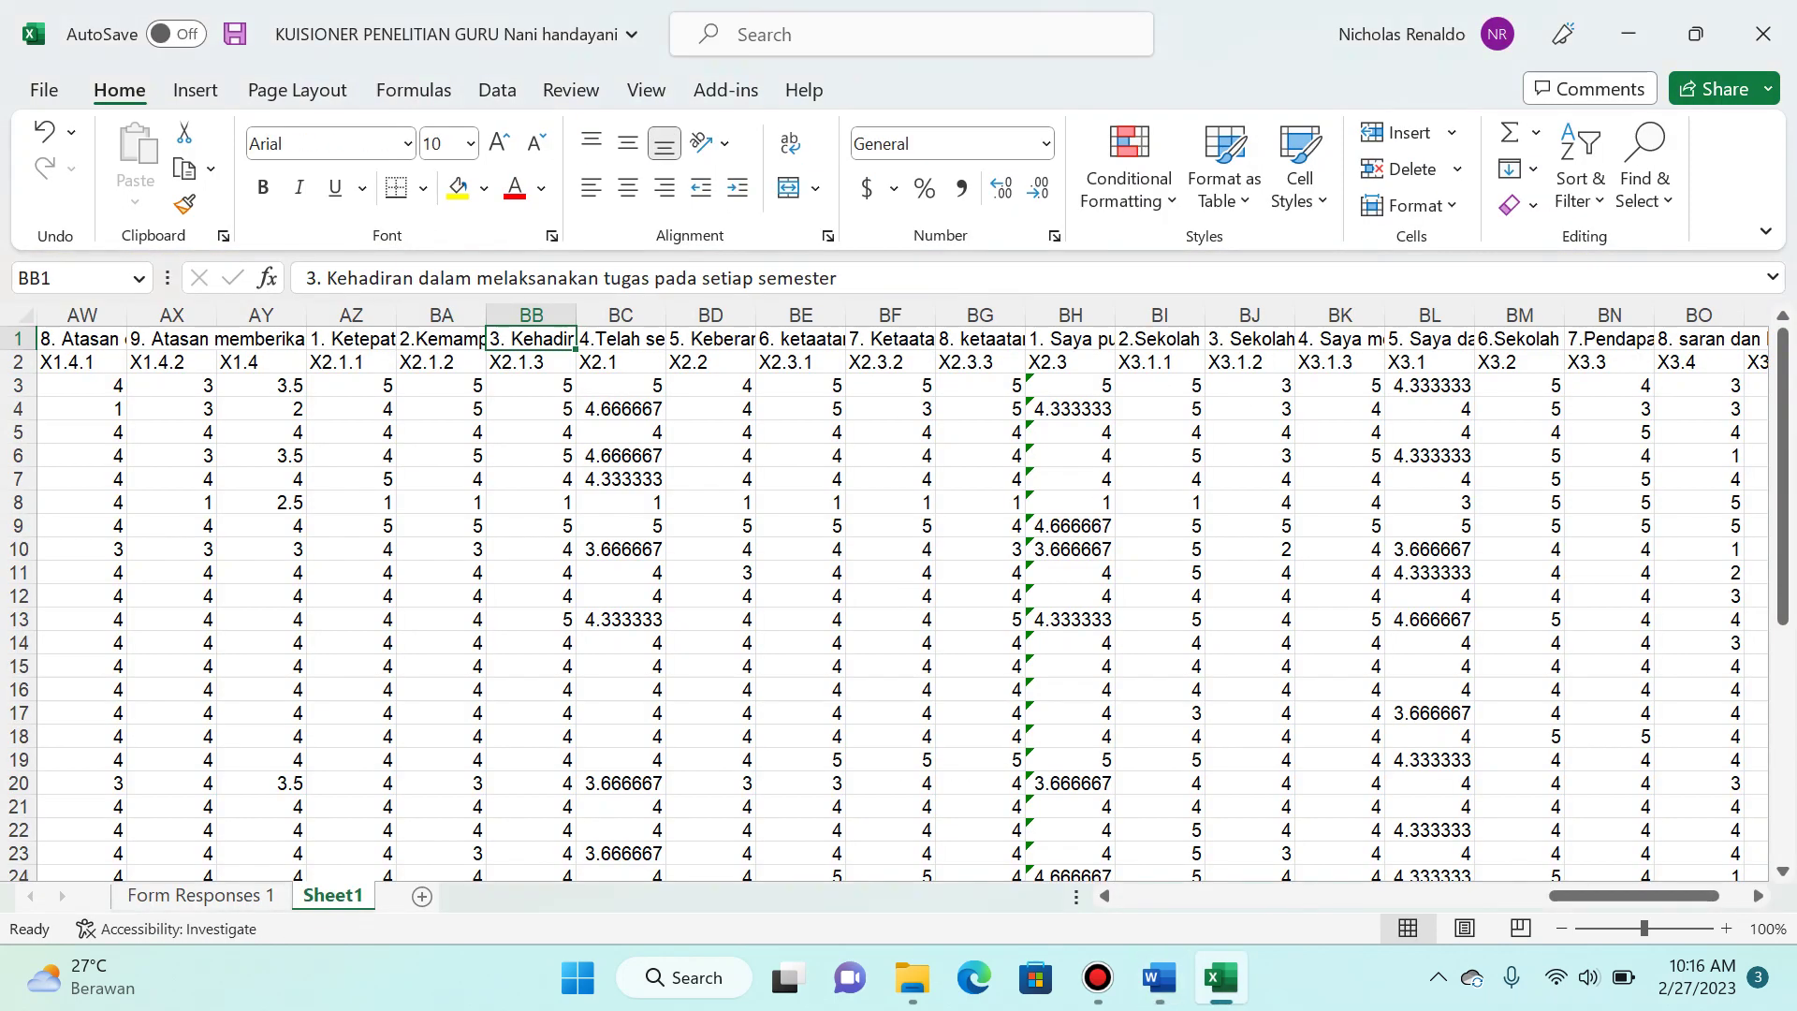
{"action": "key", "text": "Right"}
{"action": "key", "text": "ctrl+shift+Right"}
{"action": "key", "text": "ctrl+x"}
{"action": "key", "text": "Right"}
{"action": "key", "text": "ctrl+v"}
Step: Compare discipline headings 5 to 7 above the X2.3 indicators with the Ketaatan items in the Word proposal
{"action": "key", "text": "Right"}
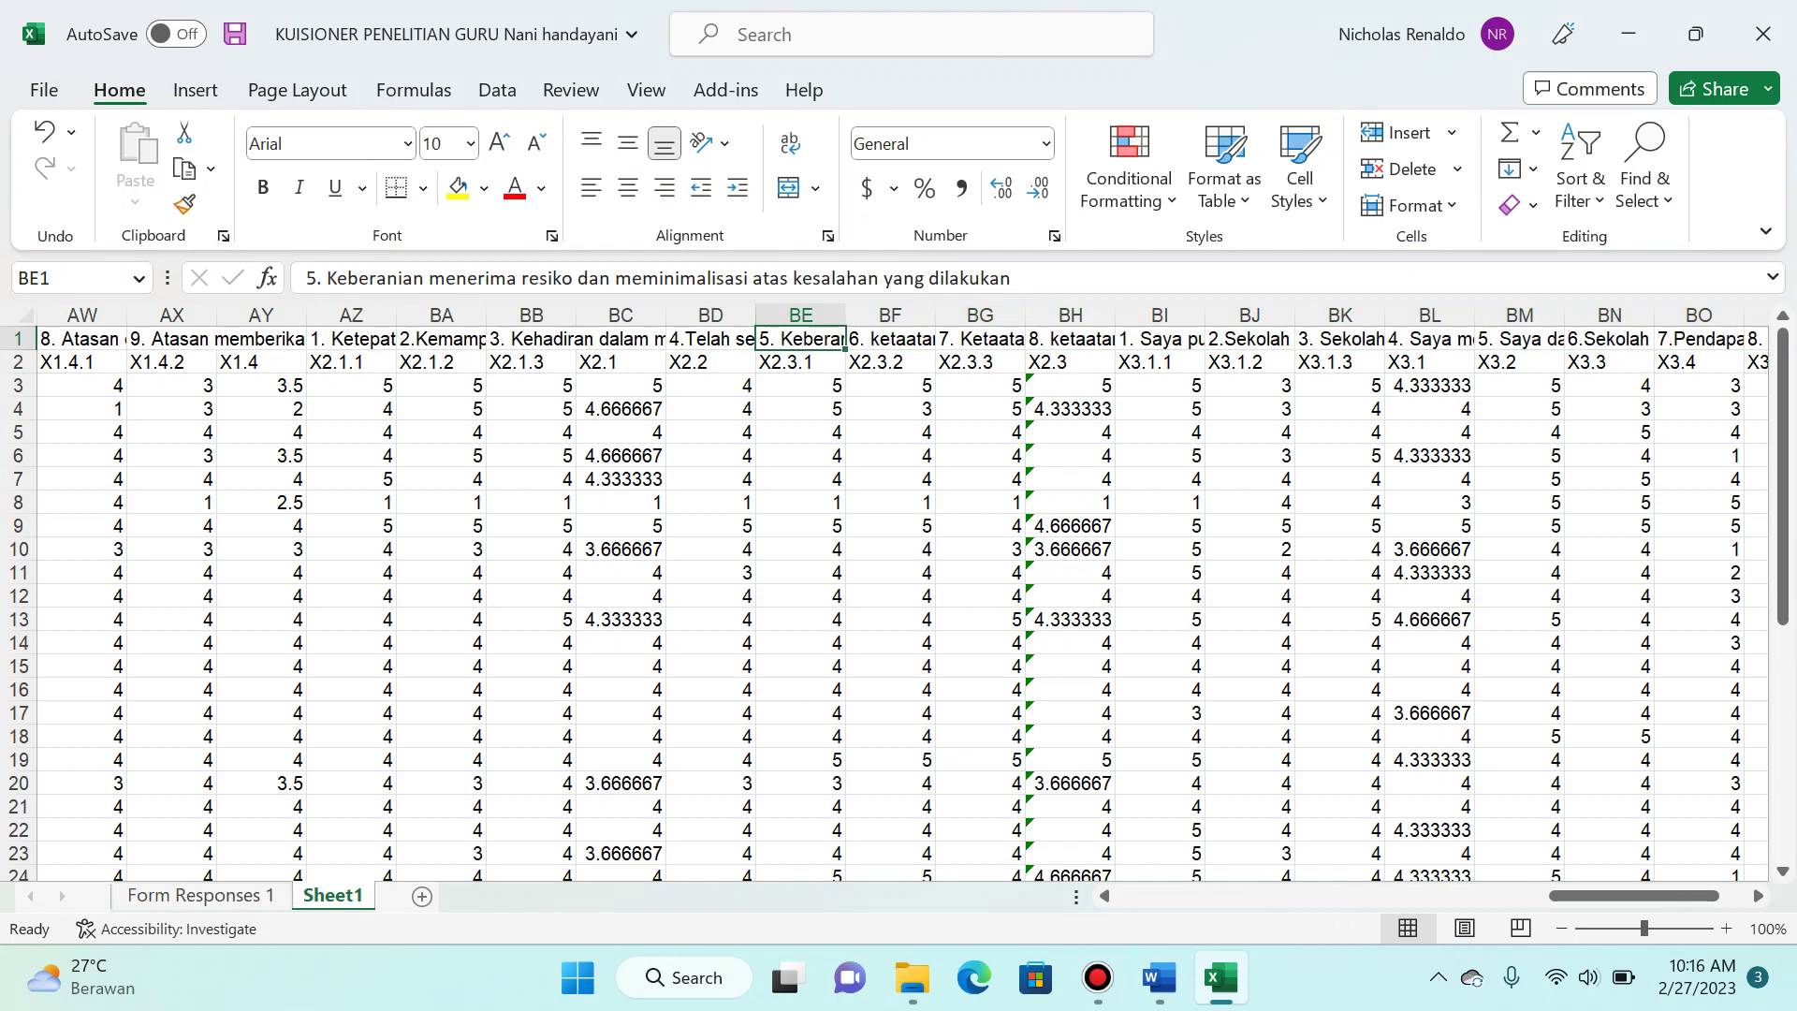
{"action": "key", "text": "Right"}
{"action": "key", "text": "Right"}
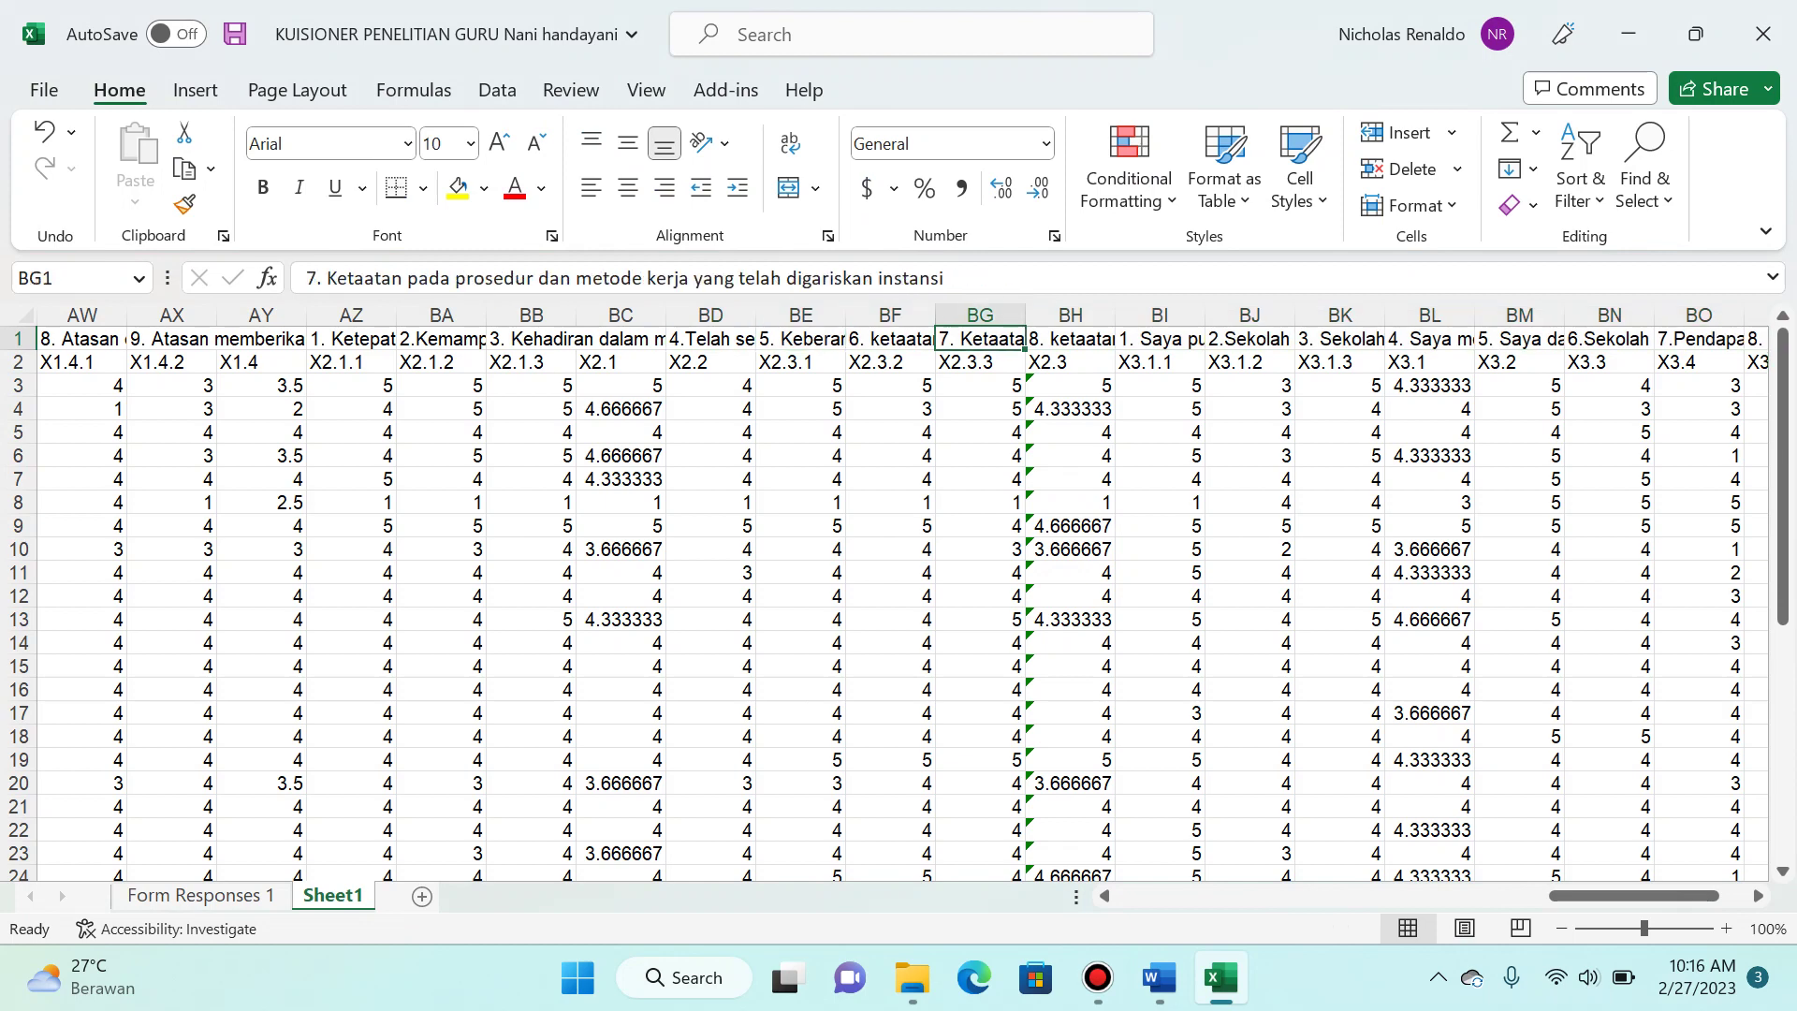
{"action": "key", "text": "alt+Tab"}
{"action": "scroll", "coordinate": [902, 618], "scroll_direction": "down", "scroll_amount": 6}
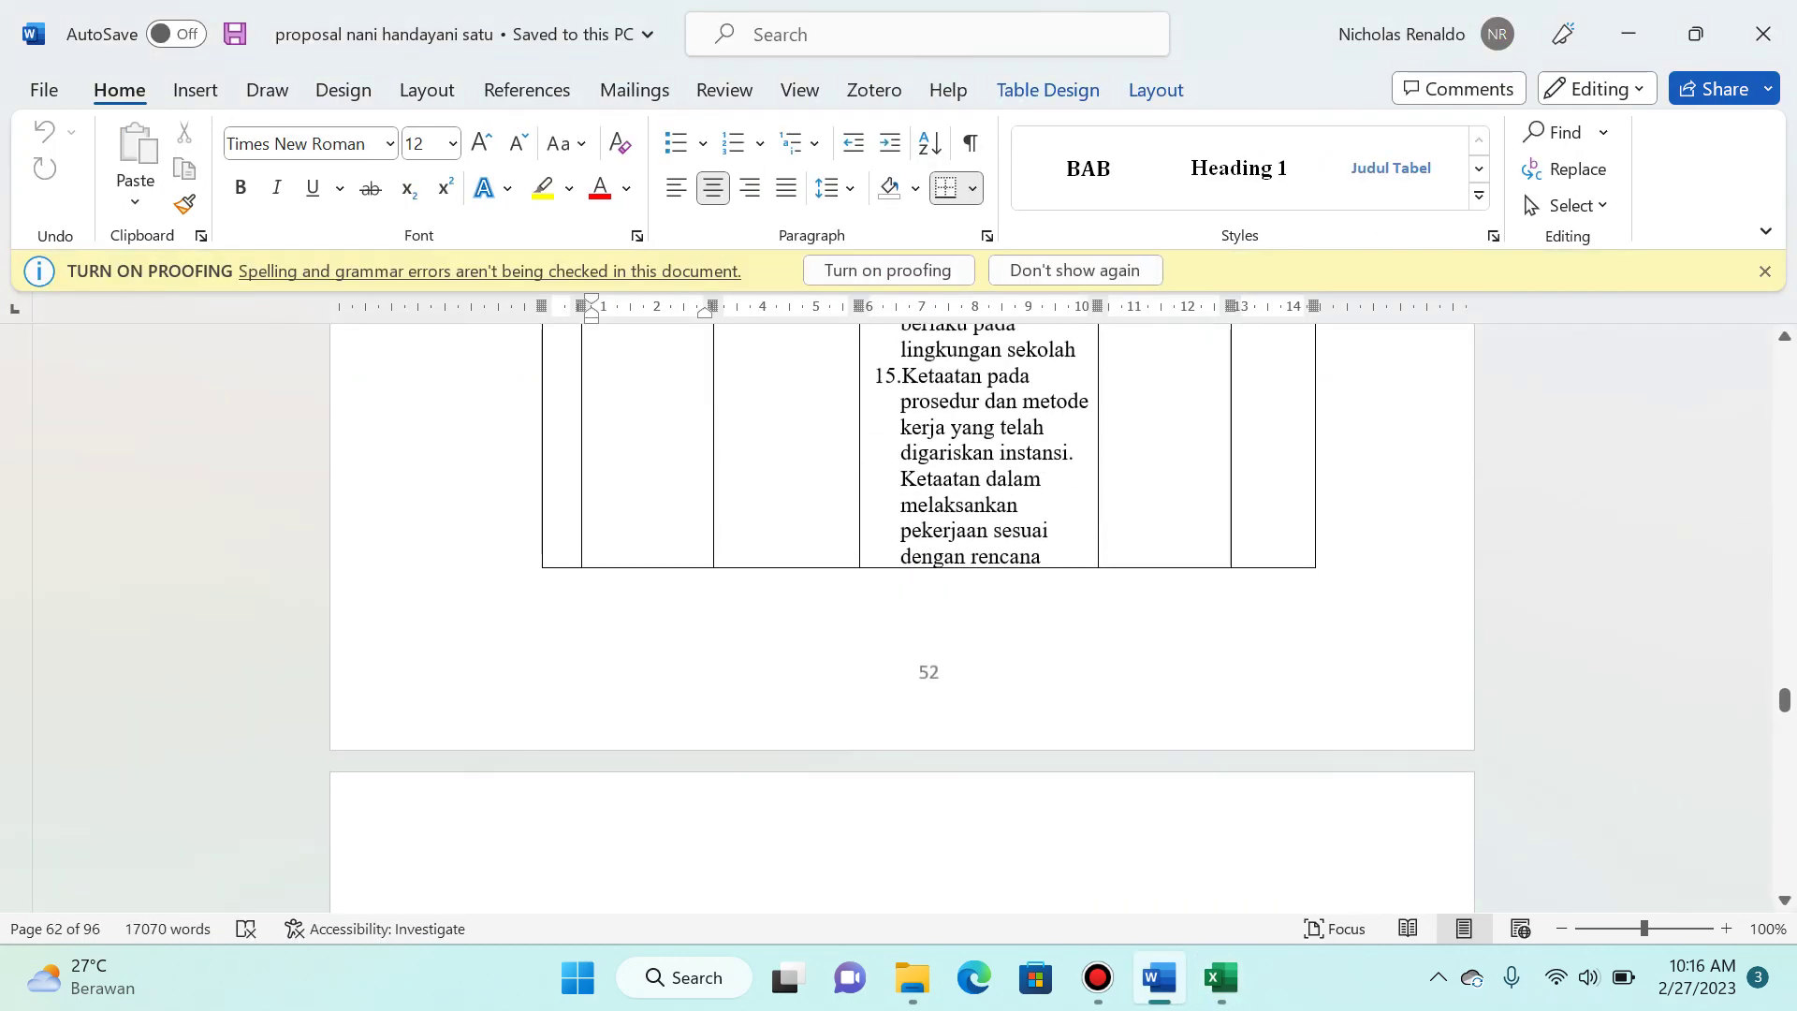
{"action": "scroll", "coordinate": [903, 618], "scroll_direction": "up", "scroll_amount": 3}
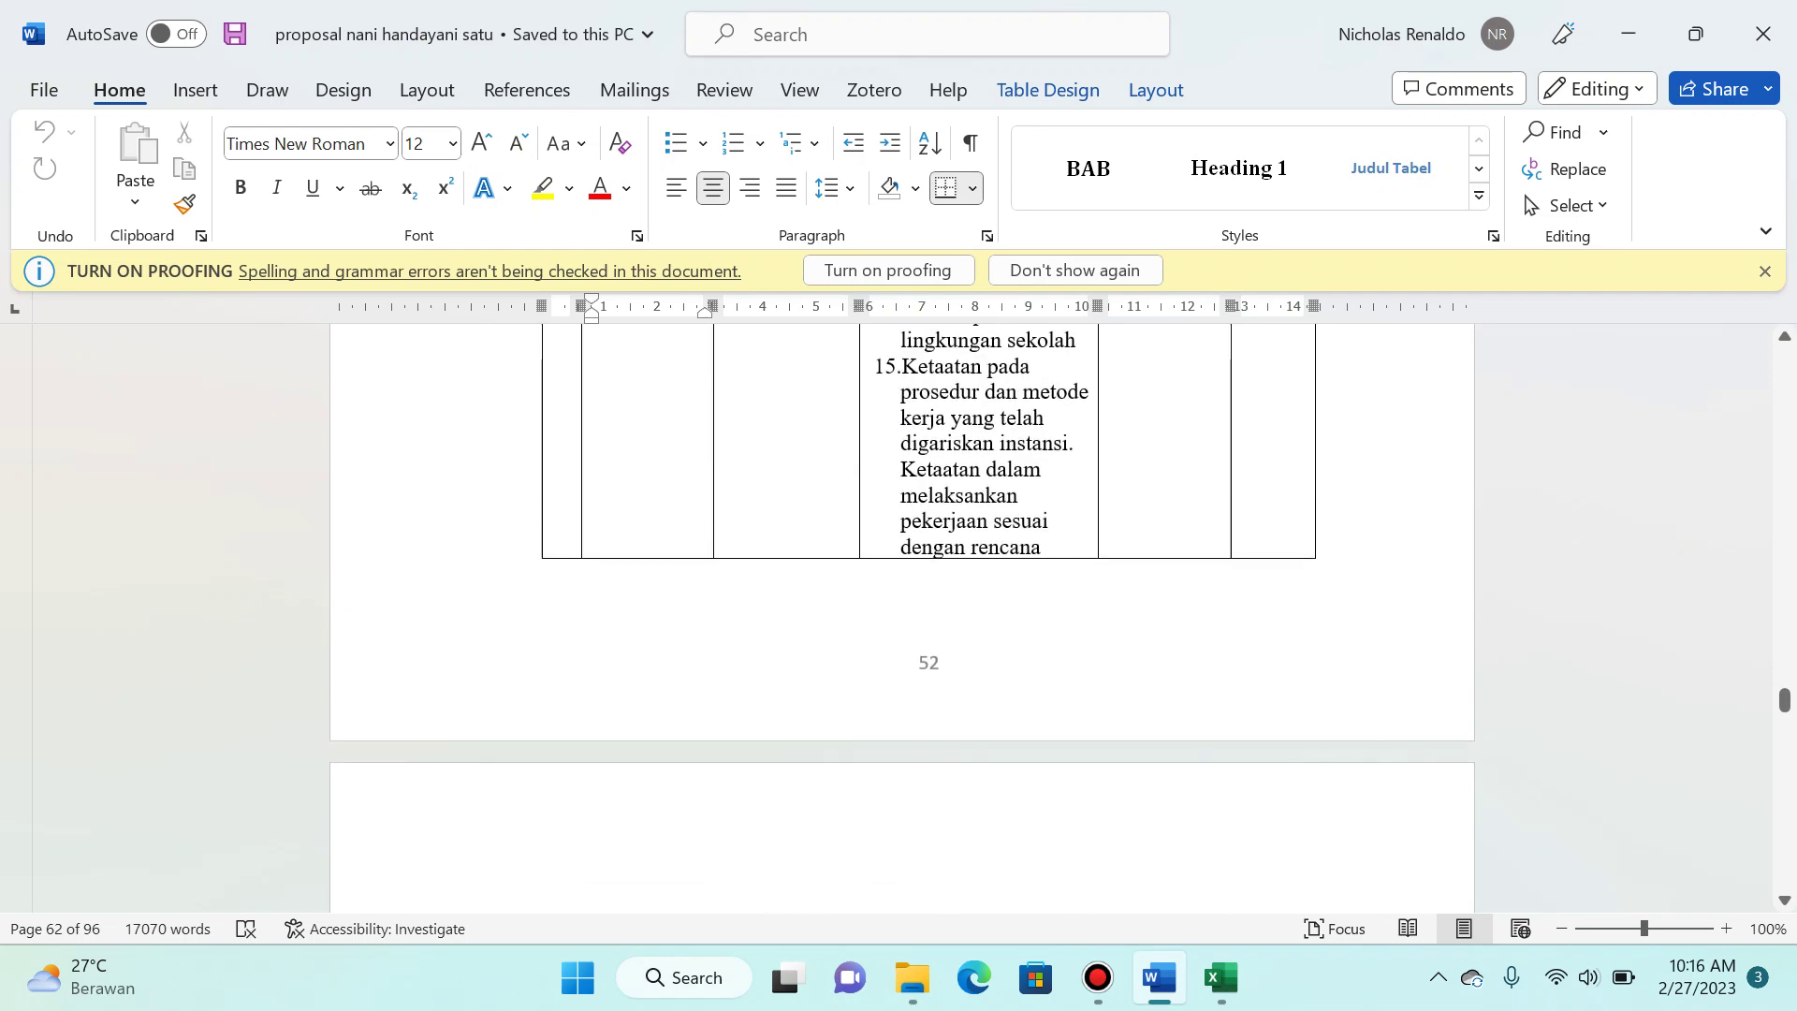
{"action": "key", "text": "alt+Tab"}
{"action": "key", "text": "alt+Tab"}
{"action": "scroll", "coordinate": [902, 618], "scroll_direction": "down", "scroll_amount": 3}
{"action": "scroll", "coordinate": [902, 618], "scroll_direction": "up", "scroll_amount": 4}
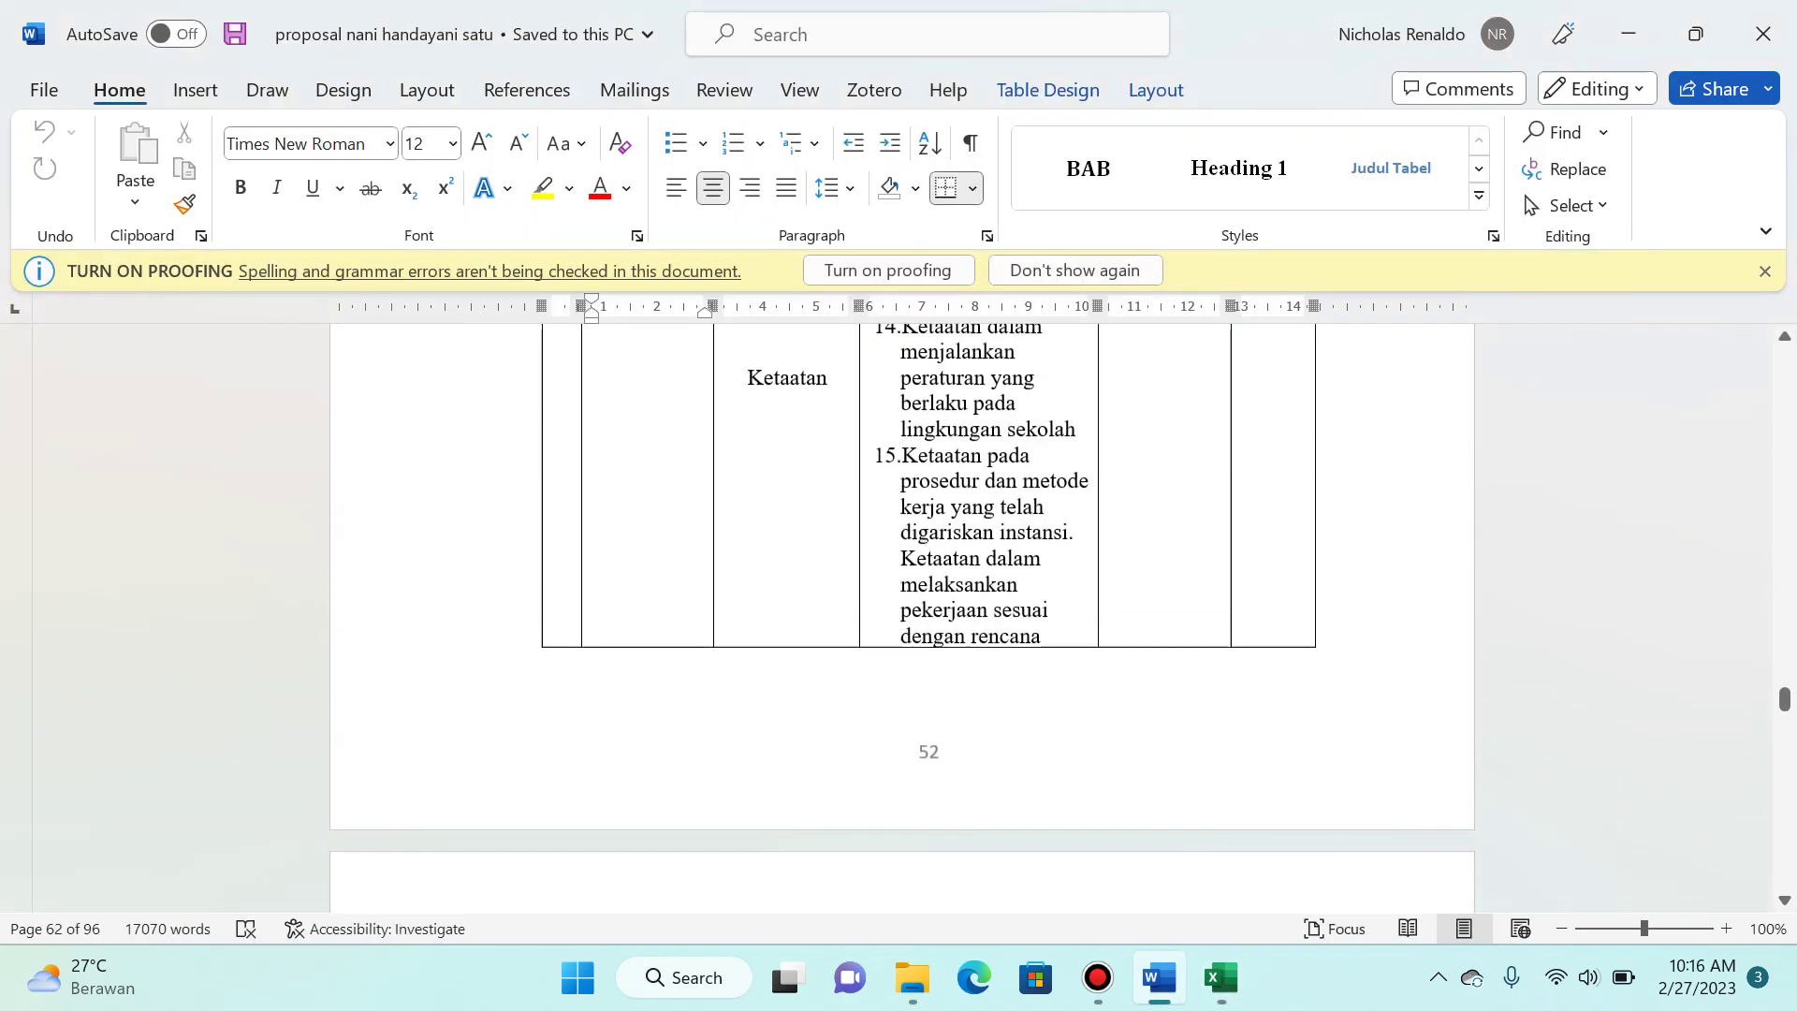
Step: Compare discipline headings 3 and 4 in Excel with item 12 under Ketepatan waktu in the Word proposal
{"action": "key", "text": "alt+Tab"}
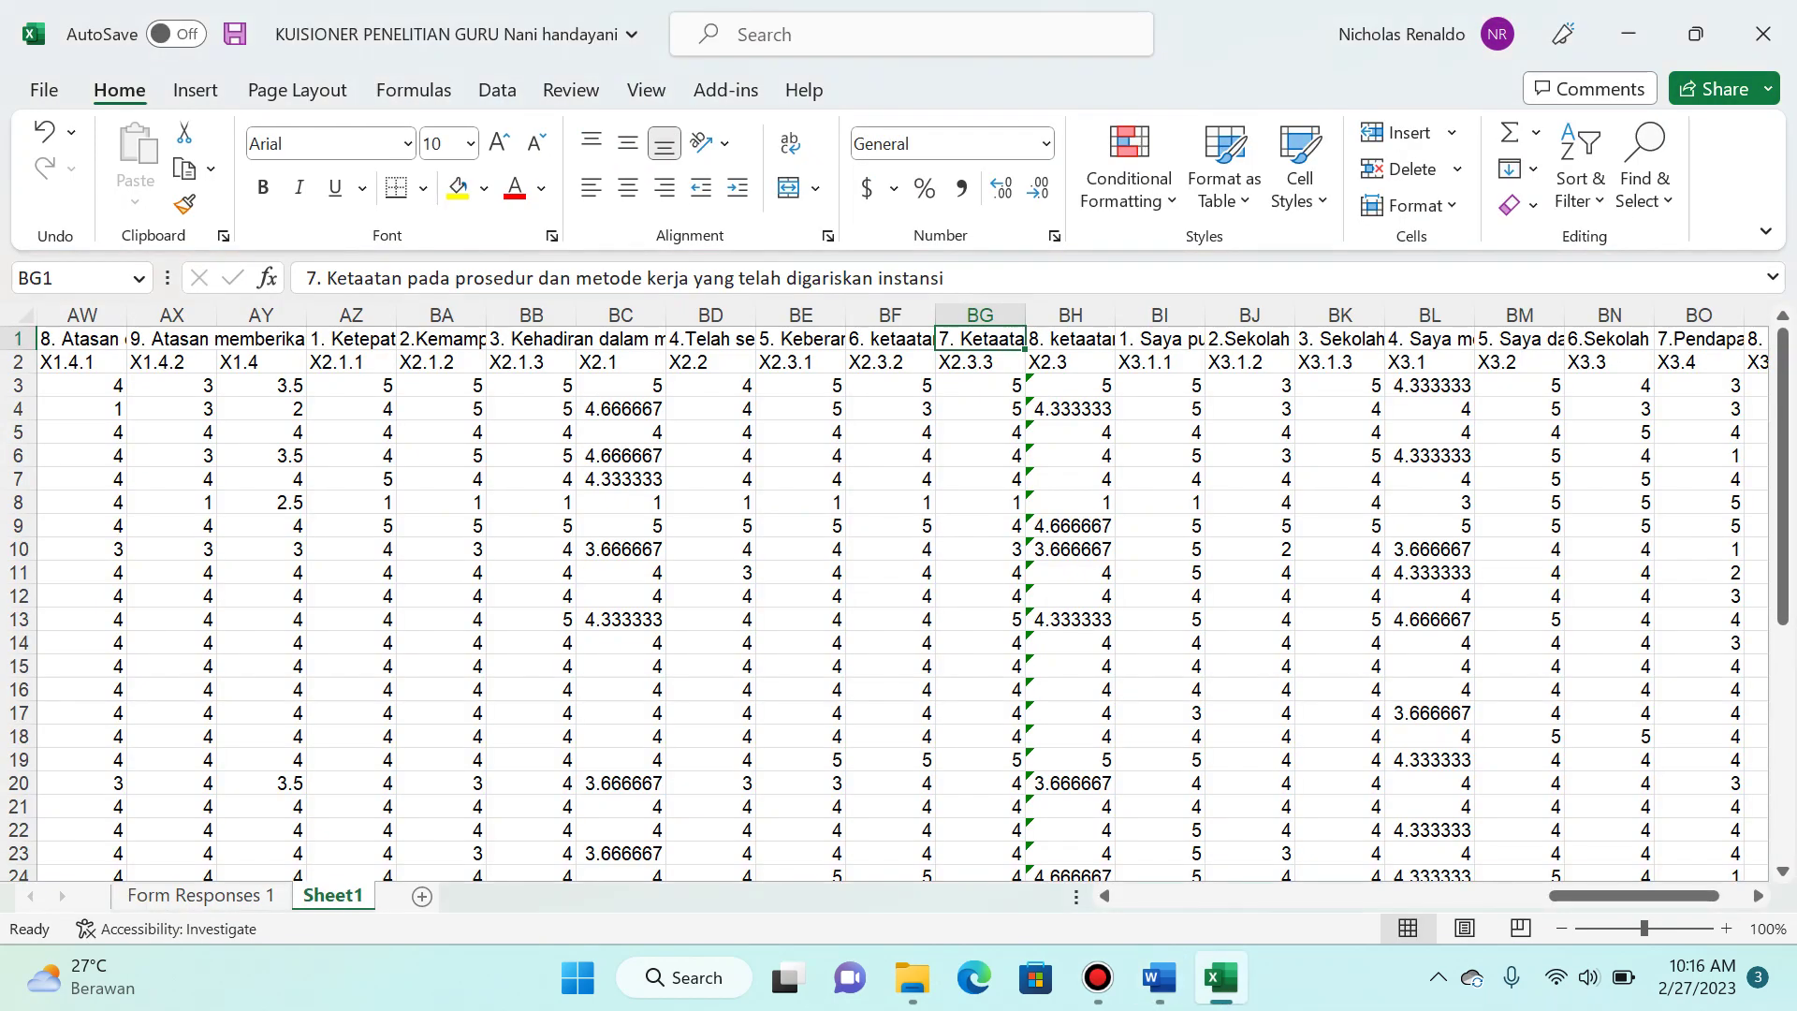
{"action": "key", "text": "Left"}
{"action": "key", "text": "Left"}
{"action": "key", "text": "Left"}
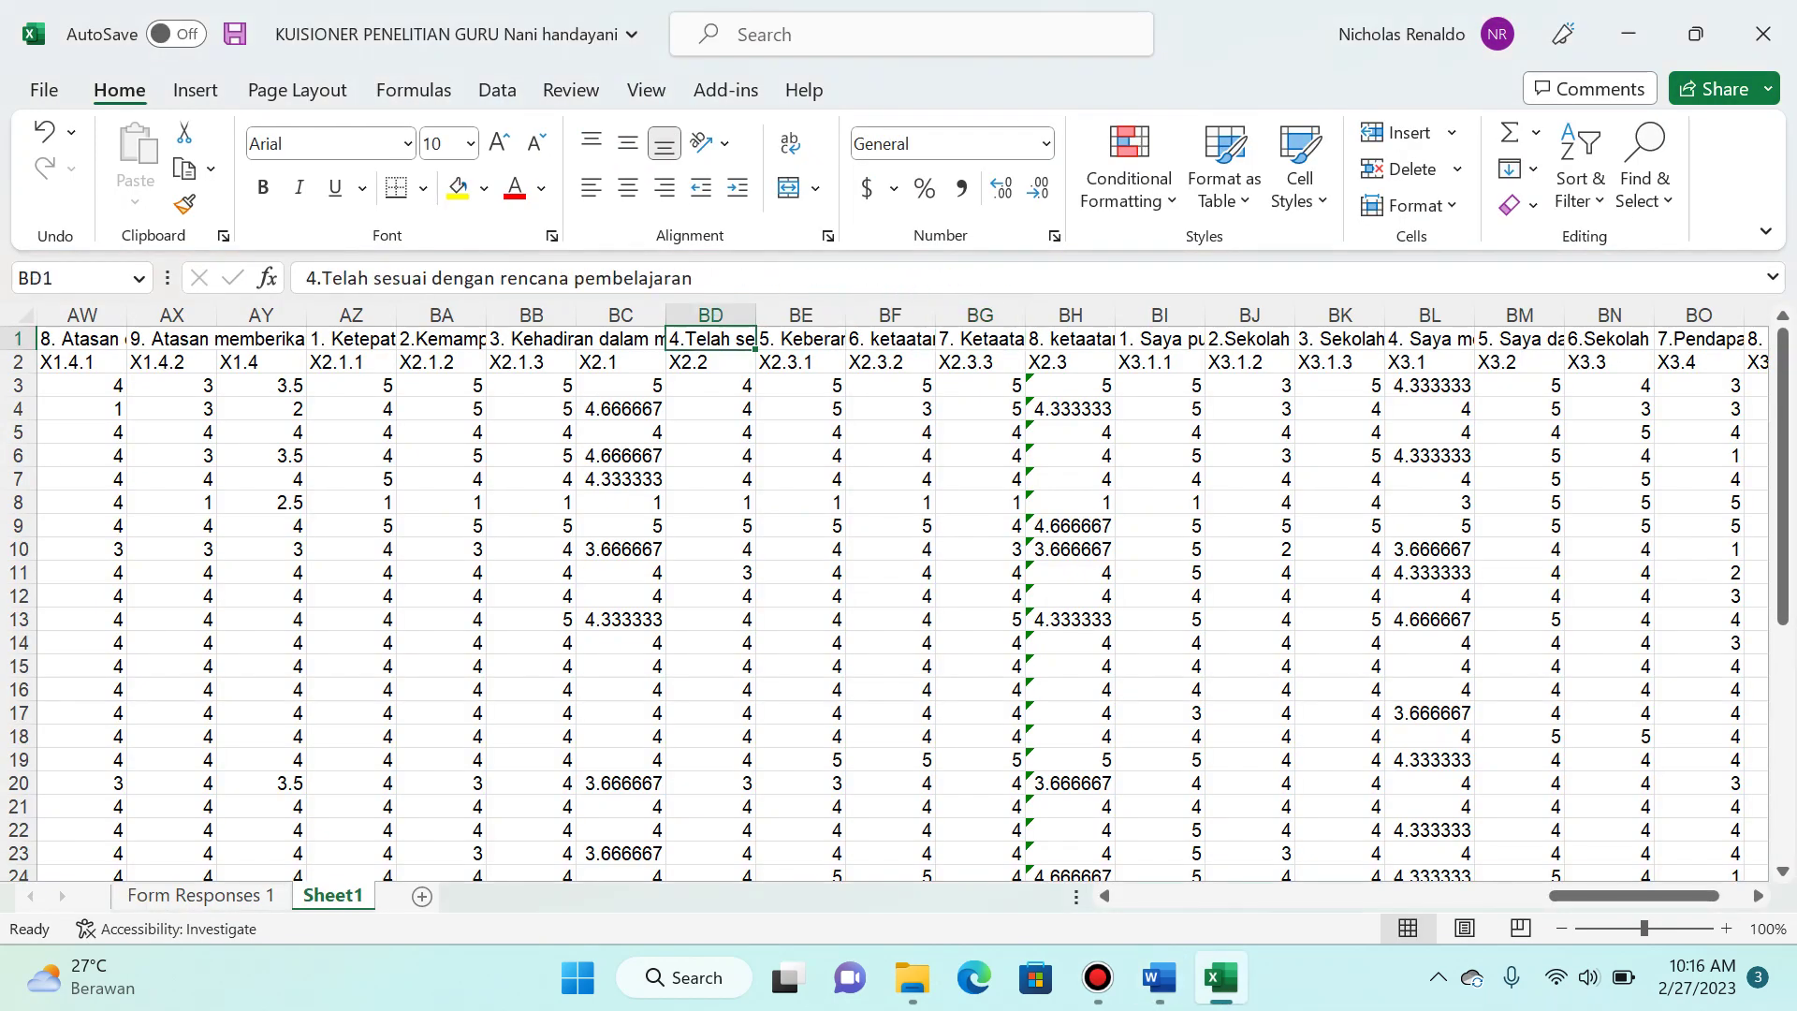
{"action": "key", "text": "alt+Tab"}
{"action": "scroll", "coordinate": [902, 617], "scroll_direction": "up", "scroll_amount": 4}
{"action": "key", "text": "alt+Tab"}
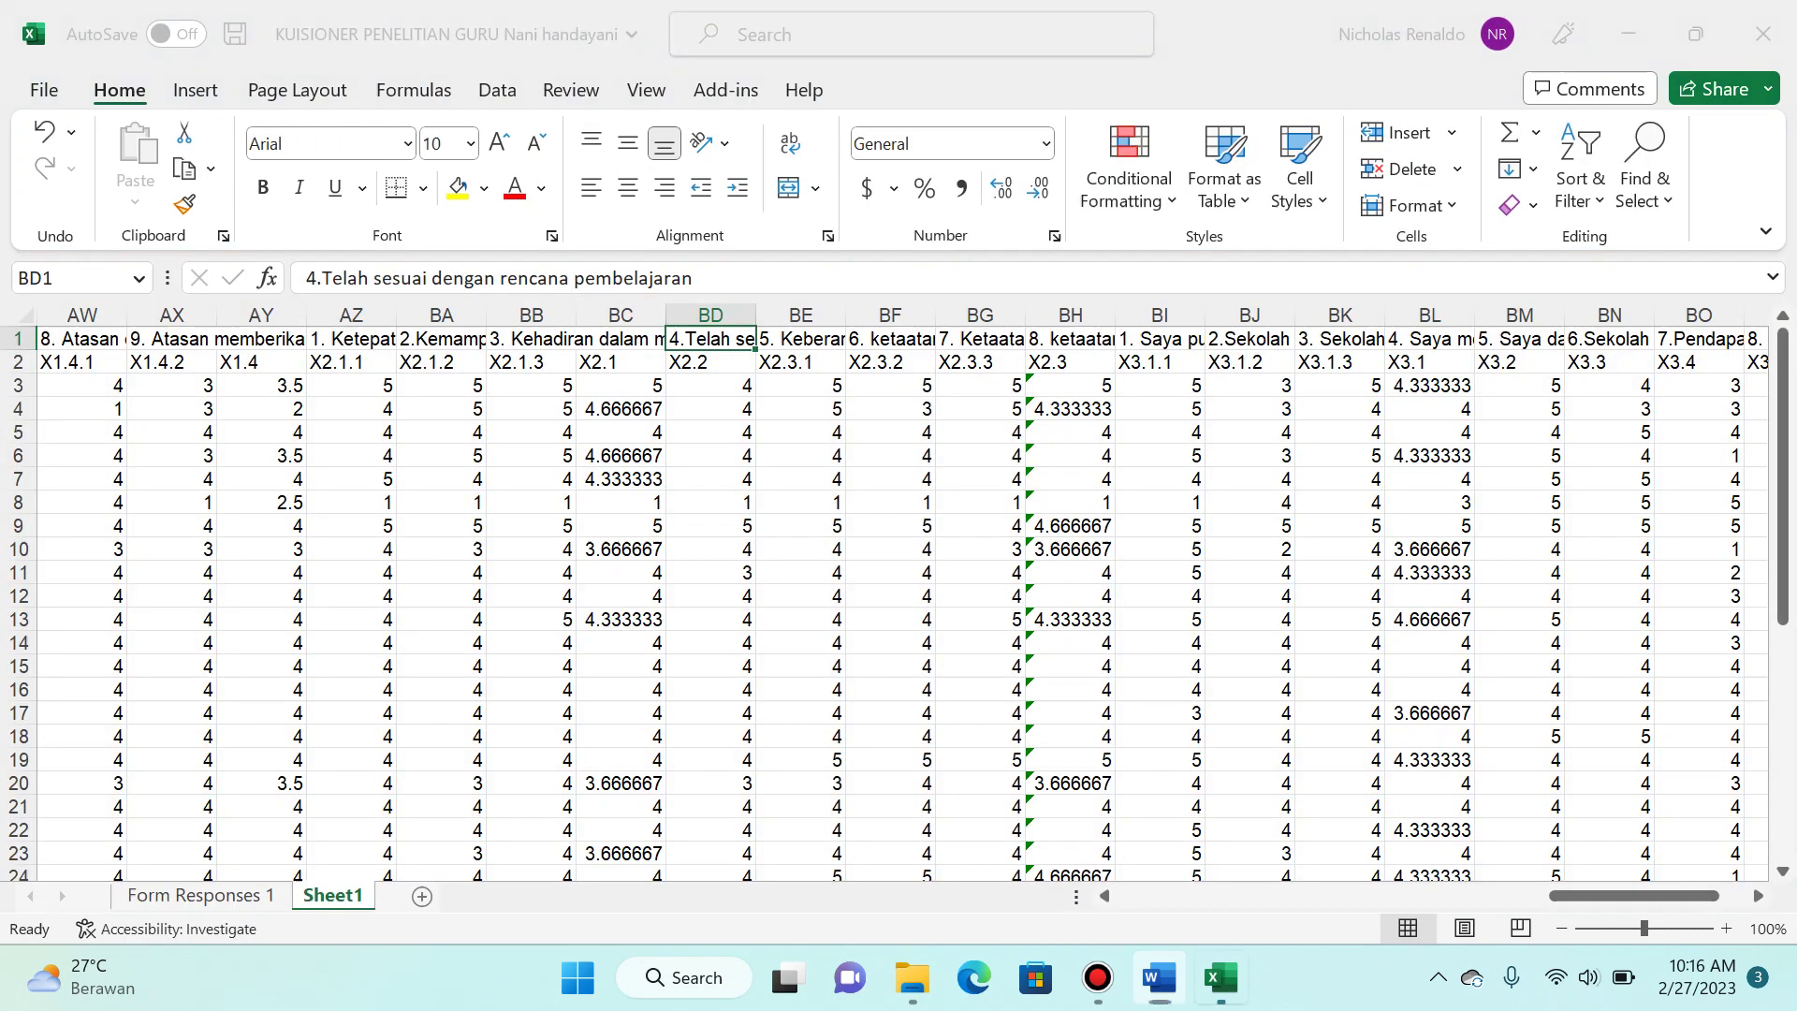
{"action": "key", "text": "Left"}
{"action": "key", "text": "Left"}
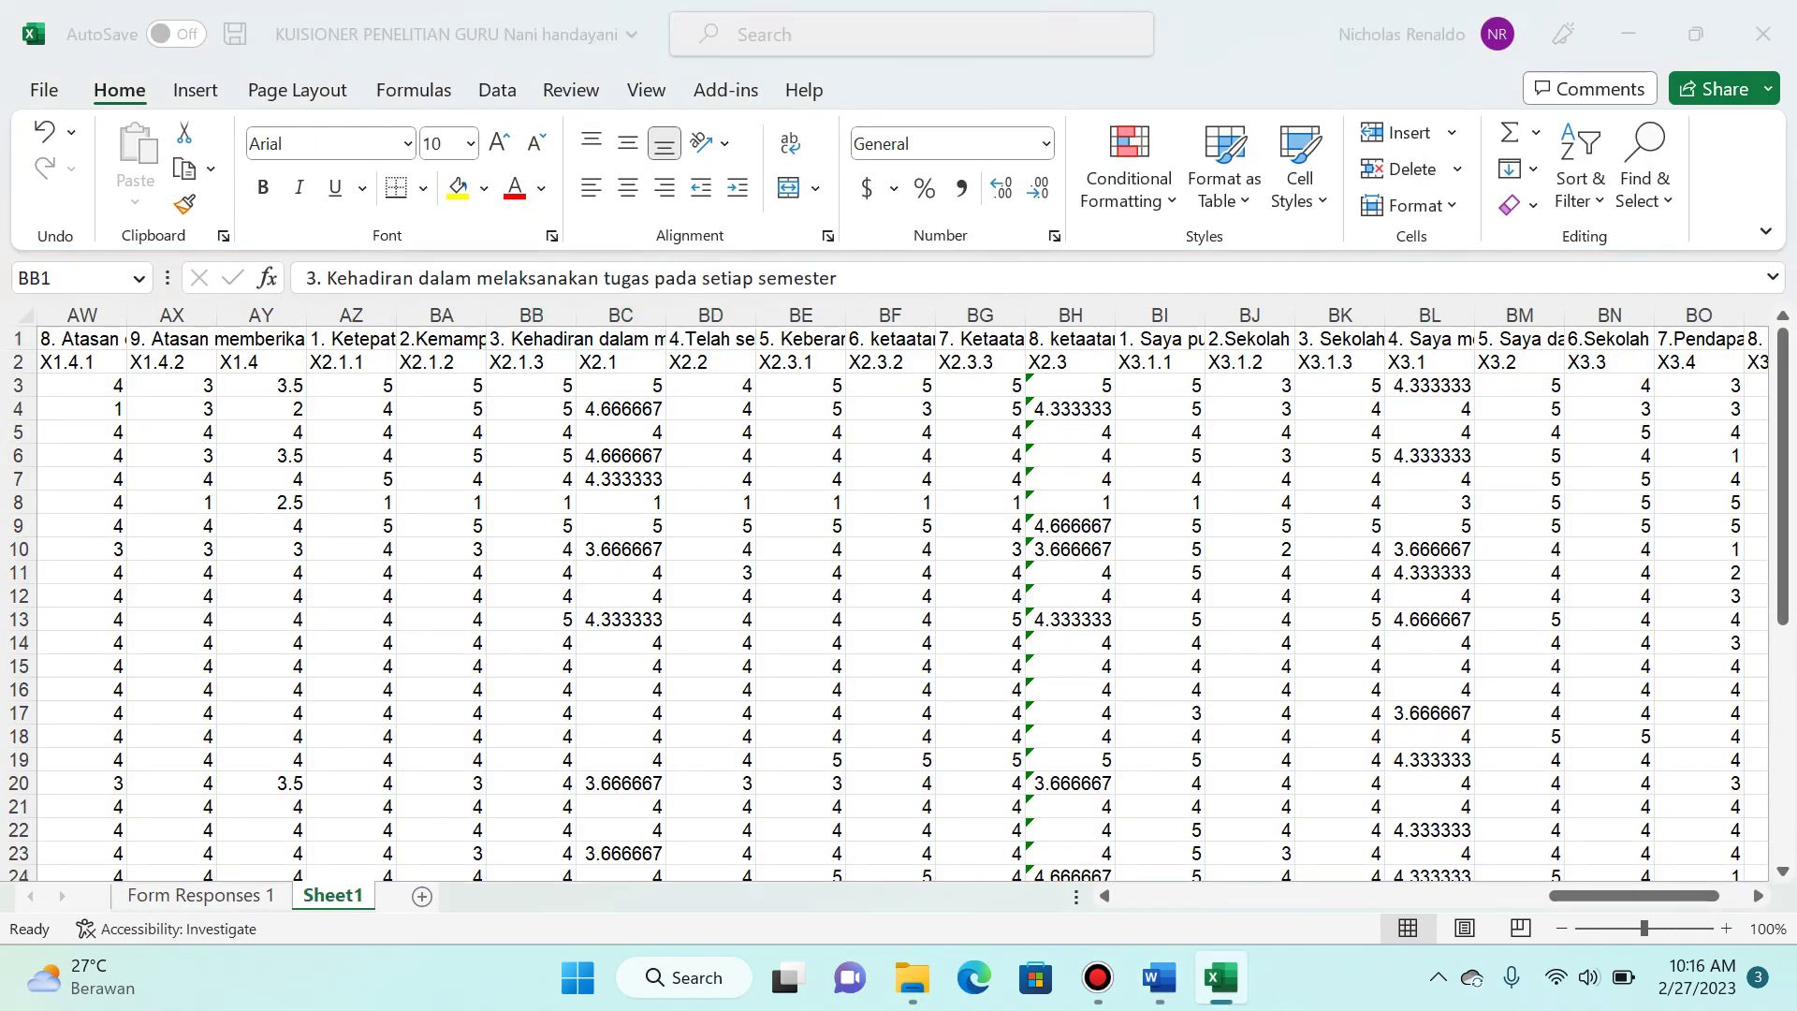
{"action": "key", "text": "alt+Tab"}
{"action": "scroll", "coordinate": [964, 618], "scroll_direction": "up", "scroll_amount": 6}
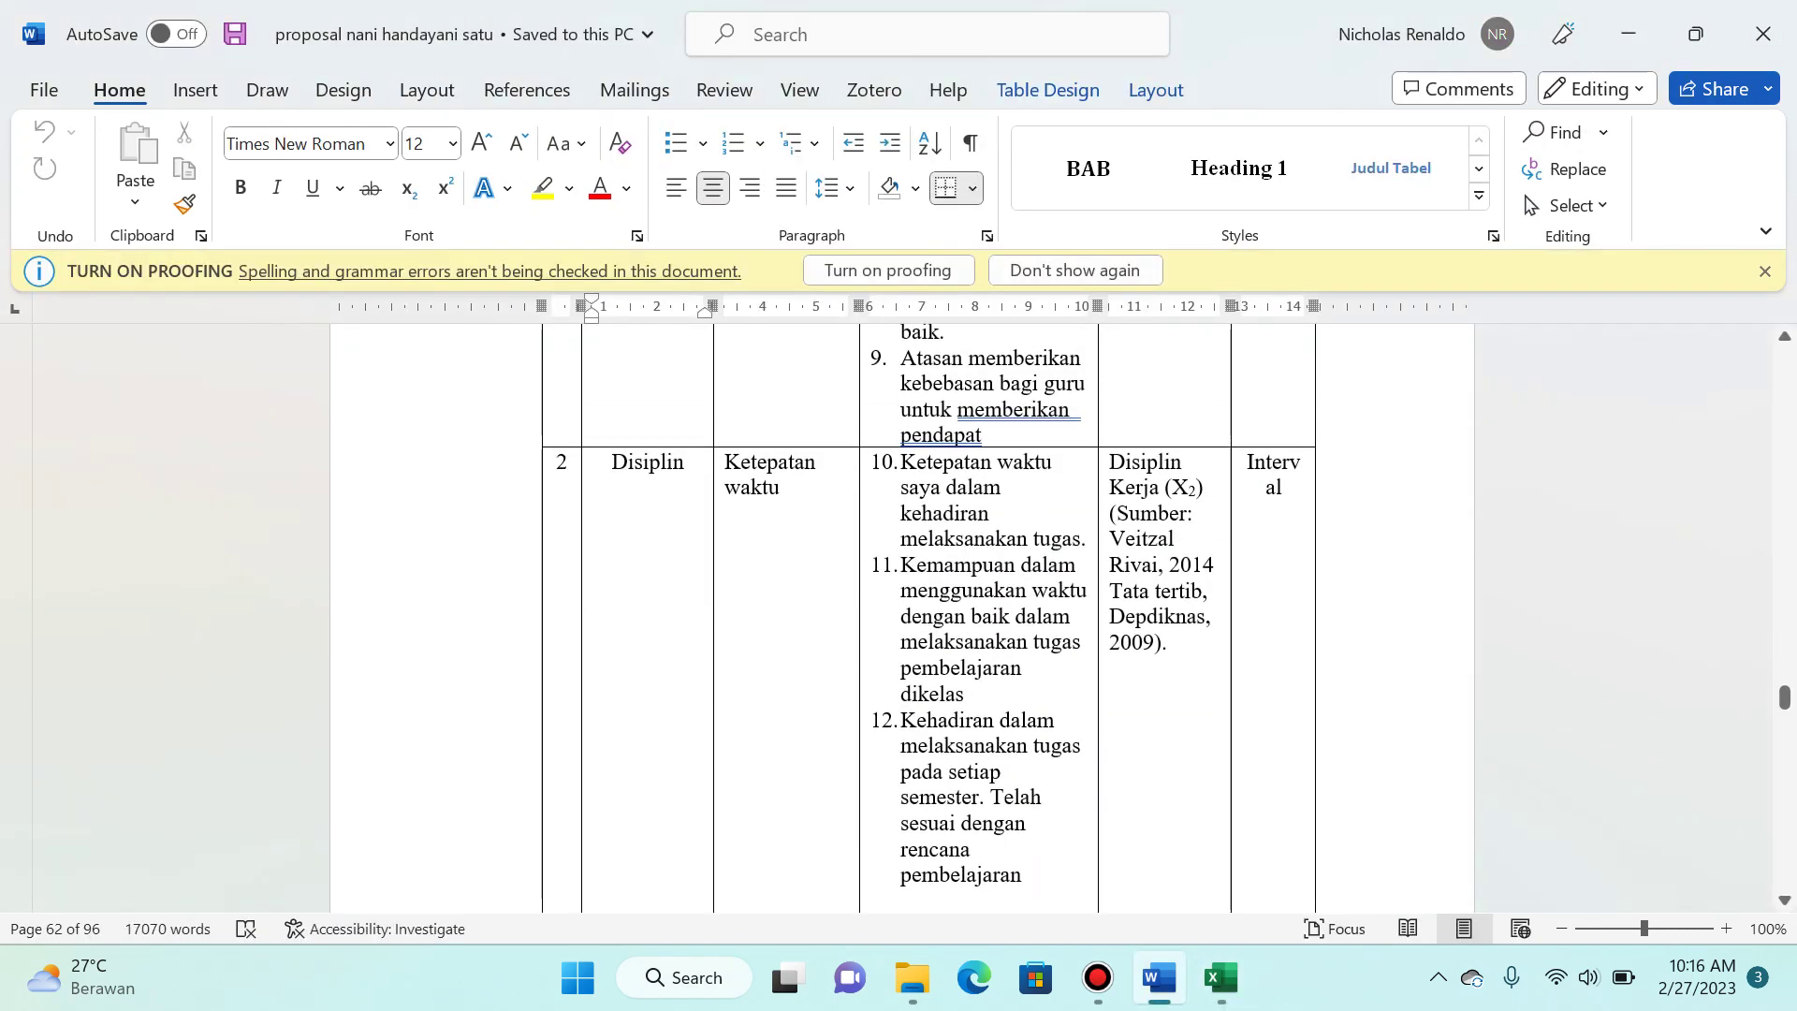
{"action": "scroll", "coordinate": [927, 618], "scroll_direction": "down", "scroll_amount": 6}
Step: Review discipline headings 5 to 8 in Excel and check them against the Tanggung jawab and Ketaatan items in the Word proposal
{"action": "key", "text": "alt+Tab"}
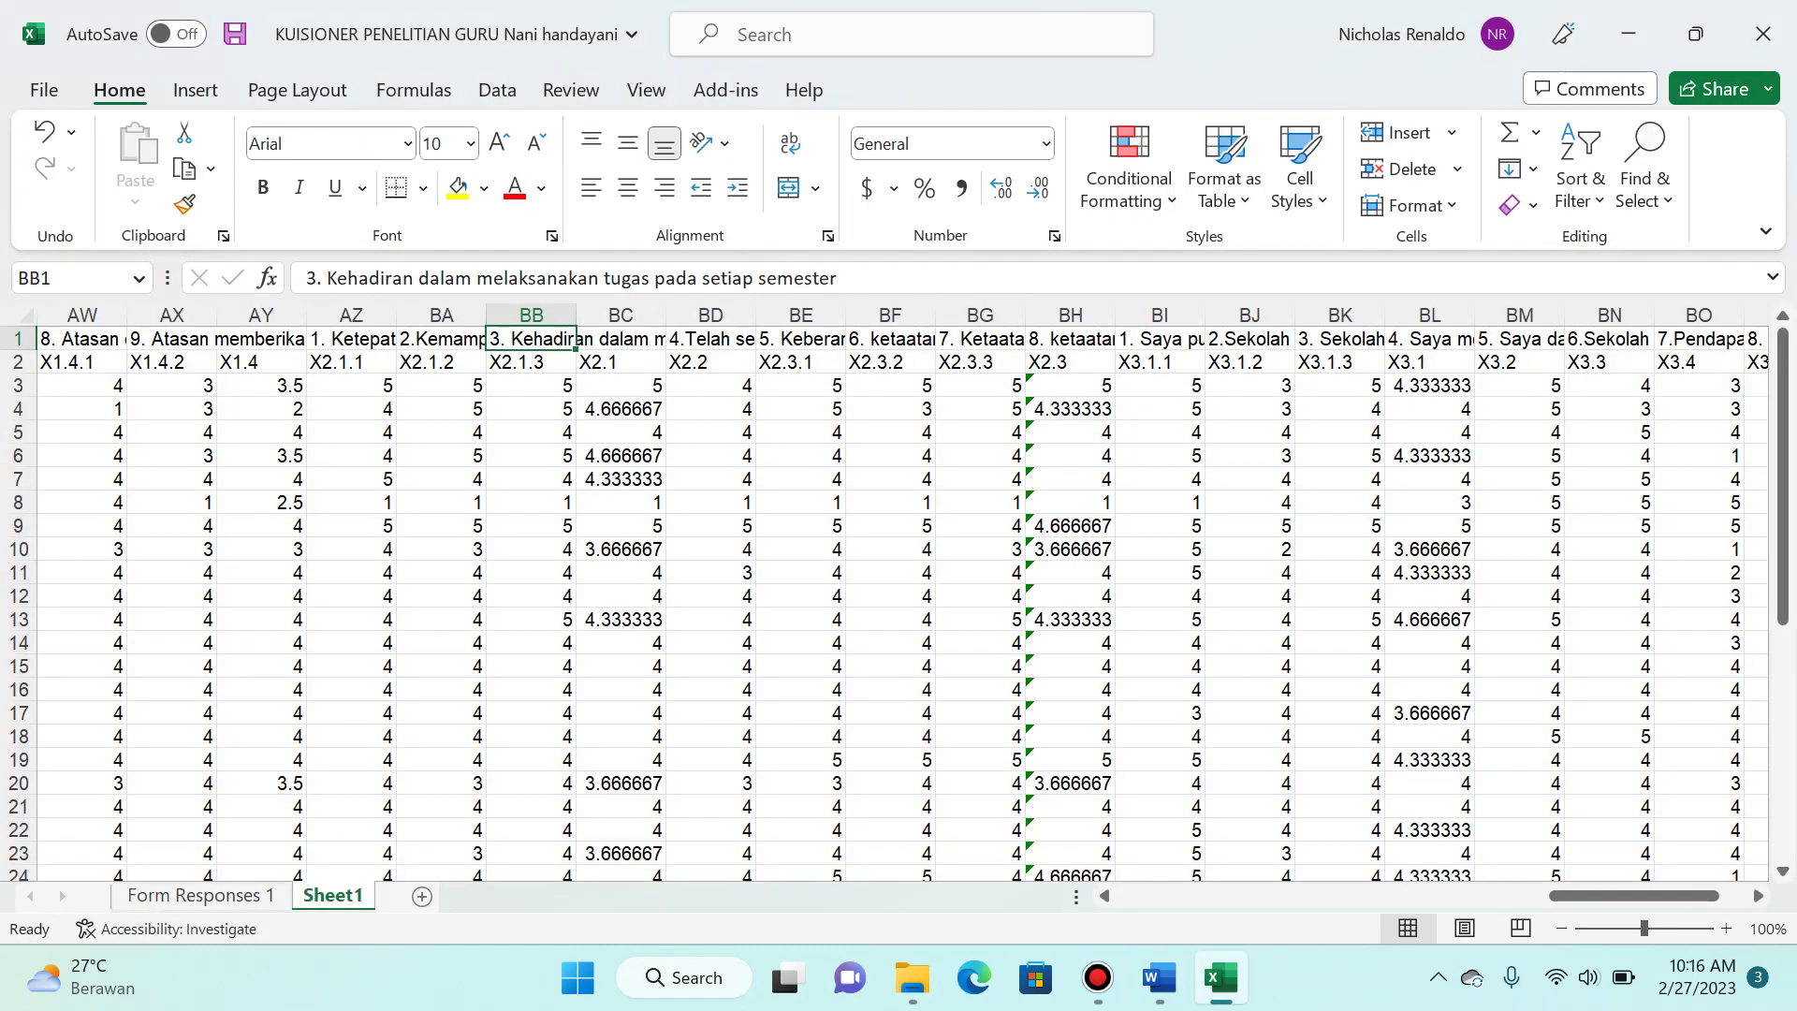
{"action": "key", "text": "Right"}
{"action": "key", "text": "Right"}
{"action": "key", "text": "Right"}
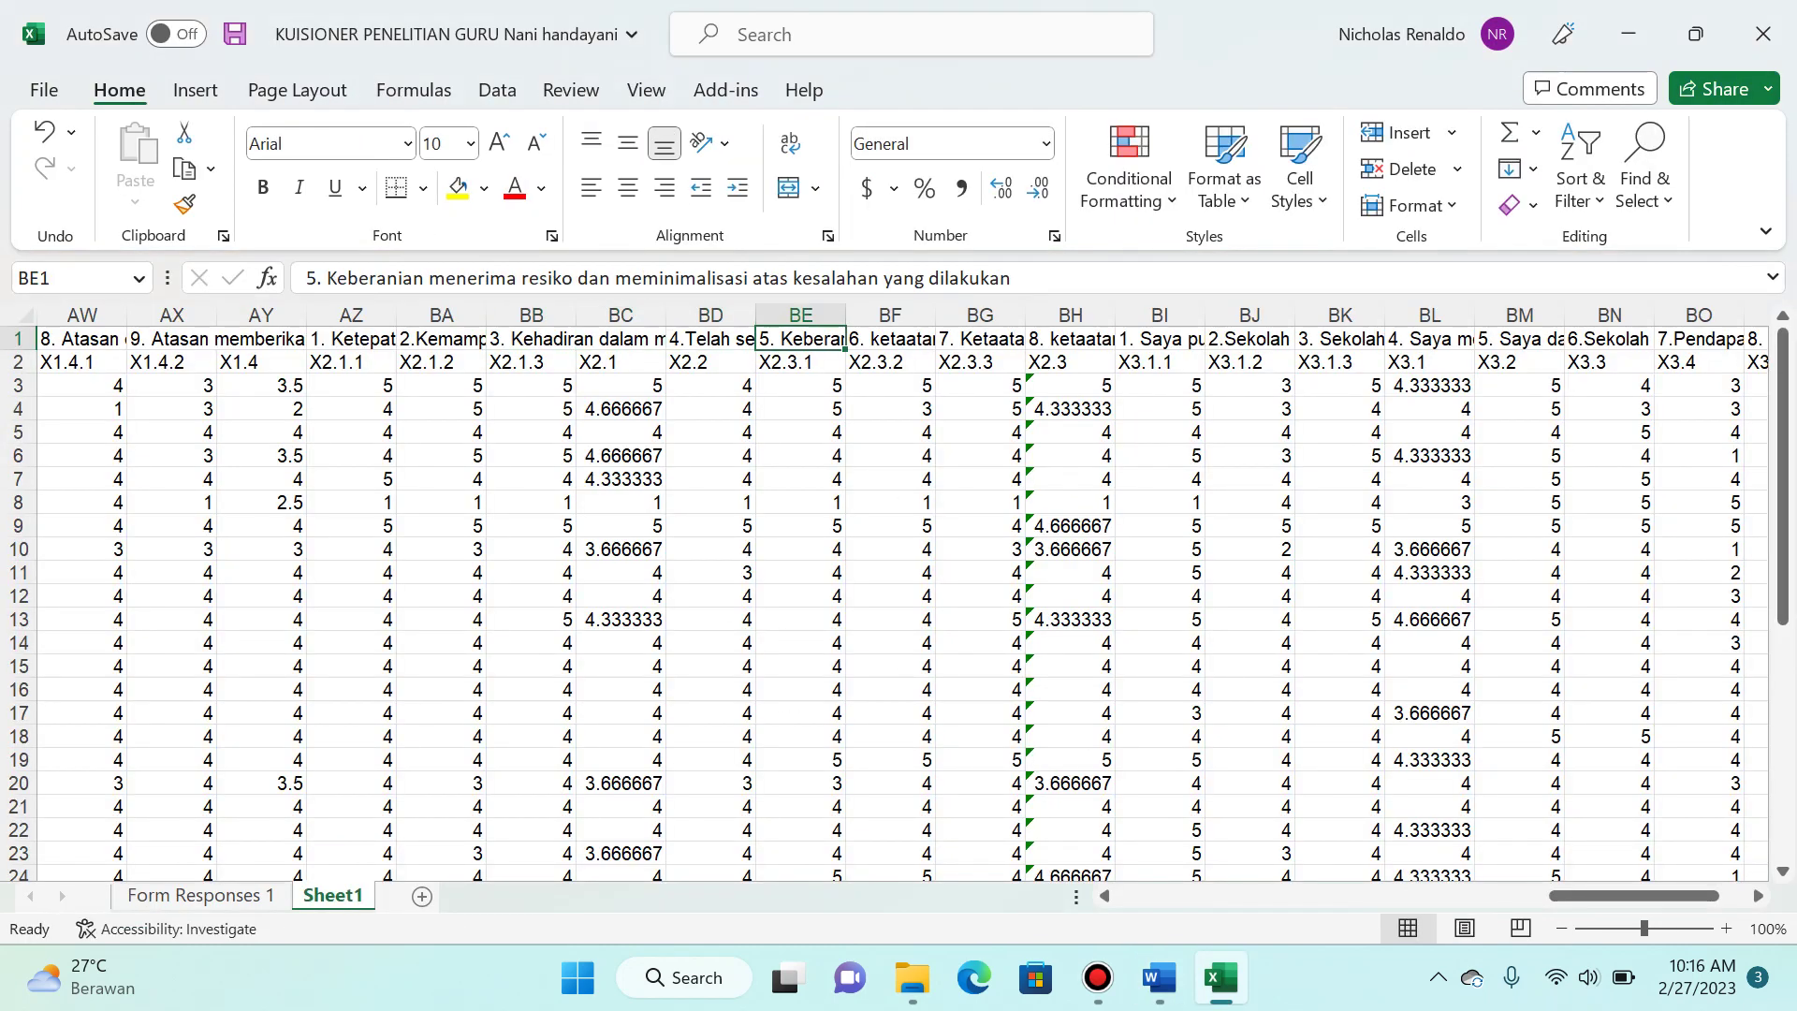
{"action": "key", "text": "Right"}
{"action": "key", "text": "Right"}
{"action": "key", "text": "Right"}
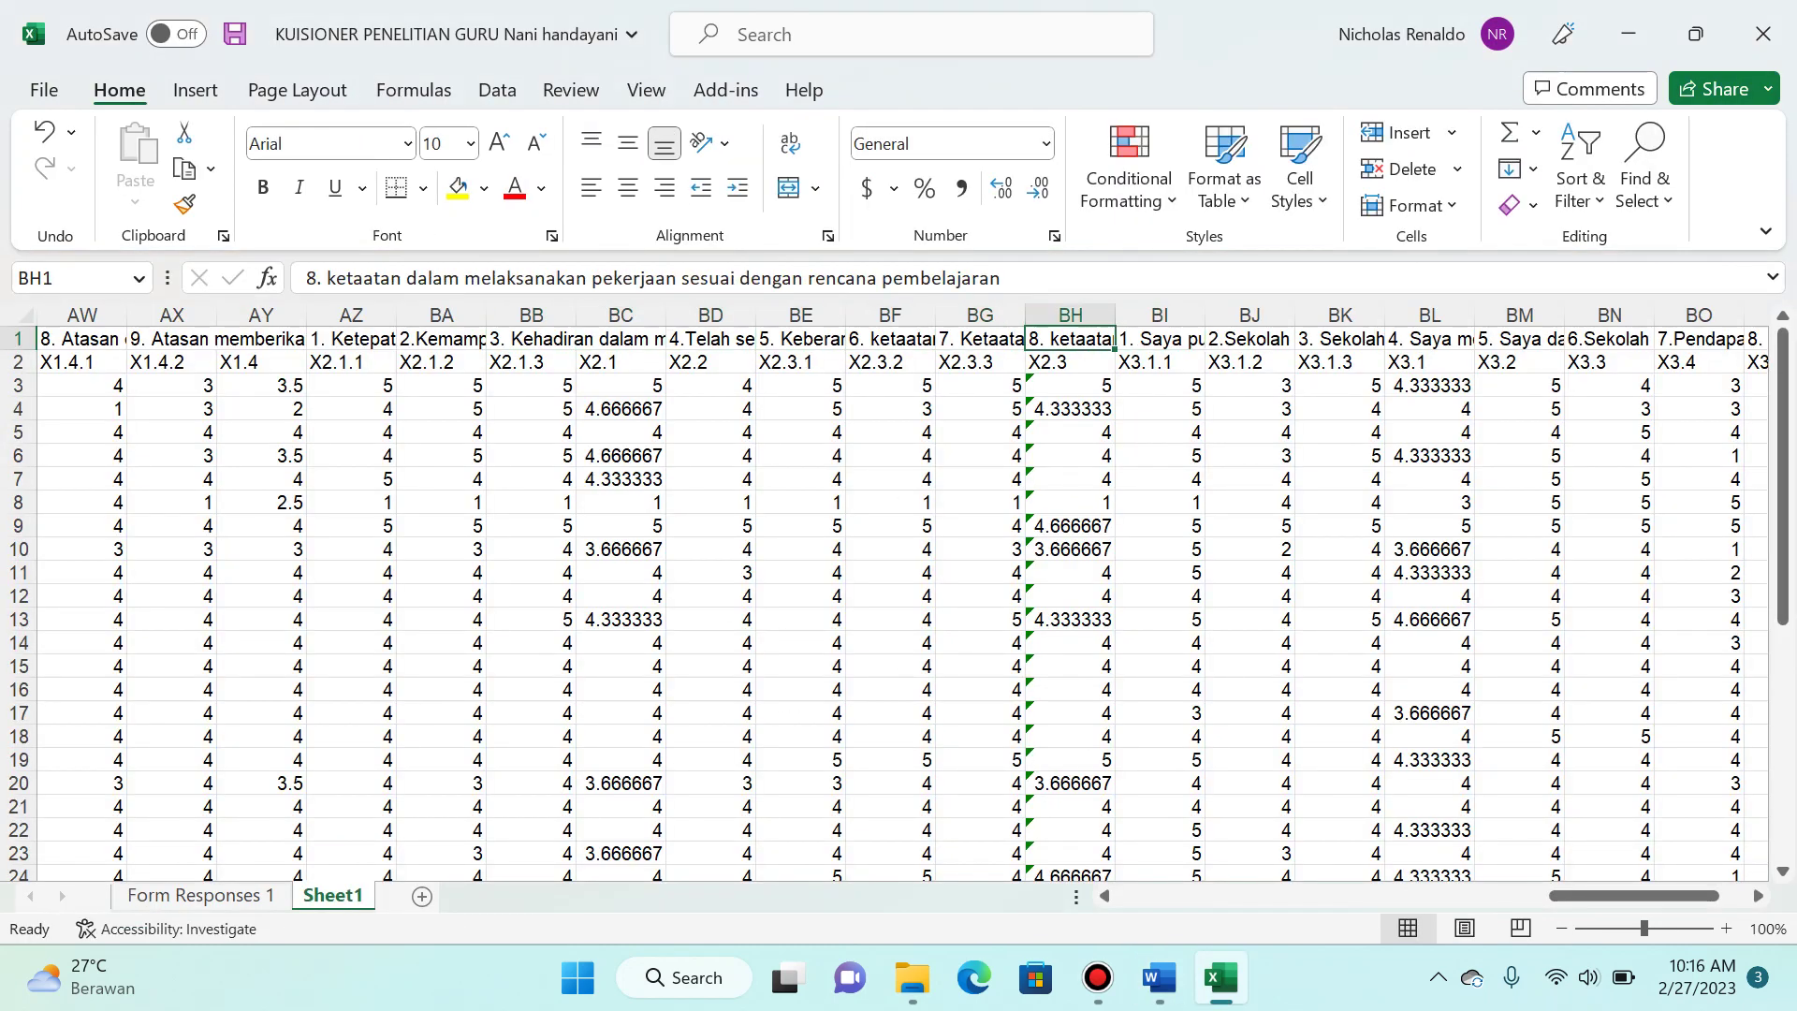
{"action": "key", "text": "Left"}
{"action": "key", "text": "Left"}
{"action": "key", "text": "Left"}
{"action": "key", "text": "Left"}
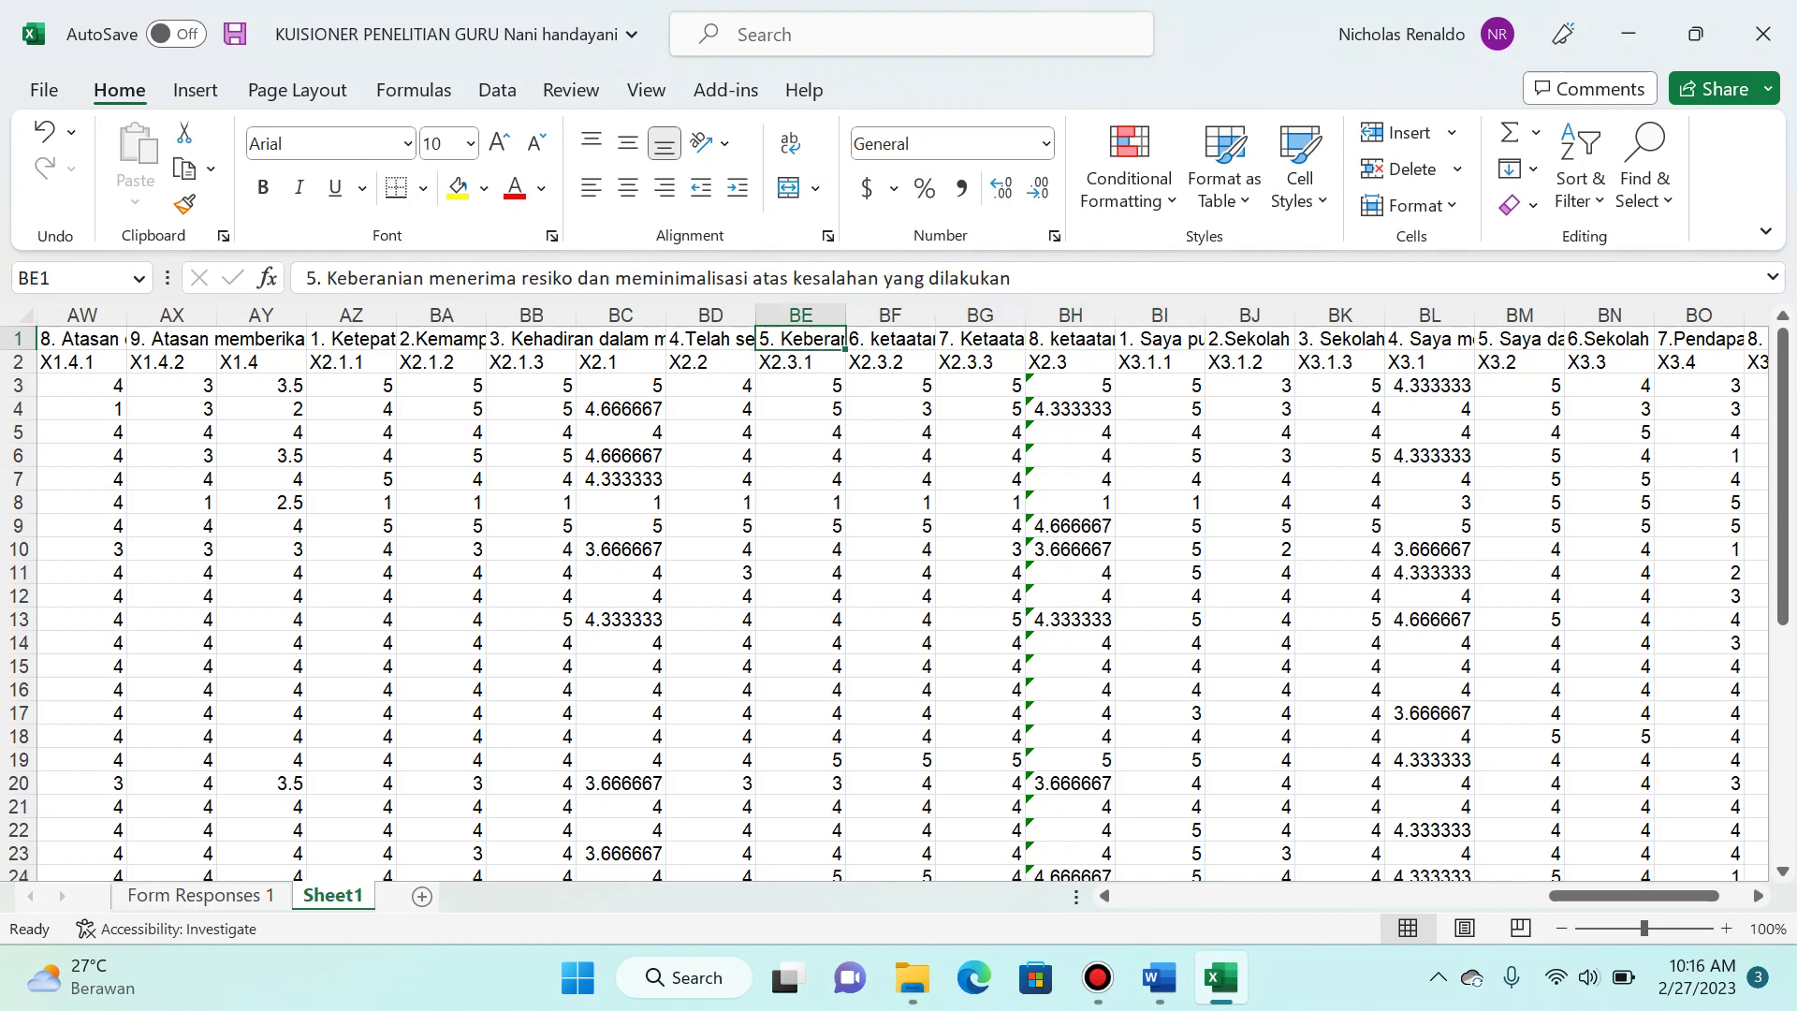
{"action": "key", "text": "alt+Tab"}
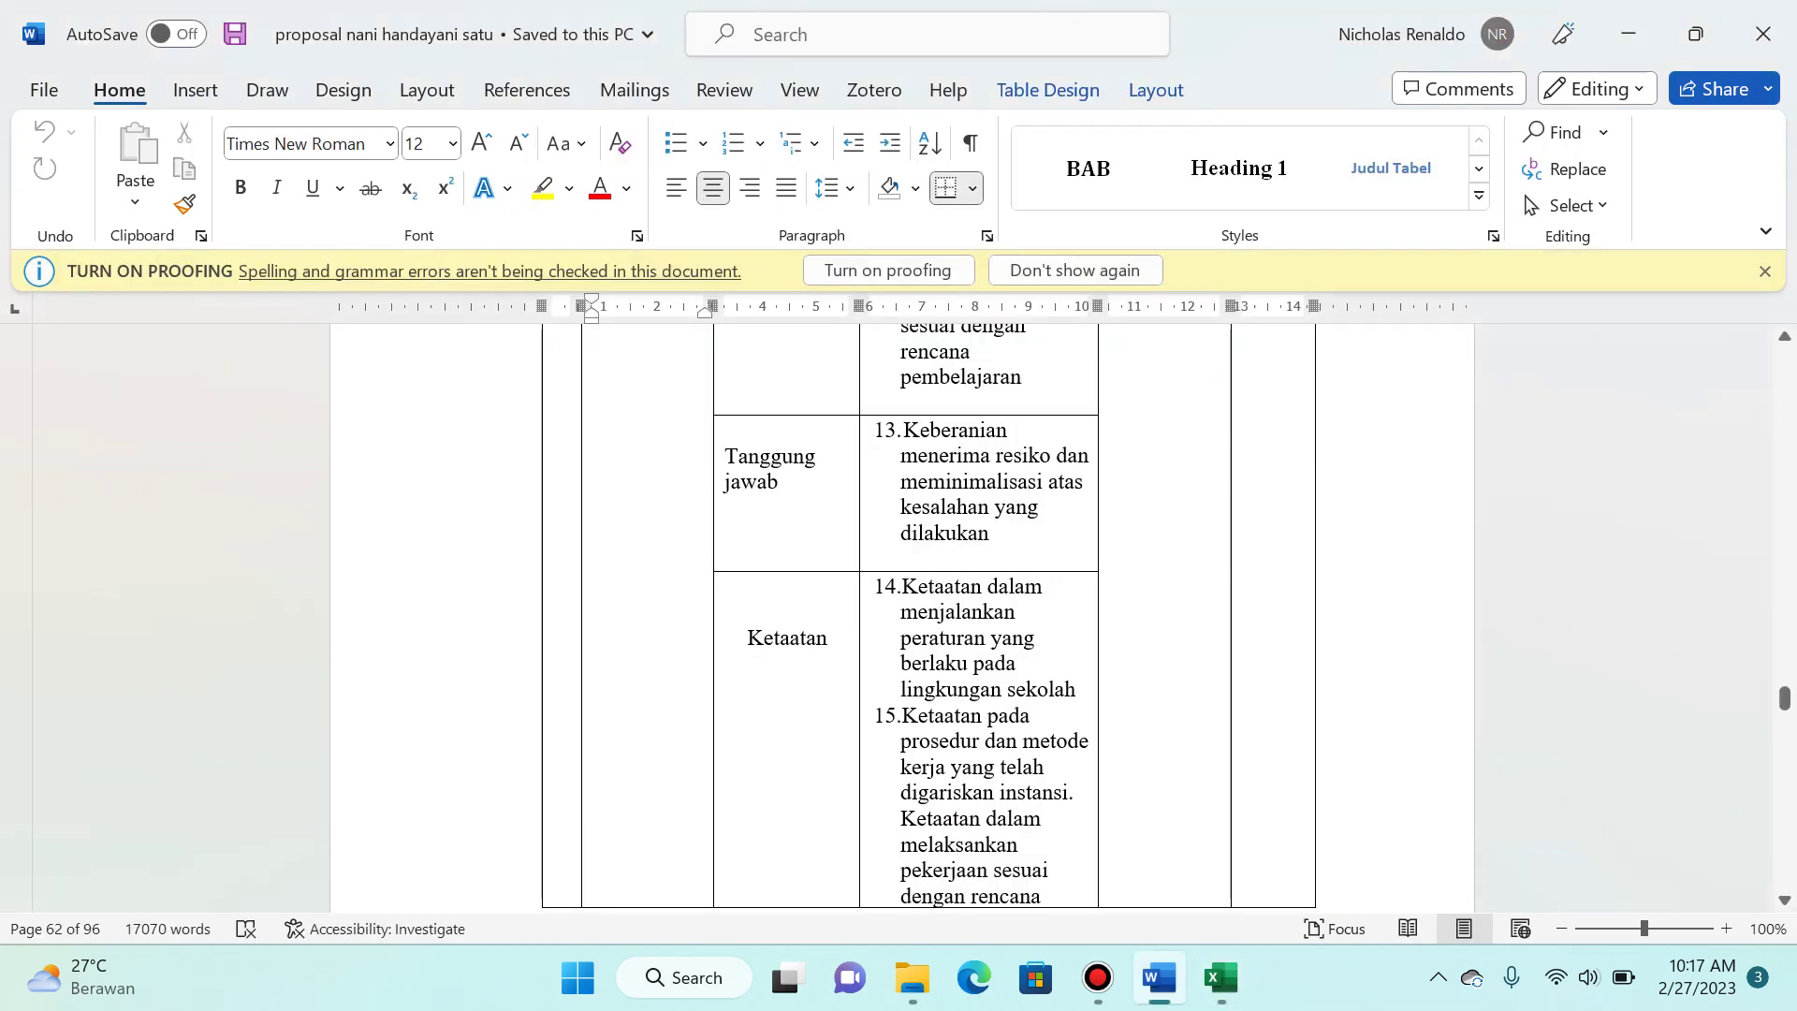
{"action": "scroll", "coordinate": [915, 618], "scroll_direction": "up", "scroll_amount": 5}
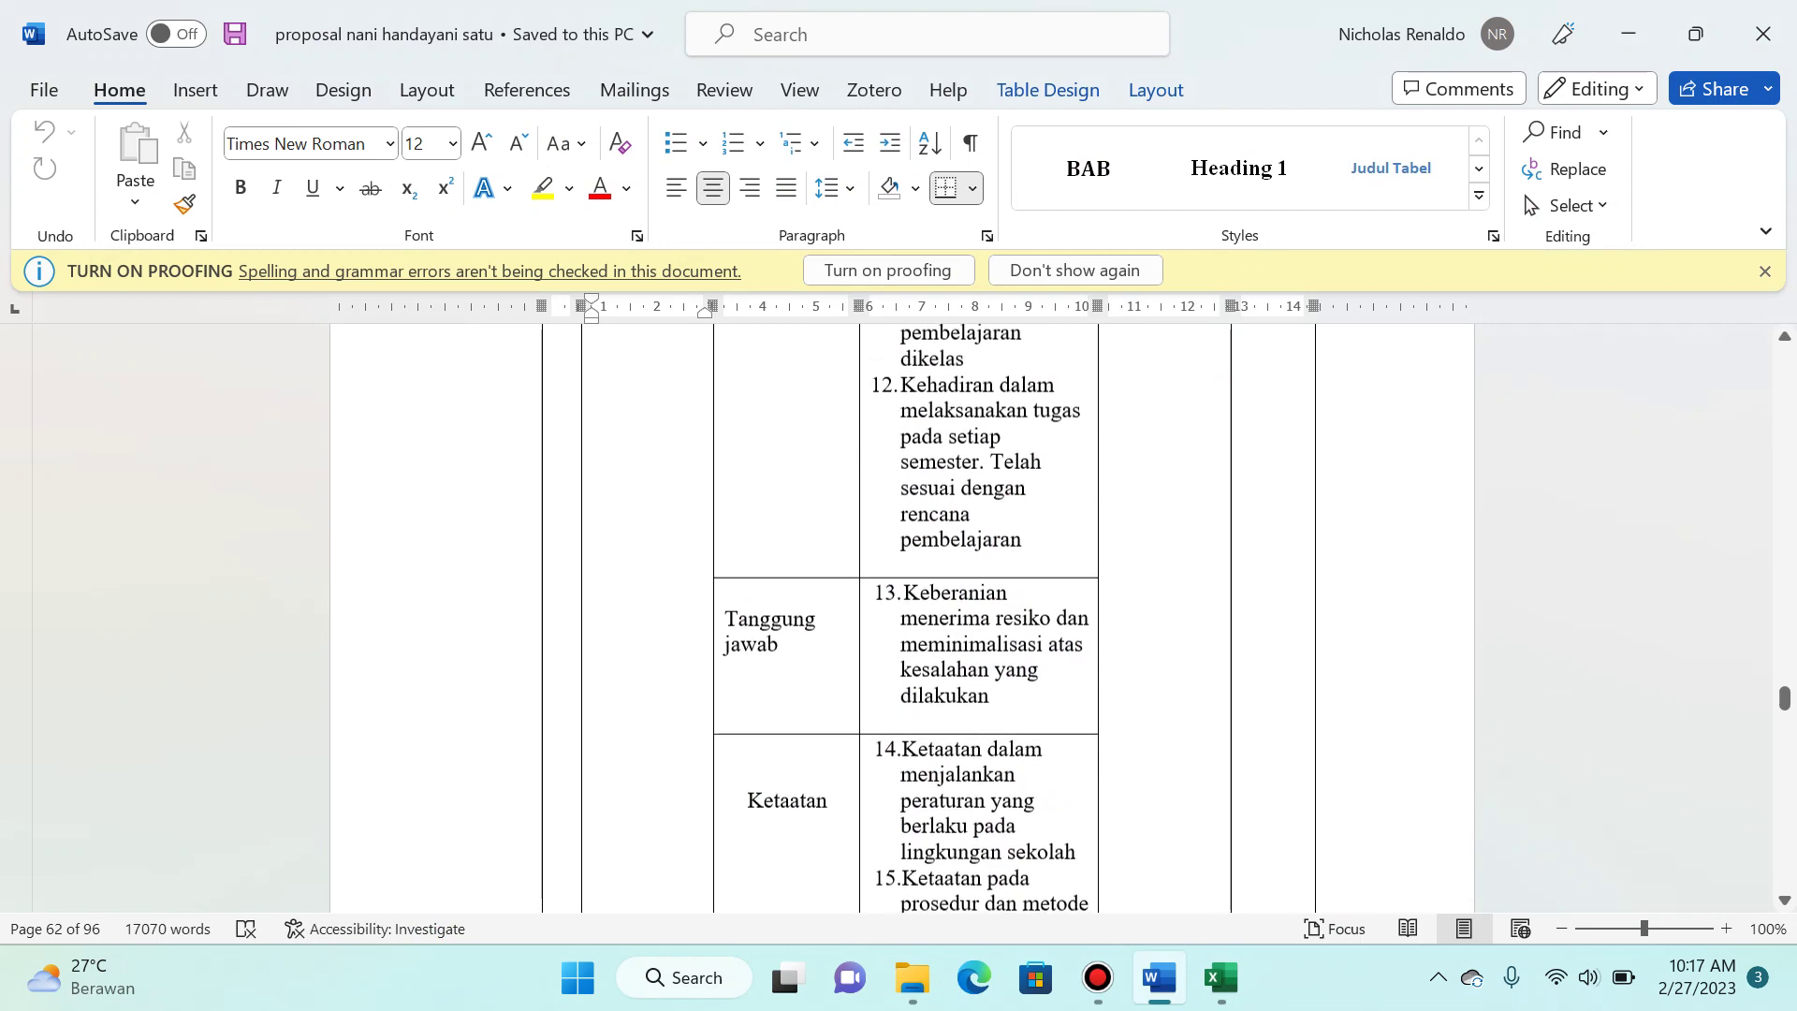
Step: Compare discipline headings 3 and 4 in Excel with the full wording of item 12 in the Word proposal
{"action": "scroll", "coordinate": [915, 618], "scroll_direction": "down", "scroll_amount": 1}
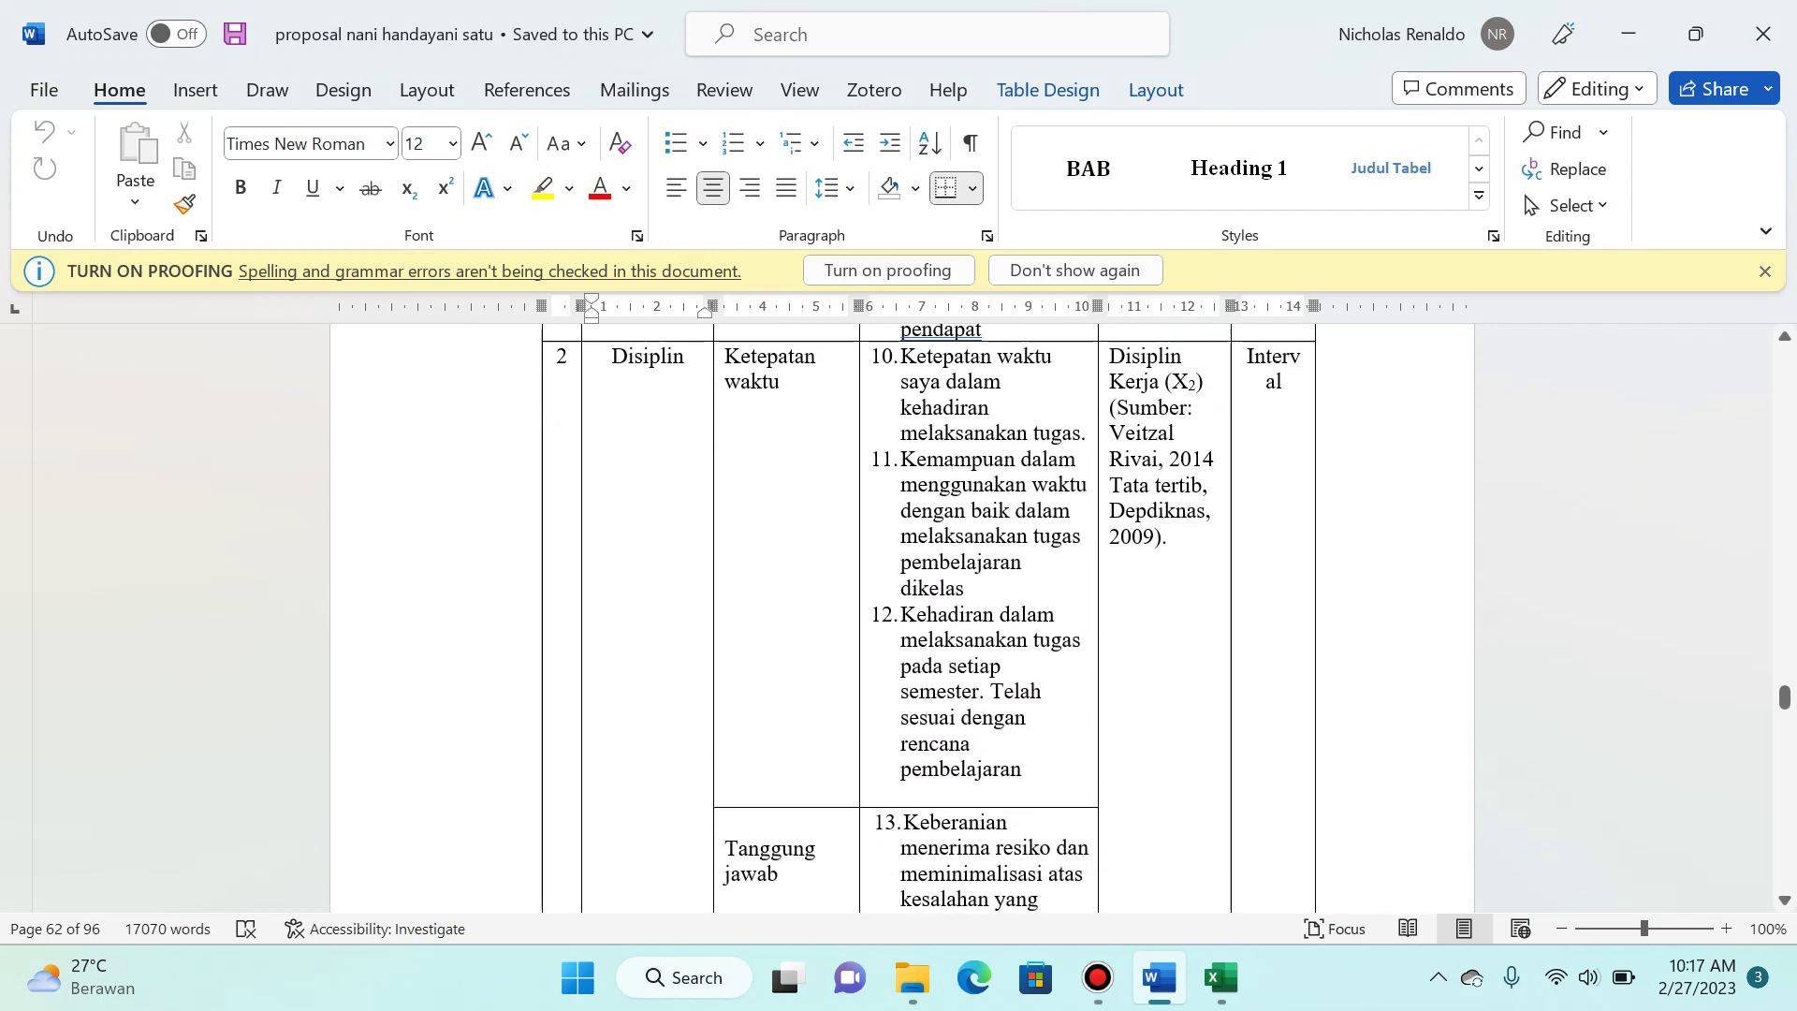
{"action": "key", "text": "alt+Tab"}
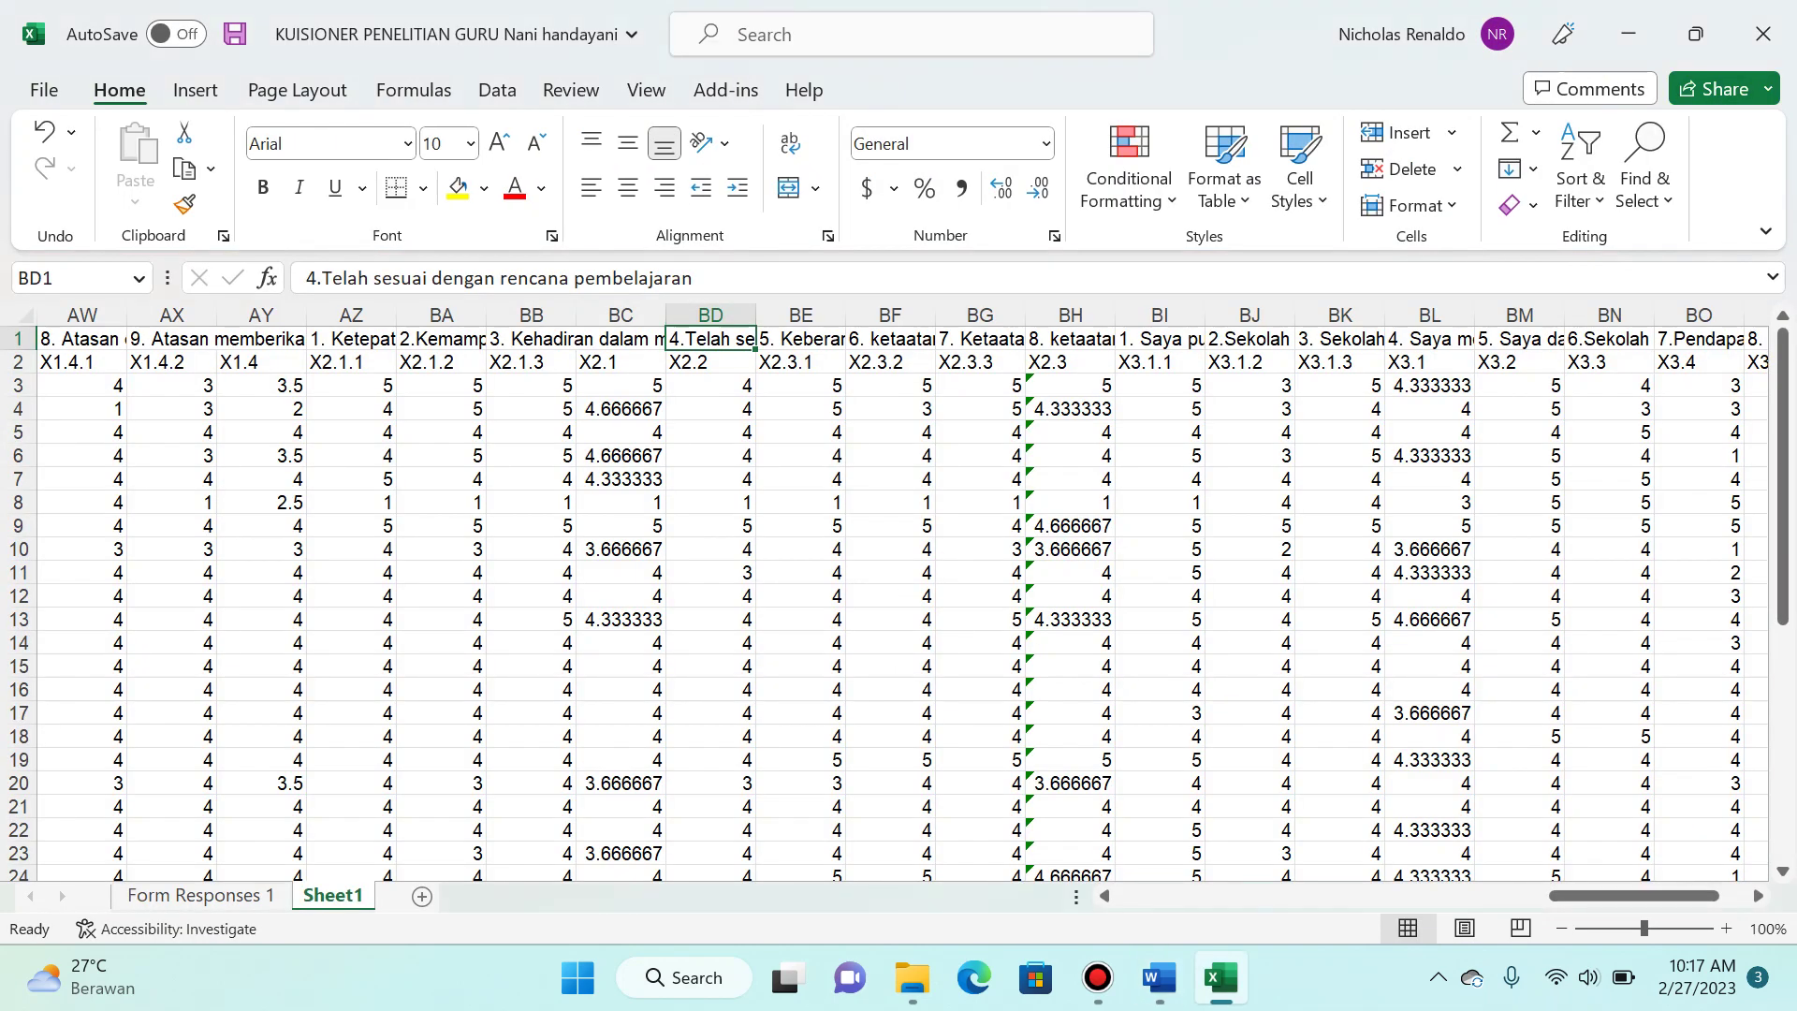
{"action": "key", "text": "Left"}
{"action": "key", "text": "Left"}
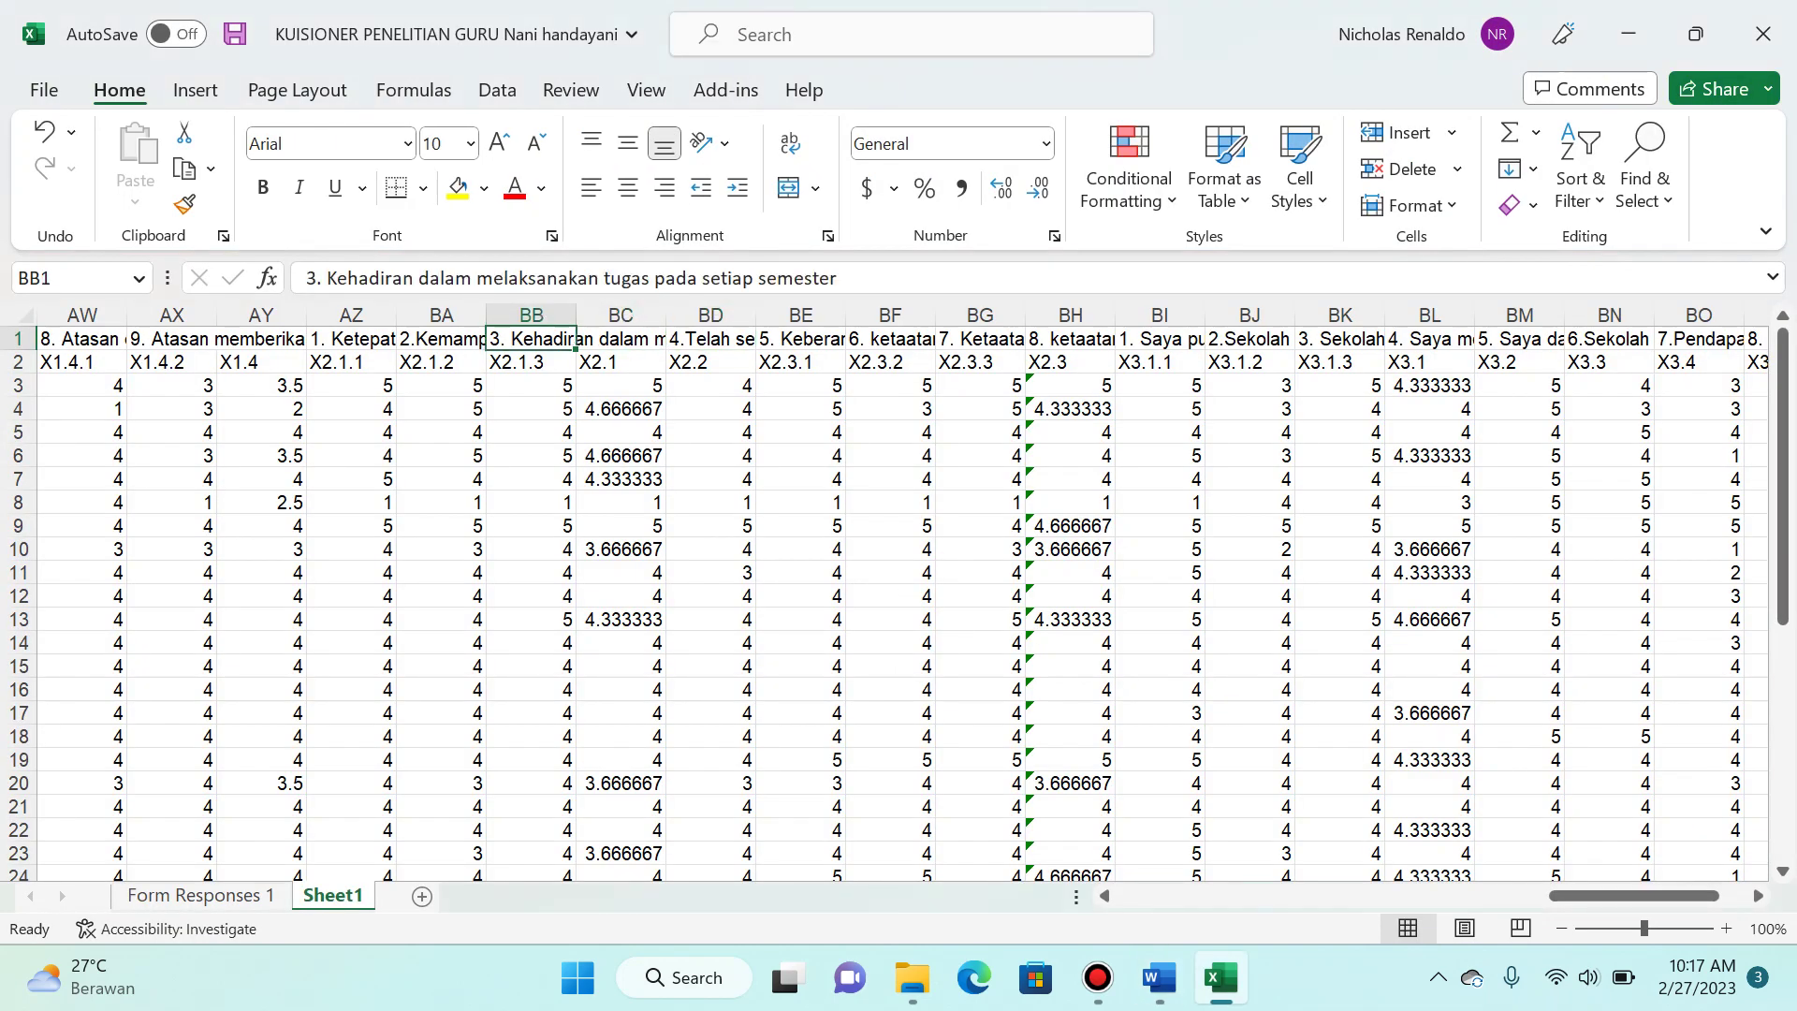
{"action": "key", "text": "Right"}
{"action": "key", "text": "Right"}
{"action": "key", "text": "alt+Tab"}
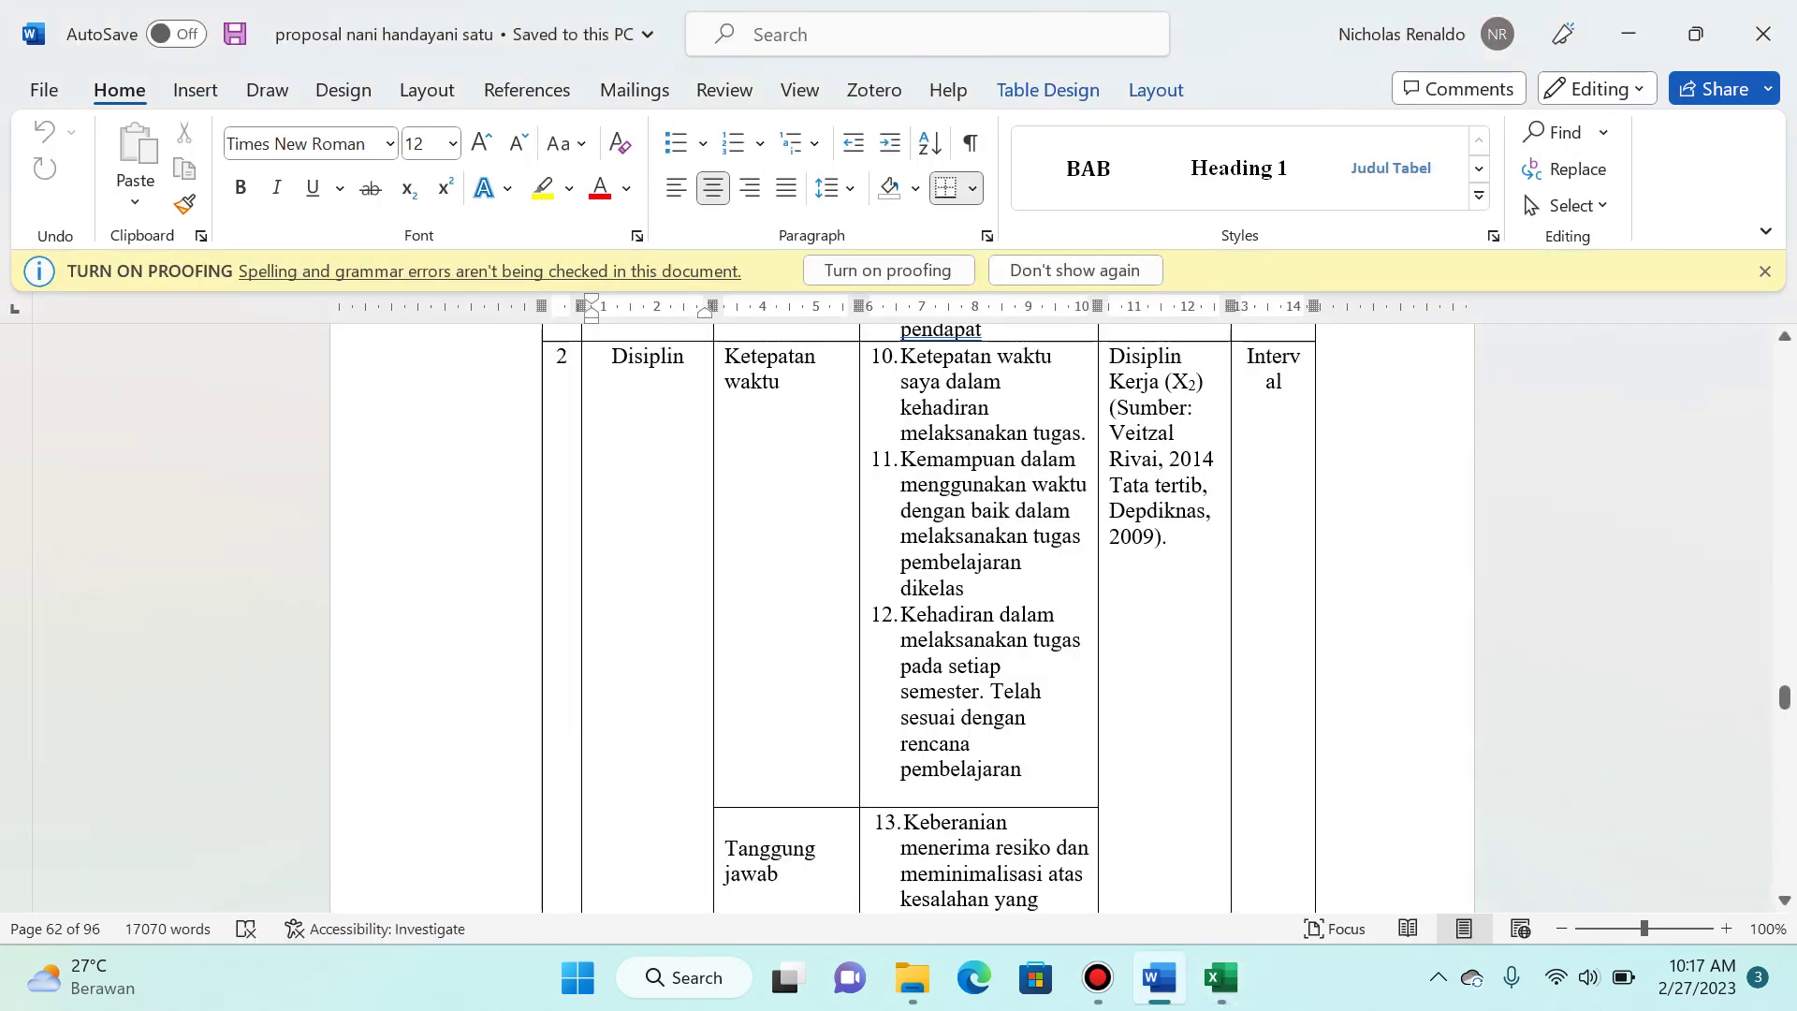
{"action": "key", "text": "alt+Tab"}
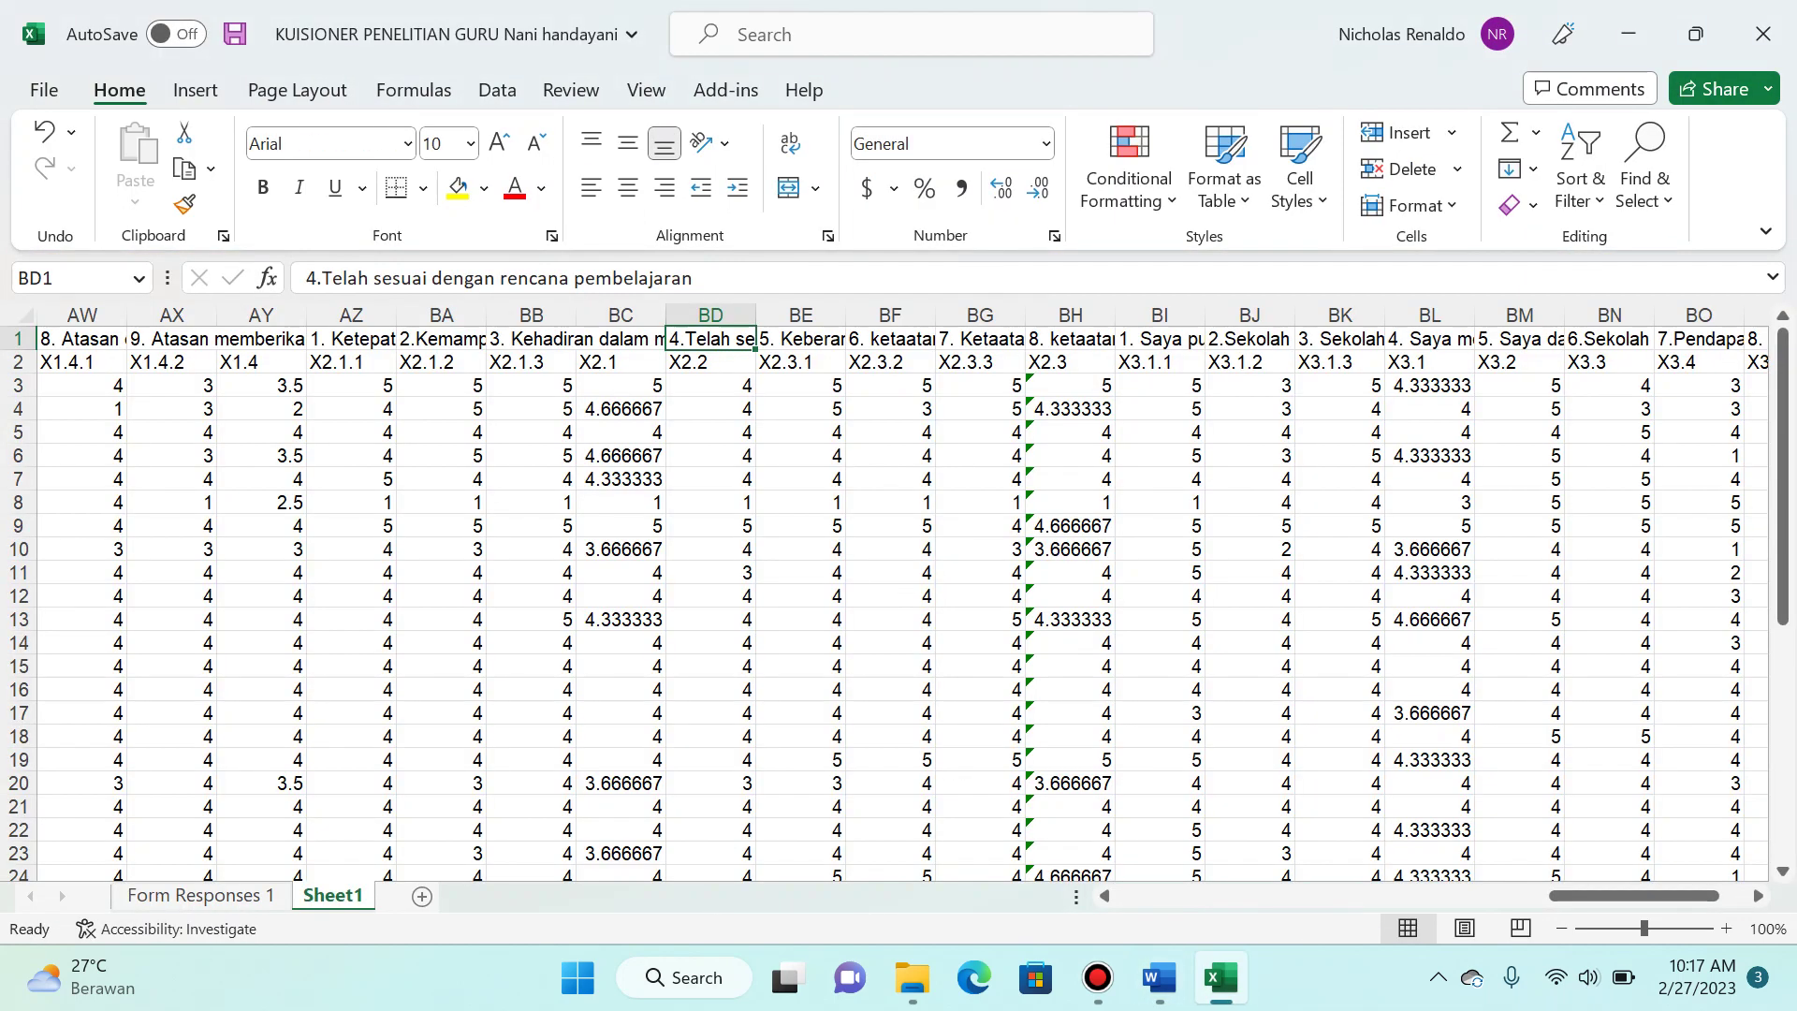
{"action": "key", "text": "alt+Tab"}
{"action": "key", "text": "alt+Tab"}
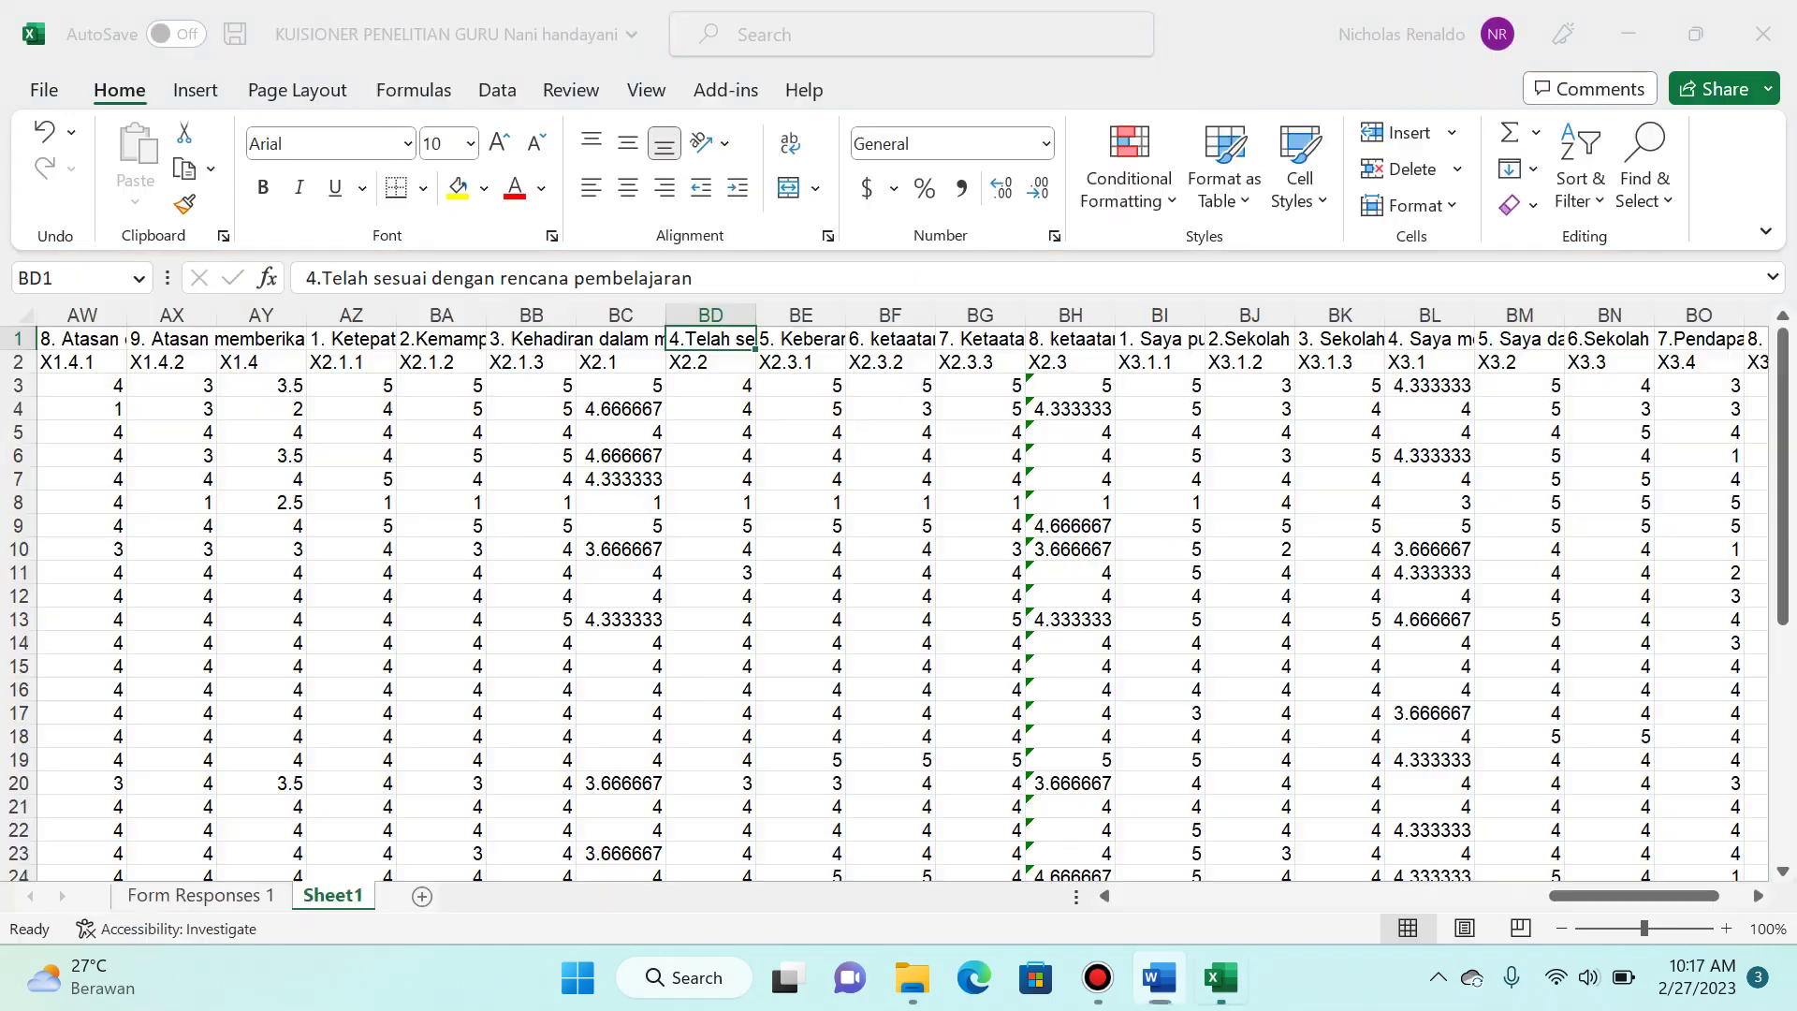
Step: Check discipline headings 3 and 4 in Excel against Ketepatan waktu item 12 and Tanggung jawab item 13 in the Word proposal
{"action": "key", "text": "Left"}
{"action": "key", "text": "Left"}
{"action": "key", "text": "alt+Tab"}
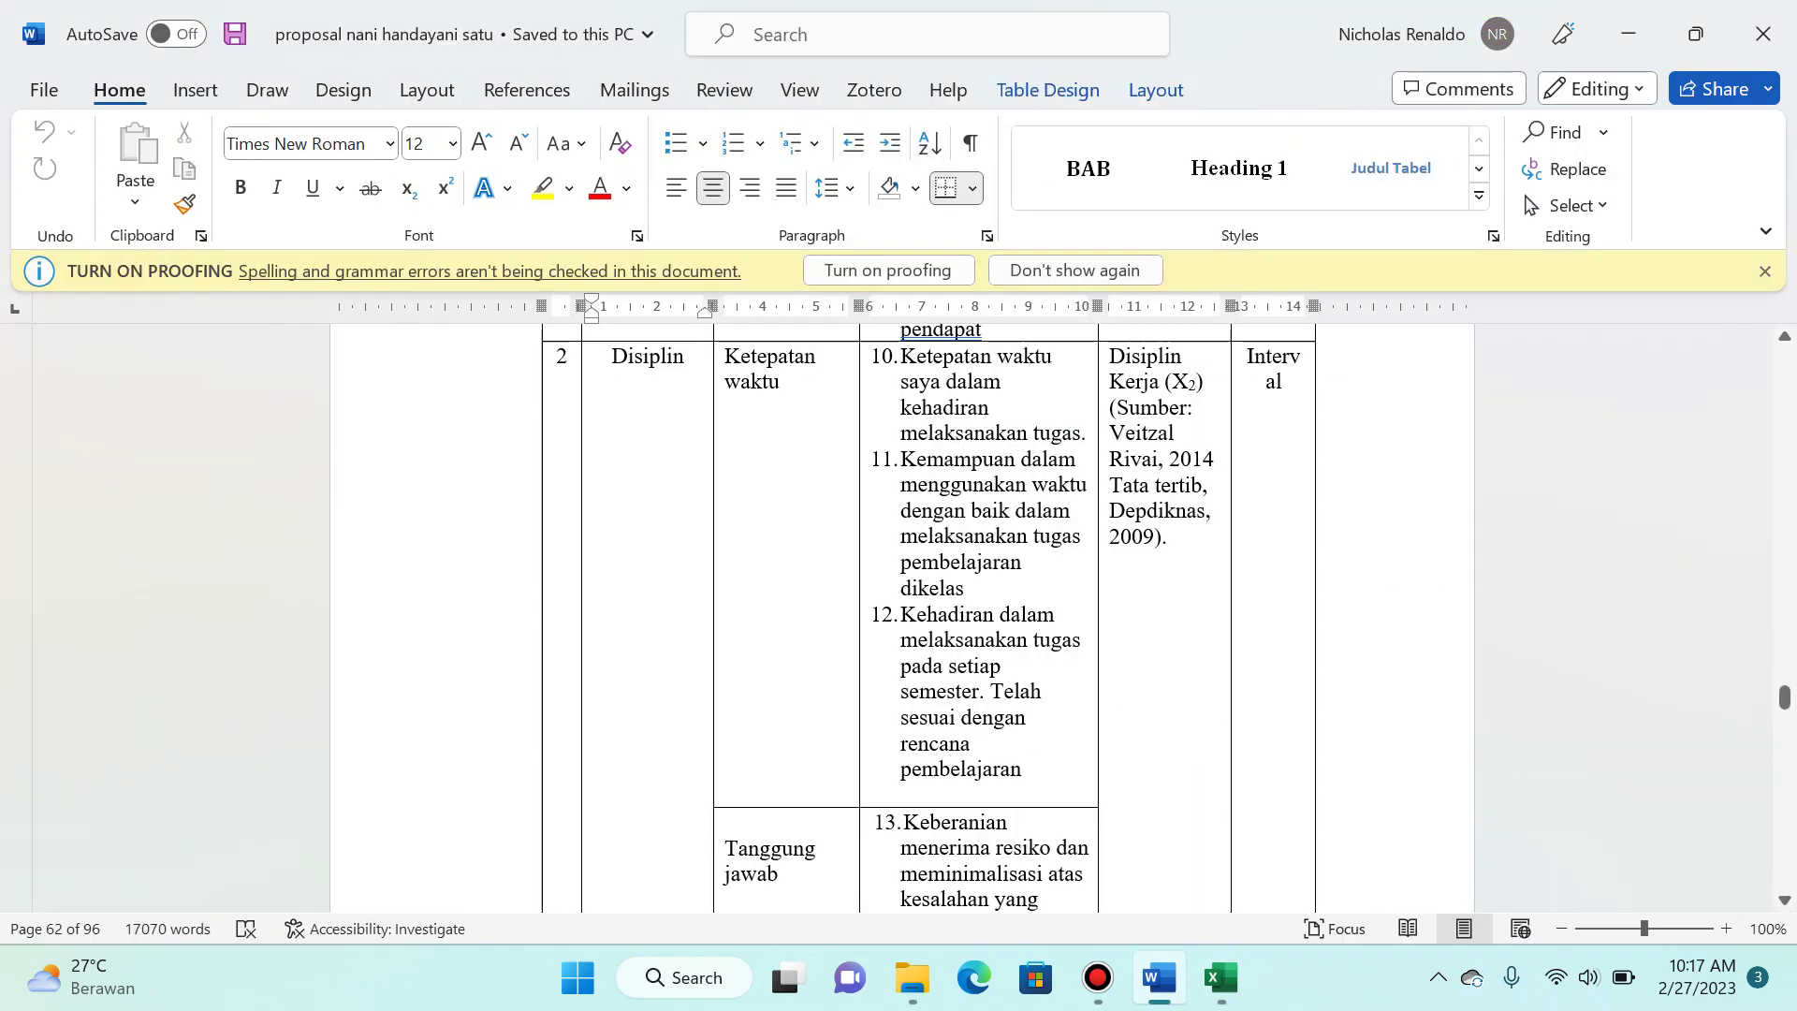
{"action": "key", "text": "alt+Tab"}
{"action": "key", "text": "alt+Tab"}
{"action": "scroll", "coordinate": [929, 618], "scroll_direction": "down", "scroll_amount": 2}
{"action": "key", "text": "alt+Tab"}
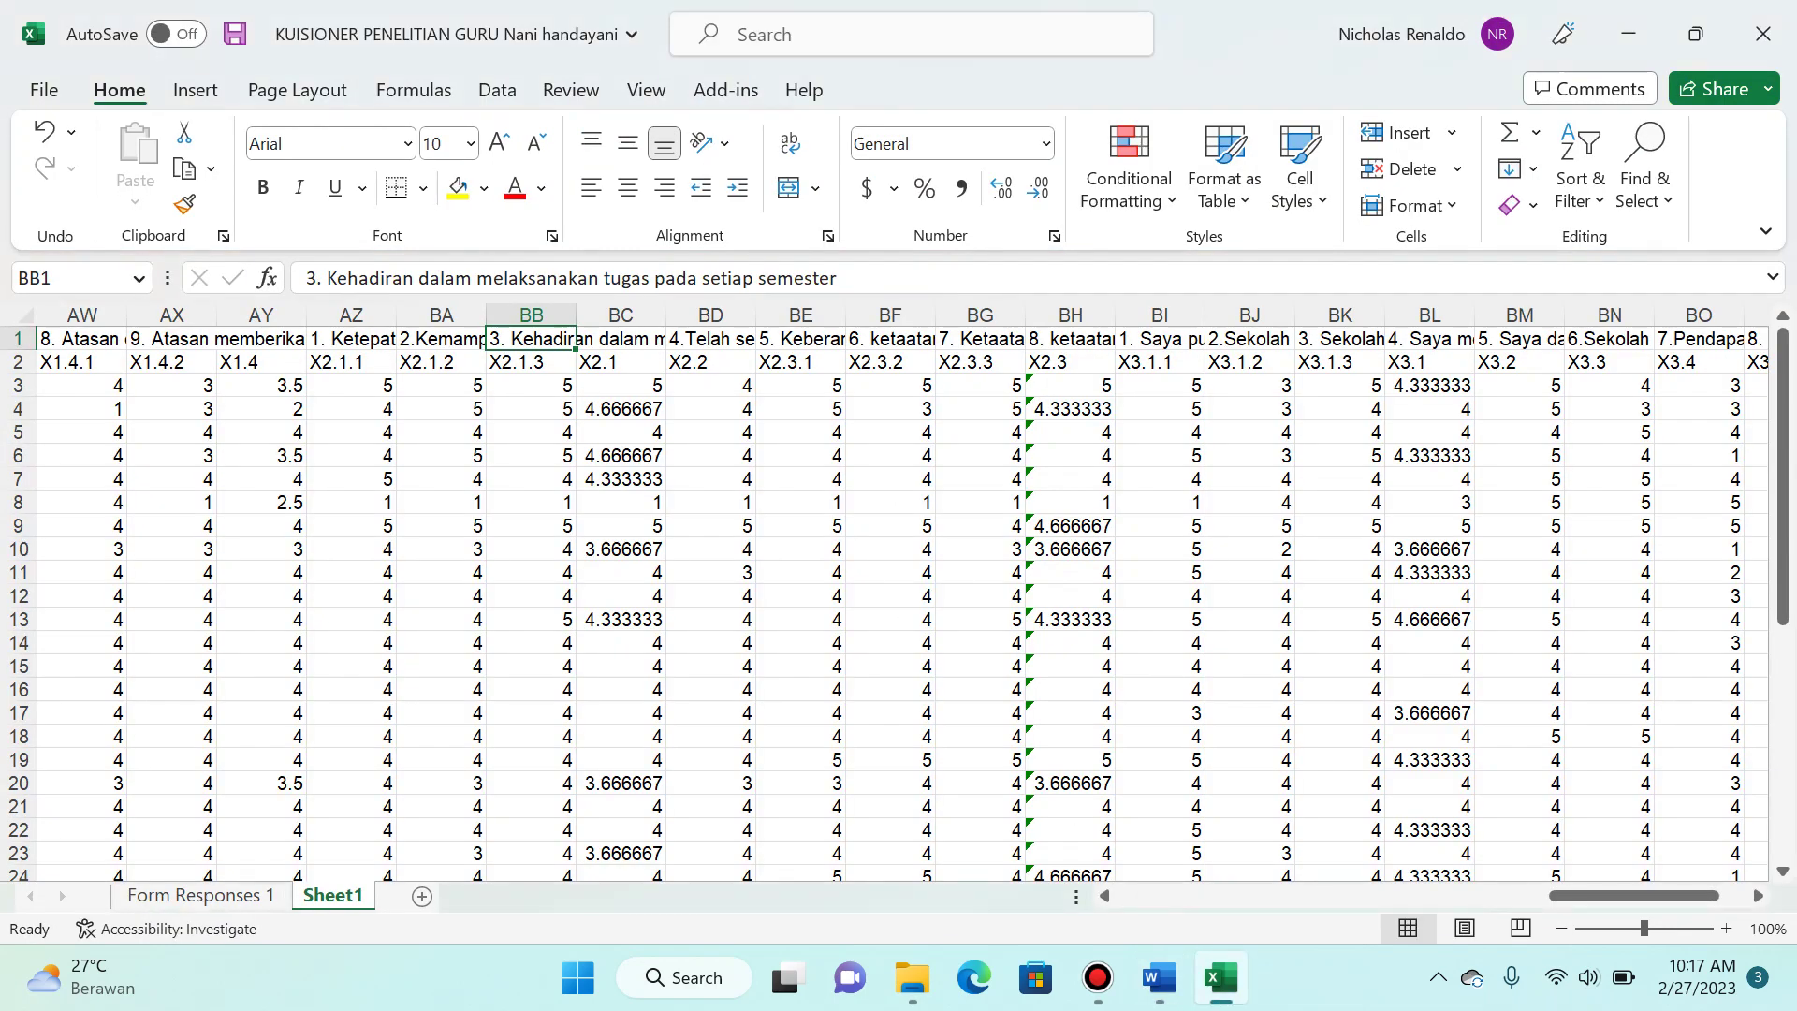
{"action": "key", "text": "Right"}
{"action": "key", "text": "Right"}
{"action": "key", "text": "alt+Tab"}
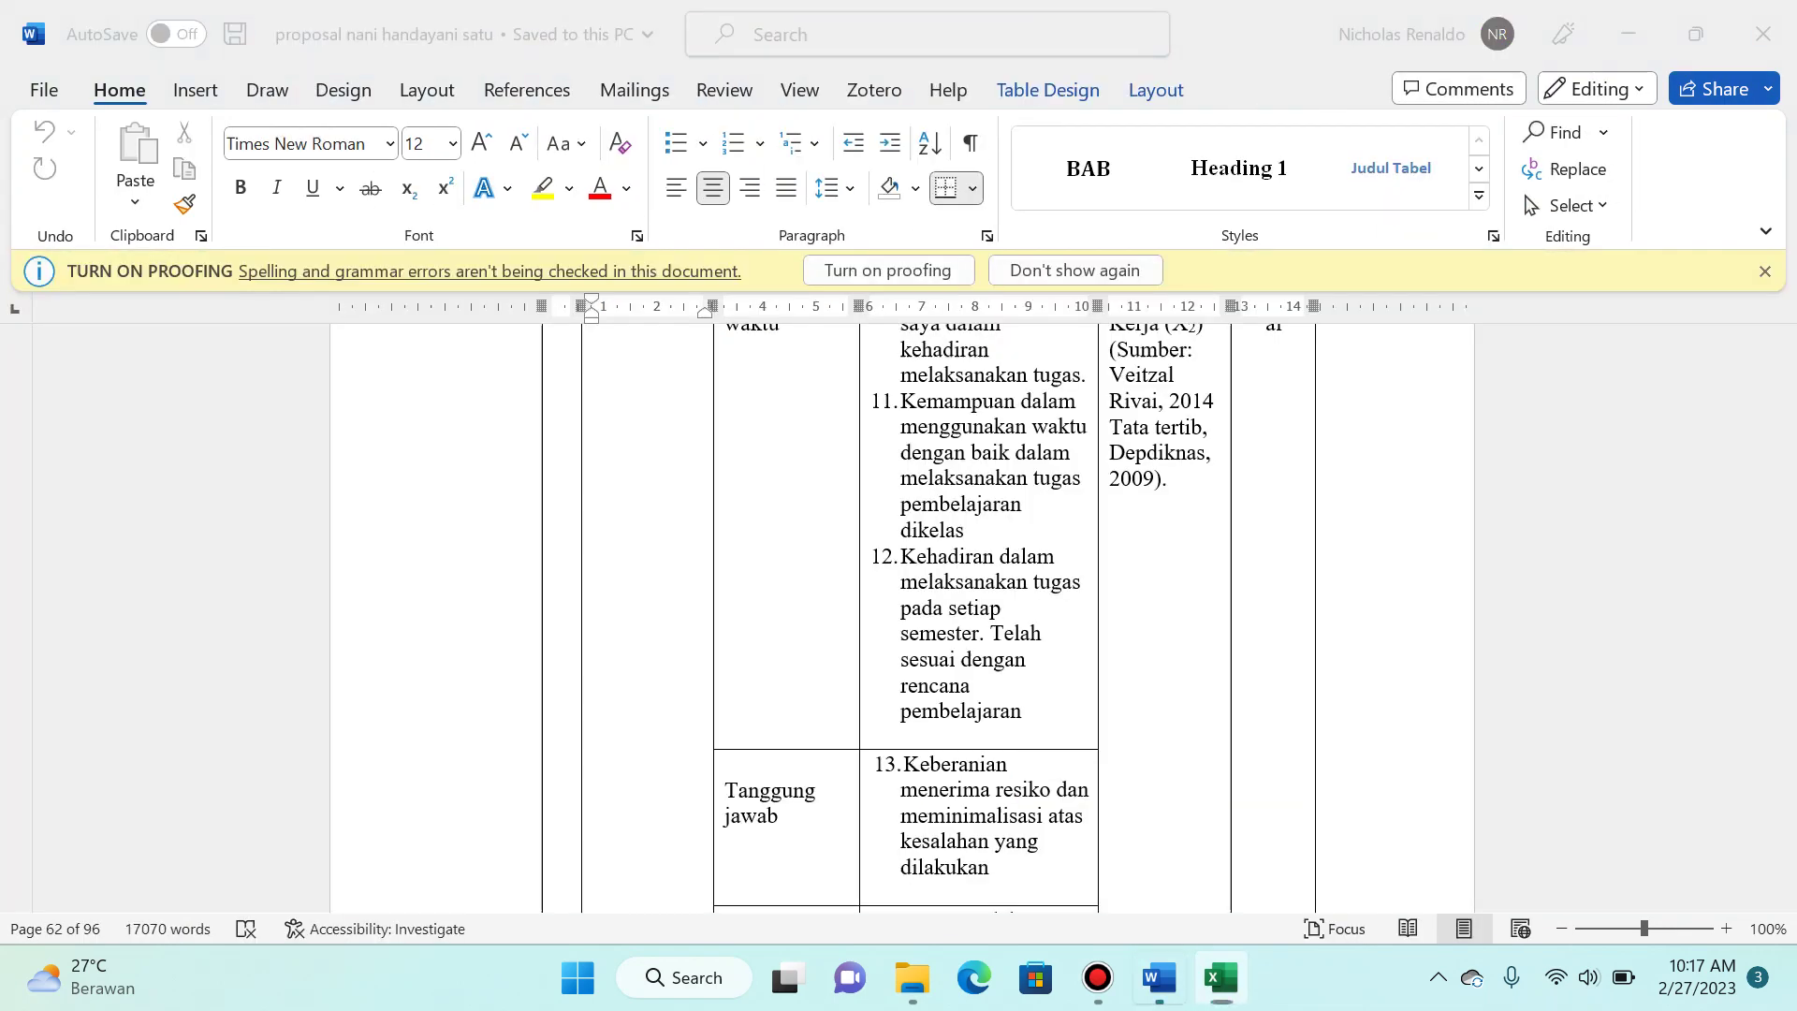
{"action": "scroll", "coordinate": [998, 615], "scroll_direction": "down", "scroll_amount": 1}
{"action": "key", "text": "alt+Tab"}
Step: In Excel, move the headings from "5. Keberanian menerima resiko" through the last one a column left to start at BD1, replacing heading 4
{"action": "key", "text": "Right"}
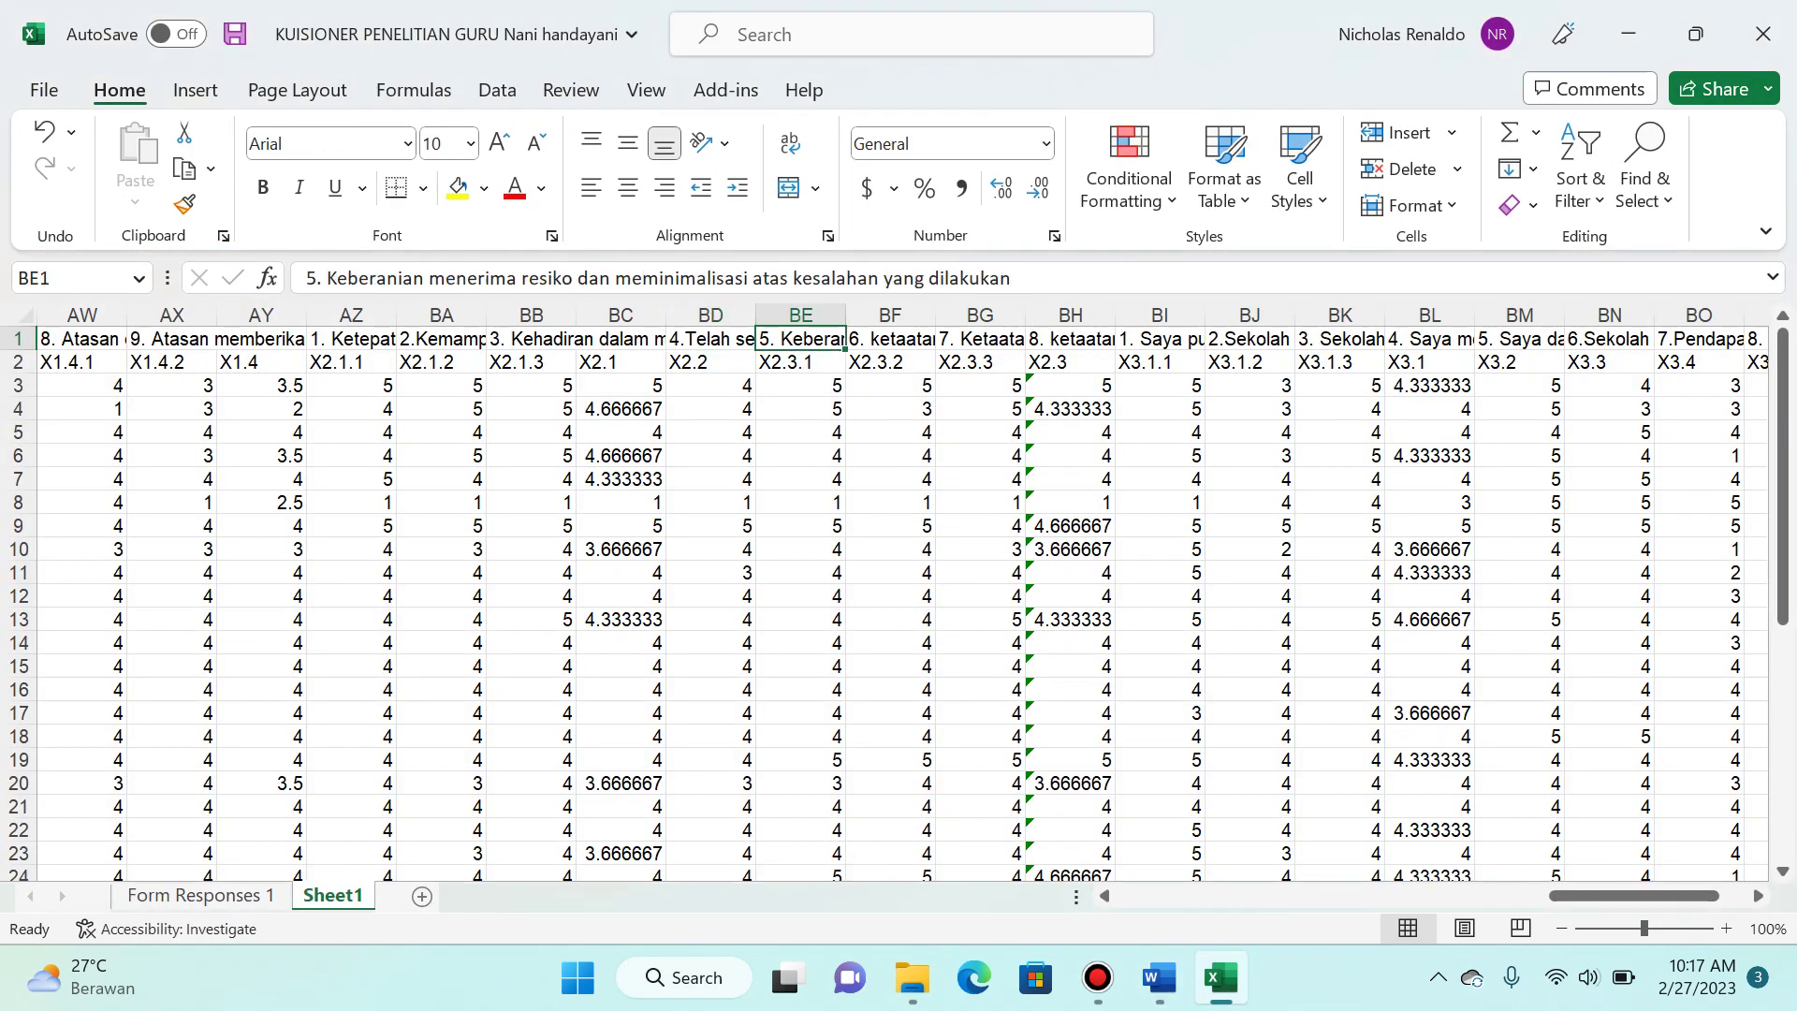
{"action": "key", "text": "ctrl+shift+Right"}
{"action": "key", "text": "ctrl+x"}
{"action": "key", "text": "Left"}
{"action": "key", "text": "ctrl+v"}
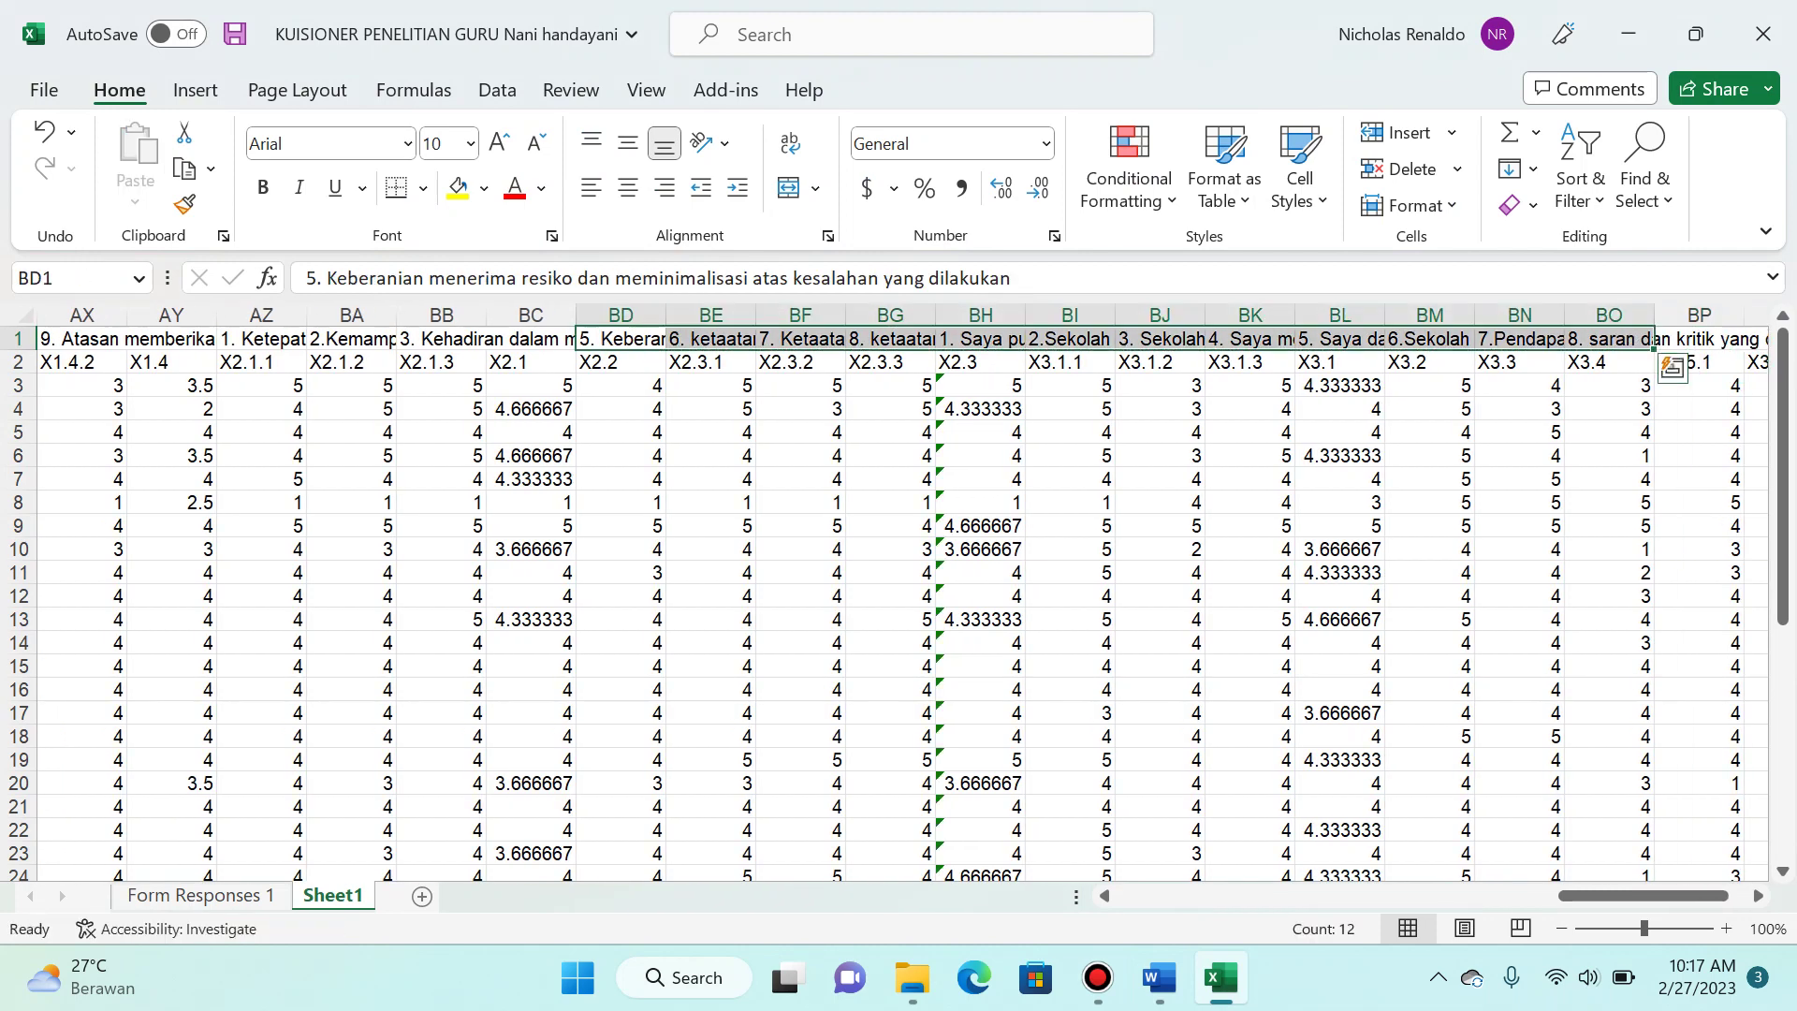
Step: Compare discipline headings 6 and 7 in Excel with Ketaatan items 14 and 15 in the Word proposal
{"action": "key", "text": "Right"}
{"action": "key", "text": "alt+Tab"}
{"action": "scroll", "coordinate": [997, 615], "scroll_direction": "down", "scroll_amount": 2}
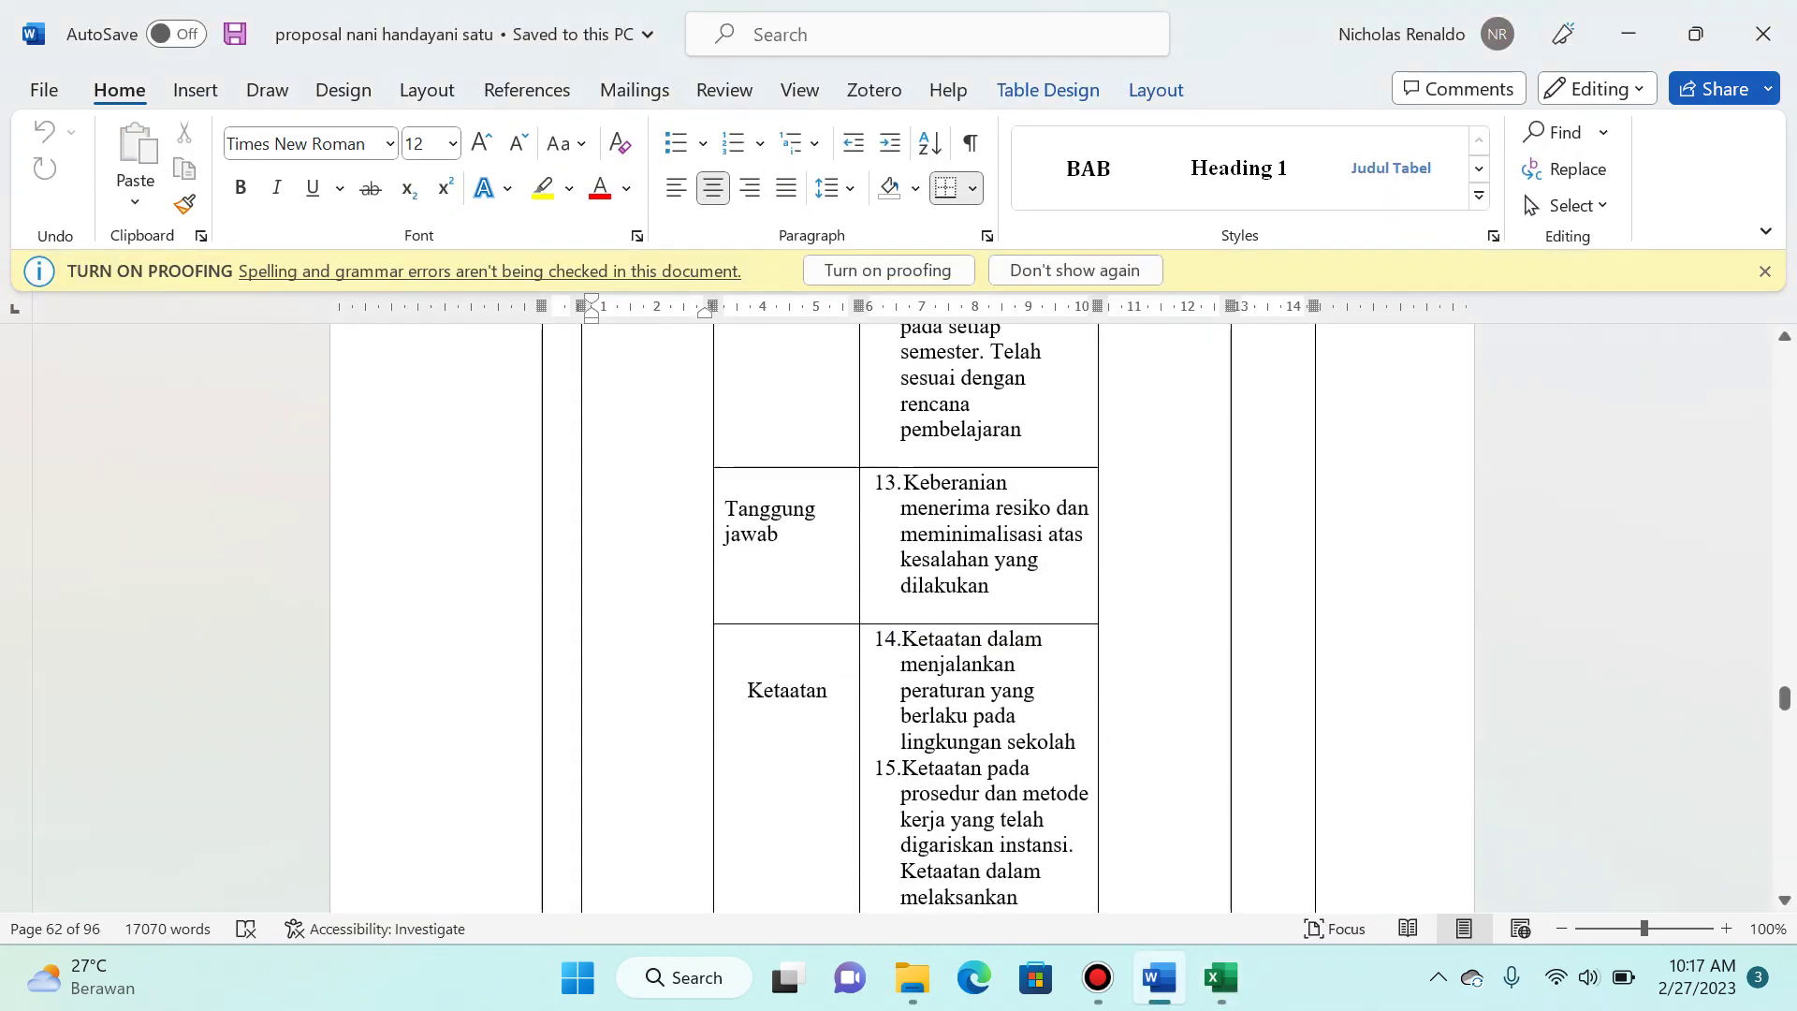
{"action": "scroll", "coordinate": [998, 615], "scroll_direction": "down", "scroll_amount": 1}
{"action": "key", "text": "alt+Tab"}
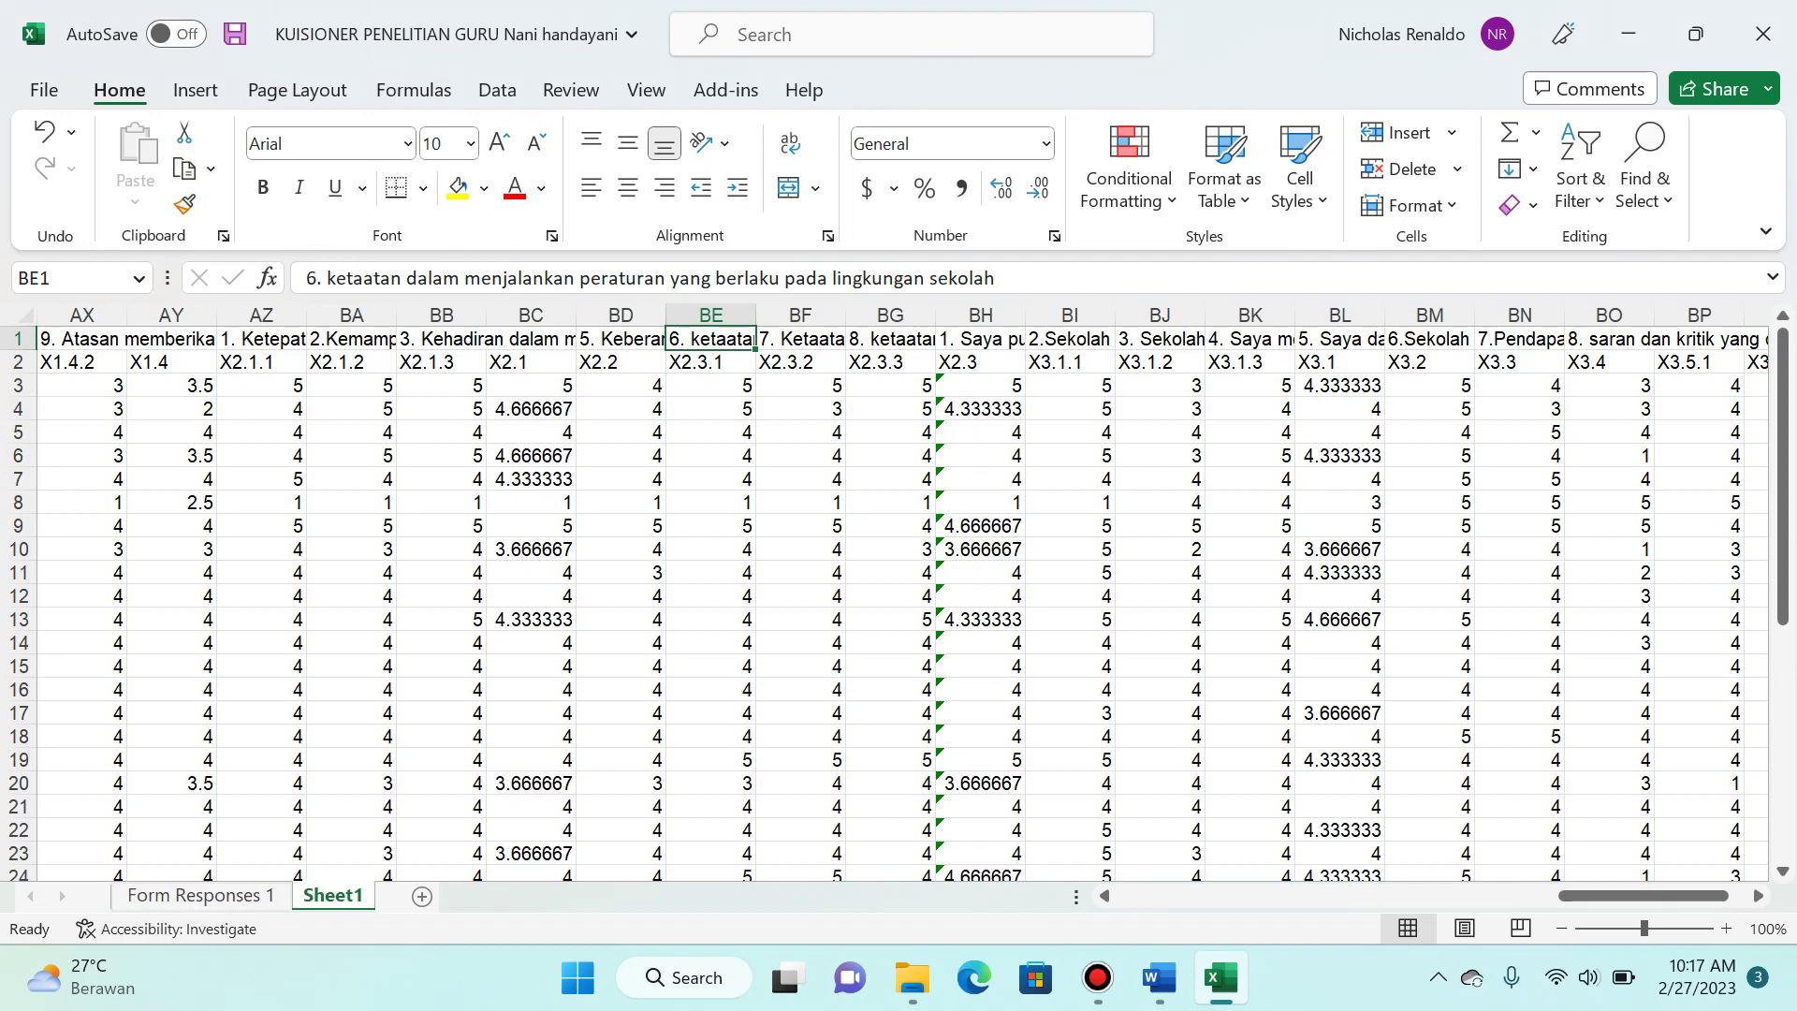
{"action": "key", "text": "Right"}
{"action": "key", "text": "alt+Tab"}
{"action": "scroll", "coordinate": [904, 615], "scroll_direction": "down", "scroll_amount": 2}
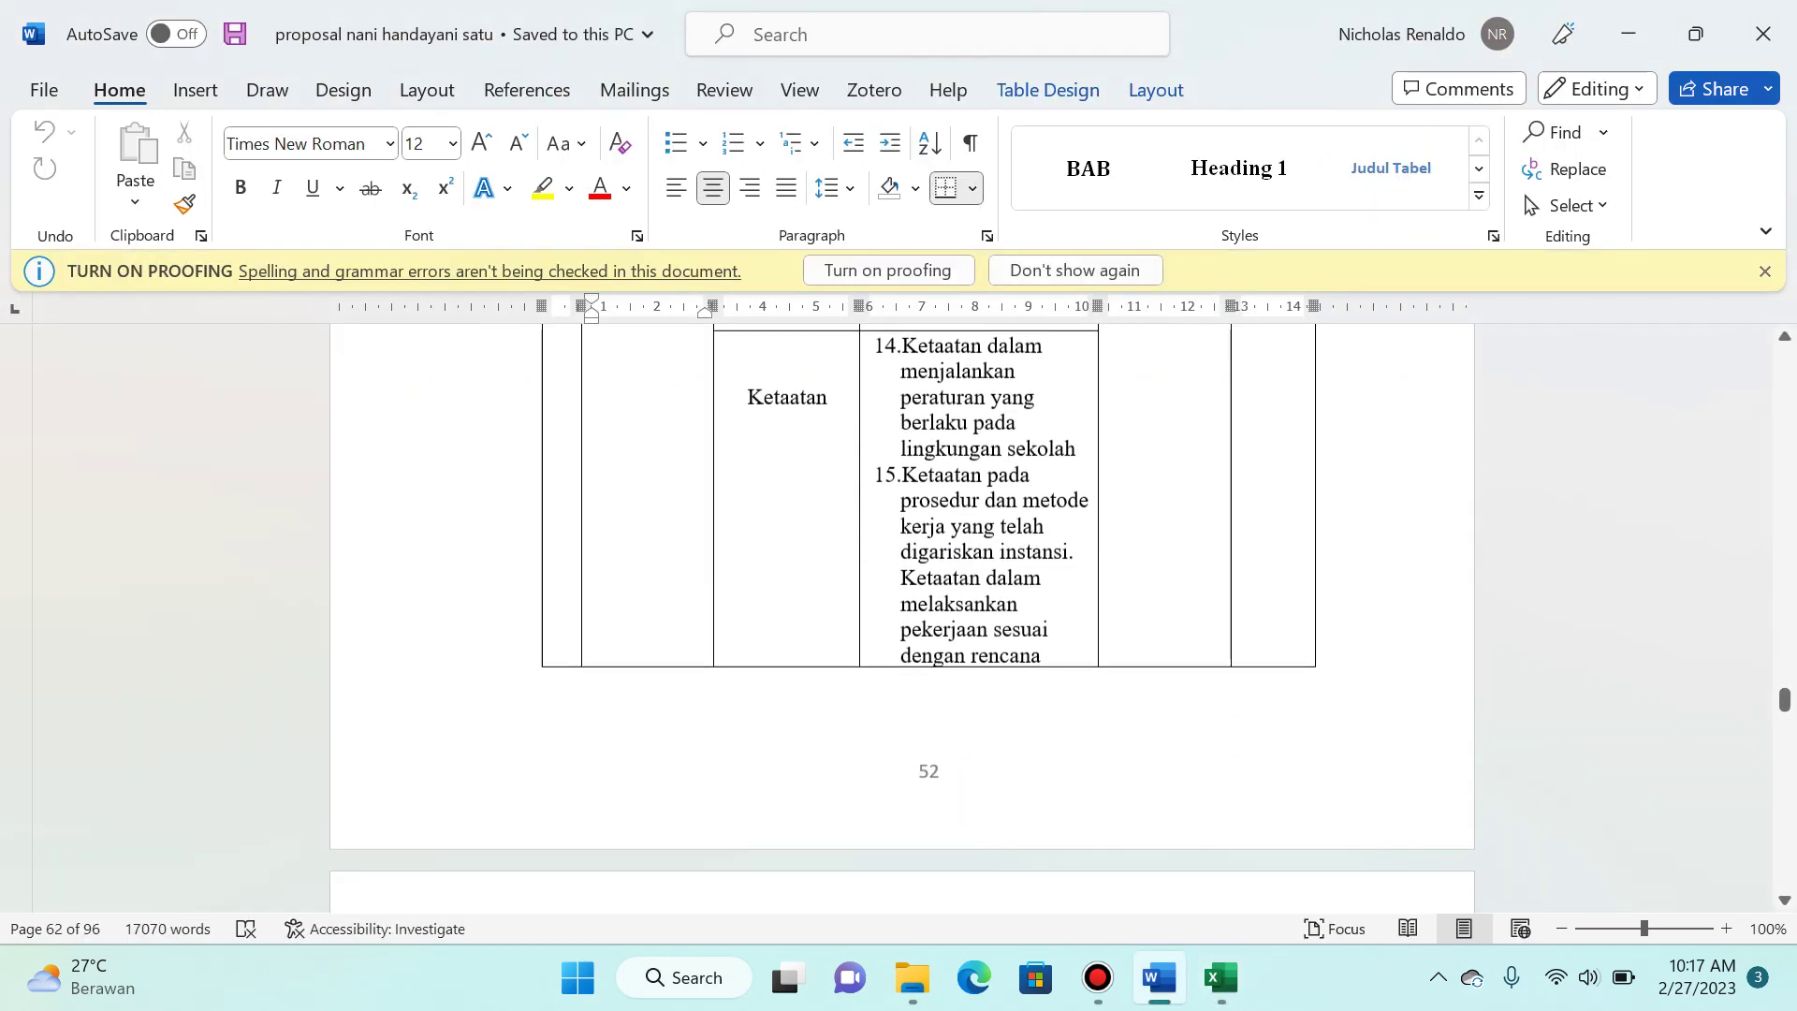
{"action": "scroll", "coordinate": [905, 615], "scroll_direction": "down", "scroll_amount": 4}
{"action": "scroll", "coordinate": [904, 615], "scroll_direction": "up", "scroll_amount": 3}
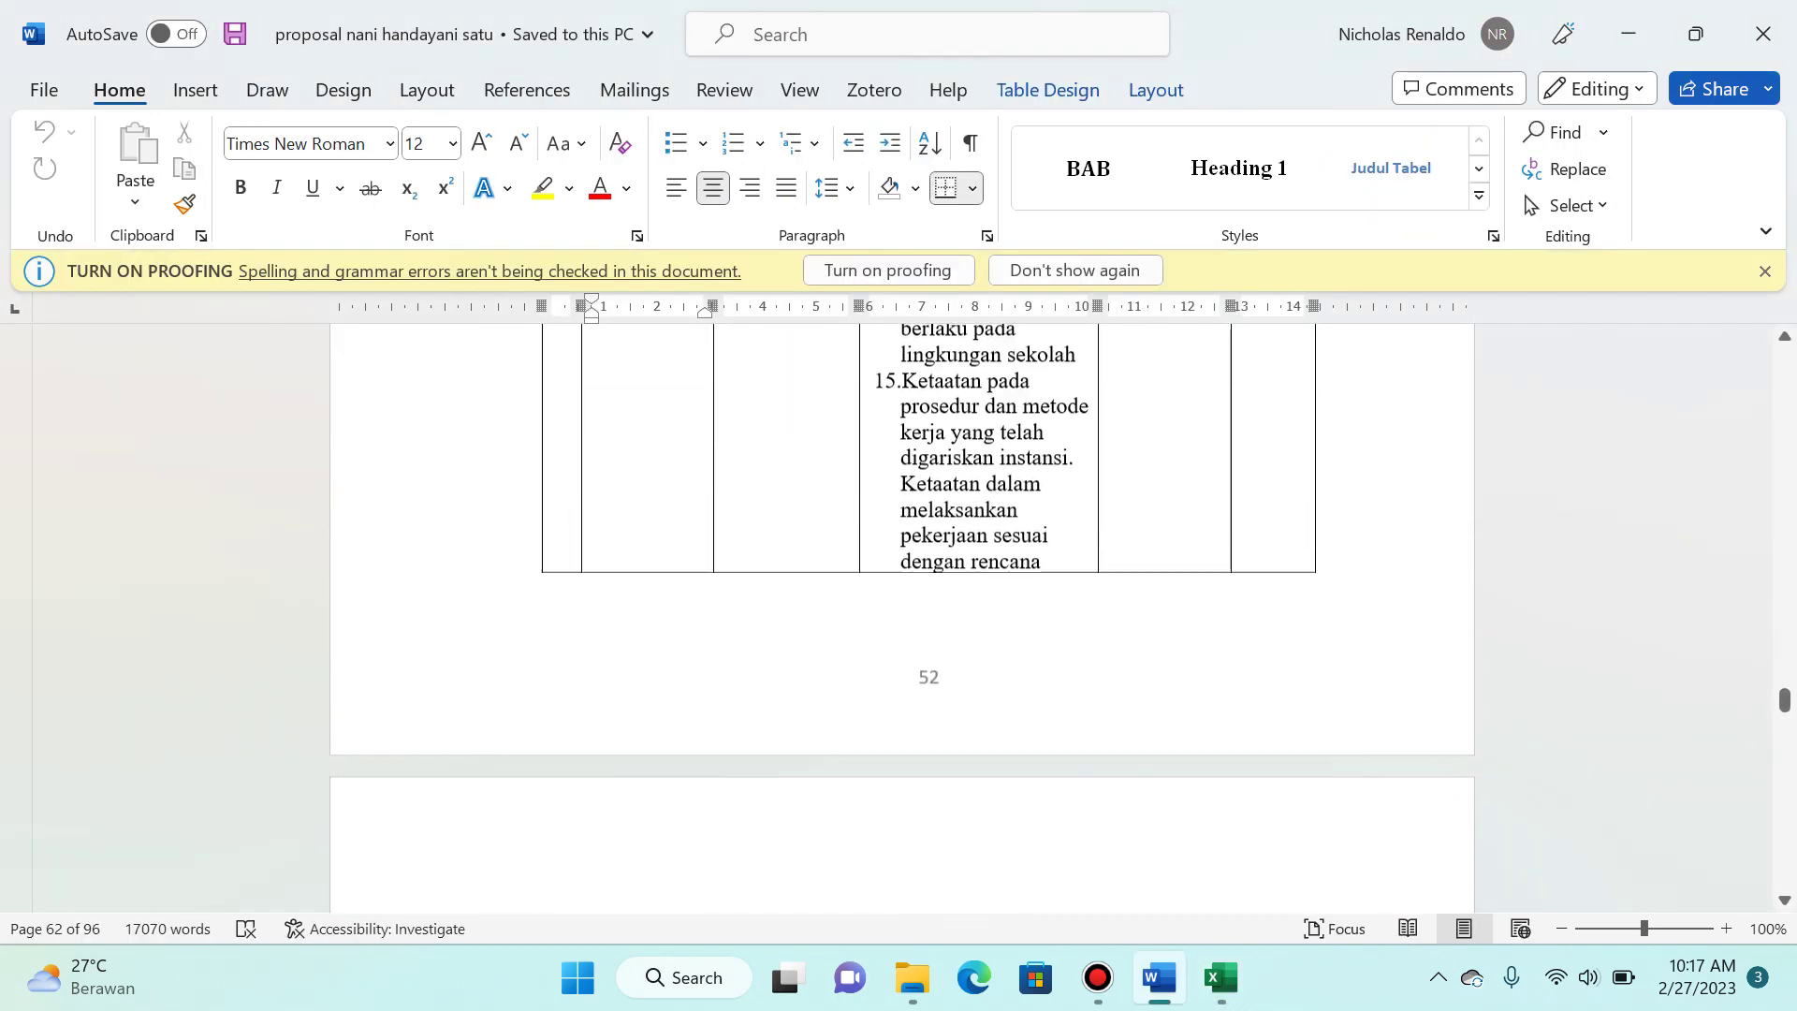
Step: Check discipline headings 6 to 8 in Excel against the end of the Ketaatan row in the Word proposal
{"action": "key", "text": "alt+Tab"}
{"action": "key", "text": "Left"}
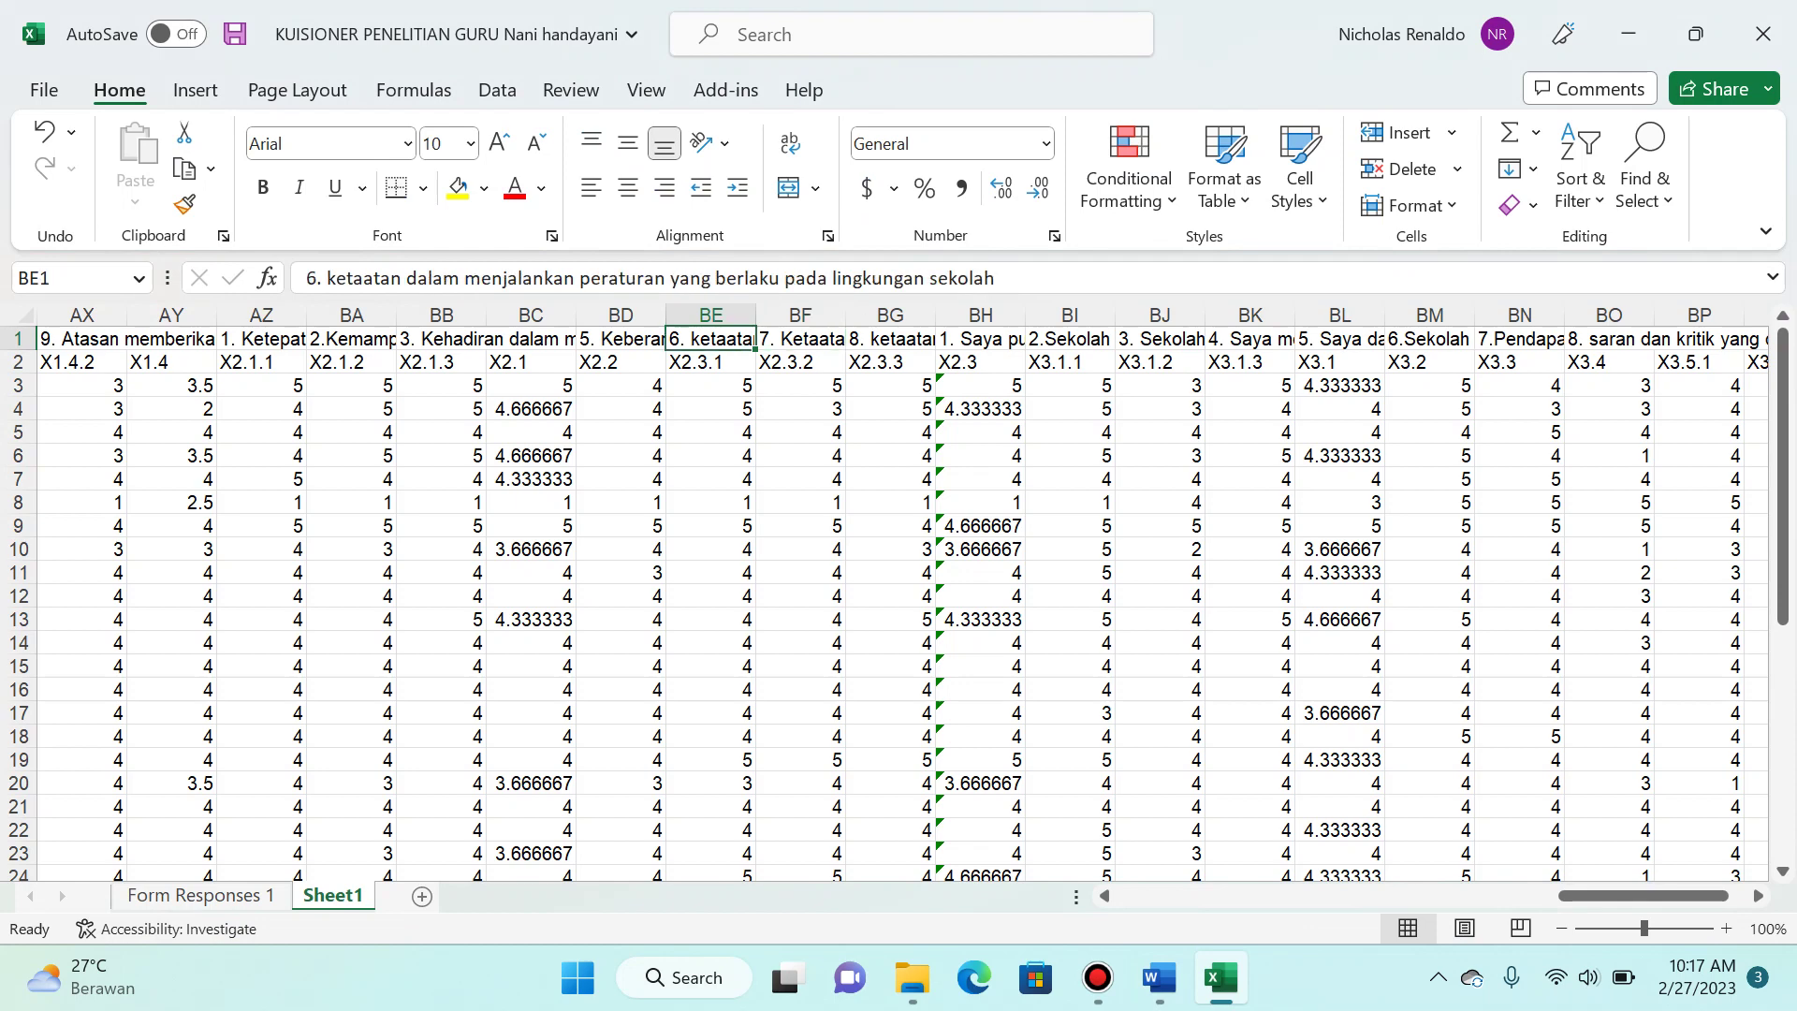
{"action": "key", "text": "Right"}
{"action": "key", "text": "Right"}
{"action": "key", "text": "alt+Tab"}
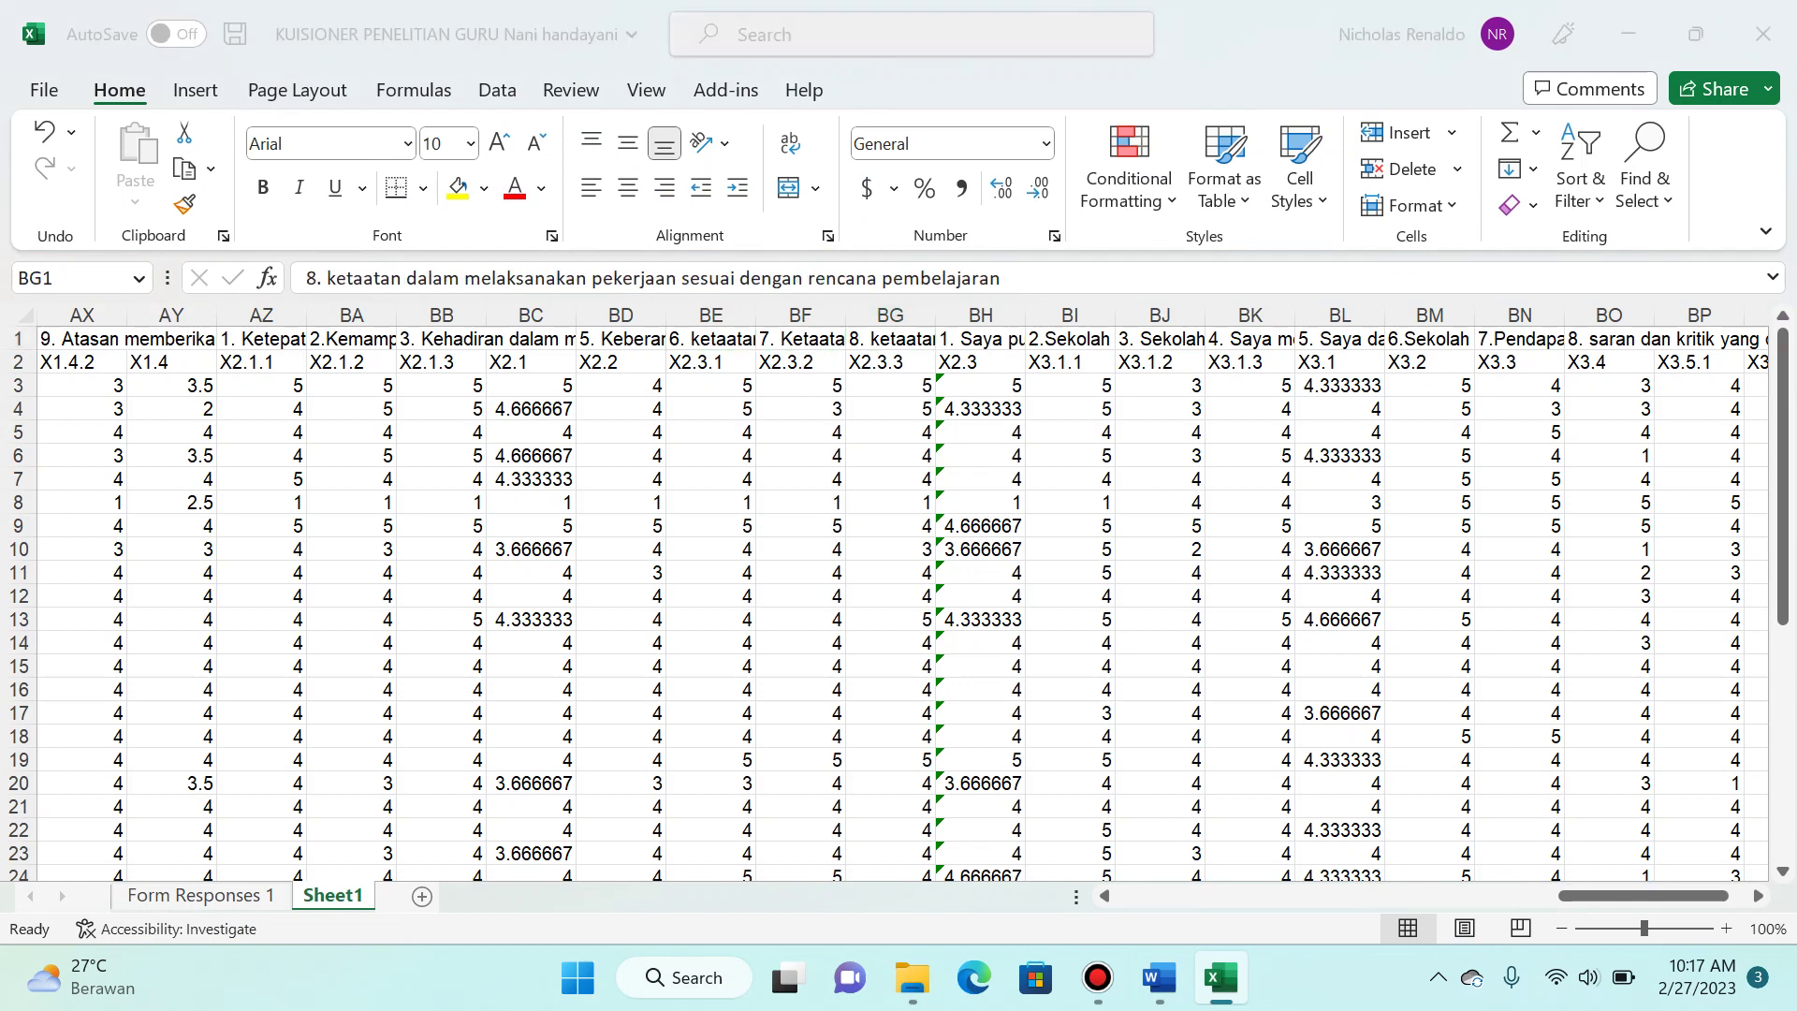
{"action": "scroll", "coordinate": [903, 618], "scroll_direction": "down", "scroll_amount": 7}
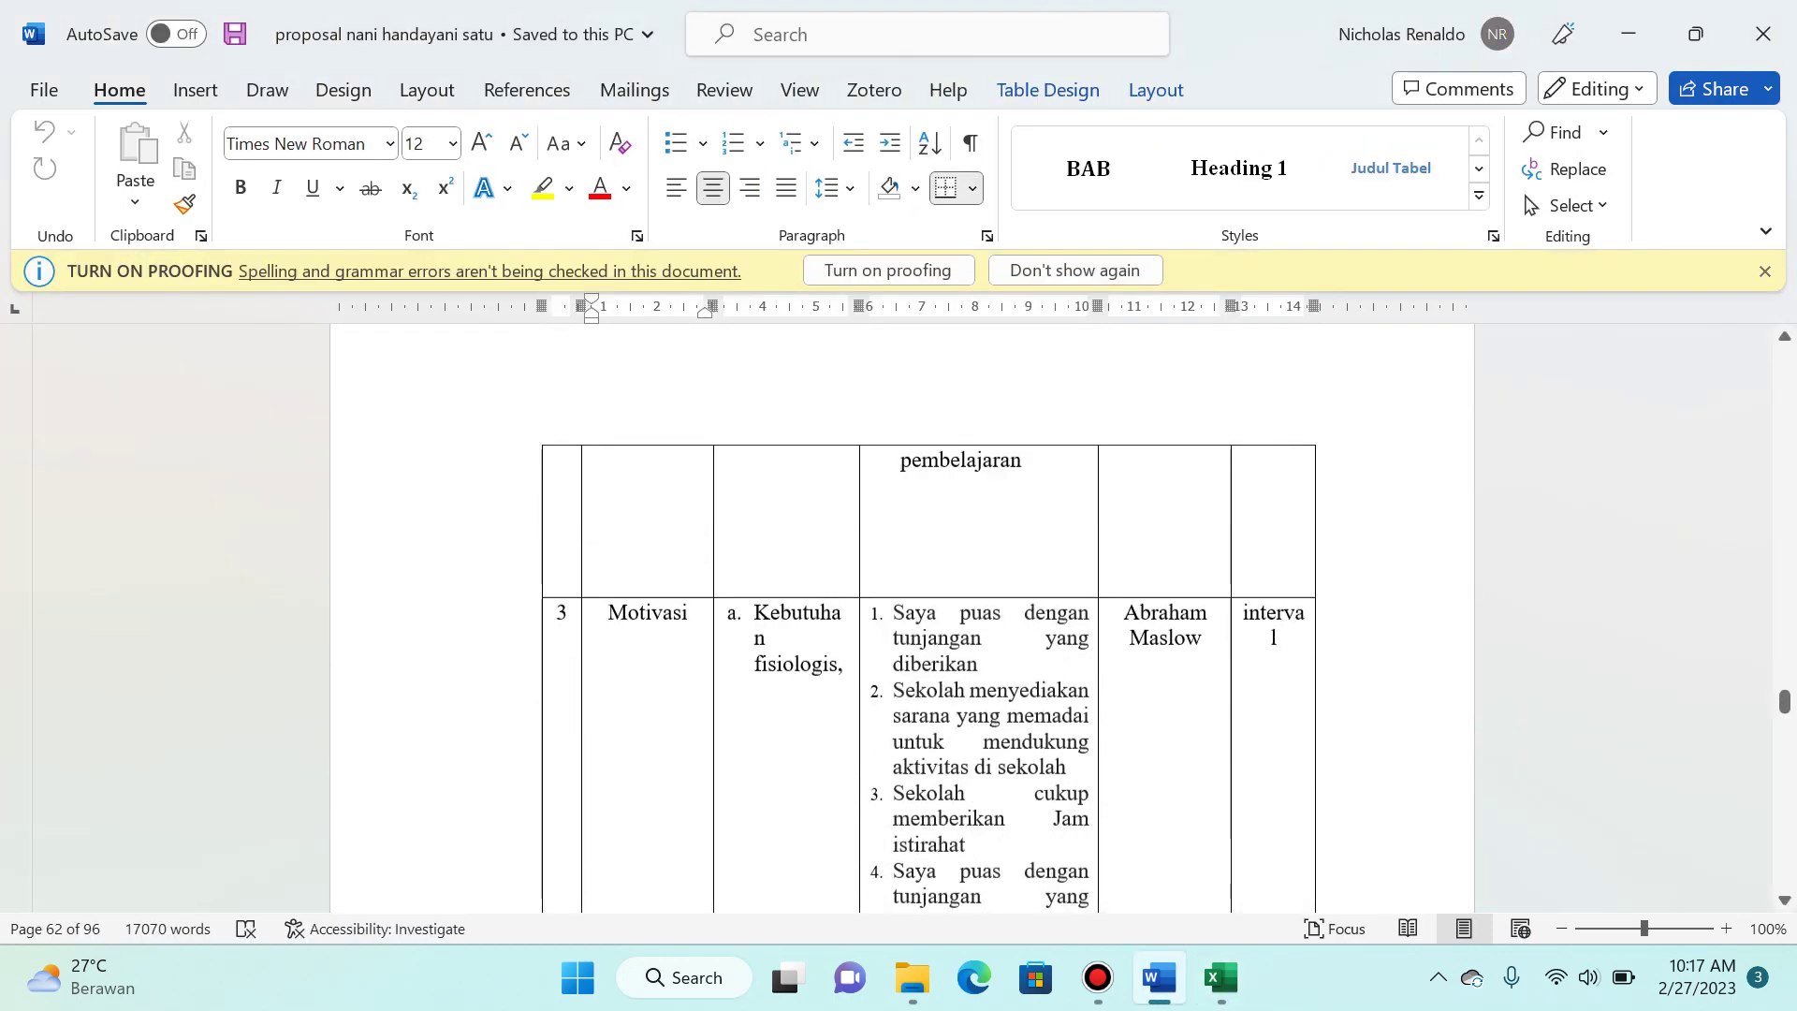
Step: In Excel, move the eight motivation headings one column right to start at BI1, above X3.1.1
{"action": "key", "text": "alt+Tab"}
{"action": "key", "text": "Right"}
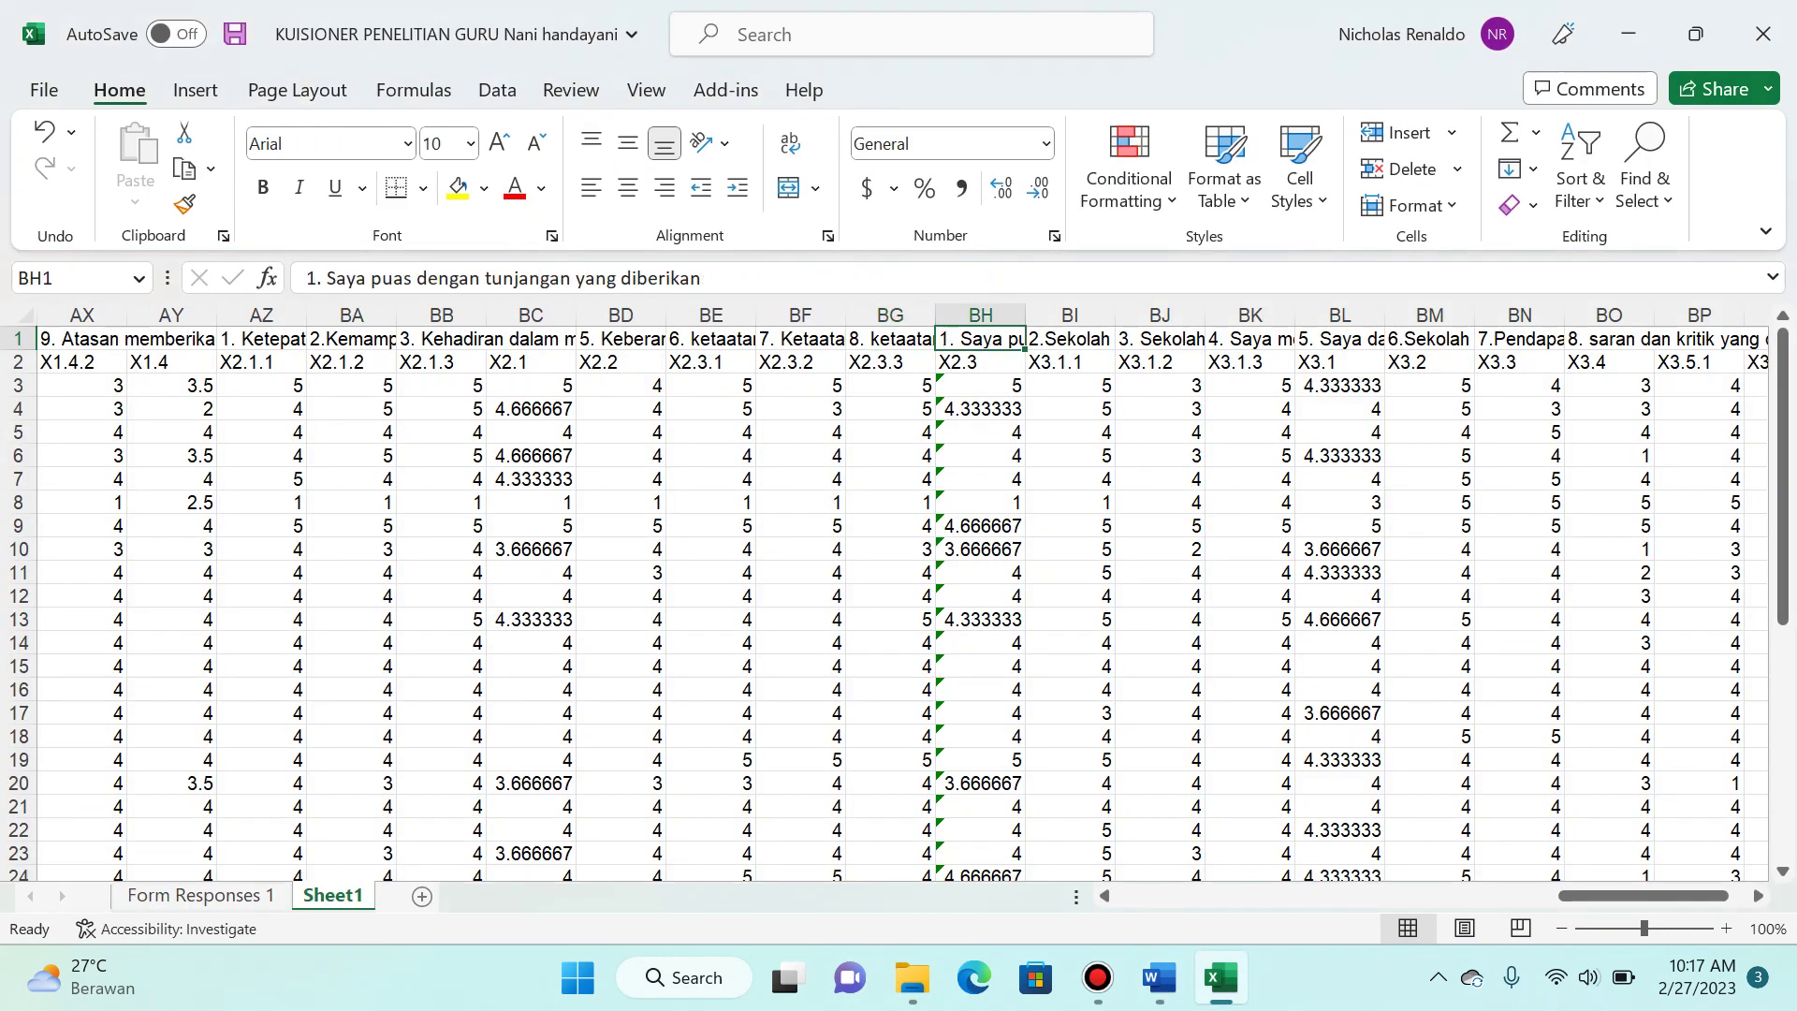
{"action": "key", "text": "shift+Right"}
{"action": "key", "text": "shift+Right"}
{"action": "key", "text": "shift+Right"}
{"action": "key", "text": "shift+Right"}
{"action": "key", "text": "shift+Right"}
{"action": "key", "text": "shift+Right"}
{"action": "key", "text": "shift+Right"}
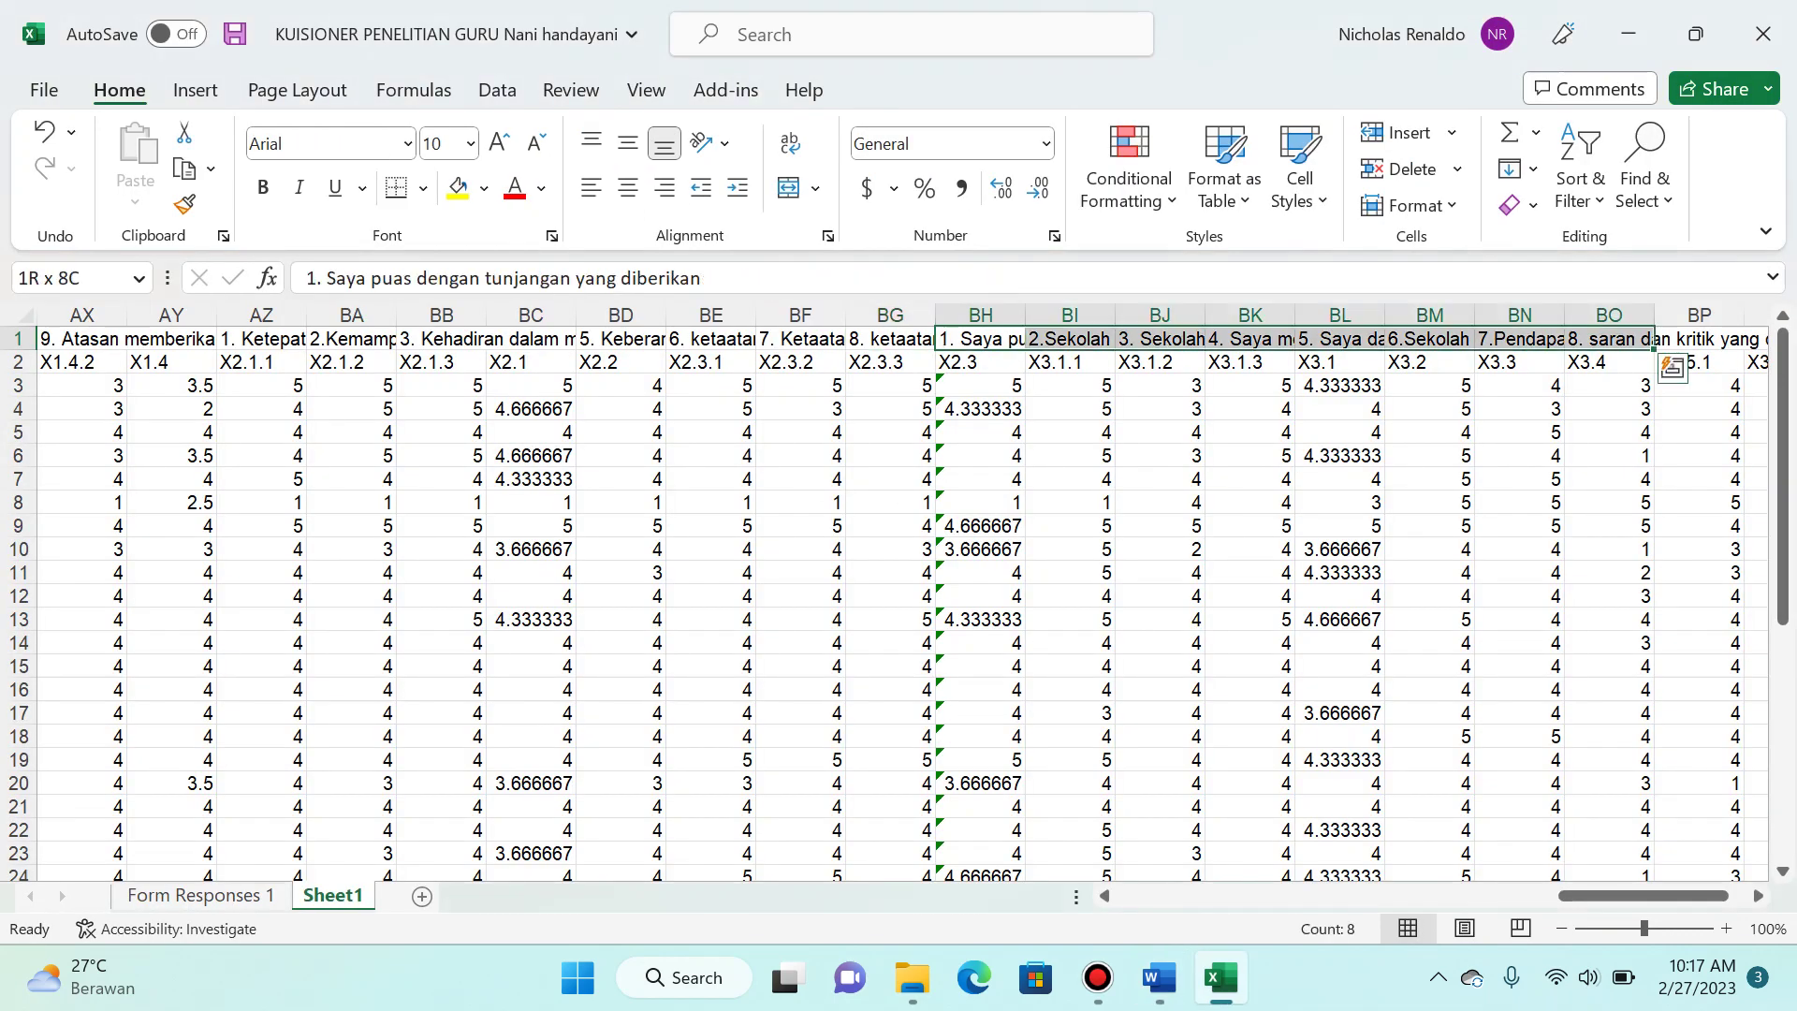
{"action": "key", "text": "ctrl+c"}
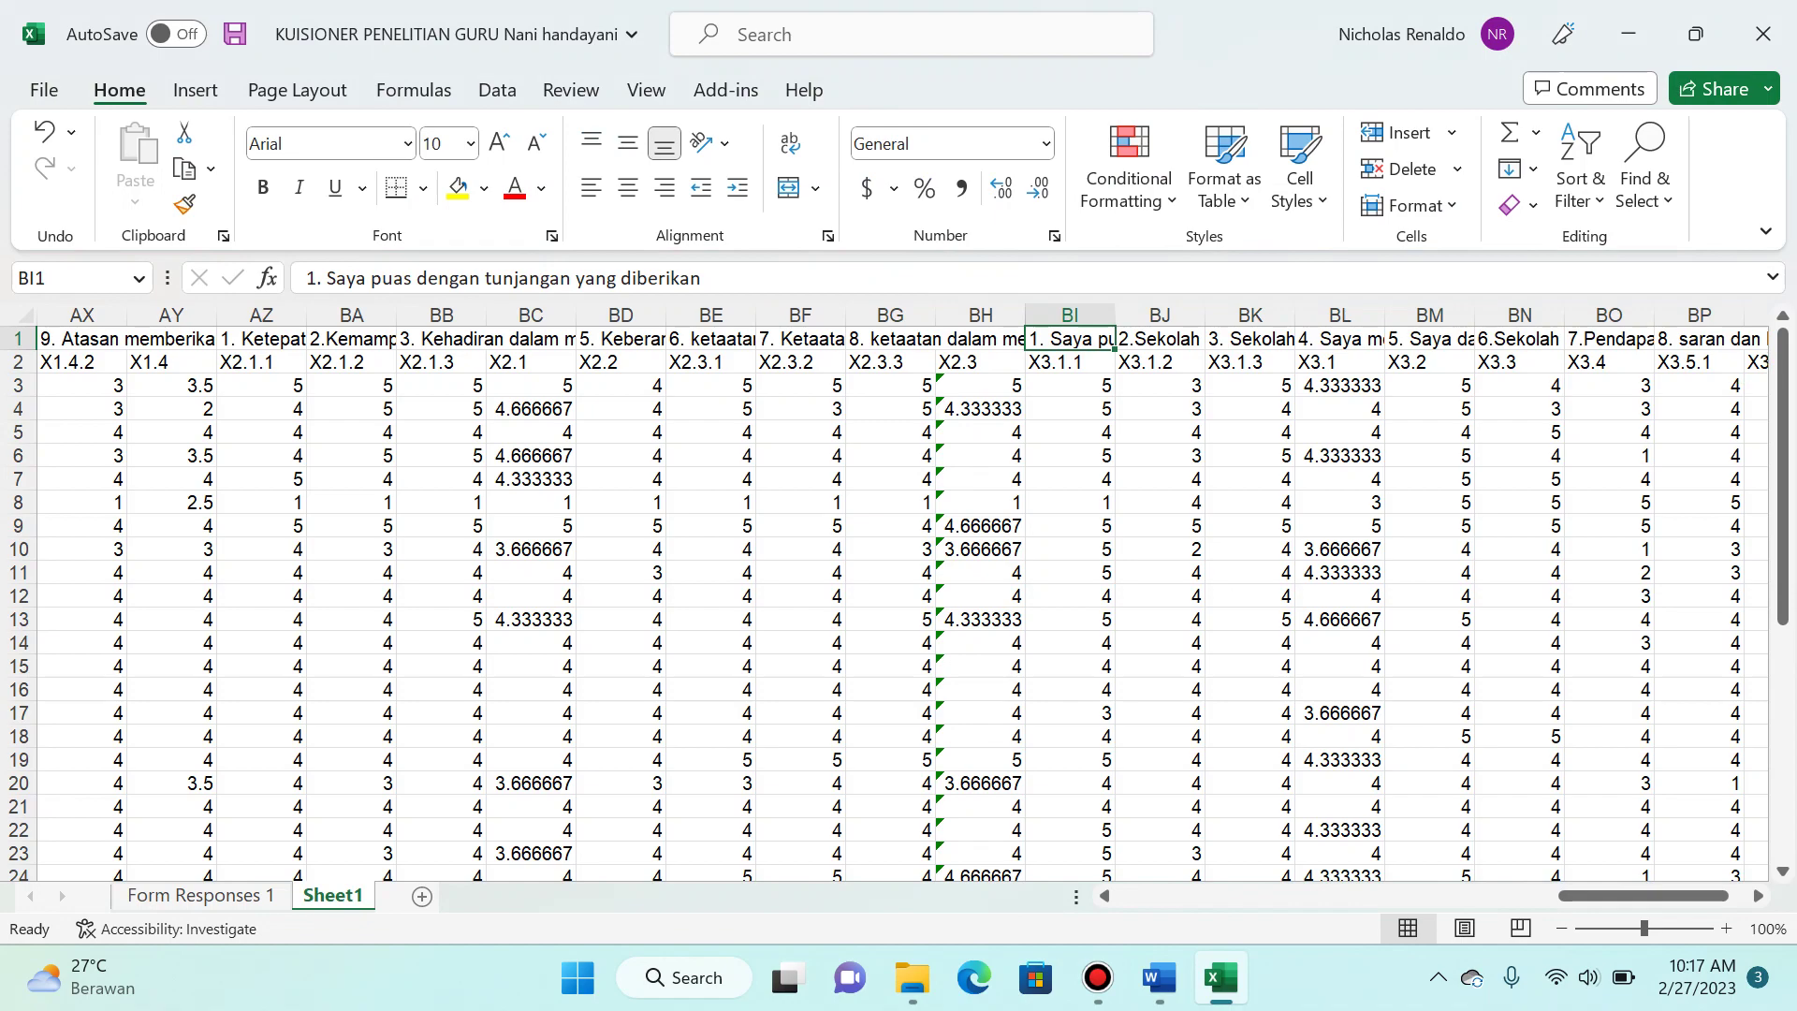
Step: Compare the first motivation headings in Excel with the Kebutuhan fisiologis items in the Word proposal
{"action": "key", "text": "alt+Tab"}
{"action": "scroll", "coordinate": [930, 651], "scroll_direction": "down", "scroll_amount": 1}
{"action": "key", "text": "alt+Tab"}
{"action": "key", "text": "alt+Tab"}
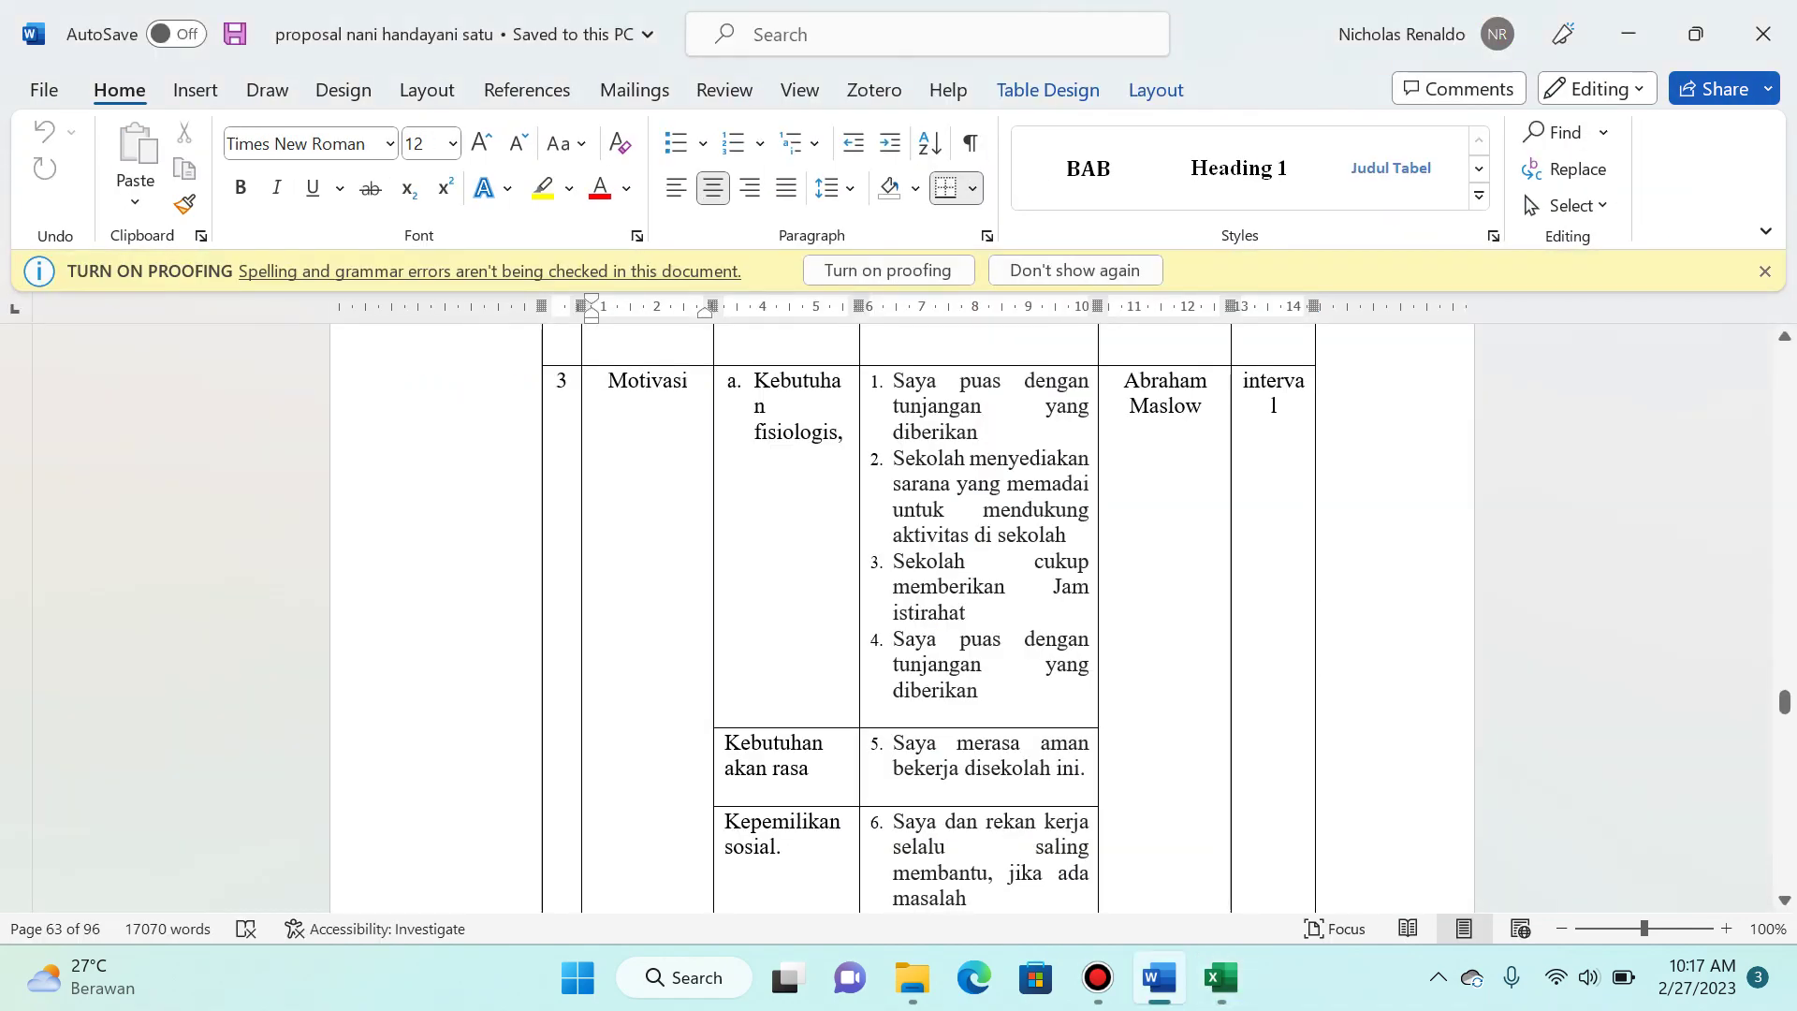
{"action": "key", "text": "alt+Tab"}
{"action": "key", "text": "Right"}
{"action": "key", "text": "Right"}
{"action": "key", "text": "alt+Tab"}
{"action": "key", "text": "alt+Tab"}
{"action": "key", "text": "Left"}
{"action": "key", "text": "Left"}
{"action": "key", "text": "Left"}
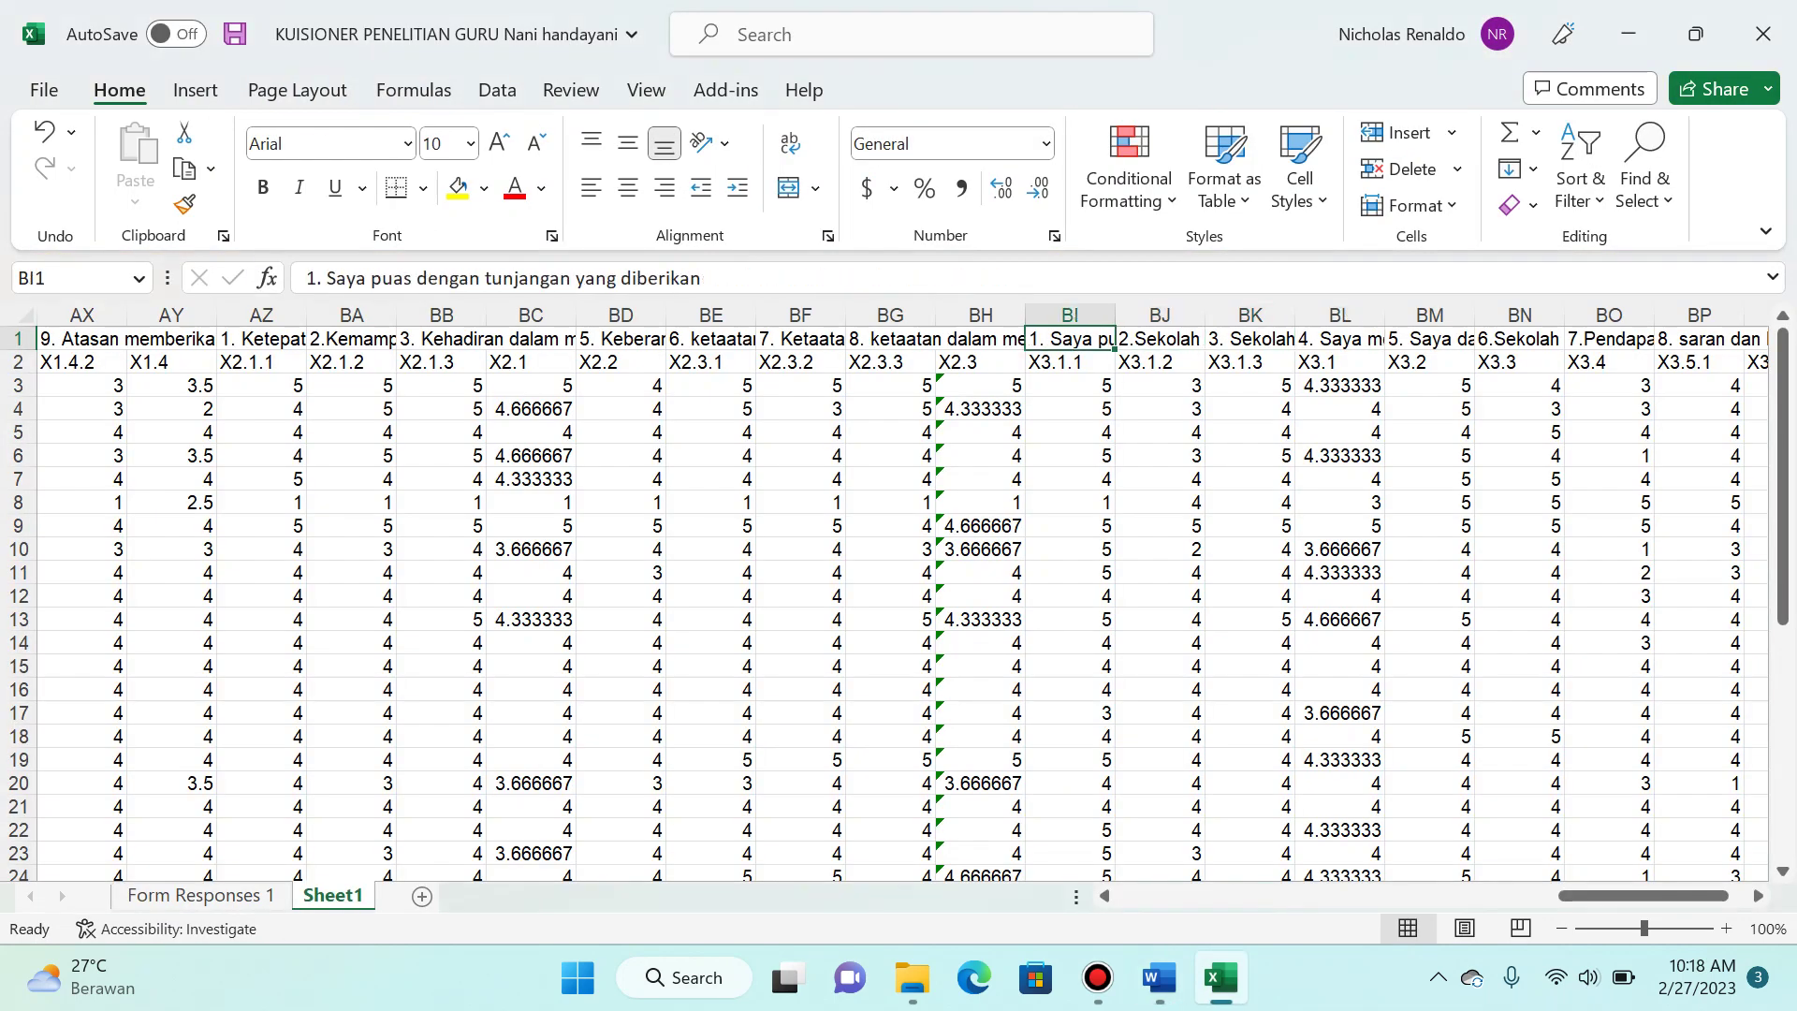
Step: Check motivation headings 2 and 3 in Excel against items 2 and 3 of the Motivasi row in the Word proposal
{"action": "key", "text": "alt+Tab"}
{"action": "key", "text": "alt+Tab"}
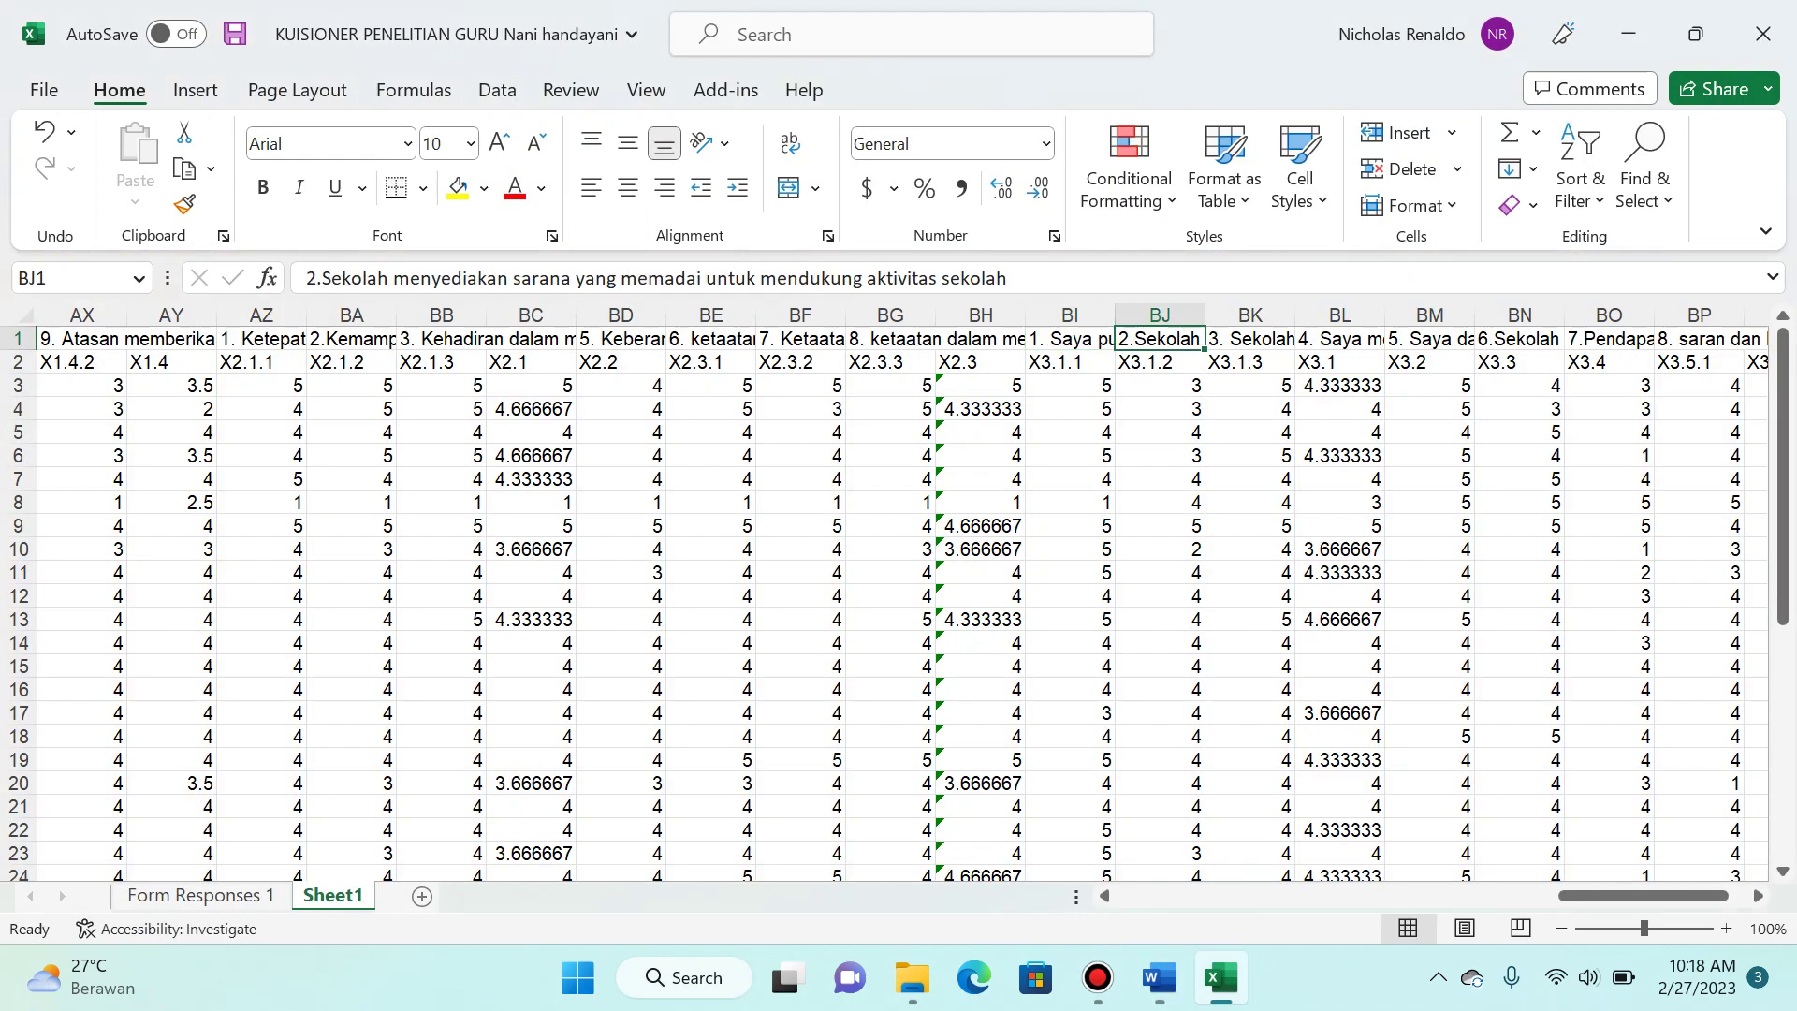
{"action": "key", "text": "alt+Tab"}
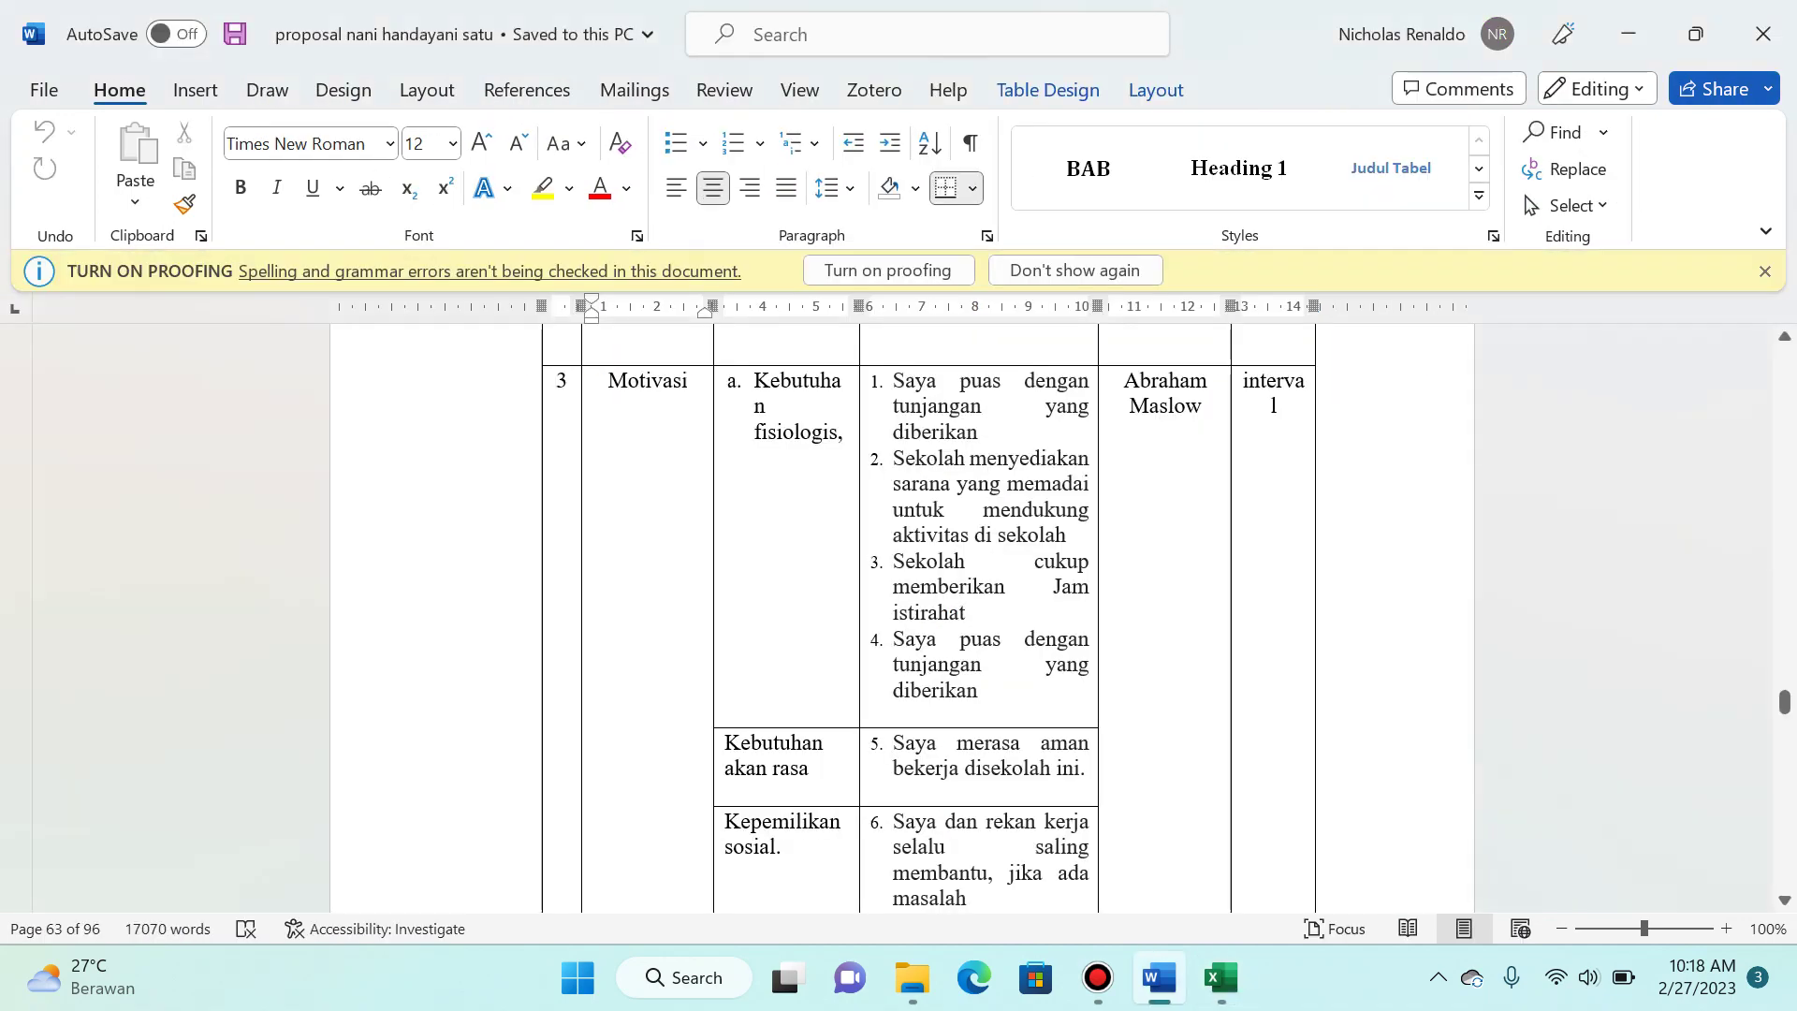
{"action": "key", "text": "alt+Tab"}
{"action": "key", "text": "Right"}
{"action": "key", "text": "alt+Tab"}
{"action": "key", "text": "alt+Tab"}
Step: In Excel, move motivation headings 4 to 8 one column right to start at BM1, above X3.2
{"action": "key", "text": "Right"}
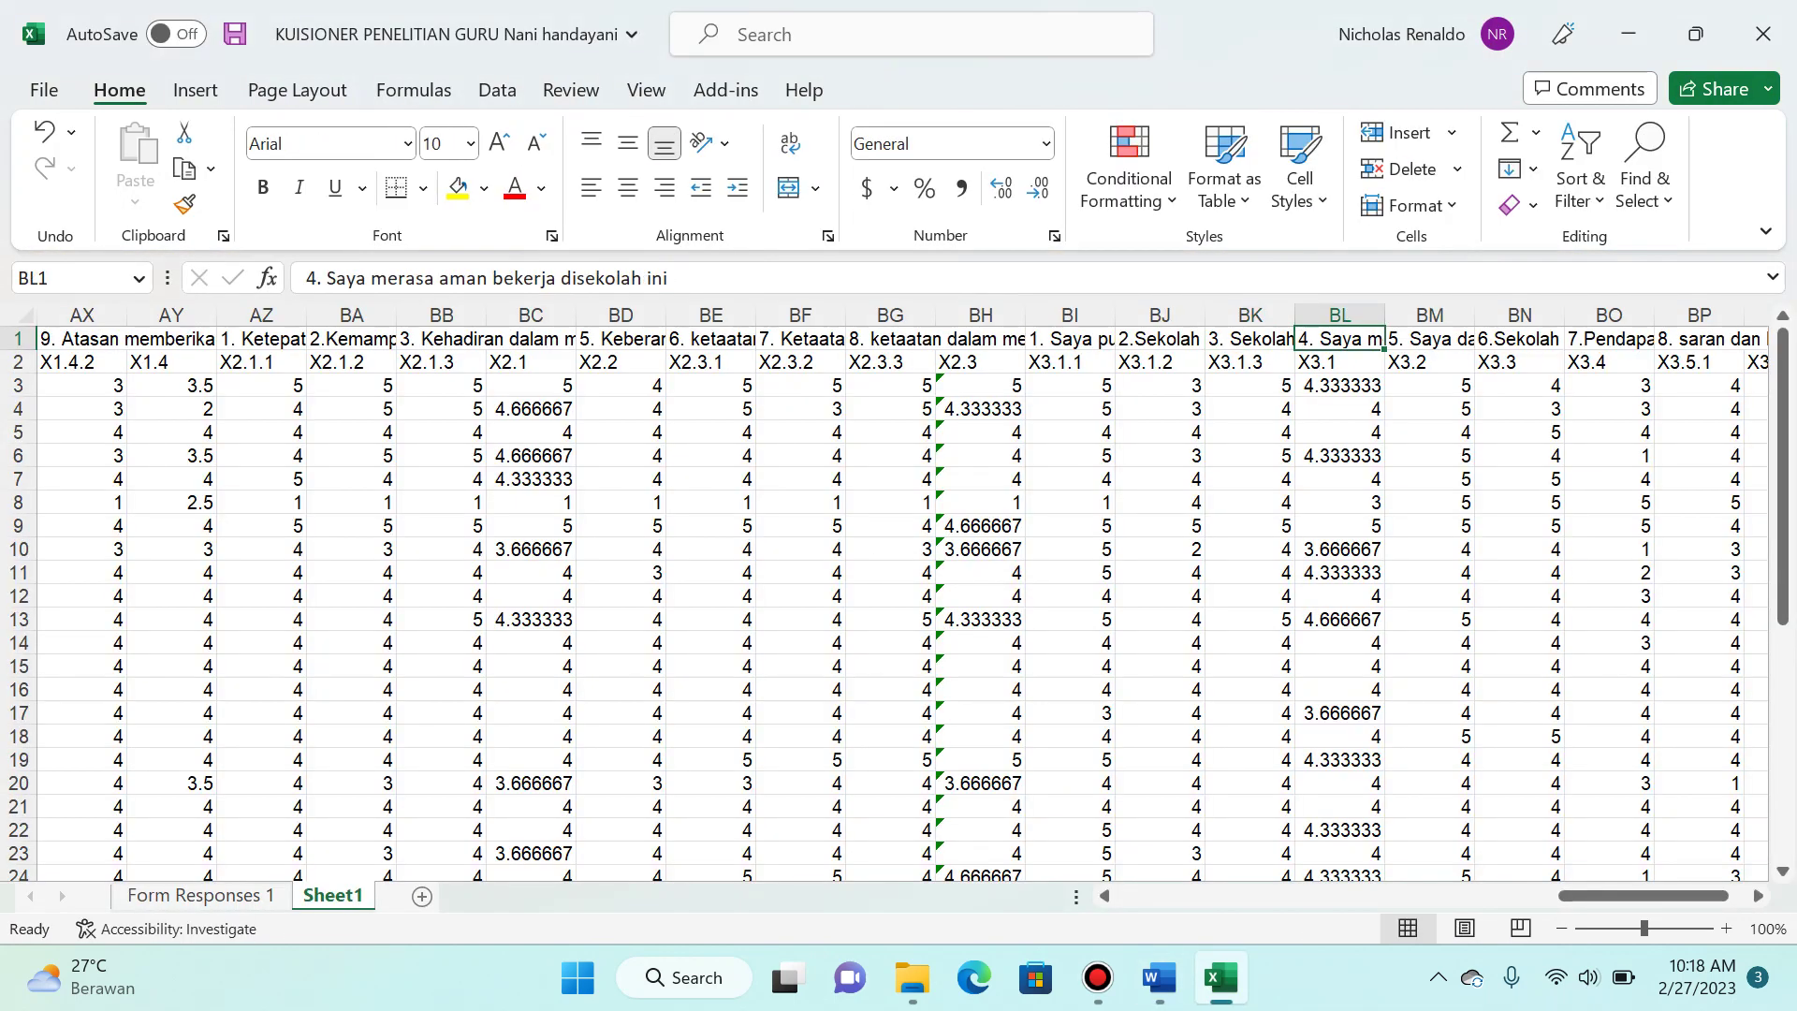
{"action": "key", "text": "shift+Right"}
{"action": "key", "text": "shift+Right"}
{"action": "key", "text": "shift+Right"}
{"action": "key", "text": "shift+Right"}
{"action": "key", "text": "ctrl+x"}
{"action": "key", "text": "Right"}
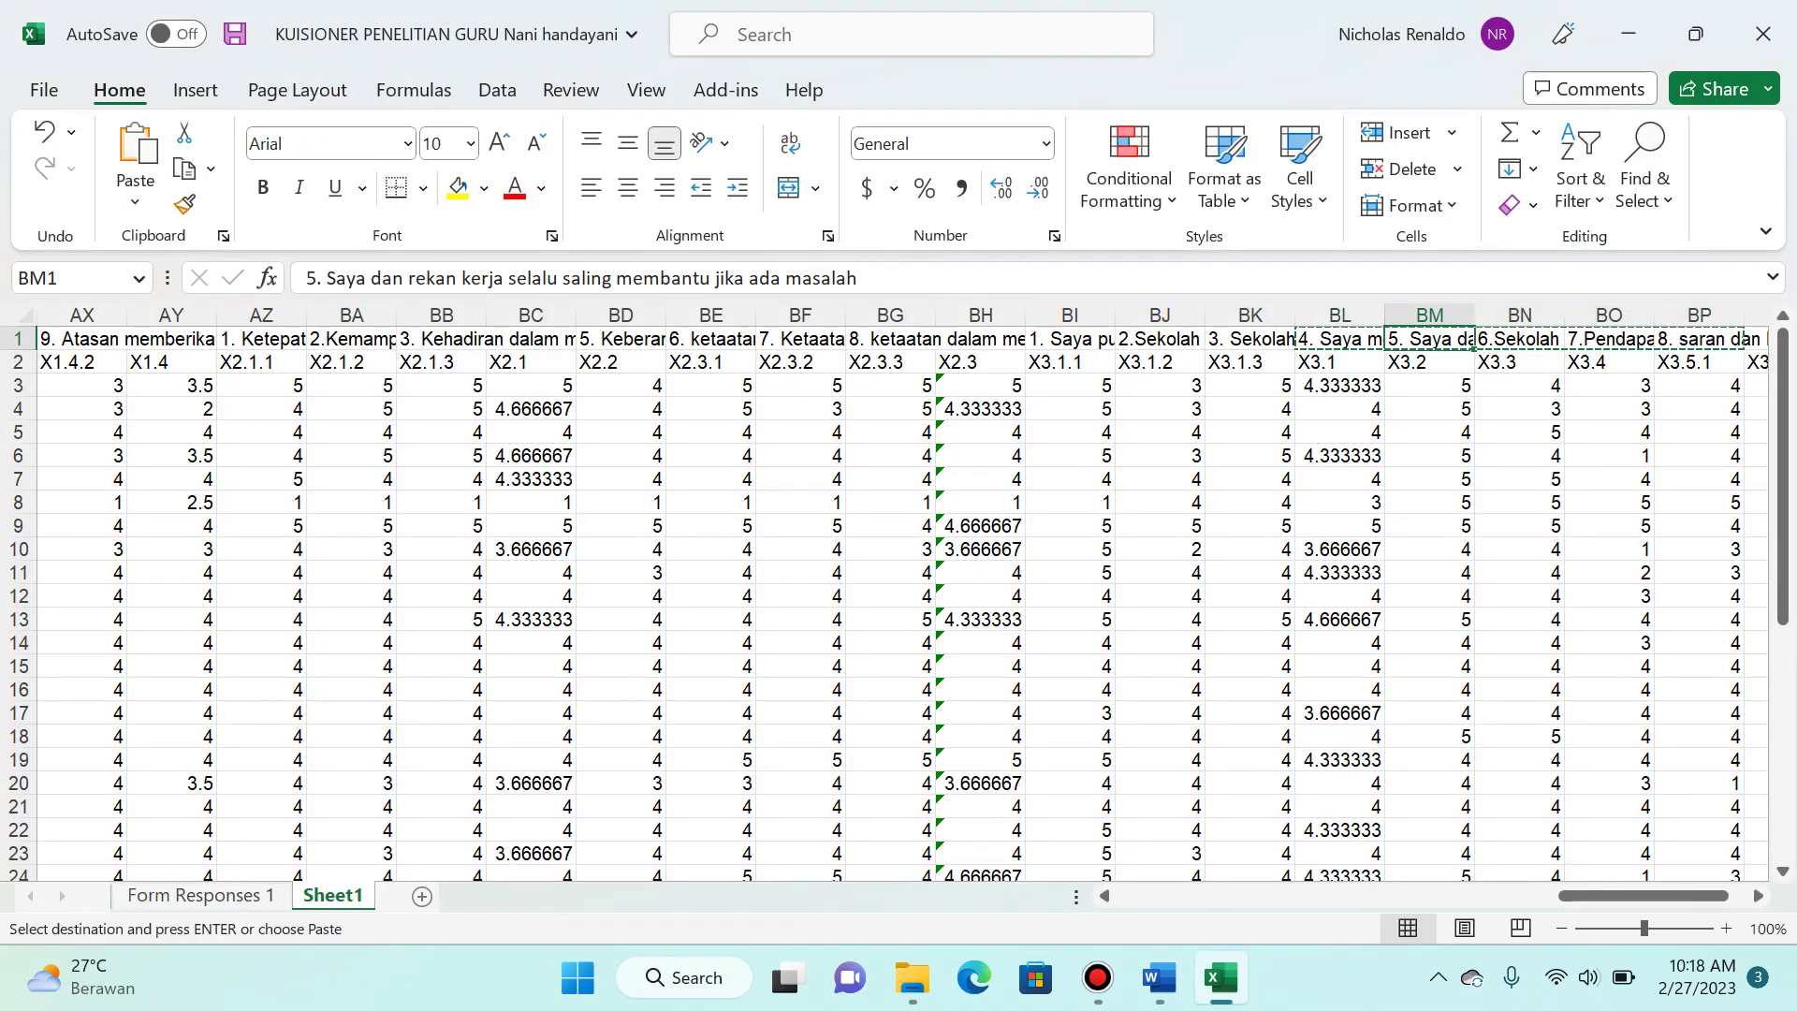
{"action": "key", "text": "Return"}
Step: Review motivation headings 4 to 8 against the indicator codes X3.2 through X3.5 beneath them
{"action": "key", "text": "Right"}
{"action": "key", "text": "Right"}
{"action": "key", "text": "Right"}
{"action": "key", "text": "Right"}
{"action": "key", "text": "Down"}
{"action": "key", "text": "Right"}
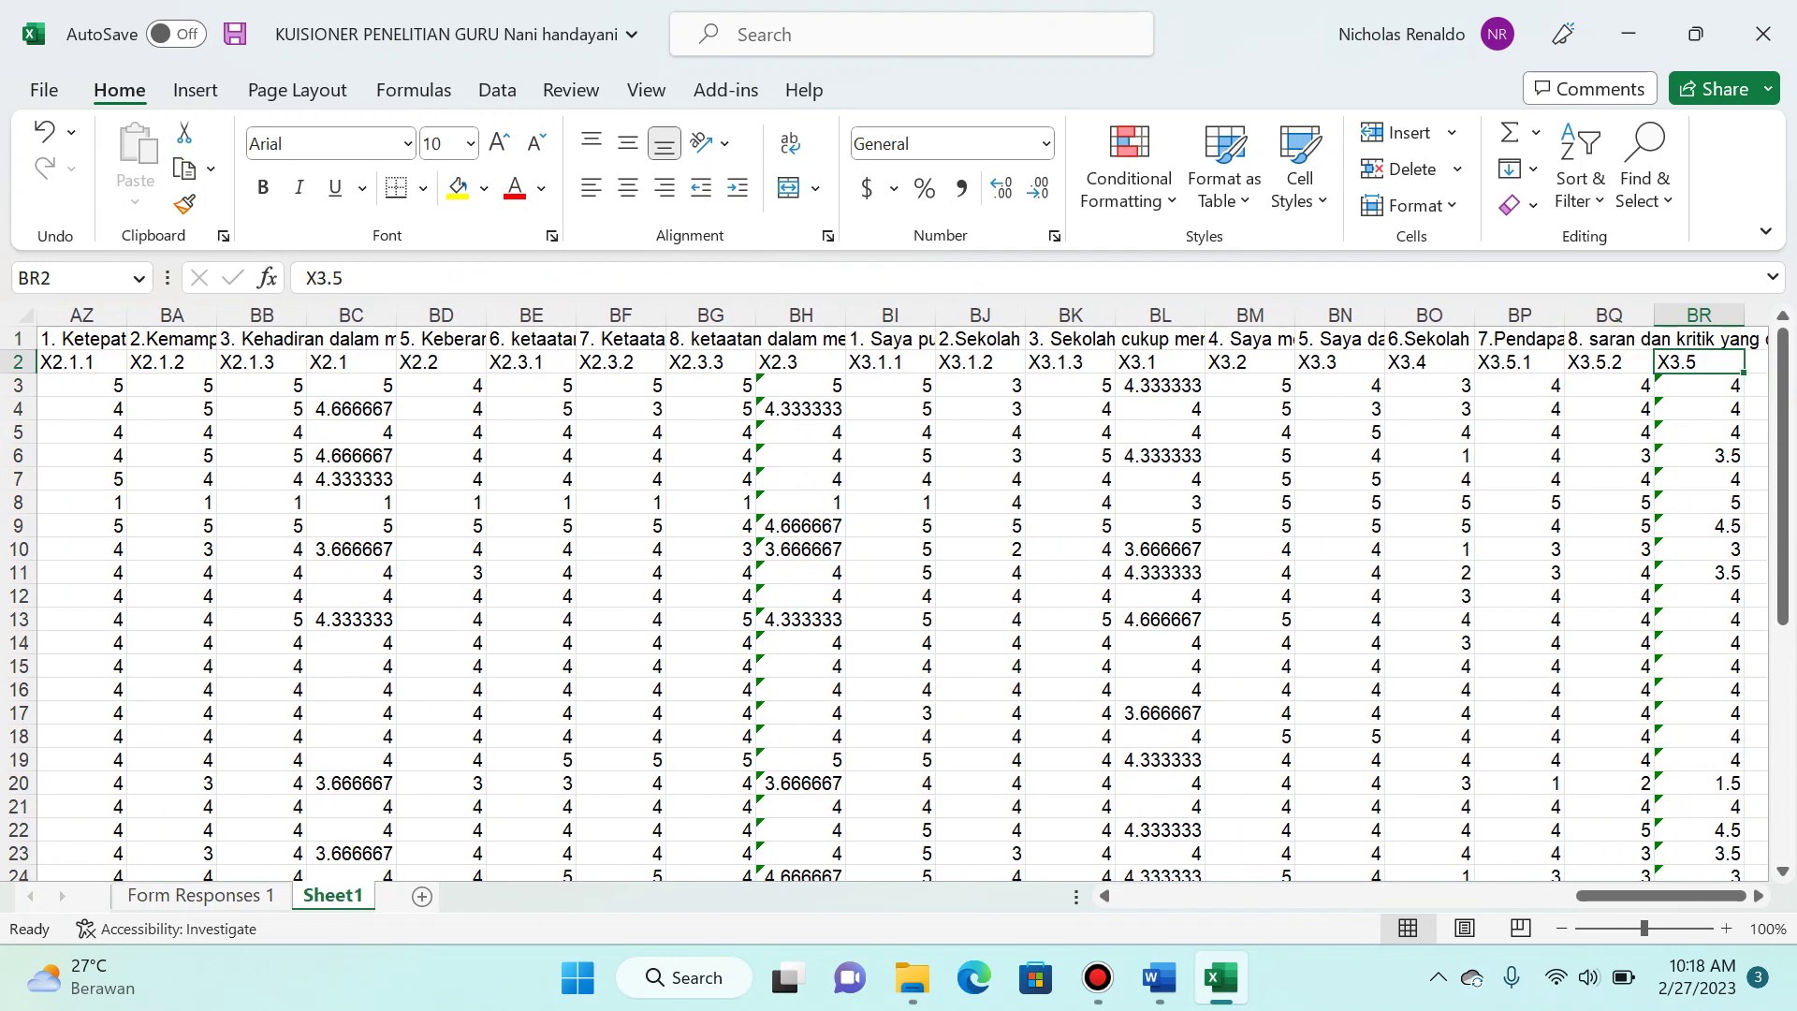
{"action": "key", "text": "Up"}
{"action": "key", "text": "Left"}
{"action": "key", "text": "Left"}
{"action": "key", "text": "Left"}
{"action": "key", "text": "Left"}
{"action": "key", "text": "Left"}
{"action": "key", "text": "Left"}
{"action": "key", "text": "Left"}
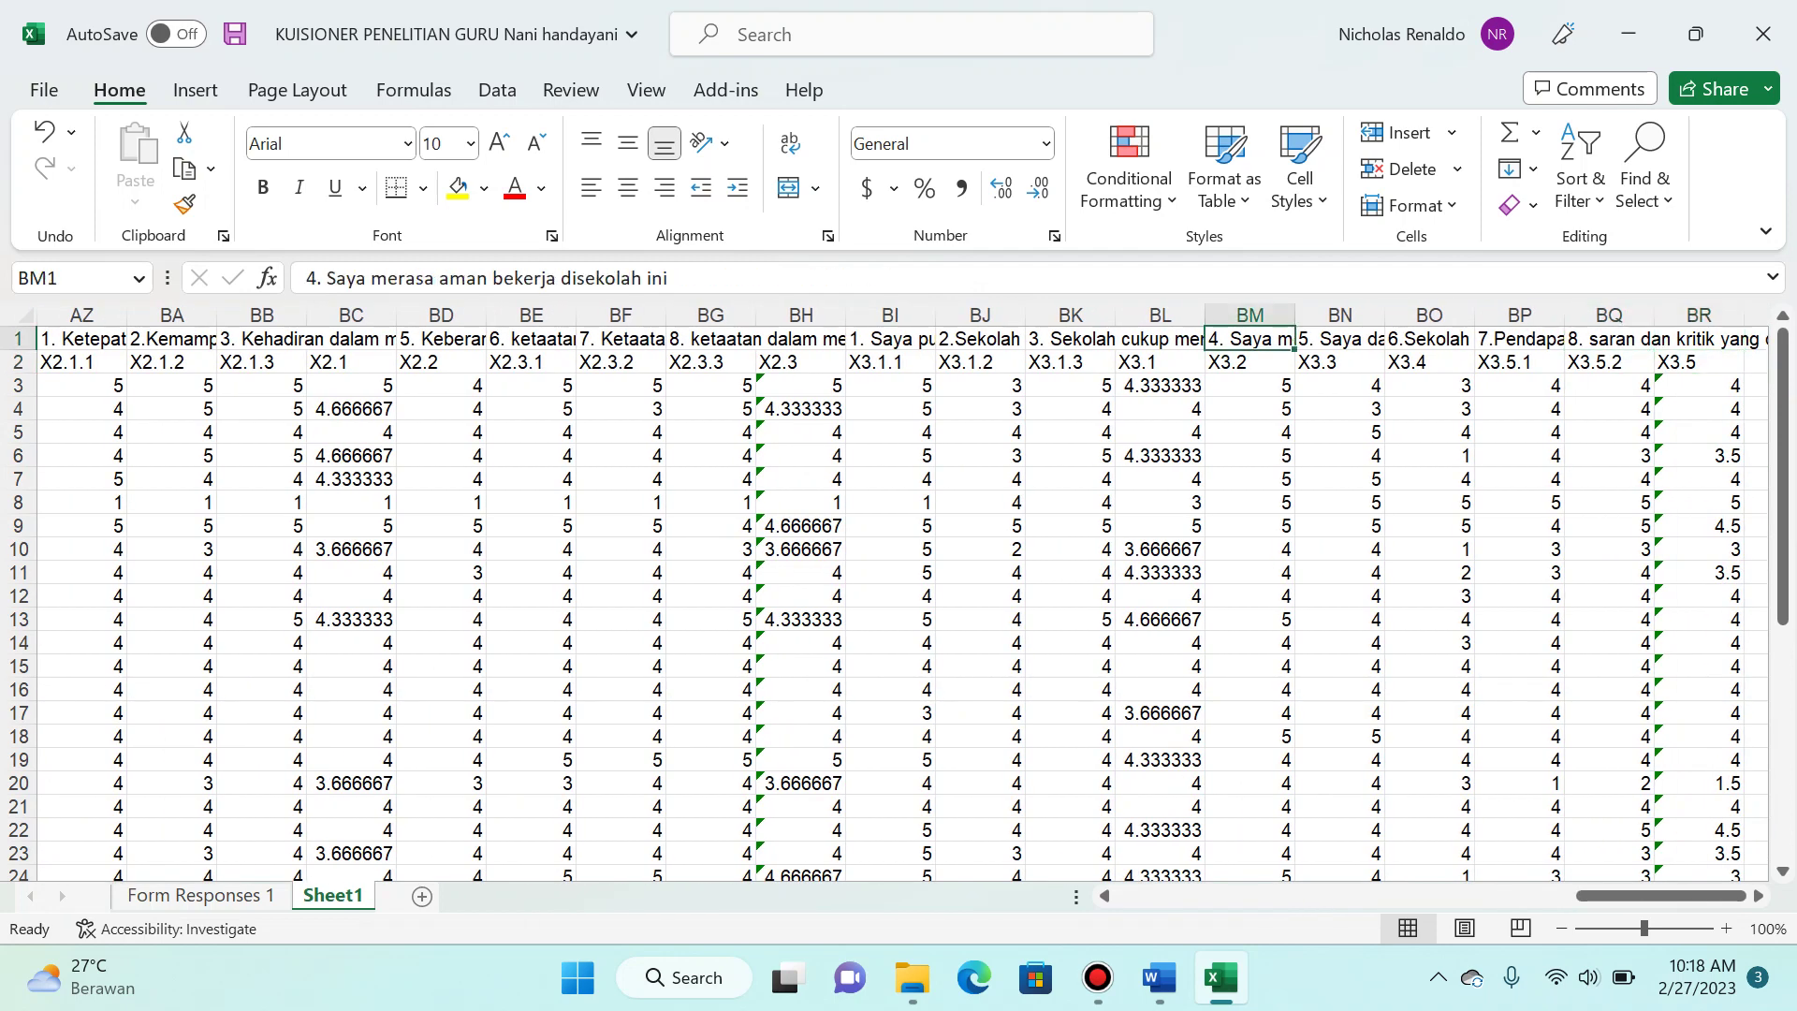
Step: Compare motivation headings 3 and 4 in Excel with the Kebutuhan fisiologis and Kebutuhan akan rasa items in the Word proposal
{"action": "key", "text": "Right"}
{"action": "key", "text": "Right"}
{"action": "key", "text": "Left"}
{"action": "key", "text": "Left"}
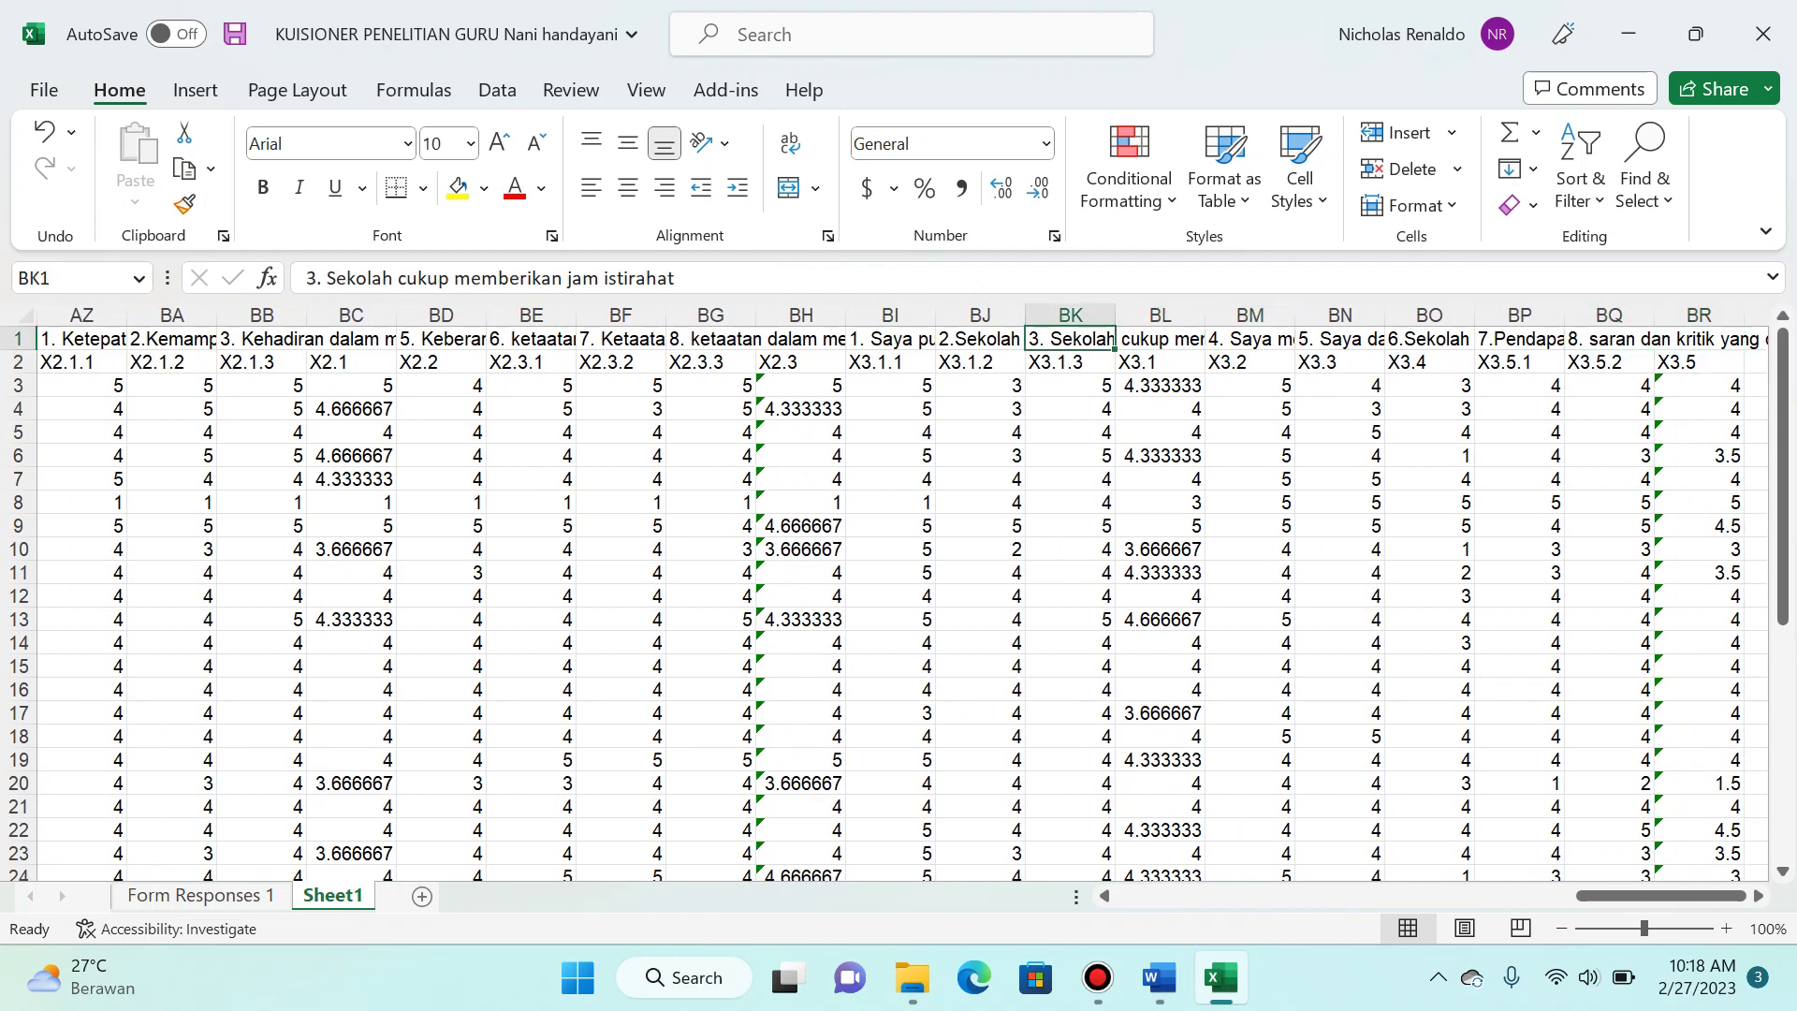
{"action": "key", "text": "Right"}
{"action": "key", "text": "Right"}
{"action": "key", "text": "alt+Tab"}
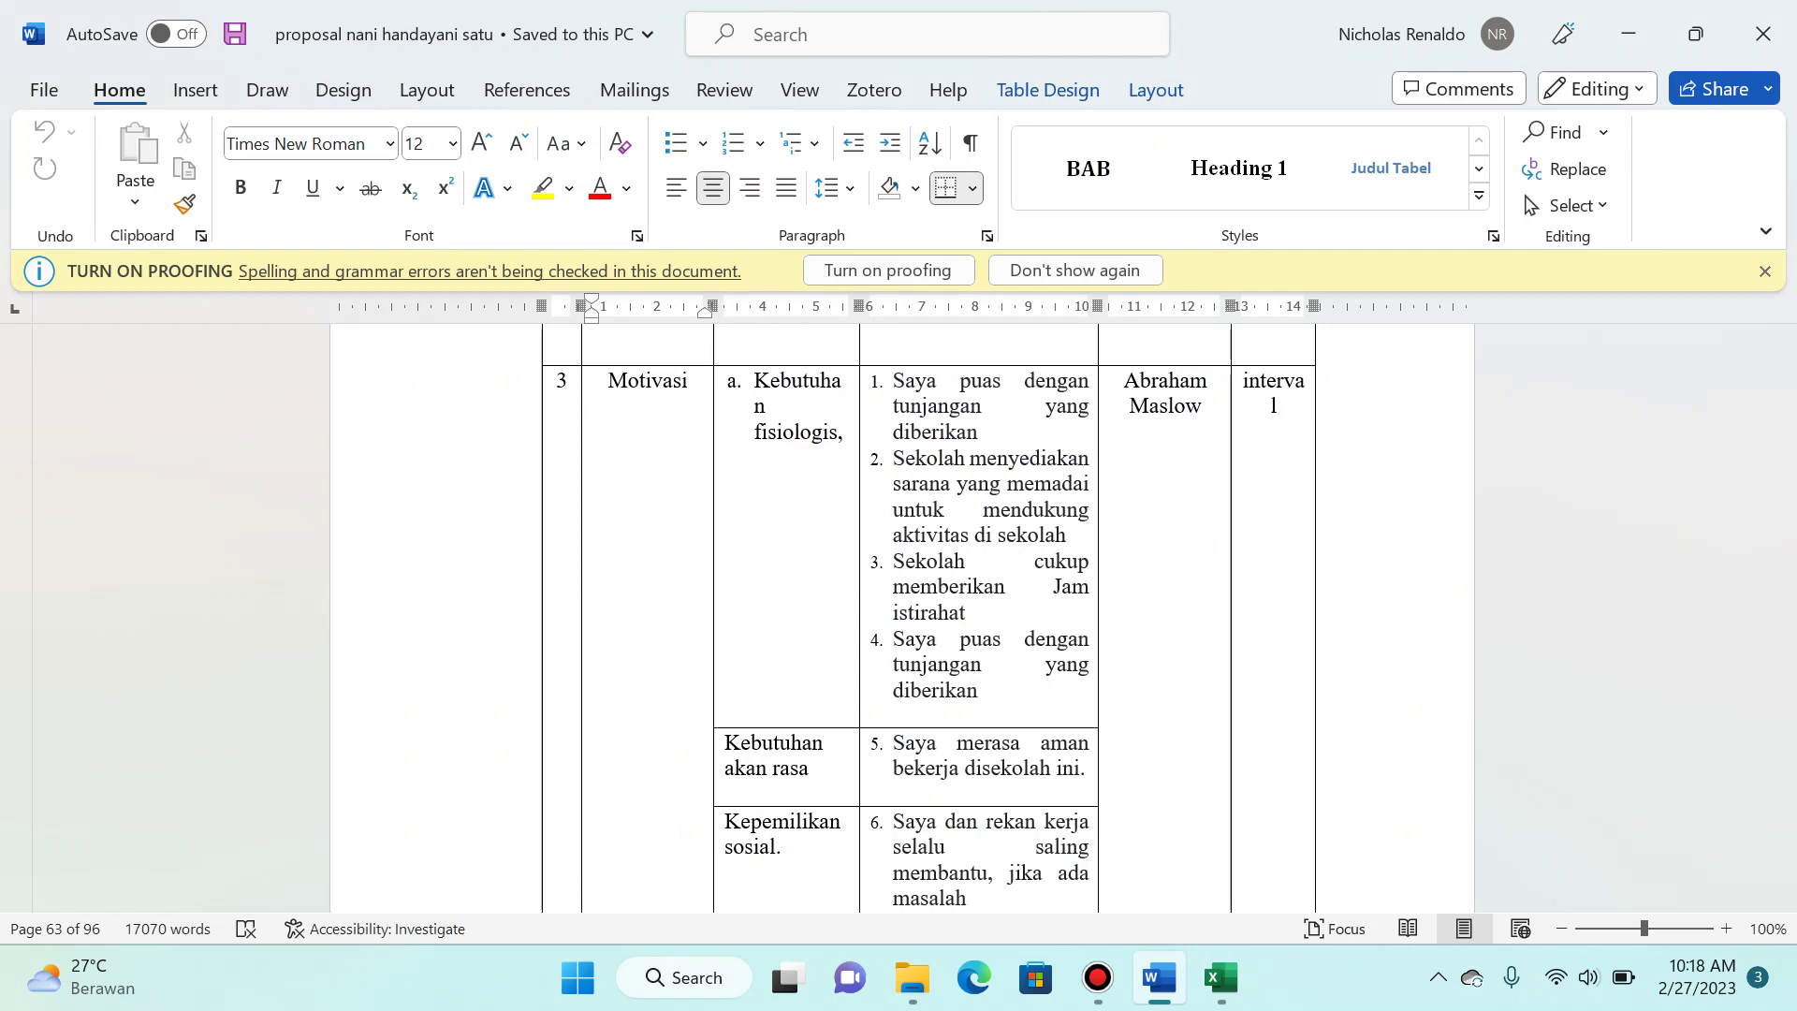
{"action": "key", "text": "alt+Tab"}
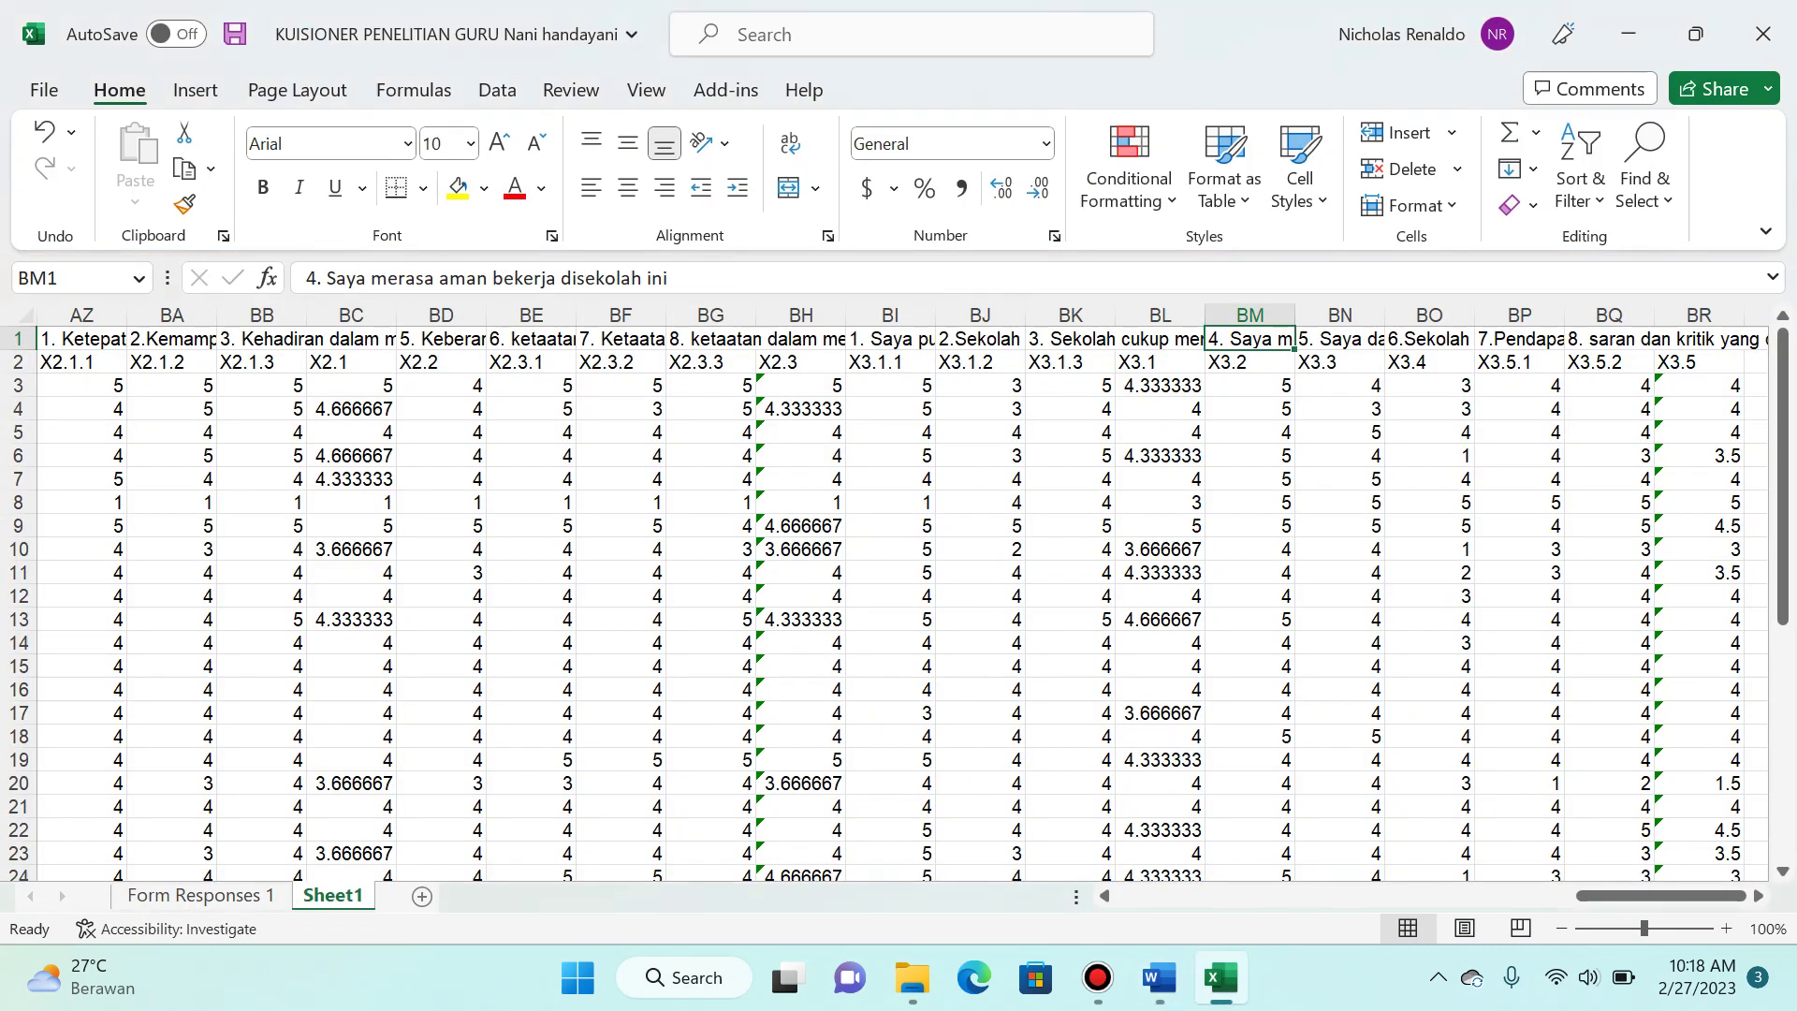
{"action": "key", "text": "Left"}
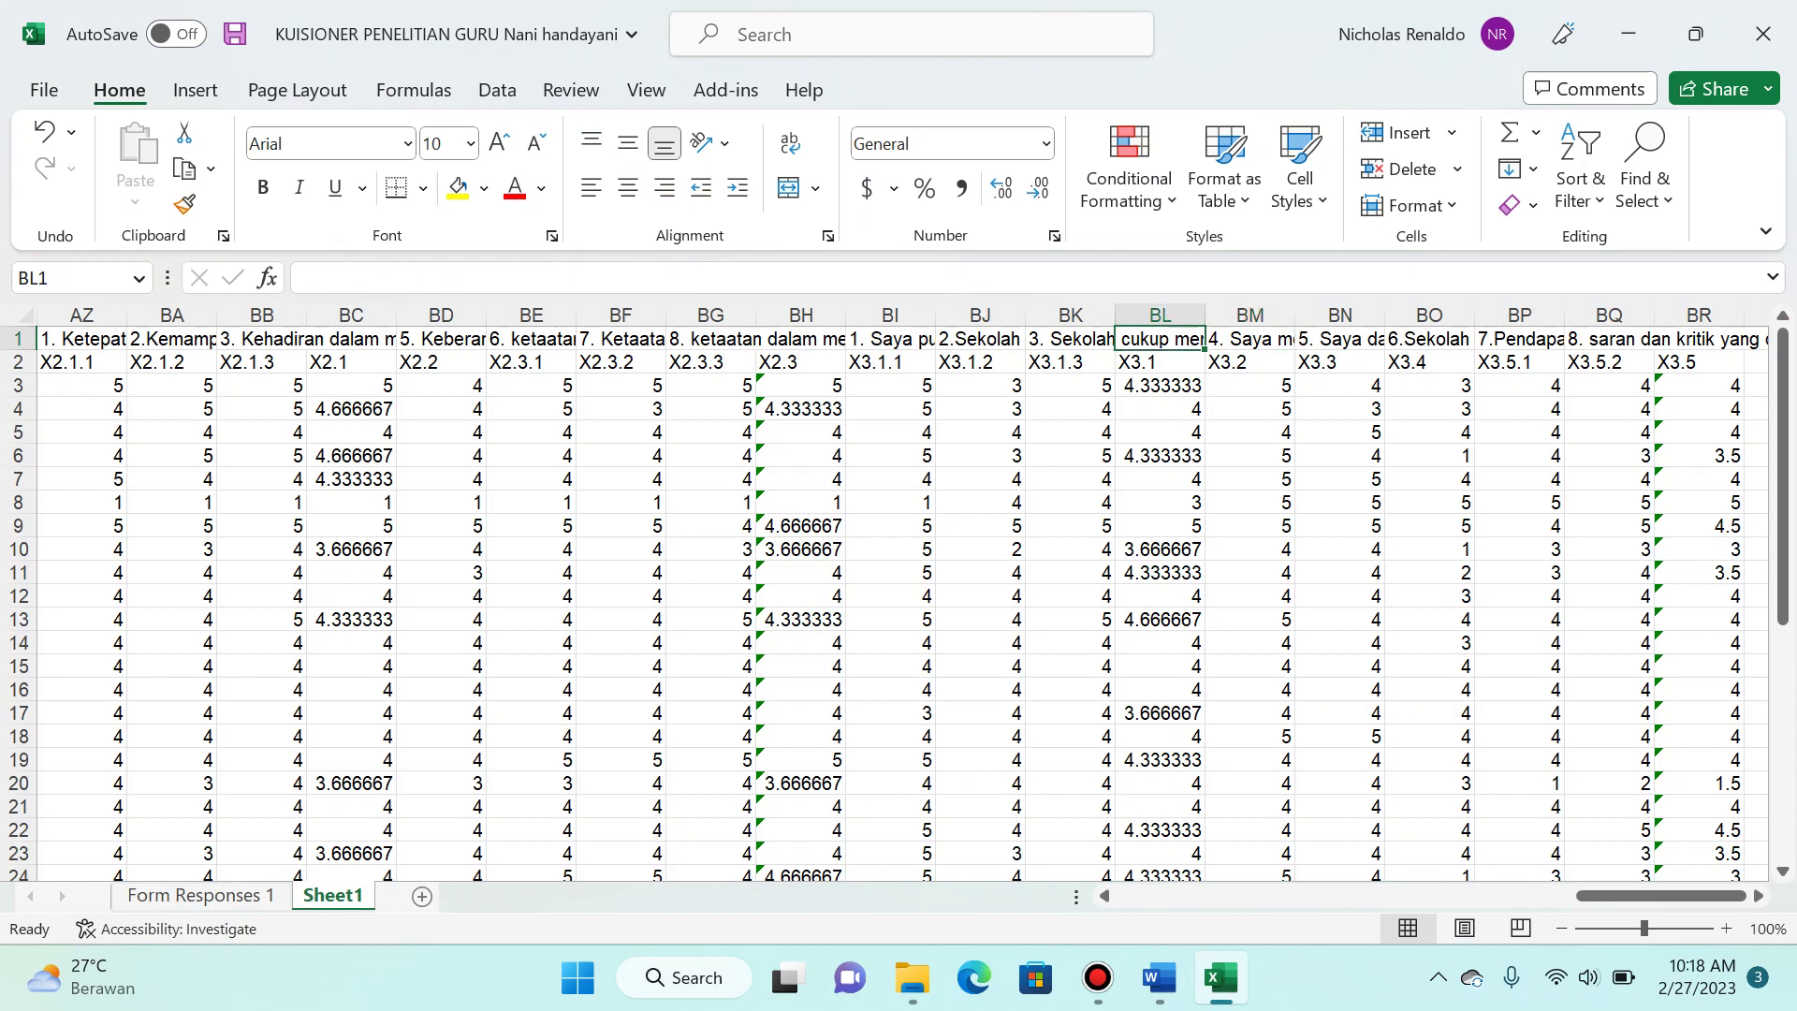
{"action": "key", "text": "Right"}
{"action": "key", "text": "alt+Tab"}
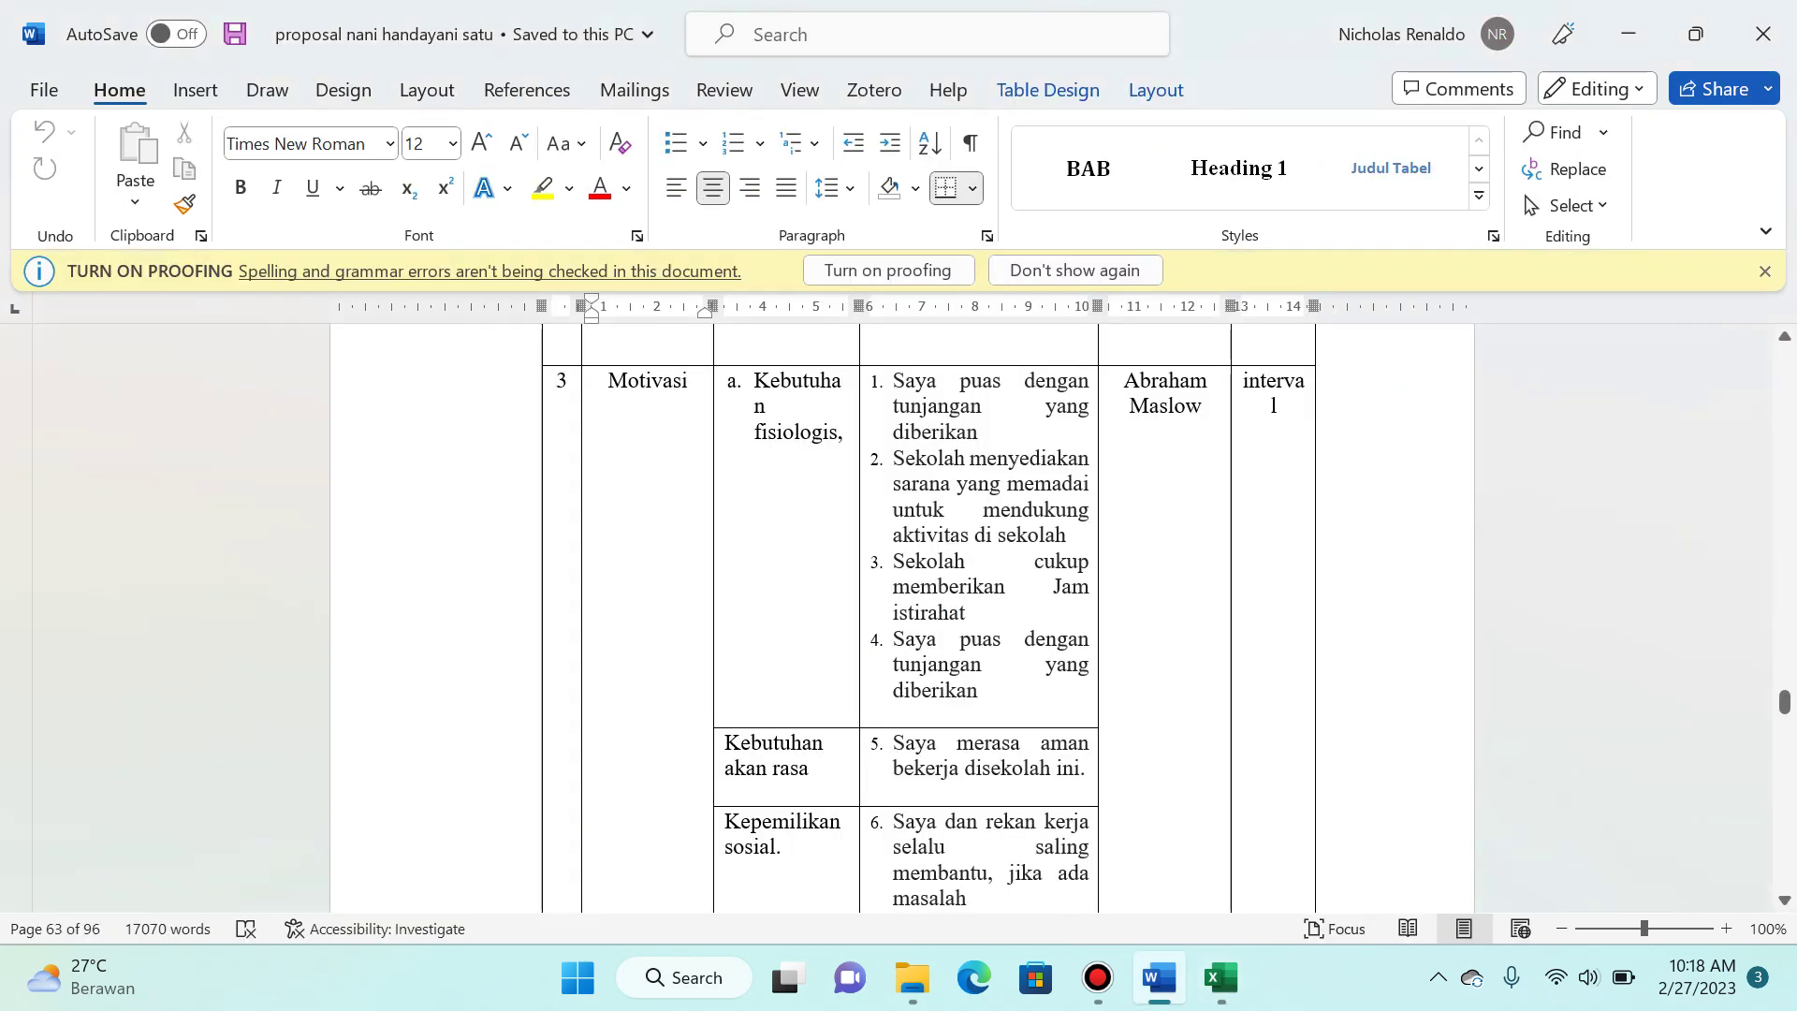
{"action": "key", "text": "alt+Tab"}
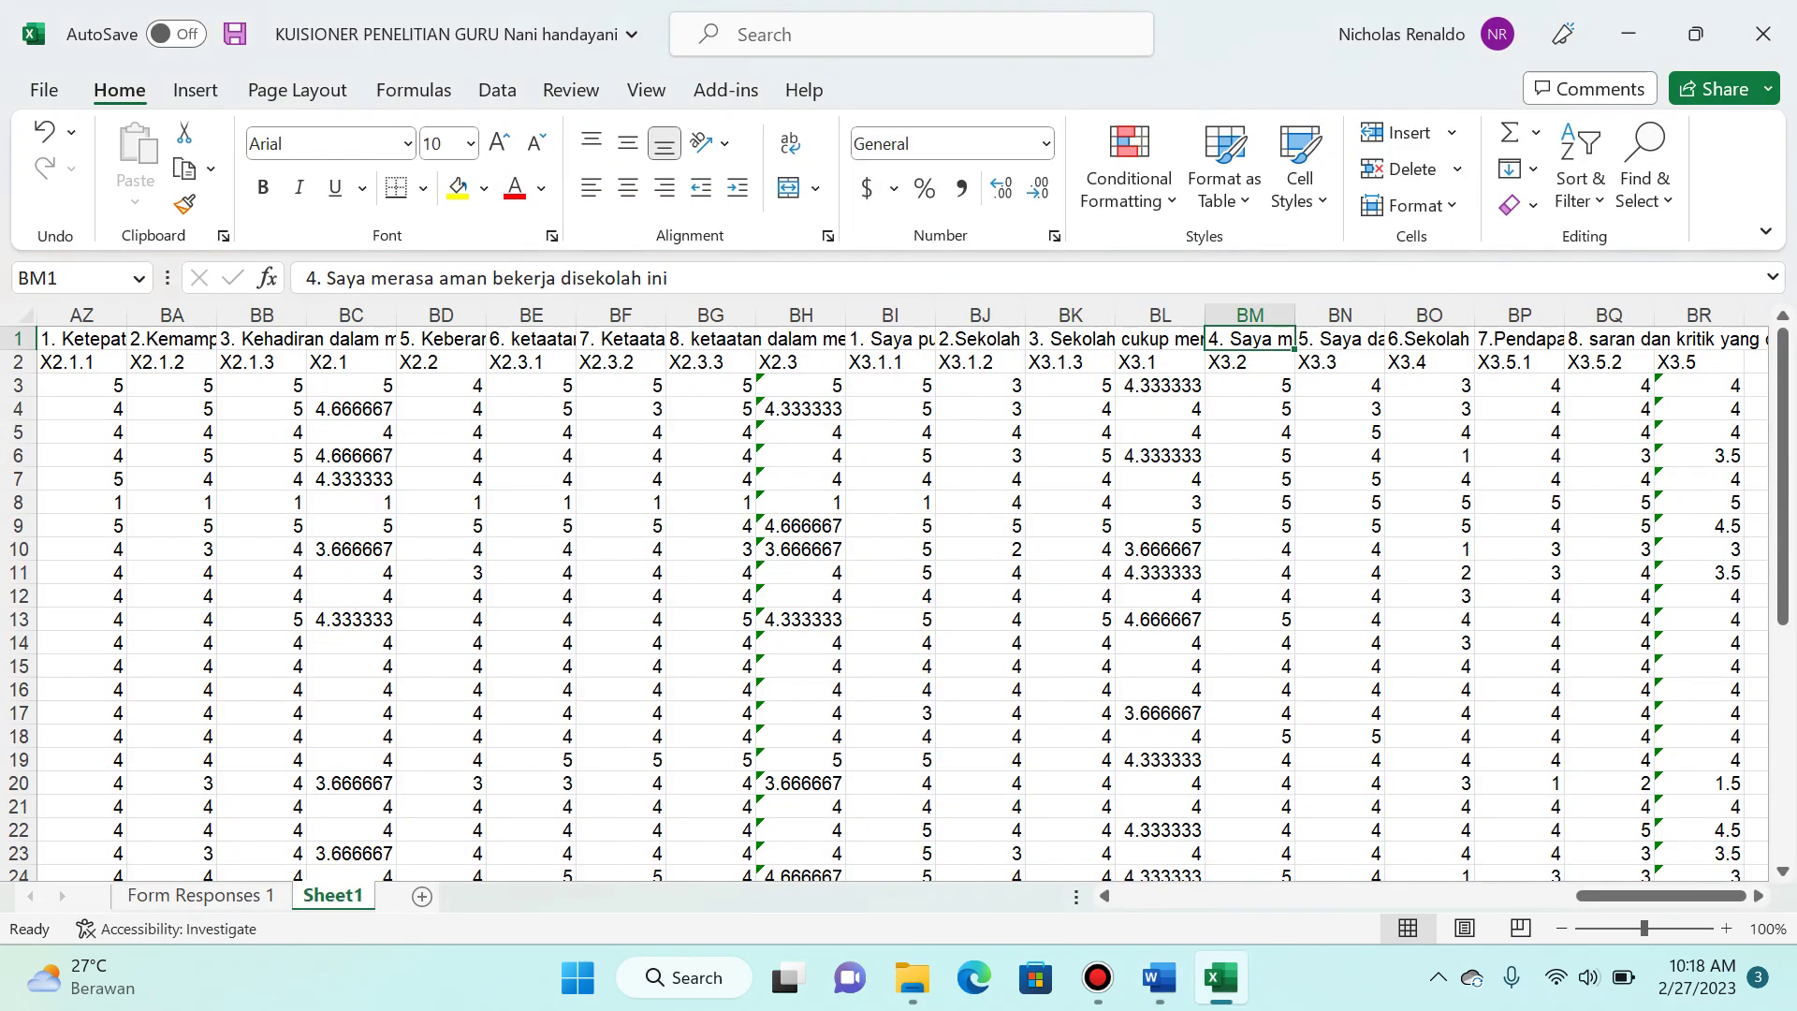
Step: Compare motivation heading 4 in BM1 with item 5 of the Kebutuhan akan rasa indicator in the Word proposal
{"action": "key", "text": "alt+Tab"}
{"action": "scroll", "coordinate": [905, 562], "scroll_direction": "down", "scroll_amount": 5}
{"action": "key", "text": "alt+Tab"}
{"action": "left_click", "coordinate": [1341, 338]}
{"action": "key", "text": "alt+Tab"}
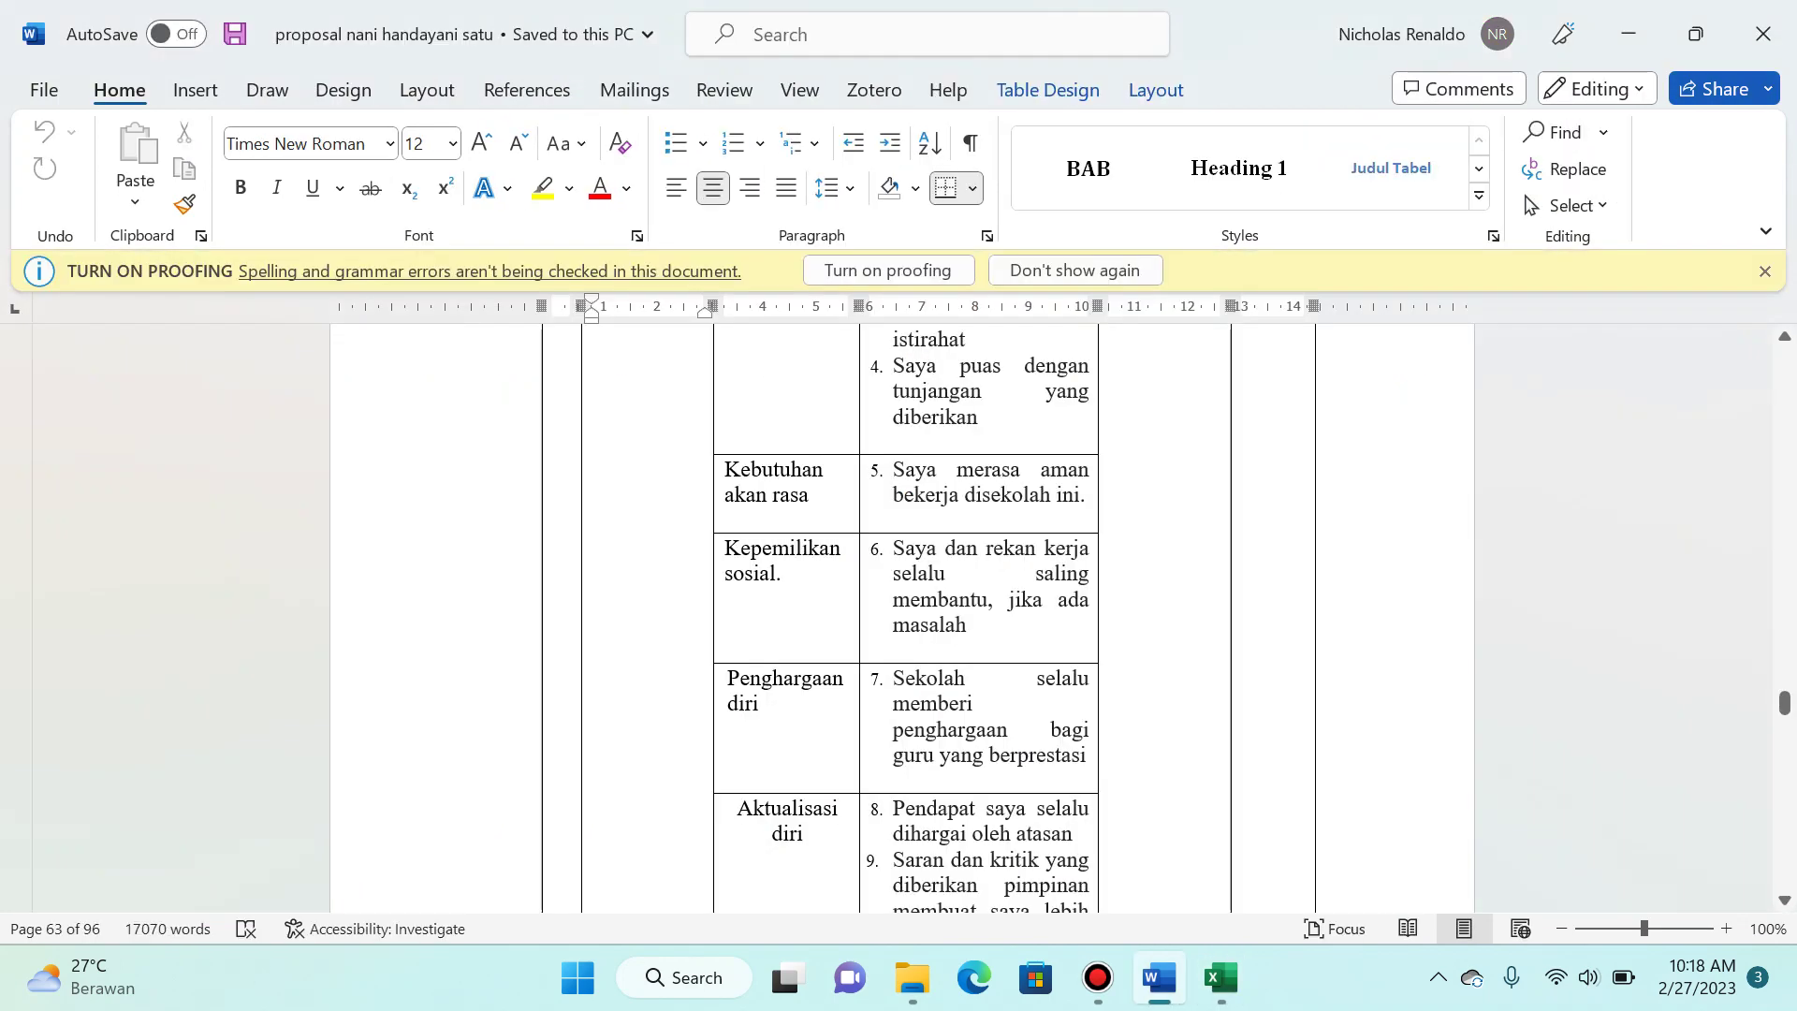
{"action": "scroll", "coordinate": [905, 618], "scroll_direction": "down", "scroll_amount": 3}
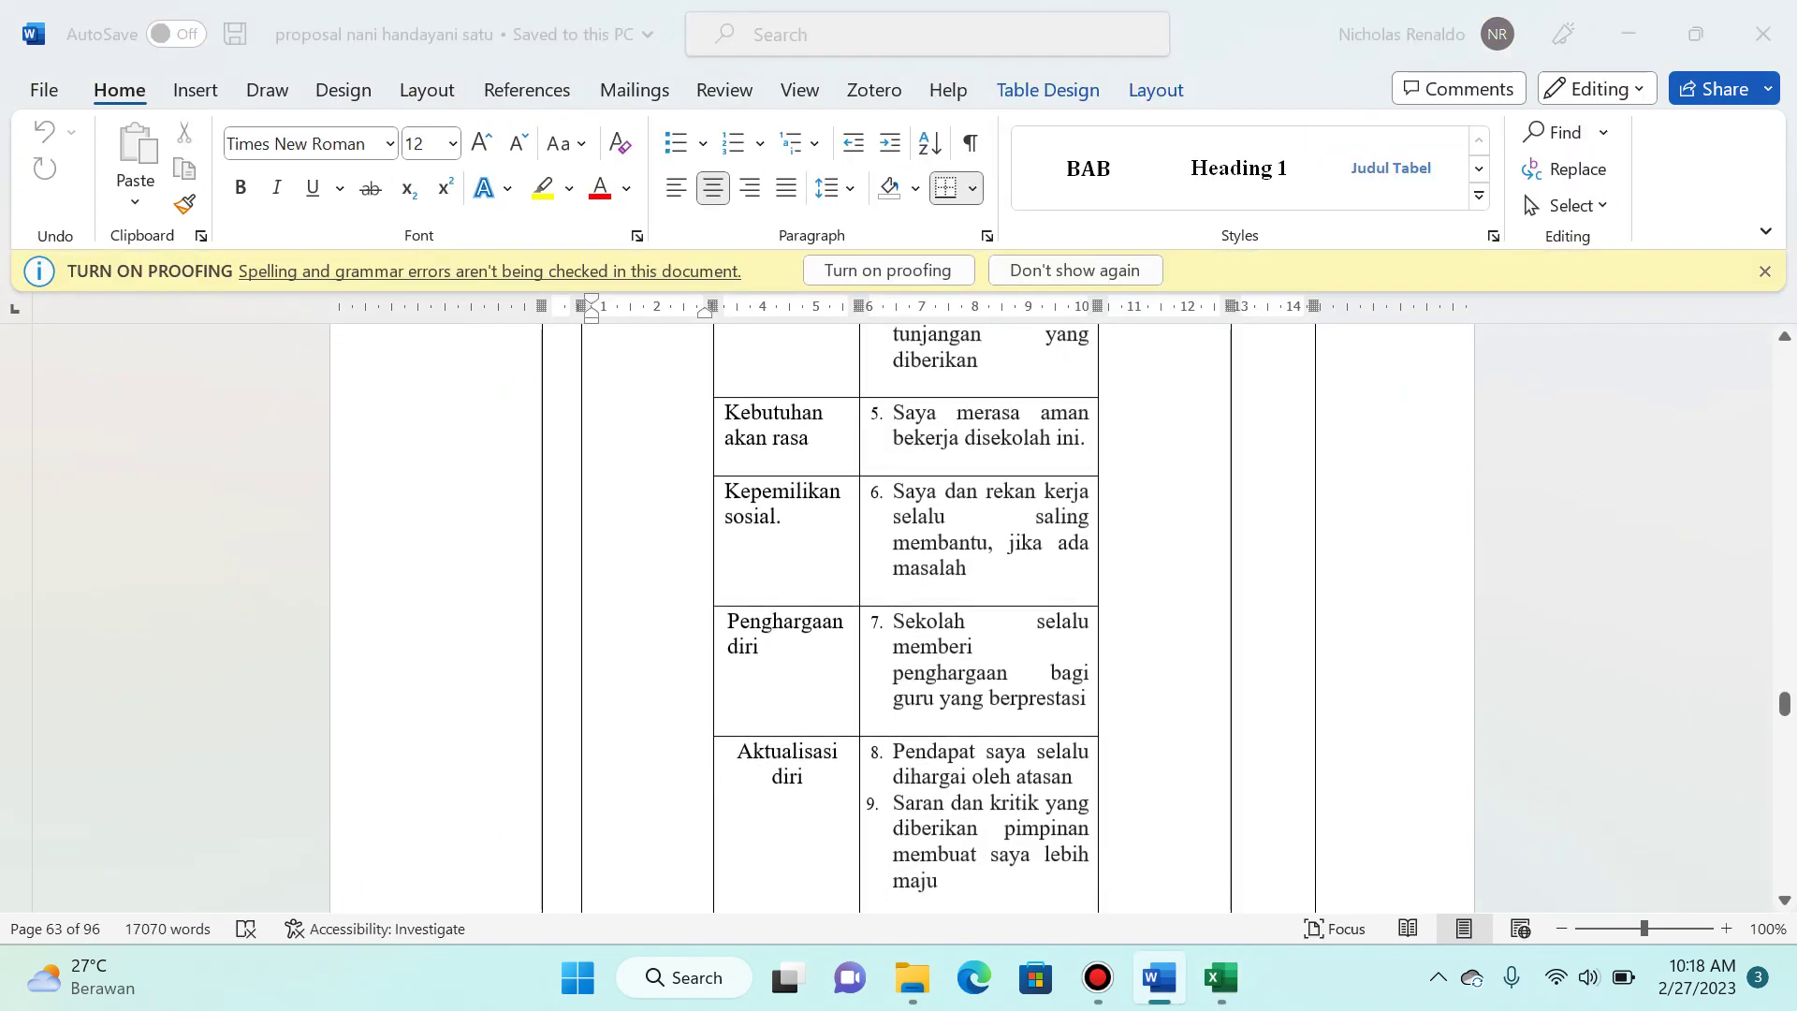
{"action": "key", "text": "alt+Tab"}
{"action": "left_click", "coordinate": [1250, 338]}
{"action": "key", "text": "alt+Tab"}
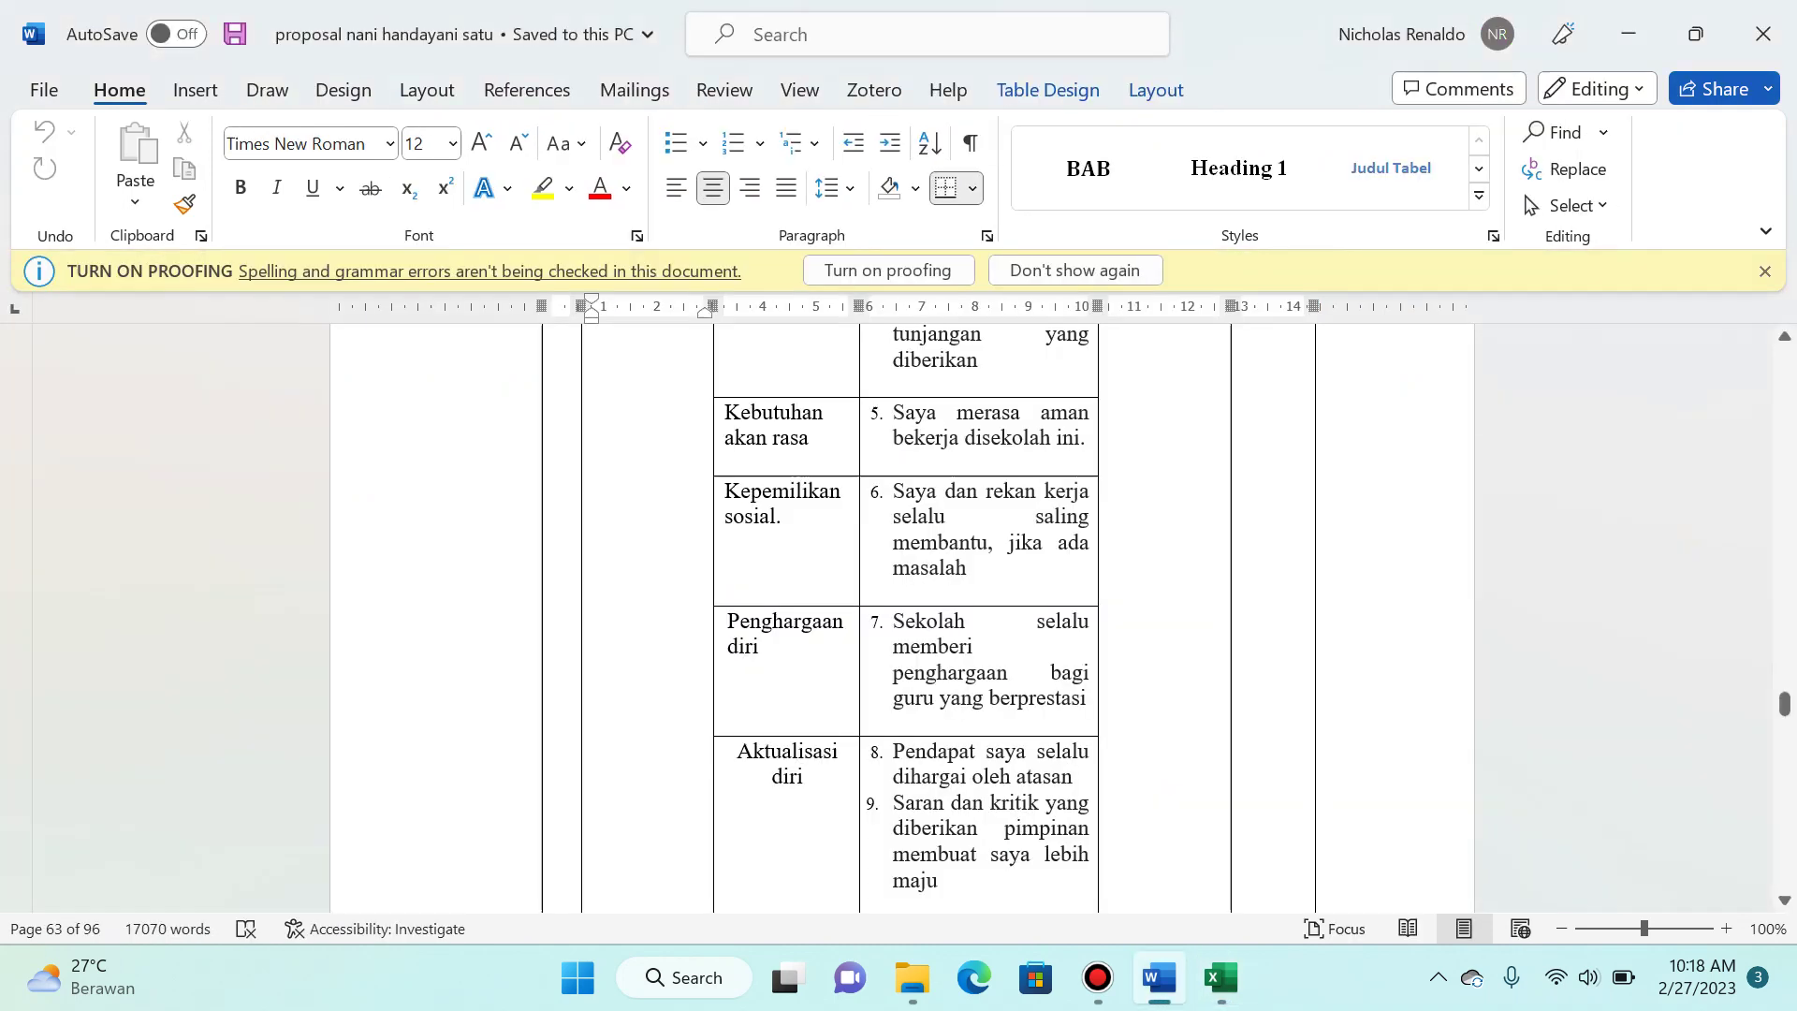
{"action": "key", "text": "alt+Tab"}
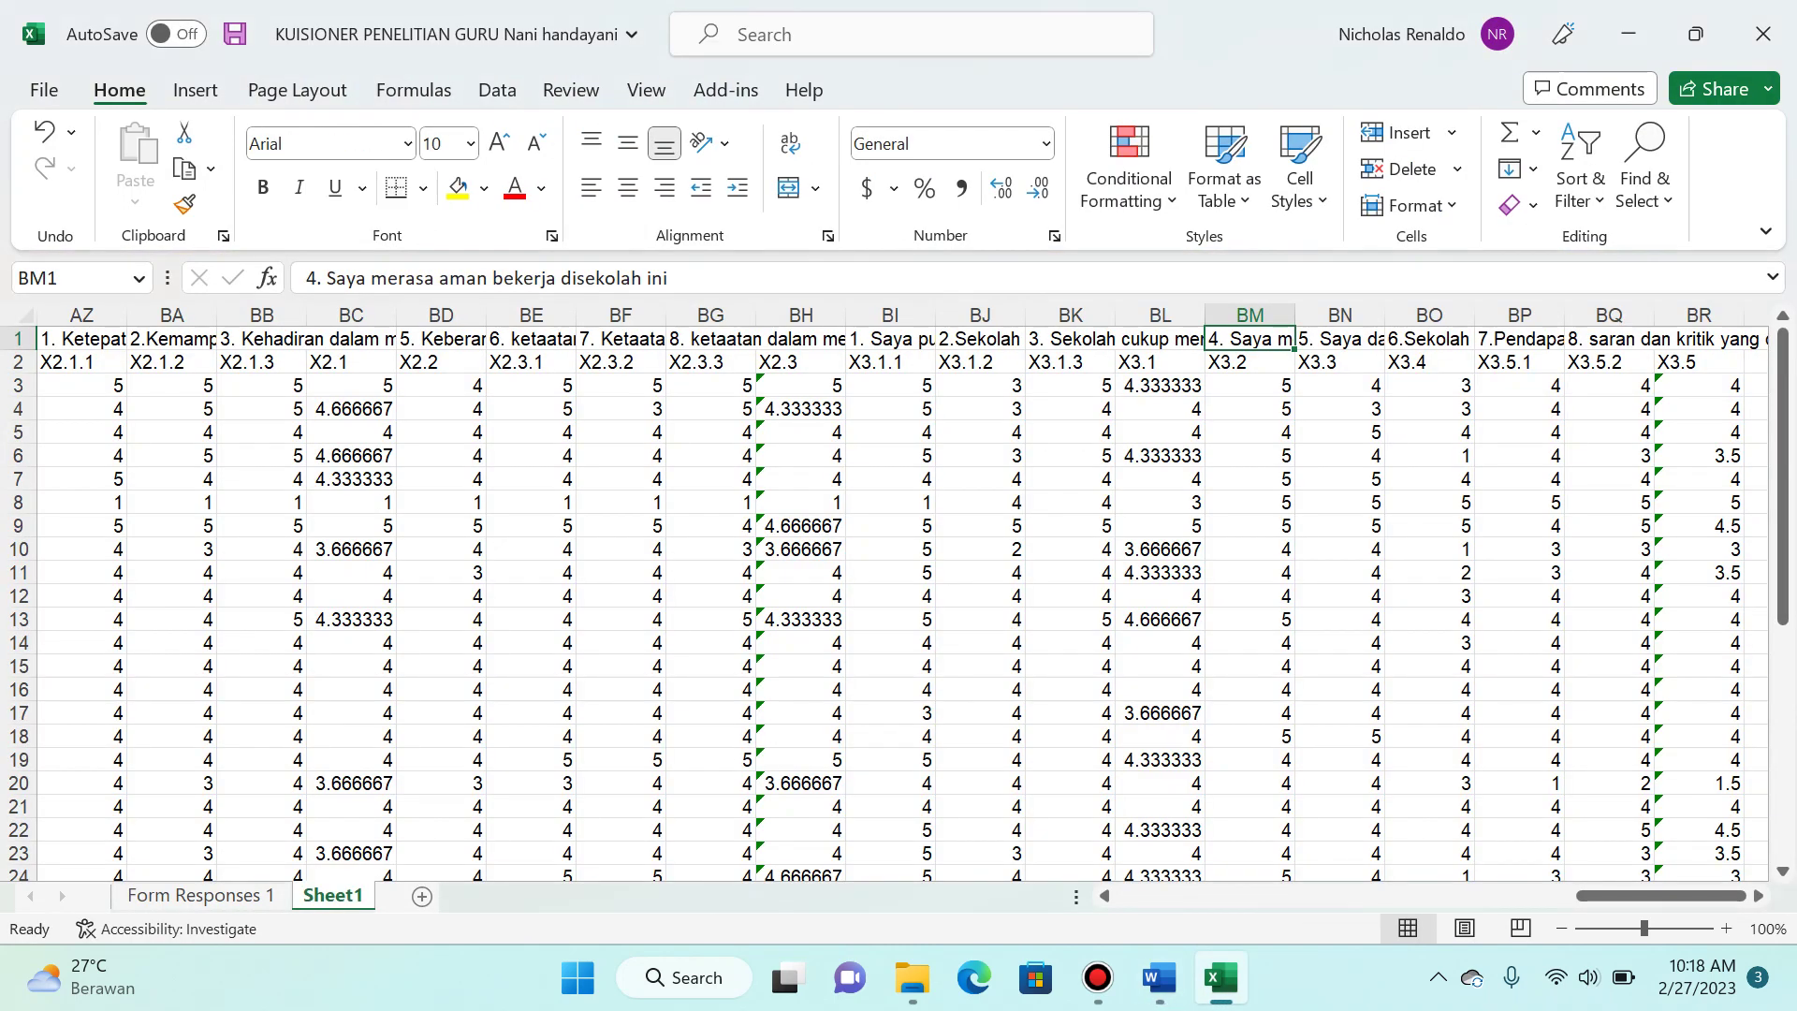
{"action": "key", "text": "alt+Tab"}
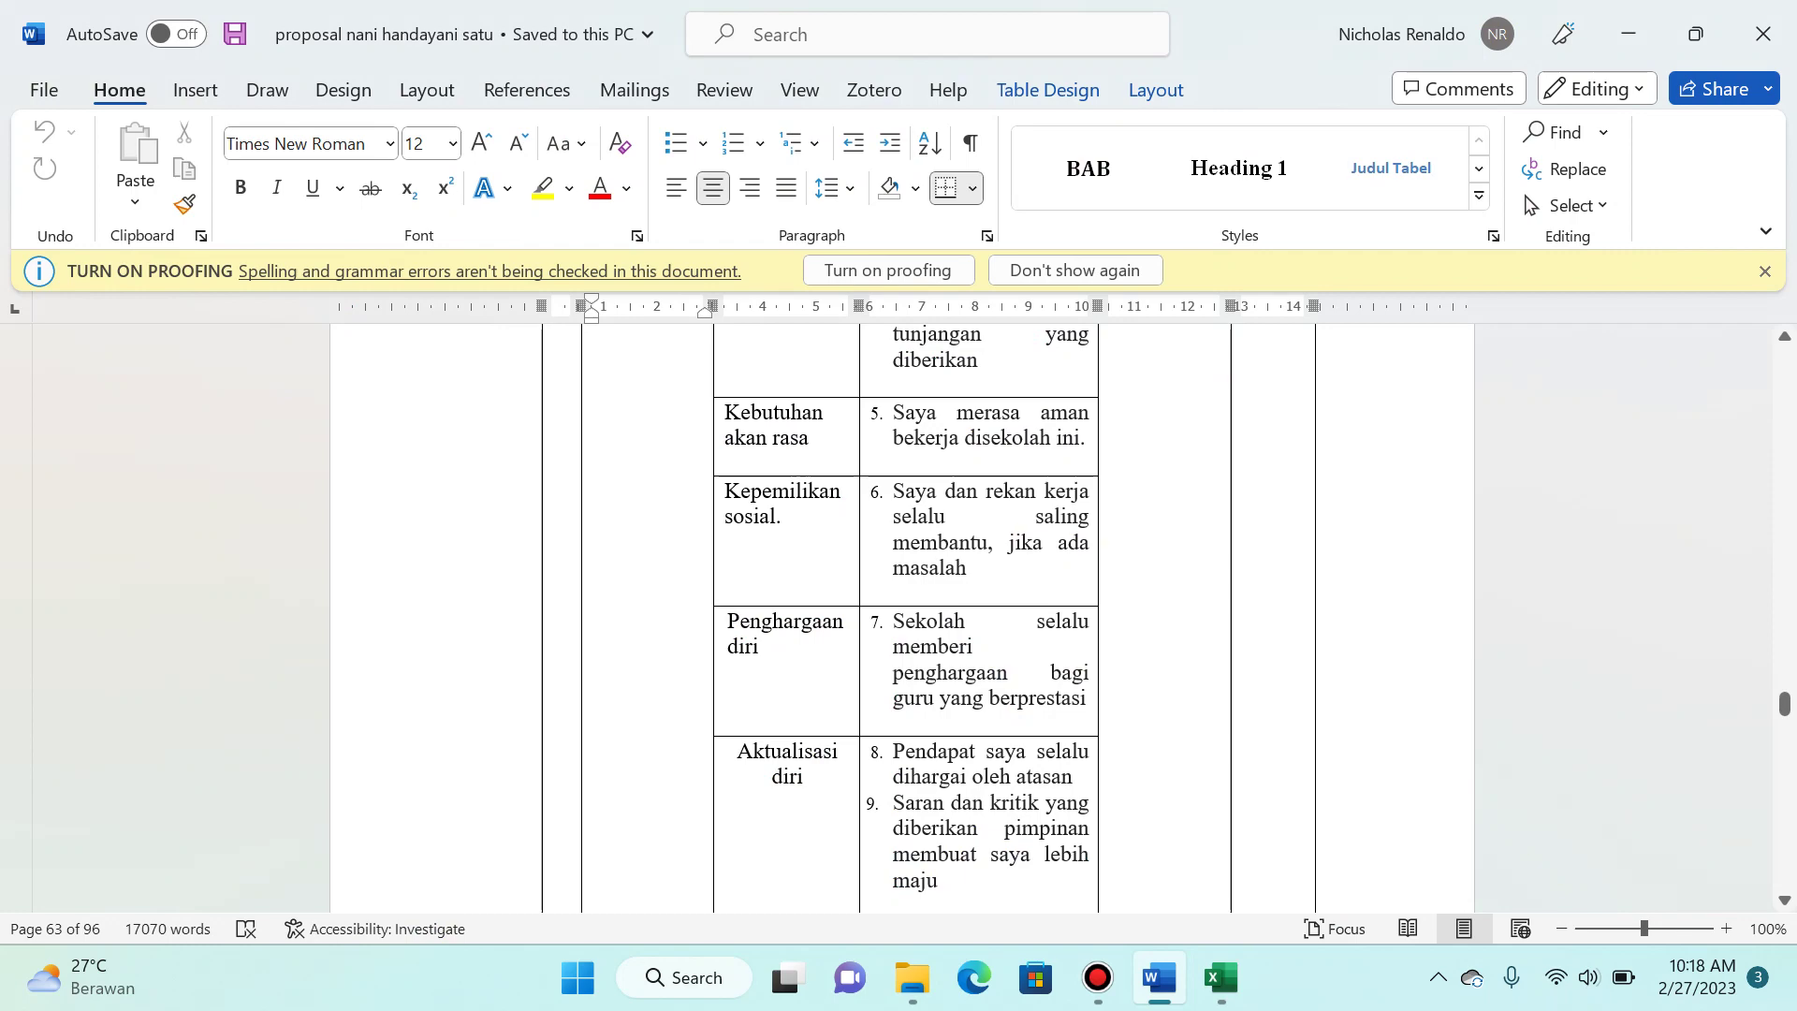
Step: Check motivation headings 5 to 8 in Excel against the Kepemilikan sosial, Penghargaan diri and Aktualisasi diri items in the Word proposal
{"action": "key", "text": "alt+Tab"}
{"action": "left_click", "coordinate": [1341, 338]}
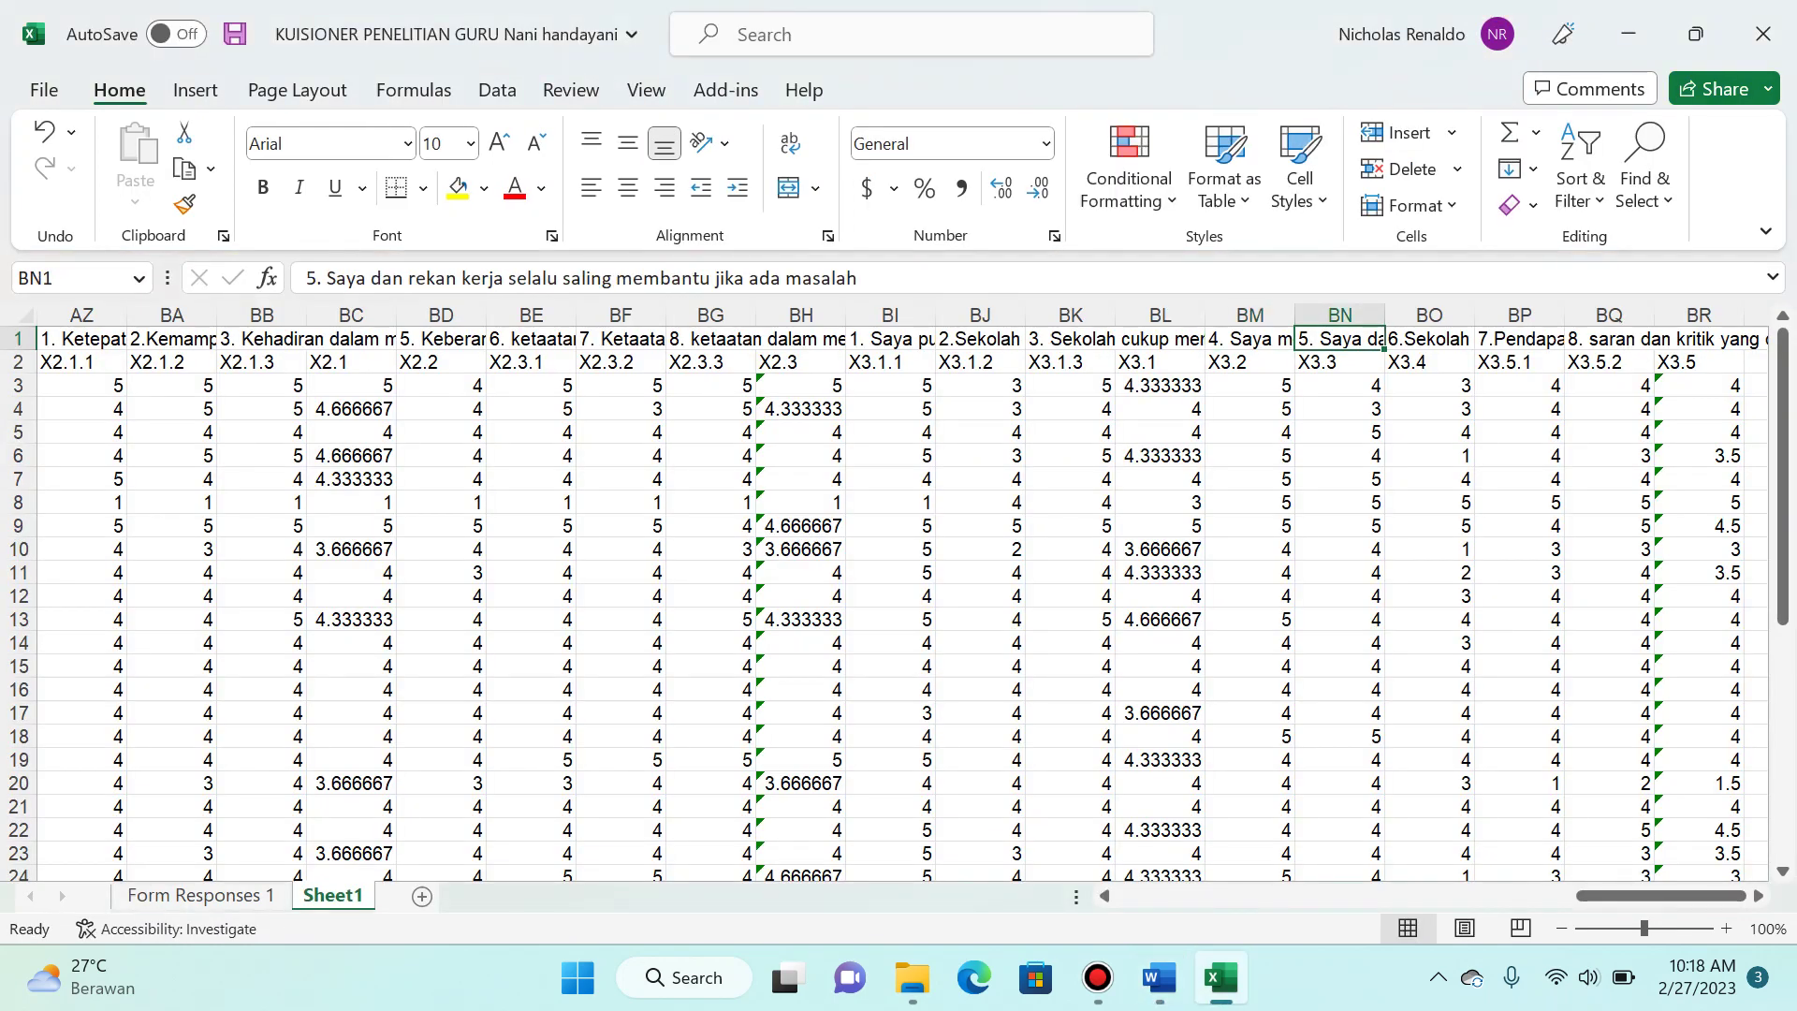
{"action": "key", "text": "alt+Tab"}
{"action": "key", "text": "alt+Tab"}
{"action": "left_click", "coordinate": [1429, 338]}
{"action": "key", "text": "alt+Tab"}
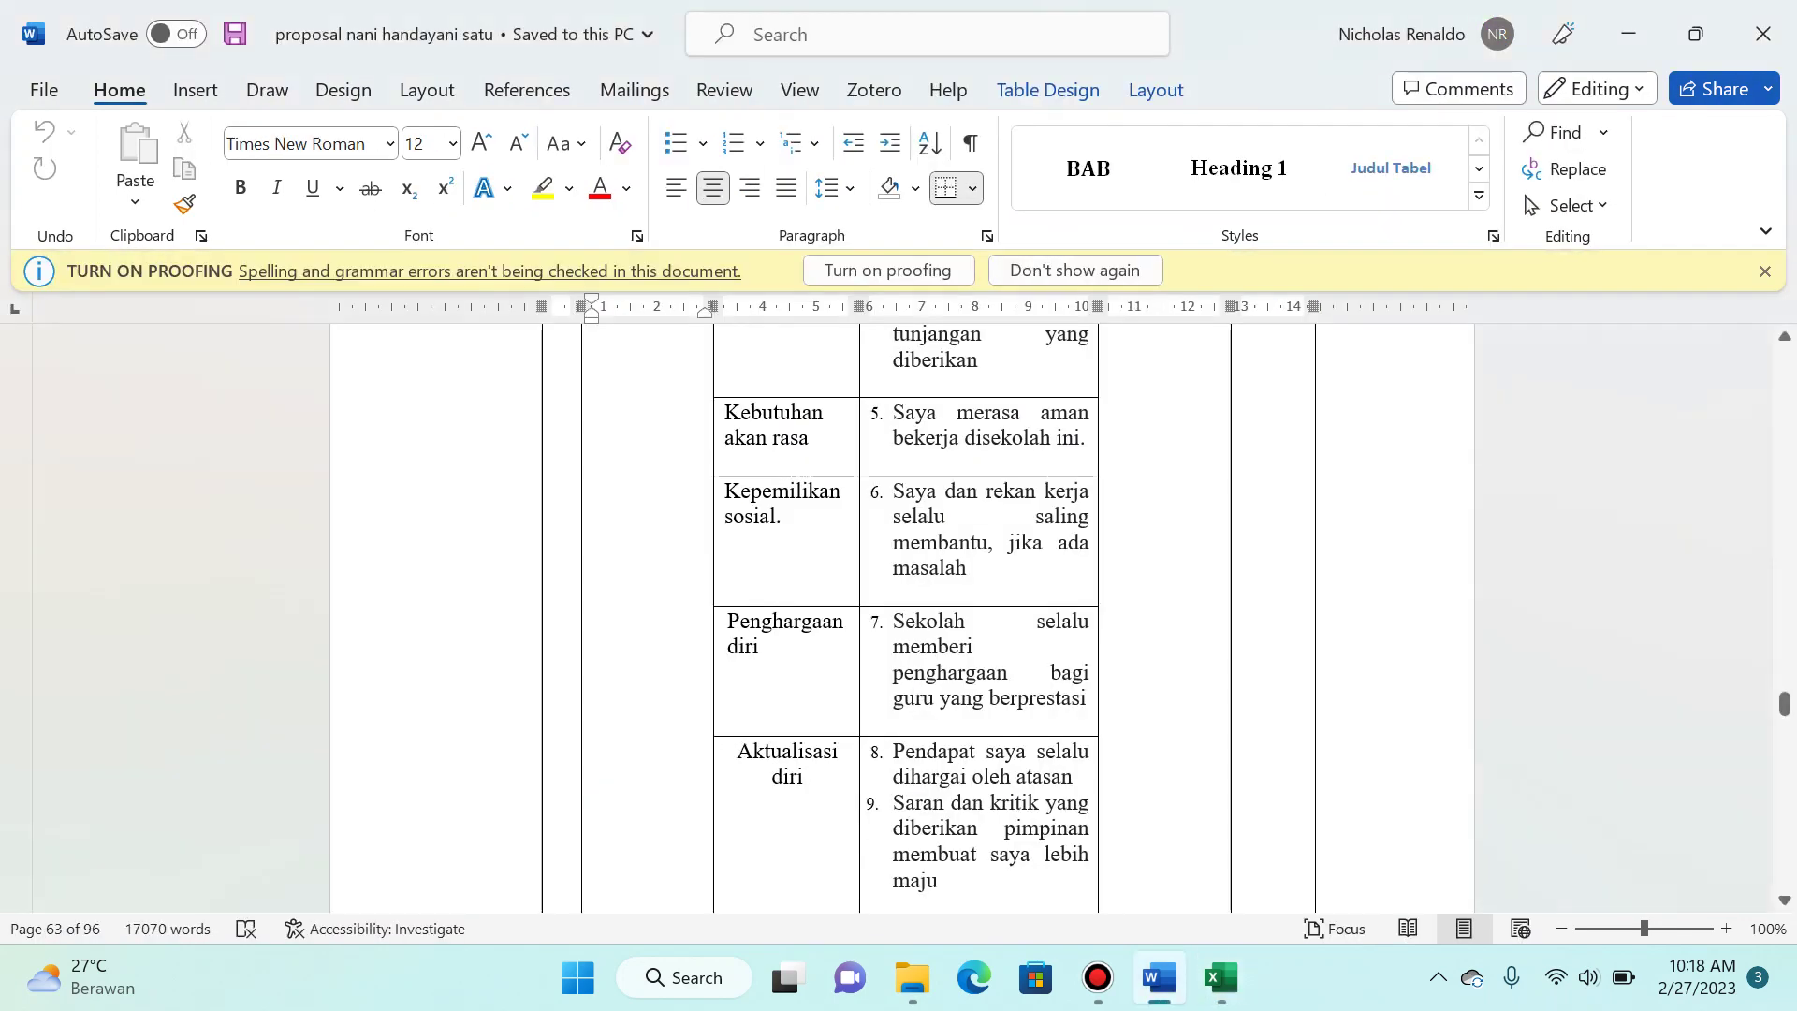
{"action": "key", "text": "alt+Tab"}
{"action": "left_click", "coordinate": [1519, 338]}
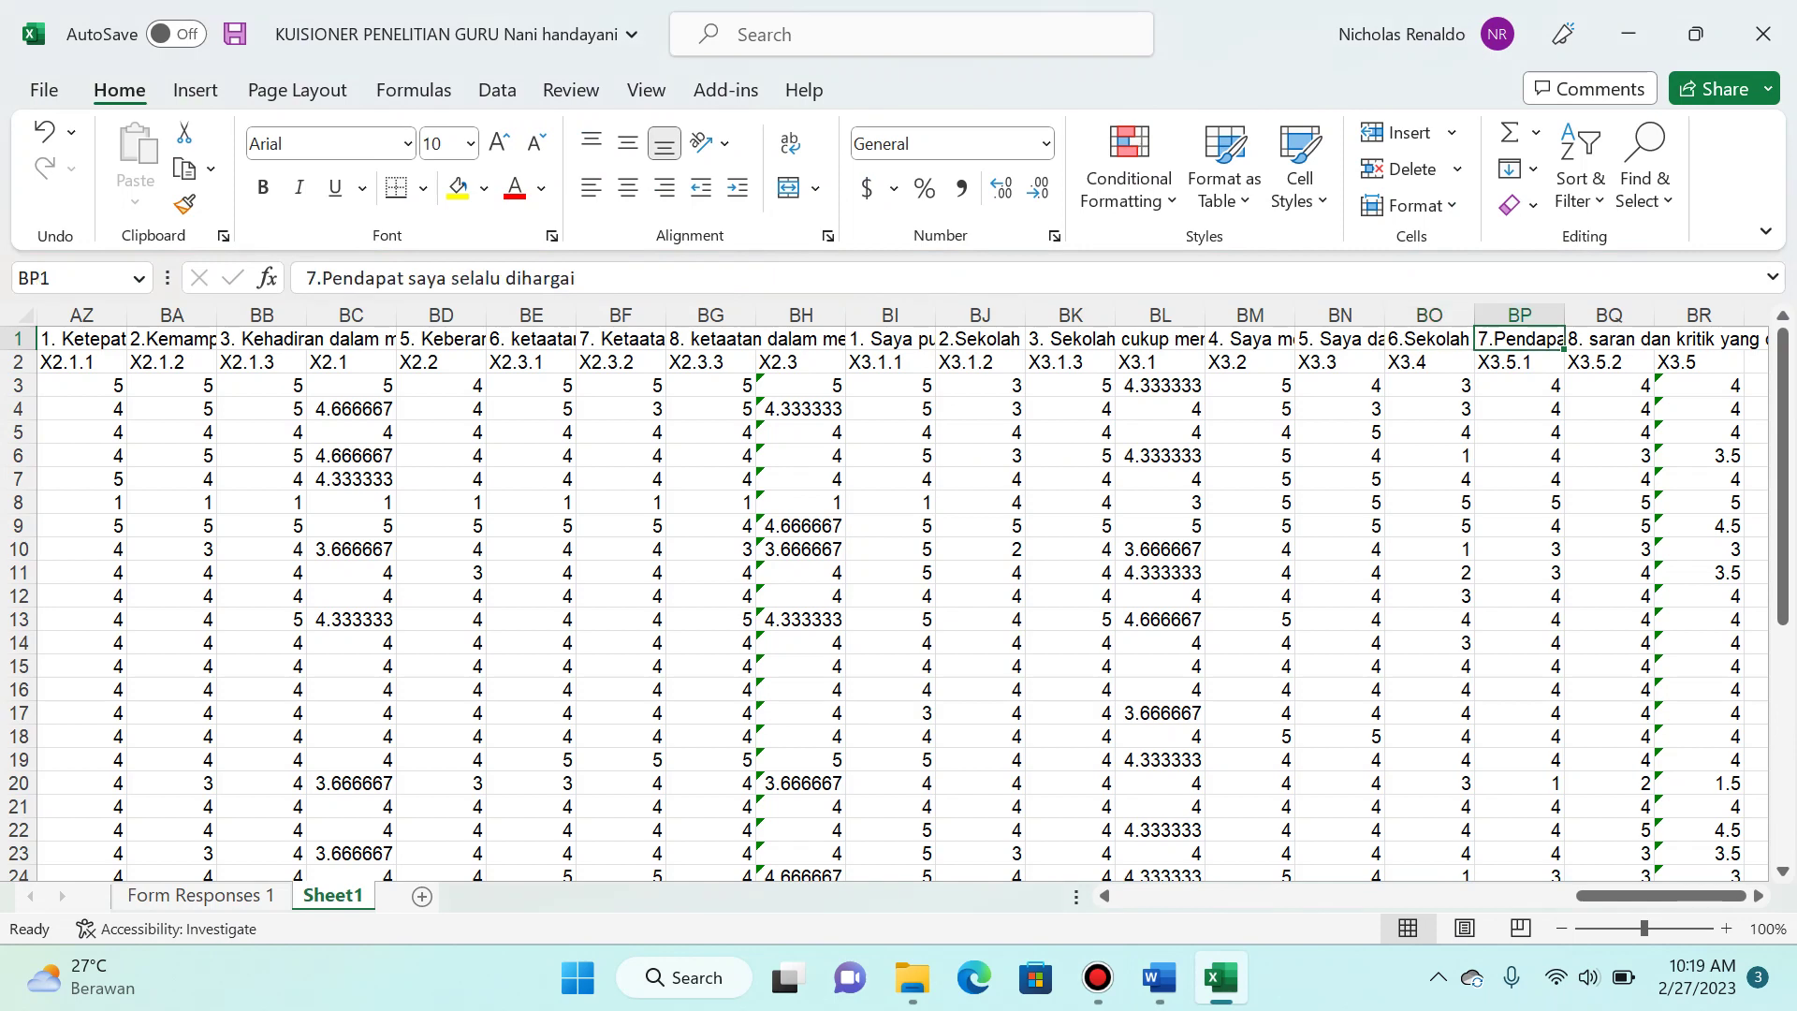
{"action": "key", "text": "Right"}
{"action": "key", "text": "Right"}
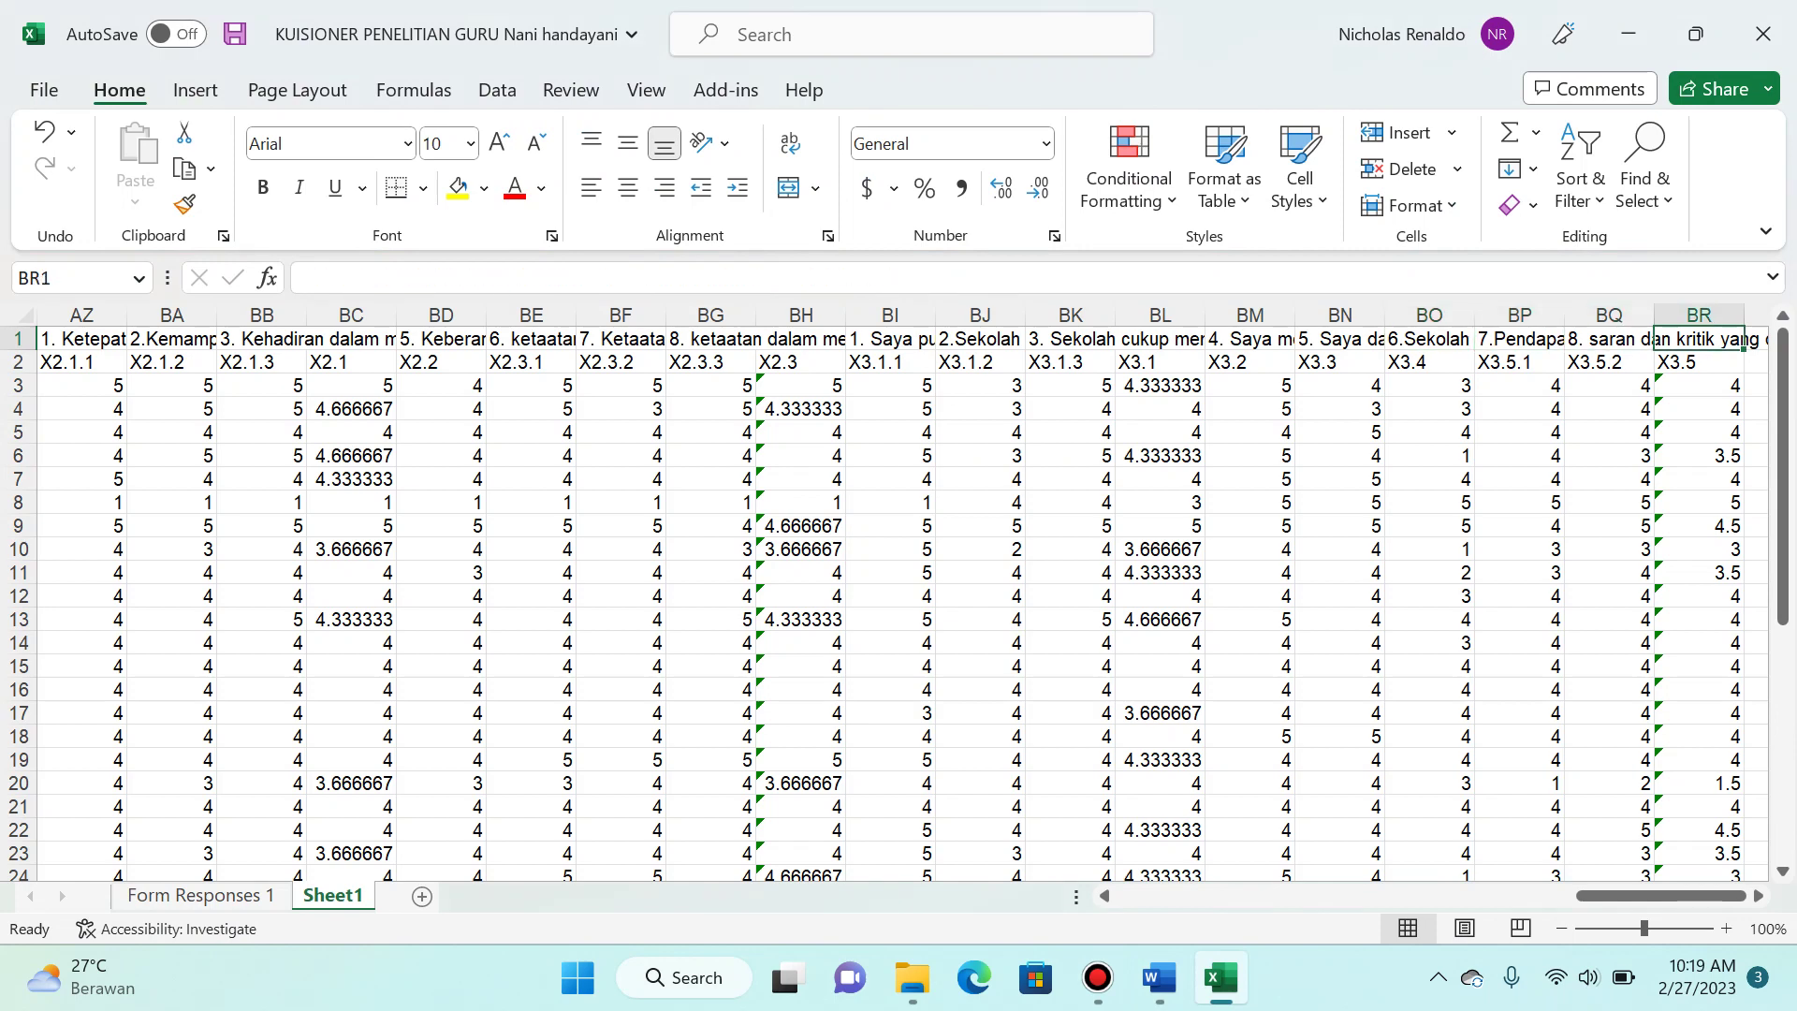
Step: Return to cell A3 of Sheet1 and save the questionnaire workbook
{"action": "key", "text": "Right"}
{"action": "key", "text": "Down"}
{"action": "key", "text": "Down"}
{"action": "key", "text": "Left"}
{"action": "key", "text": "Home"}
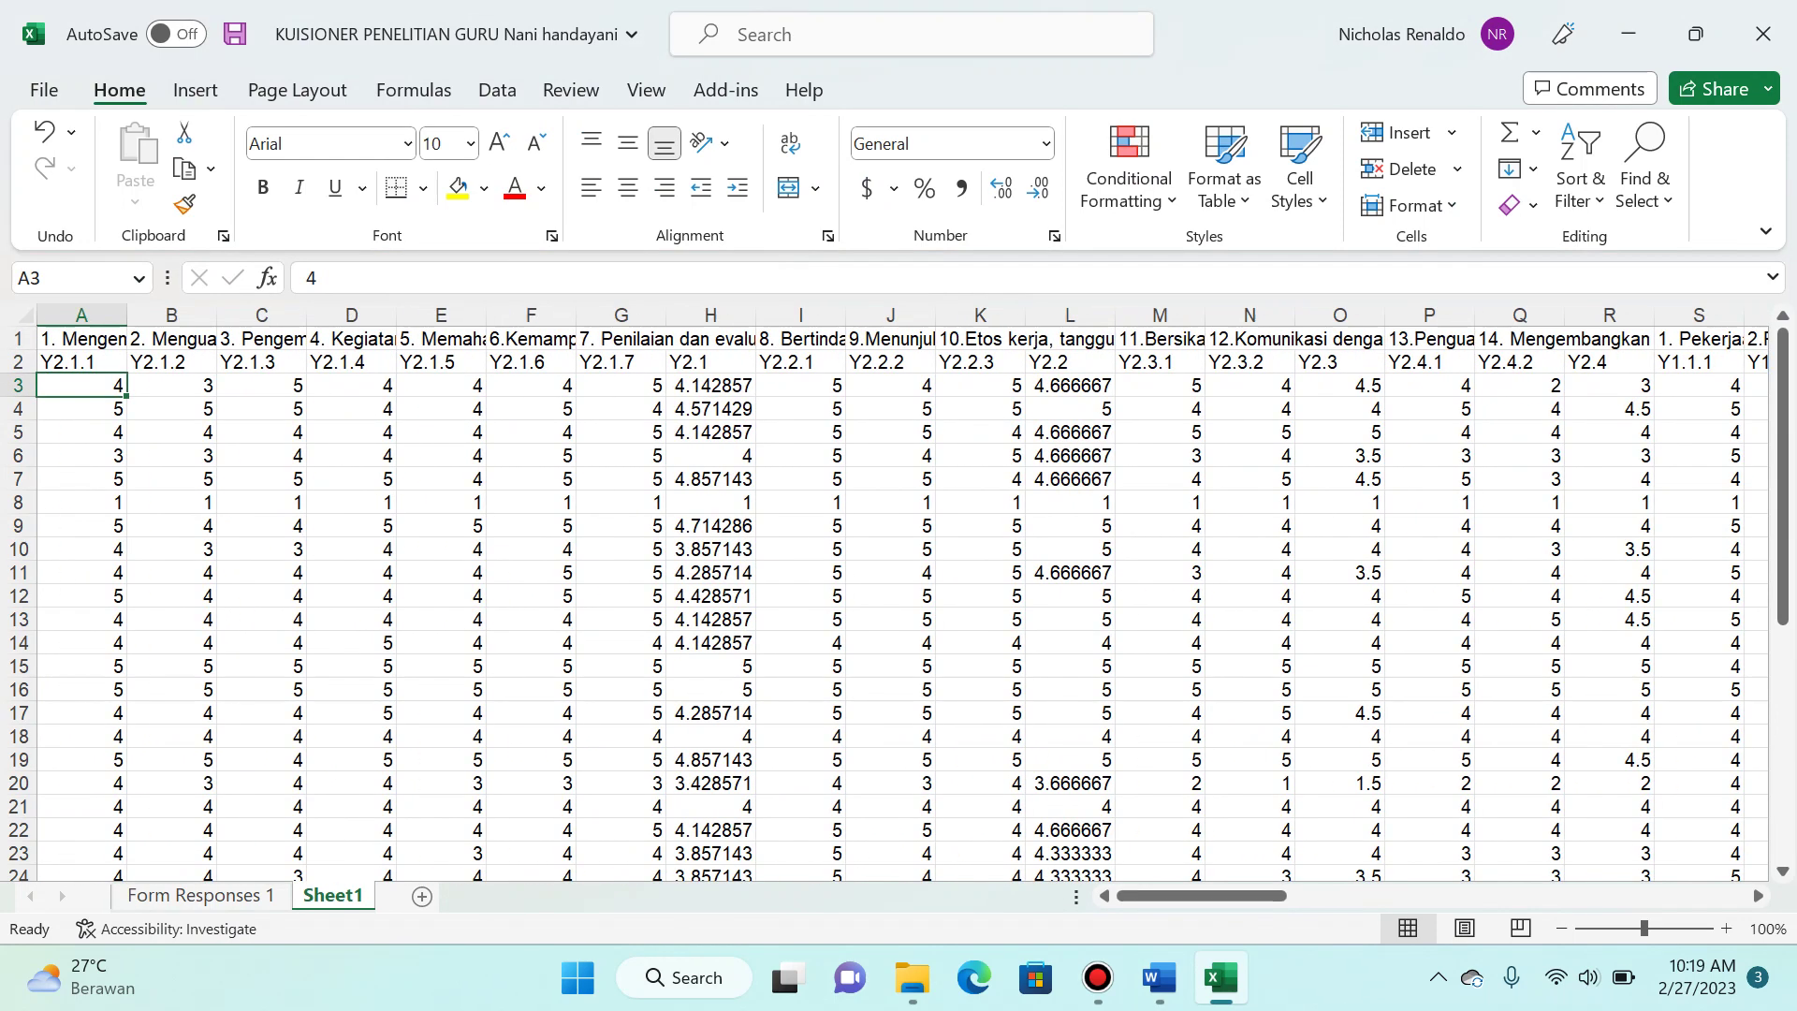
{"action": "key", "text": "ctrl+s"}
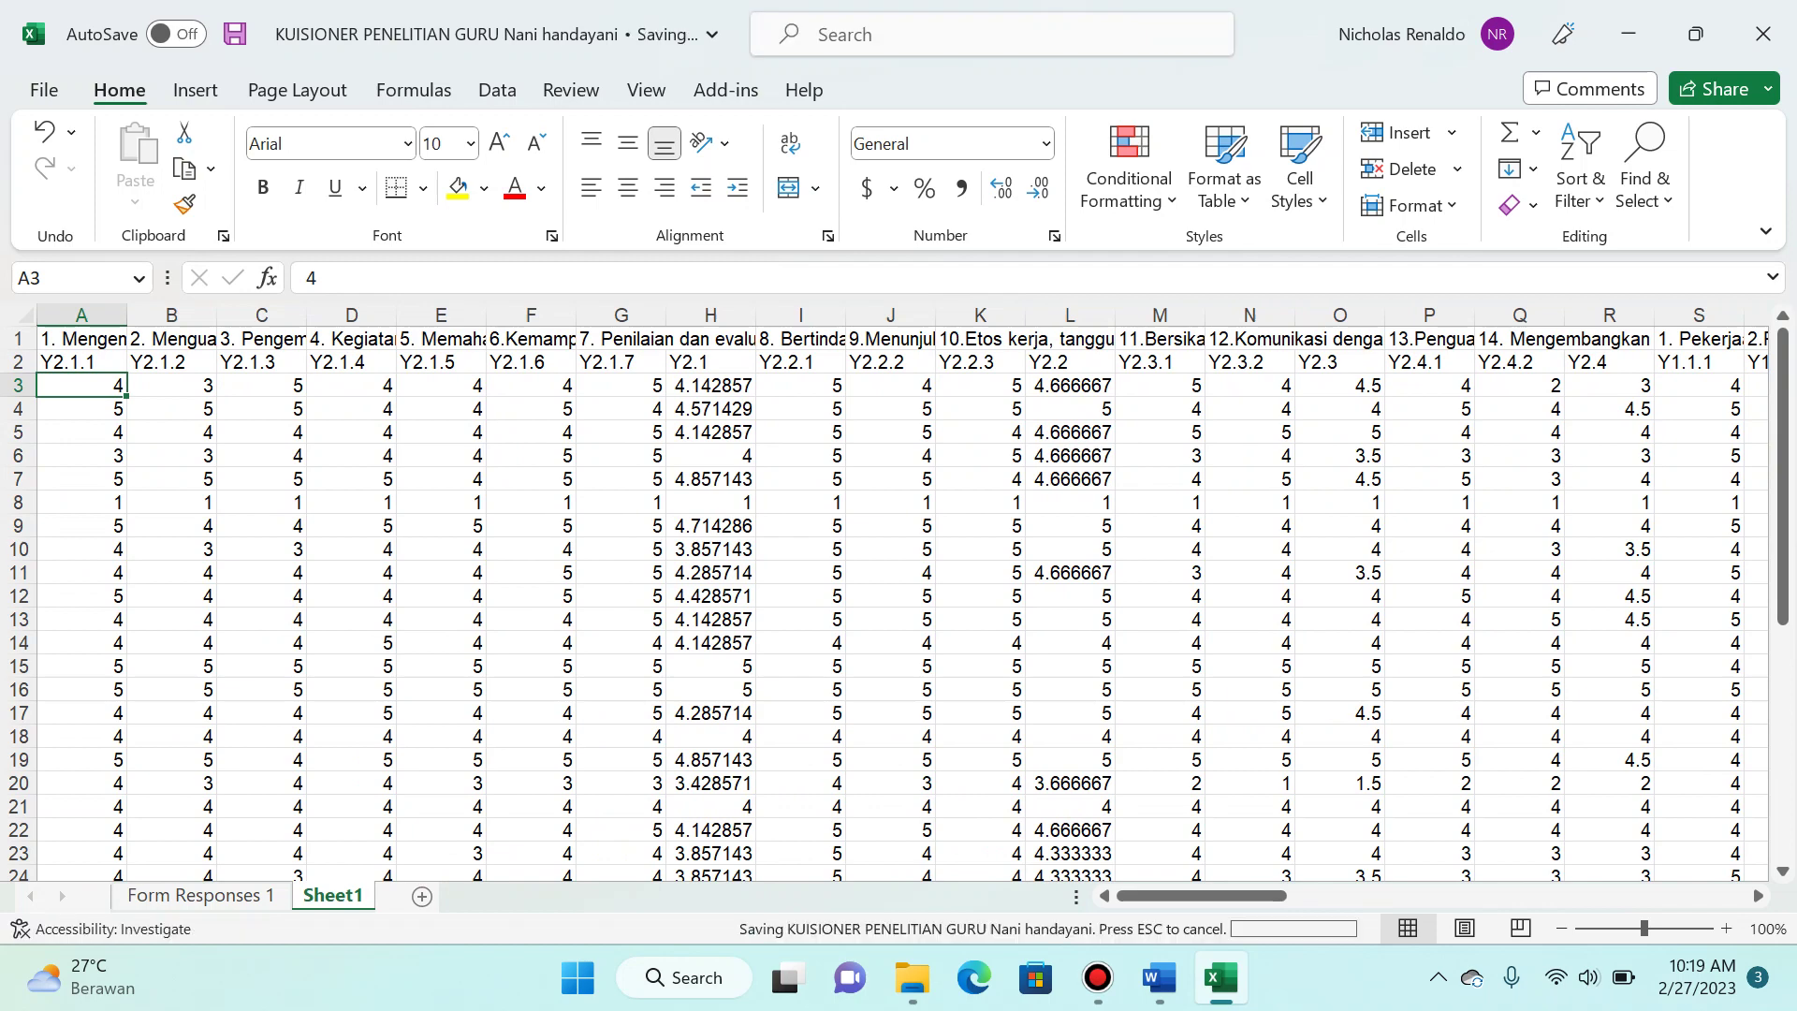
Step: Switch to File Explorer and open the BNSP LSP folder inside Documents
{"action": "key", "text": "alt+Tab"}
{"action": "left_click", "coordinate": [913, 978]}
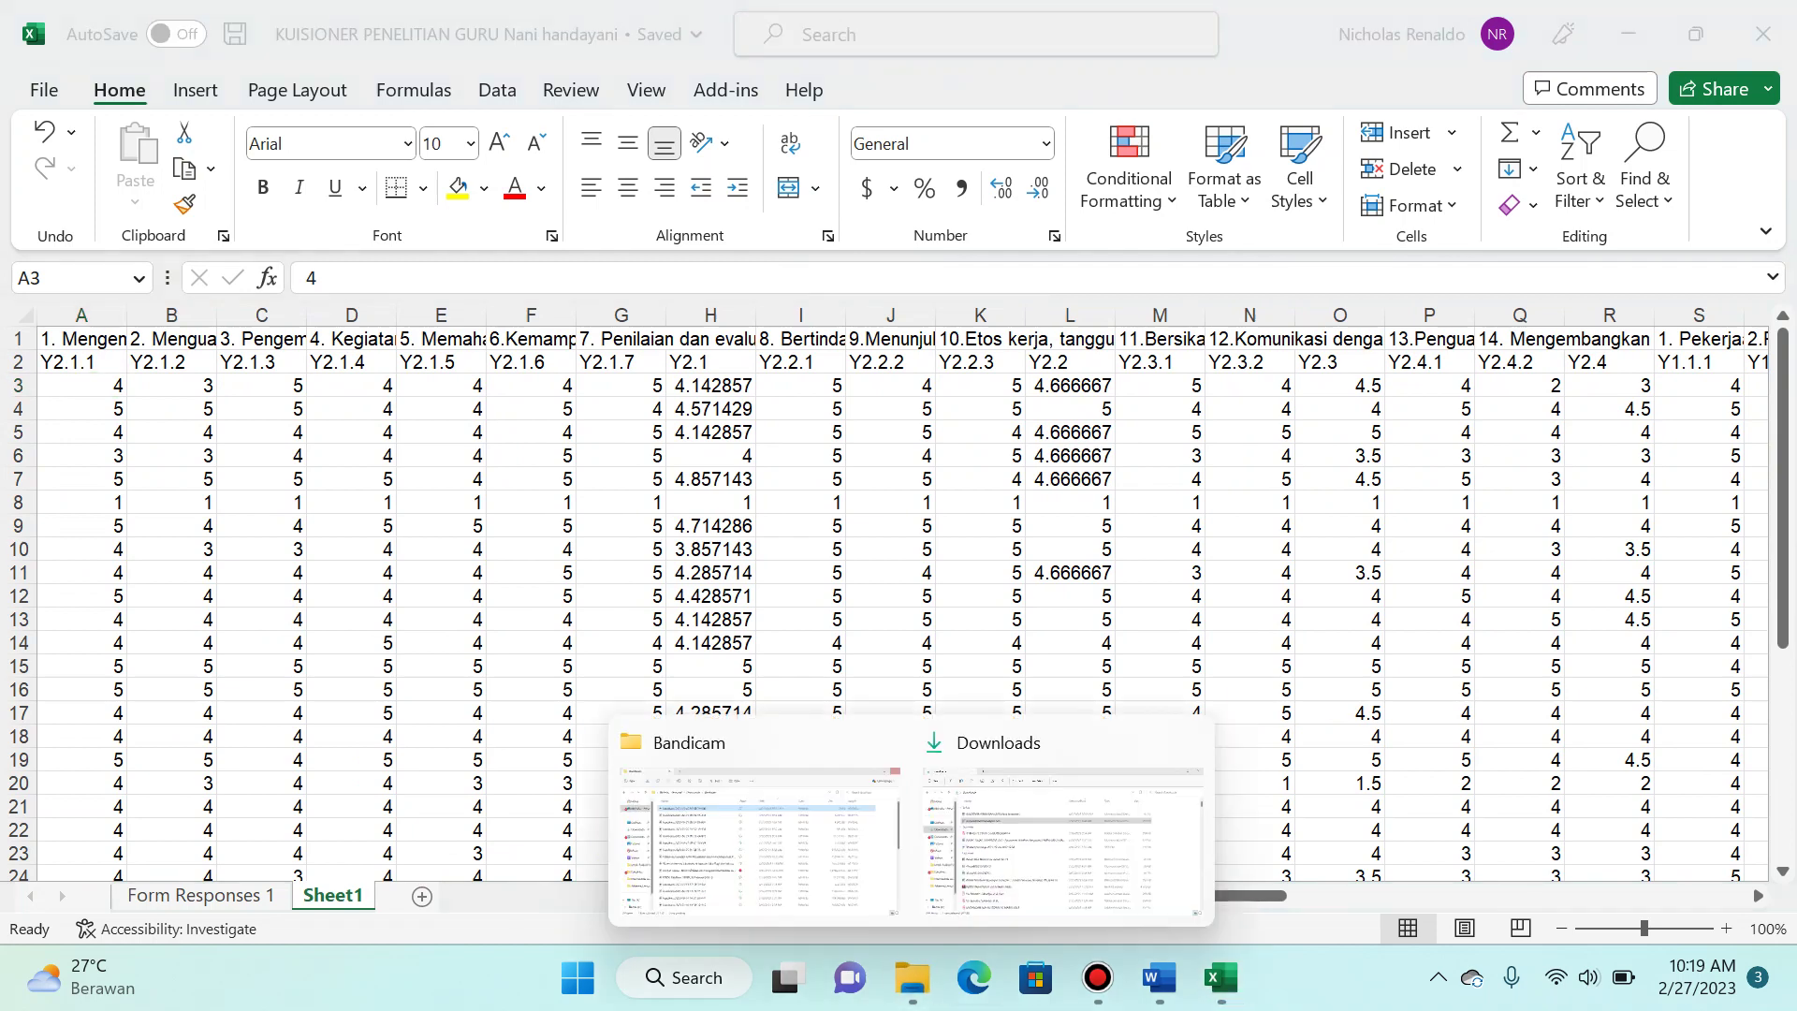
{"action": "left_click", "coordinate": [758, 848]}
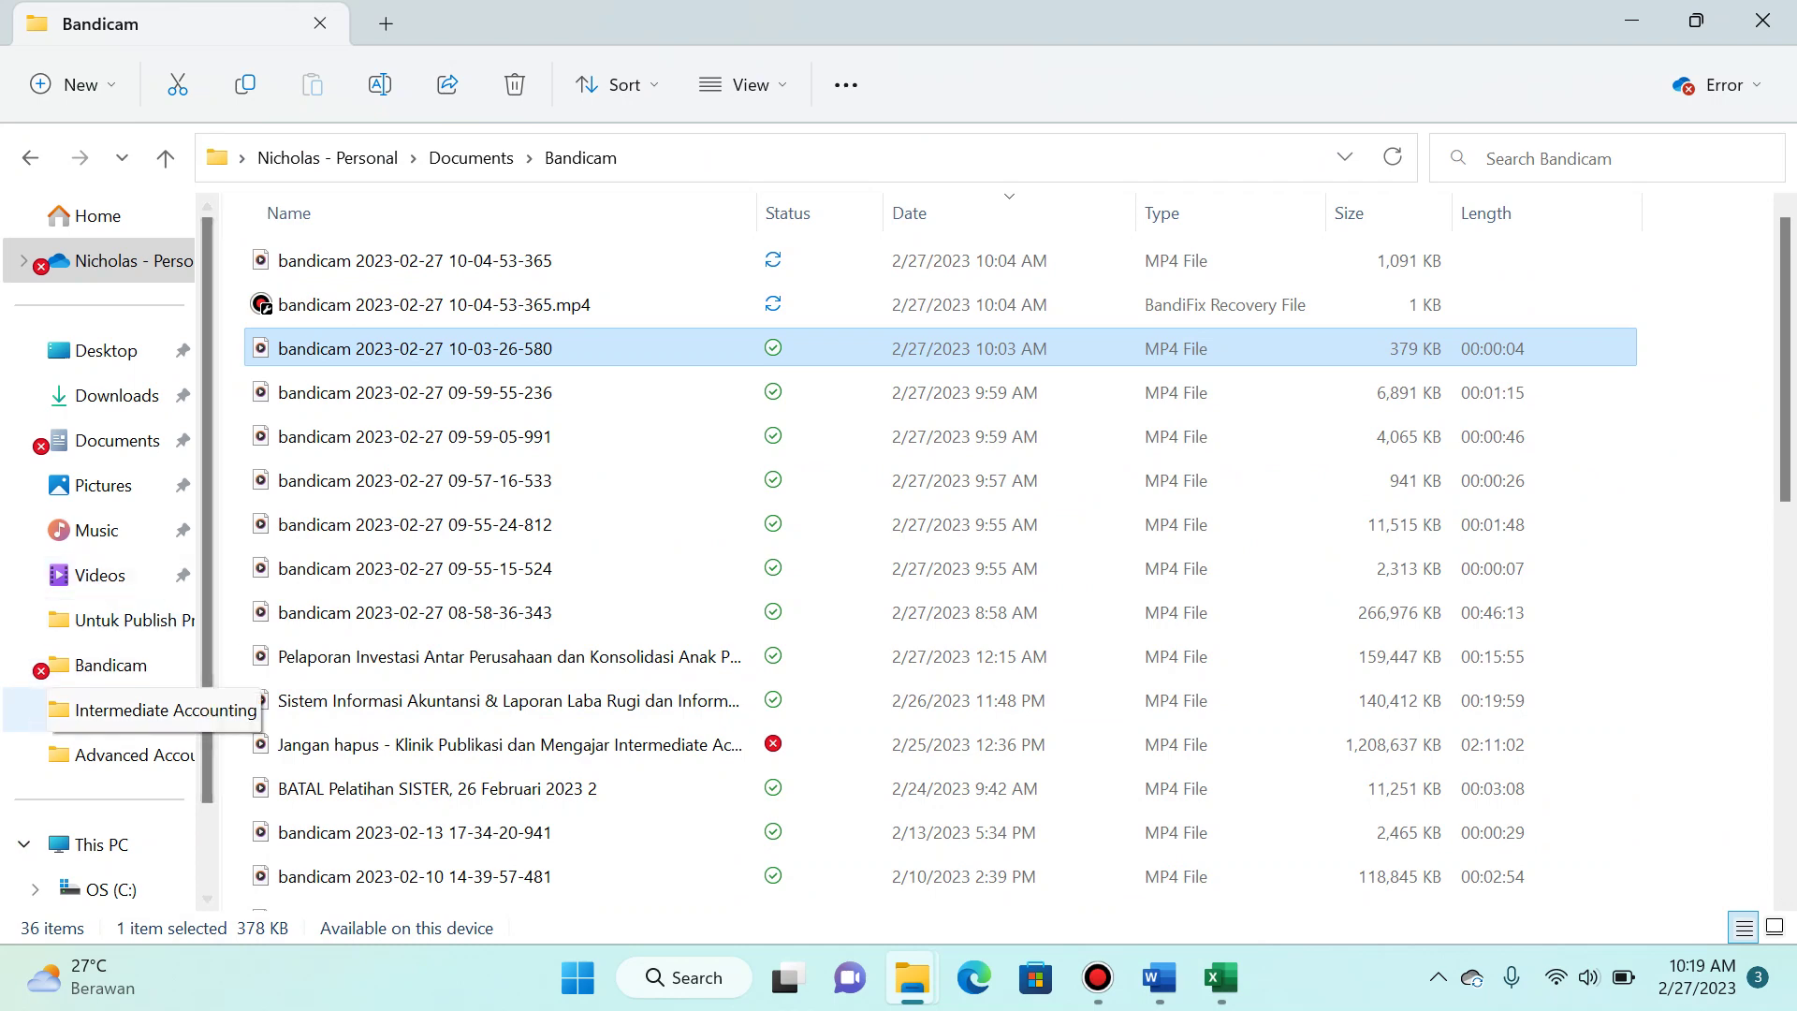
{"action": "left_click", "coordinate": [108, 440]}
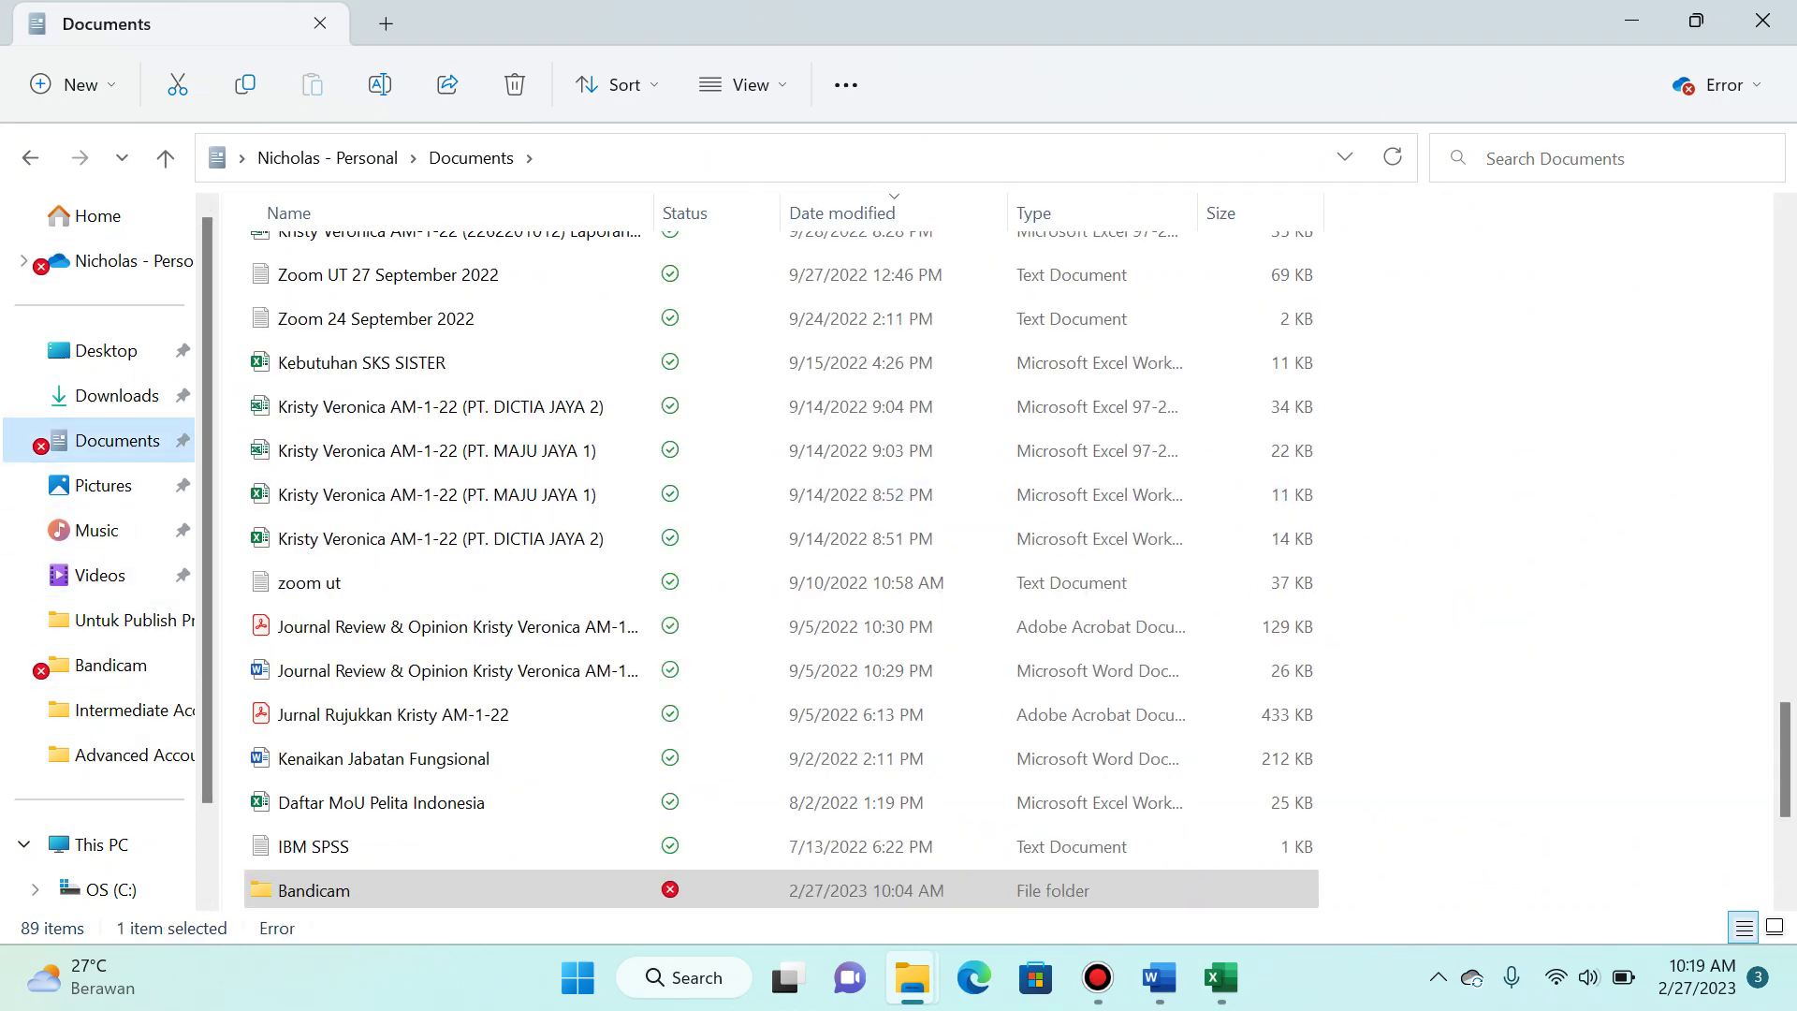
{"action": "key", "text": "End"}
{"action": "key", "text": "Up"}
{"action": "key", "text": "Up"}
{"action": "key", "text": "Up"}
{"action": "key", "text": "Up"}
{"action": "key", "text": "Up"}
{"action": "key", "text": "Up"}
{"action": "key", "text": "Up"}
{"action": "key", "text": "Up"}
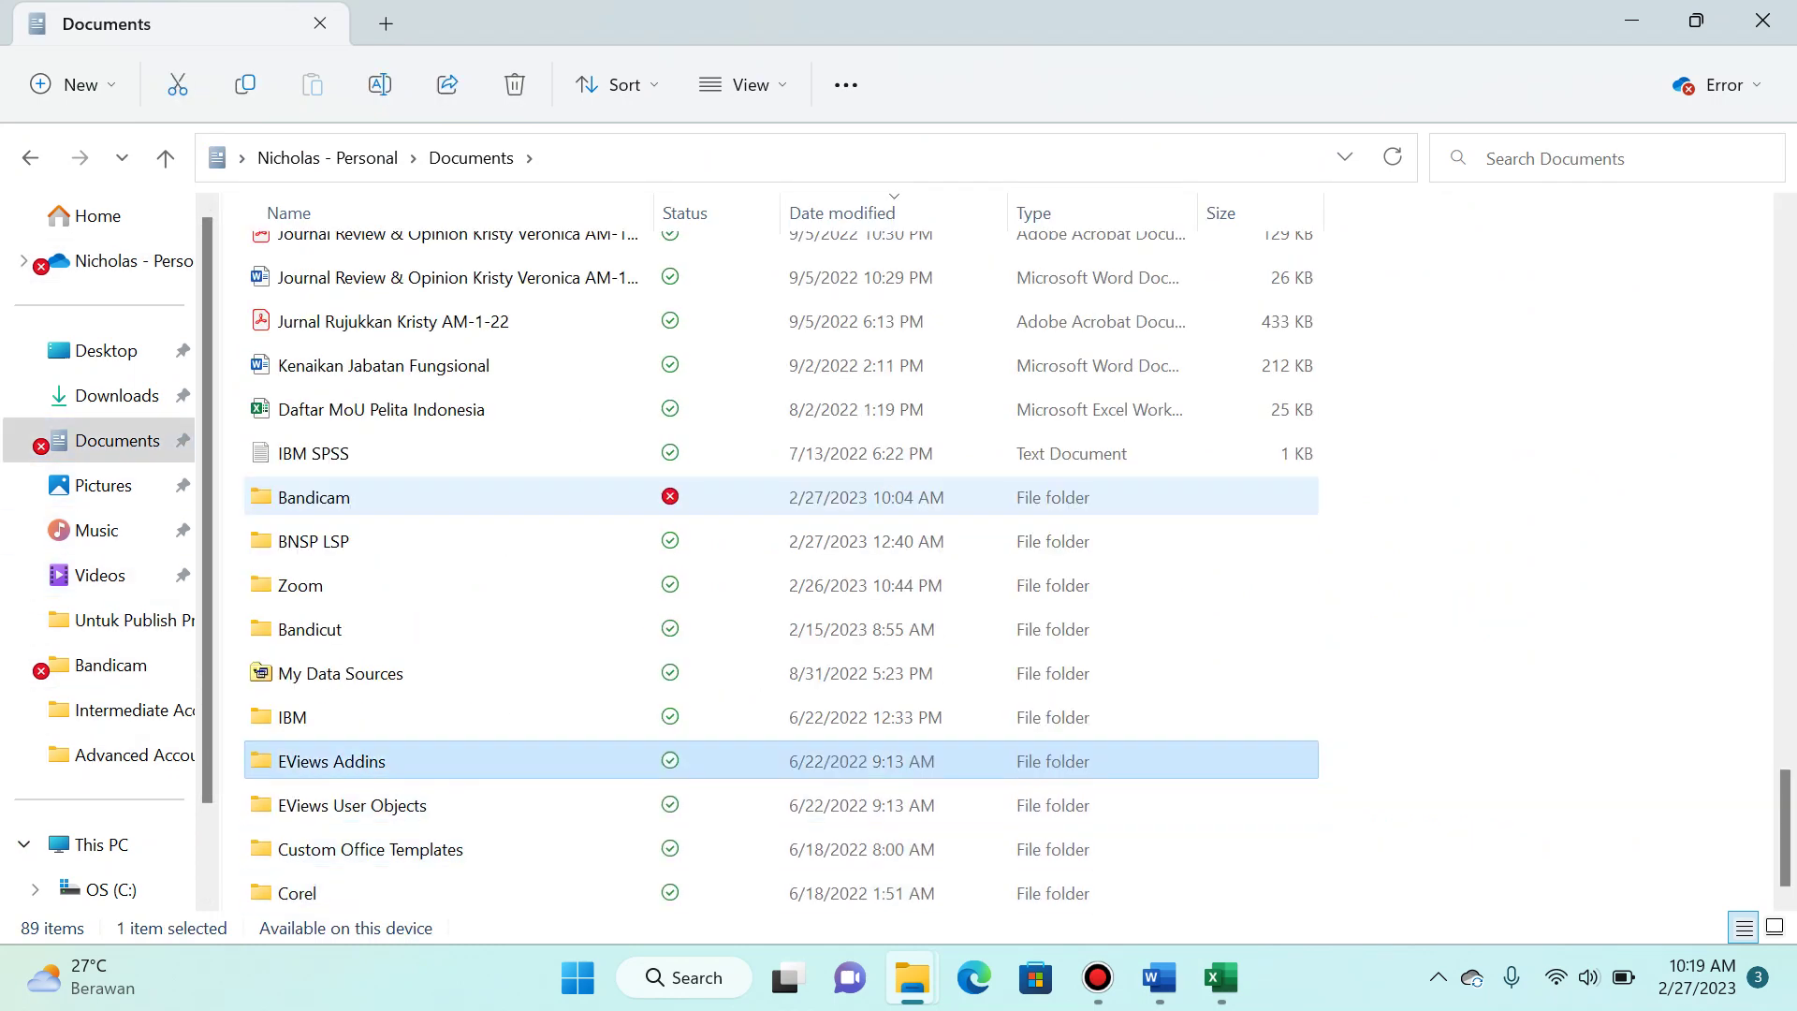
{"action": "key", "text": "Return"}
Step: Open the 01_ASKOM INTERNALISASI presentation from the BNSP LSP folder
{"action": "key", "text": "Down"}
{"action": "key", "text": "Down"}
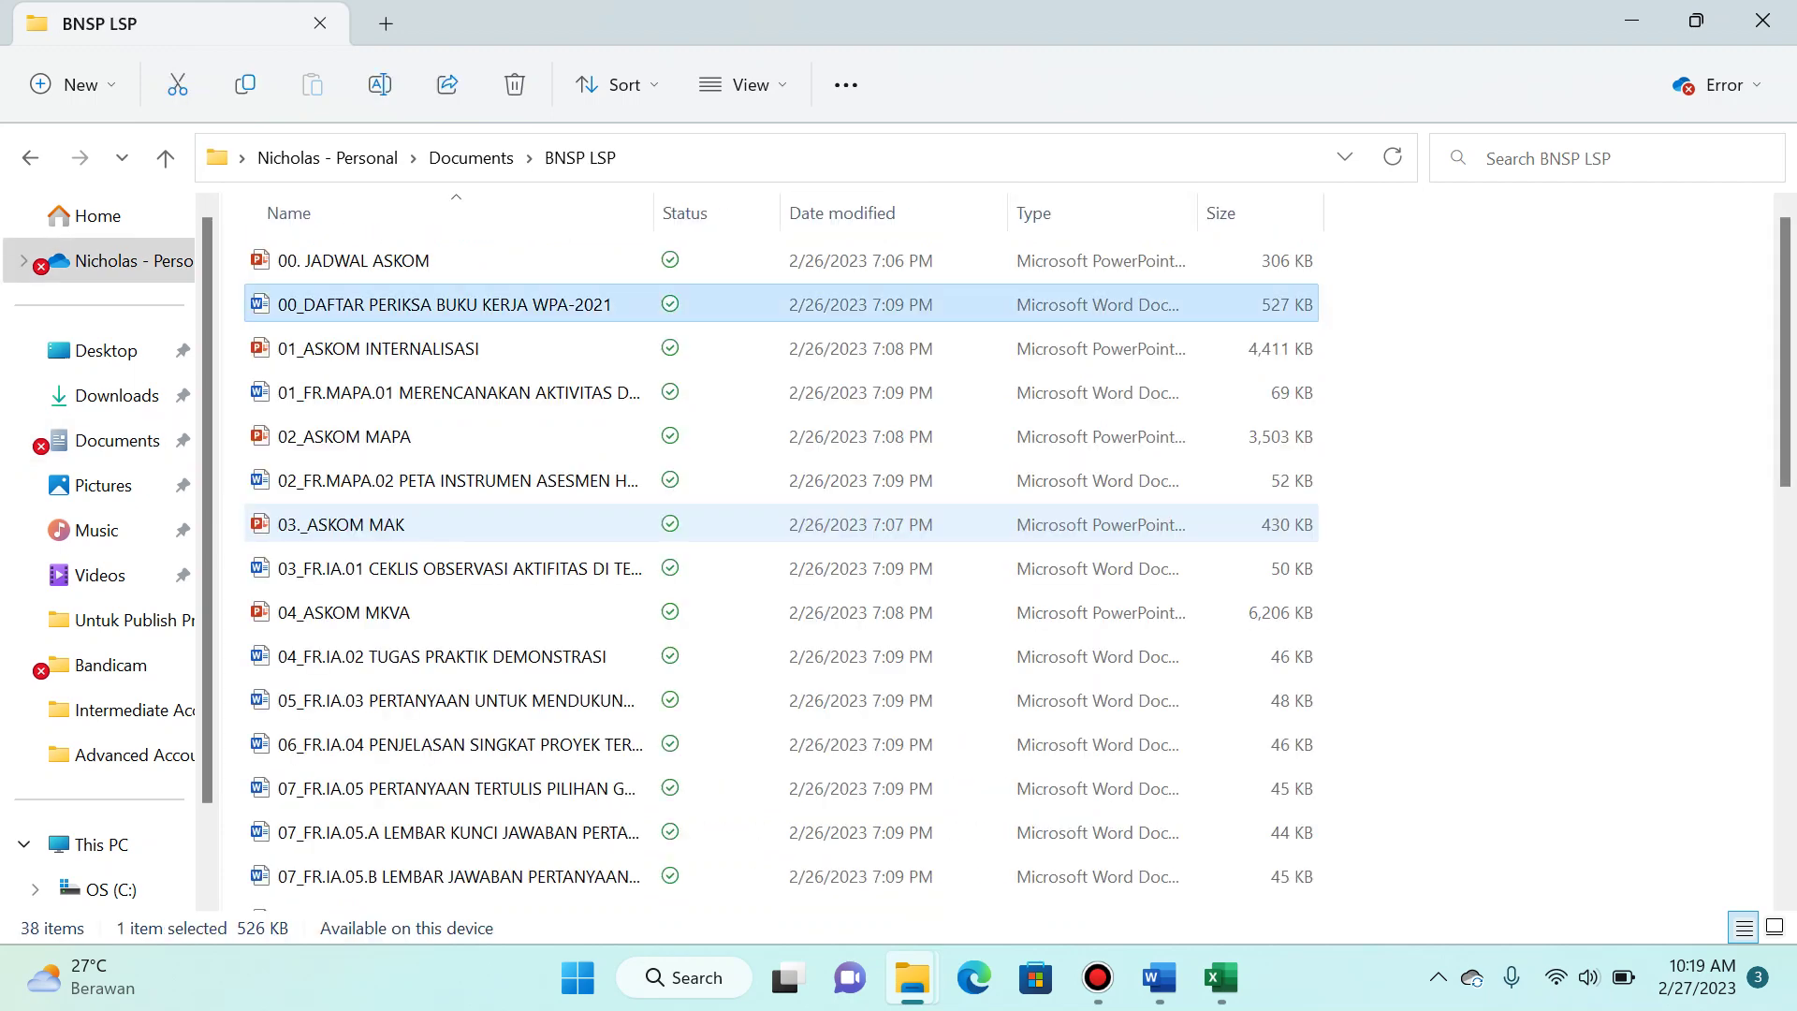
{"action": "key", "text": "Down"}
{"action": "key", "text": "Down"}
{"action": "key", "text": "Up"}
{"action": "key", "text": "Up"}
{"action": "key", "text": "Up"}
{"action": "key", "text": "Down"}
{"action": "key", "text": "Down"}
{"action": "key", "text": "Return"}
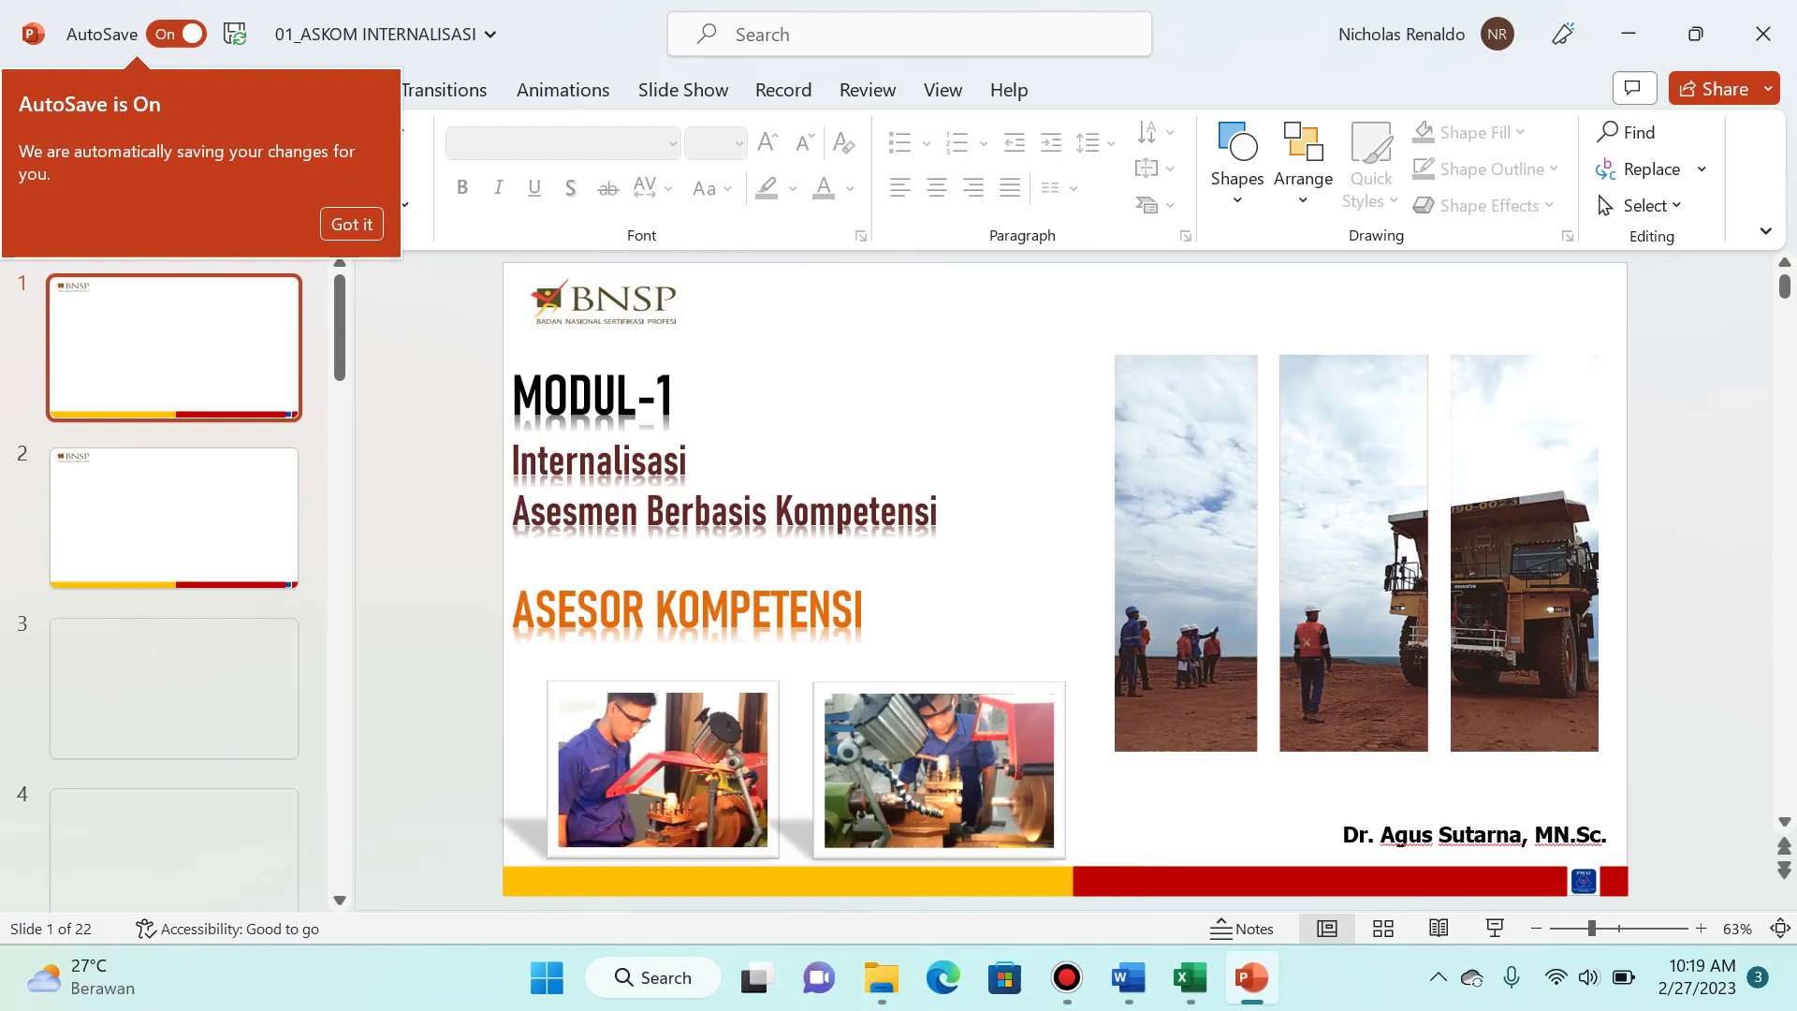
Step: Display the list of available Wi-Fi networks in the Windows quick settings
{"action": "key", "text": "super+a"}
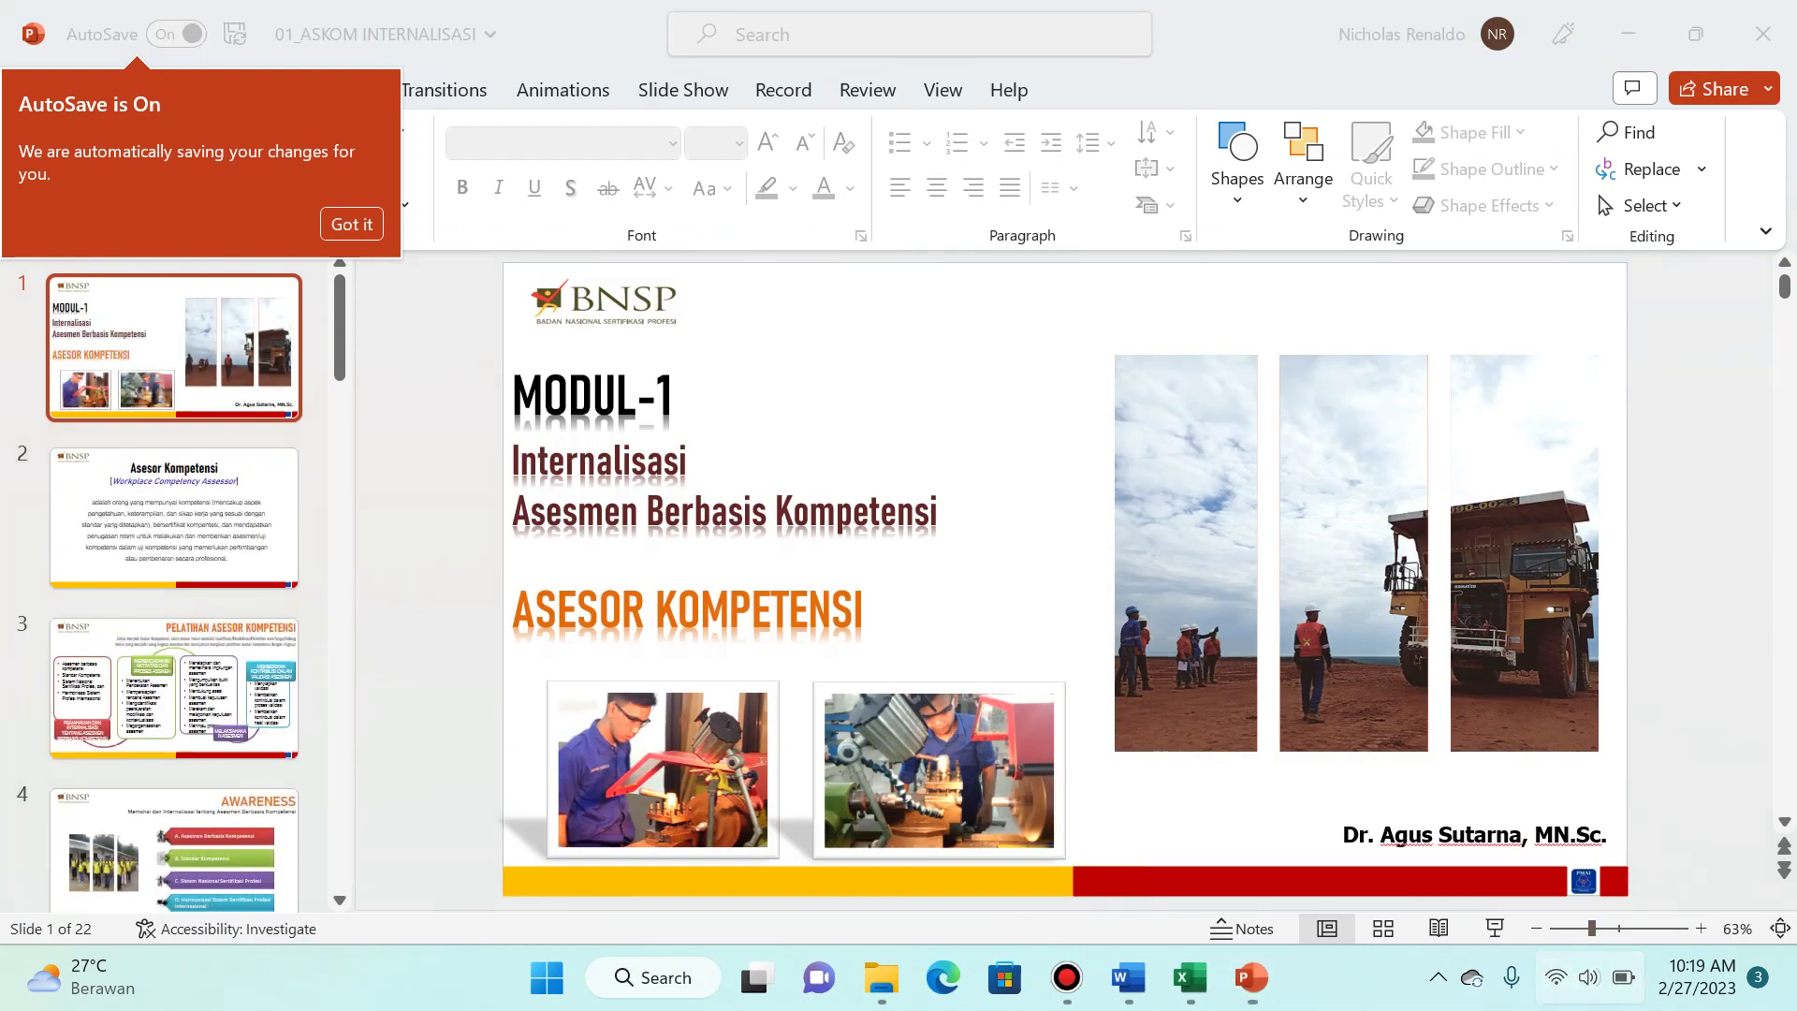
{"action": "key", "text": "Right"}
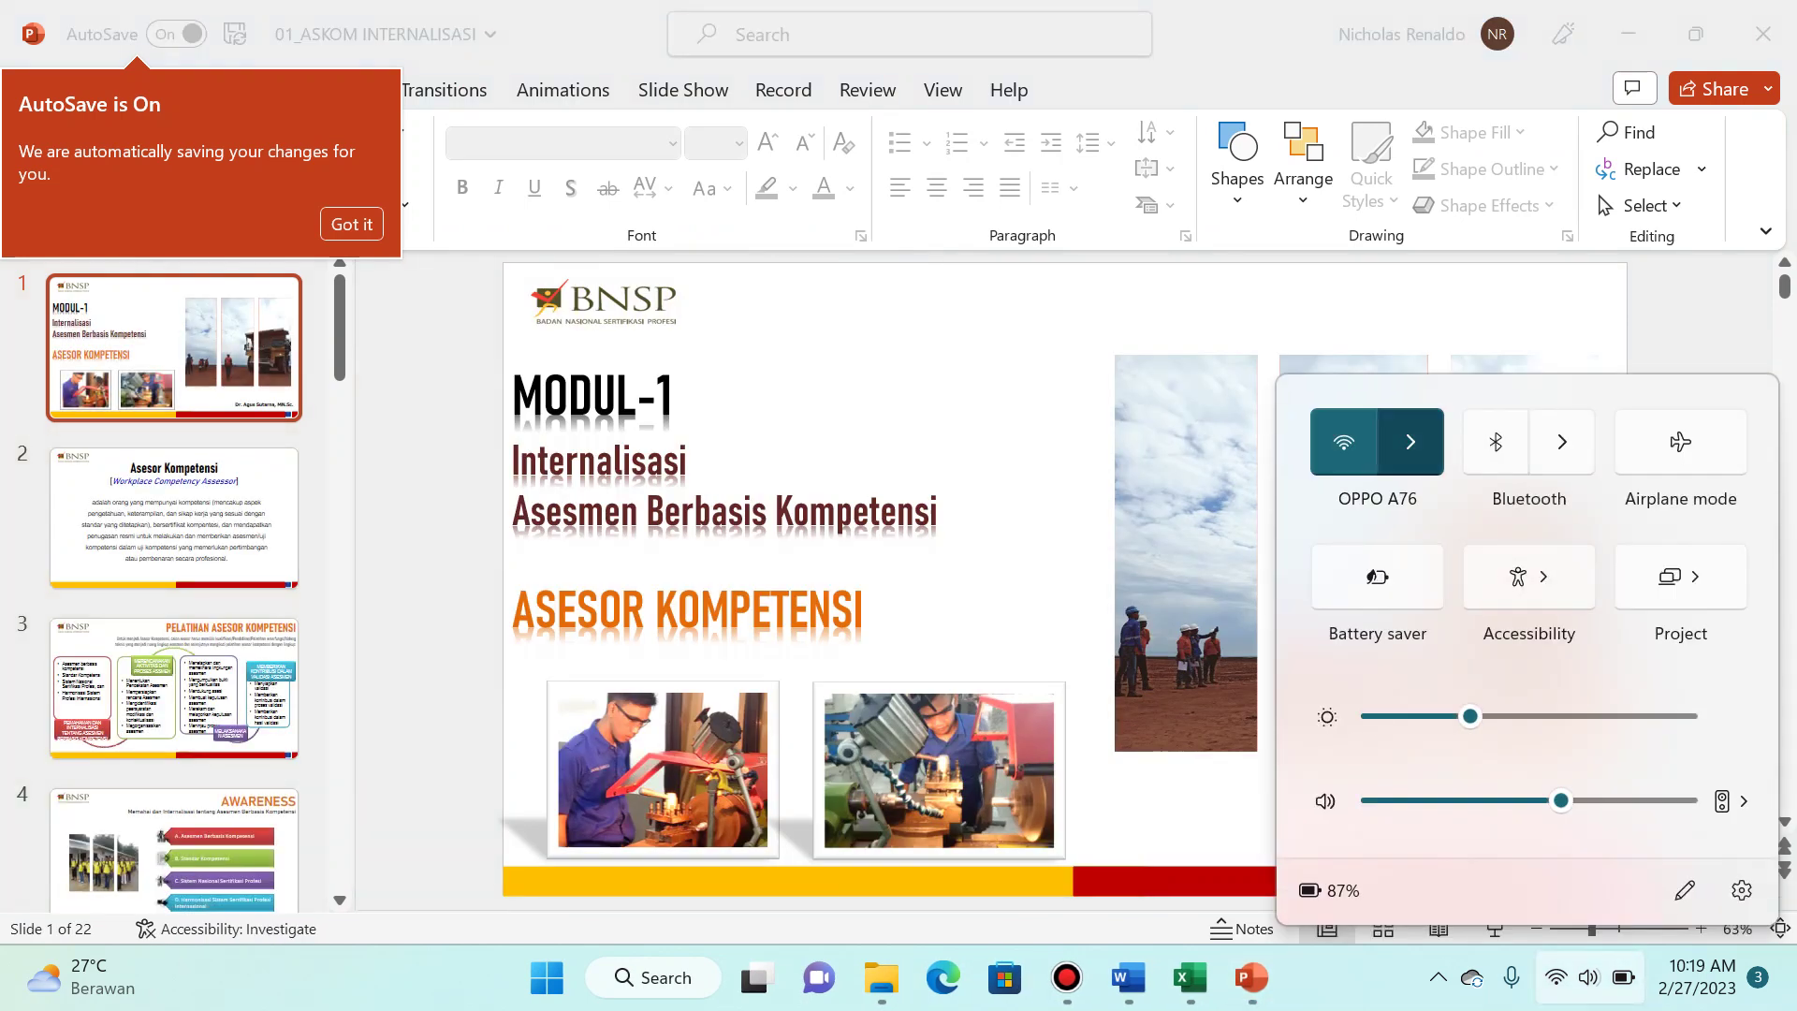
{"action": "key", "text": "Return"}
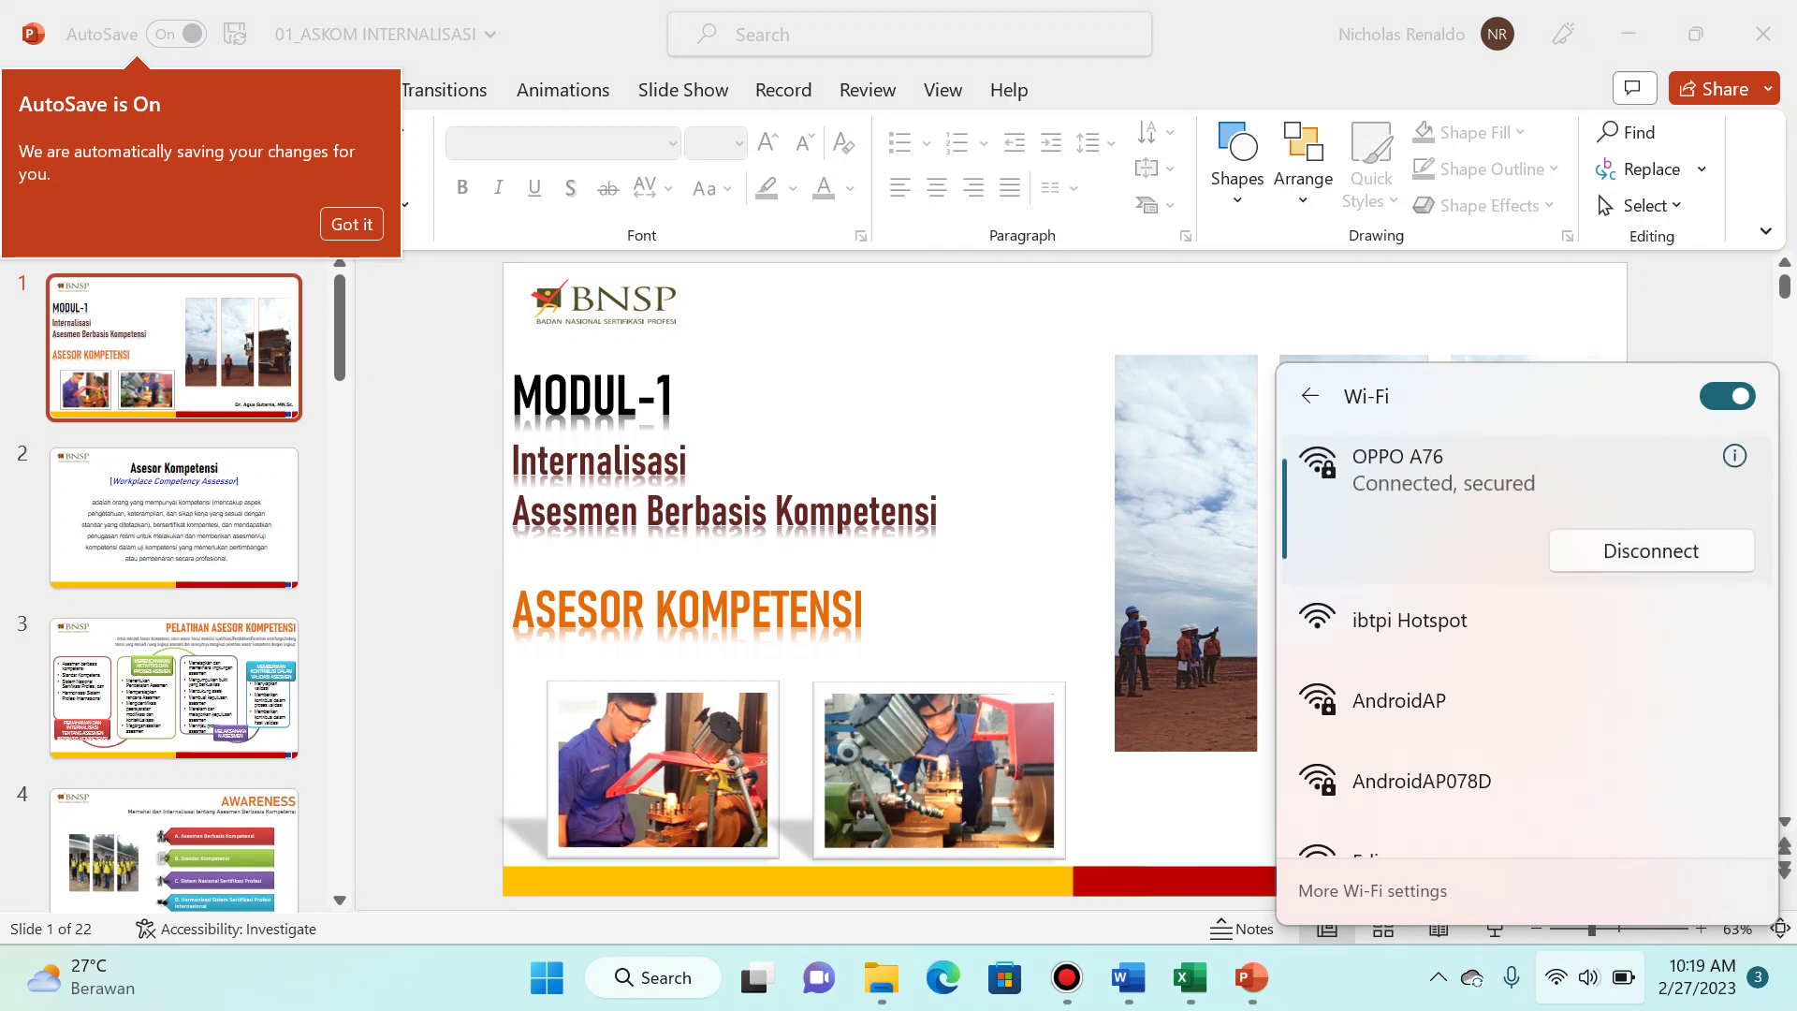
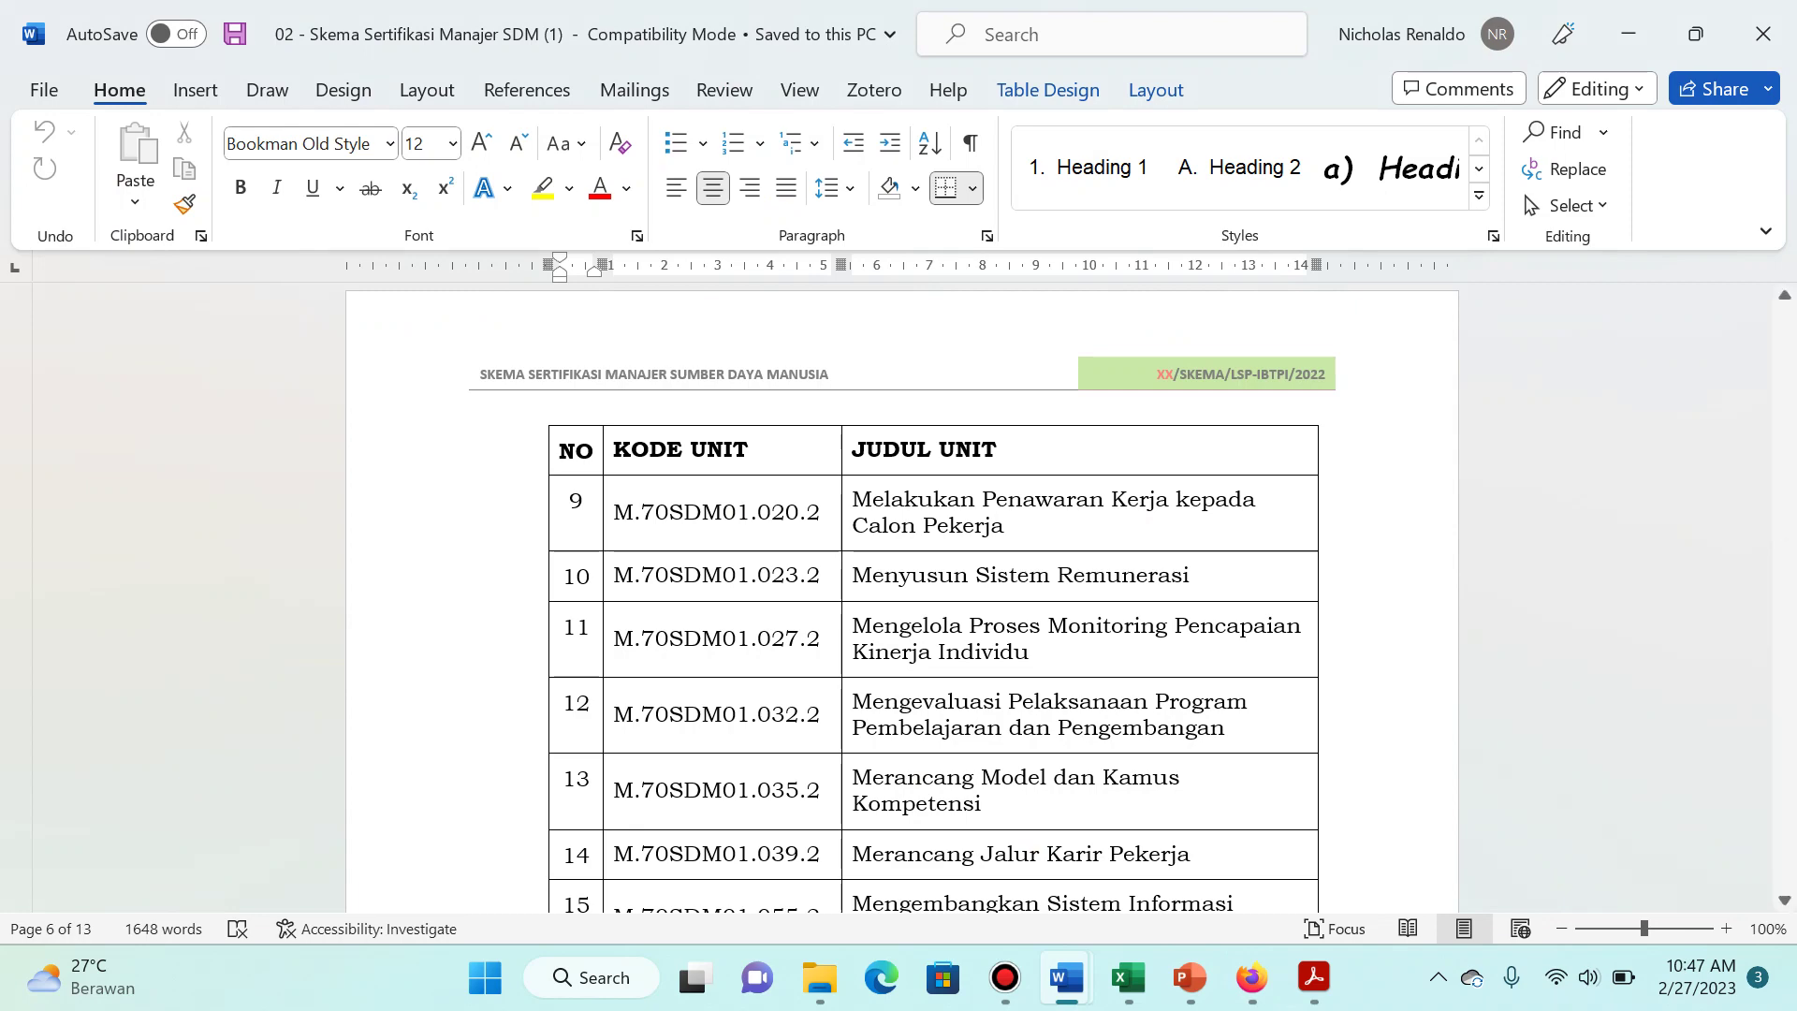
Step: Compare the unit table in the Word Manajer SDM scheme with the Analisa UK 13, UK 14 and UK 6 presentations in Firefox
{"action": "scroll", "coordinate": [573, 533], "scroll_direction": "up", "scroll_amount": 5}
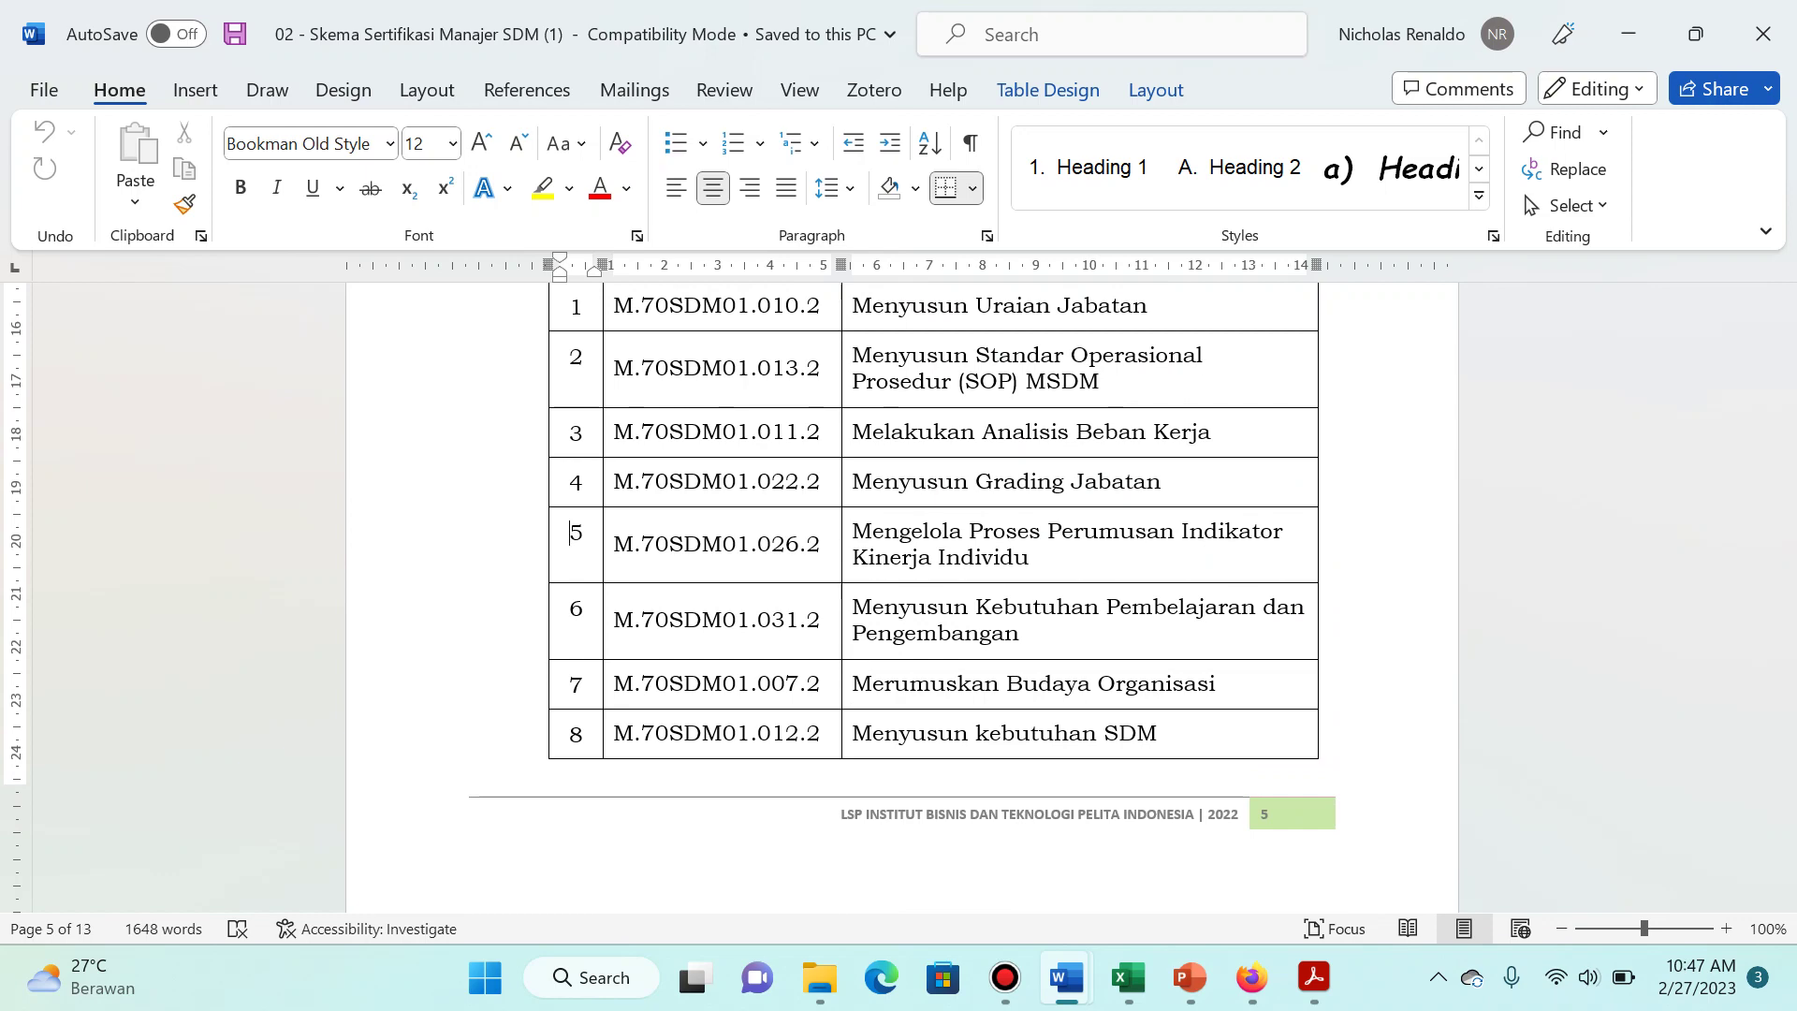
{"action": "key", "text": "alt+Tab"}
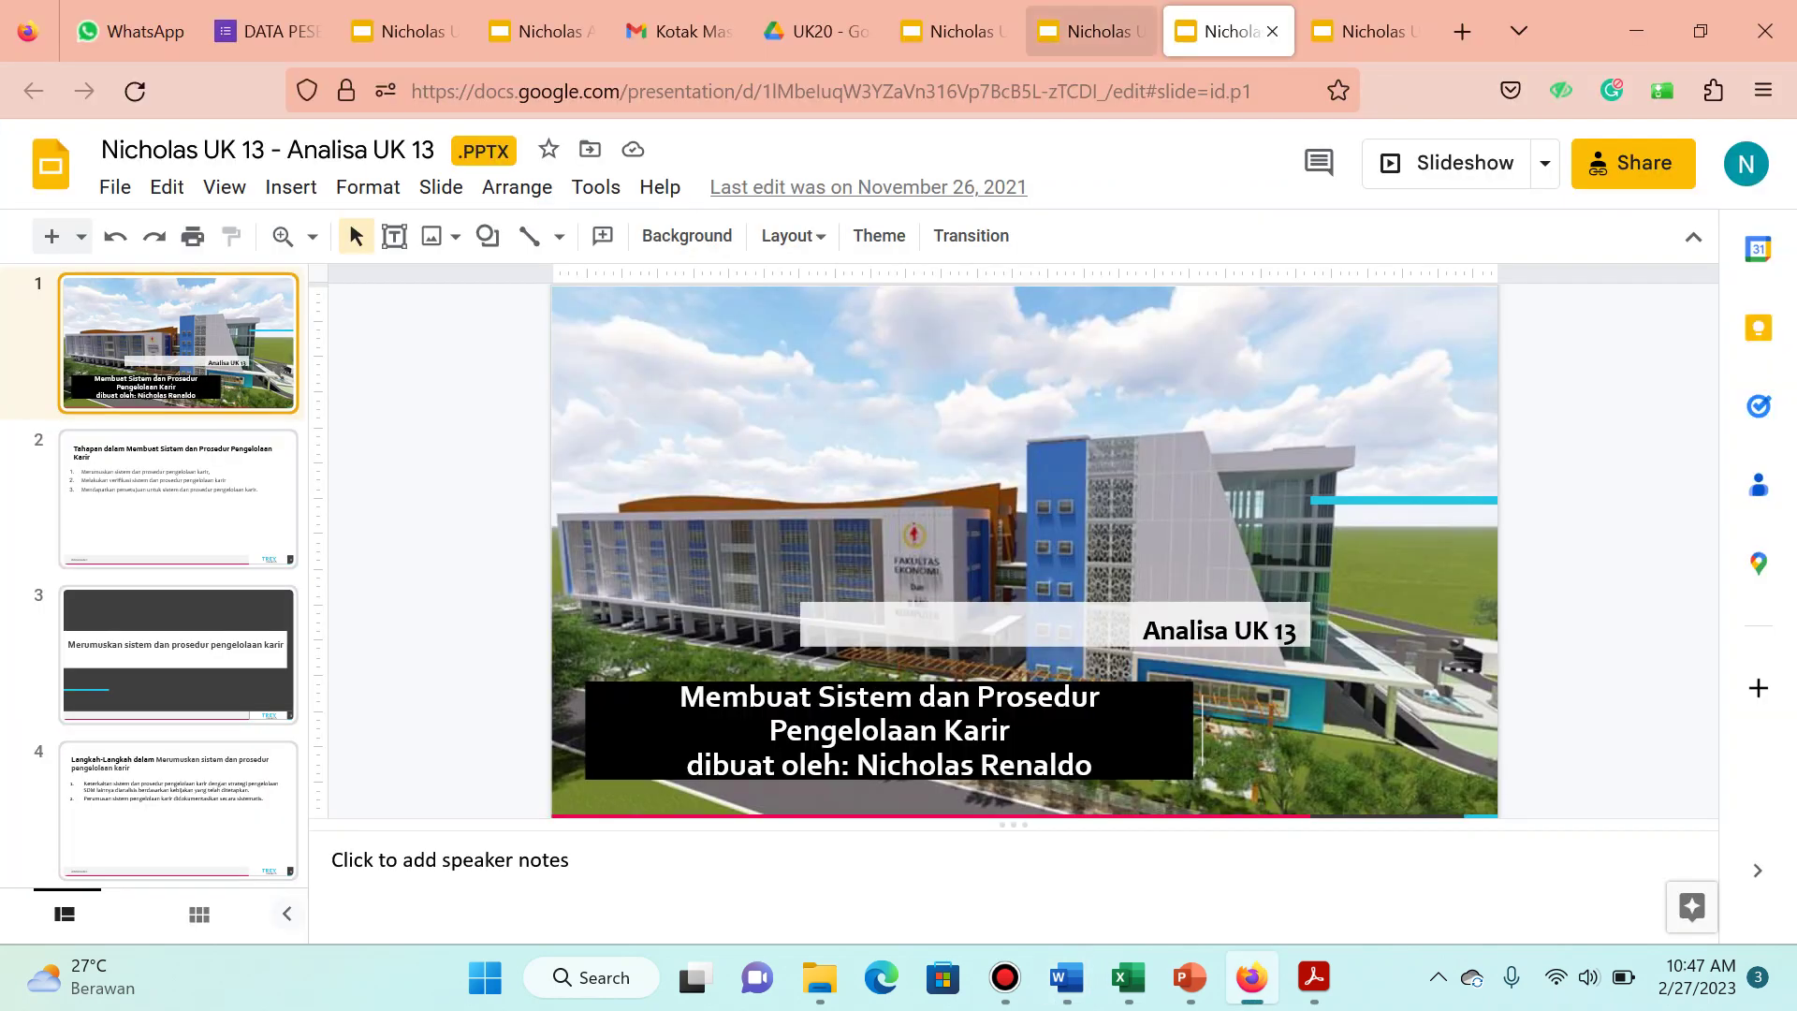
{"action": "key", "text": "ctrl+Page_Up"}
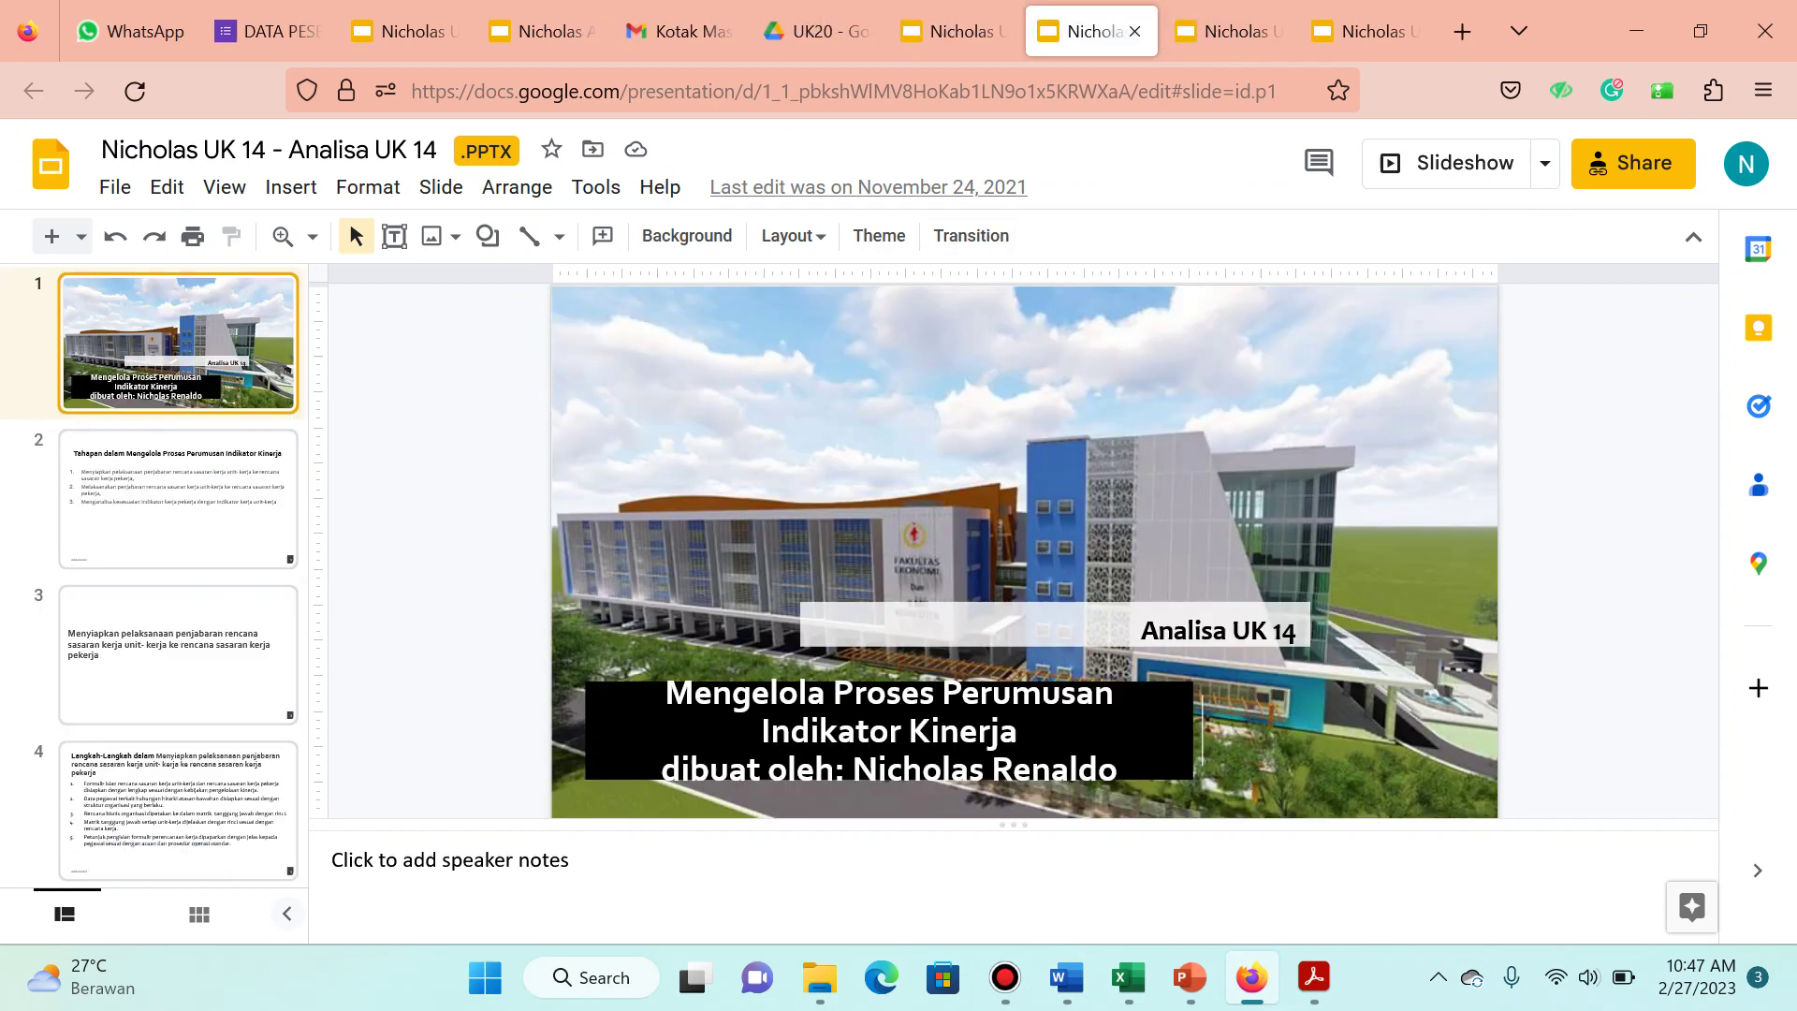
{"action": "key", "text": "alt+Tab"}
{"action": "scroll", "coordinate": [902, 600], "scroll_direction": "down", "scroll_amount": 10}
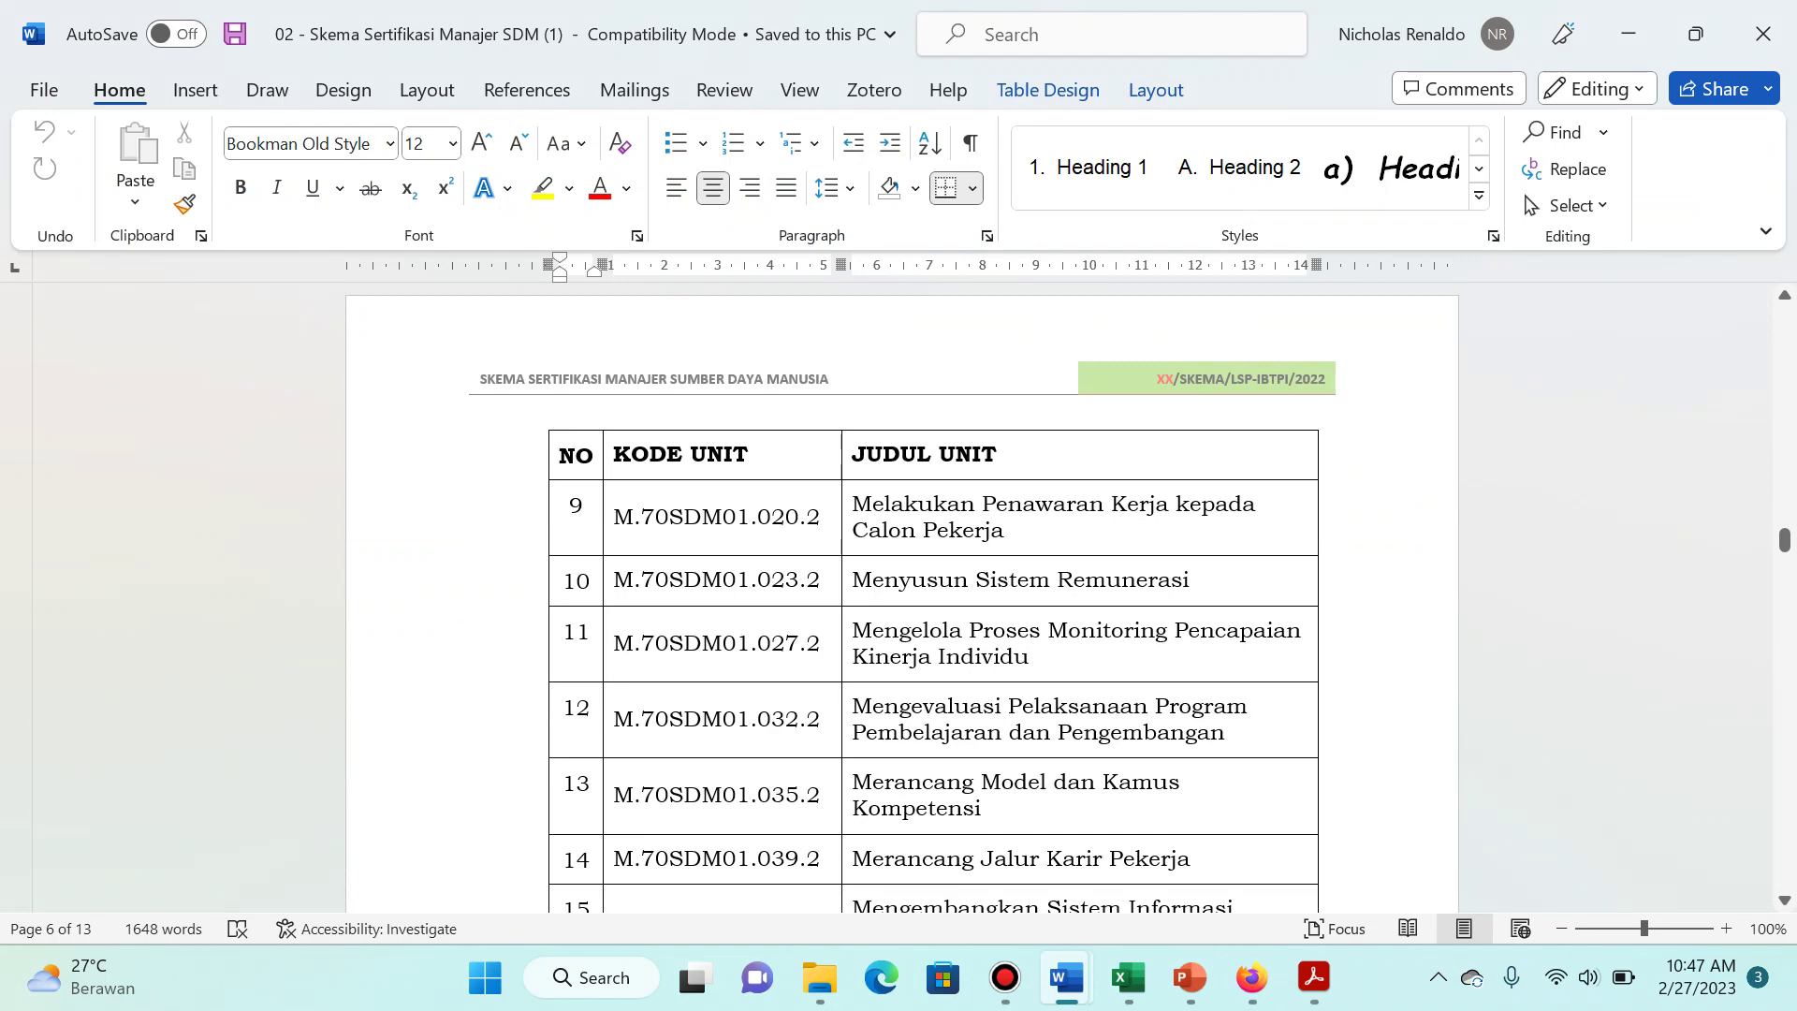
{"action": "key", "text": "alt+Tab"}
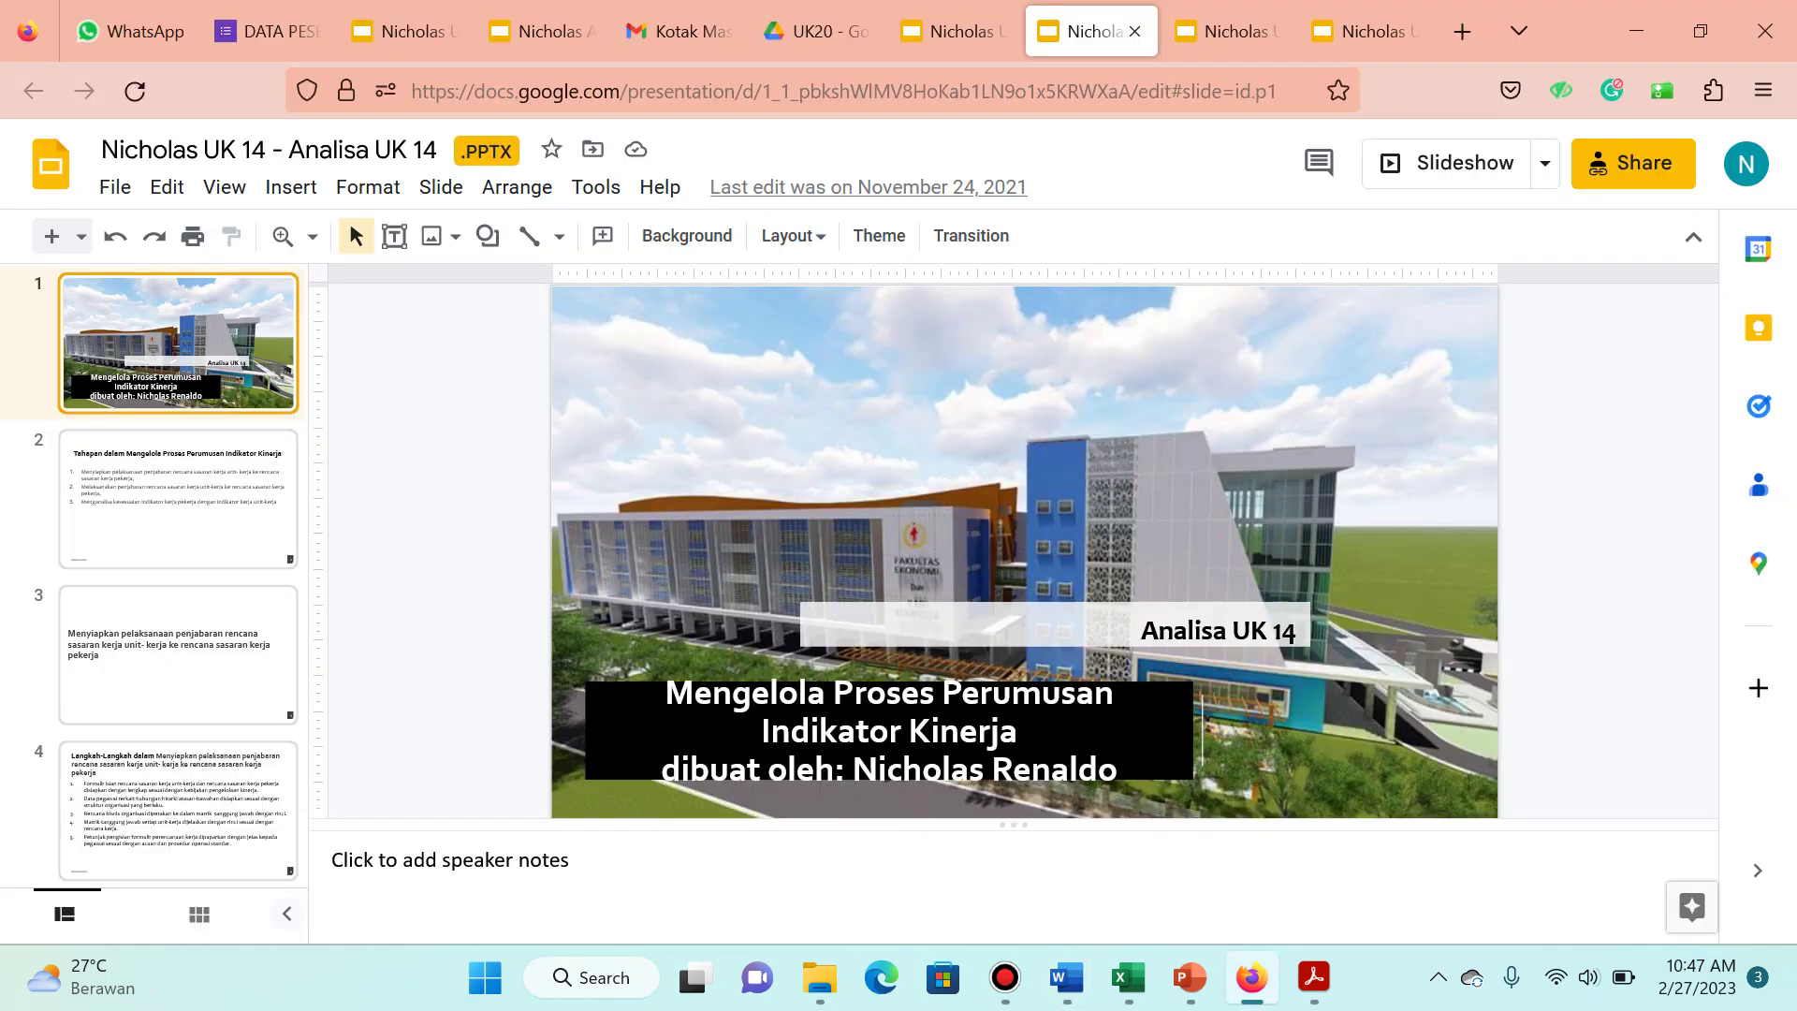
{"action": "left_click", "coordinate": [1357, 30]}
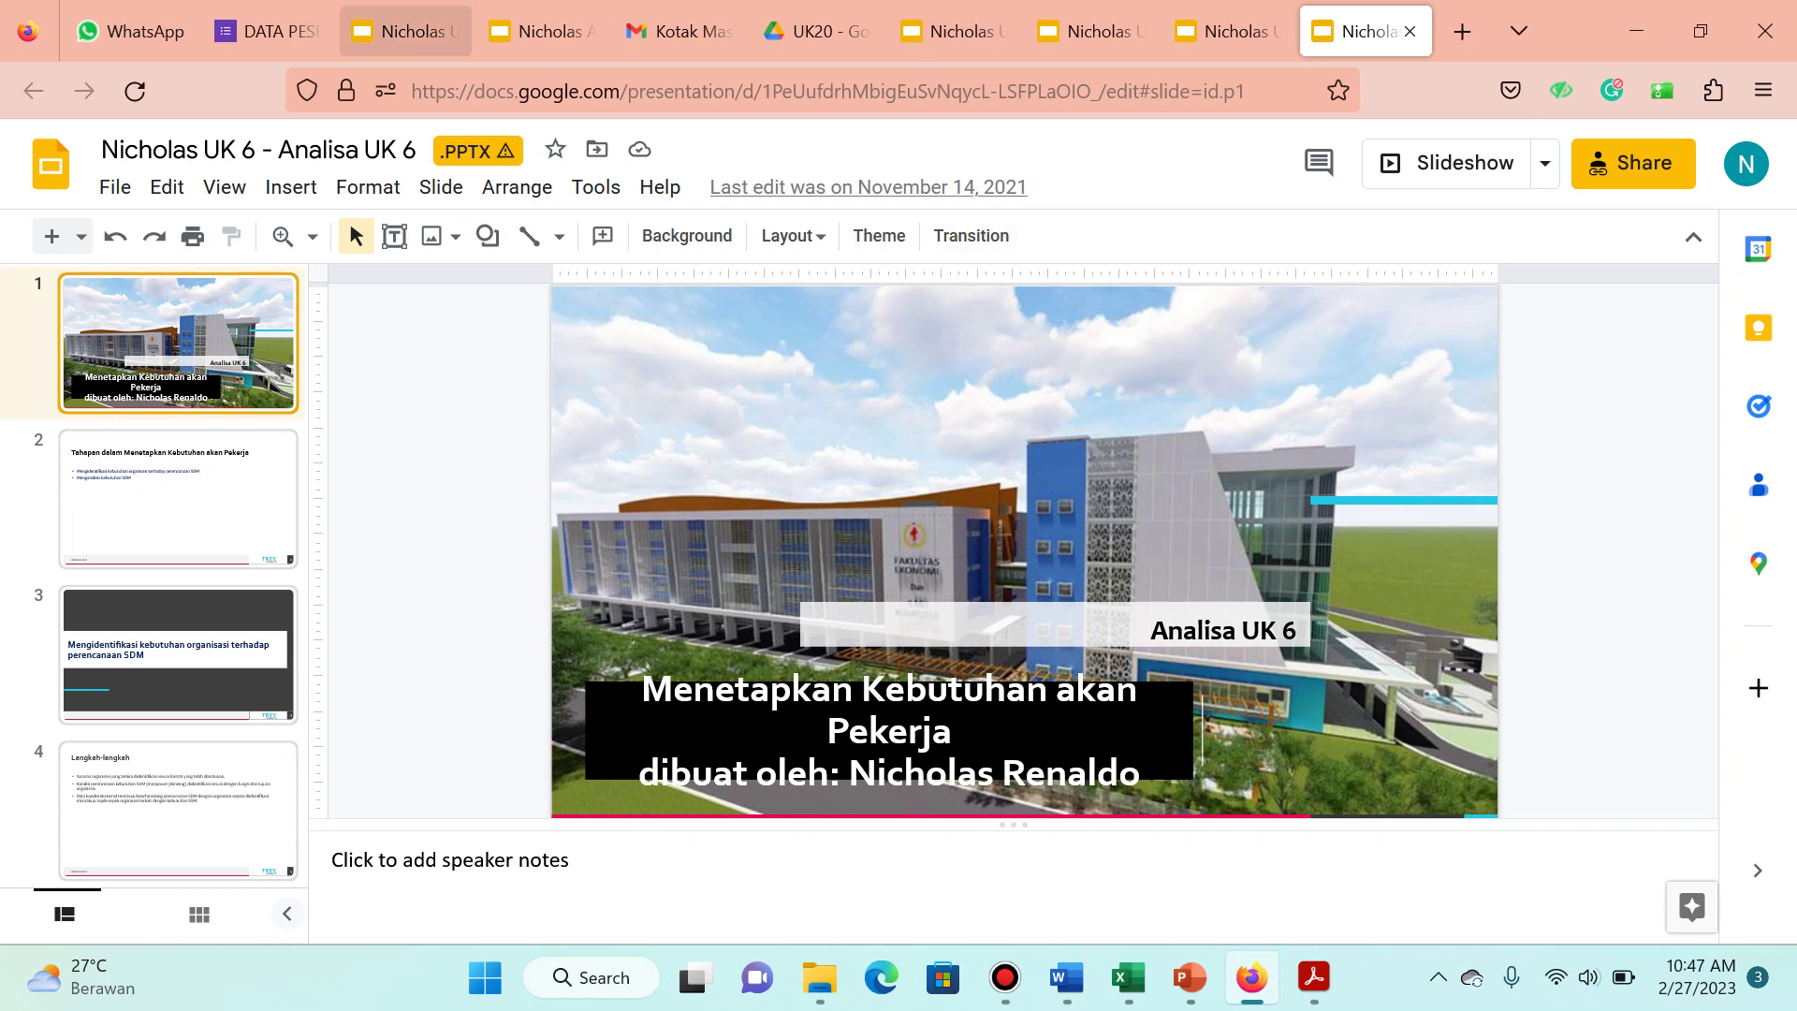
Step: Check the Google Form's KODE UNIT and JUDUL UNIT questions against units 9 to 15 in the Word certification scheme
{"action": "left_click", "coordinate": [267, 31]}
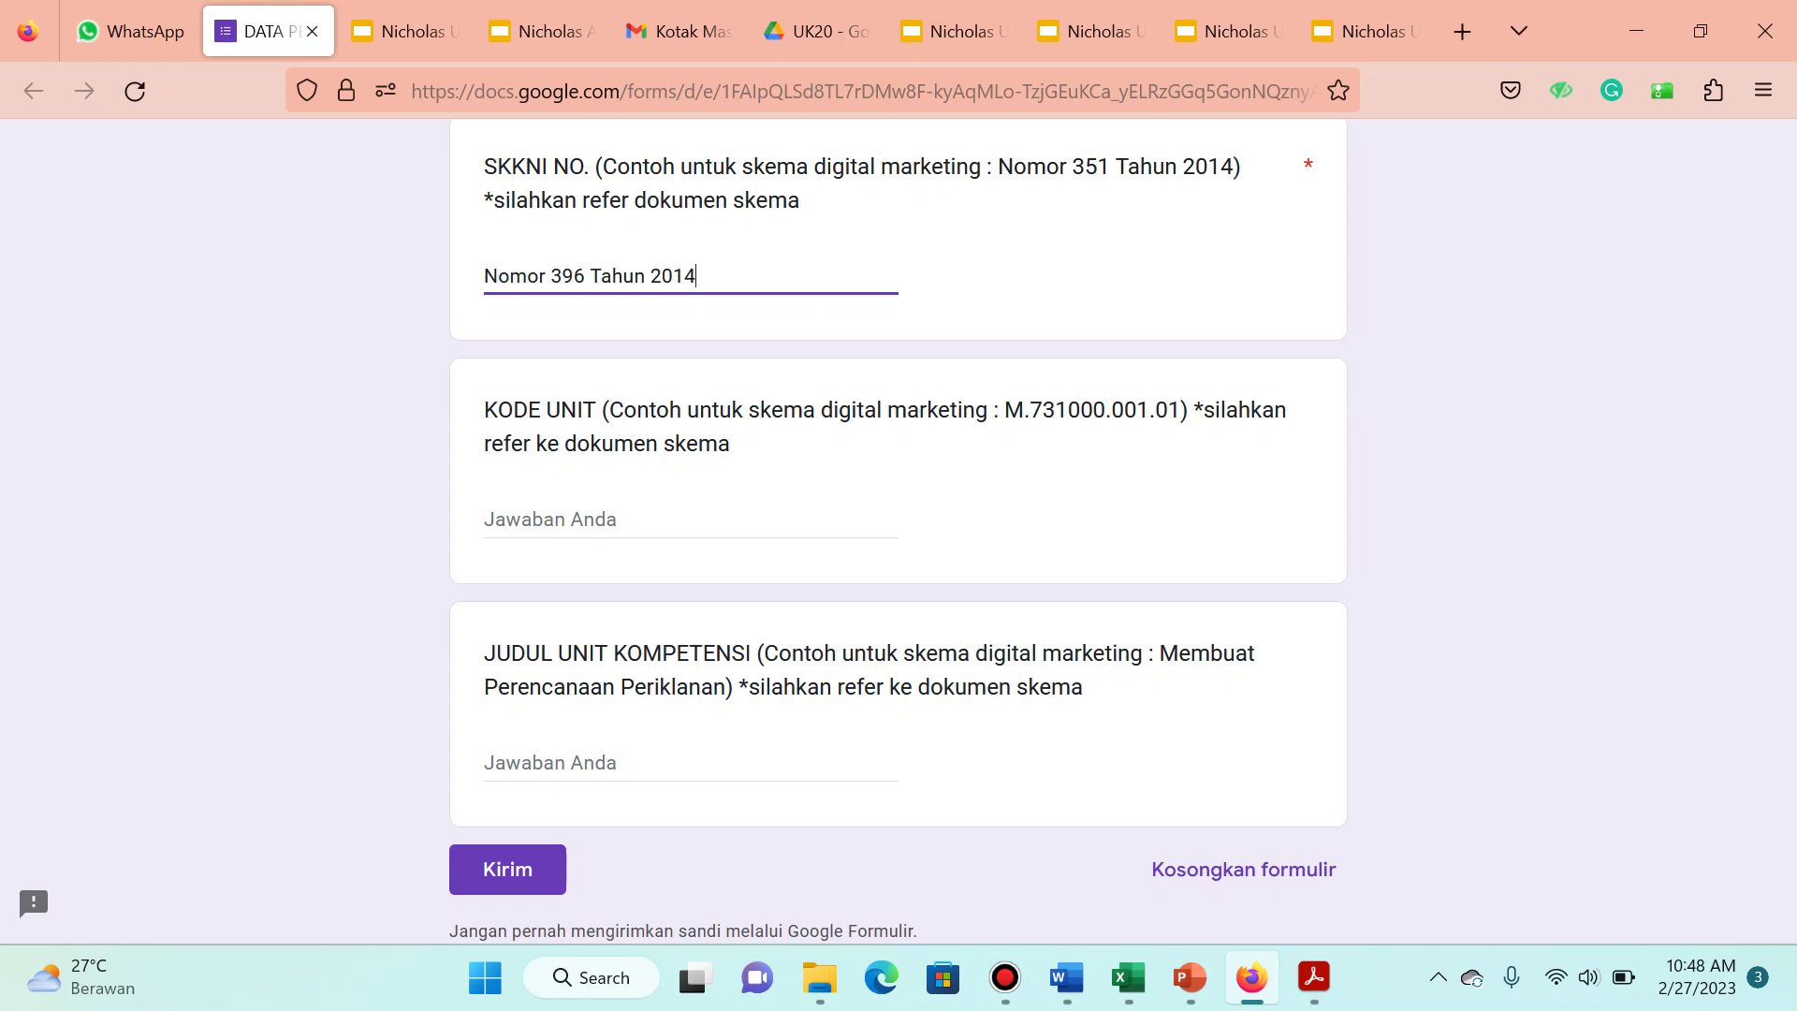
{"action": "key", "text": "alt+Tab"}
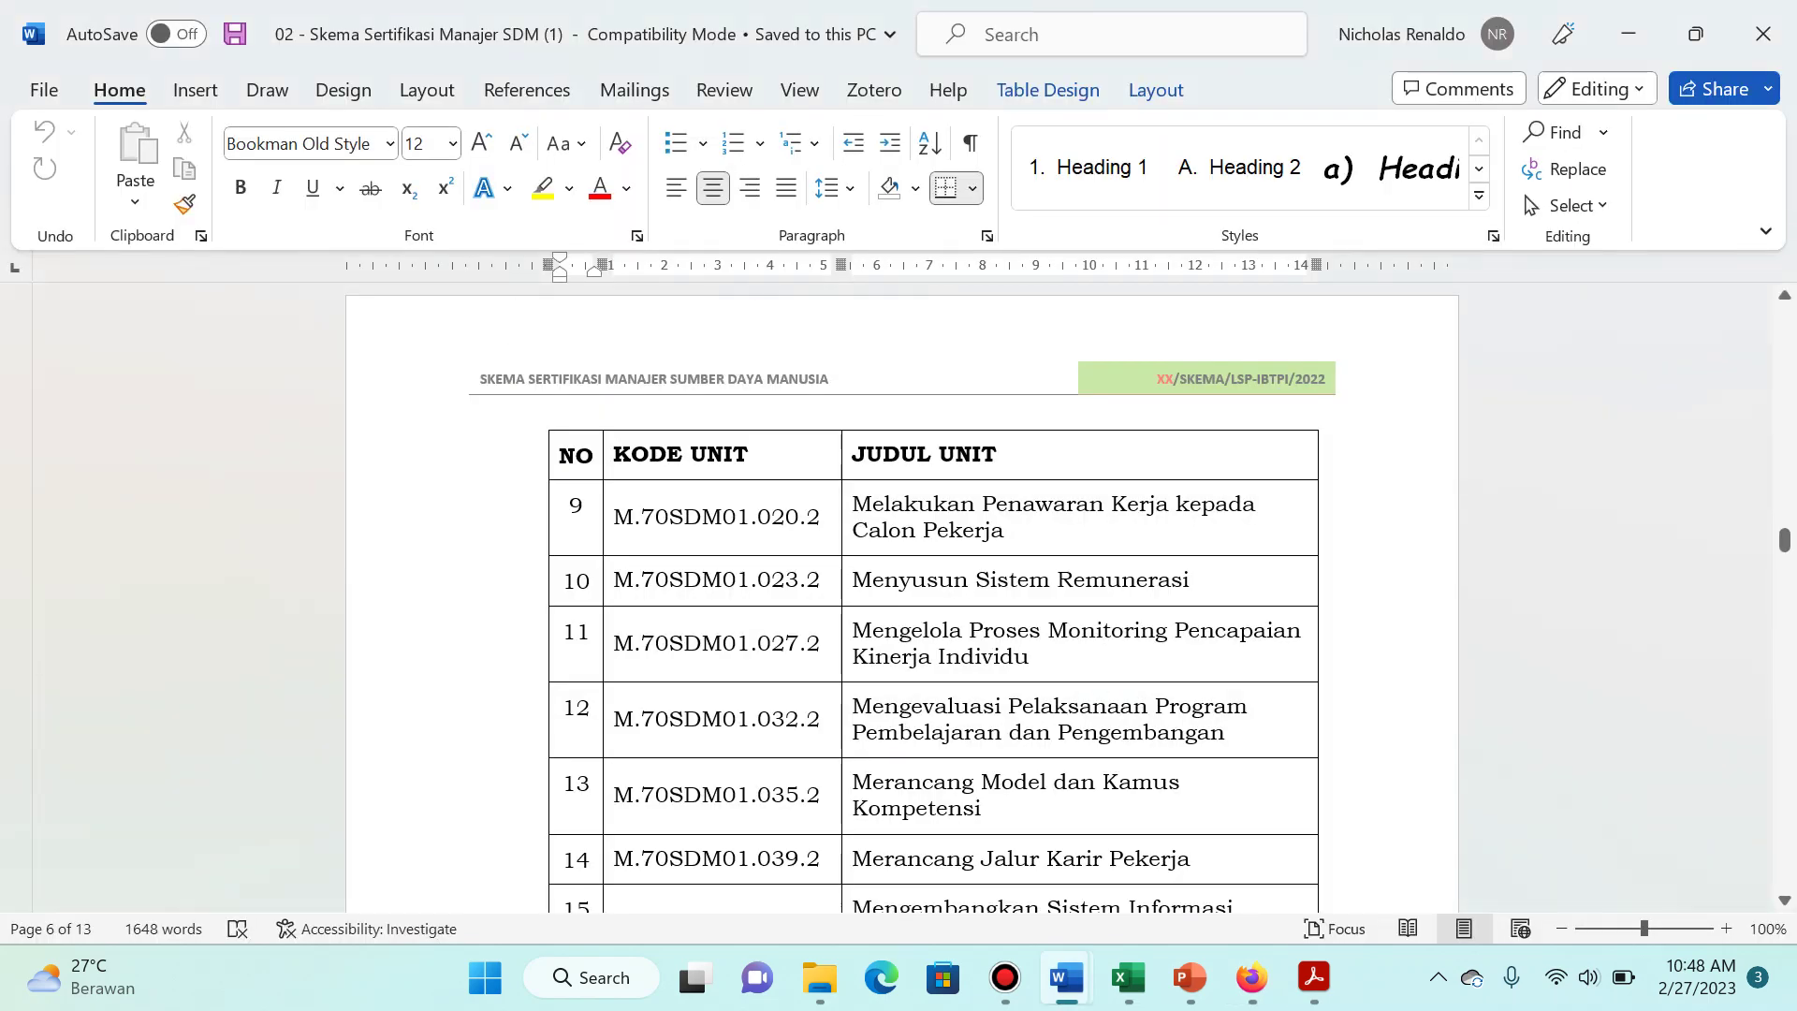
{"action": "key", "text": "alt+Tab"}
{"action": "key", "text": "alt+Tab"}
{"action": "scroll", "coordinate": [902, 598], "scroll_direction": "down", "scroll_amount": 1}
{"action": "scroll", "coordinate": [902, 598], "scroll_direction": "down", "scroll_amount": 1}
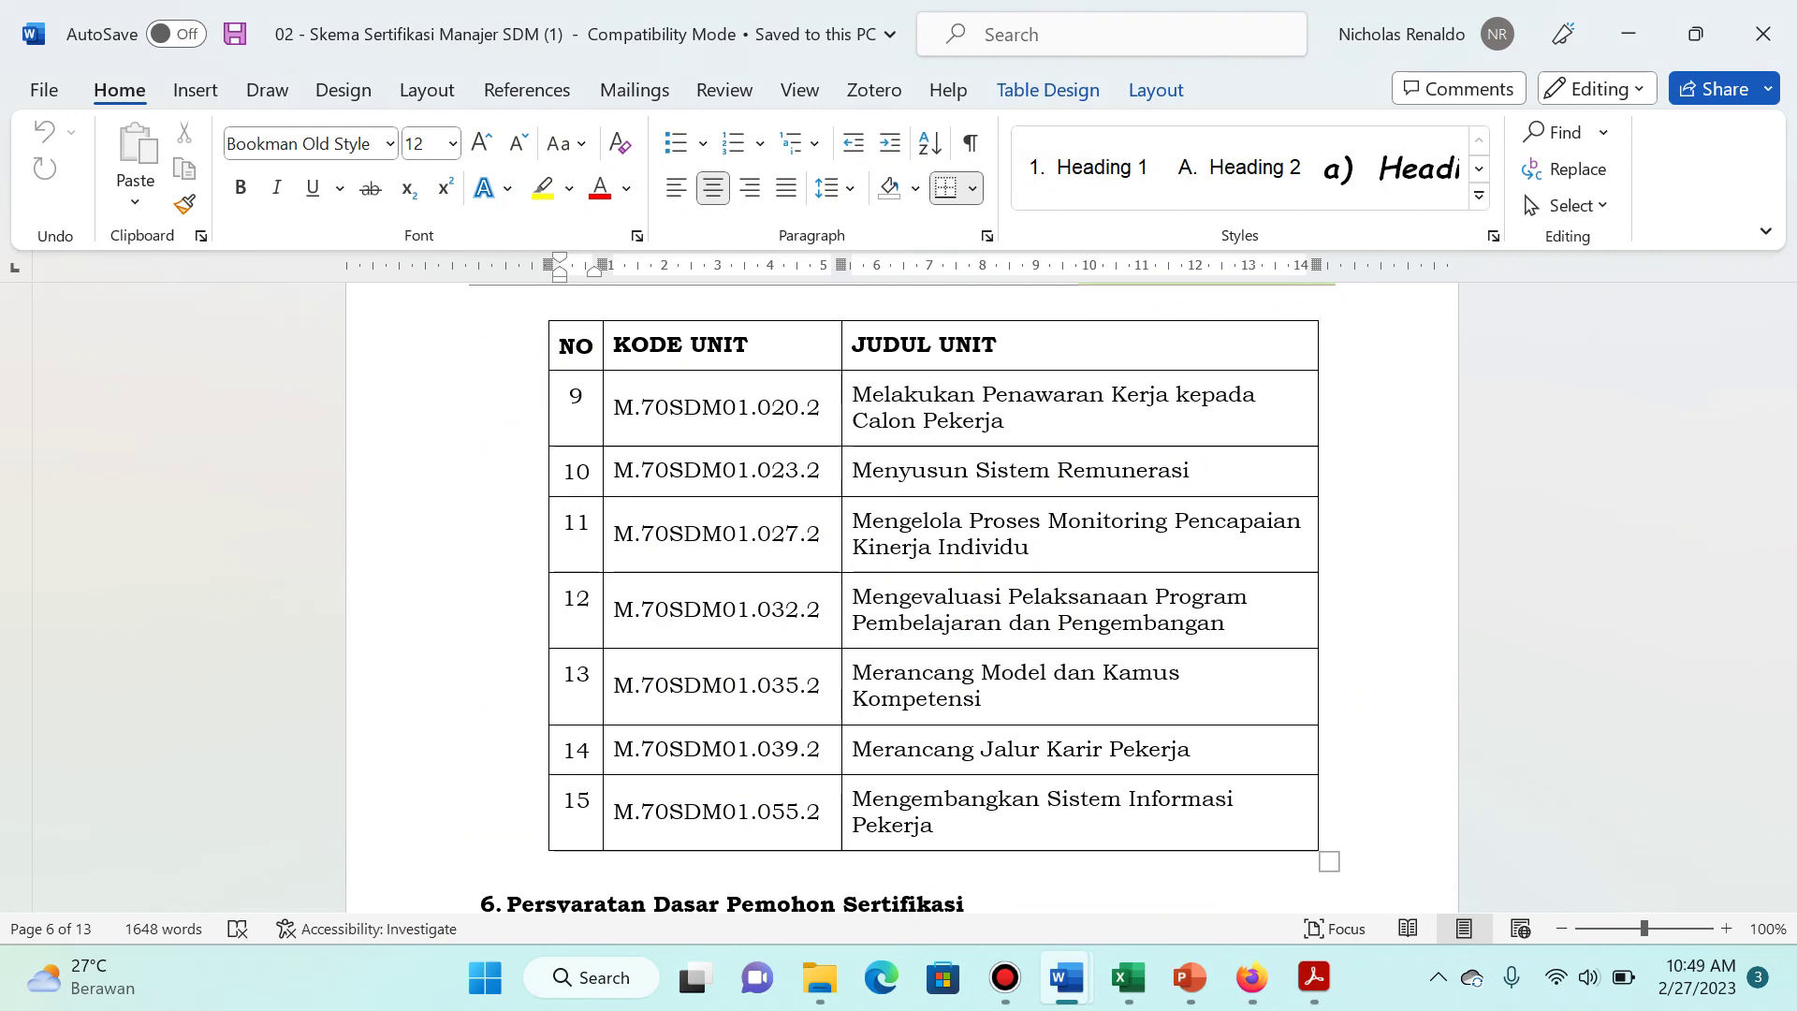
{"action": "key", "text": "alt+Tab"}
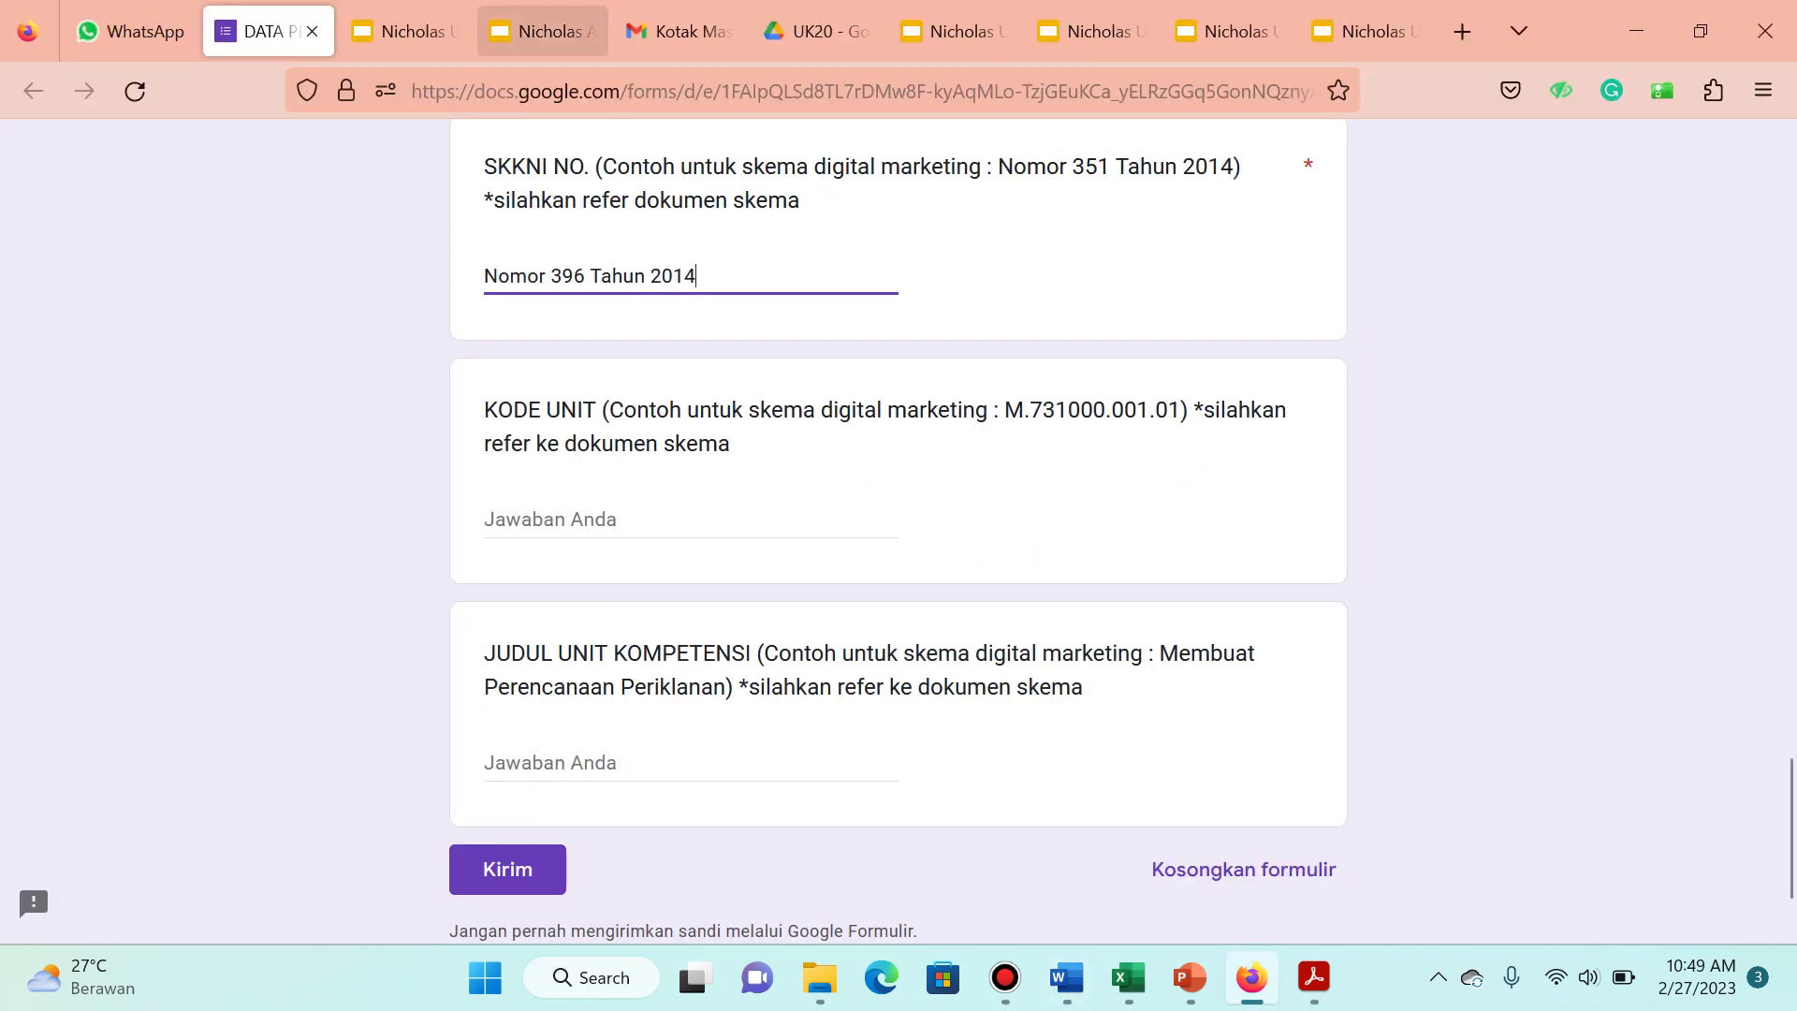
{"action": "key", "text": "Tab"}
{"action": "key", "text": "alt+Tab"}
Step: Review the Analisa UK 14 presentation in Firefox from its title slide through to the signature slide
{"action": "key", "text": "alt+Tab"}
{"action": "key", "text": "ctrl+4"}
{"action": "key", "text": "ctrl+Tab"}
{"action": "key", "text": "ctrl+Tab"}
{"action": "key", "text": "ctrl+Tab"}
{"action": "key", "text": "ctrl+Tab"}
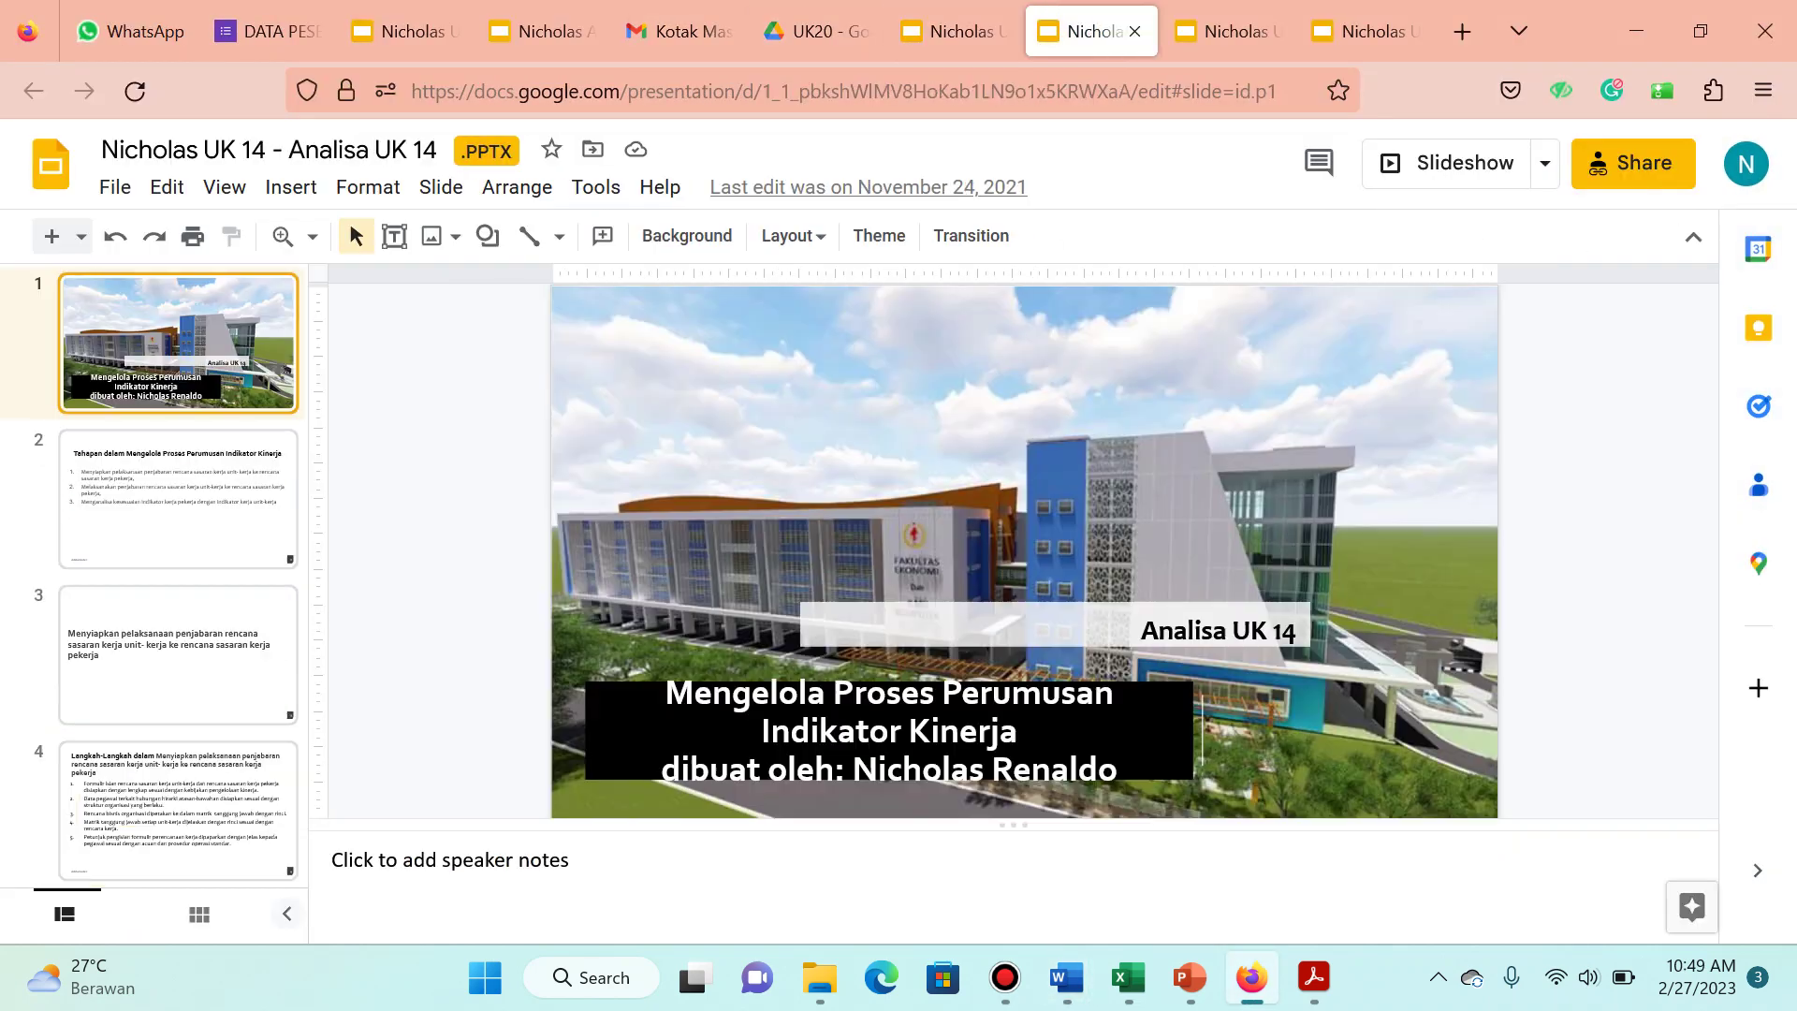
{"action": "key", "text": "Down"}
{"action": "key", "text": "Down"}
{"action": "key", "text": "Down"}
{"action": "key", "text": "Down"}
{"action": "key", "text": "Down"}
{"action": "key", "text": "Down"}
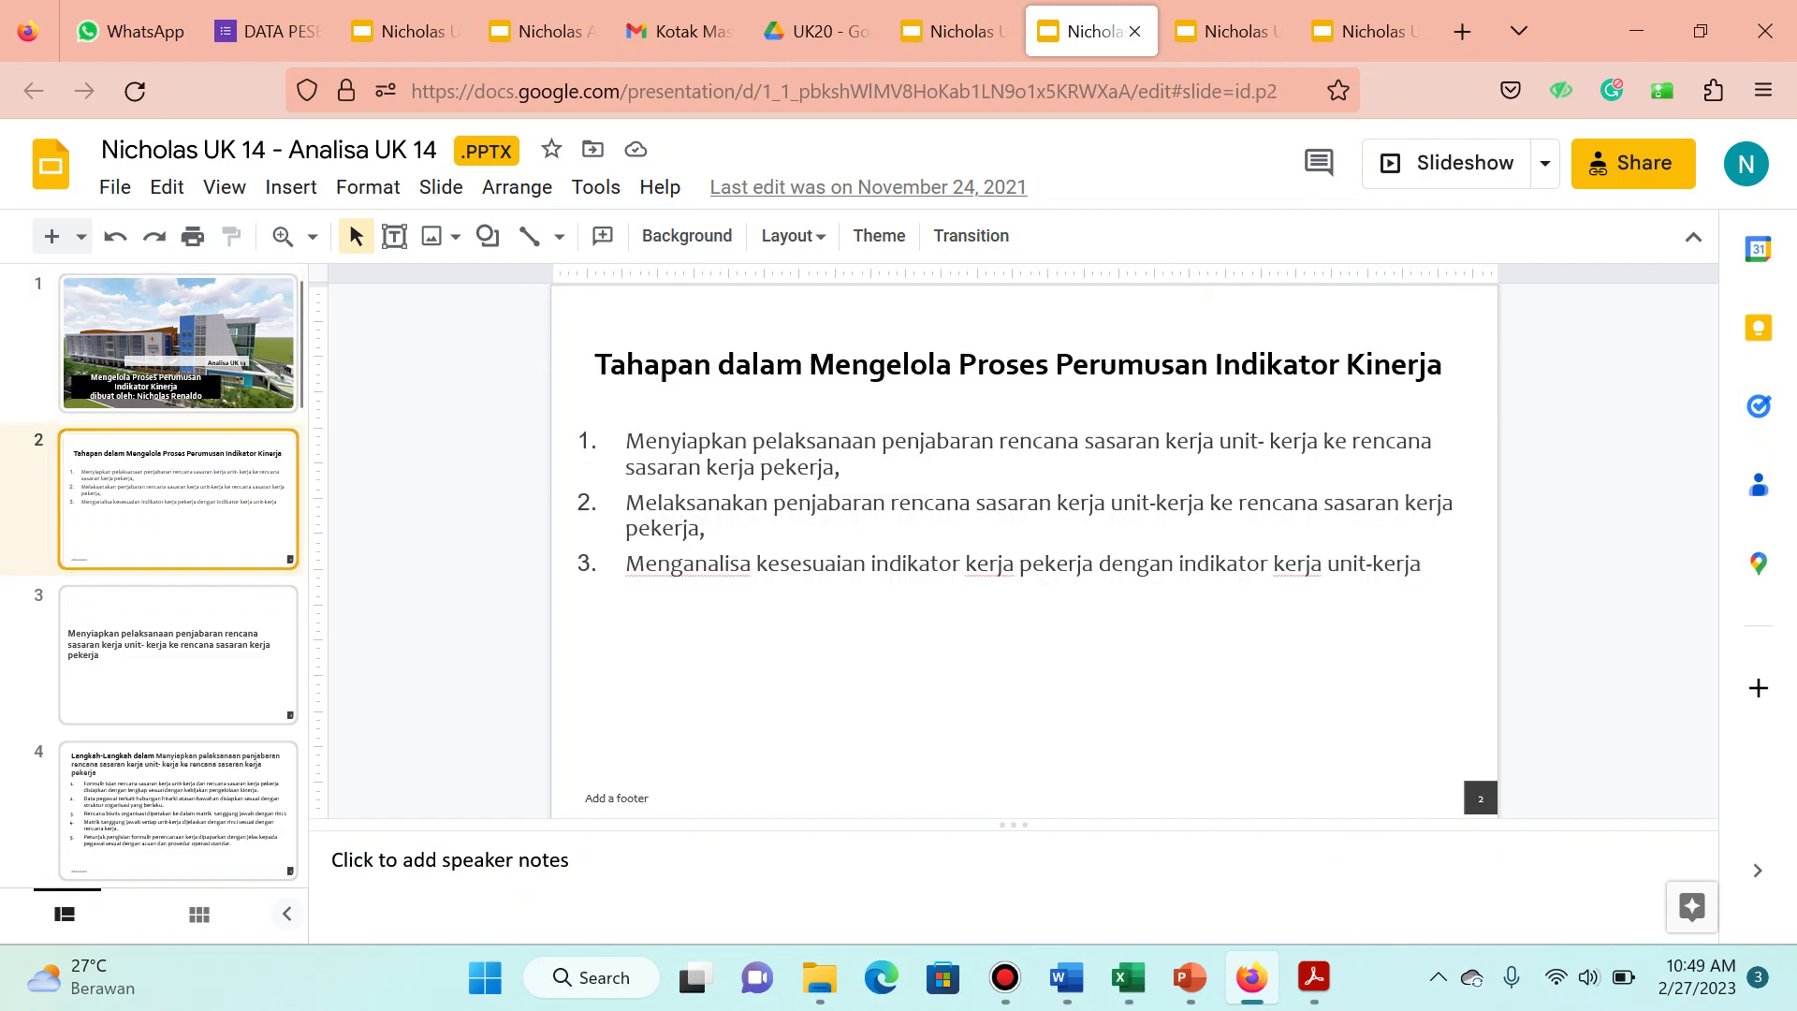
{"action": "key", "text": "Down"}
{"action": "key", "text": "Down"}
{"action": "key", "text": "Down"}
{"action": "key", "text": "Down"}
{"action": "key", "text": "Down"}
{"action": "key", "text": "Down"}
{"action": "key", "text": "Down"}
{"action": "key", "text": "Down"}
{"action": "key", "text": "Down"}
{"action": "key", "text": "Down"}
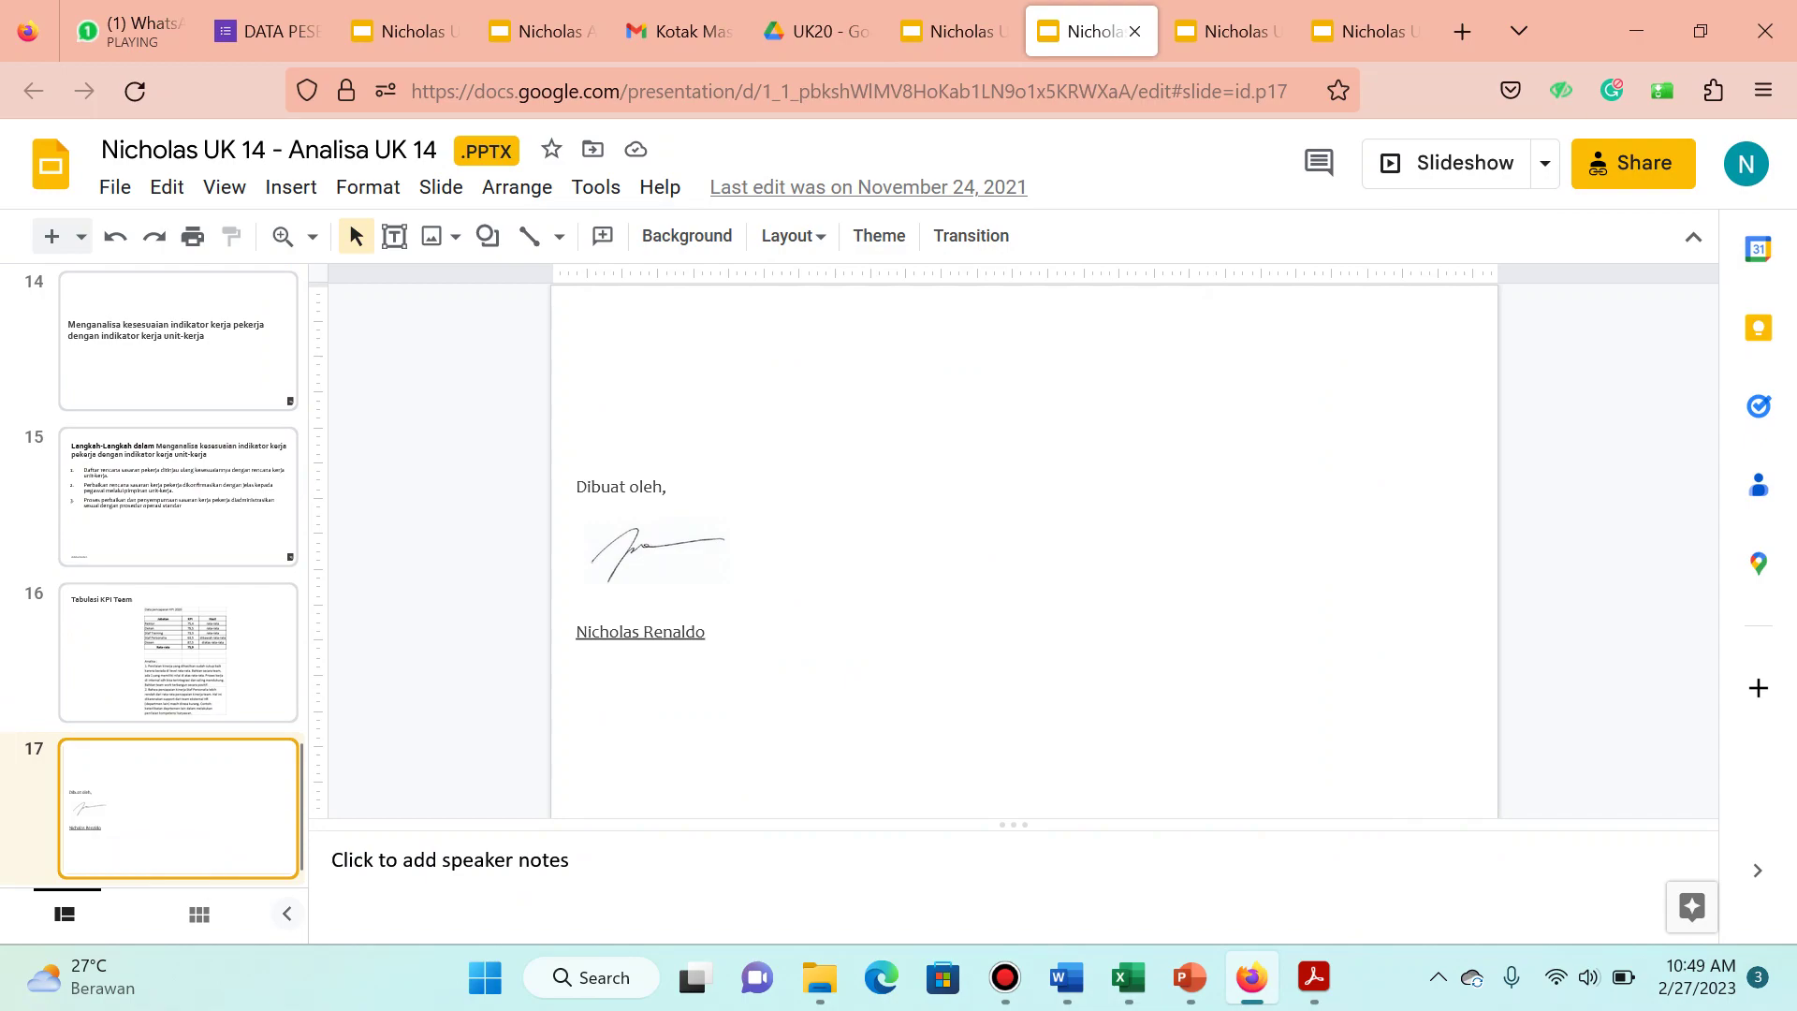
Step: Go back through the Analisa UK 14 slides to the Strategic Map slide
{"action": "key", "text": "Up"}
{"action": "key", "text": "Up"}
{"action": "key", "text": "Up"}
{"action": "key", "text": "Up"}
{"action": "key", "text": "Up"}
{"action": "key", "text": "Up"}
{"action": "key", "text": "Up"}
{"action": "key", "text": "Up"}
{"action": "key", "text": "Up"}
{"action": "key", "text": "Up"}
{"action": "key", "text": "Up"}
{"action": "key", "text": "Up"}
{"action": "key", "text": "Up"}
{"action": "key", "text": "Up"}
{"action": "key", "text": "Up"}
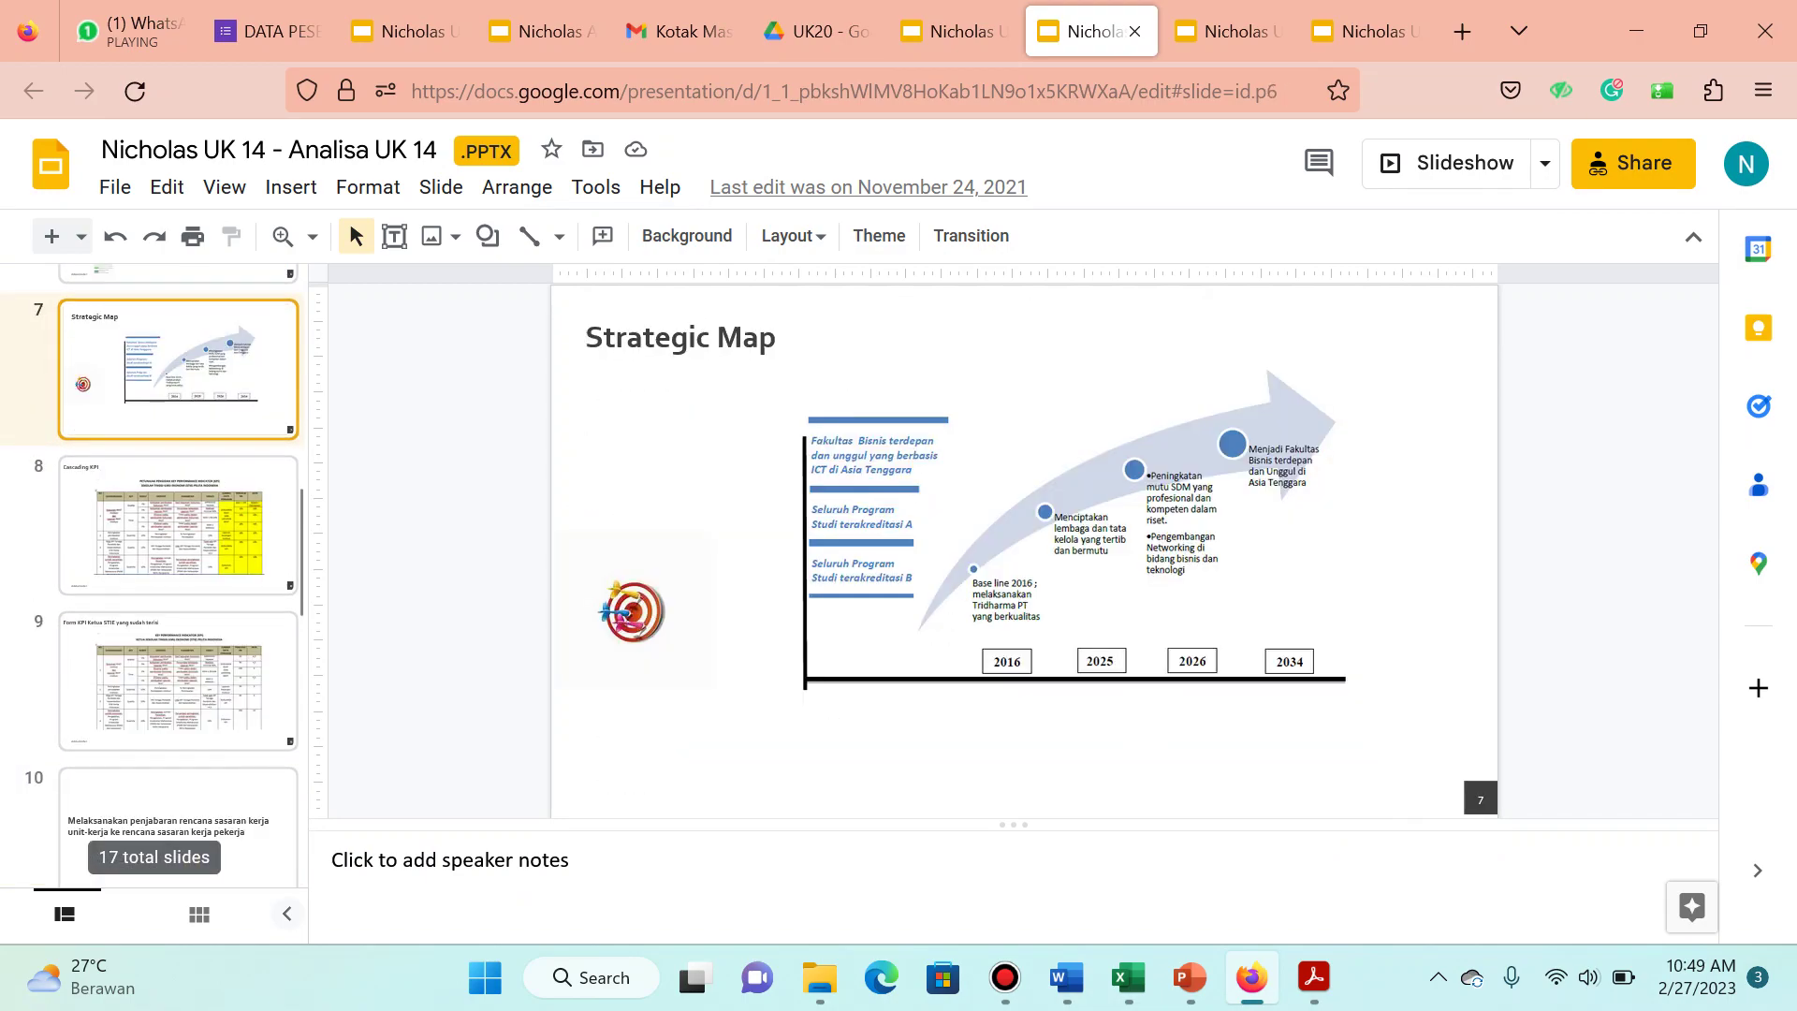
Step: Compare units 1 to 8 in the Word certification scheme with the Analisa UK 14 title and Tahapan slides in Firefox
{"action": "key", "text": "alt+Tab"}
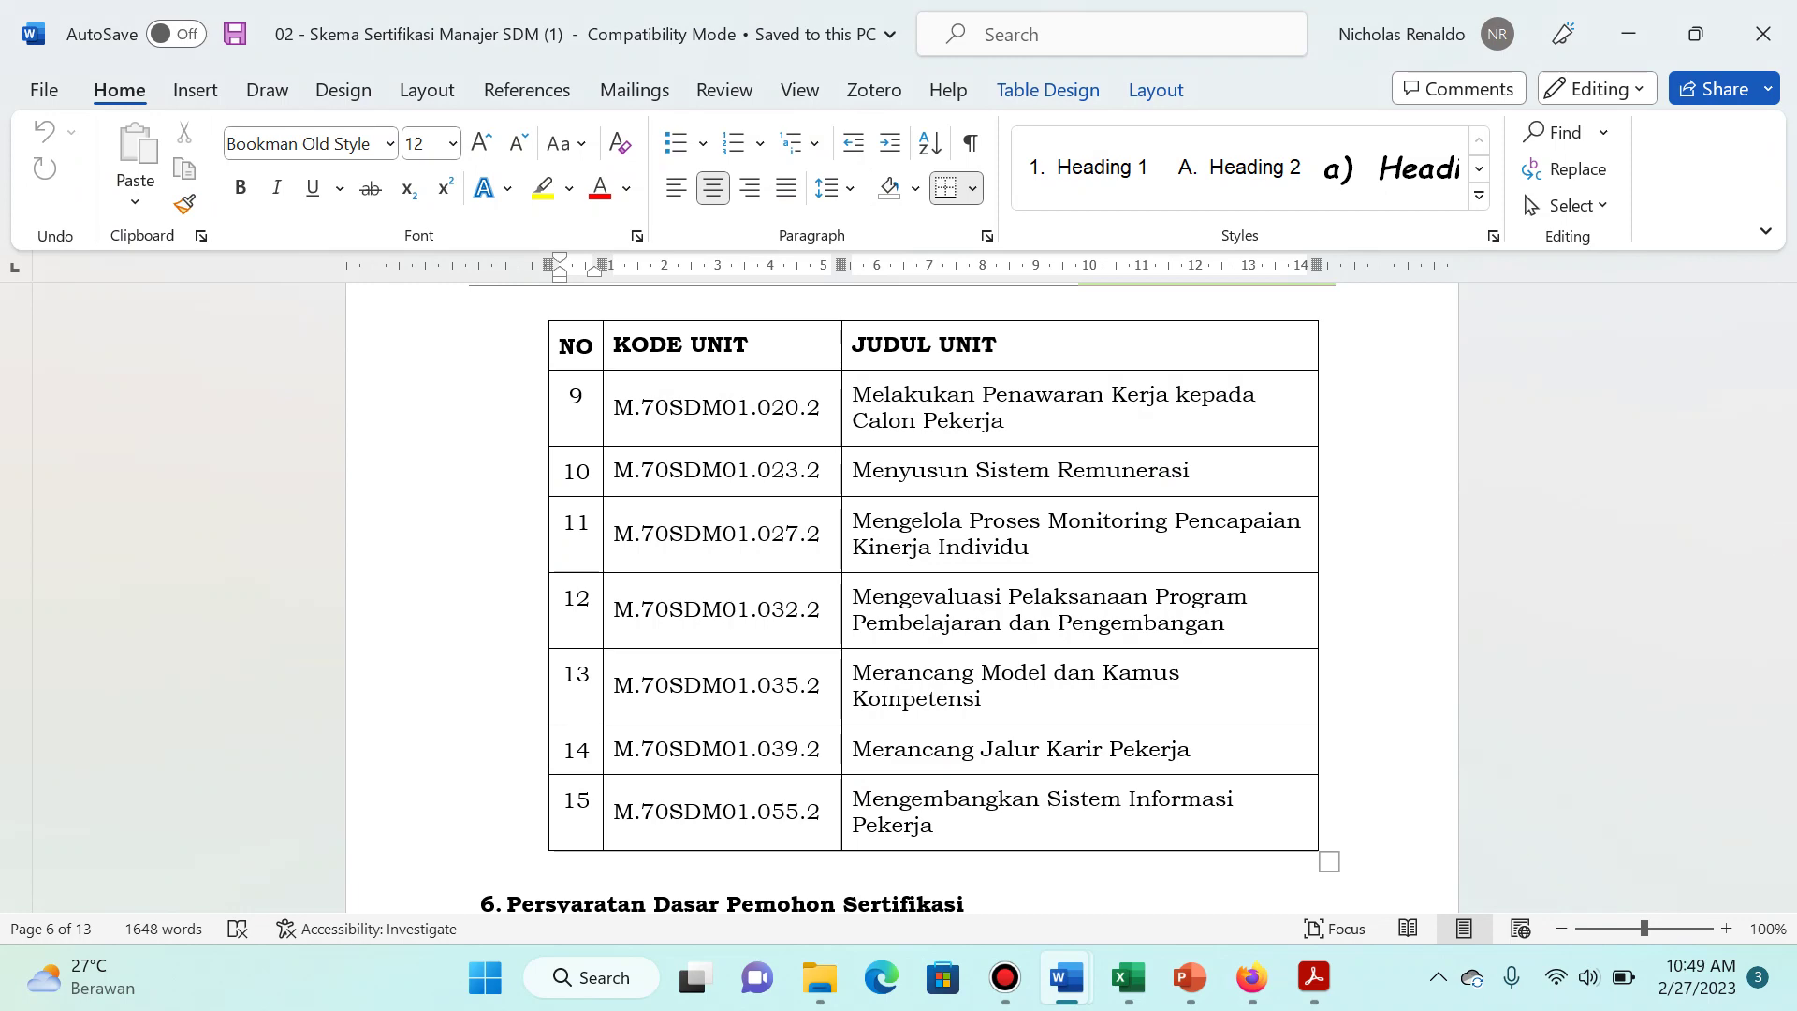
{"action": "scroll", "coordinate": [570, 458], "scroll_direction": "up", "scroll_amount": 8}
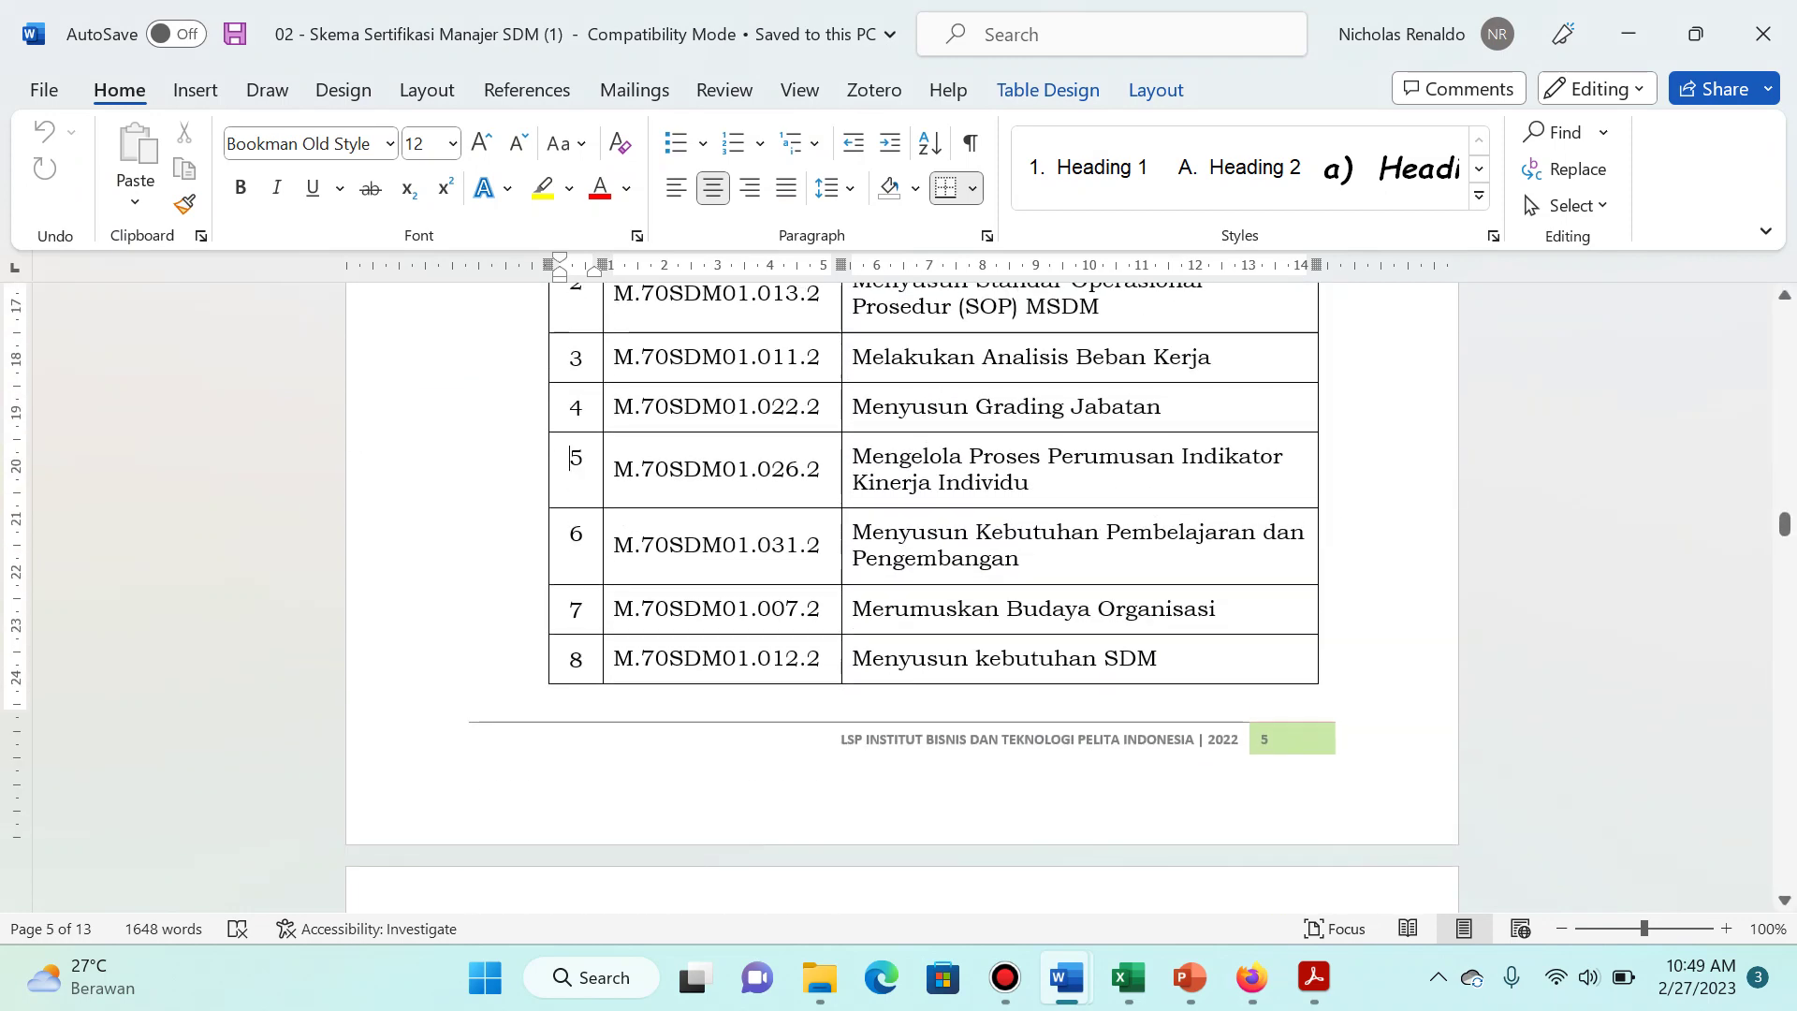
{"action": "scroll", "coordinate": [570, 458], "scroll_direction": "up", "scroll_amount": 3}
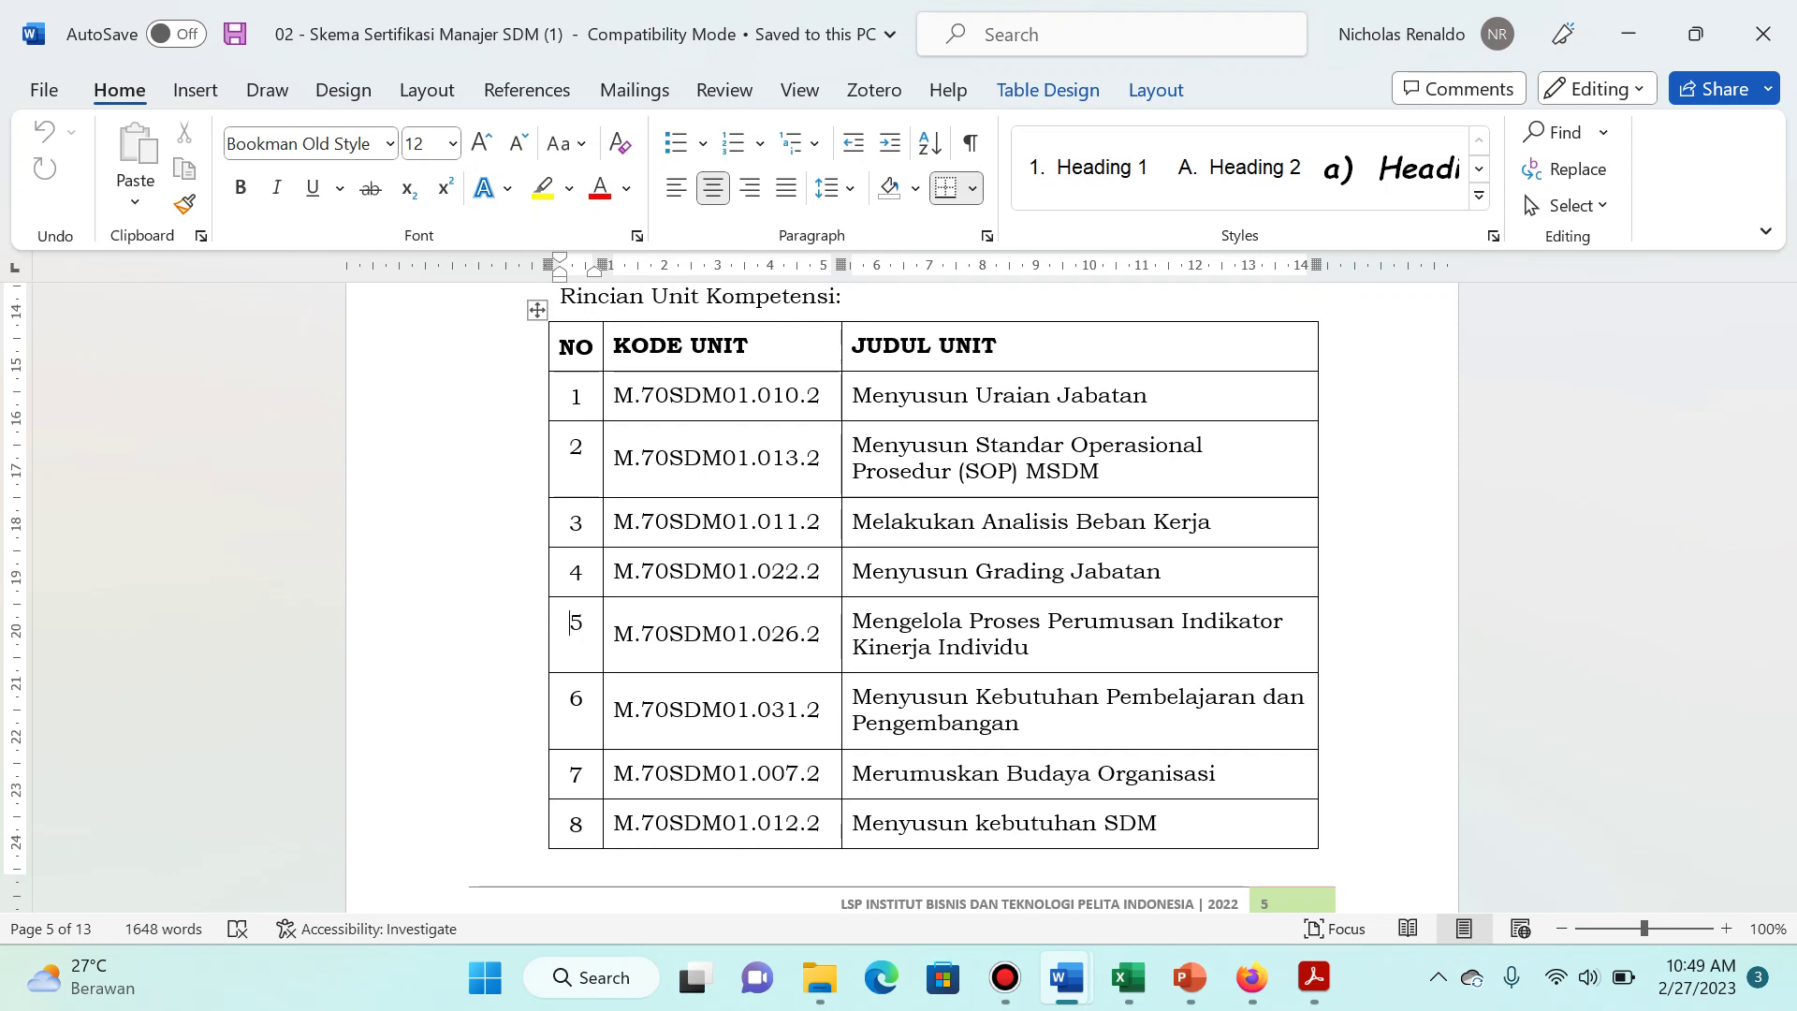
{"action": "scroll", "coordinate": [899, 599], "scroll_direction": "down", "scroll_amount": 1}
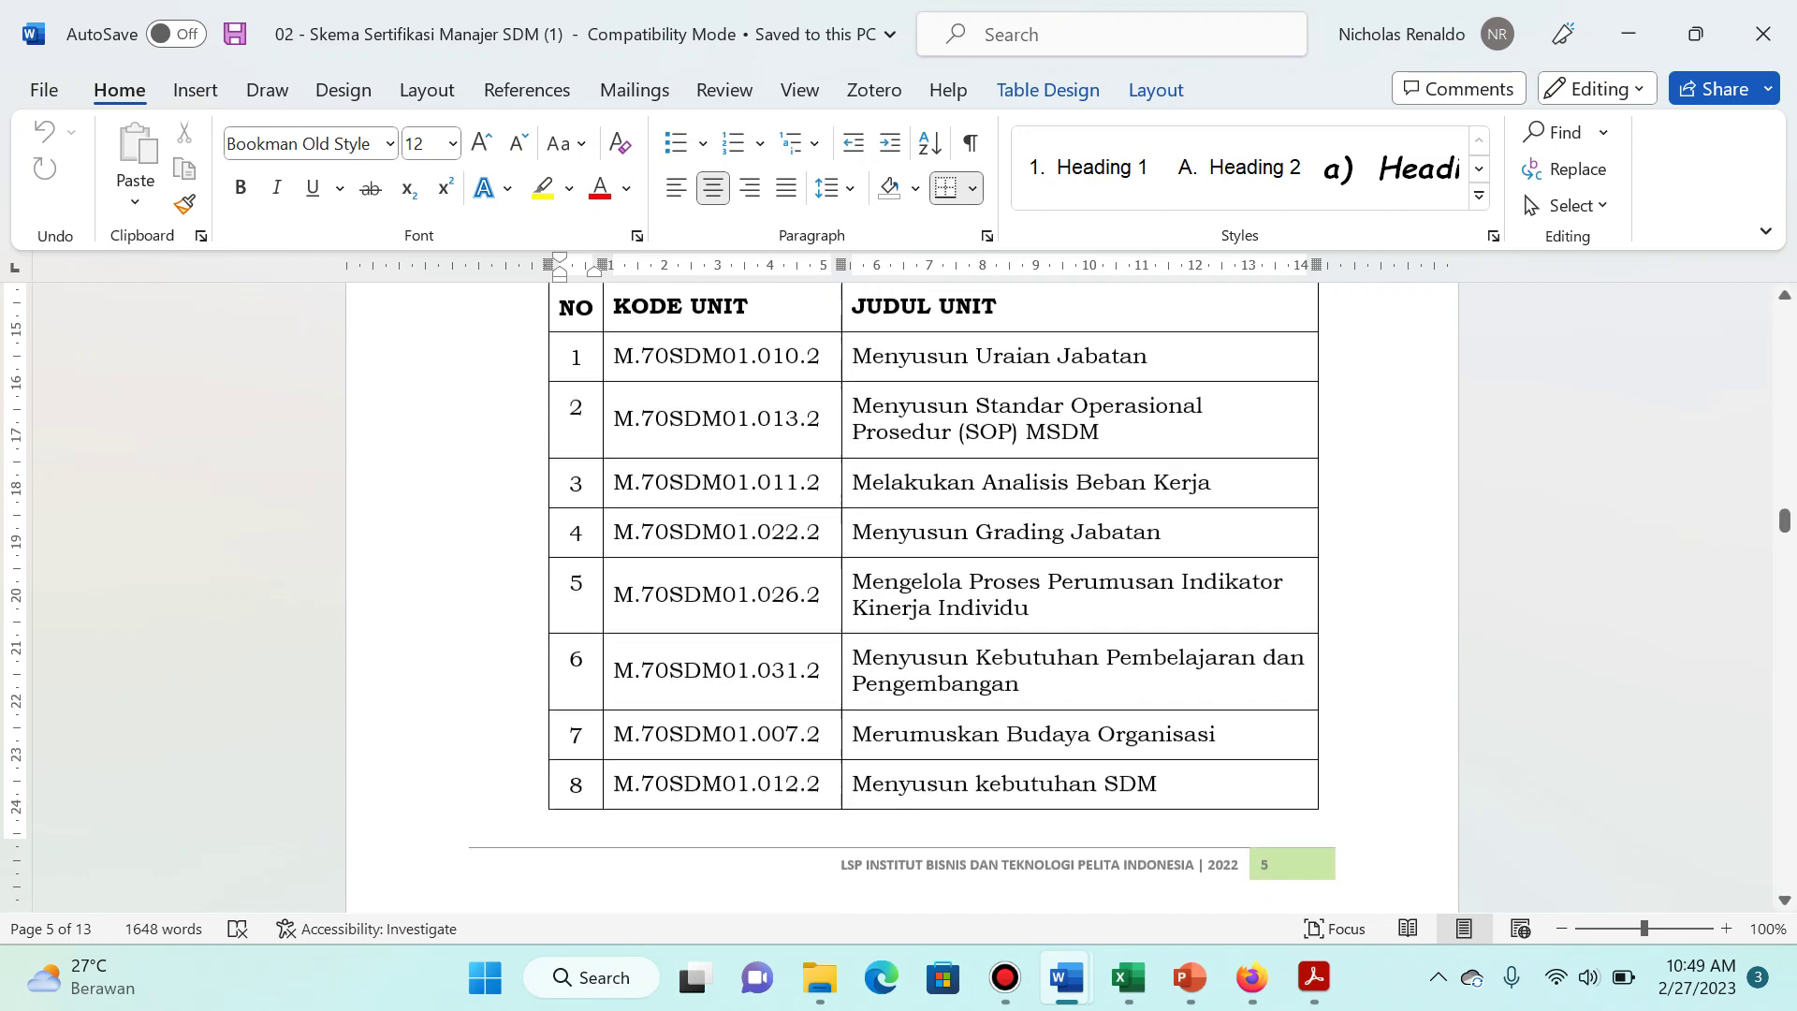
{"action": "key", "text": "alt+Tab"}
{"action": "left_click", "coordinate": [178, 341]}
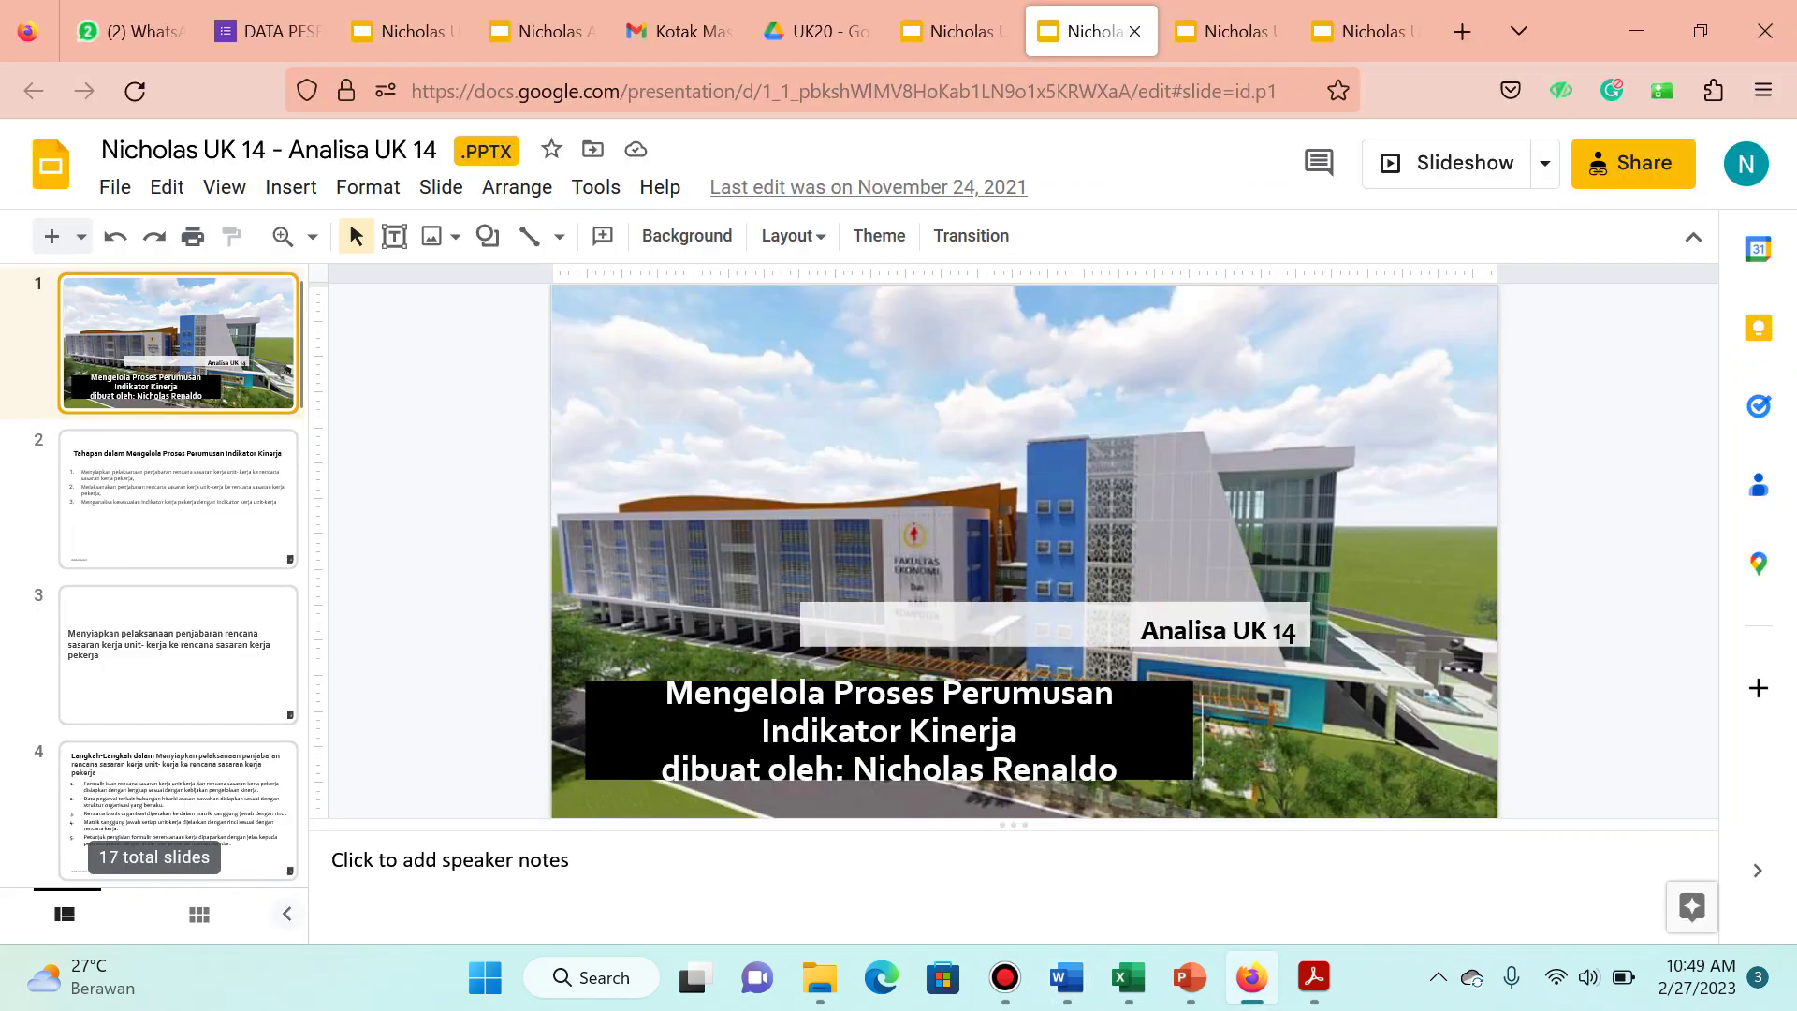
{"action": "key", "text": "alt+Tab"}
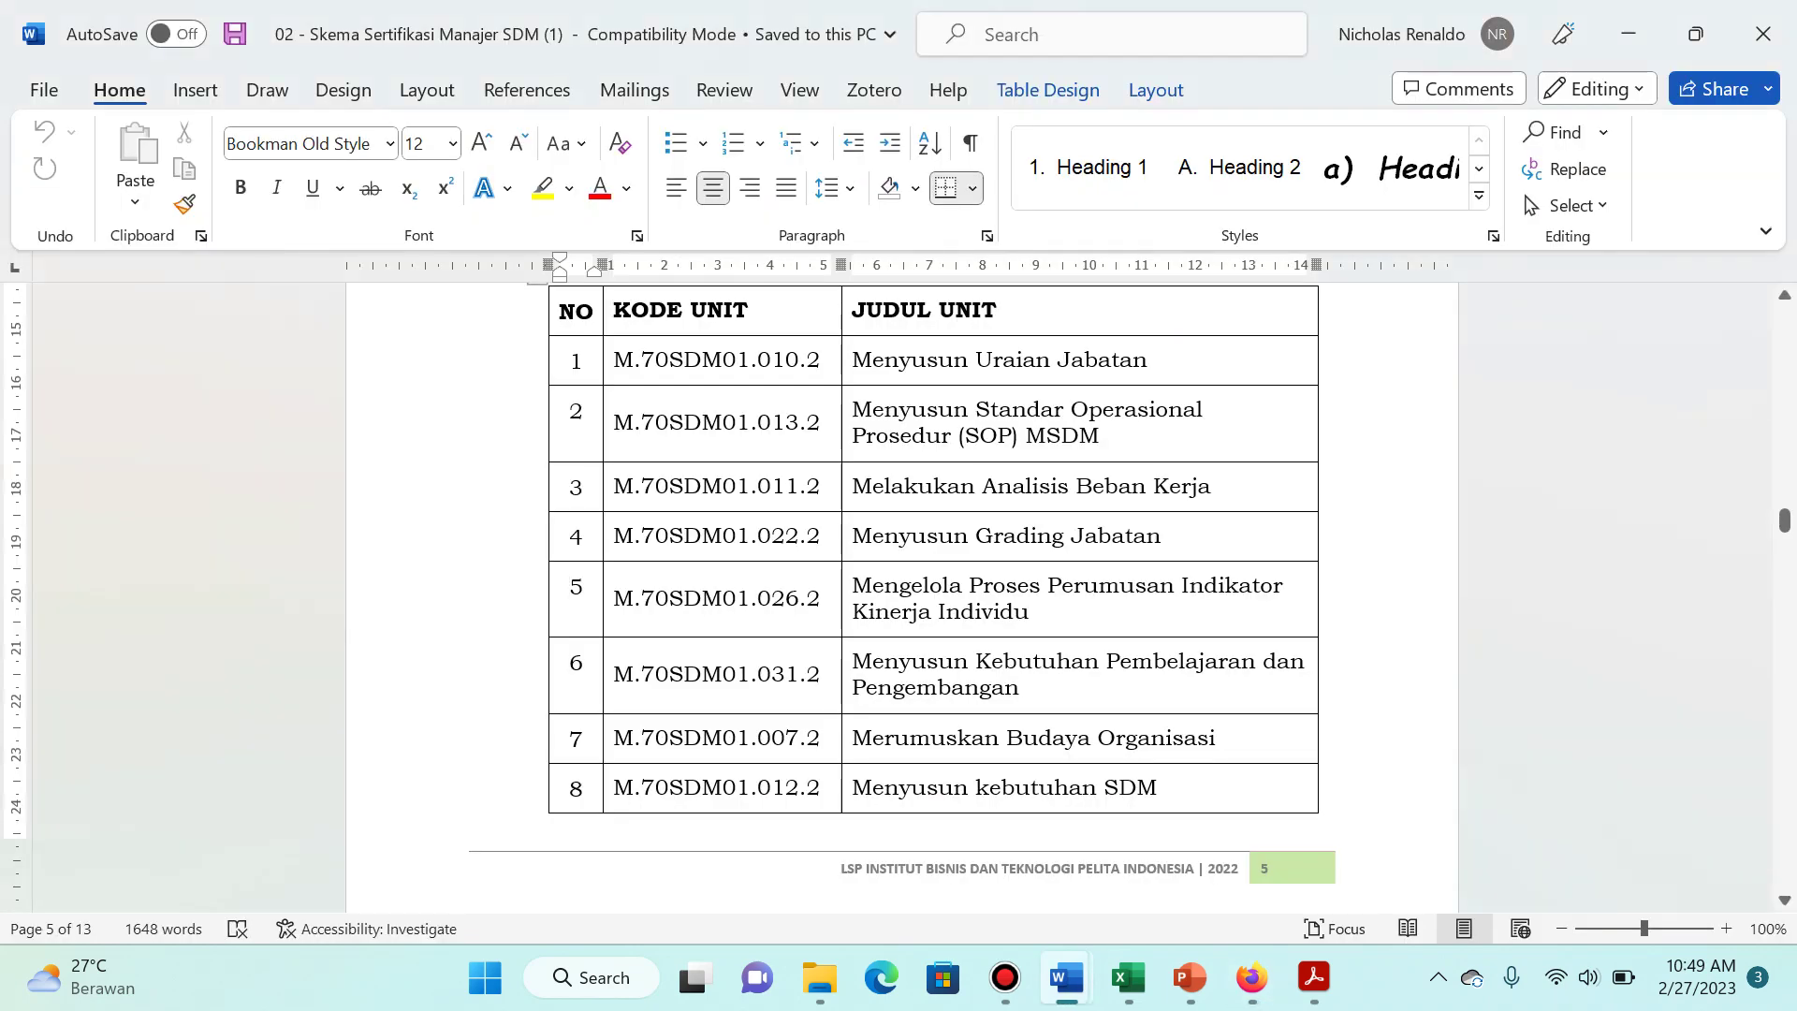
{"action": "key", "text": "alt+Tab"}
{"action": "left_click", "coordinate": [178, 496]}
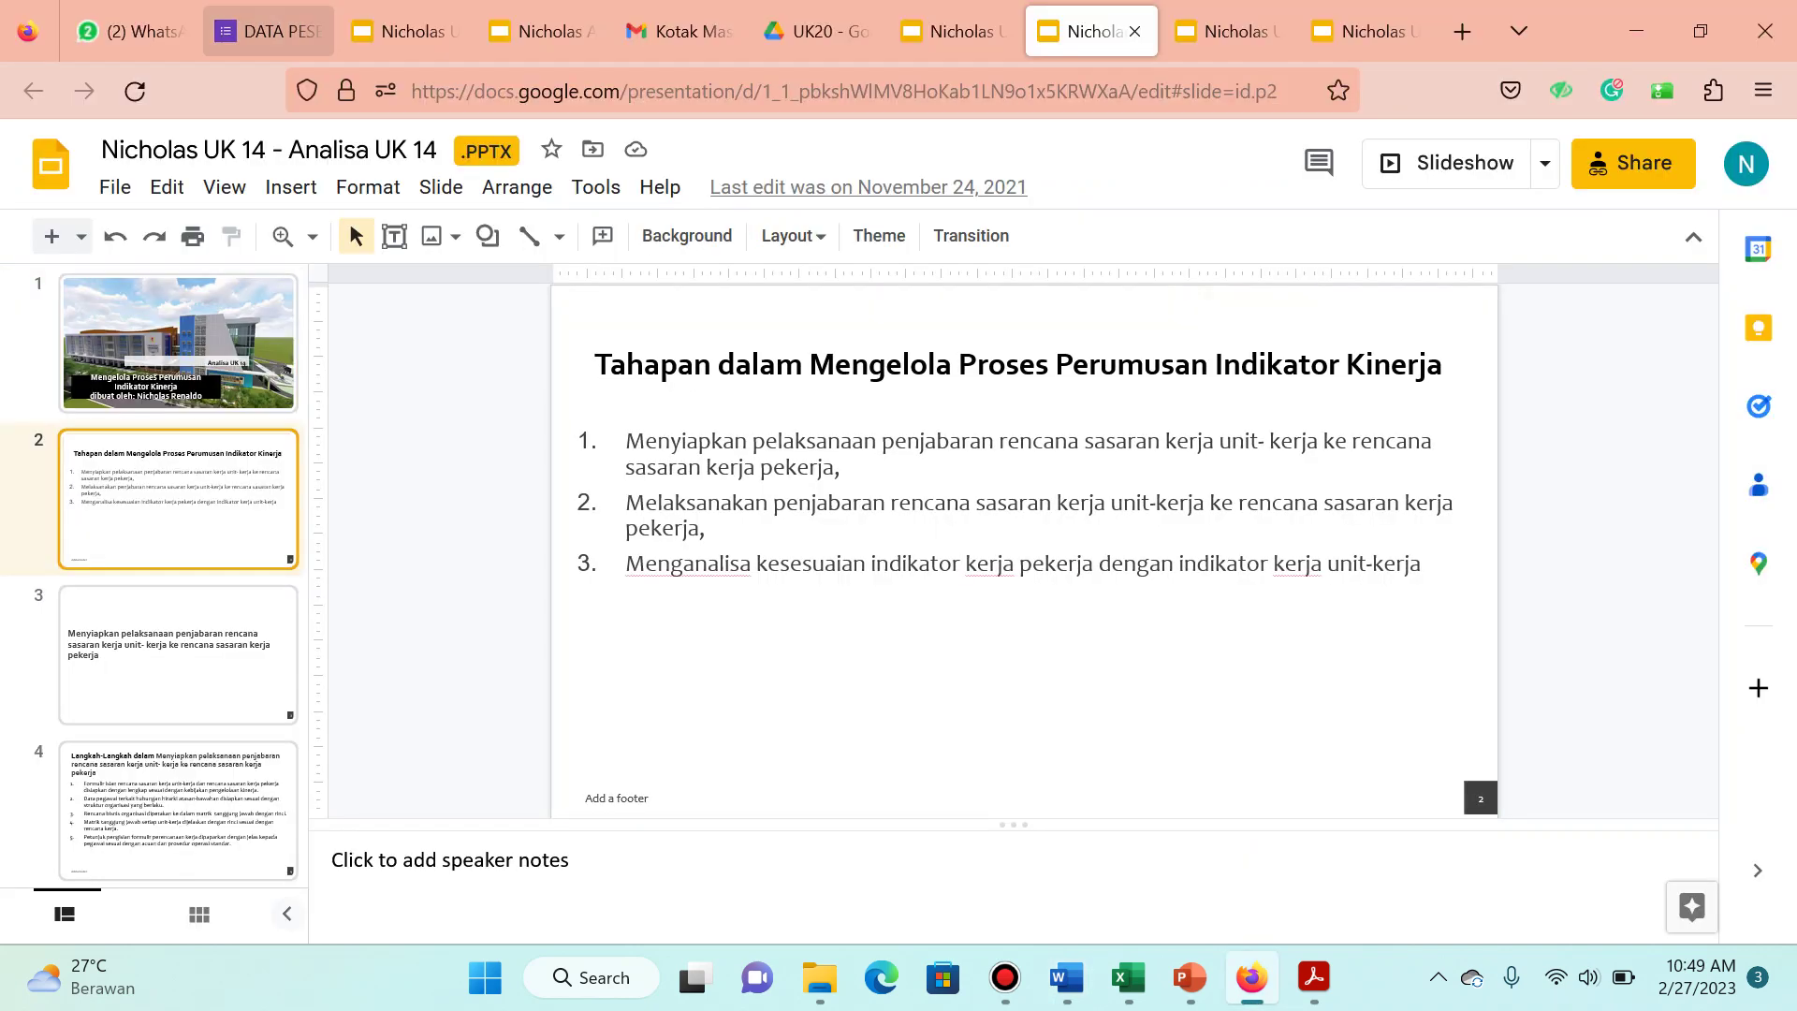
Step: Copy unit 5's code M.70SDM01.026.2 from the Word scheme into the Google Form's KODE UNIT answer
{"action": "left_click", "coordinate": [269, 31]}
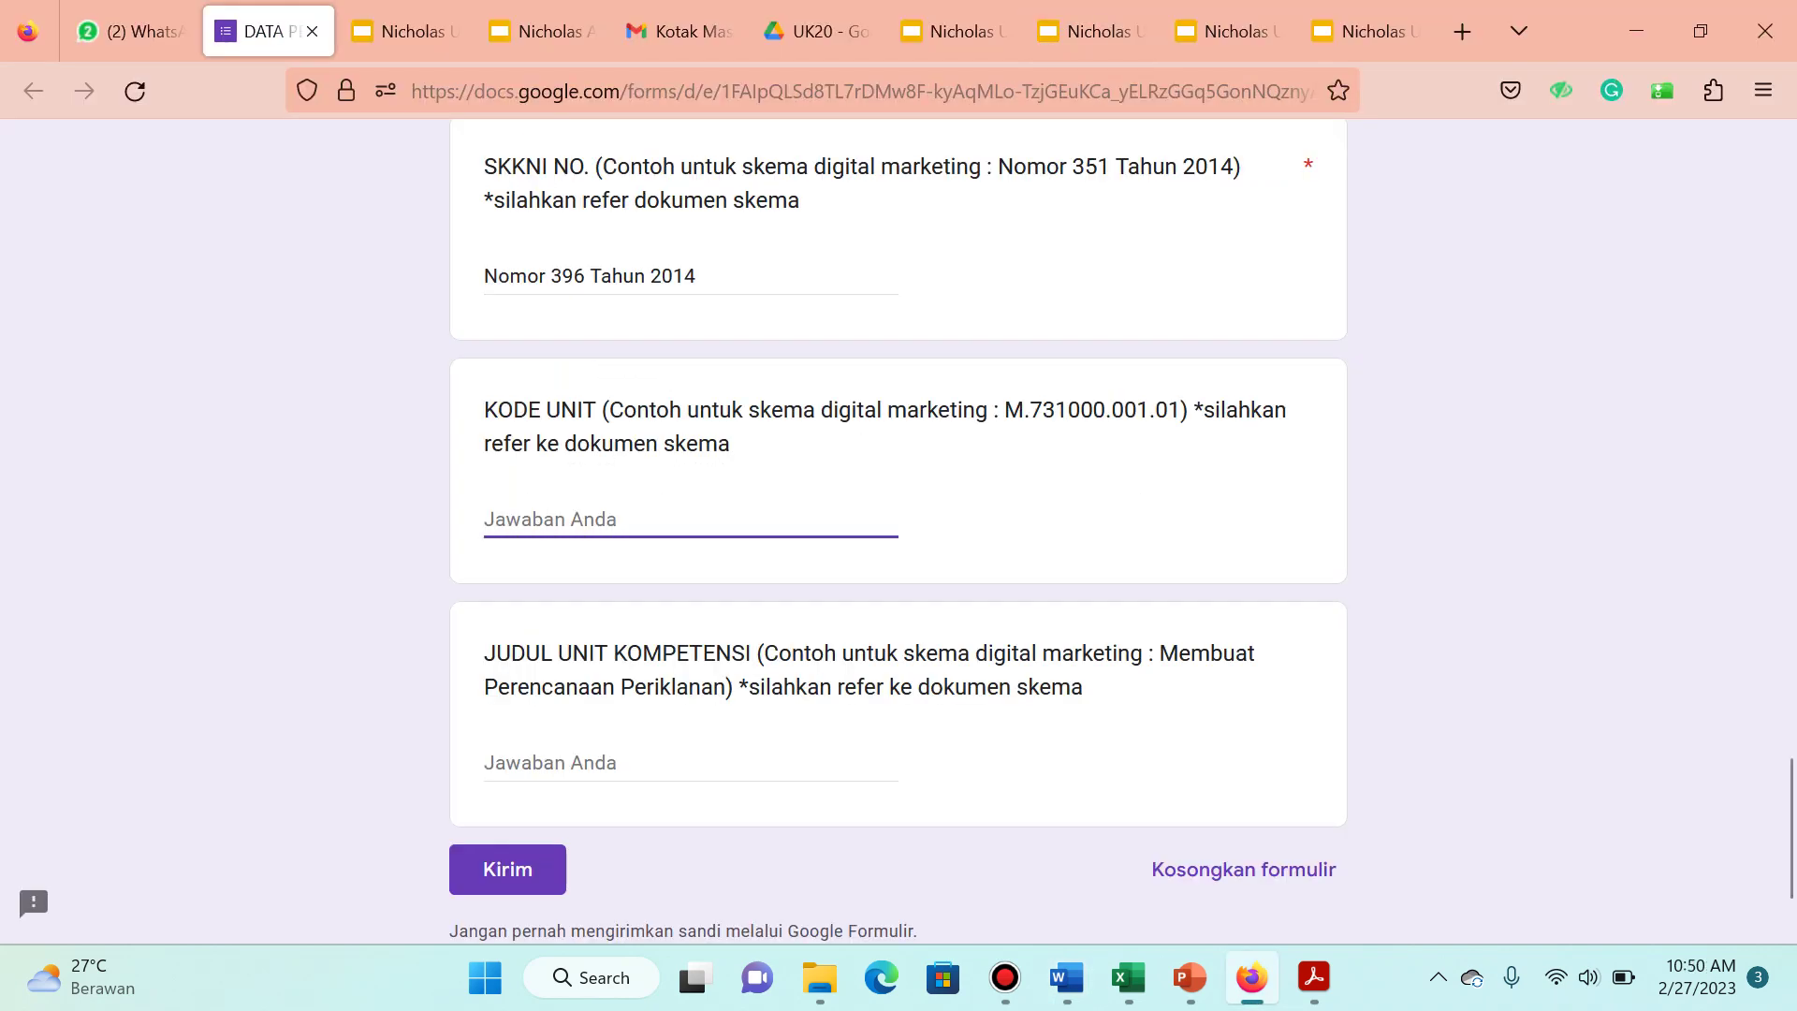
{"action": "key", "text": "alt+Tab"}
{"action": "scroll", "coordinate": [898, 599], "scroll_direction": "down", "scroll_amount": 12}
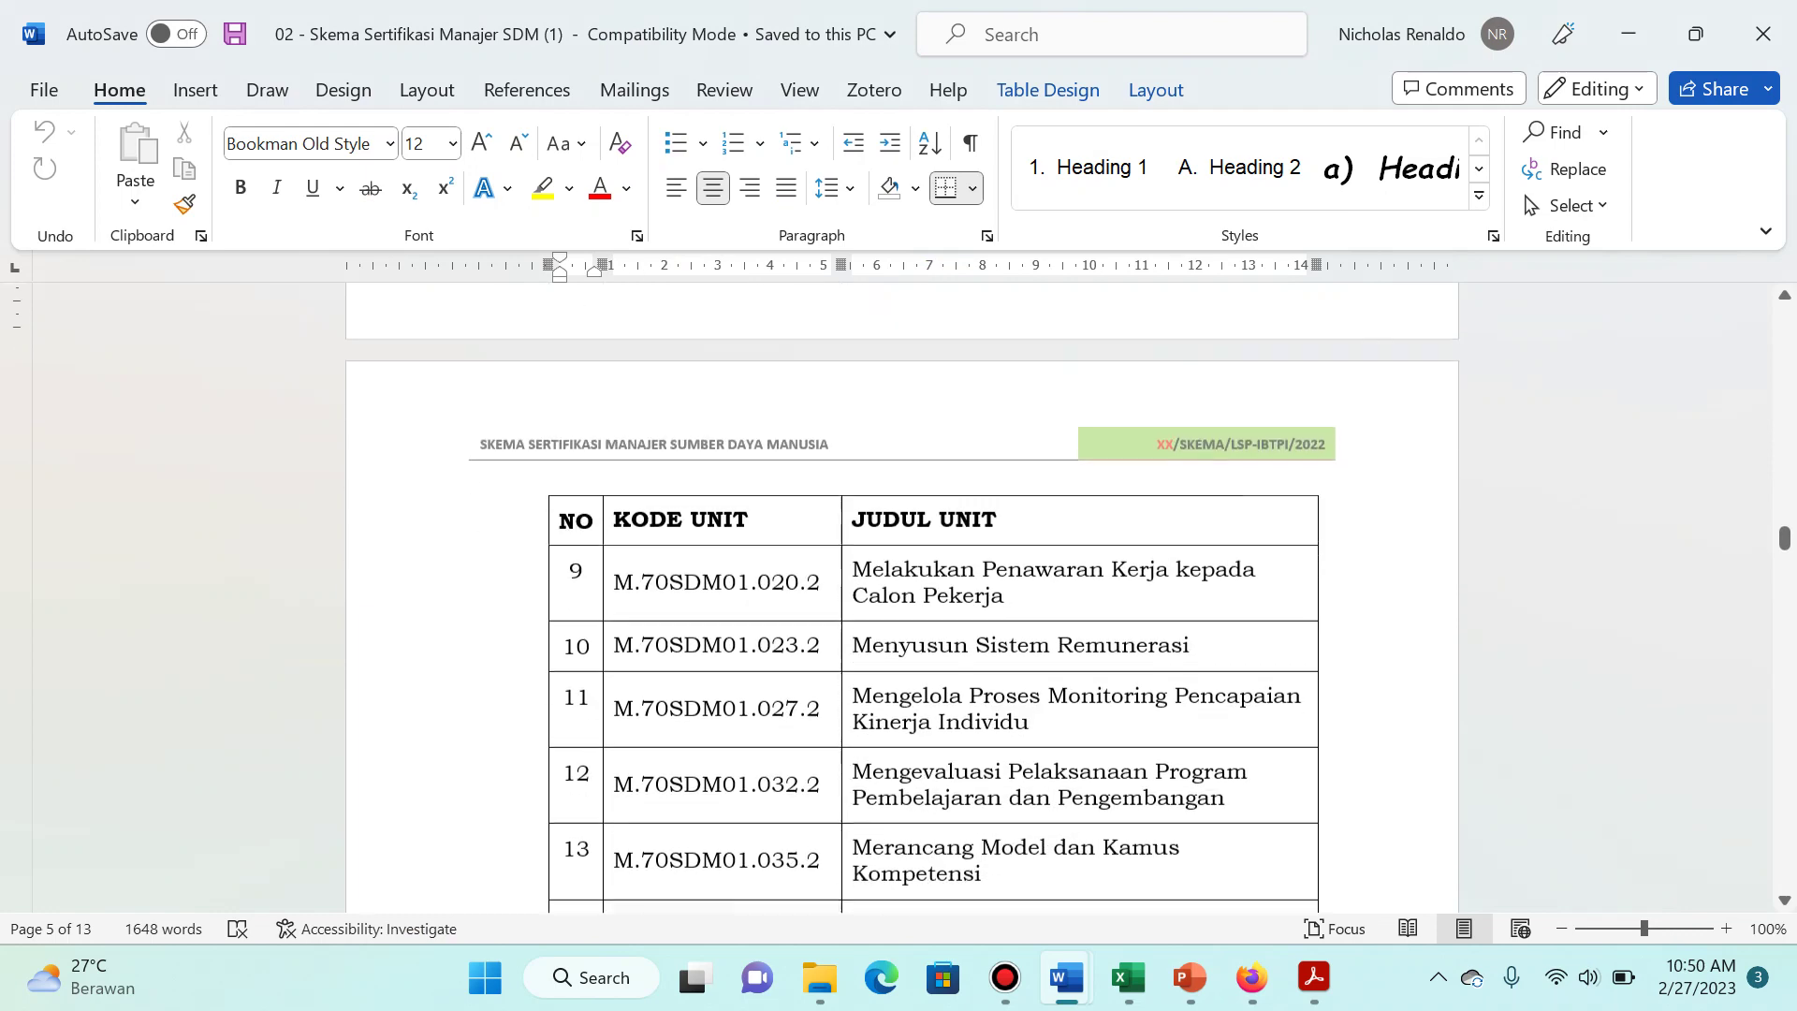
{"action": "scroll", "coordinate": [571, 336], "scroll_direction": "up", "scroll_amount": 6}
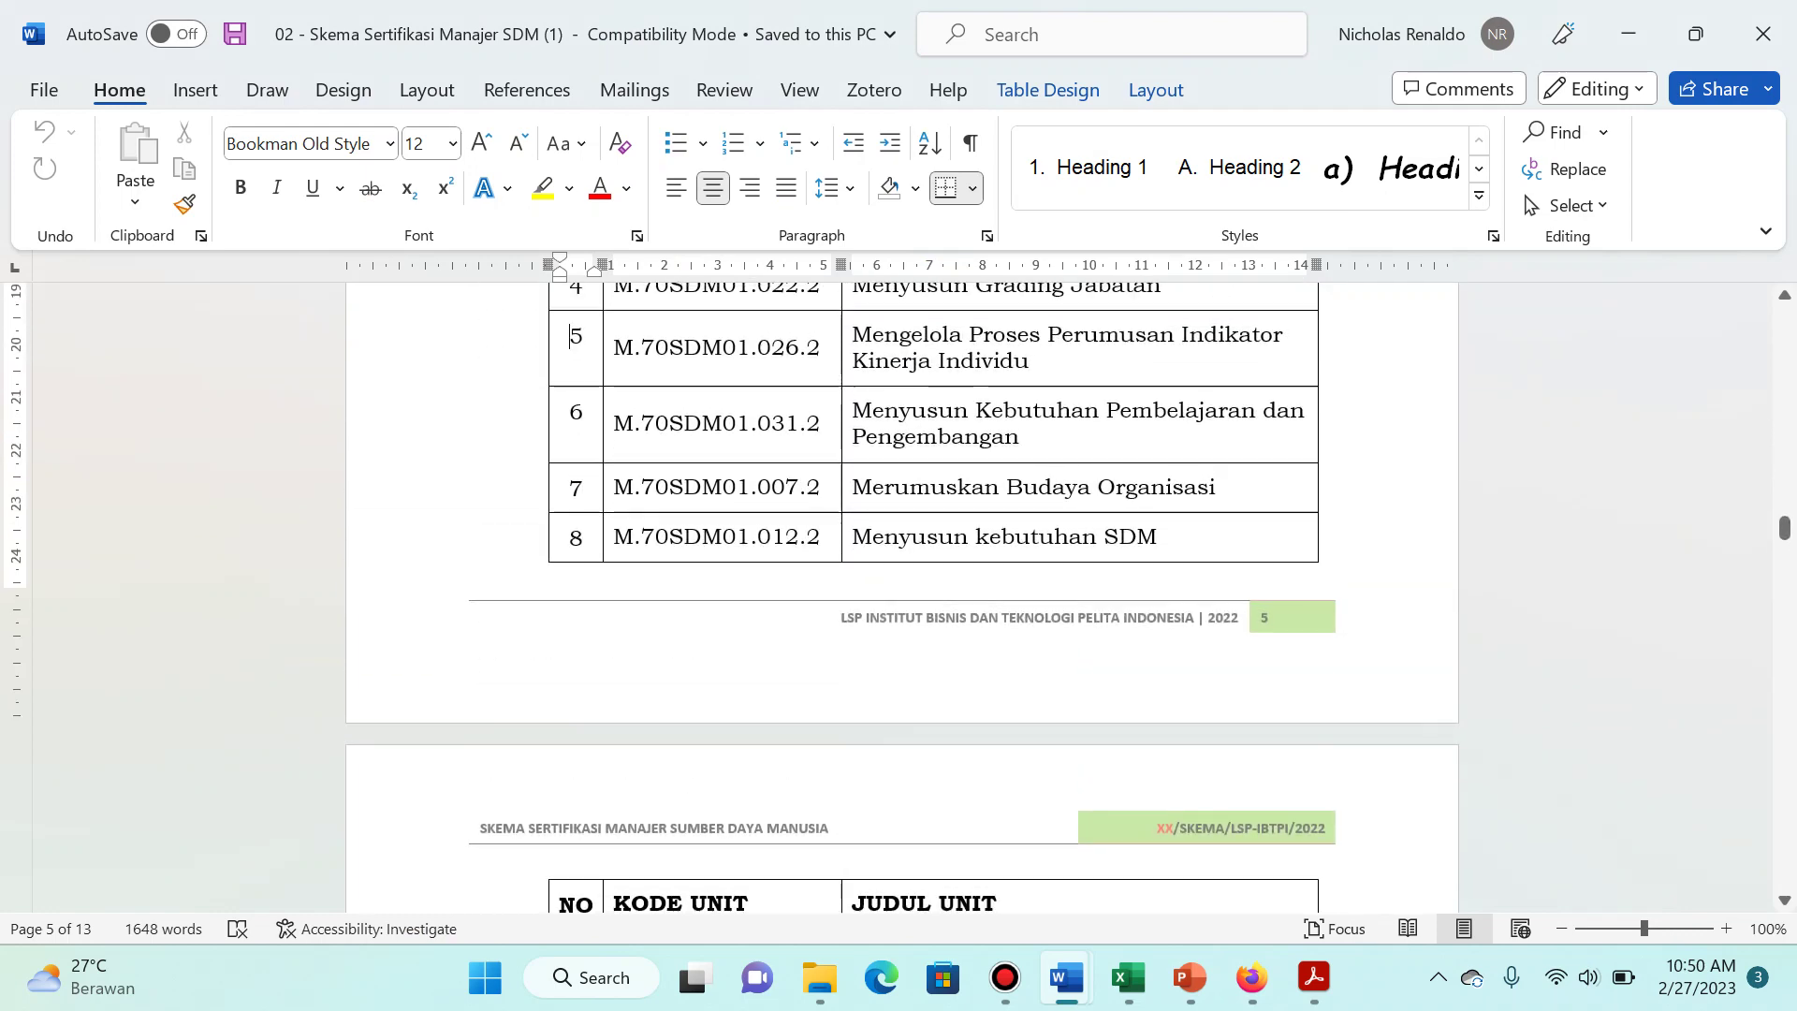
{"action": "left_click", "coordinate": [820, 348]}
{"action": "scroll", "coordinate": [820, 347], "scroll_direction": "up", "scroll_amount": 2}
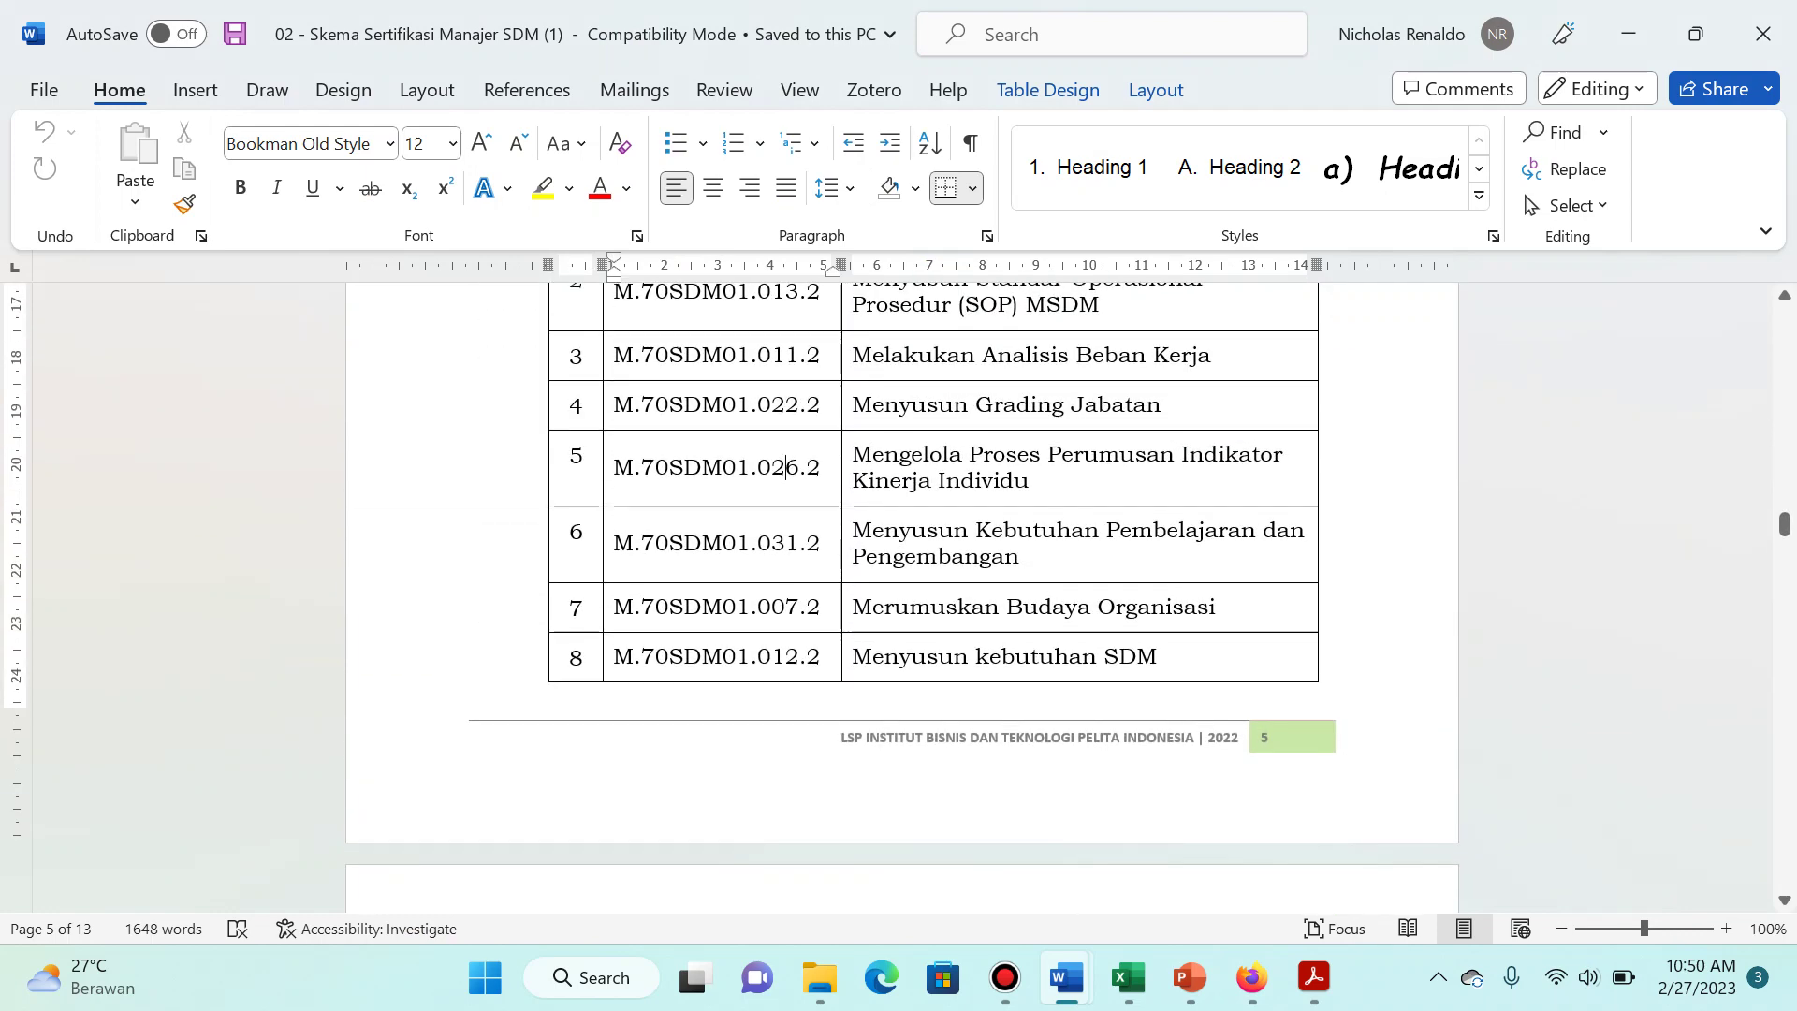
{"action": "key", "text": "shift+Home"}
{"action": "key", "text": "ctrl+c"}
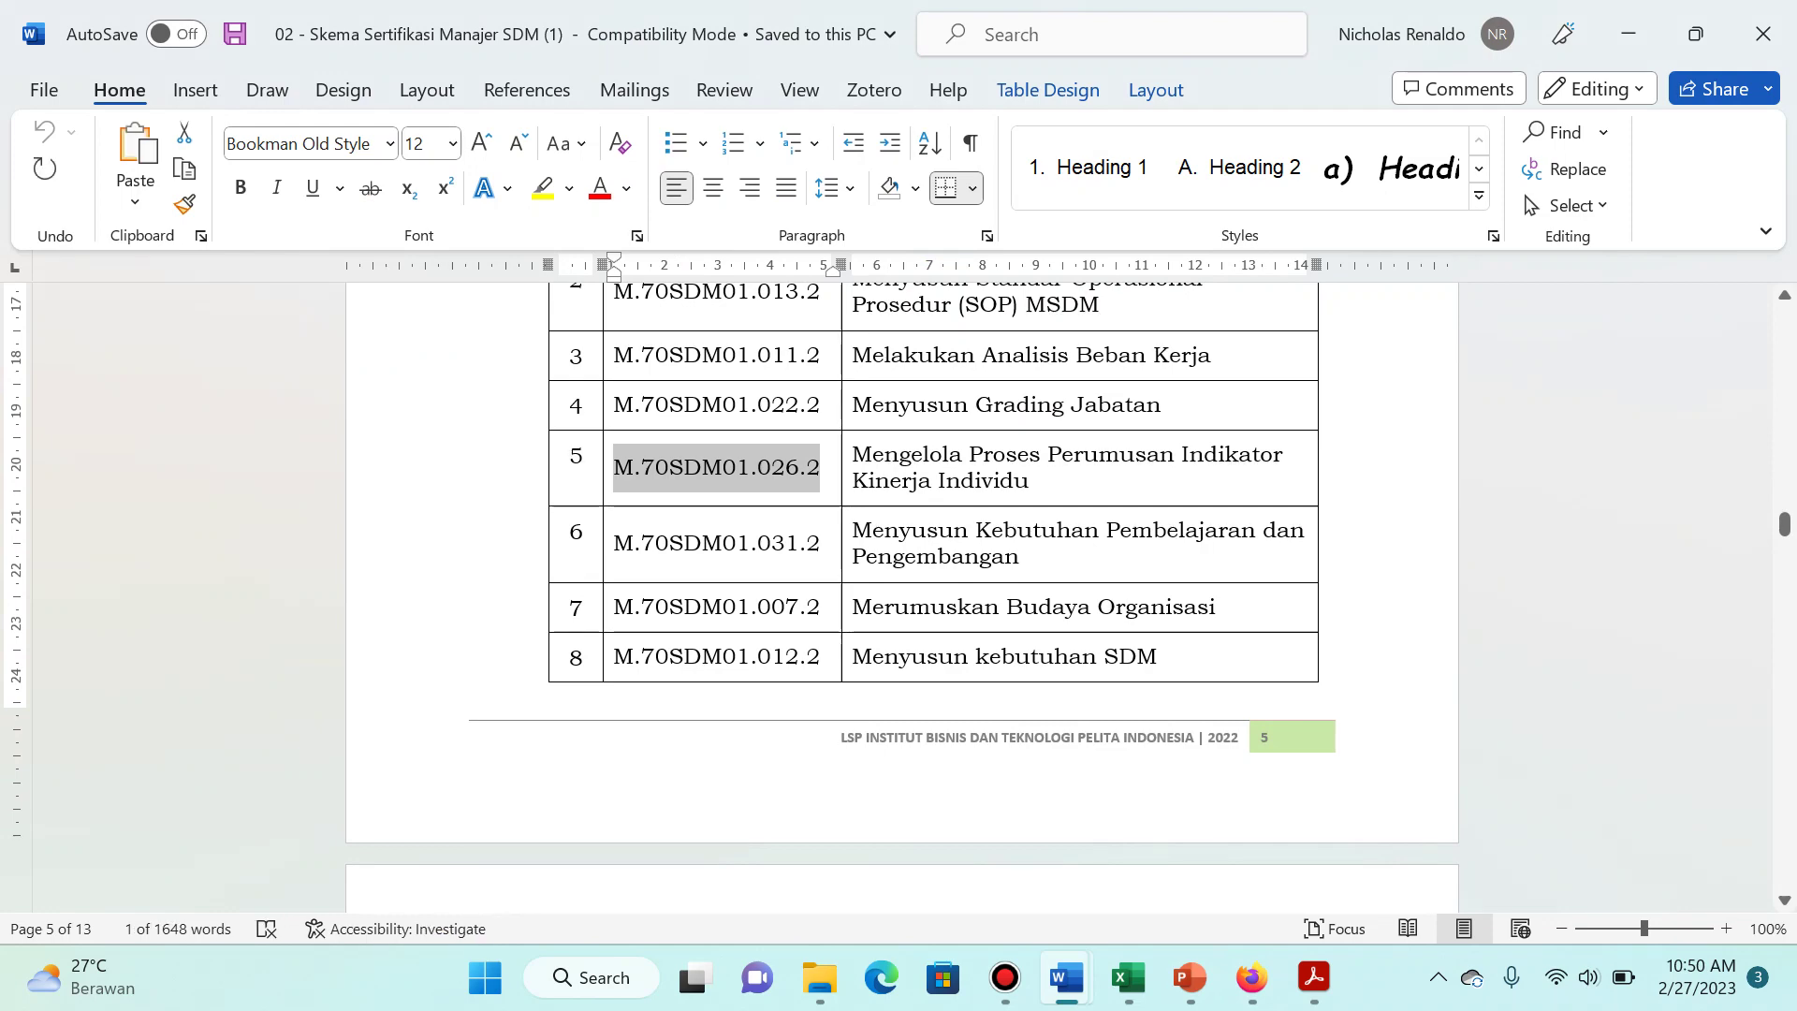
{"action": "key", "text": "alt+Tab"}
{"action": "key", "text": "ctrl+v"}
Step: Copy unit 5's title "Mengelola Proses Perumusan Indikator Kinerja Individu" from Word into the form's JUDUL UNIT KOMPETENSI answer
{"action": "key", "text": "alt+Tab"}
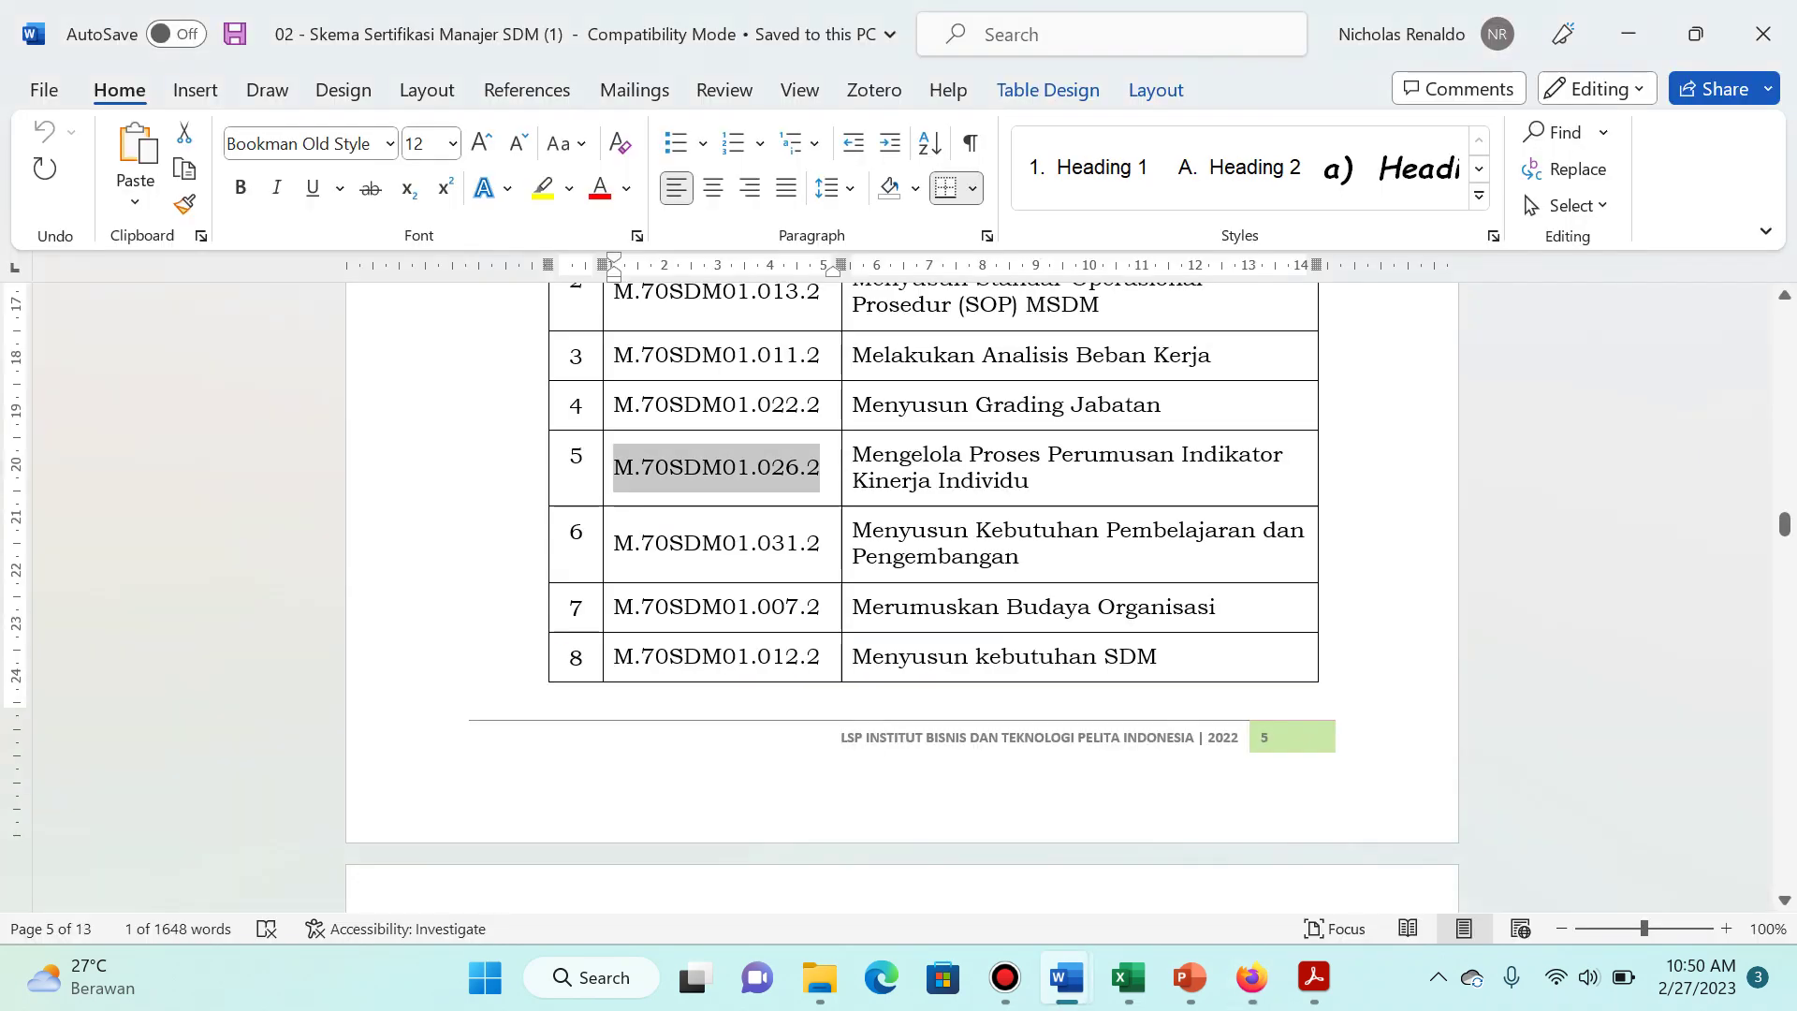
{"action": "key", "text": "Tab"}
{"action": "key", "text": "ctrl+c"}
{"action": "key", "text": "alt+Tab"}
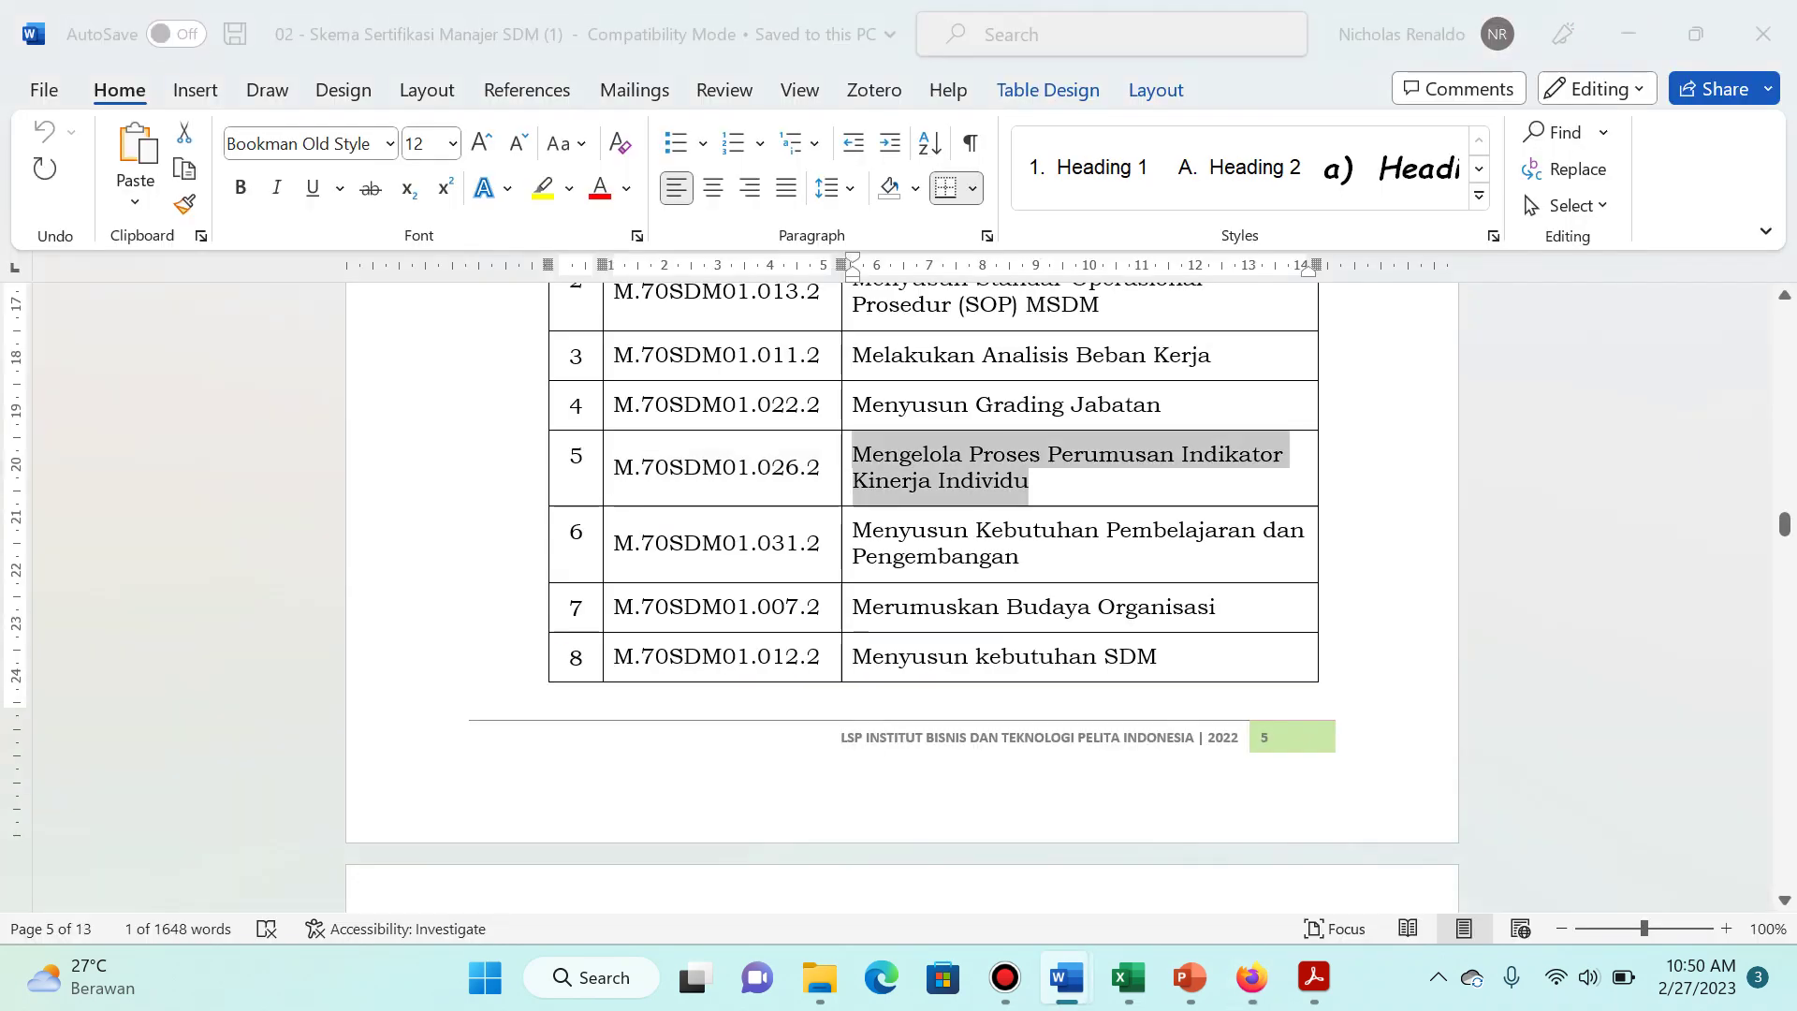
{"action": "key", "text": "Tab"}
{"action": "key", "text": "ctrl+v"}
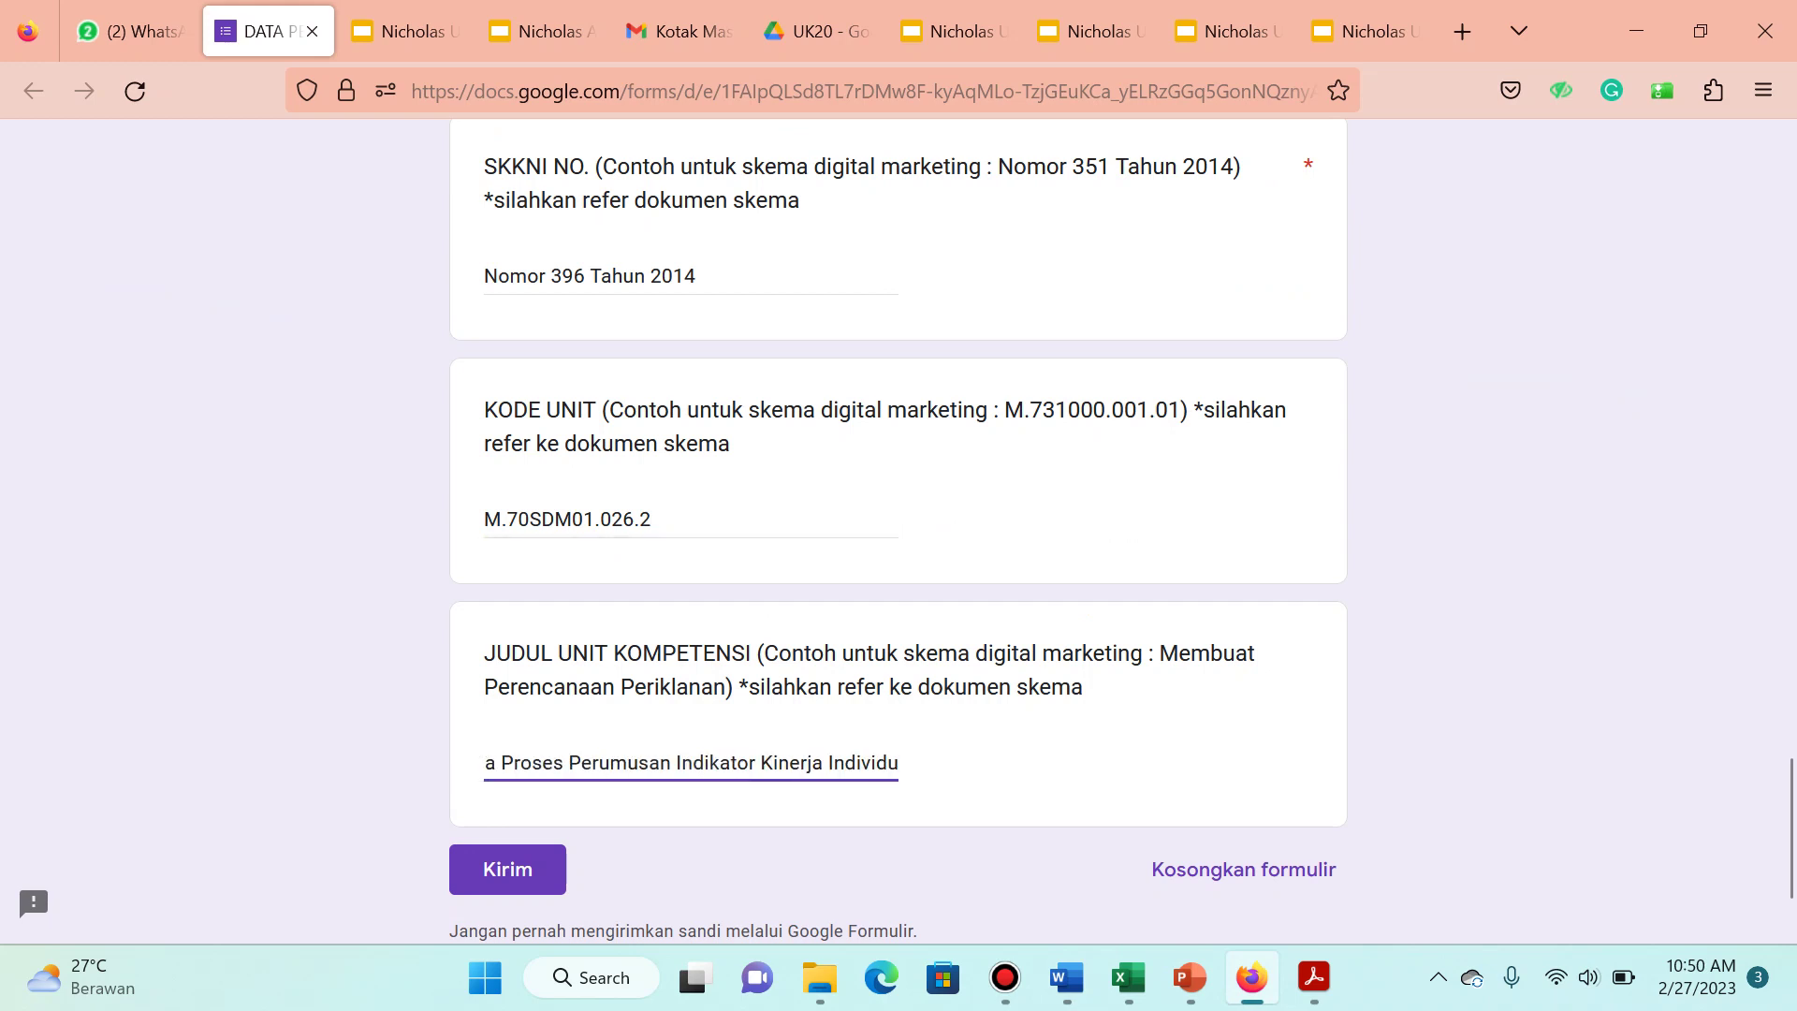
Step: Submit the completed DATA PESERTA ASKOM form
{"action": "key", "text": "Home"}
{"action": "key", "text": "Tab"}
{"action": "key", "text": "Return"}
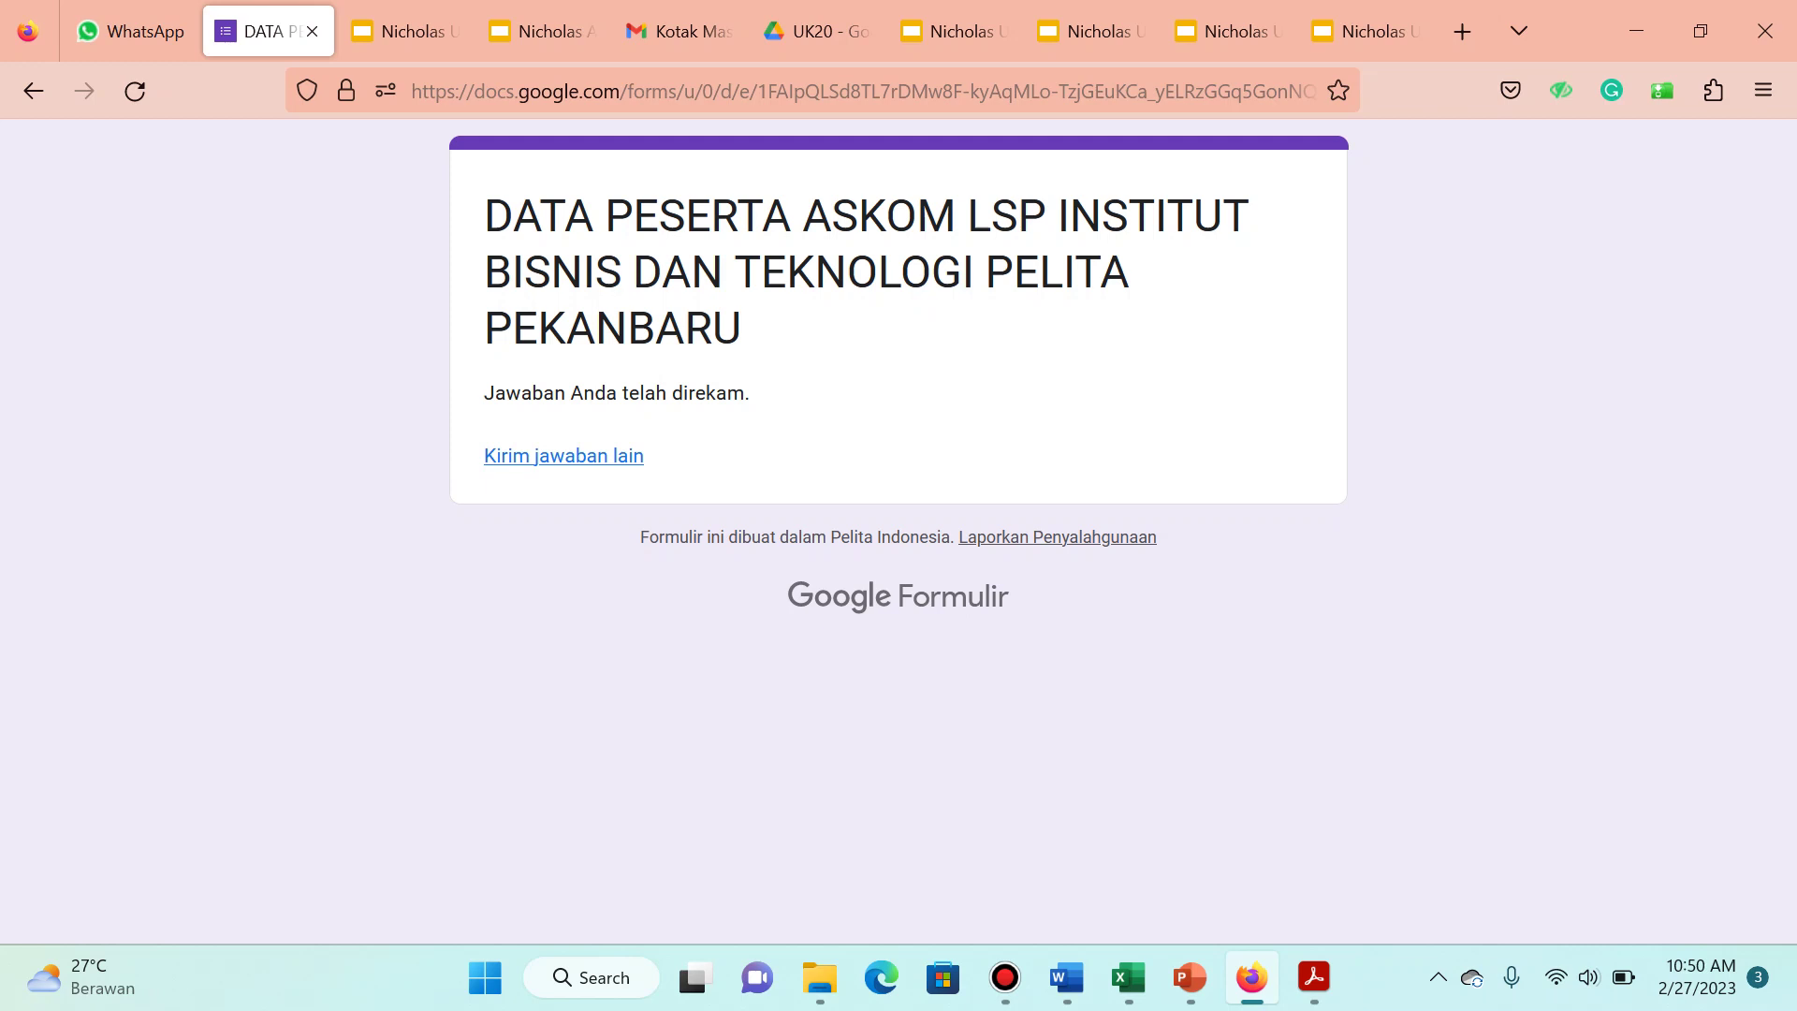
Step: Download the UK13 folder from the HRM portfolio in Google Drive and open that folder
{"action": "left_click", "coordinate": [1366, 30]}
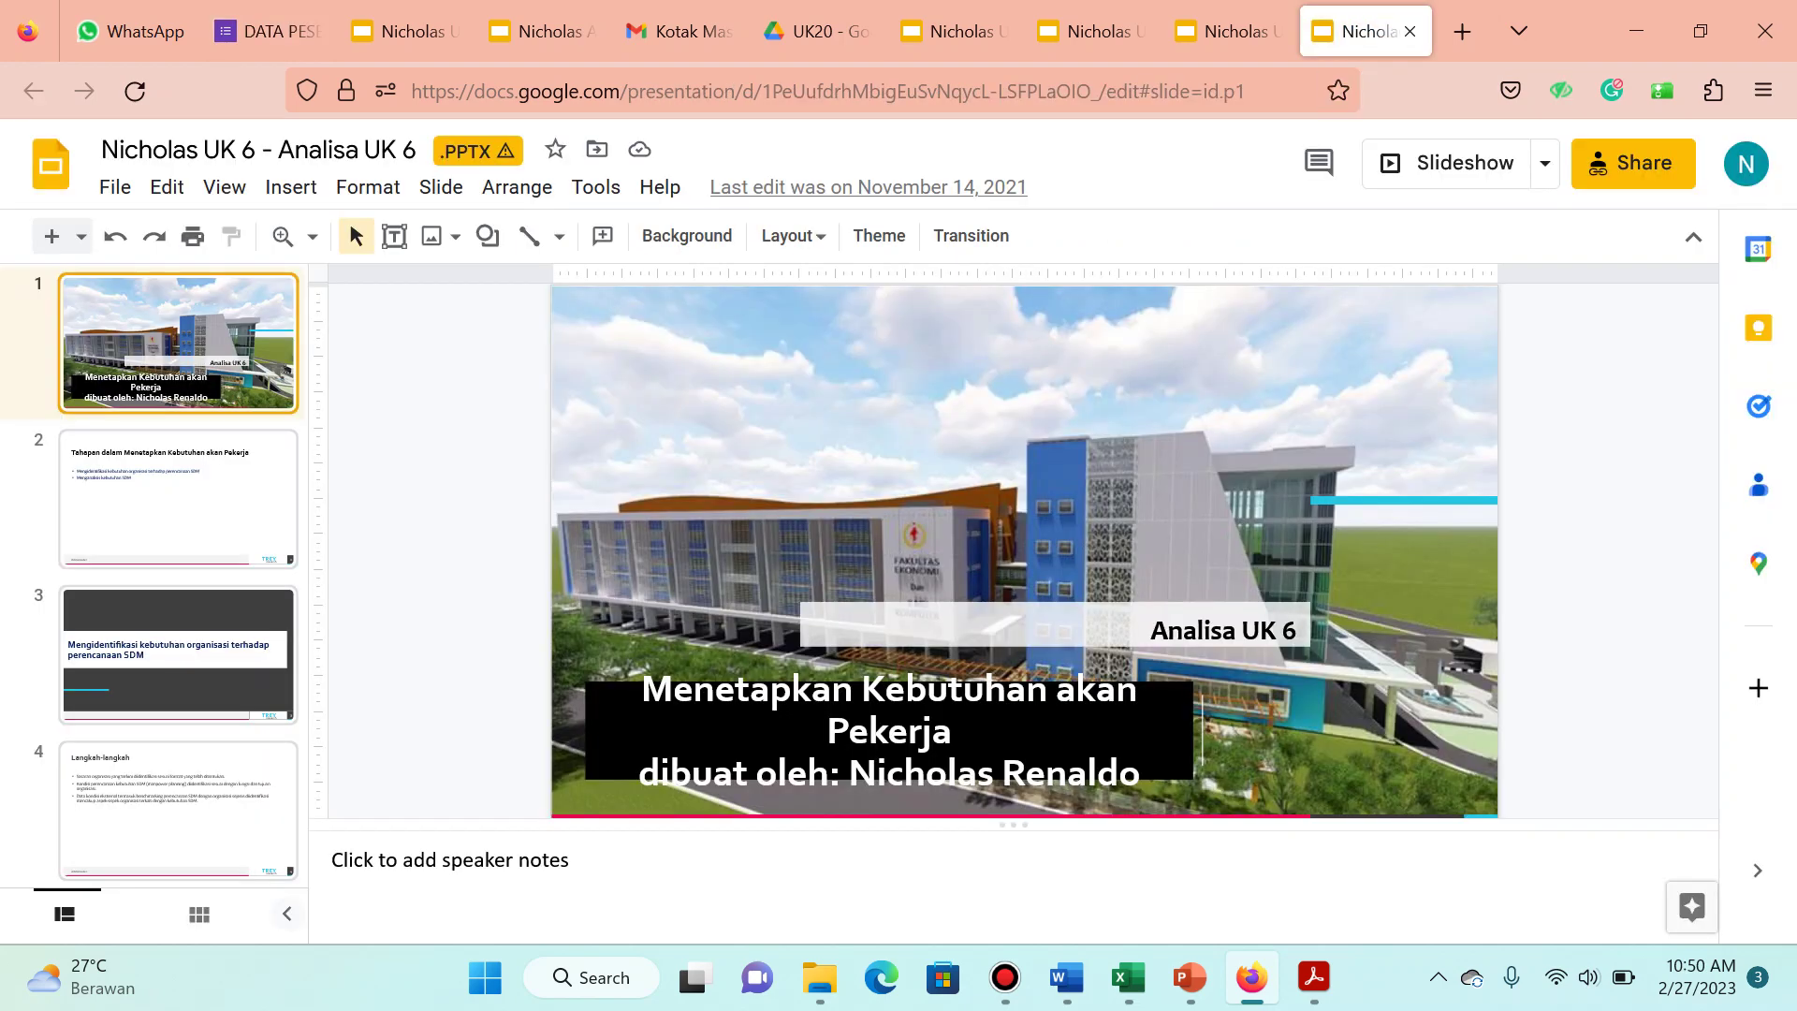
{"action": "key", "text": "ctrl+shift+Tab"}
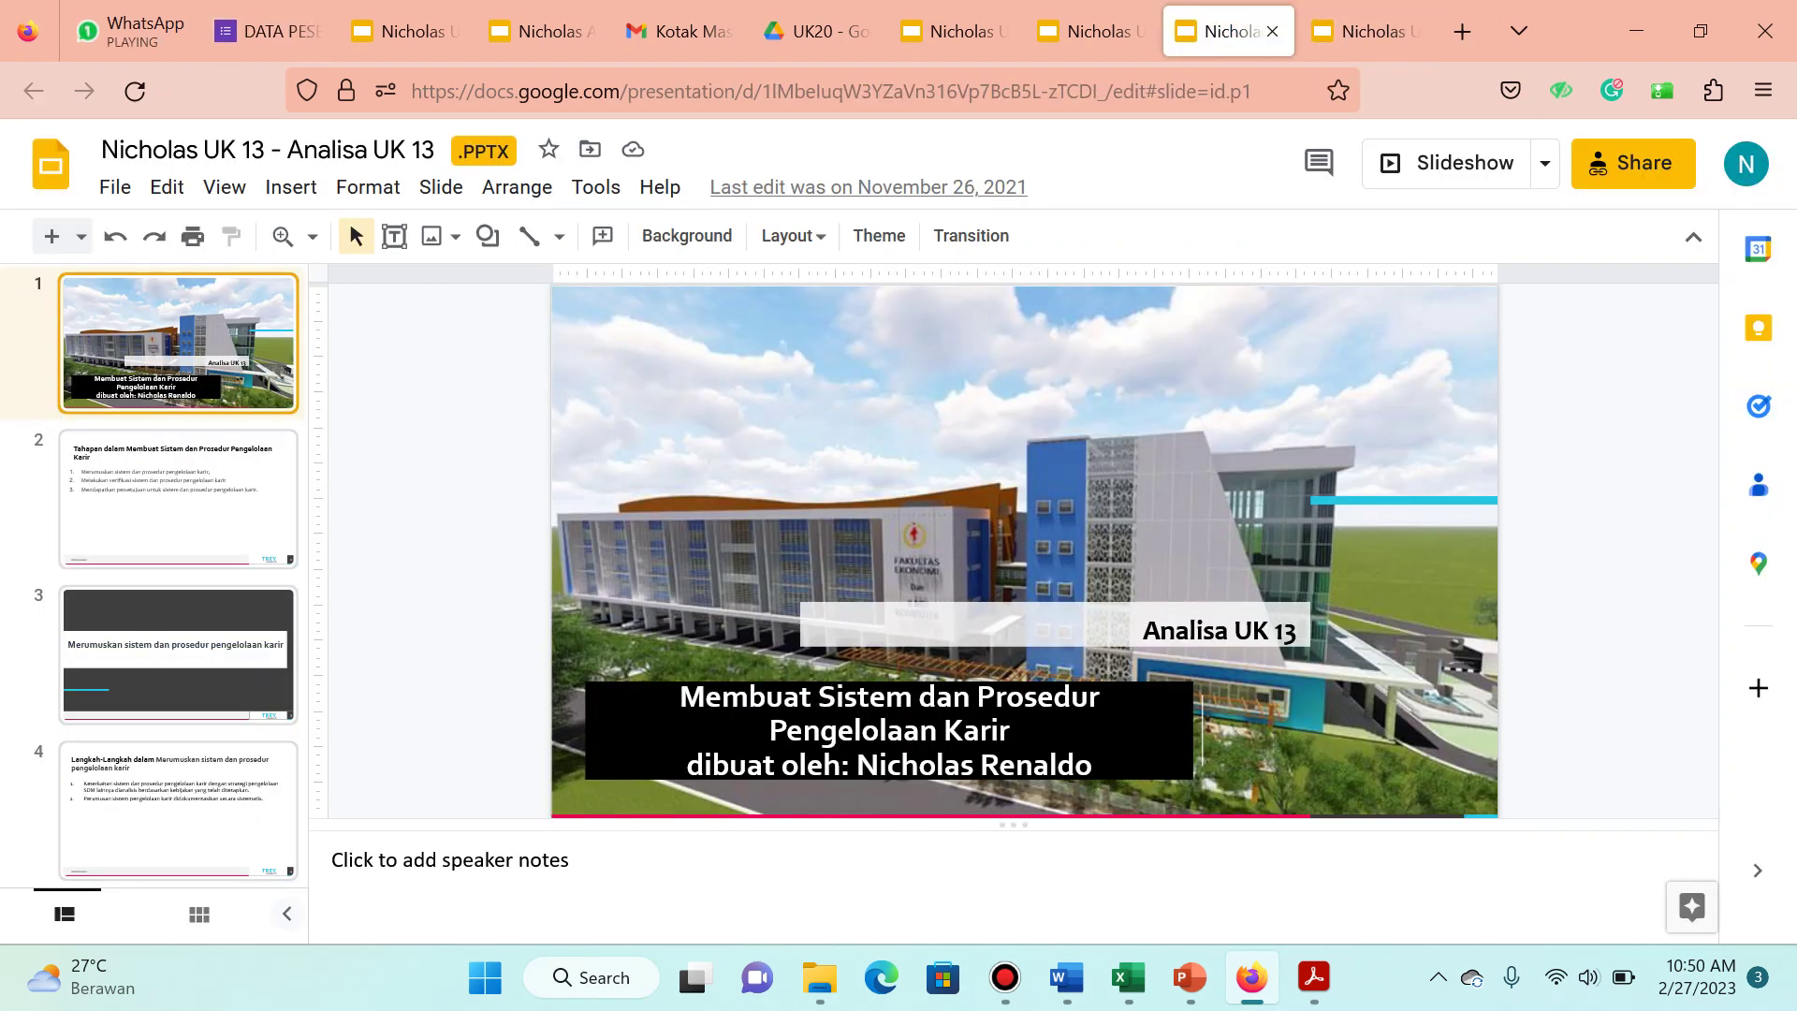
{"action": "left_click", "coordinate": [812, 31]}
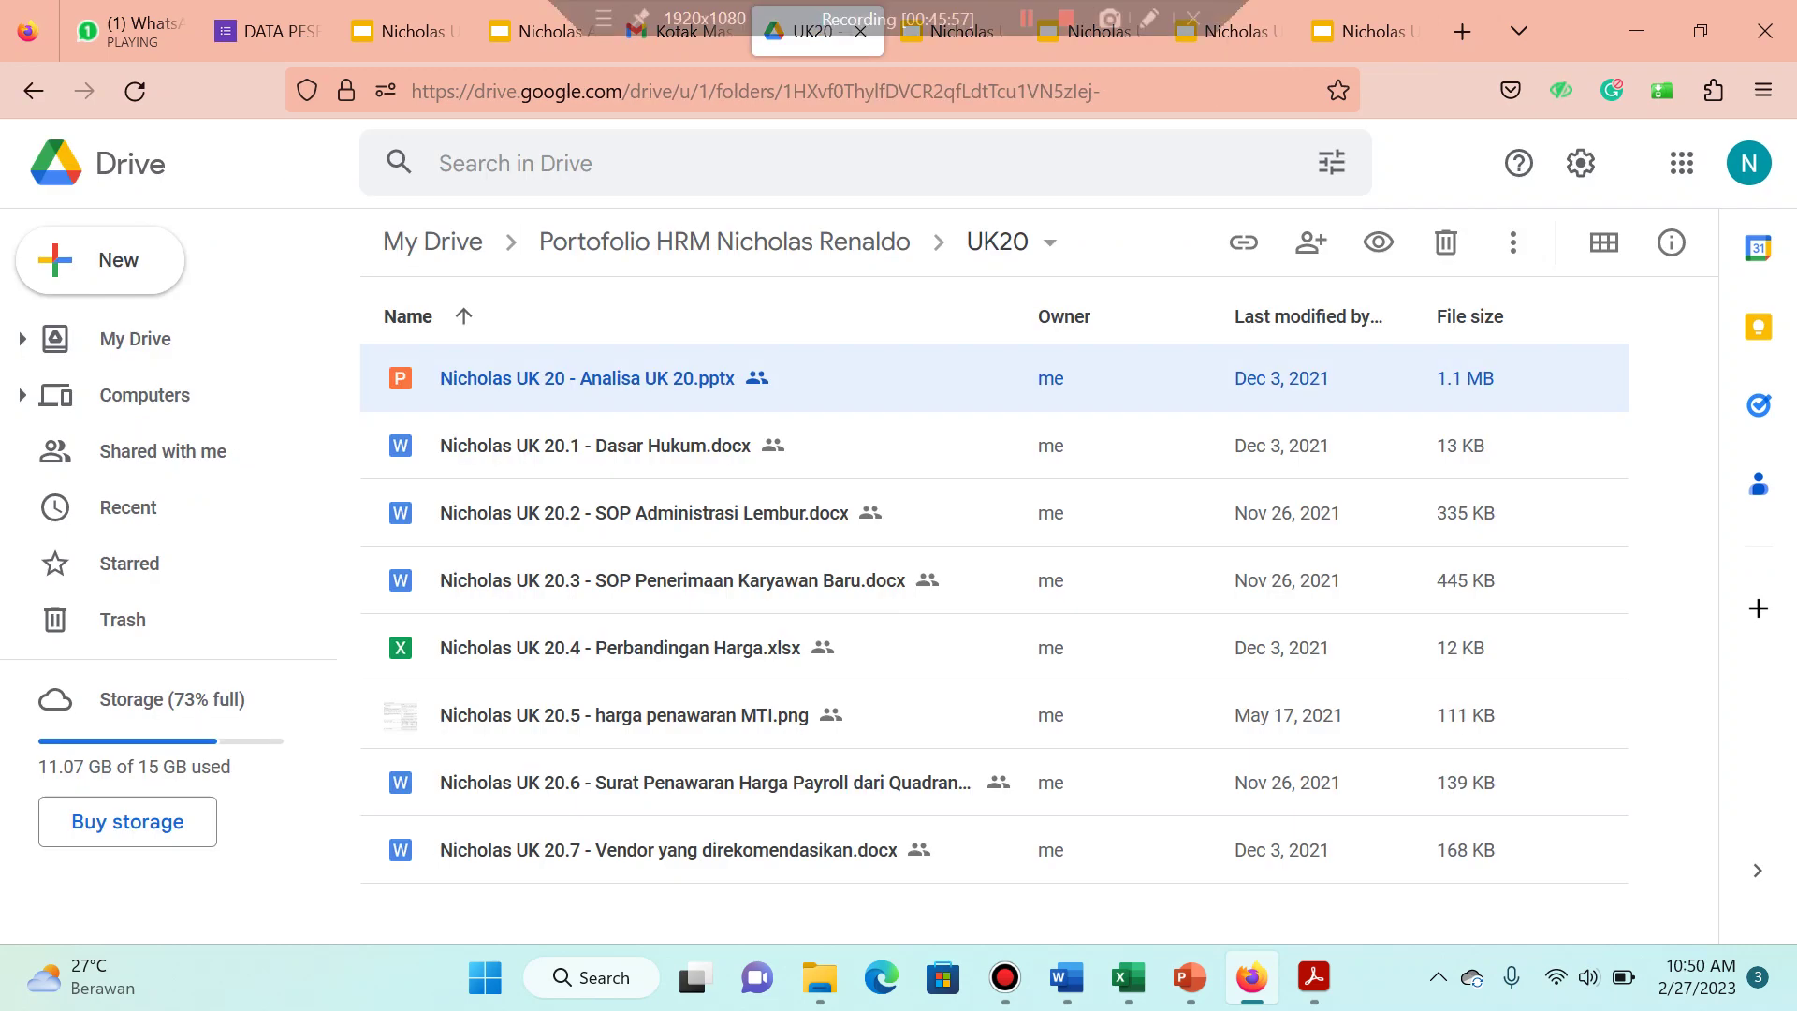
{"action": "left_click", "coordinate": [725, 242]}
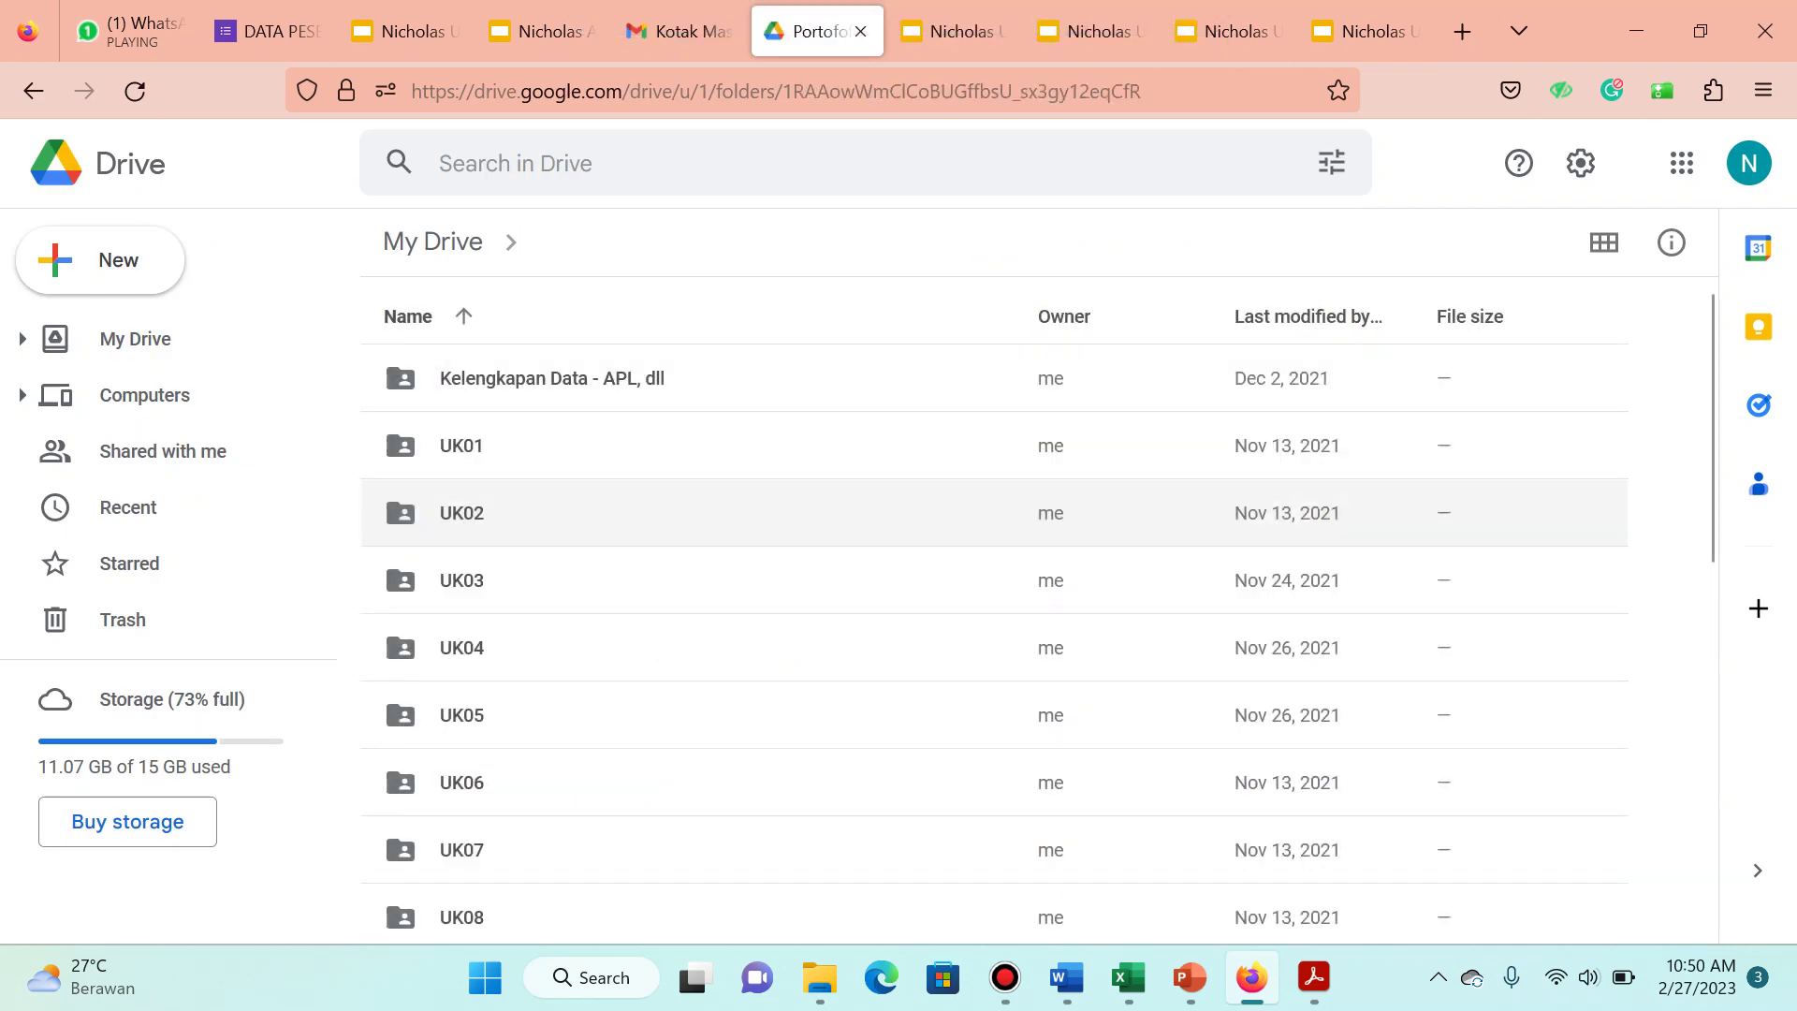
{"action": "scroll", "coordinate": [992, 645], "scroll_direction": "down", "scroll_amount": 8}
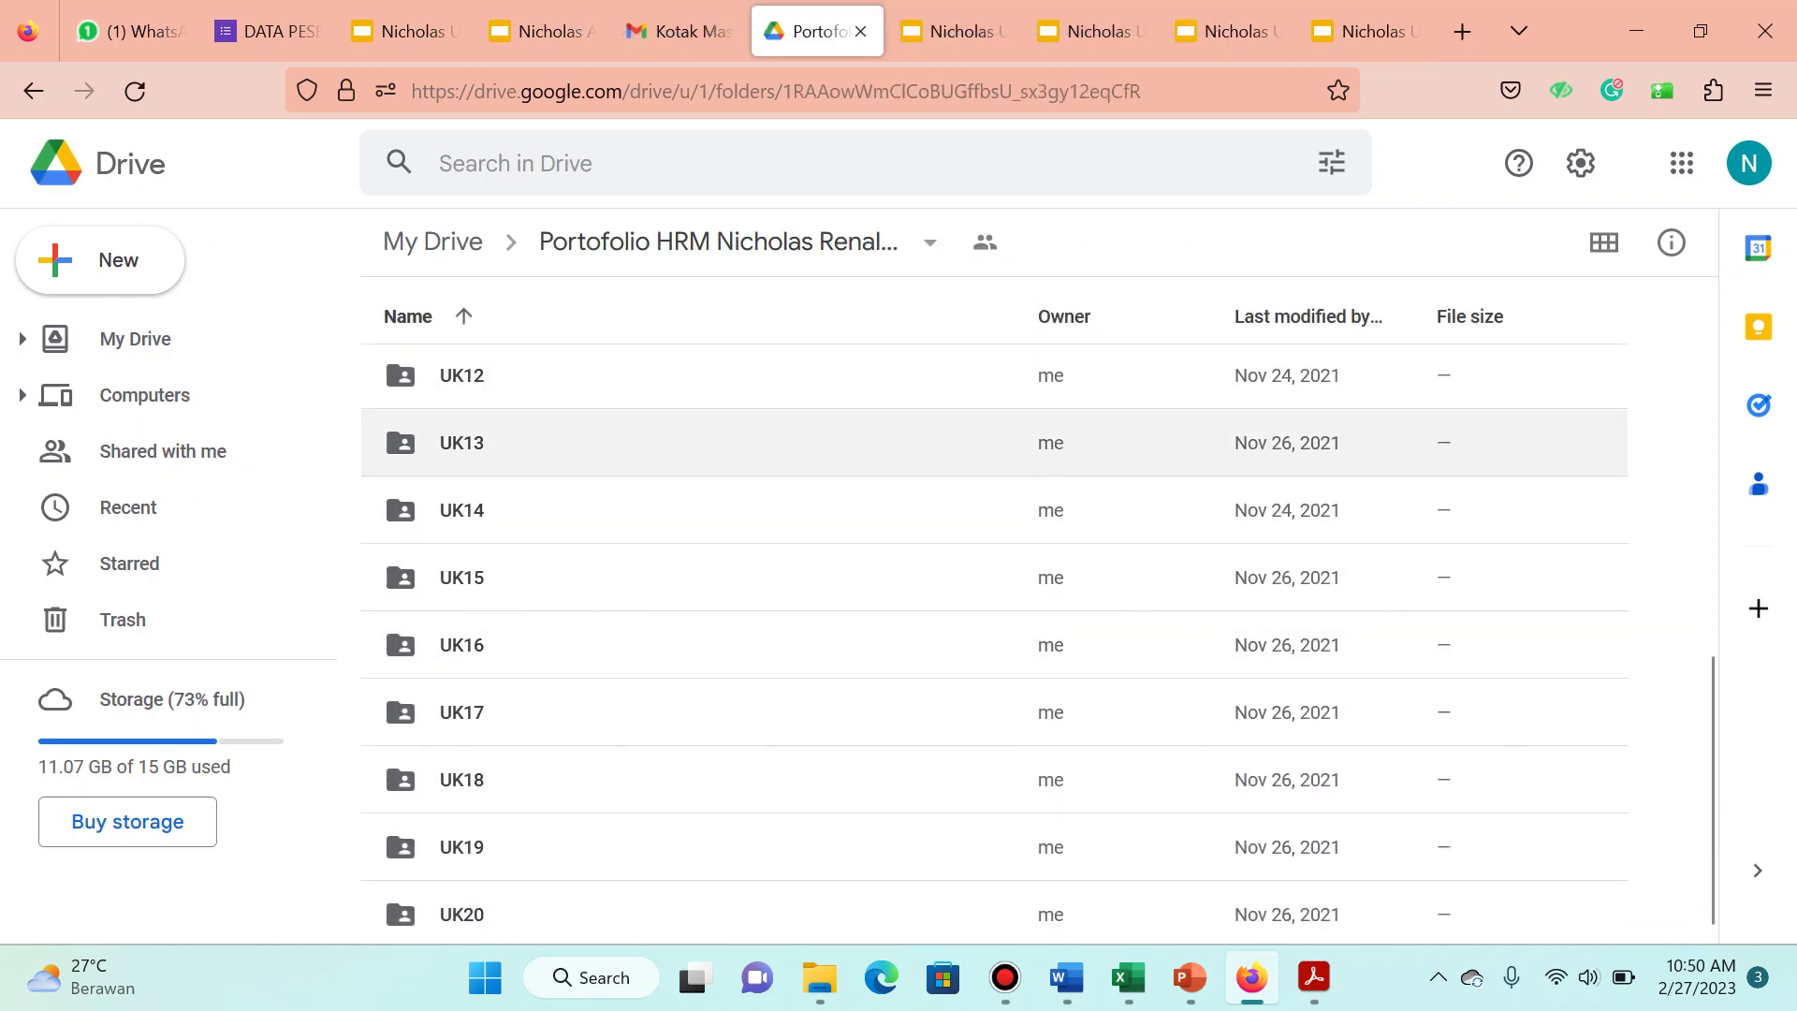
{"action": "right_click", "coordinate": [454, 443]}
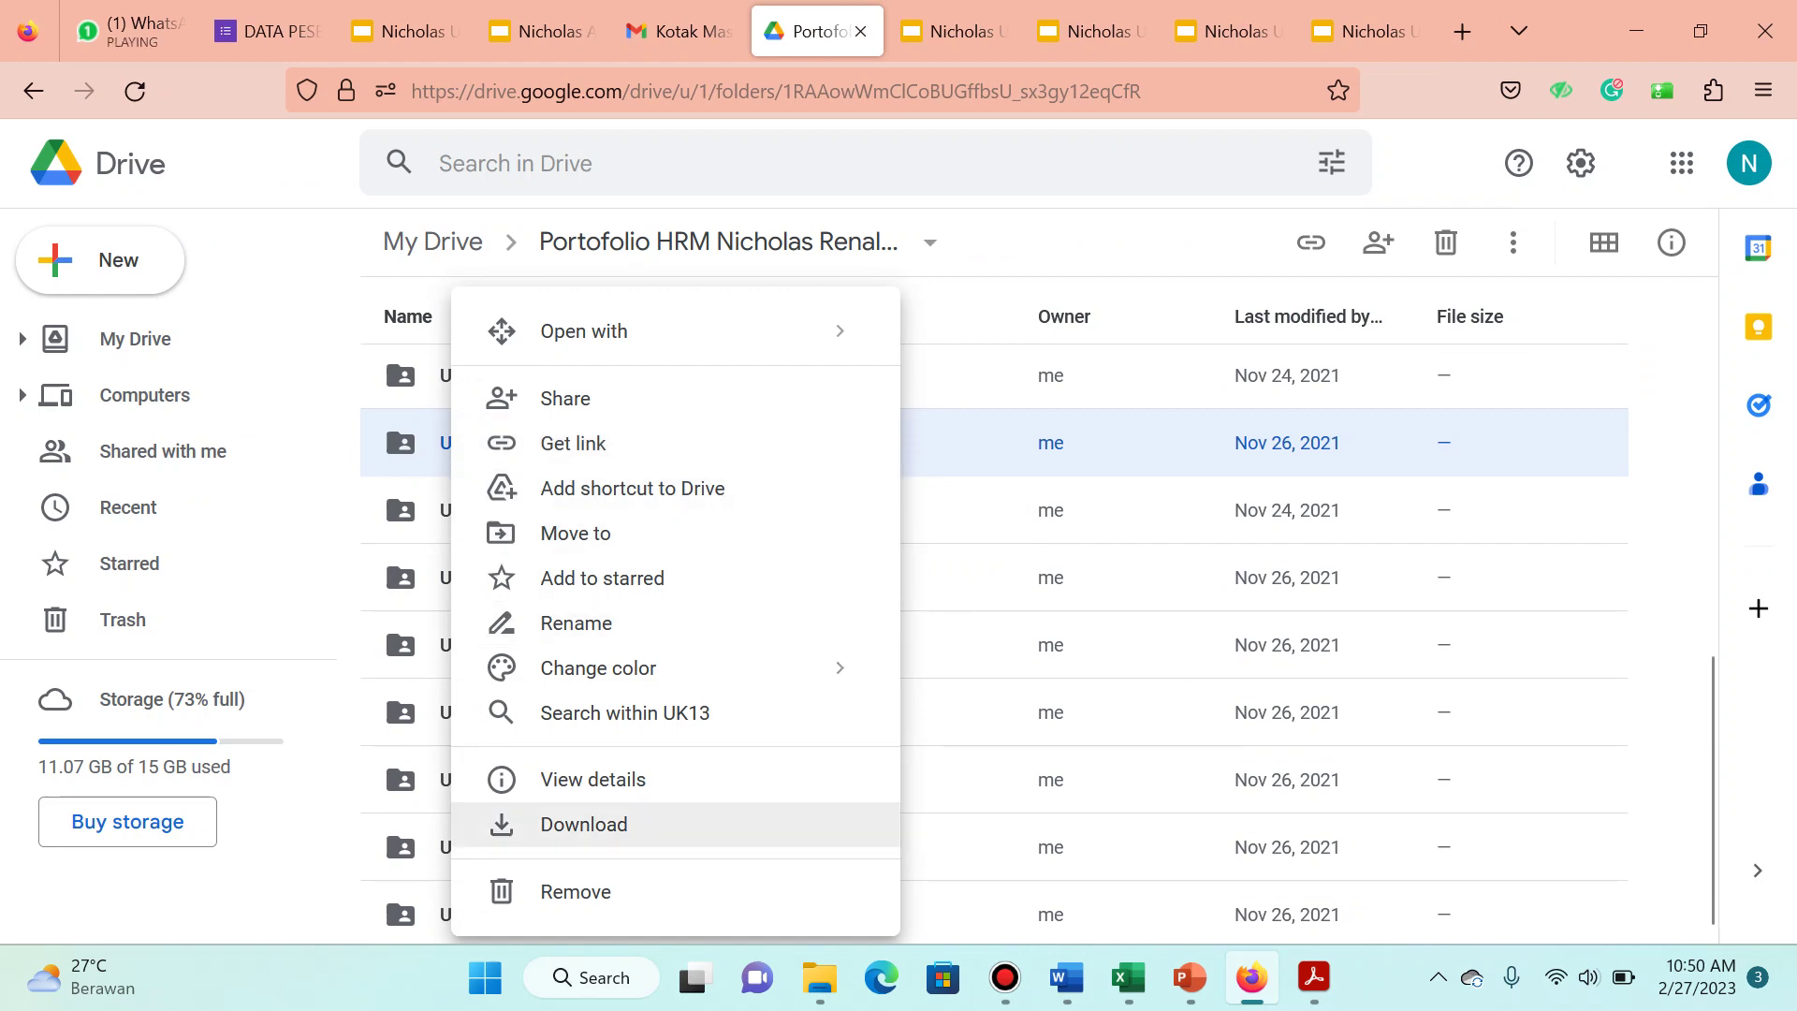
{"action": "left_click", "coordinate": [584, 823]}
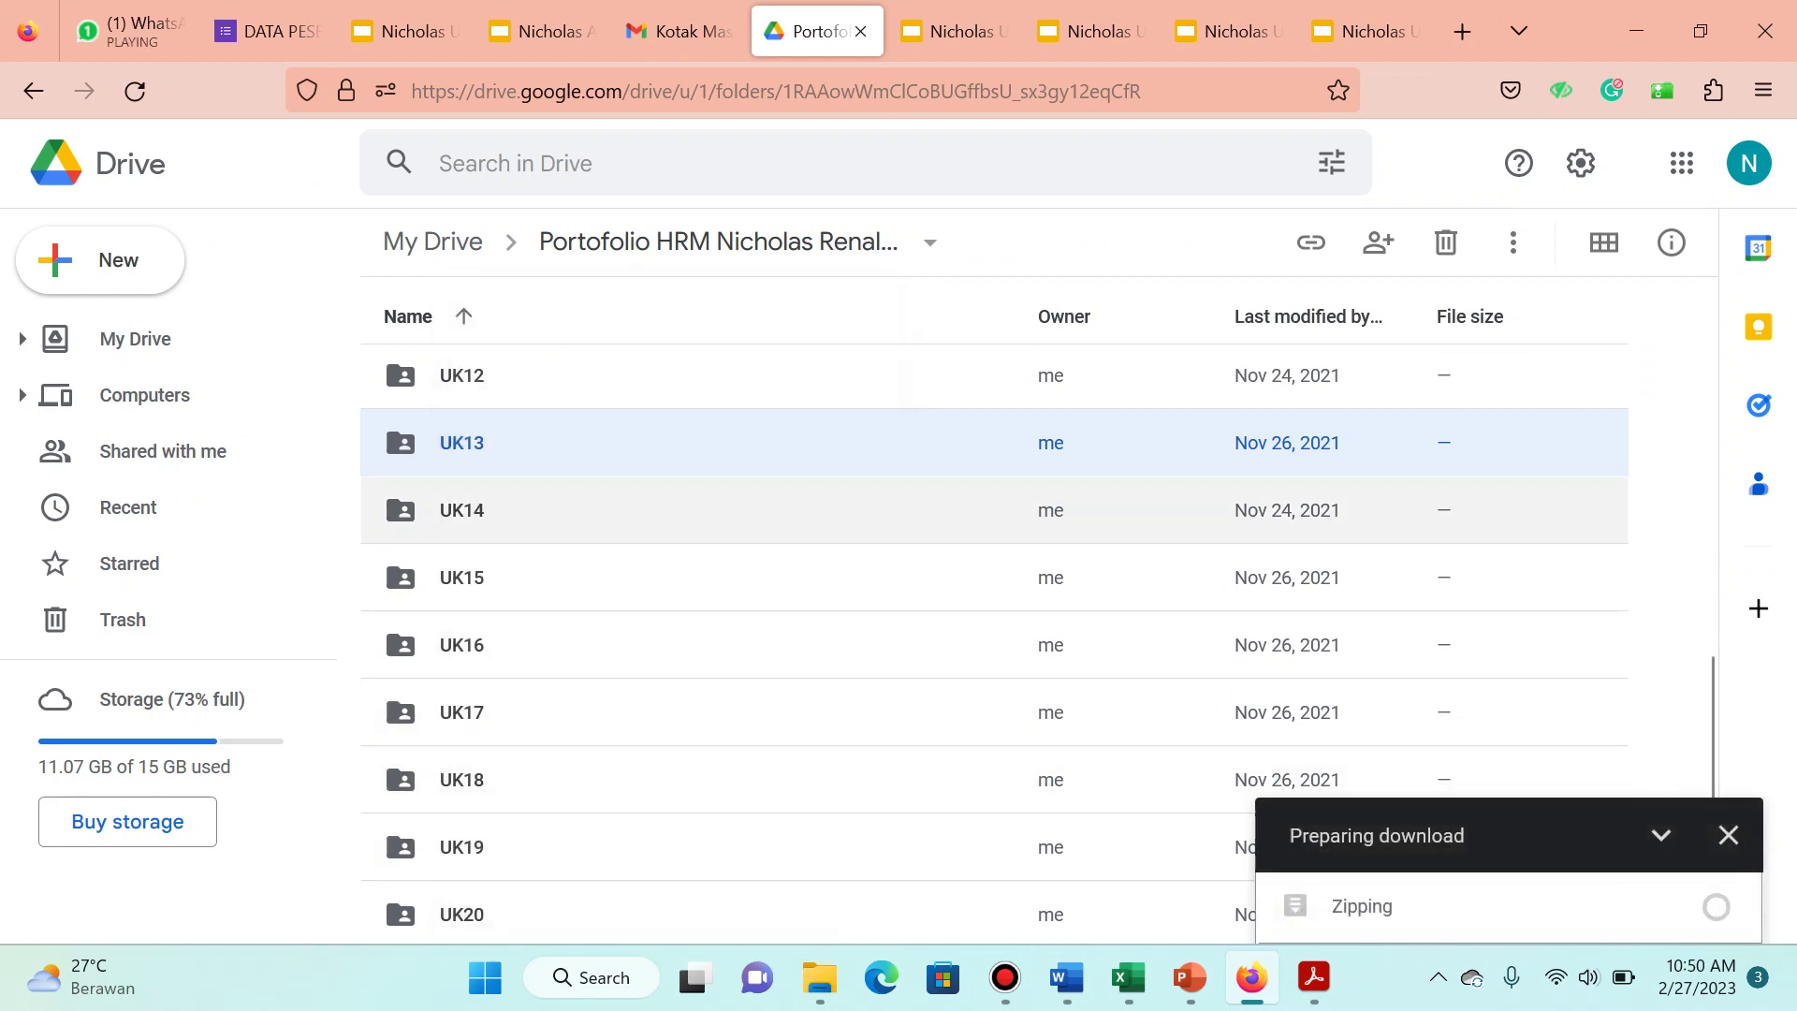
{"action": "key", "text": "Return"}
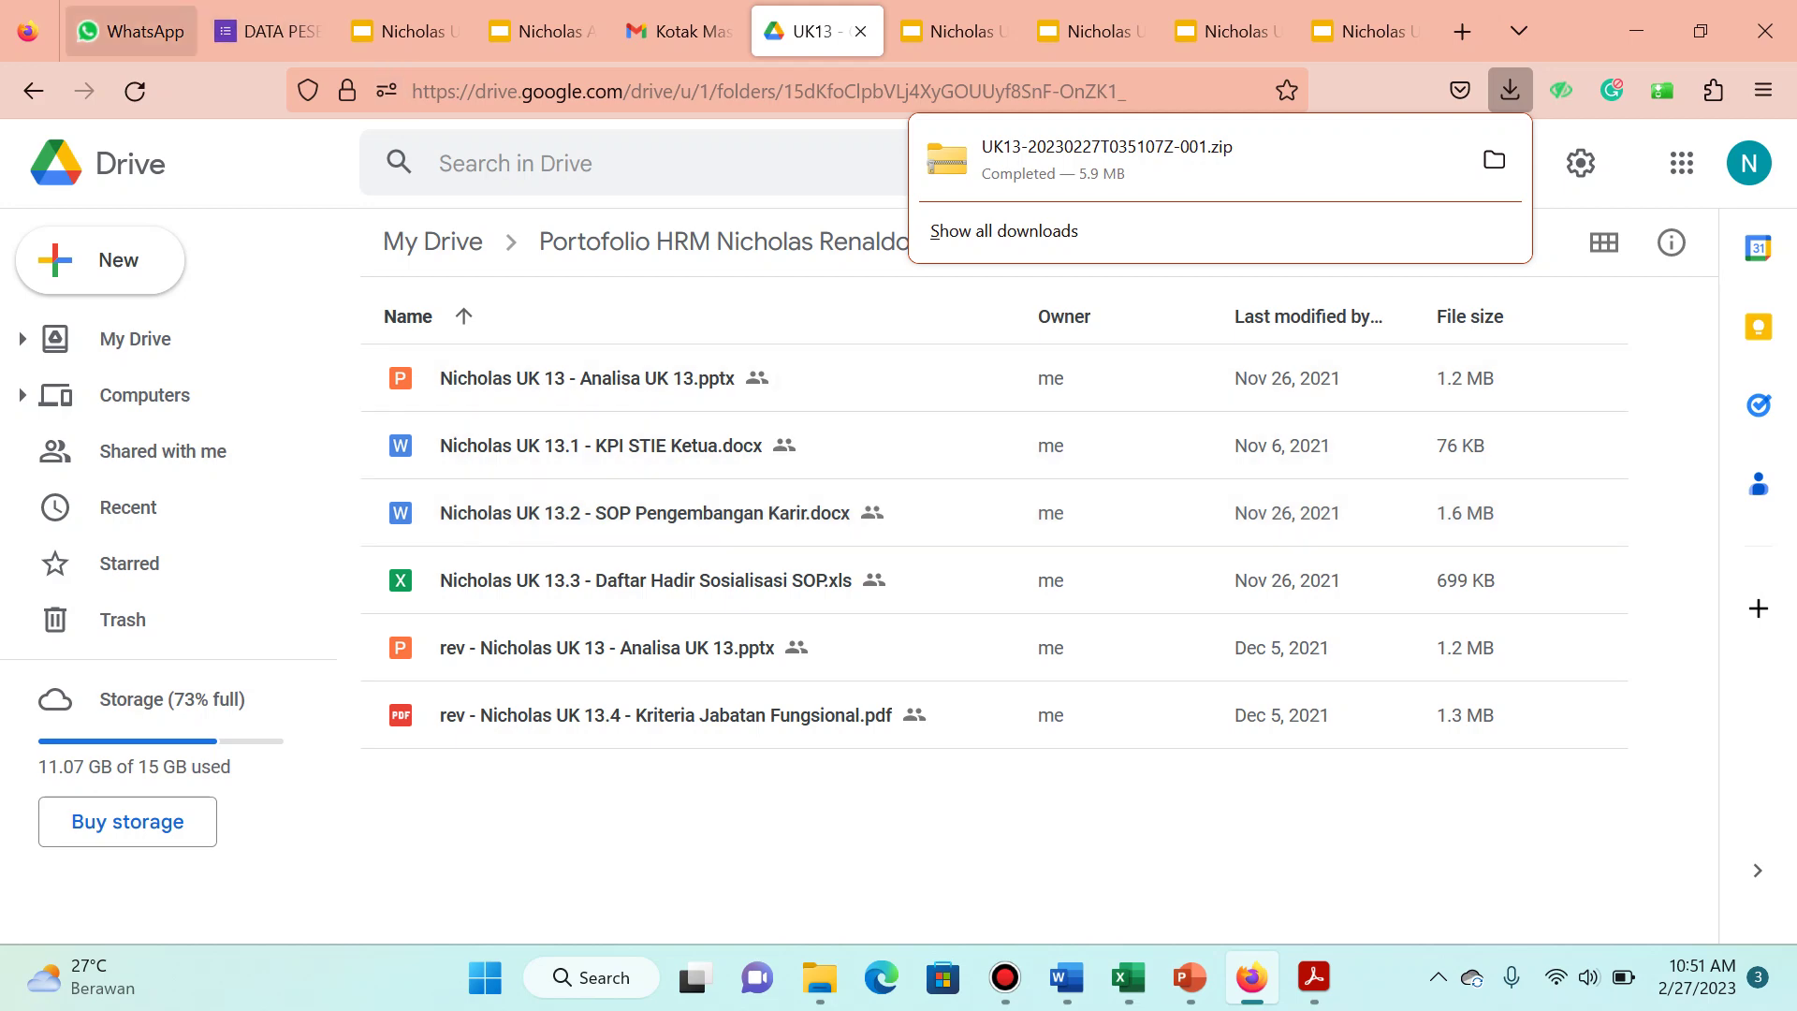
Step: Search WhatsApp Web for the colleague by first name and open the chat with her
{"action": "left_click", "coordinate": [131, 31]}
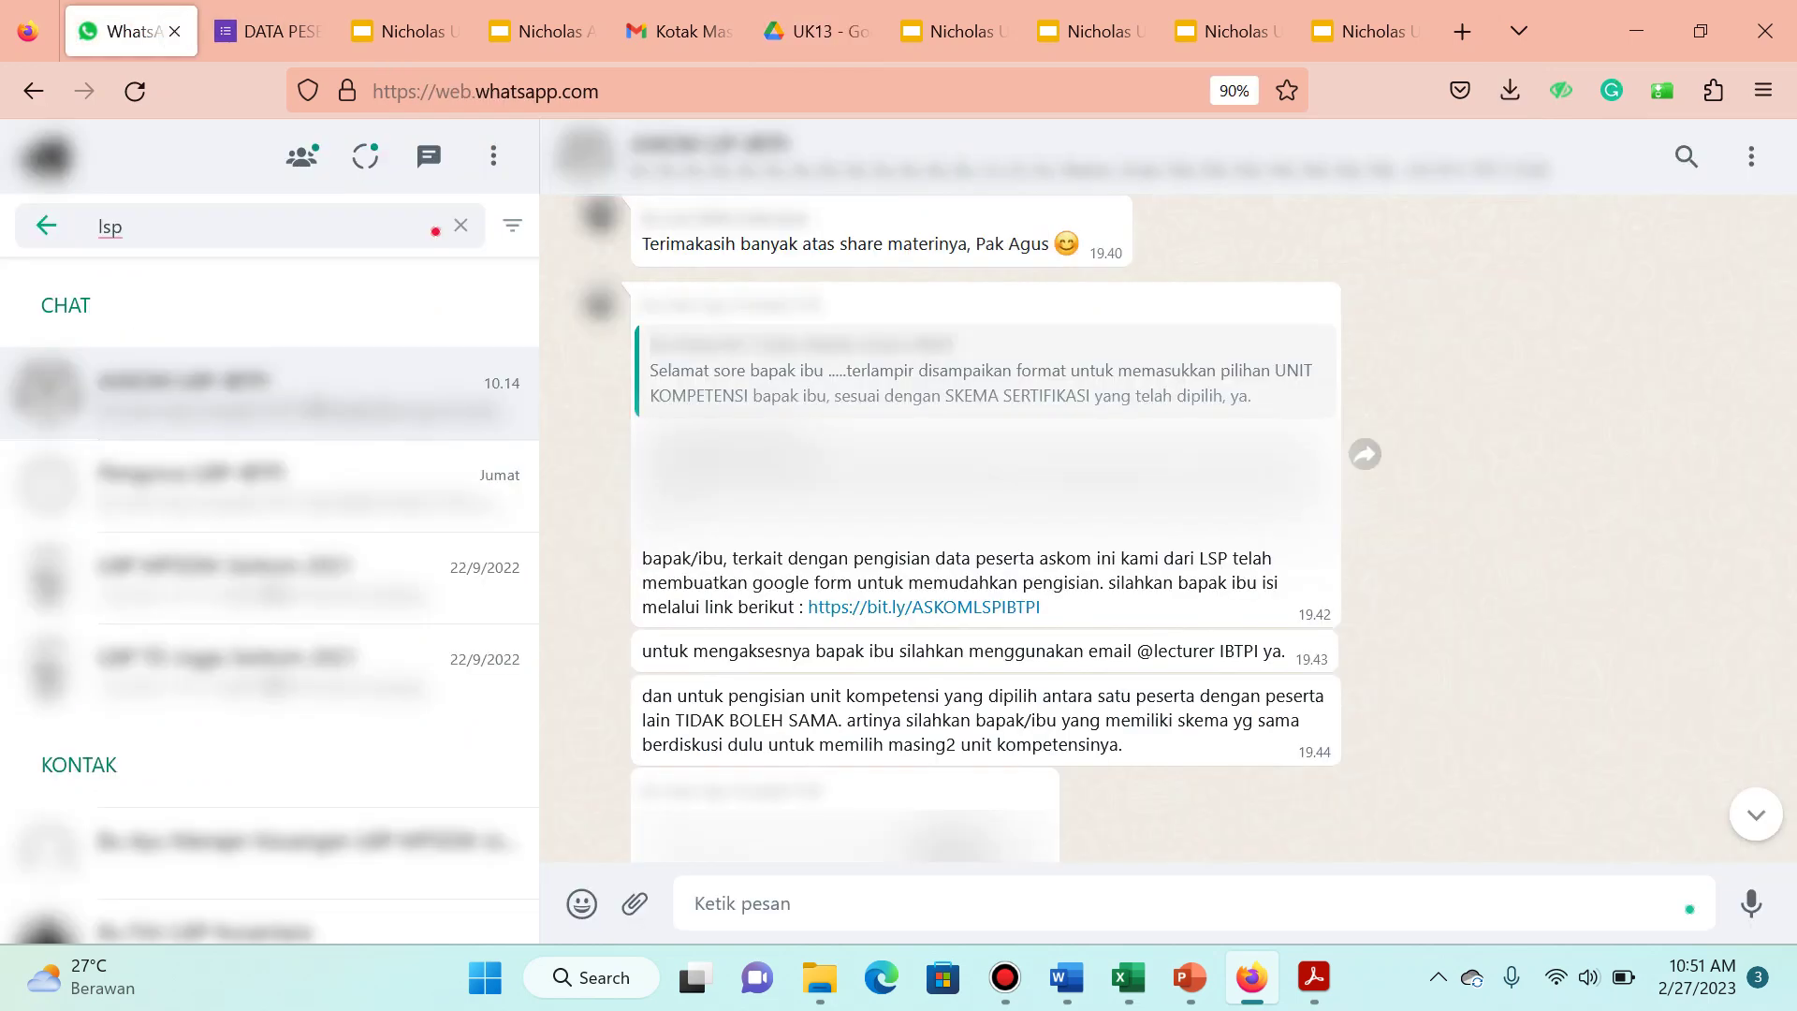
{"action": "key", "text": "BackSpace"}
{"action": "key", "text": "BackSpace"}
{"action": "key", "text": "BackSpace"}
{"action": "type", "text": "silvi"}
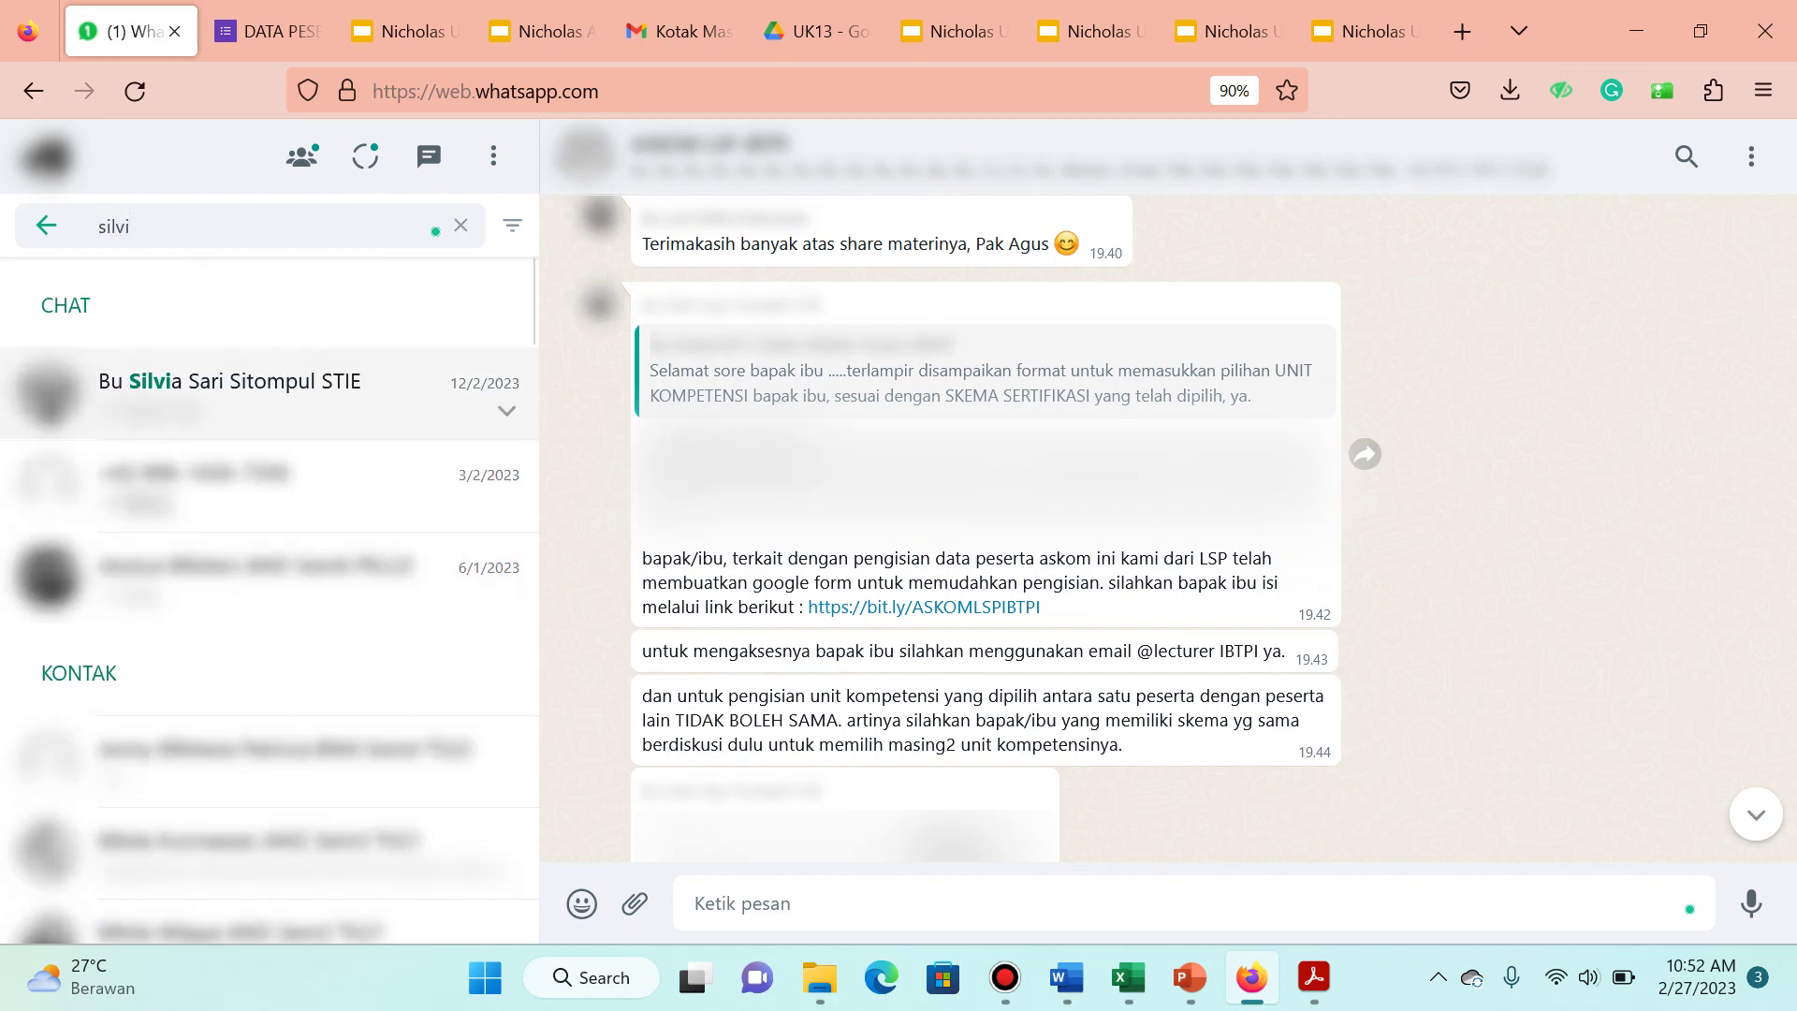
{"action": "left_click", "coordinate": [281, 388]}
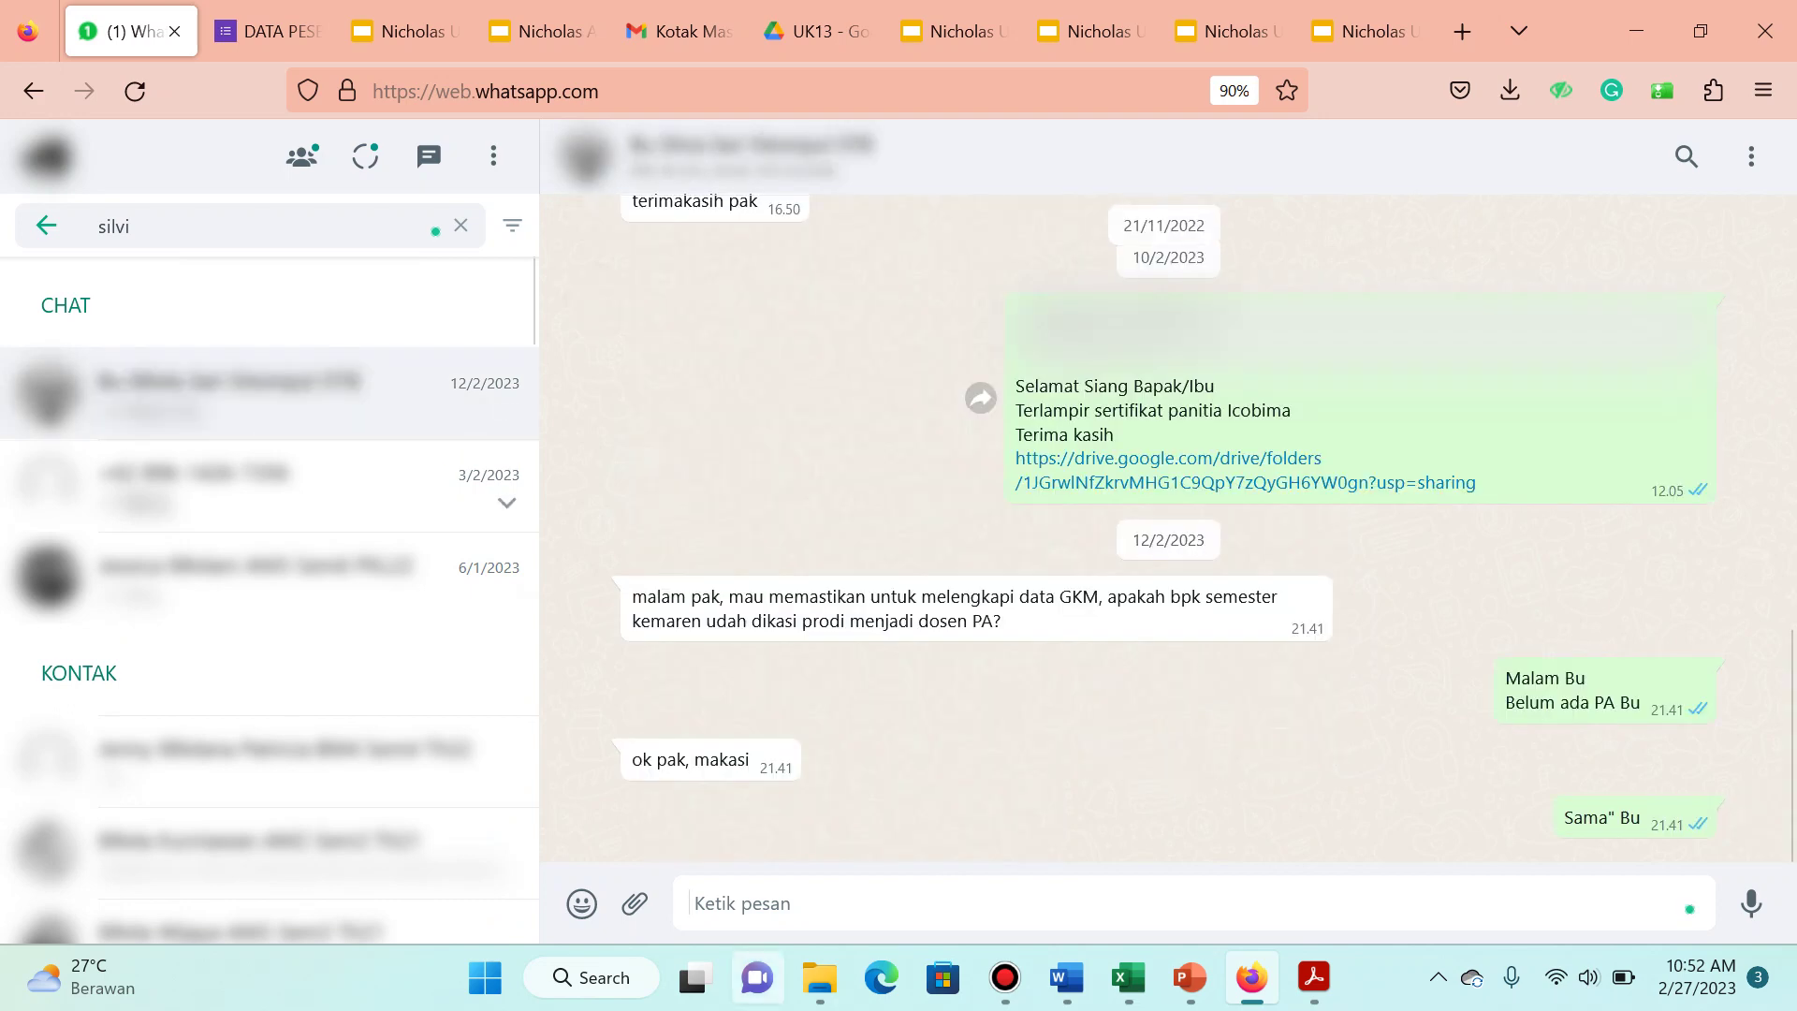
{"action": "mouse_move", "coordinate": [820, 977]}
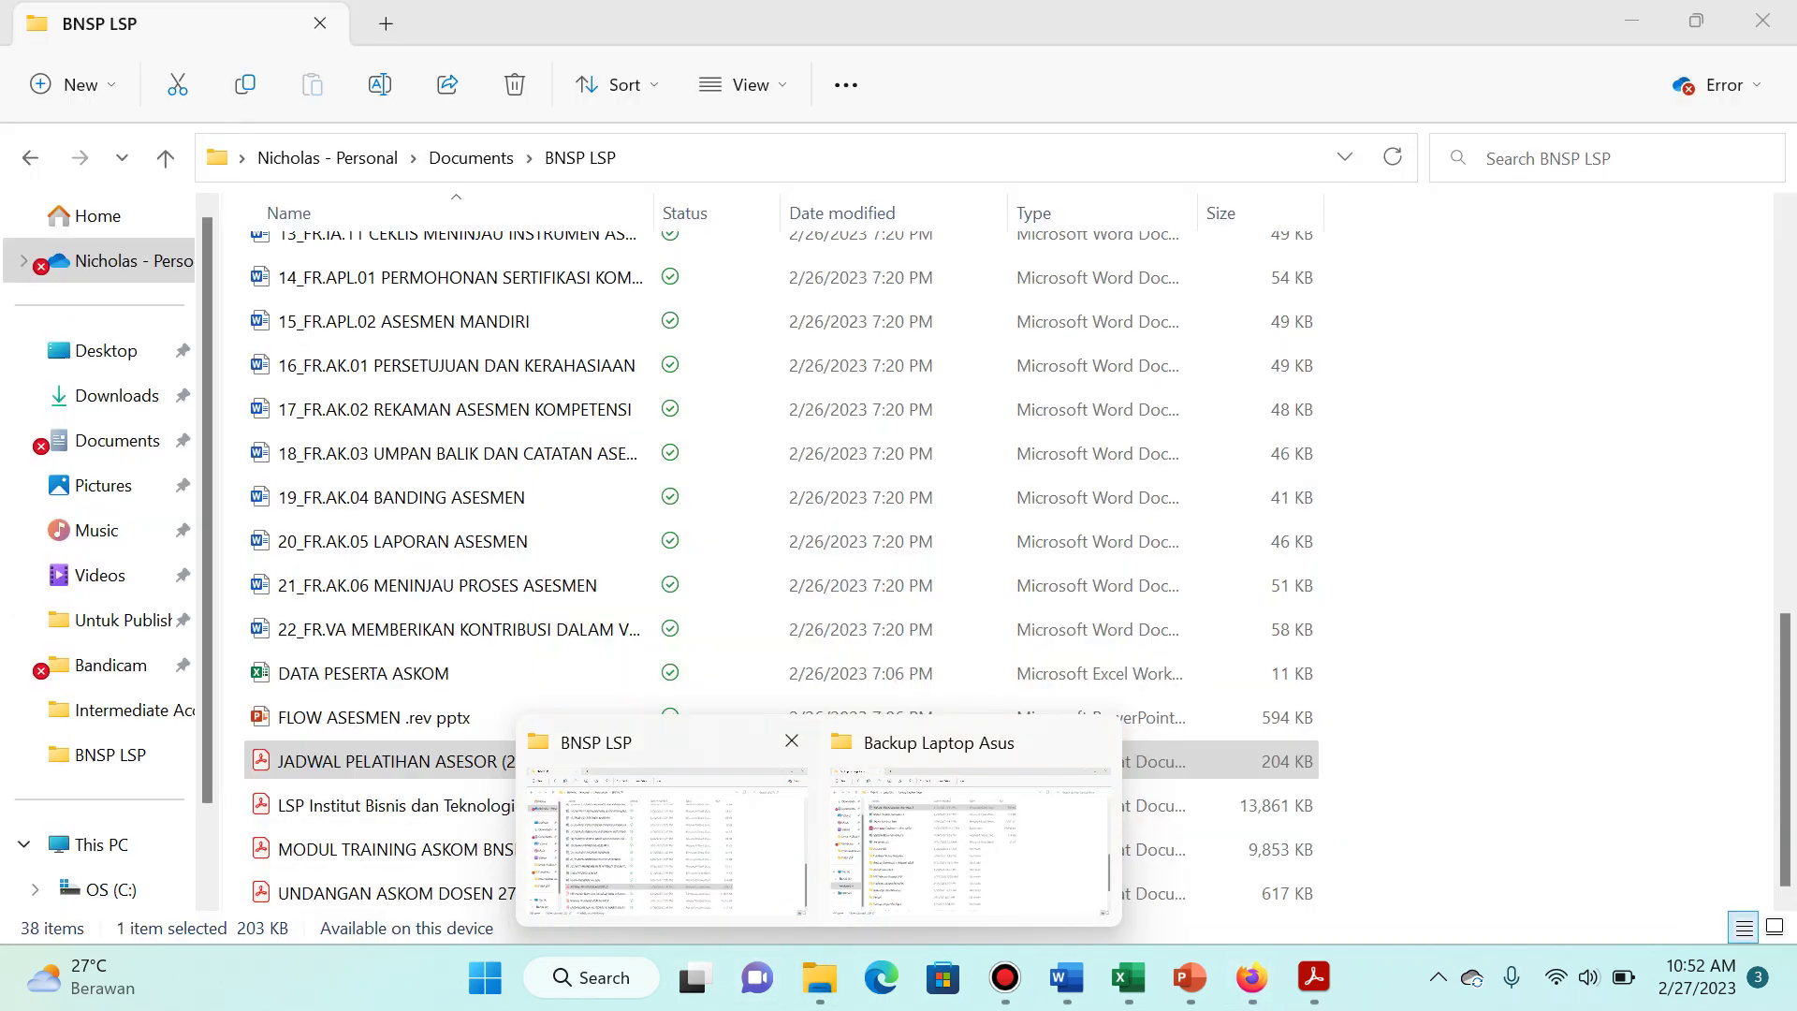
{"action": "left_click", "coordinate": [969, 842]}
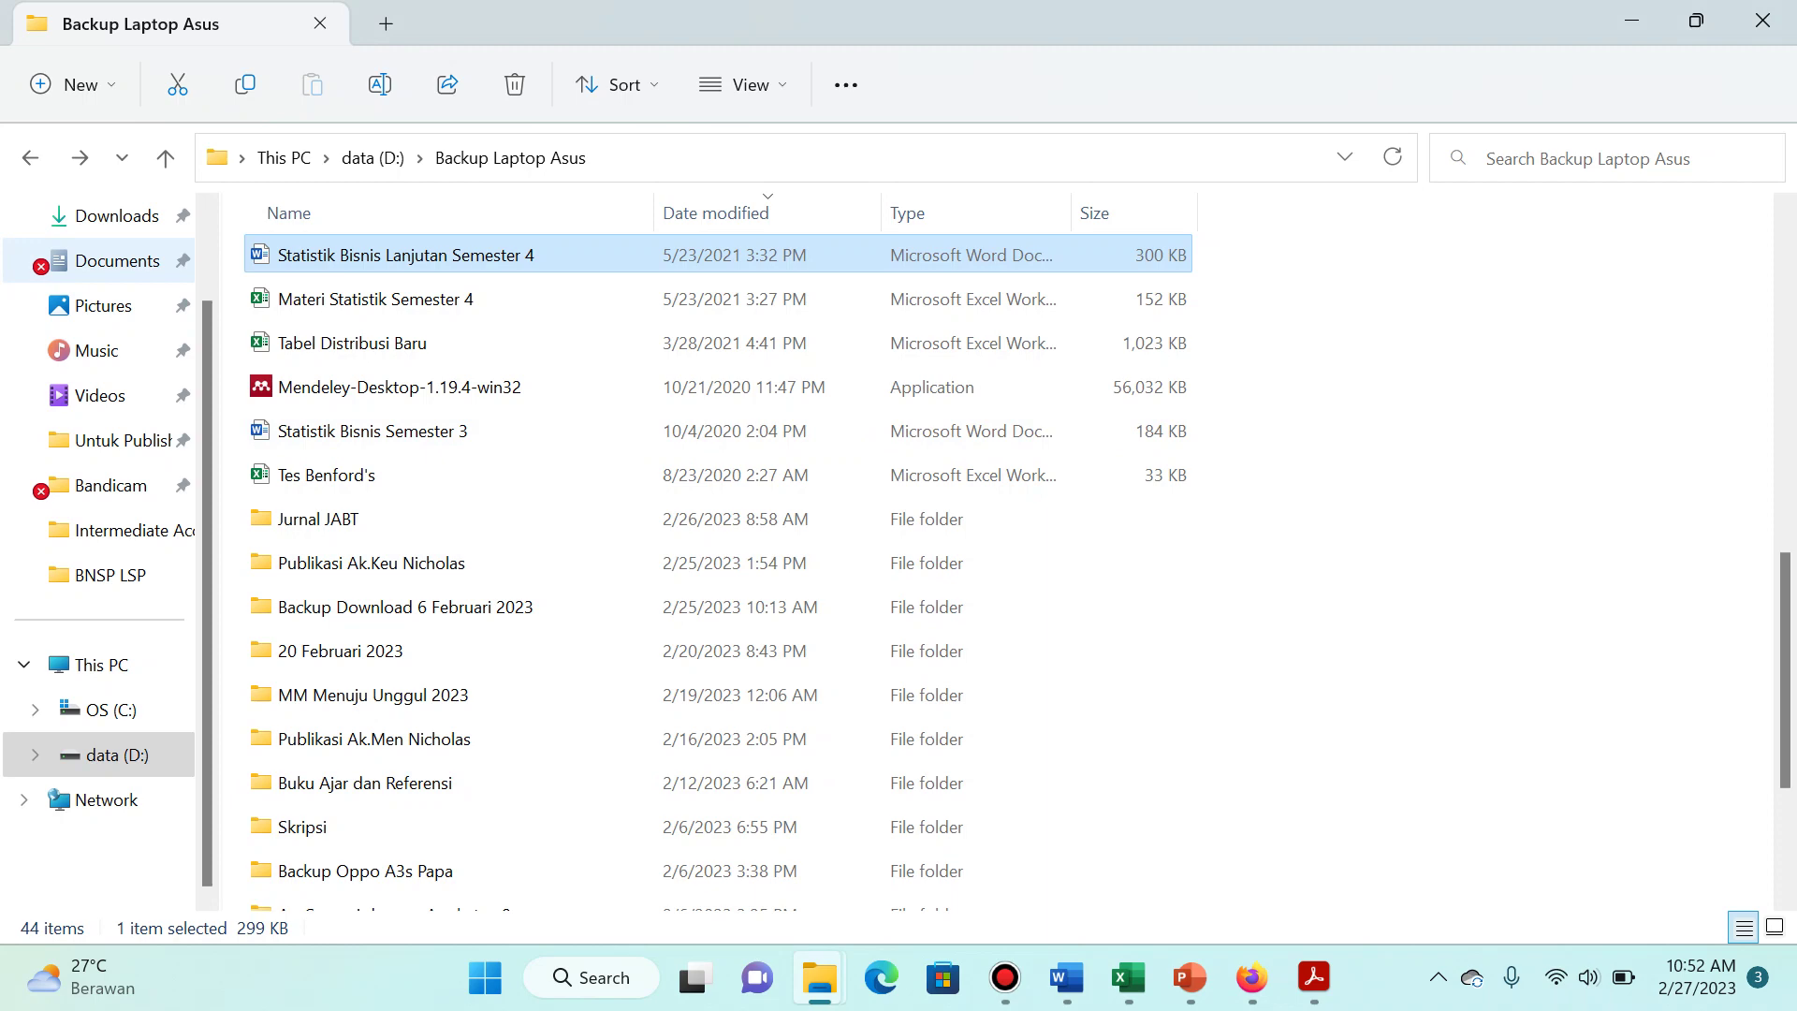
{"action": "left_click", "coordinate": [117, 215]}
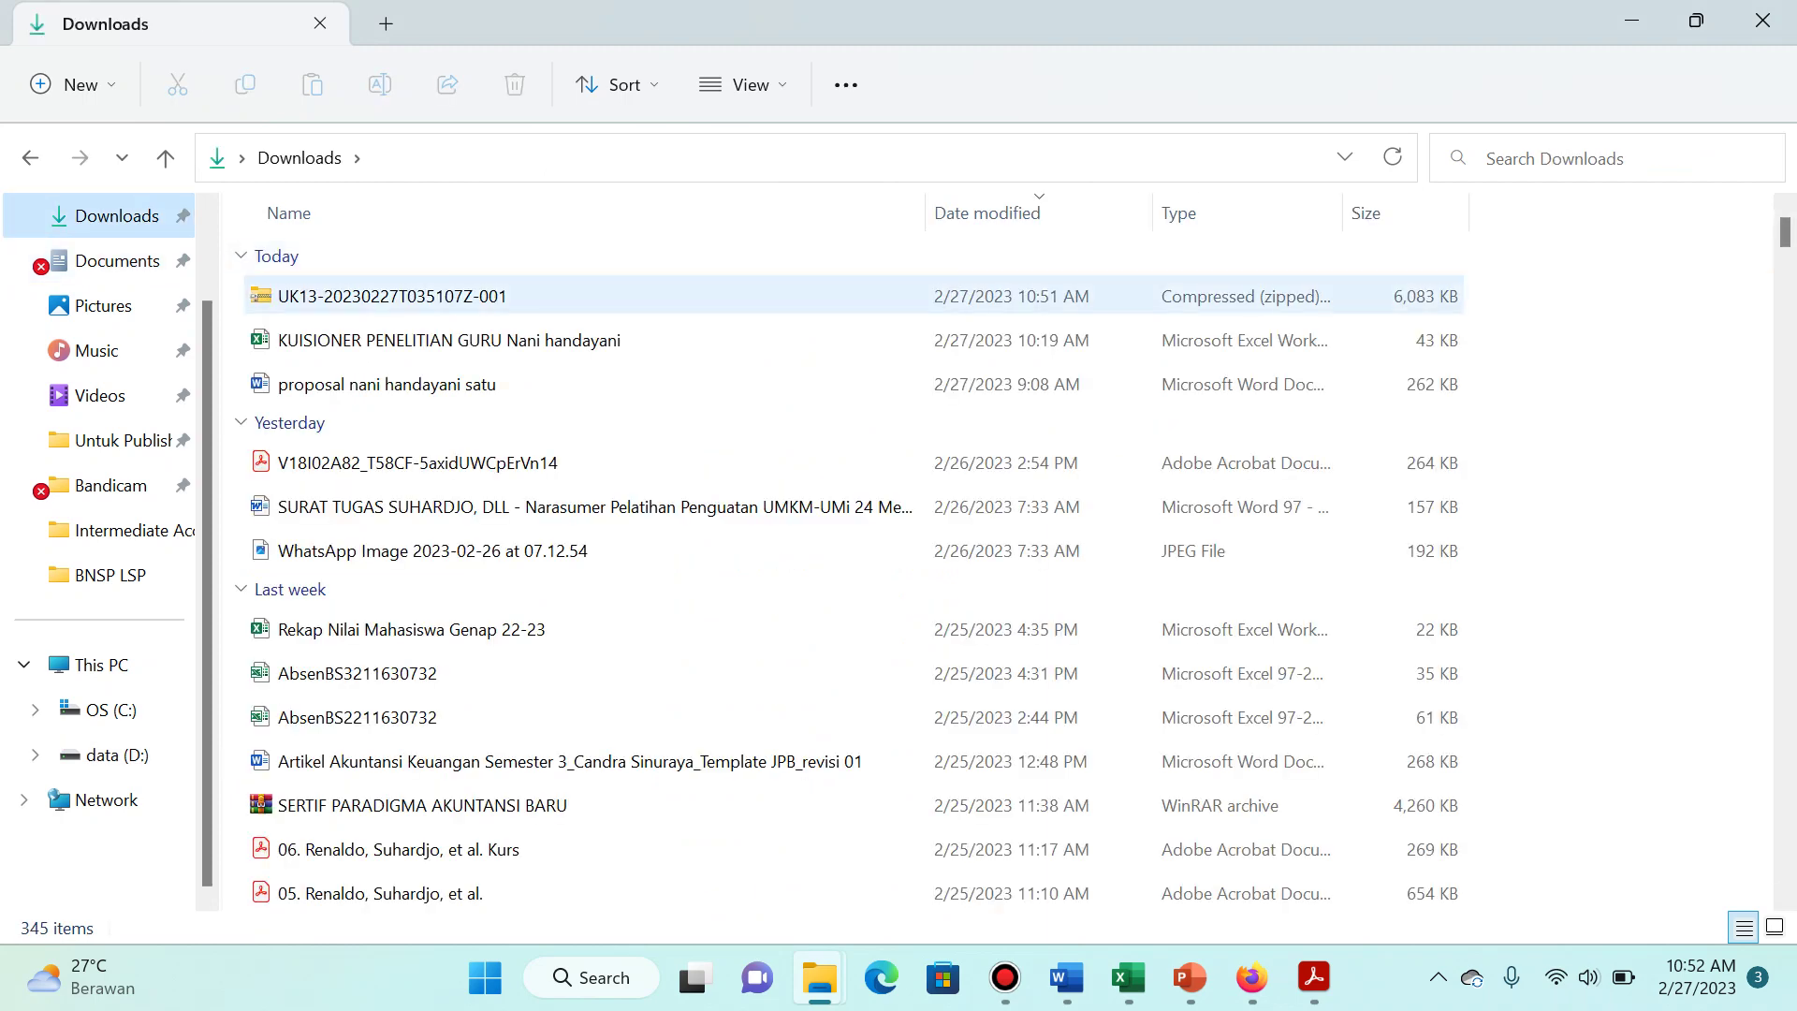
{"action": "left_click", "coordinate": [412, 296]}
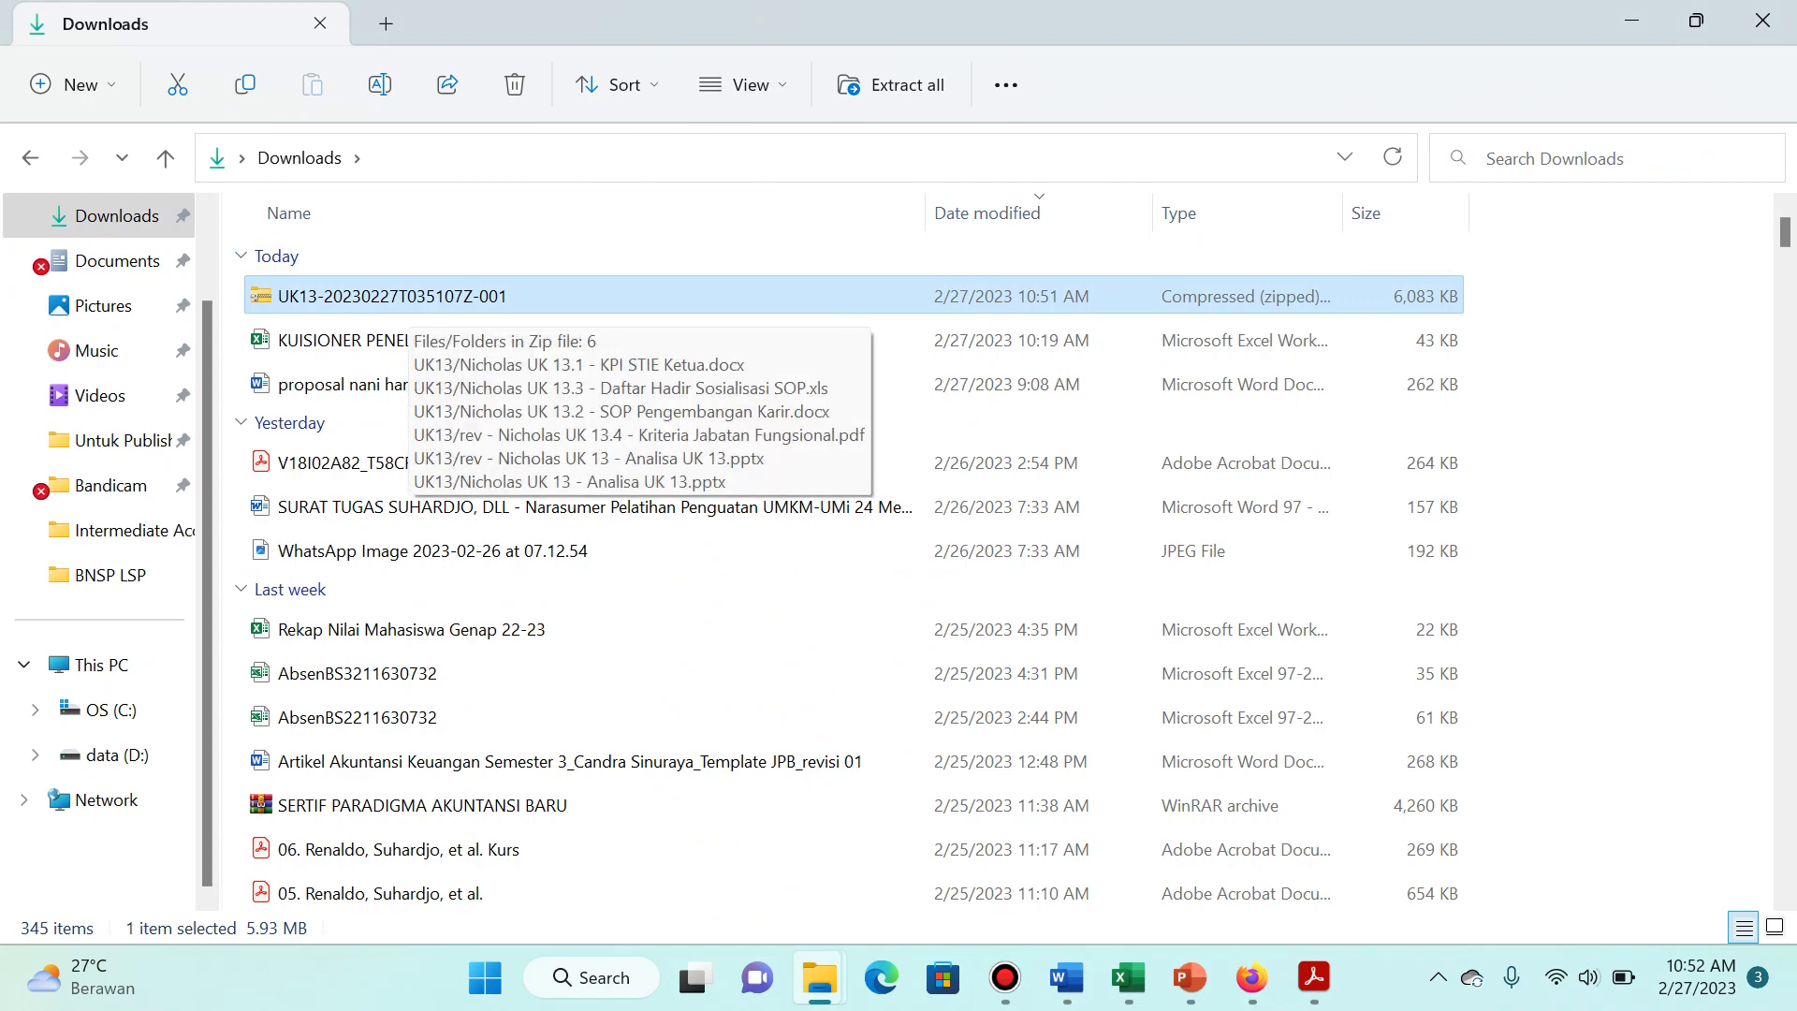
{"action": "left_click_drag", "start_coordinate": [412, 308], "coordinate": [969, 646]}
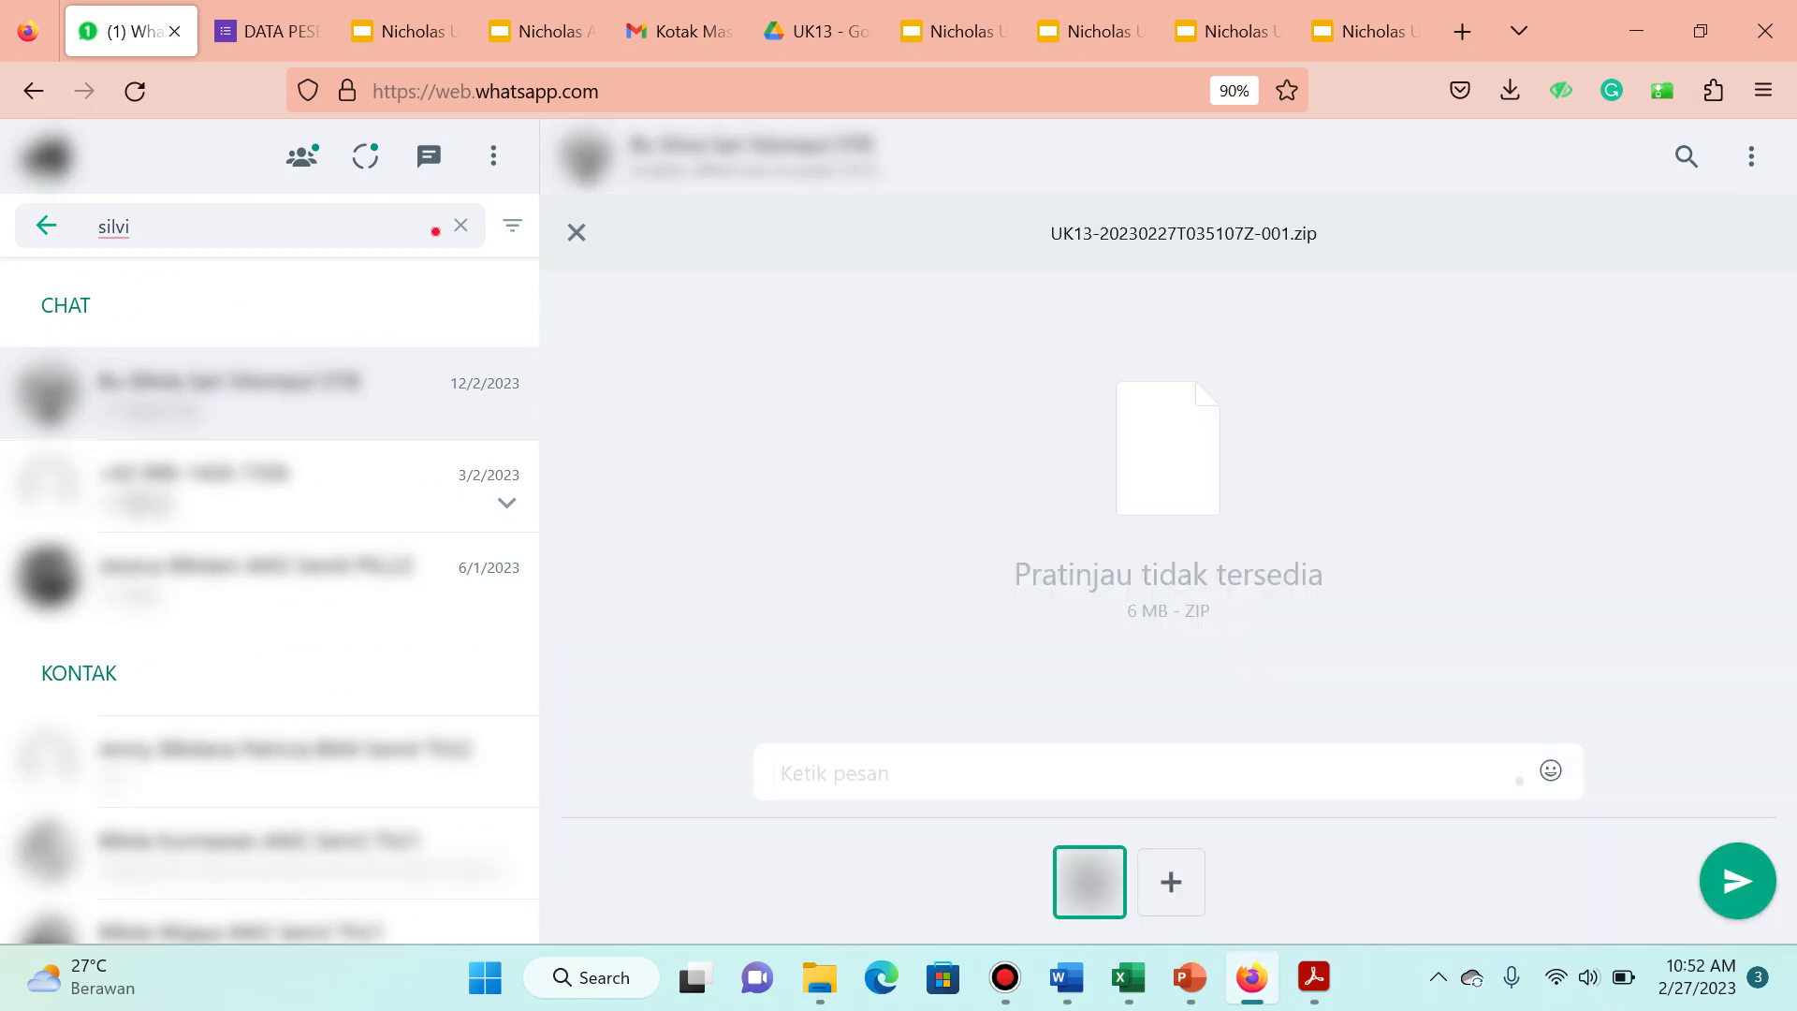
{"action": "key", "text": "Return"}
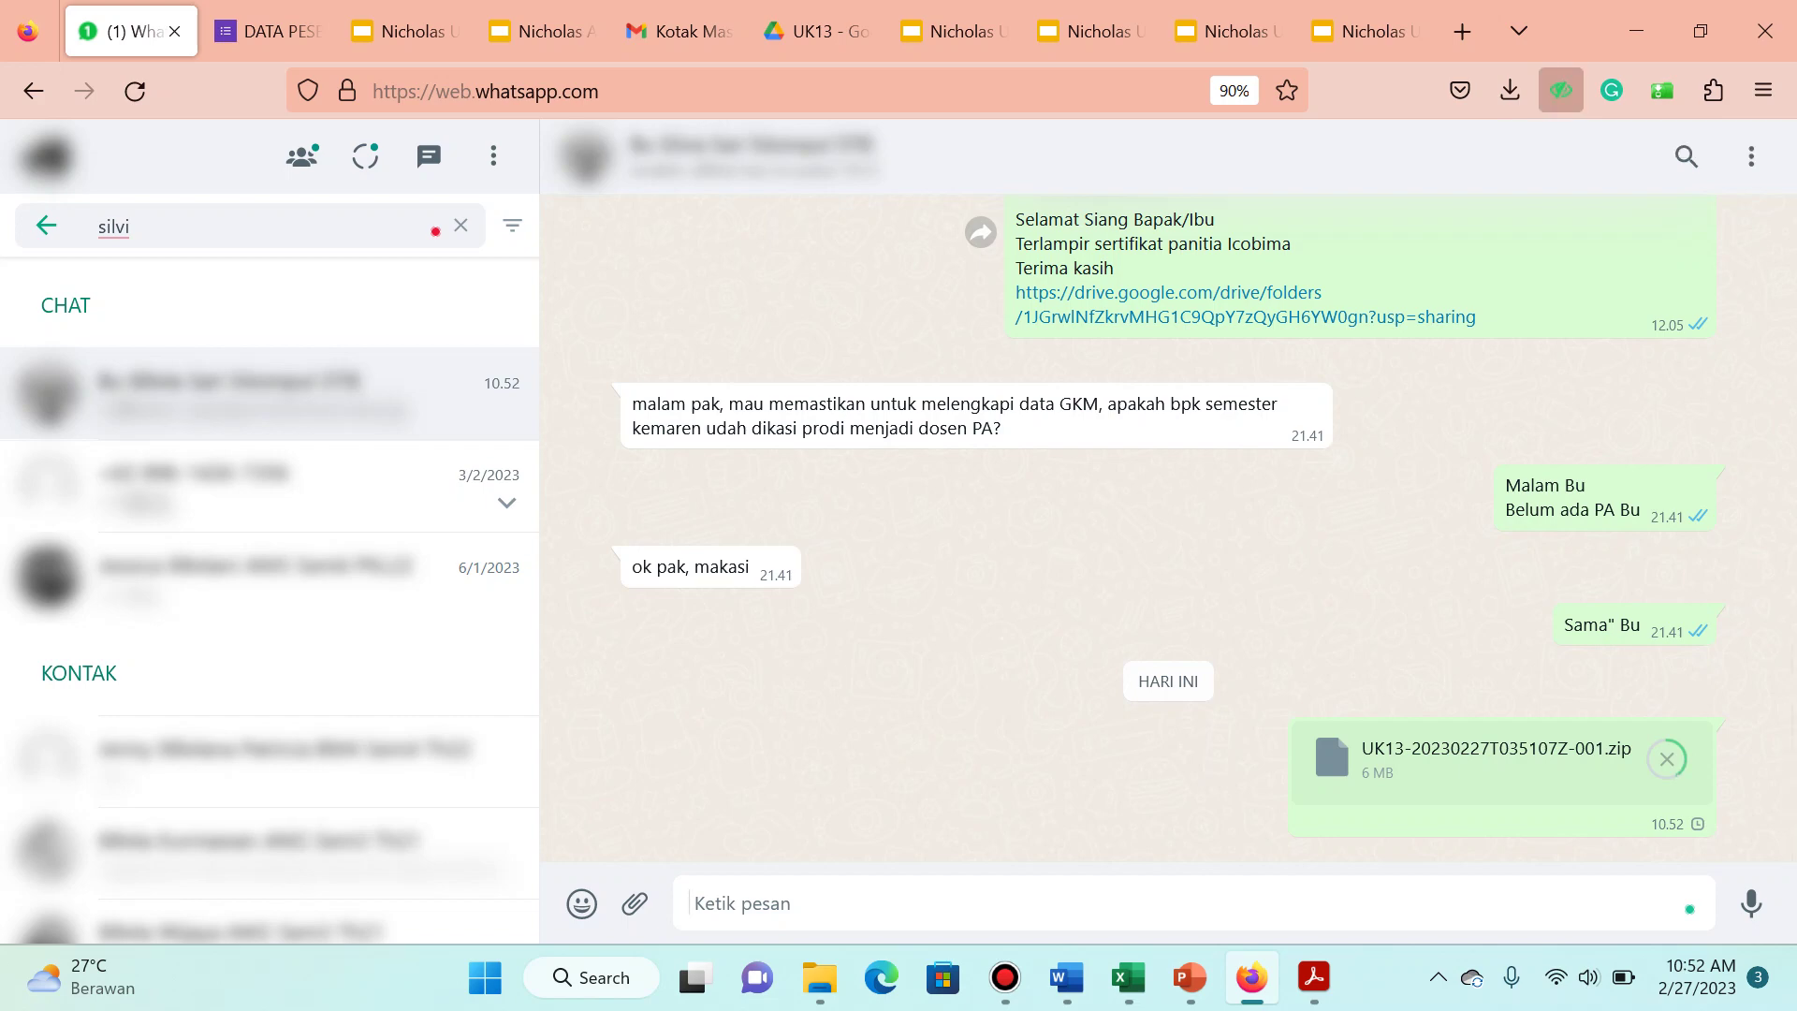
Step: Turn on blurring for all messages in chat in the Privacy Extension For WhatsApp Web
{"action": "left_click", "coordinate": [1560, 90]}
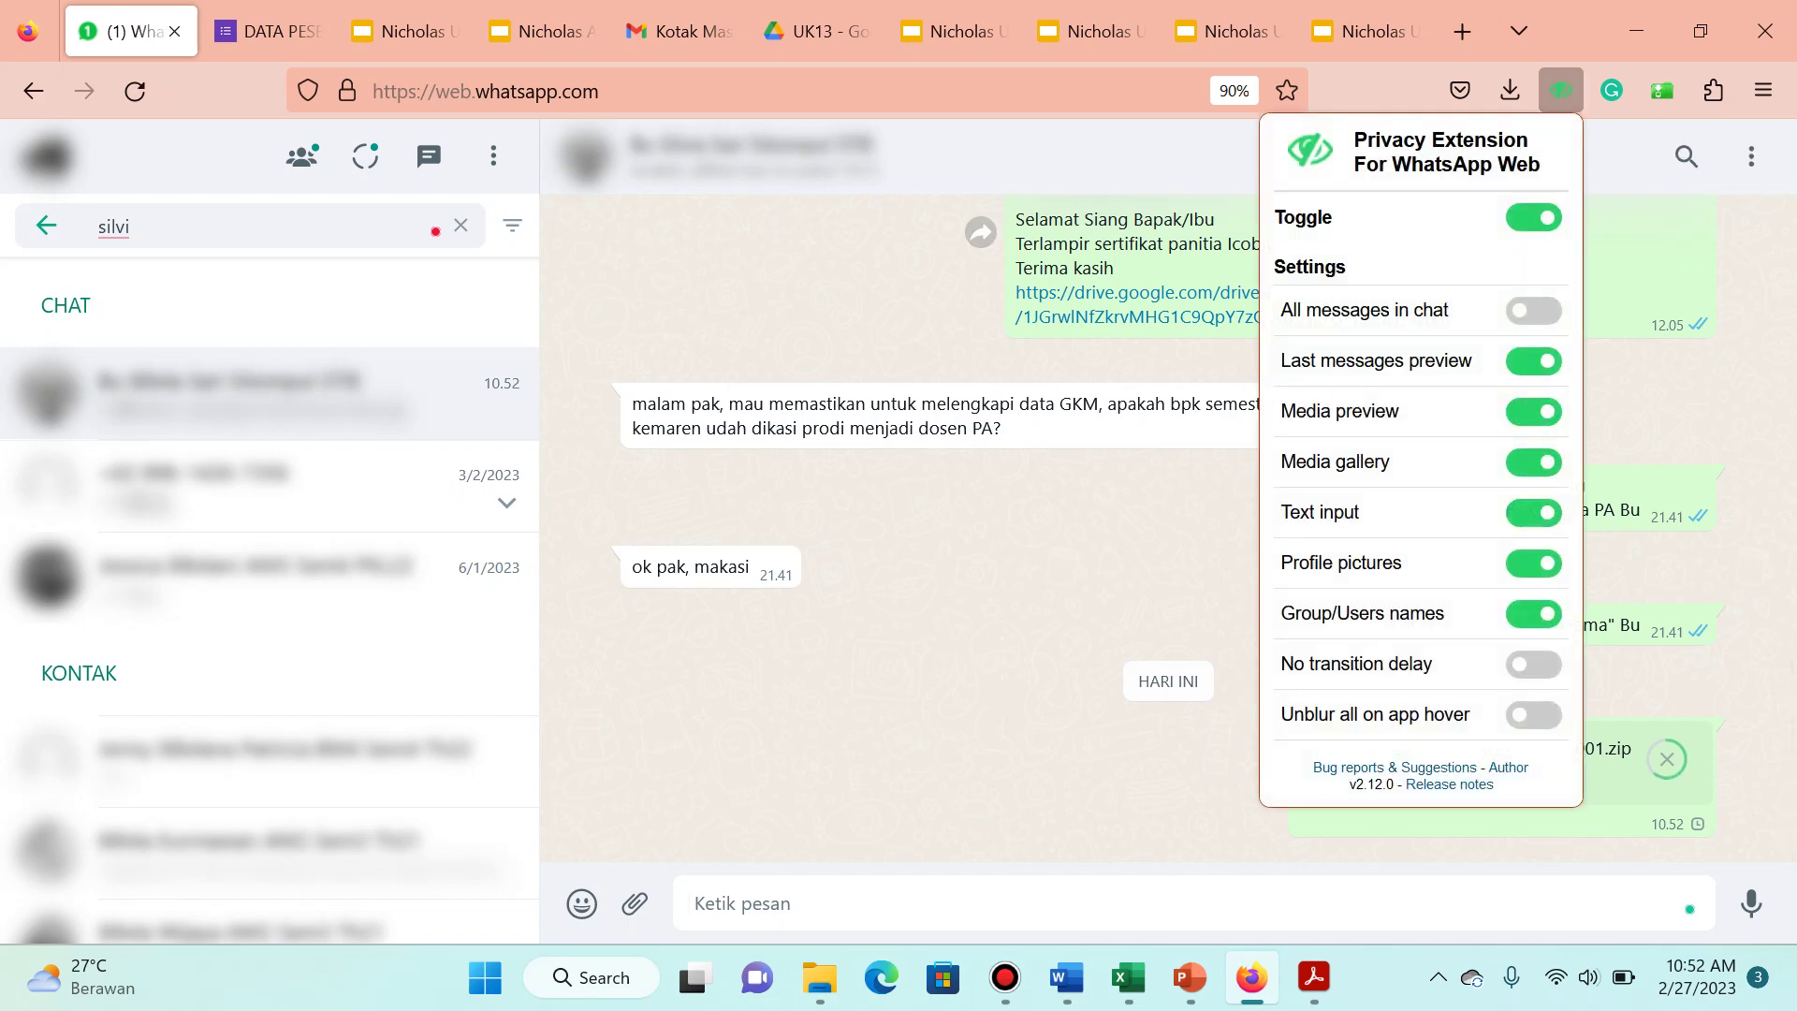
{"action": "left_click", "coordinate": [1533, 311]}
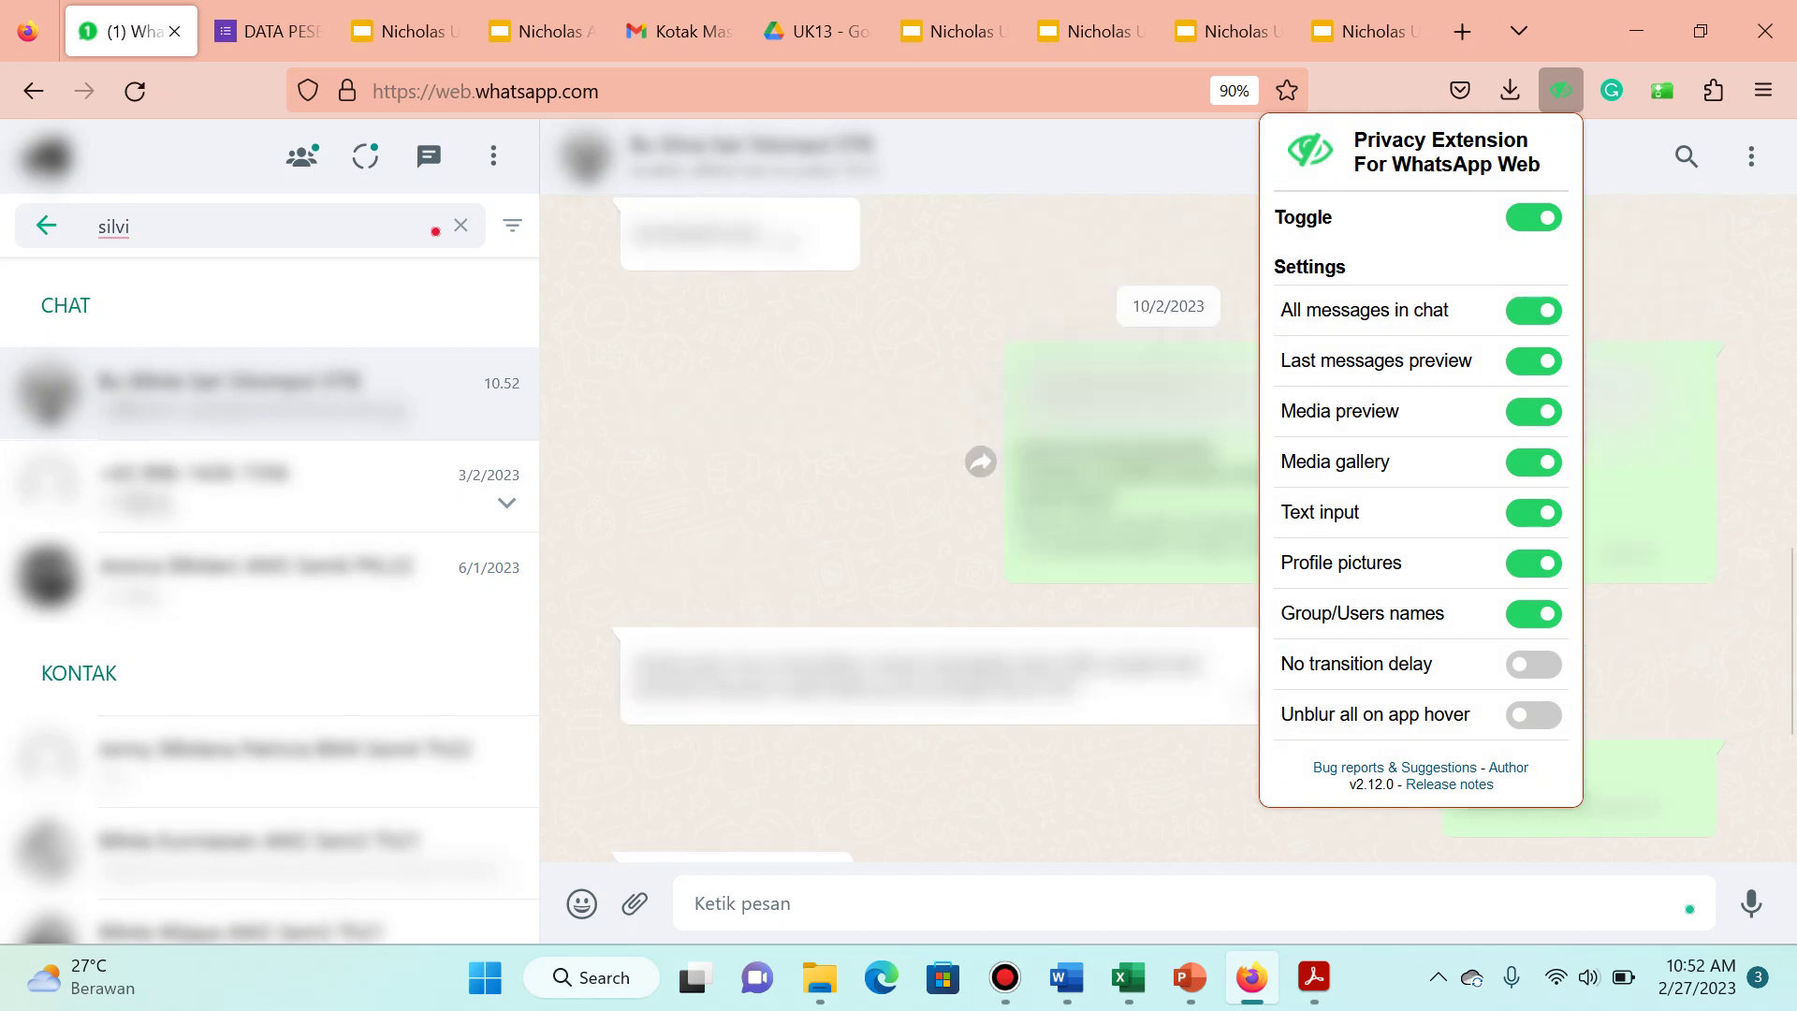
Step: Close the privacy extension's settings and clear the contact search in WhatsApp Web
{"action": "key", "text": "Escape"}
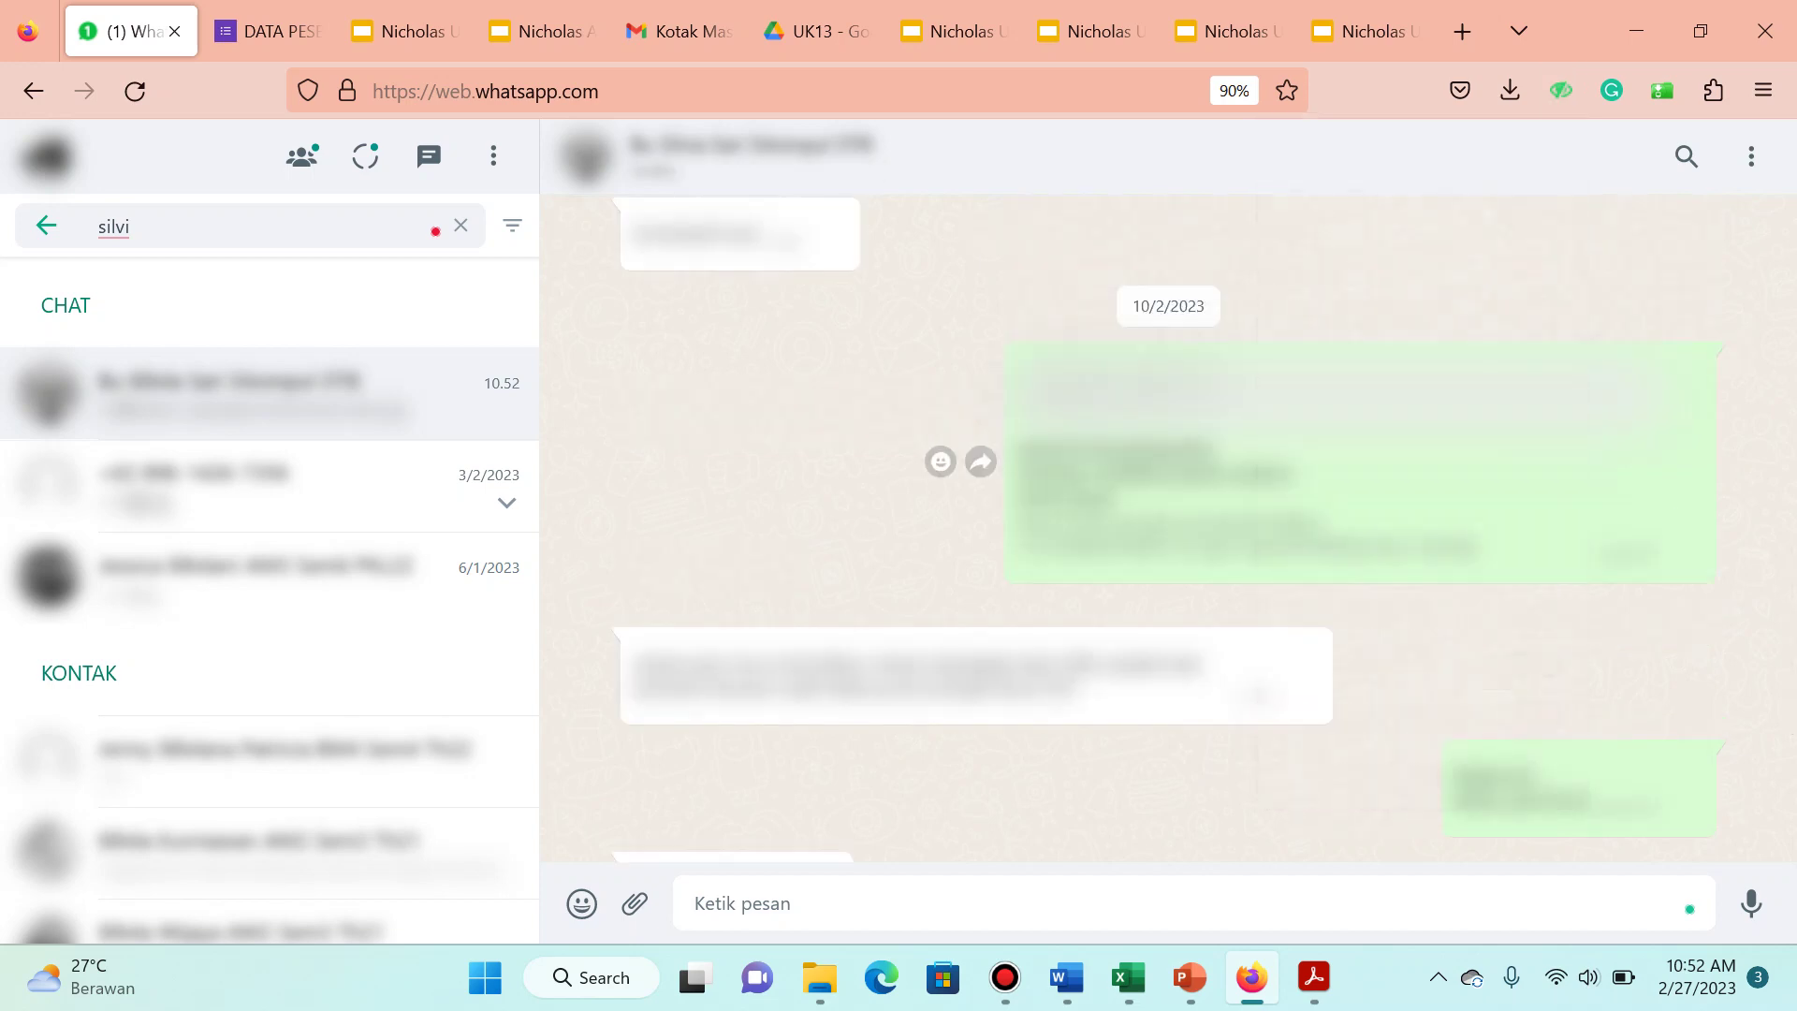
{"action": "key", "text": "alt+Tab"}
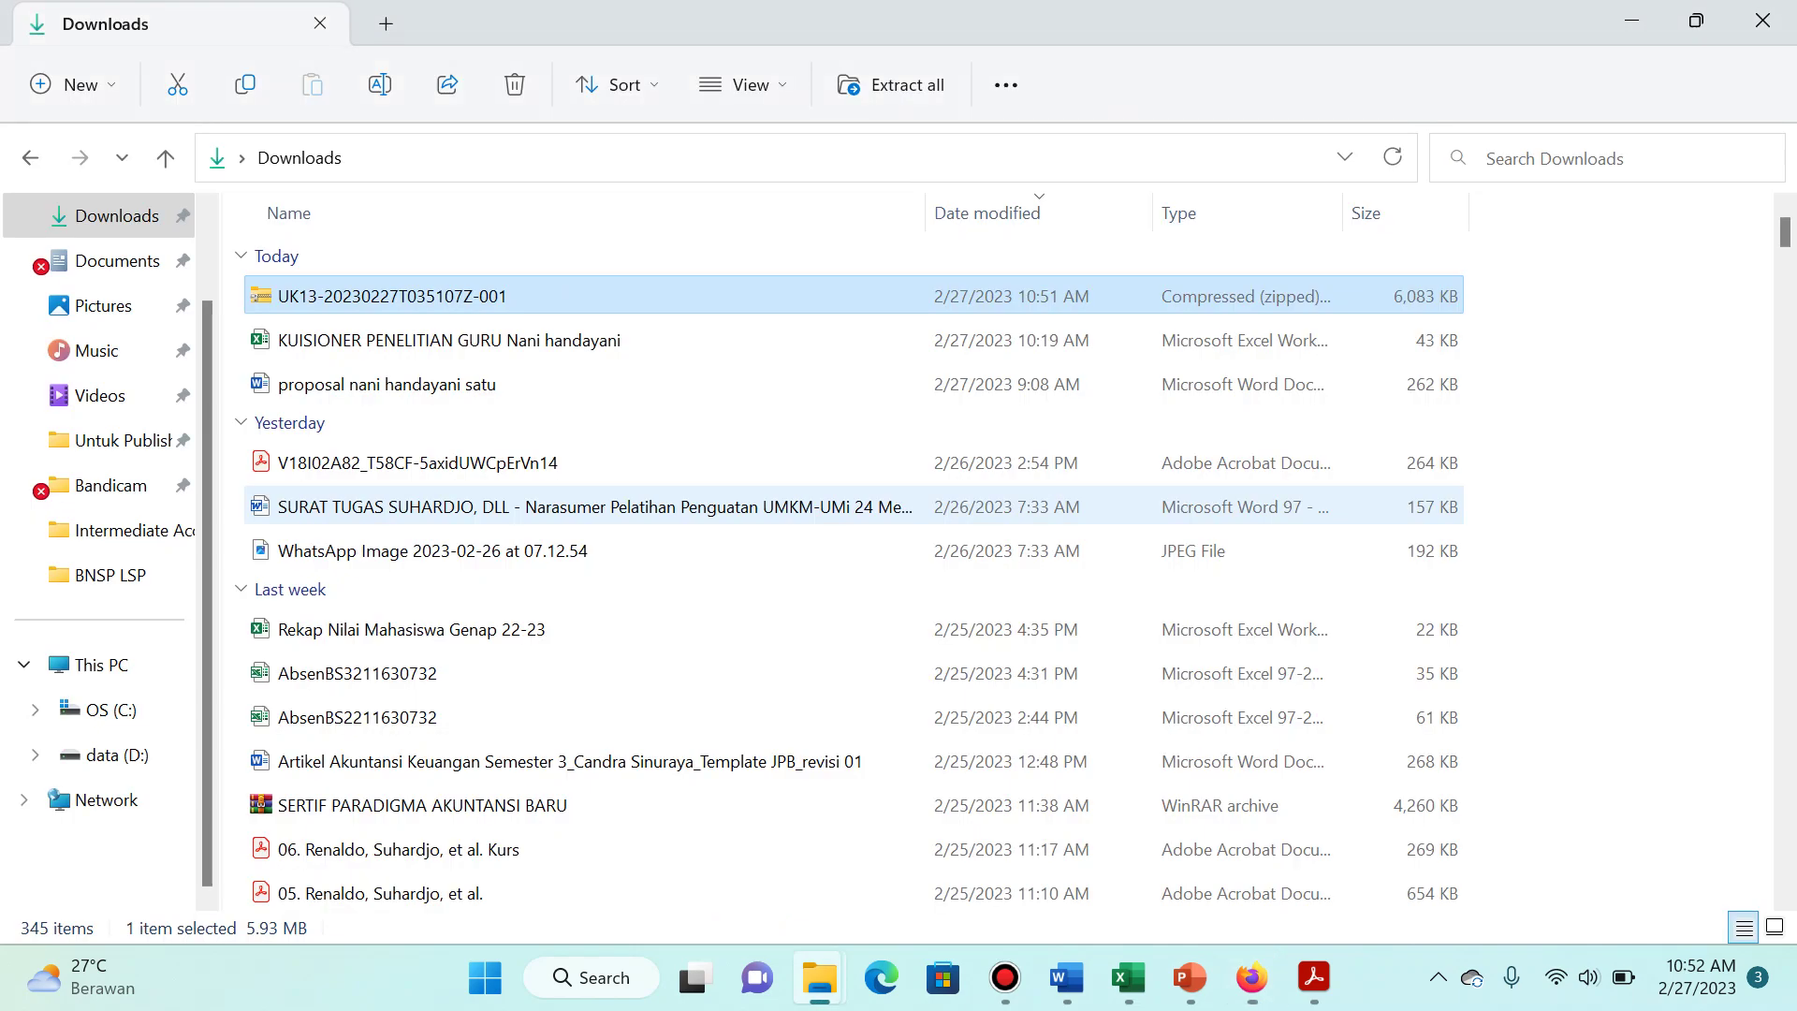
{"action": "key", "text": "alt+Tab"}
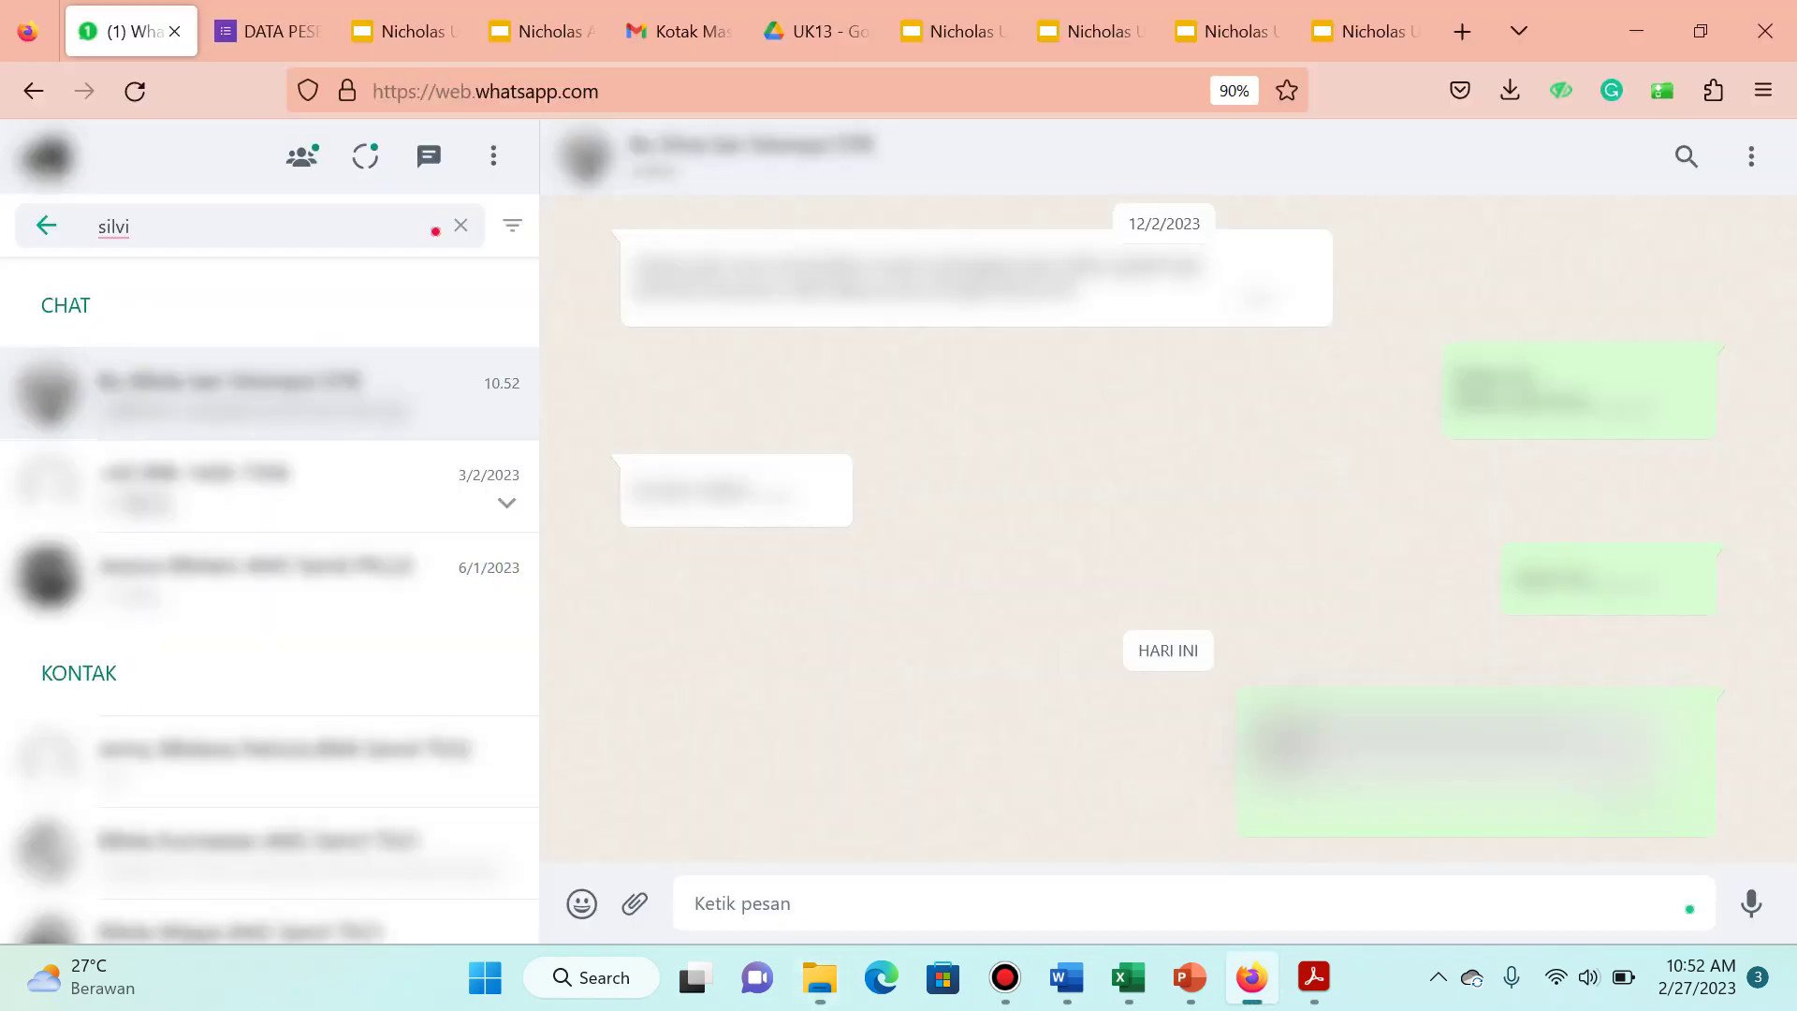
{"action": "key", "text": "Escape"}
{"action": "mouse_move", "coordinate": [1475, 761]}
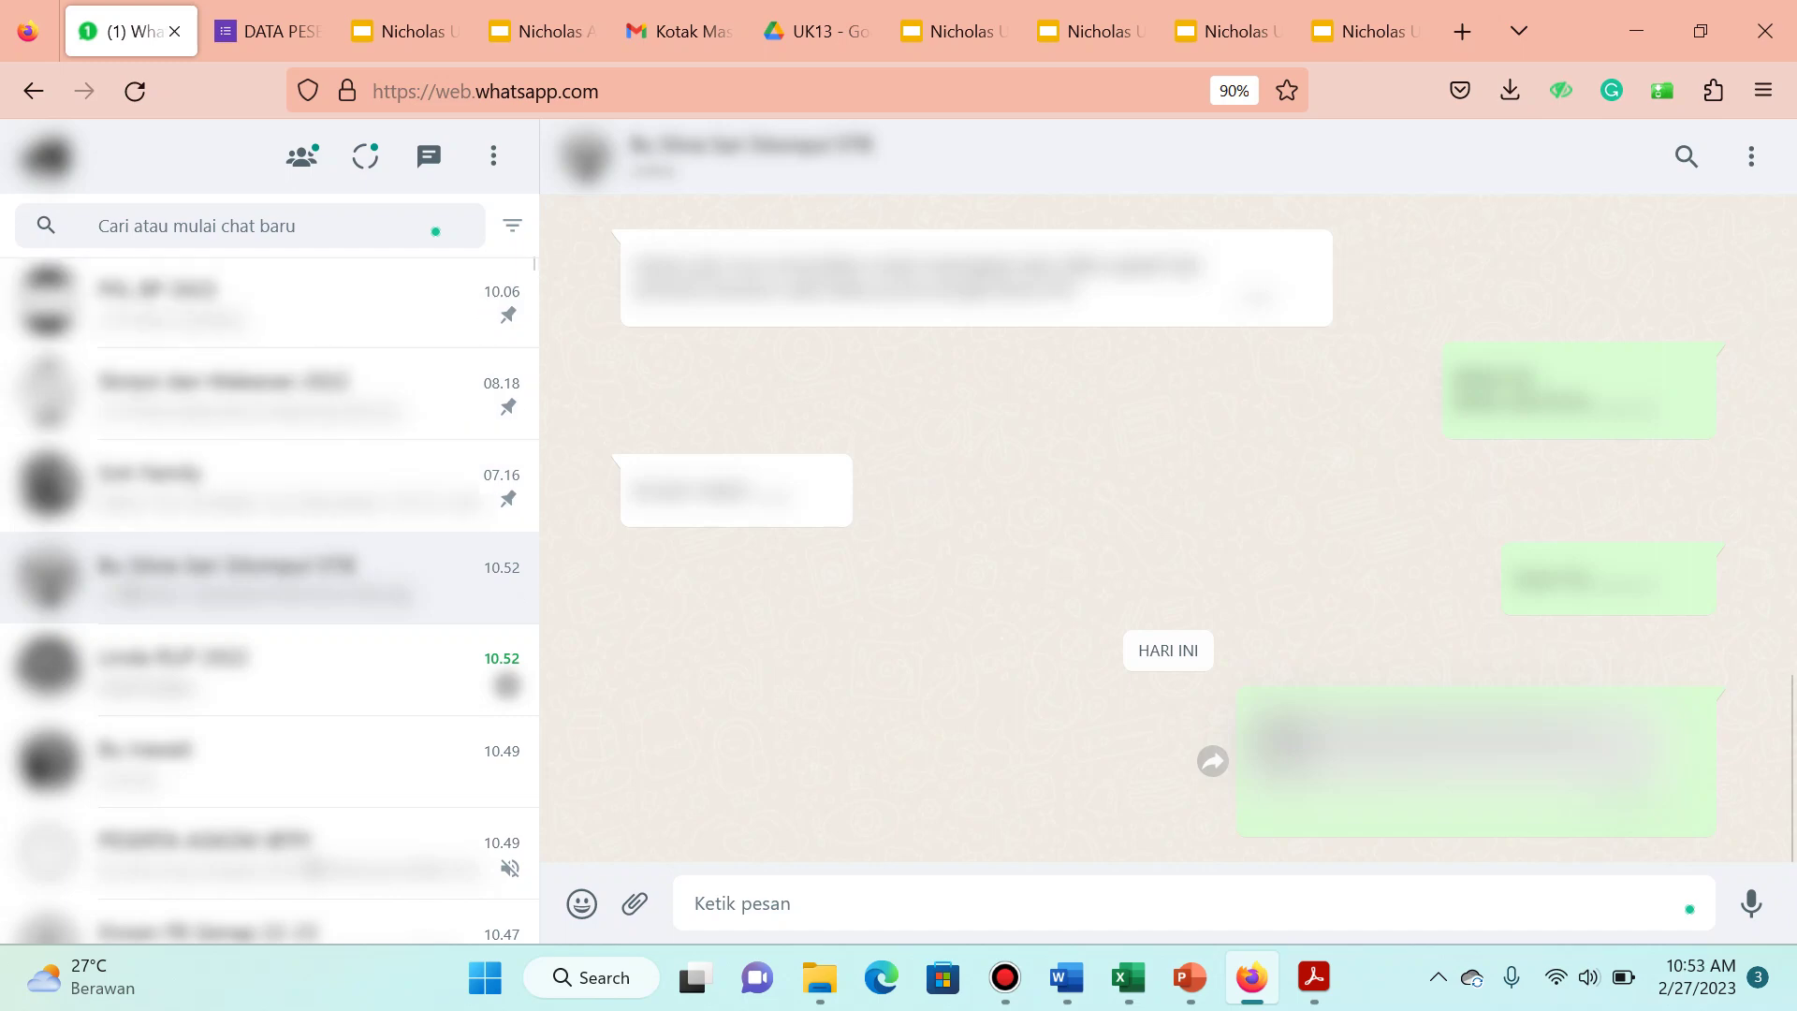
Step: Return to Google Drive and go up from the UK13 folder to the parent HRM portfolio folder
{"action": "key", "text": "alt+Tab"}
{"action": "key", "text": "alt+Tab"}
{"action": "left_click", "coordinate": [1091, 31]}
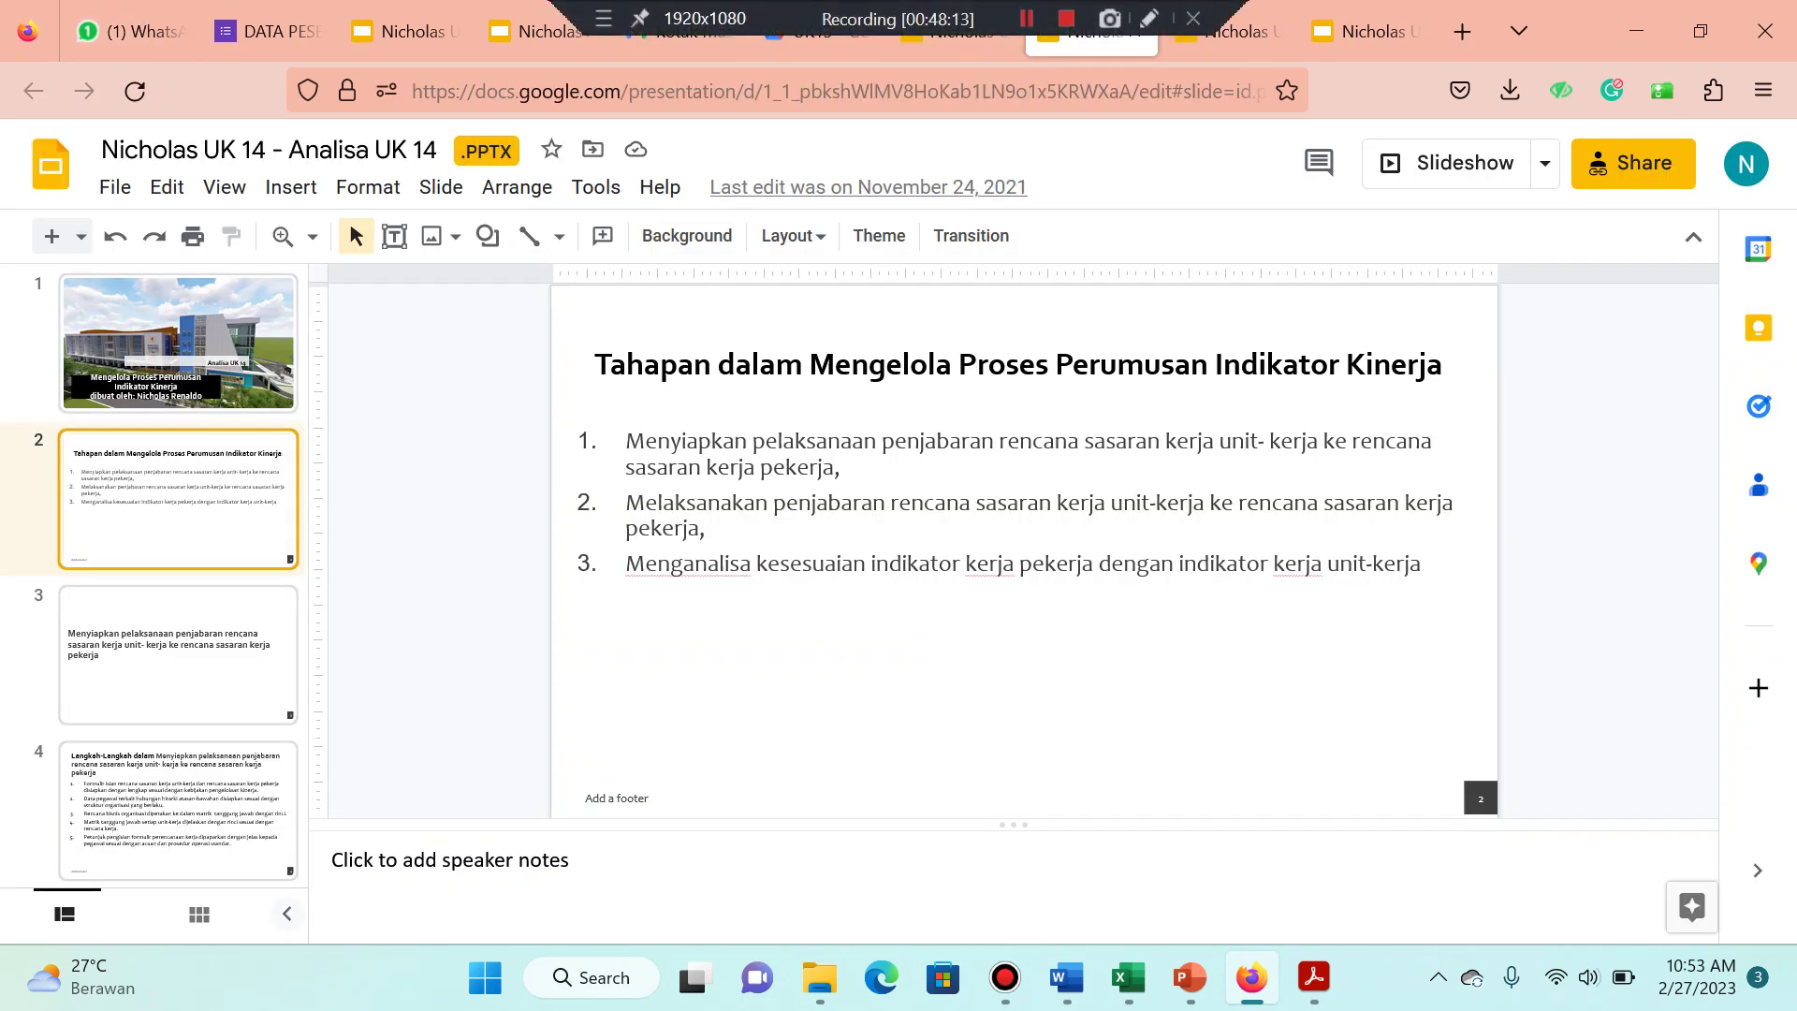
{"action": "left_click", "coordinate": [817, 30]}
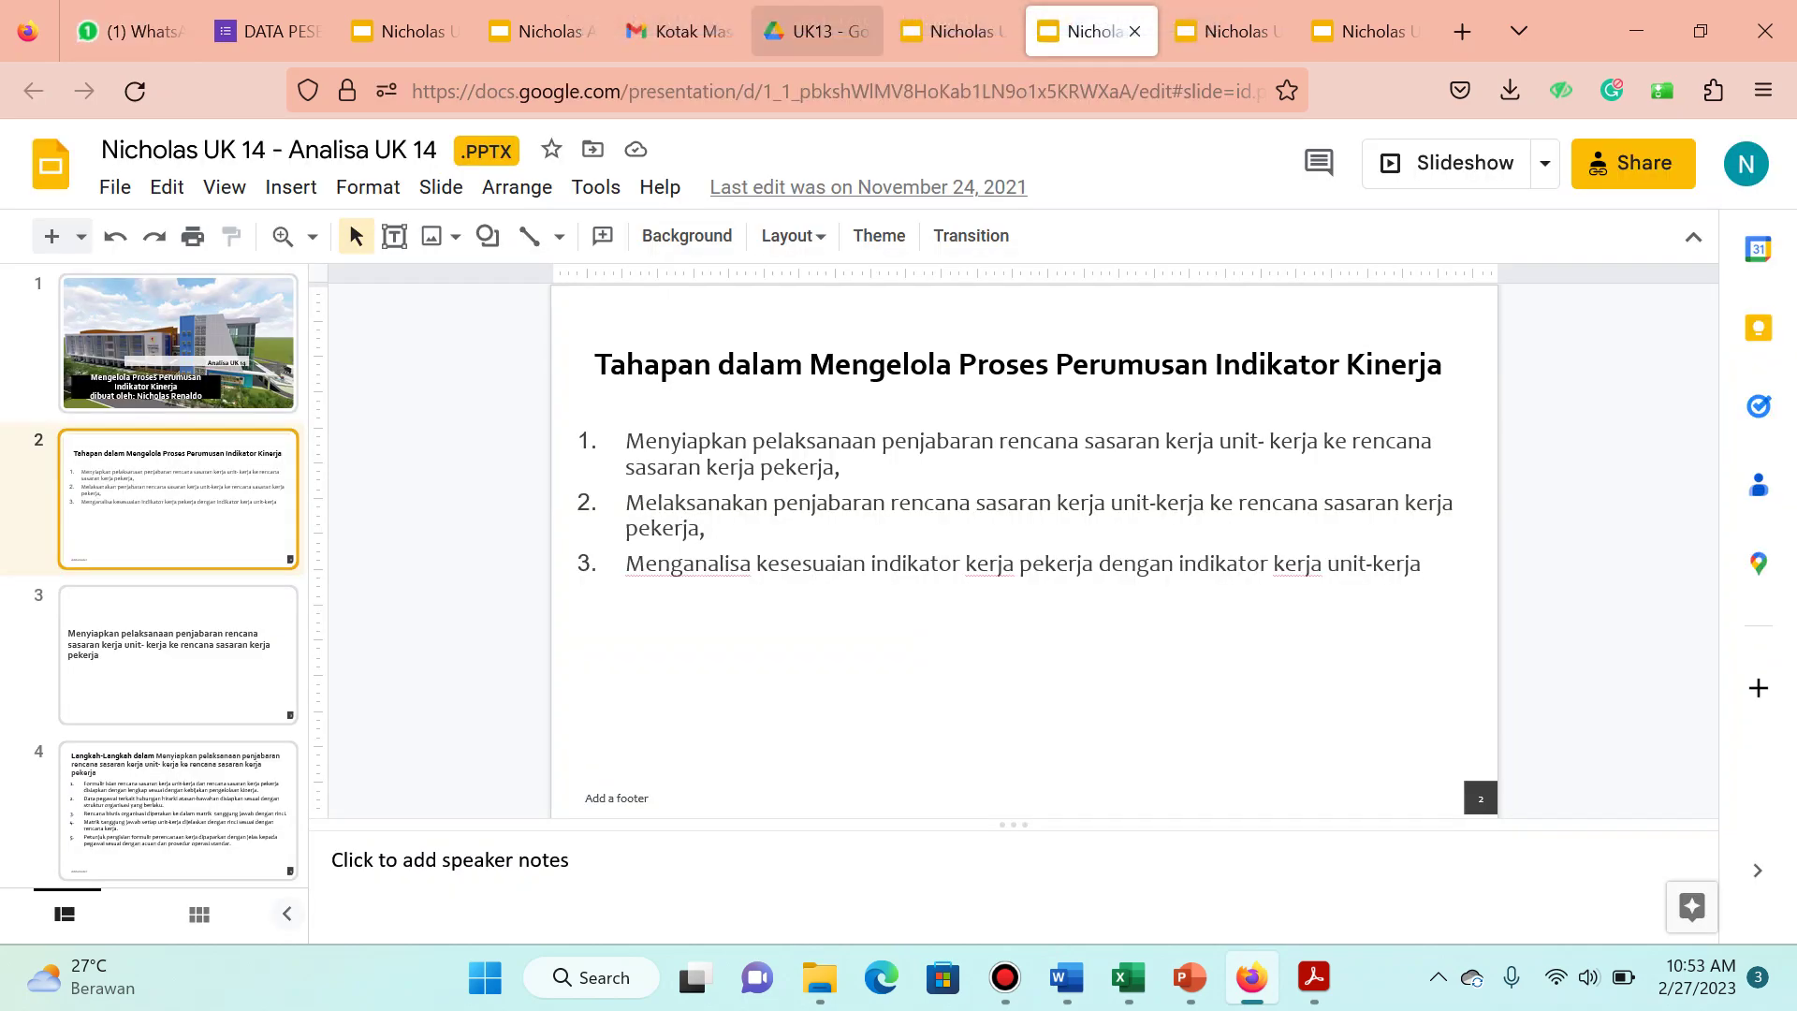
{"action": "left_click", "coordinate": [723, 241]}
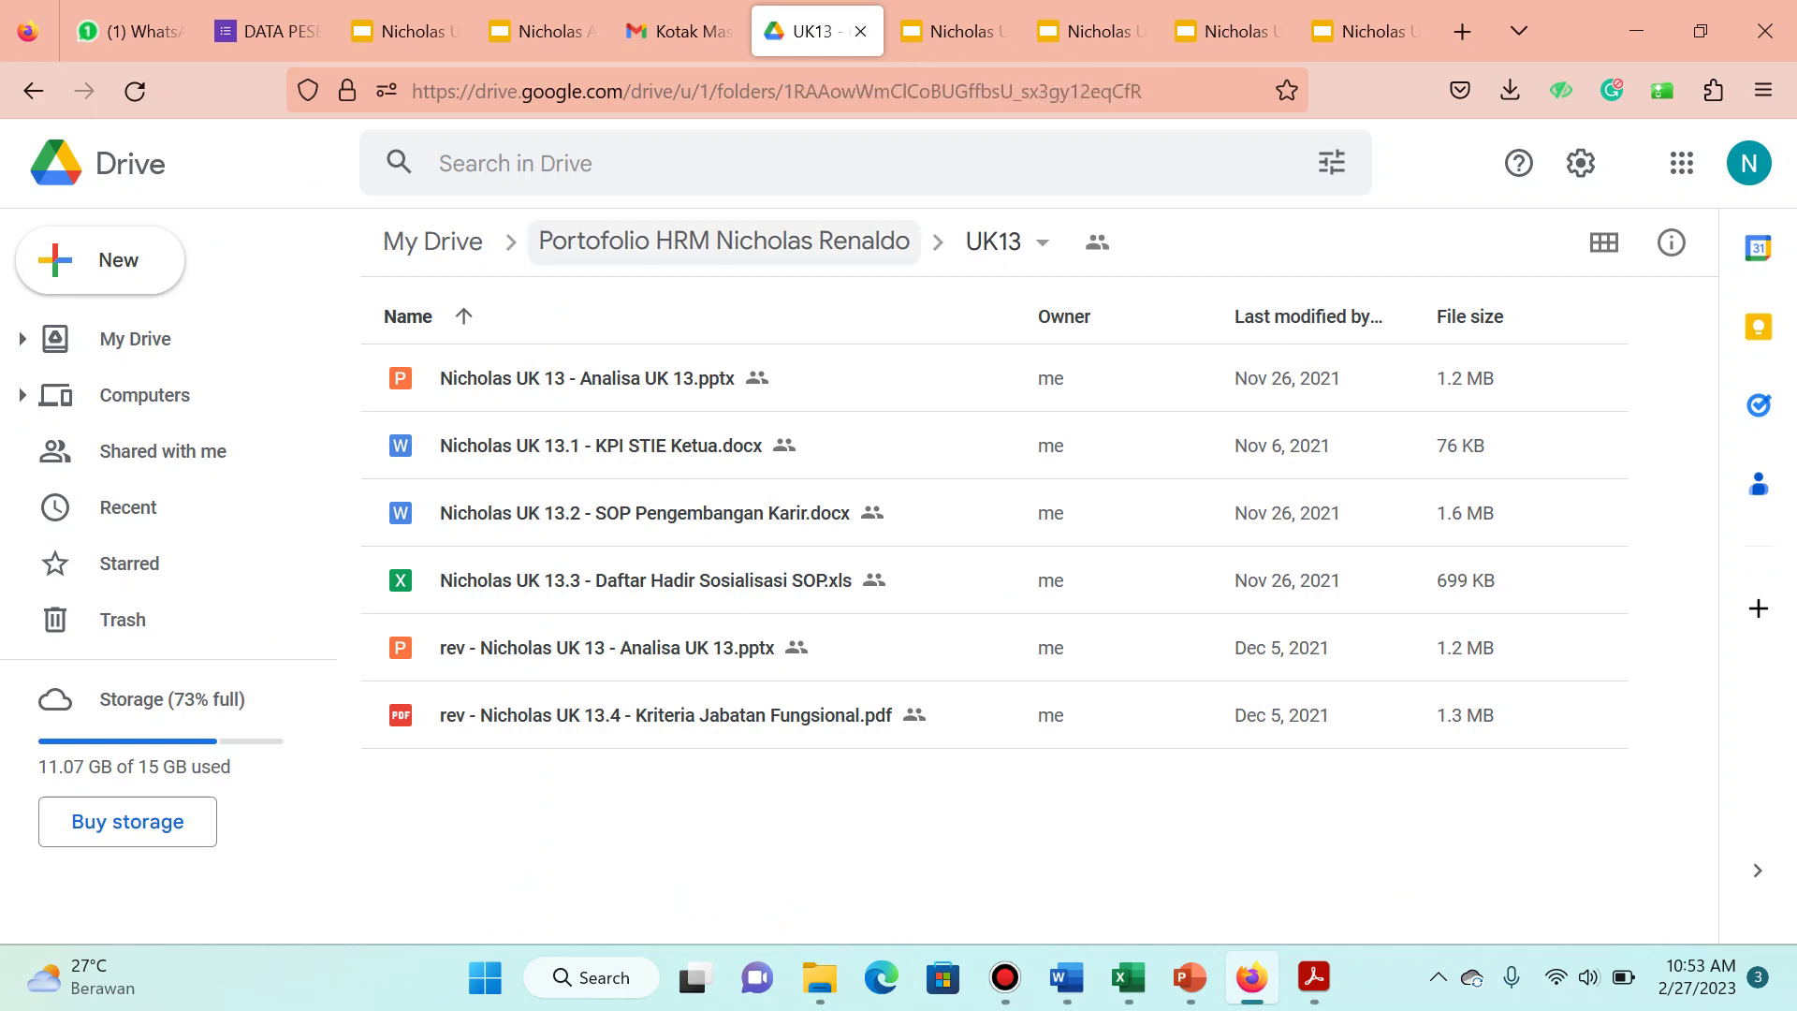
Step: Look at the title slides of the Analisa UK 6, UK 13 and UK 14 presentations
{"action": "left_click", "coordinate": [1366, 31]}
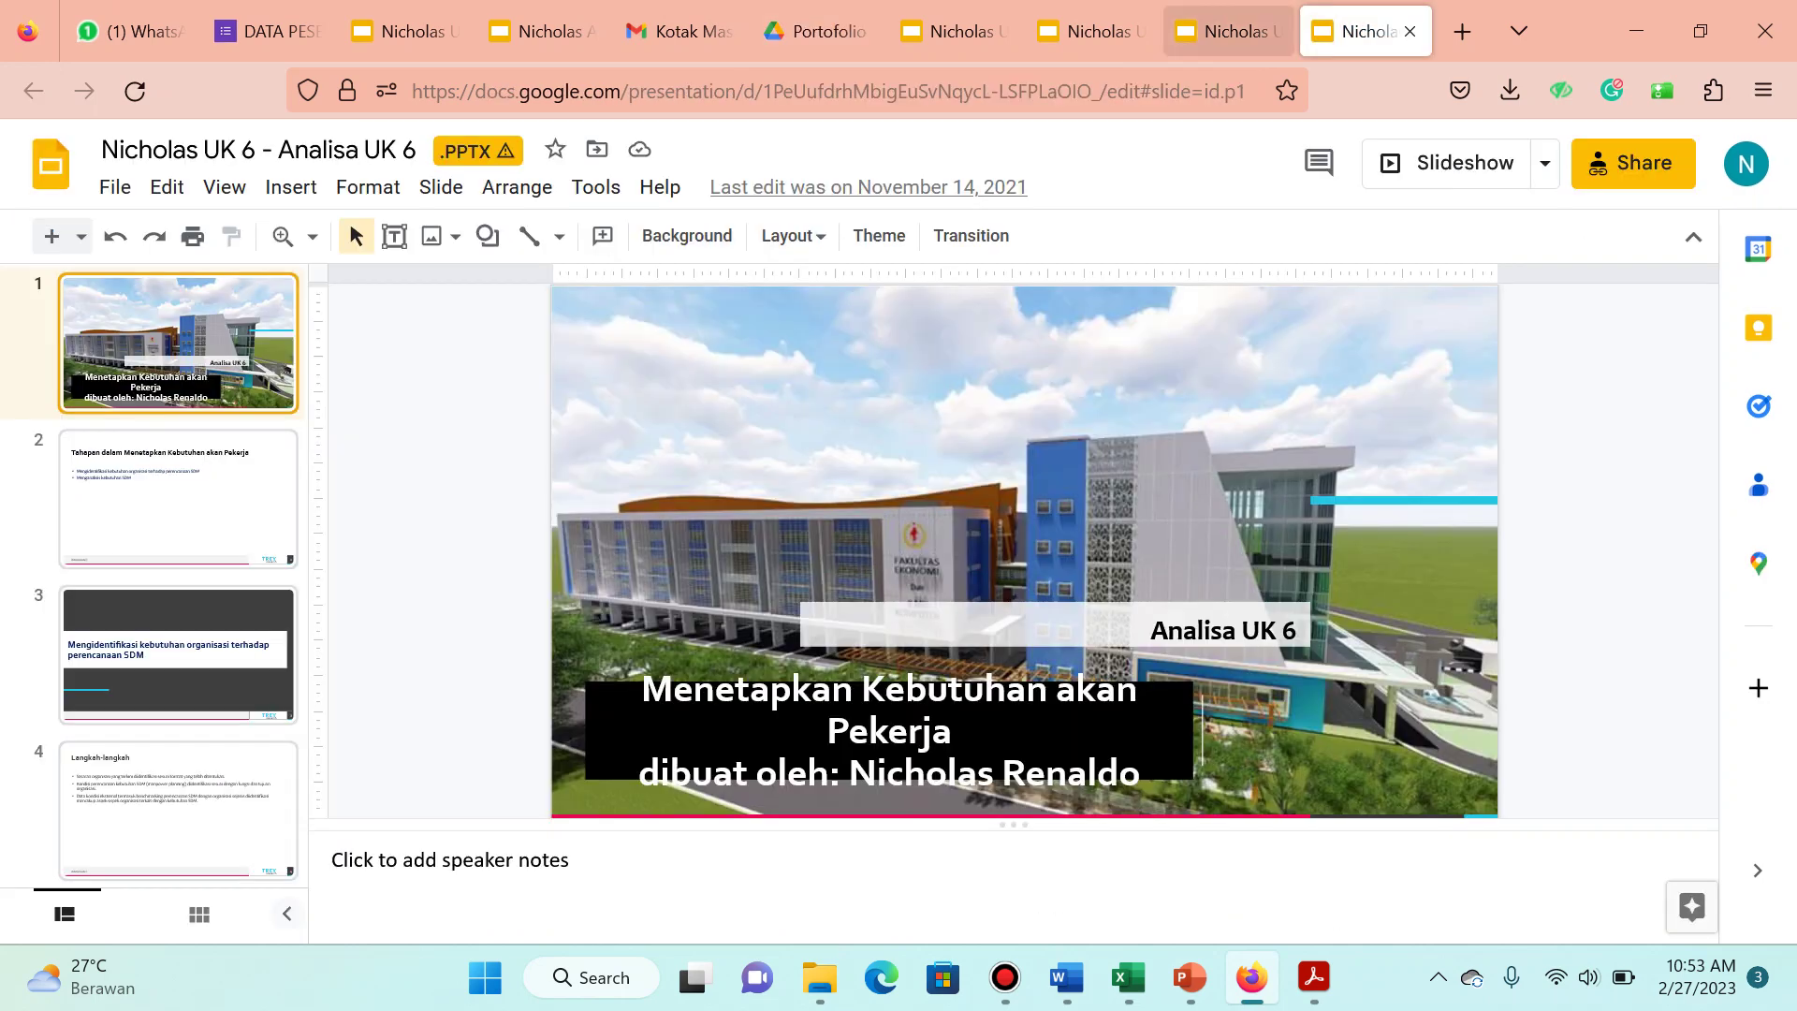
{"action": "left_click", "coordinate": [1228, 31]}
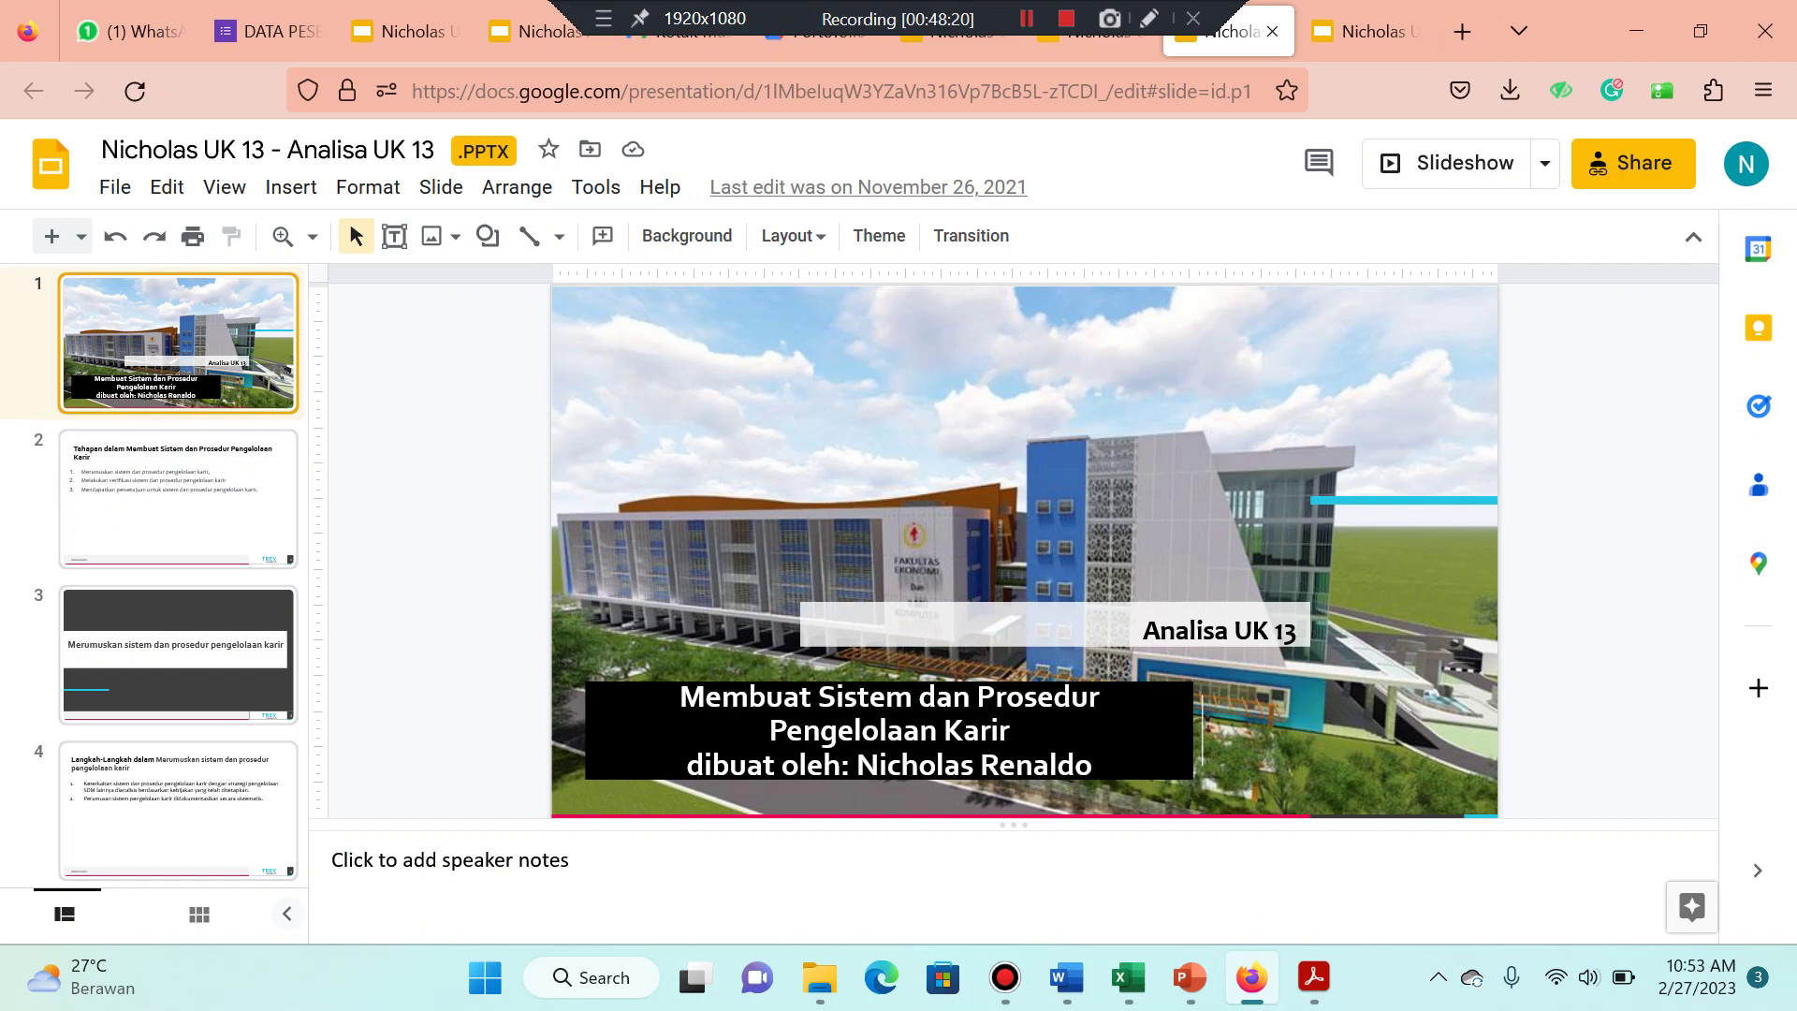
{"action": "key", "text": "ctrl+Page_Up"}
{"action": "key", "text": "ctrl+Page_Up"}
{"action": "key", "text": "ctrl+Page_Down"}
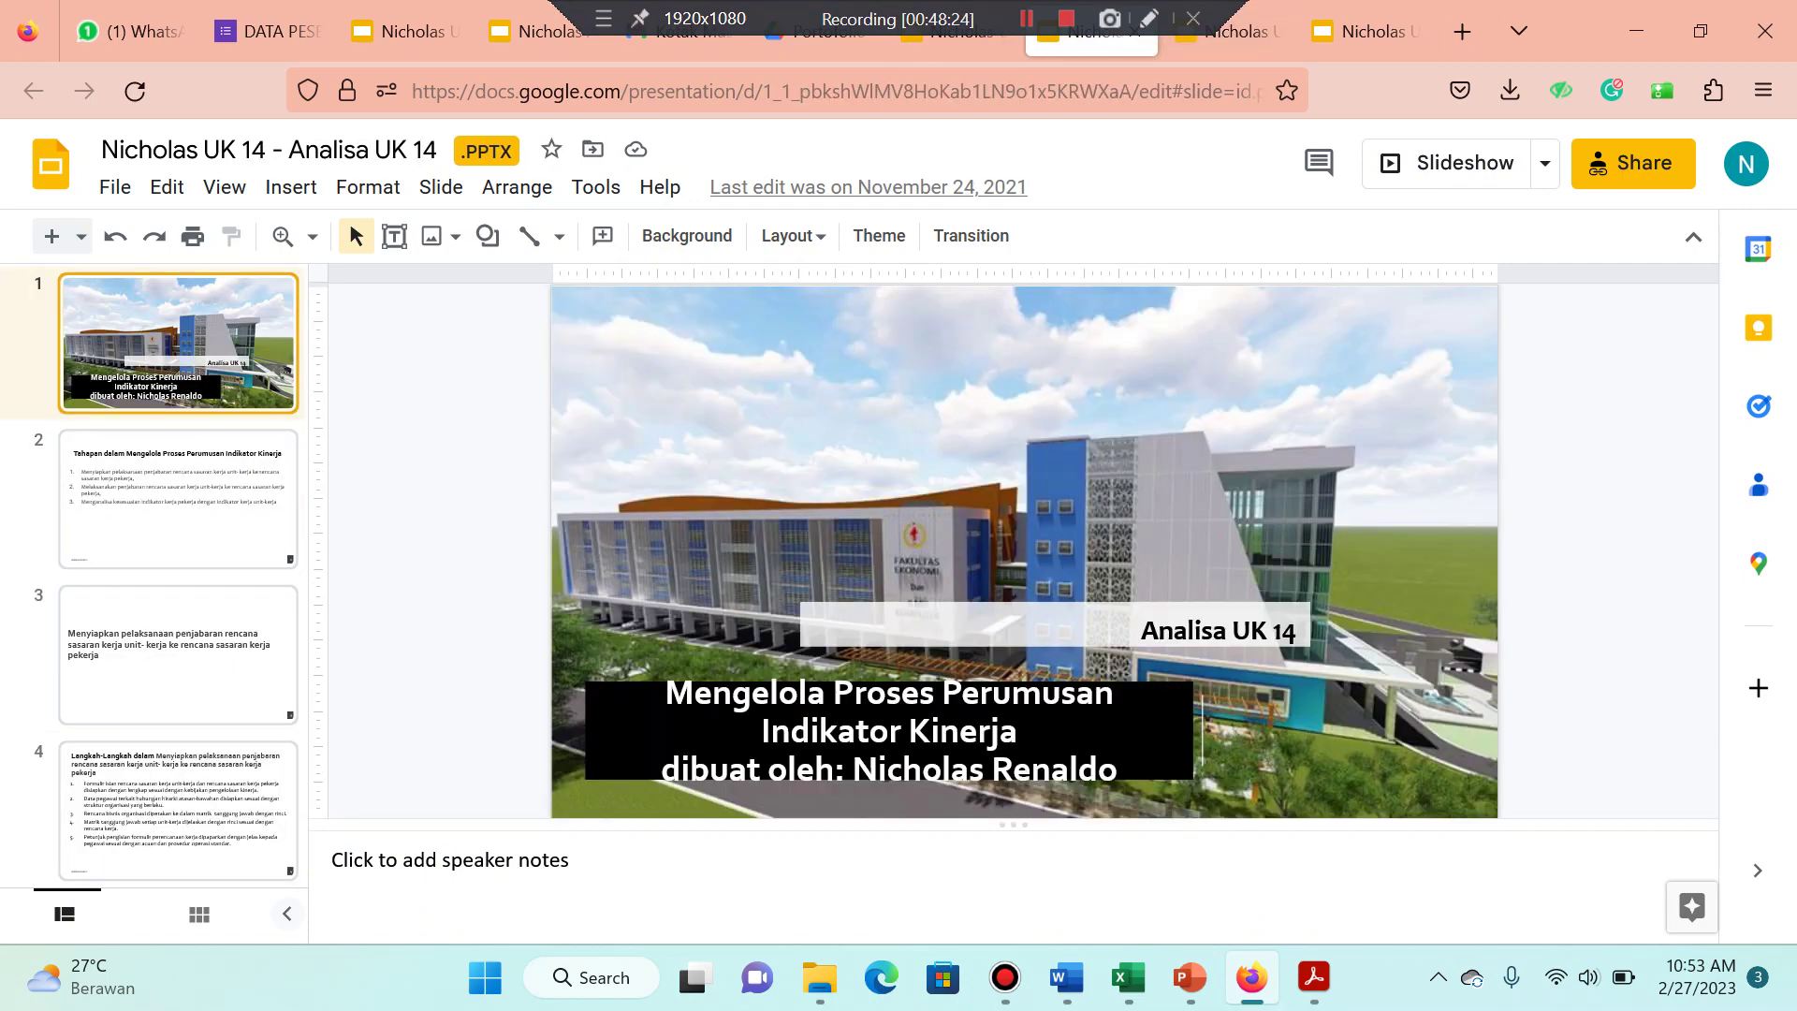
Step: Download the UK14 folder from the HRM portfolio in Google Drive
{"action": "key", "text": "ctrl+Page_Up"}
{"action": "key", "text": "ctrl+Page_Up"}
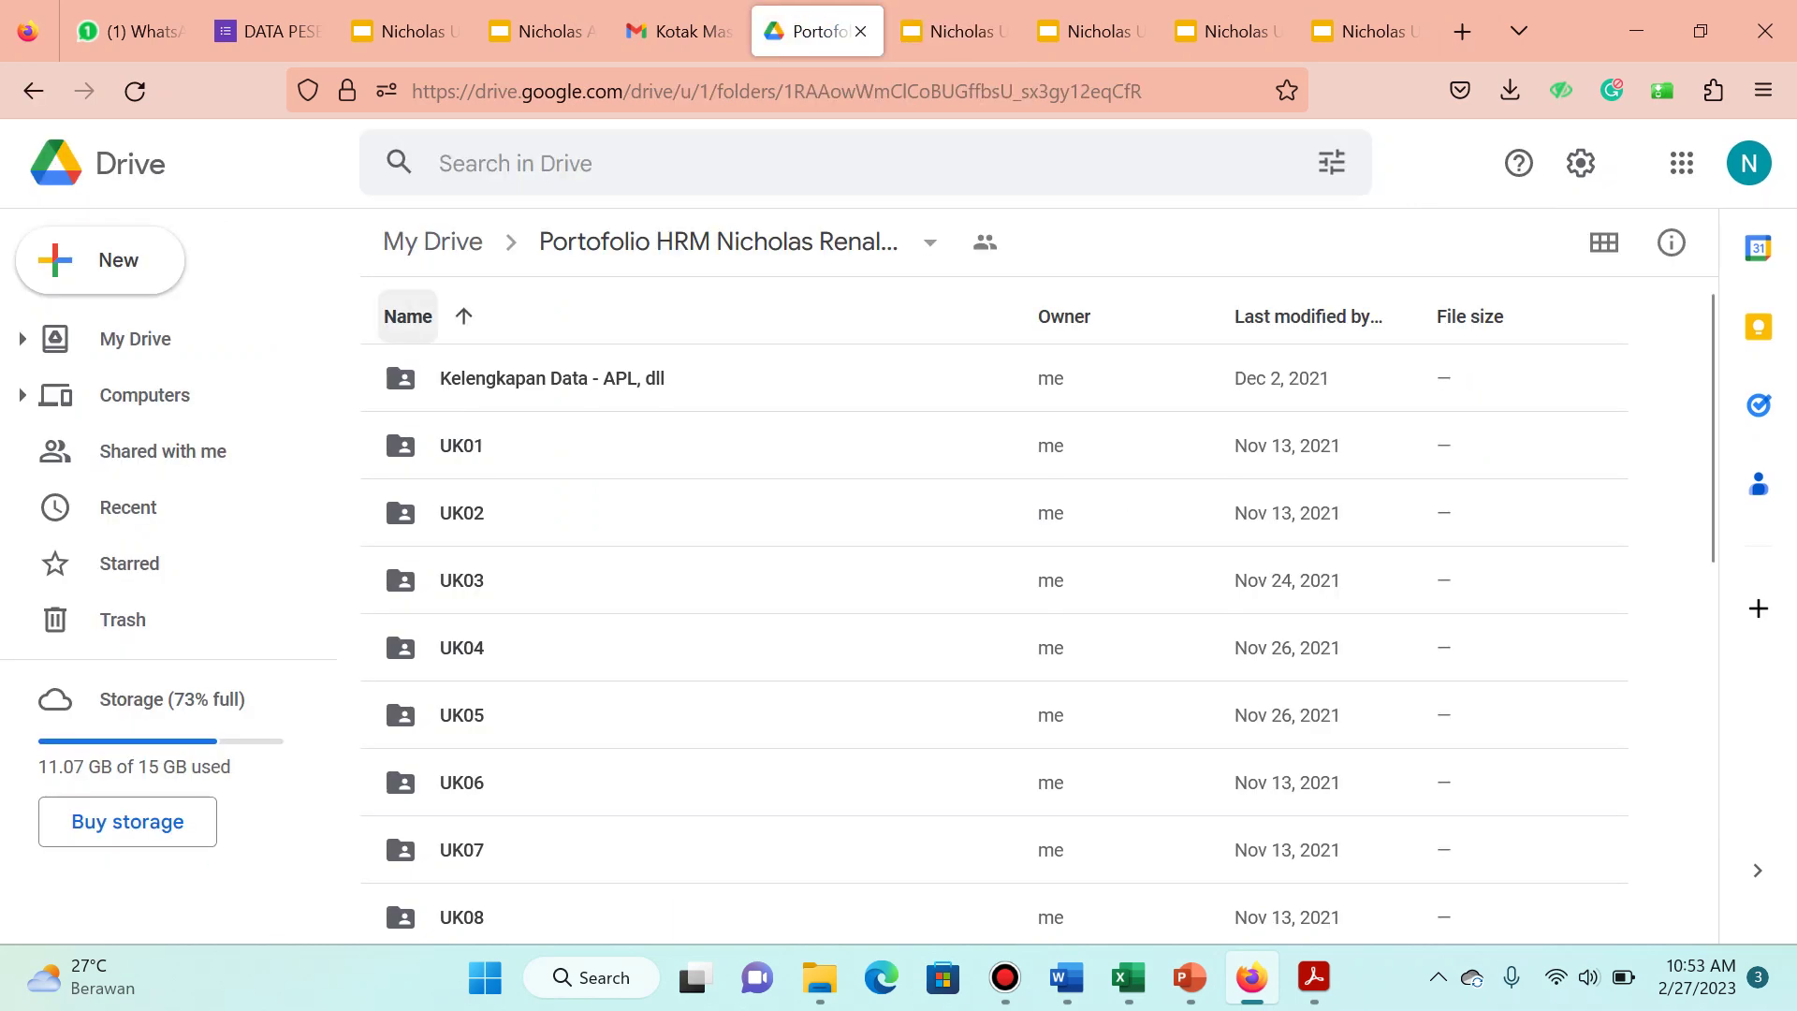
{"action": "scroll", "coordinate": [463, 640], "scroll_direction": "down", "scroll_amount": 8}
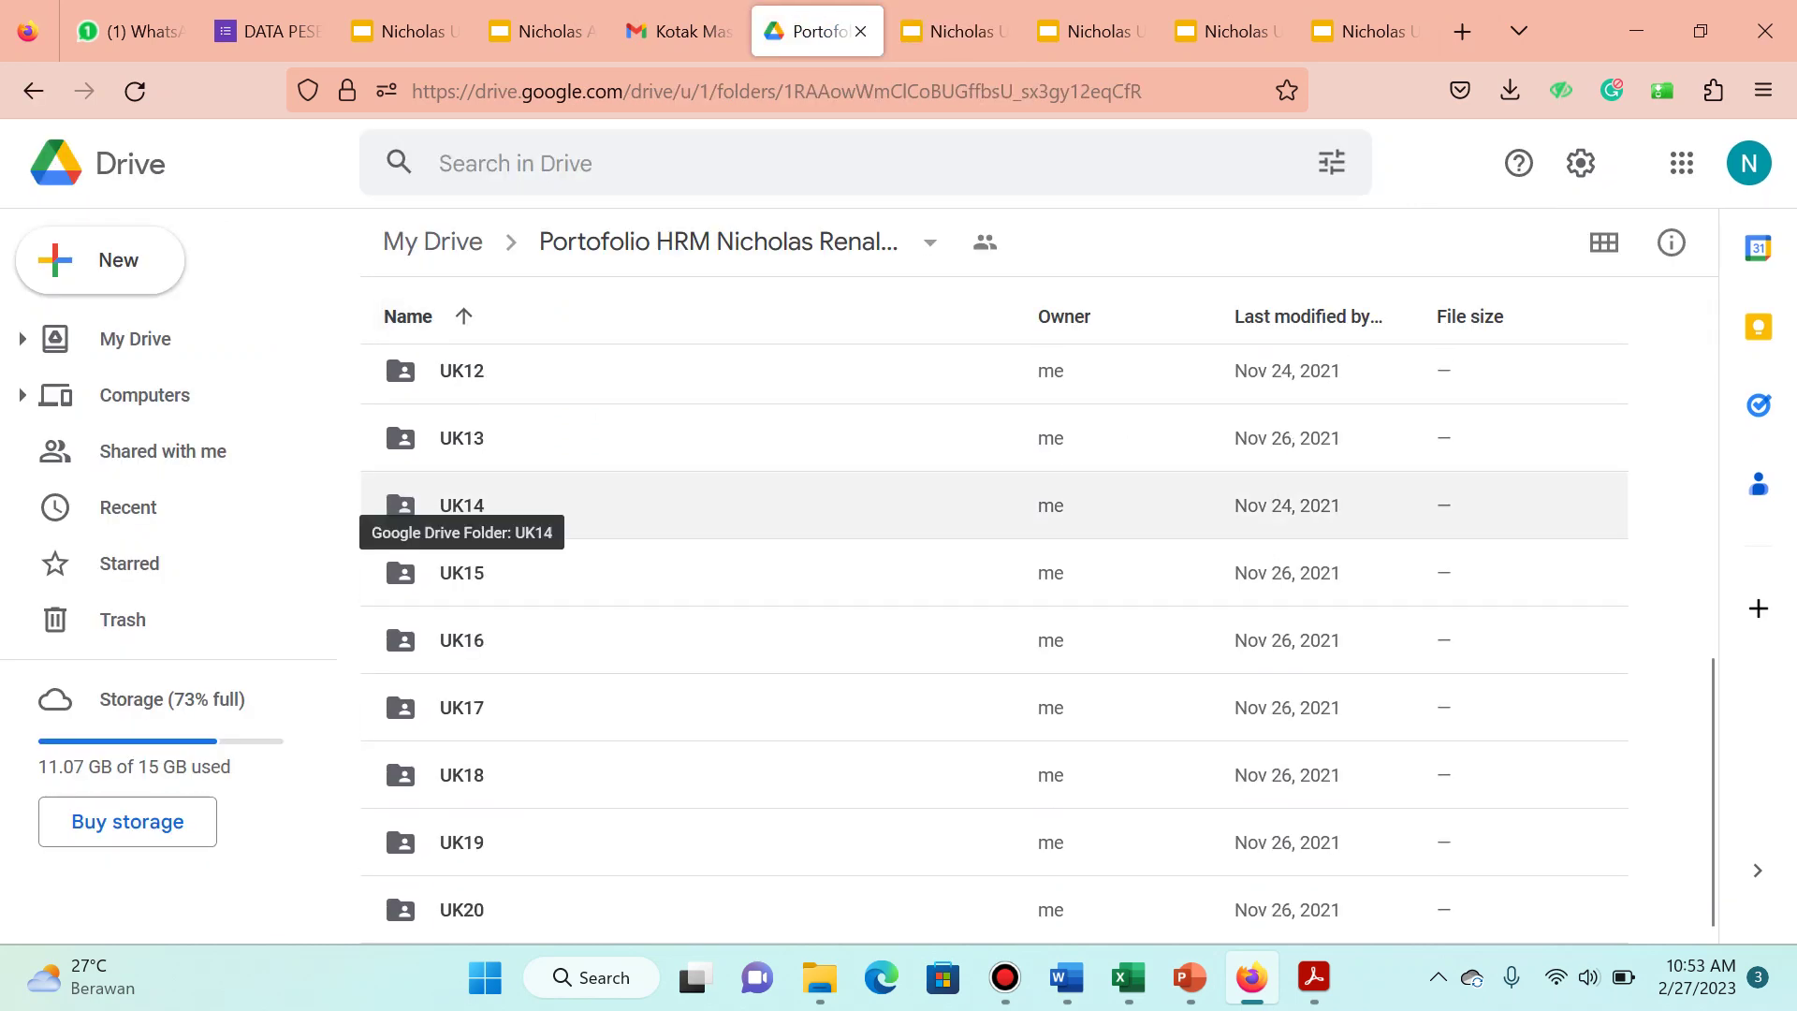
{"action": "right_click", "coordinate": [459, 505]}
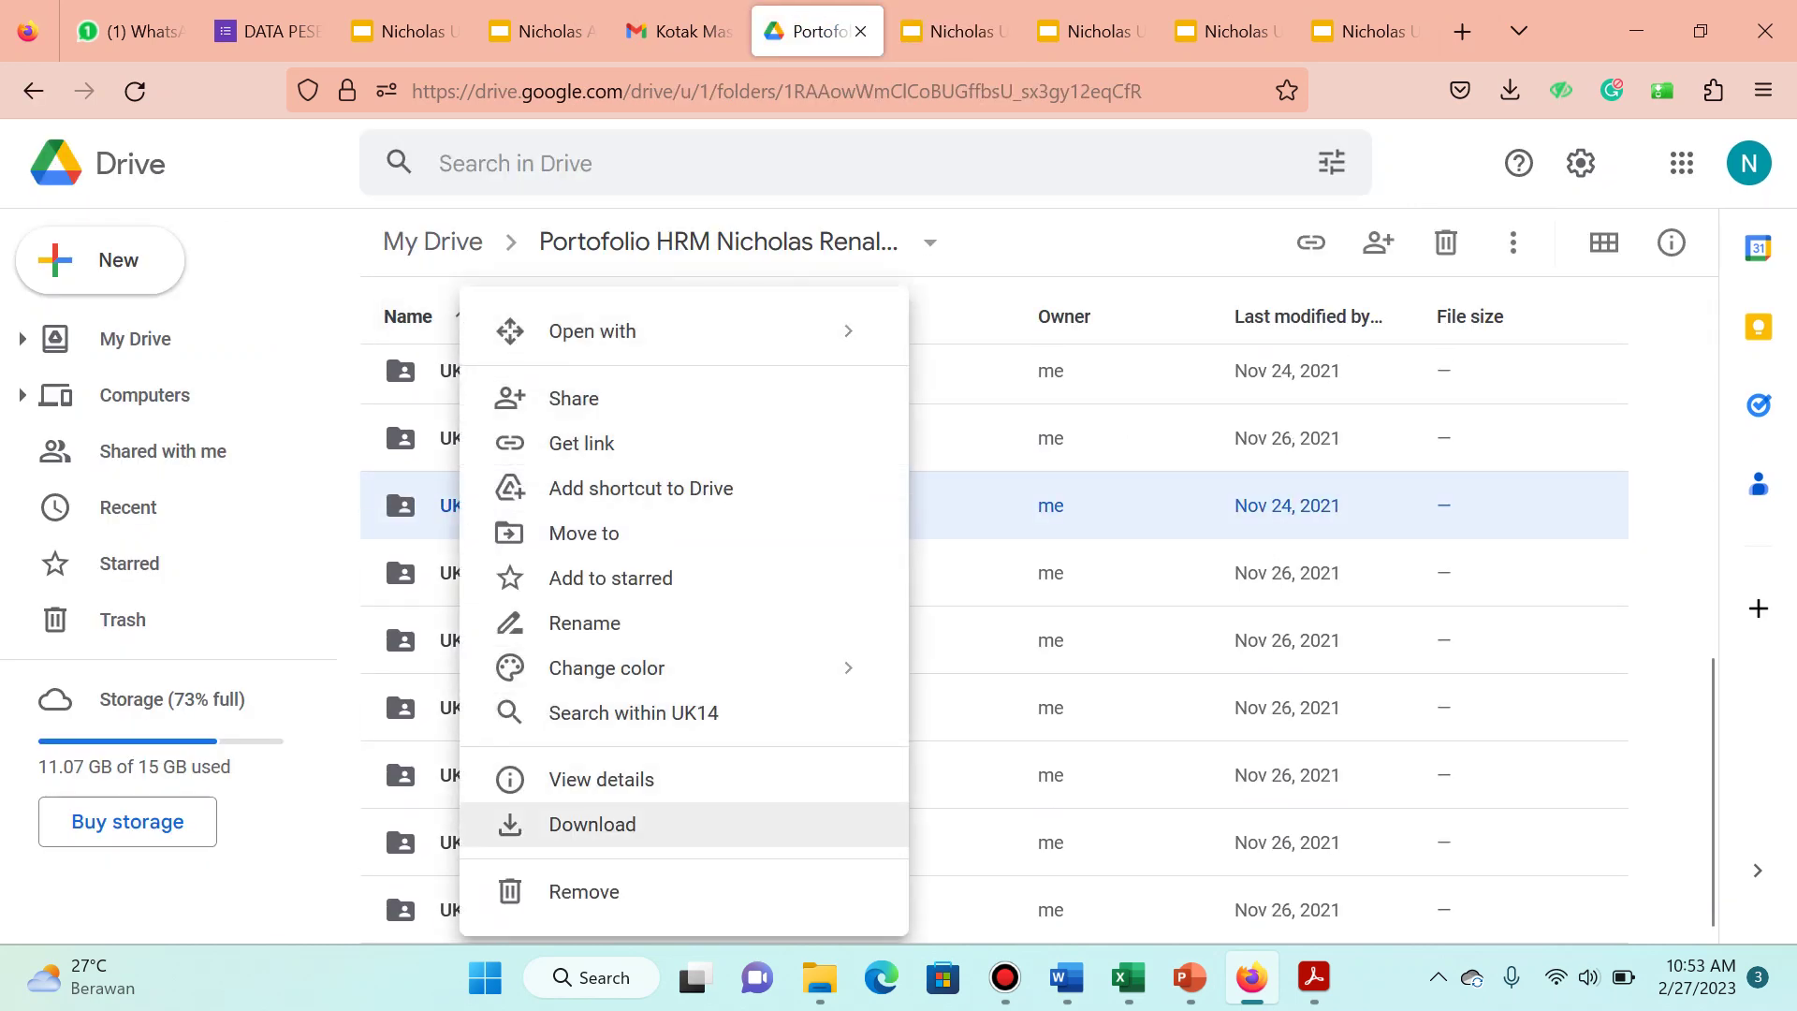
{"action": "left_click", "coordinate": [599, 807]}
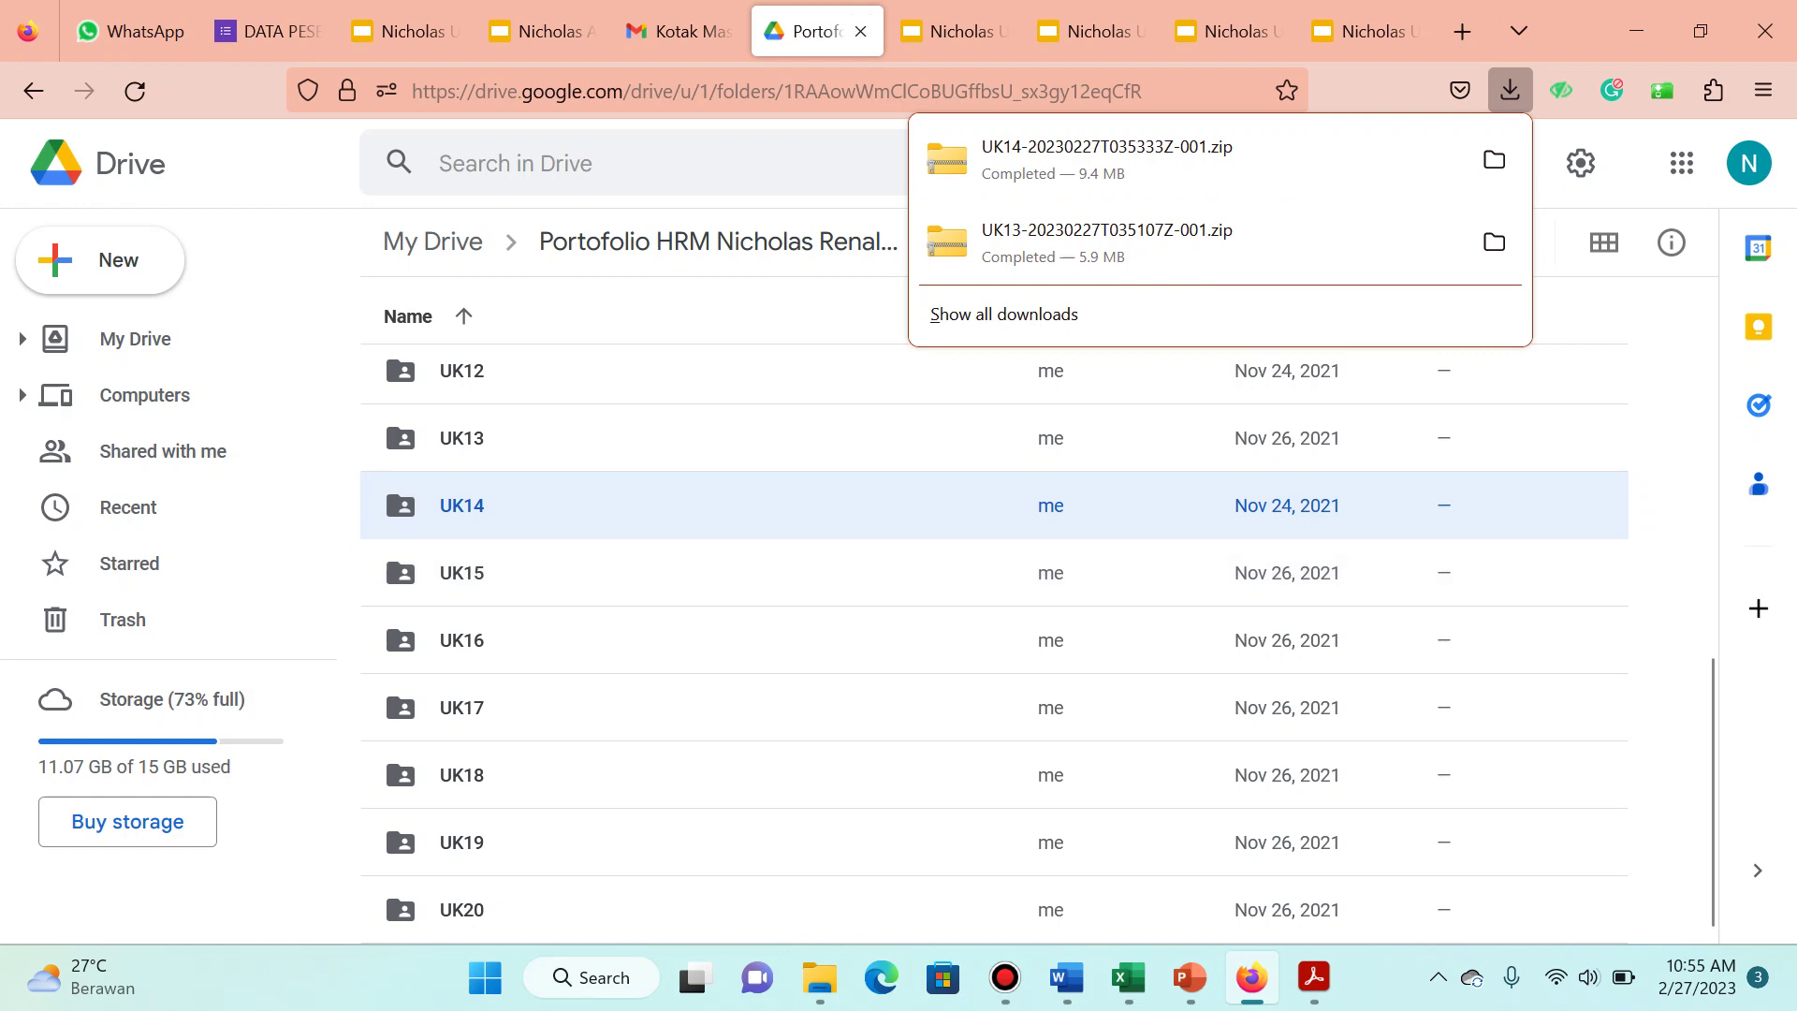
Step: Close the Google Drive page and the open presentations that follow it, including Analisa UK 20
{"action": "left_click", "coordinate": [861, 30]}
{"action": "left_click", "coordinate": [861, 31]}
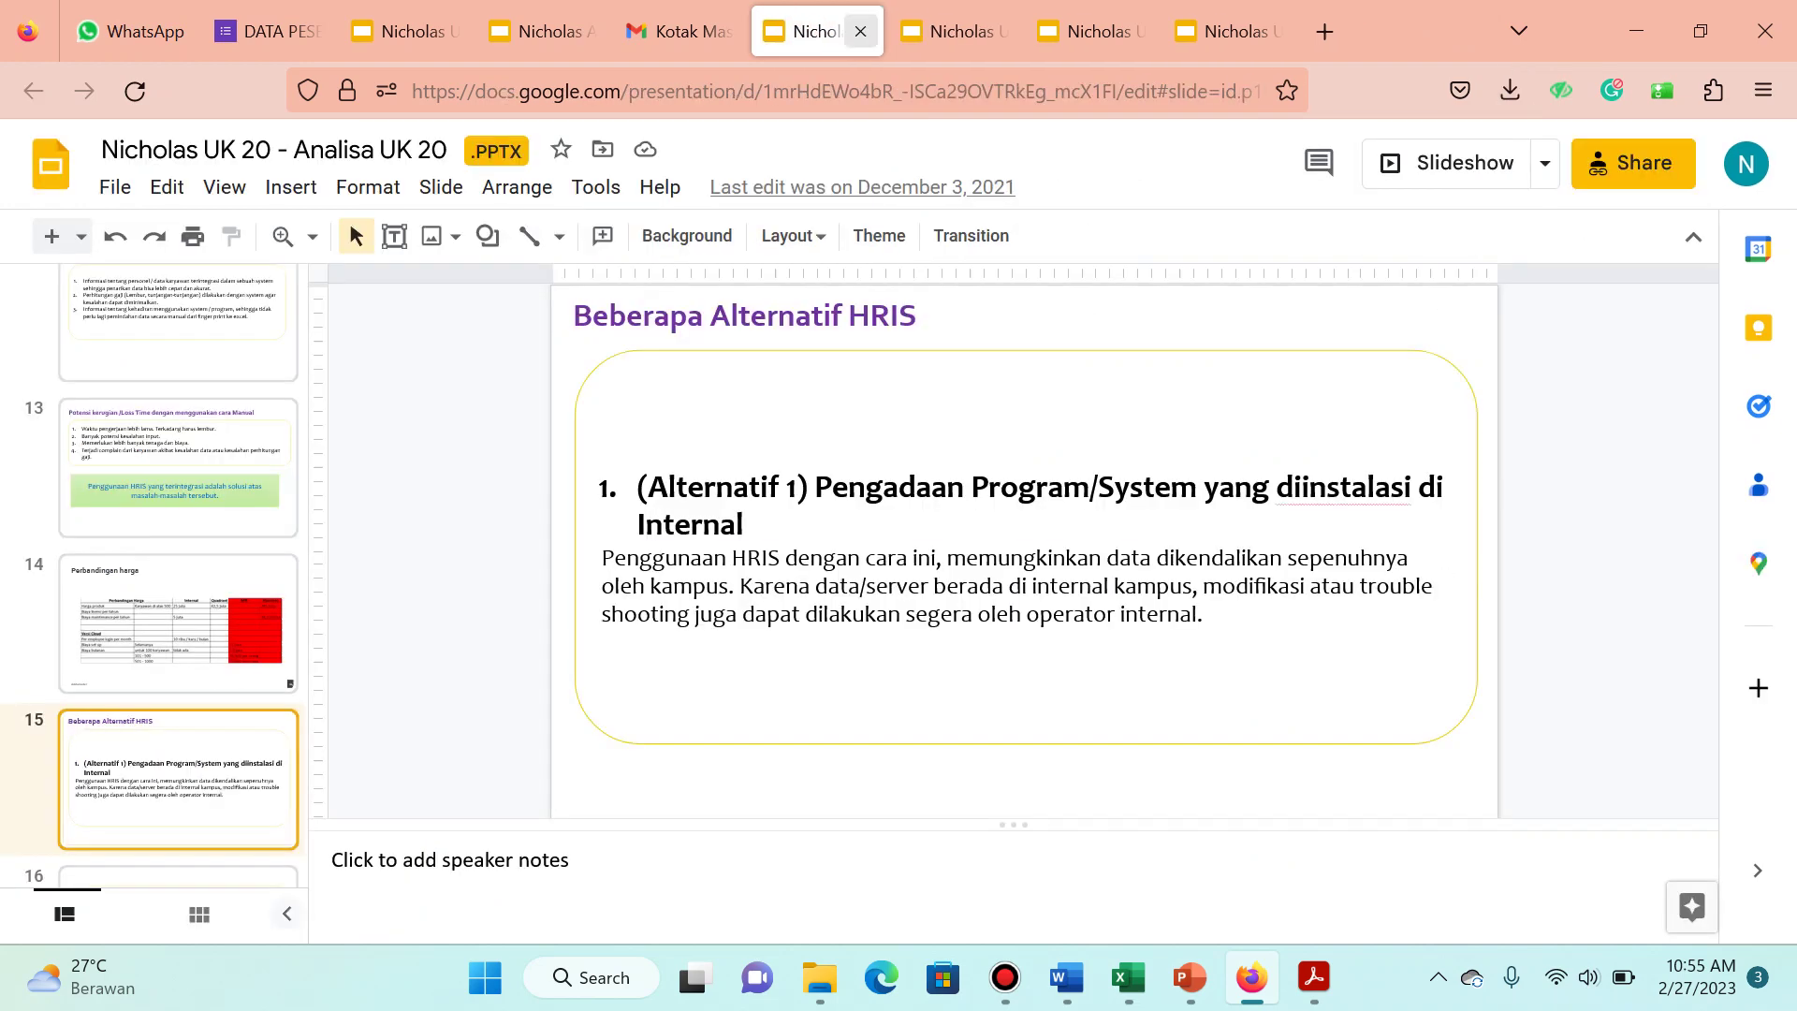
{"action": "left_click", "coordinate": [861, 31]}
{"action": "left_click", "coordinate": [861, 31]}
{"action": "left_click", "coordinate": [881, 31]}
{"action": "left_click", "coordinate": [882, 31]}
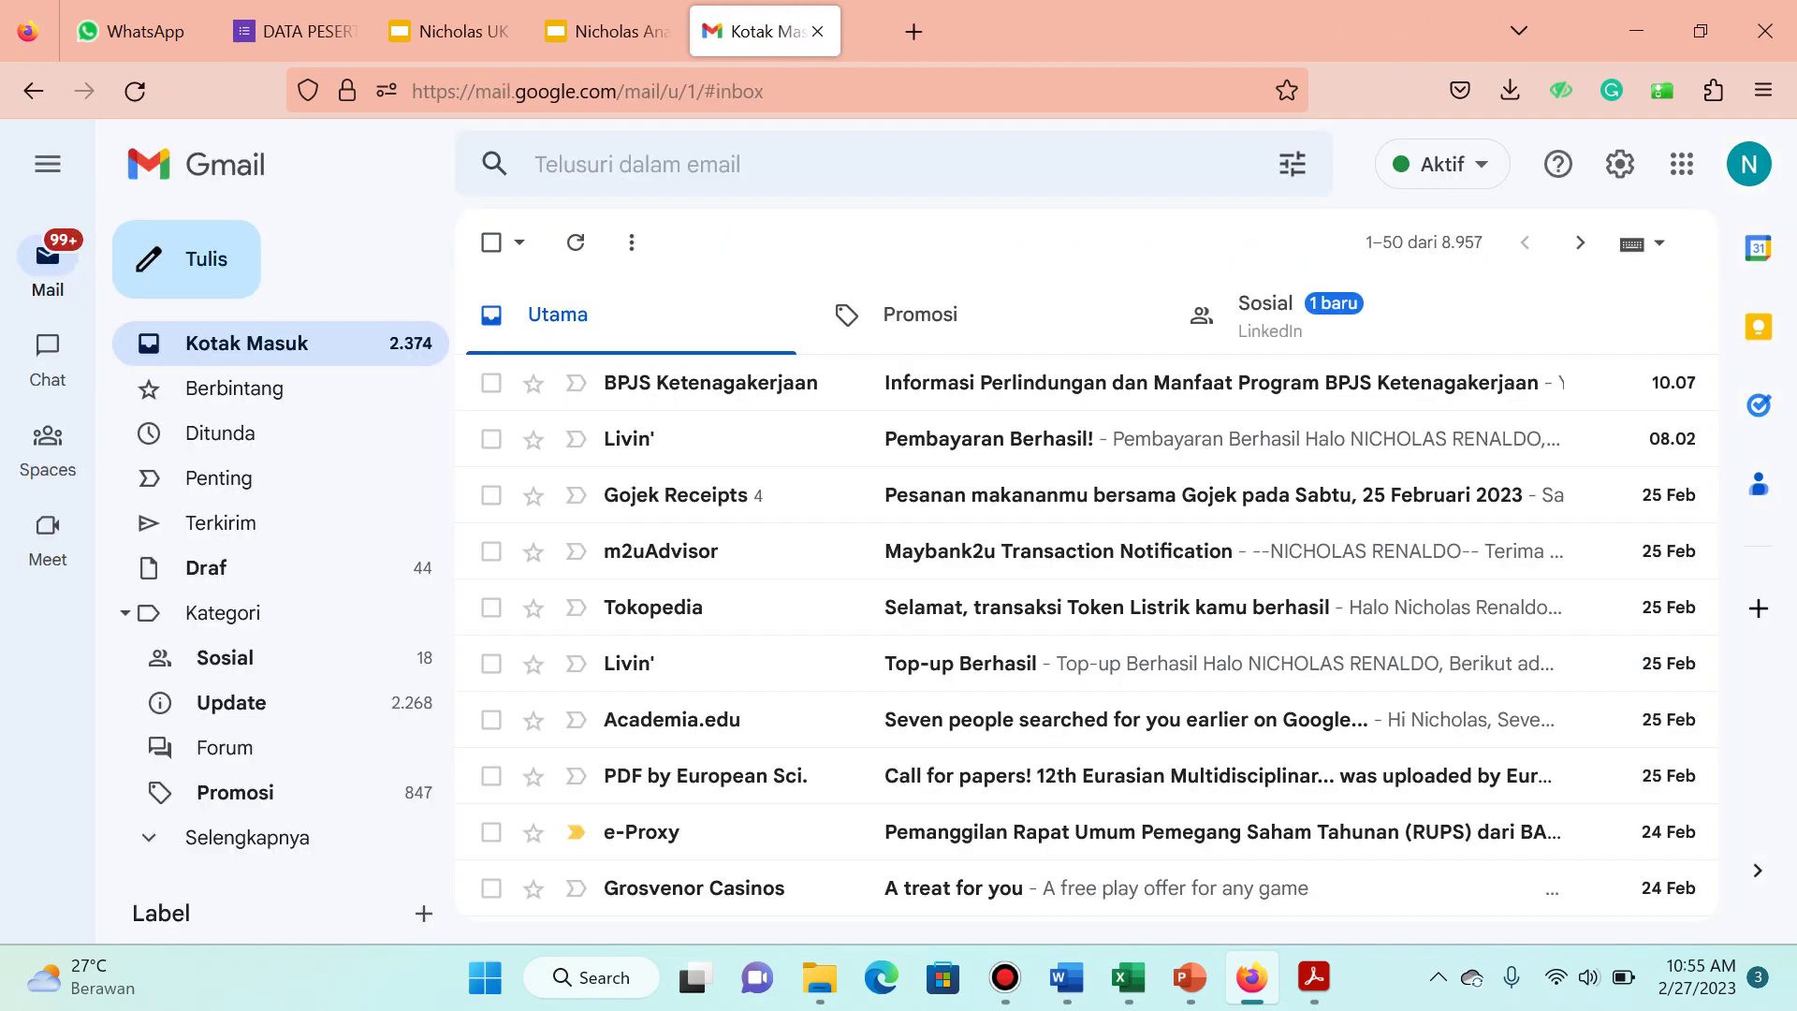
Step: Close the Analisa UK 11 and UK 4 presentations and the submitted participant form, and return to WhatsApp Web
{"action": "left_click", "coordinate": [842, 31]}
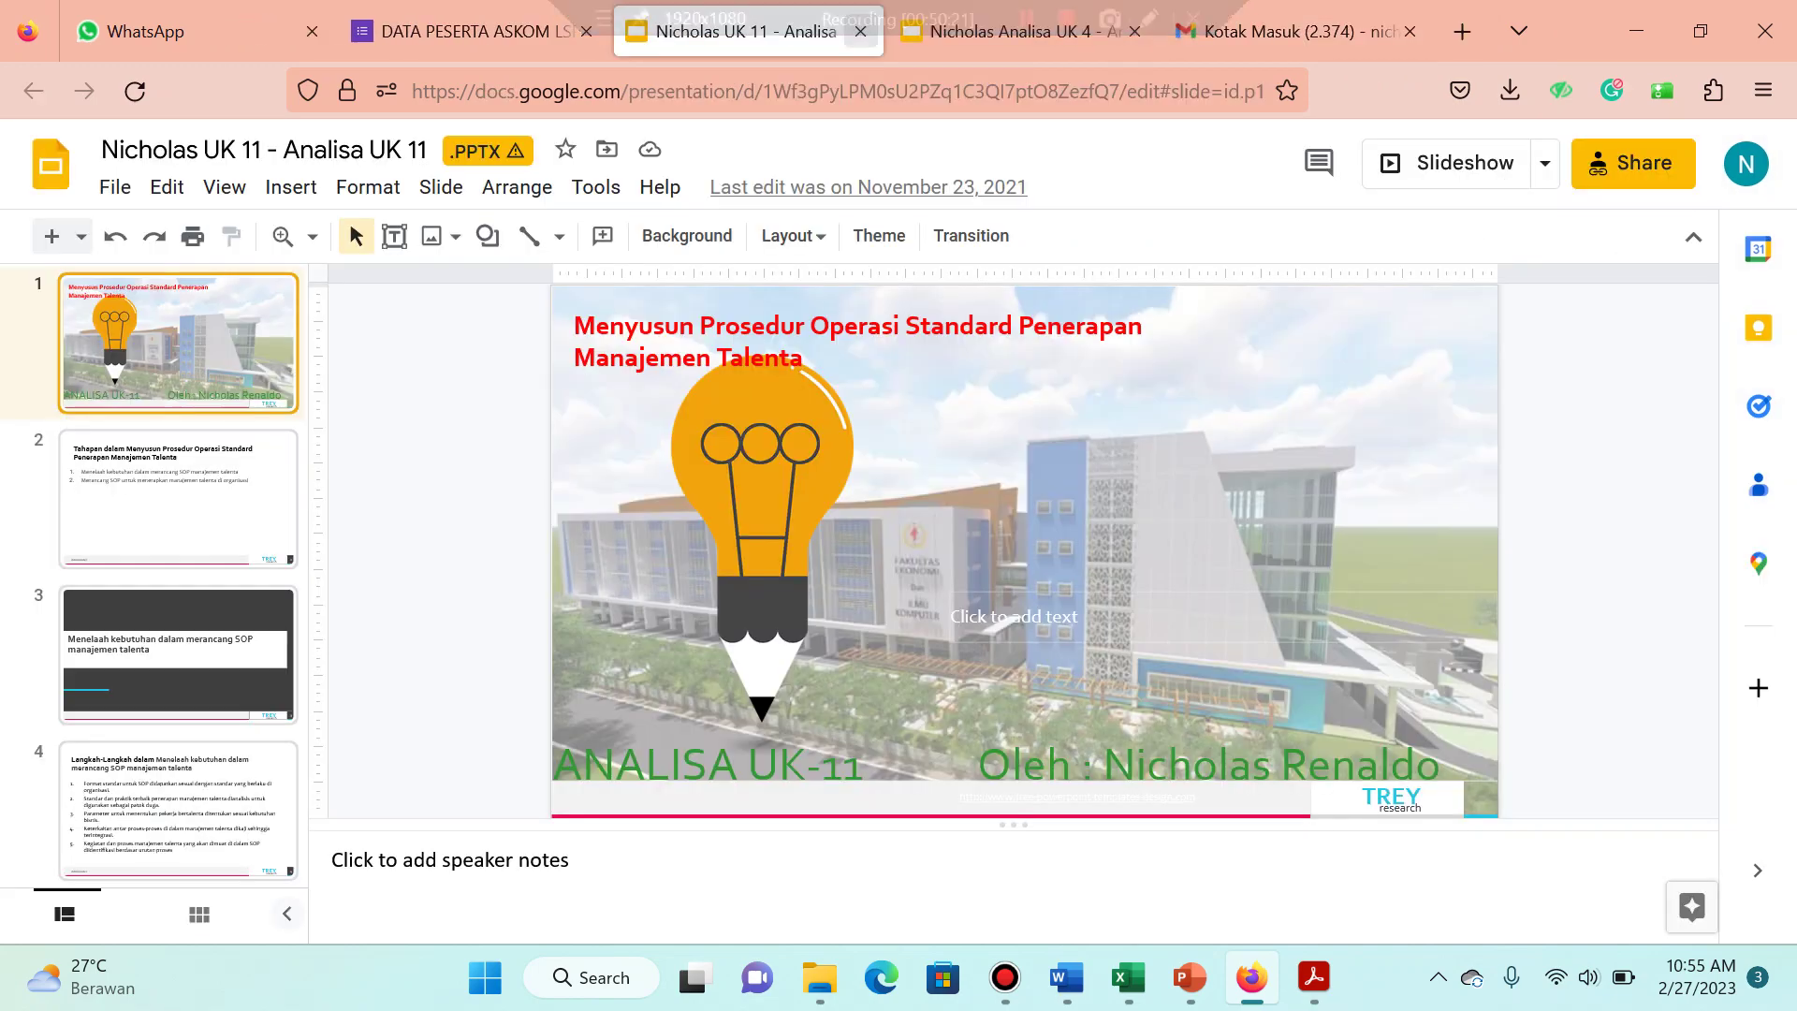
{"action": "left_click", "coordinate": [861, 31]}
{"action": "left_click", "coordinate": [860, 31]}
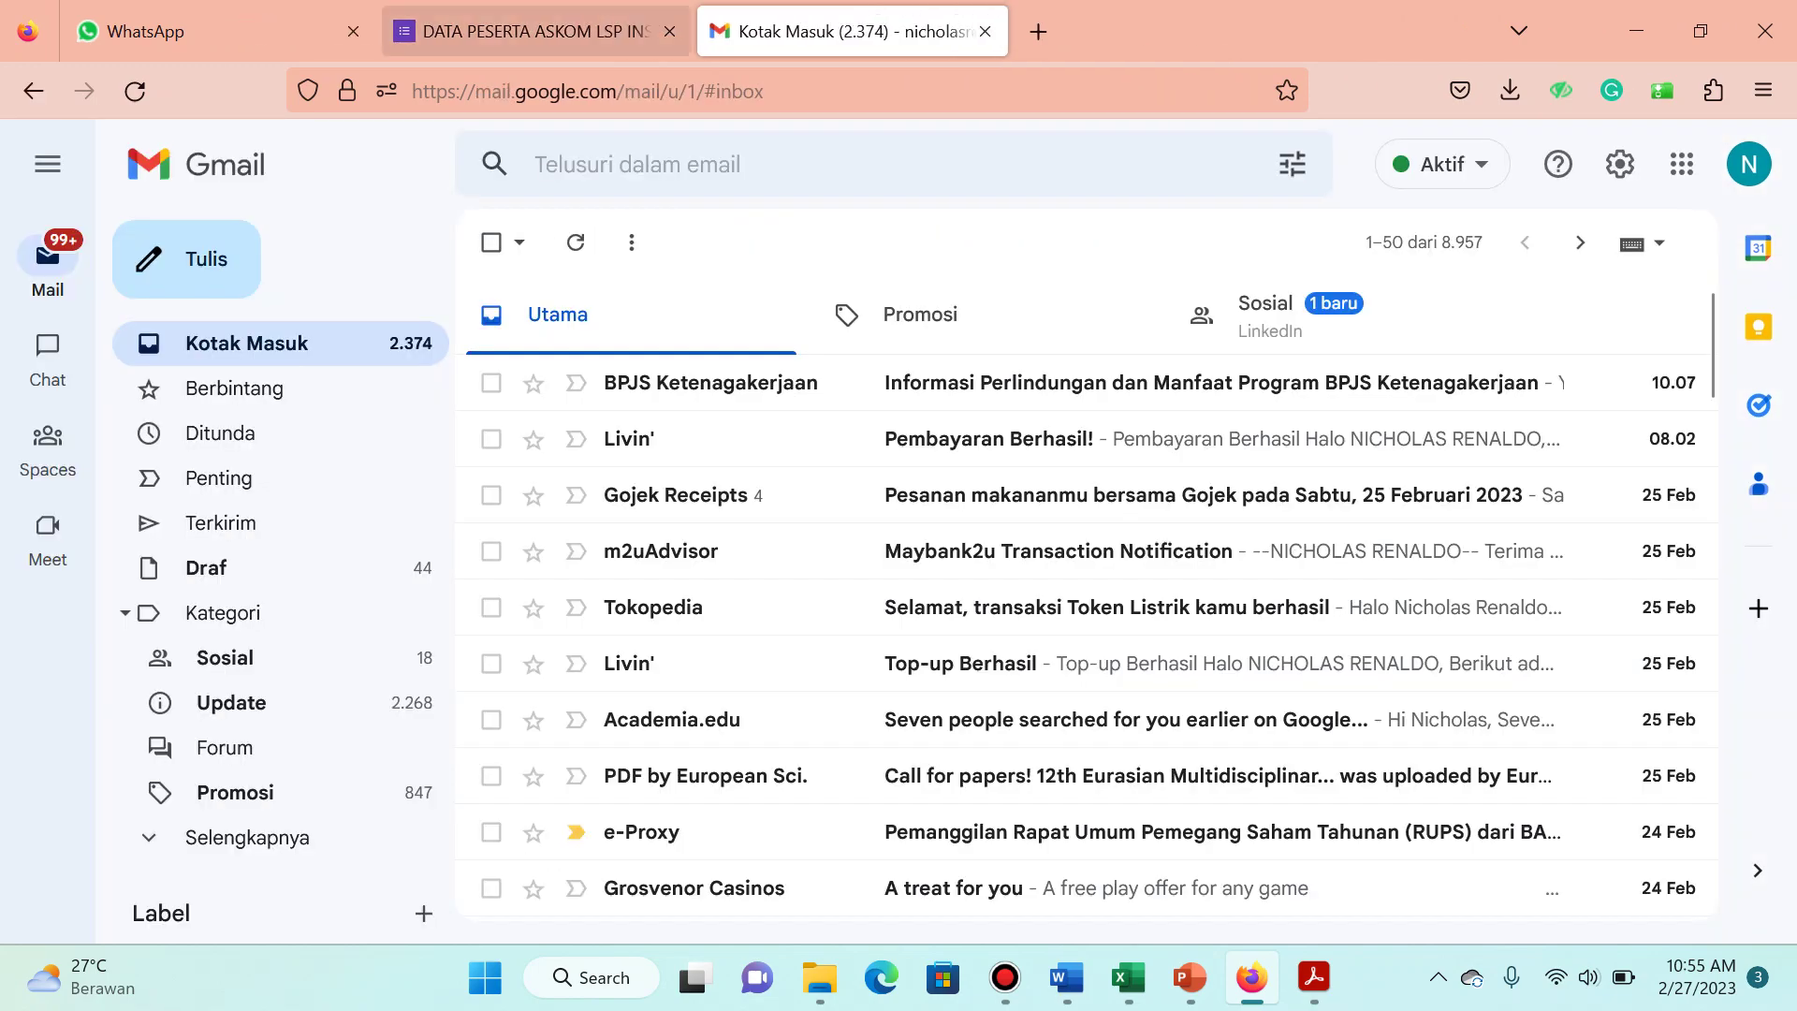
{"action": "left_click", "coordinate": [525, 31]}
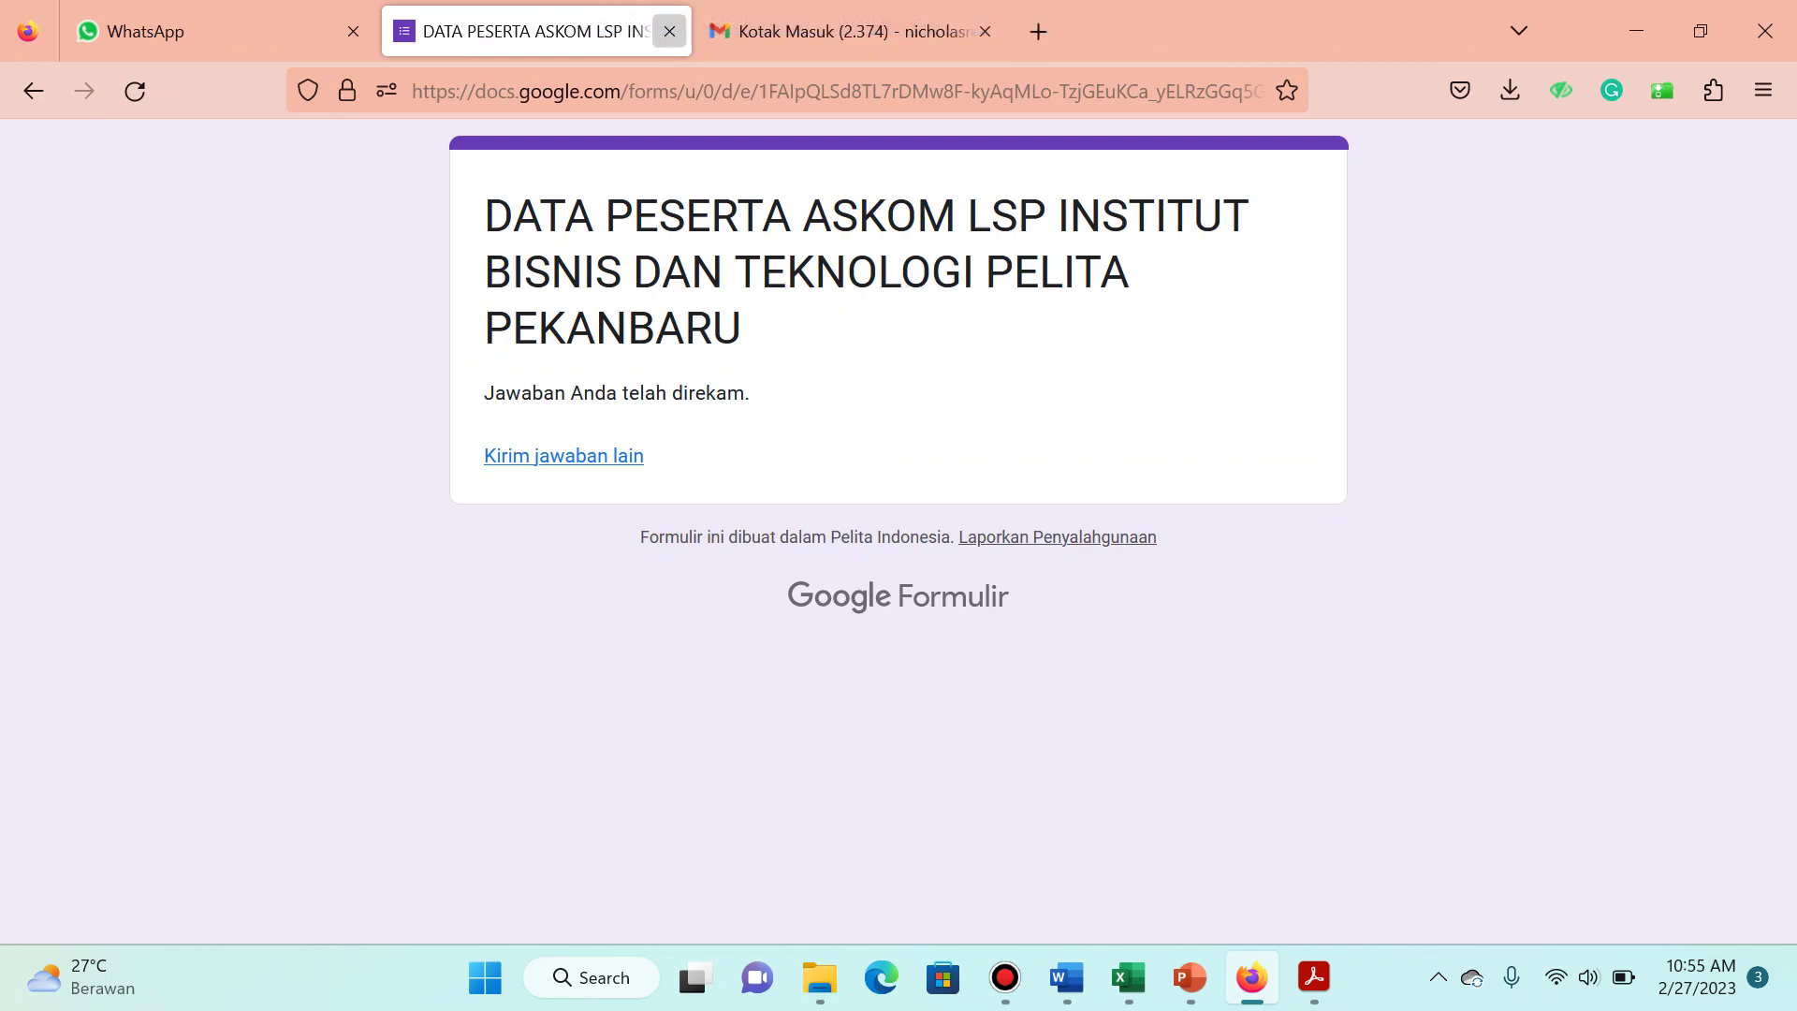
{"action": "left_click", "coordinate": [670, 31]}
{"action": "left_click", "coordinate": [187, 31]}
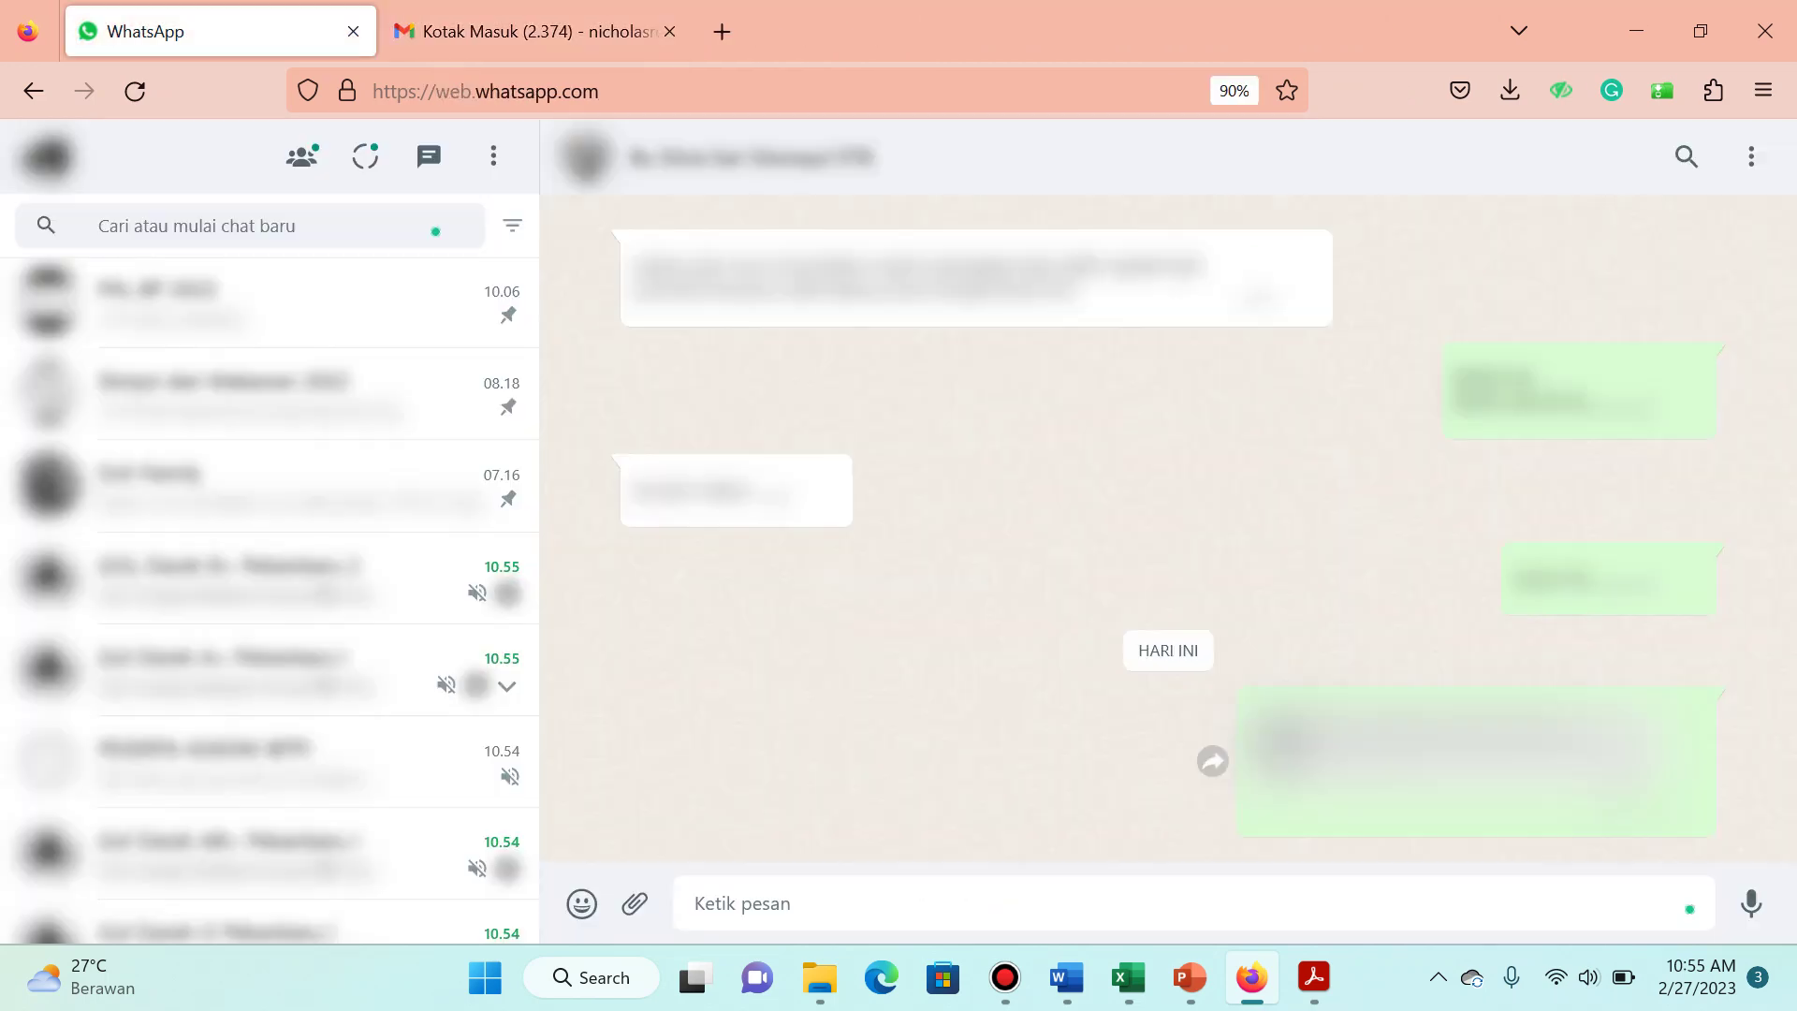
Step: Open the new LinkedIn invitation email in Gmail's Sosial category and delete it
{"action": "left_click", "coordinate": [524, 31]}
{"action": "left_click", "coordinate": [1311, 317]}
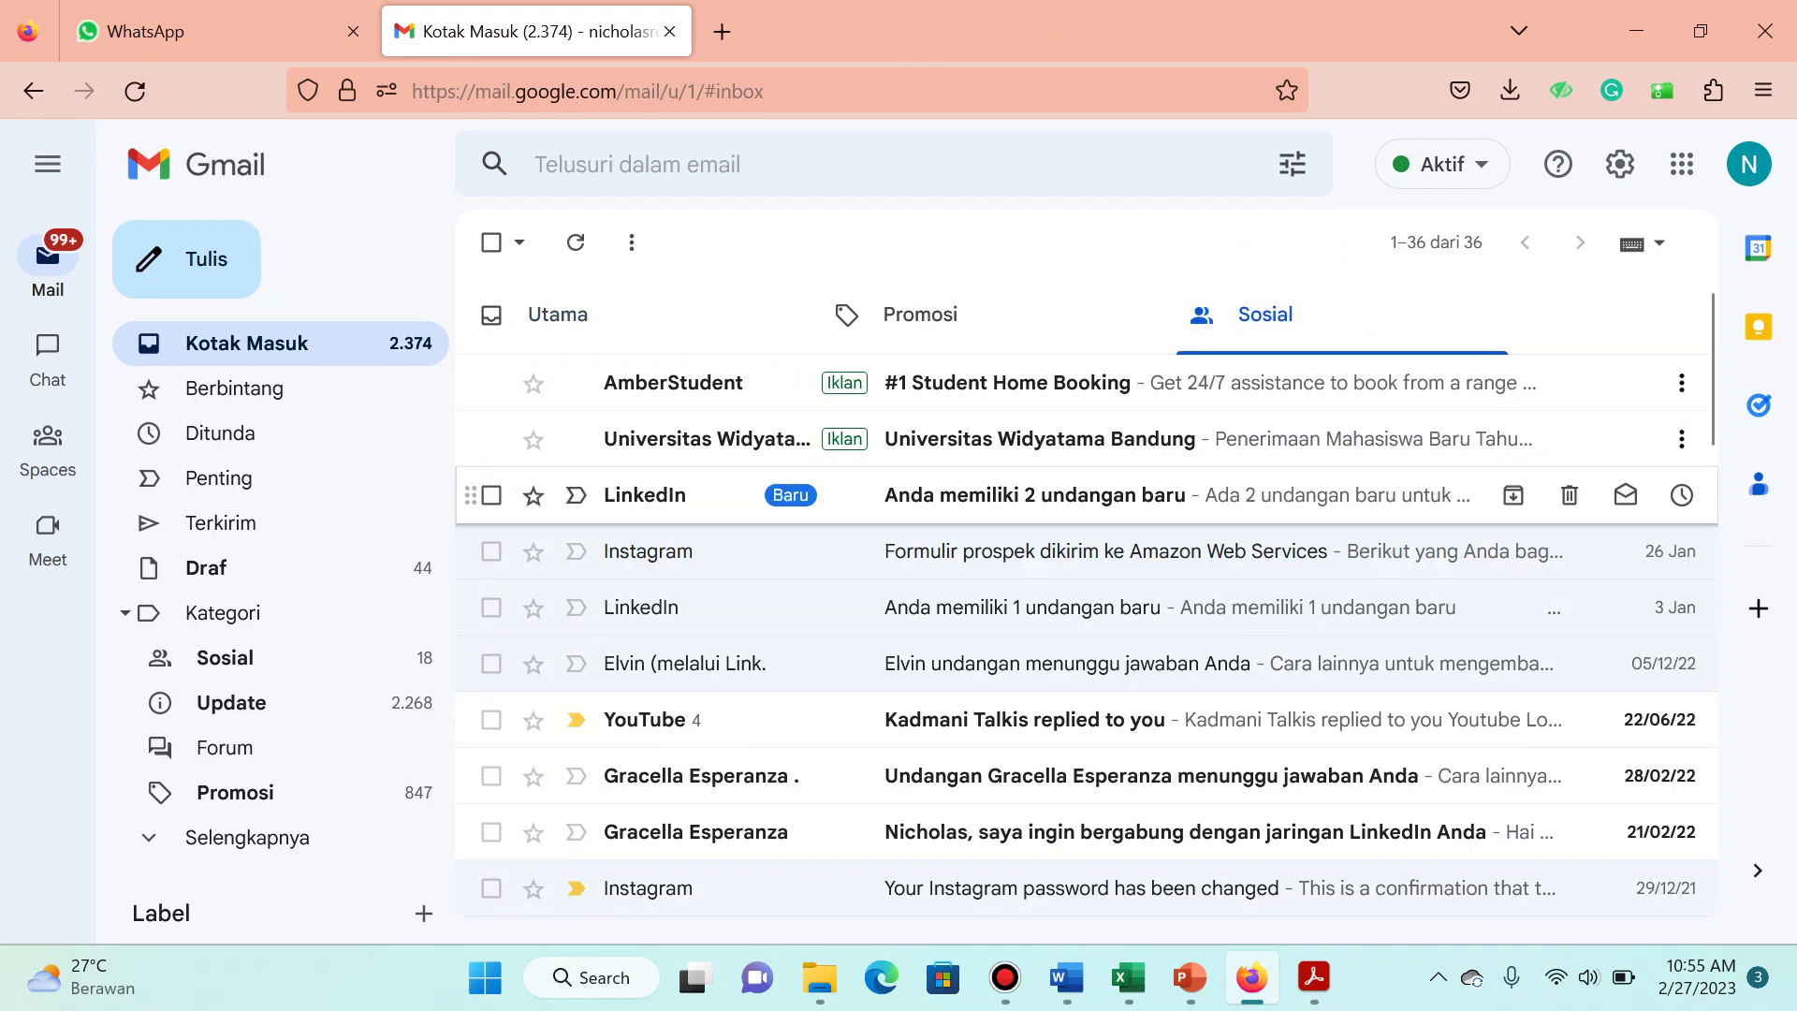
{"action": "left_click", "coordinate": [1030, 494]}
{"action": "left_click", "coordinate": [694, 242]}
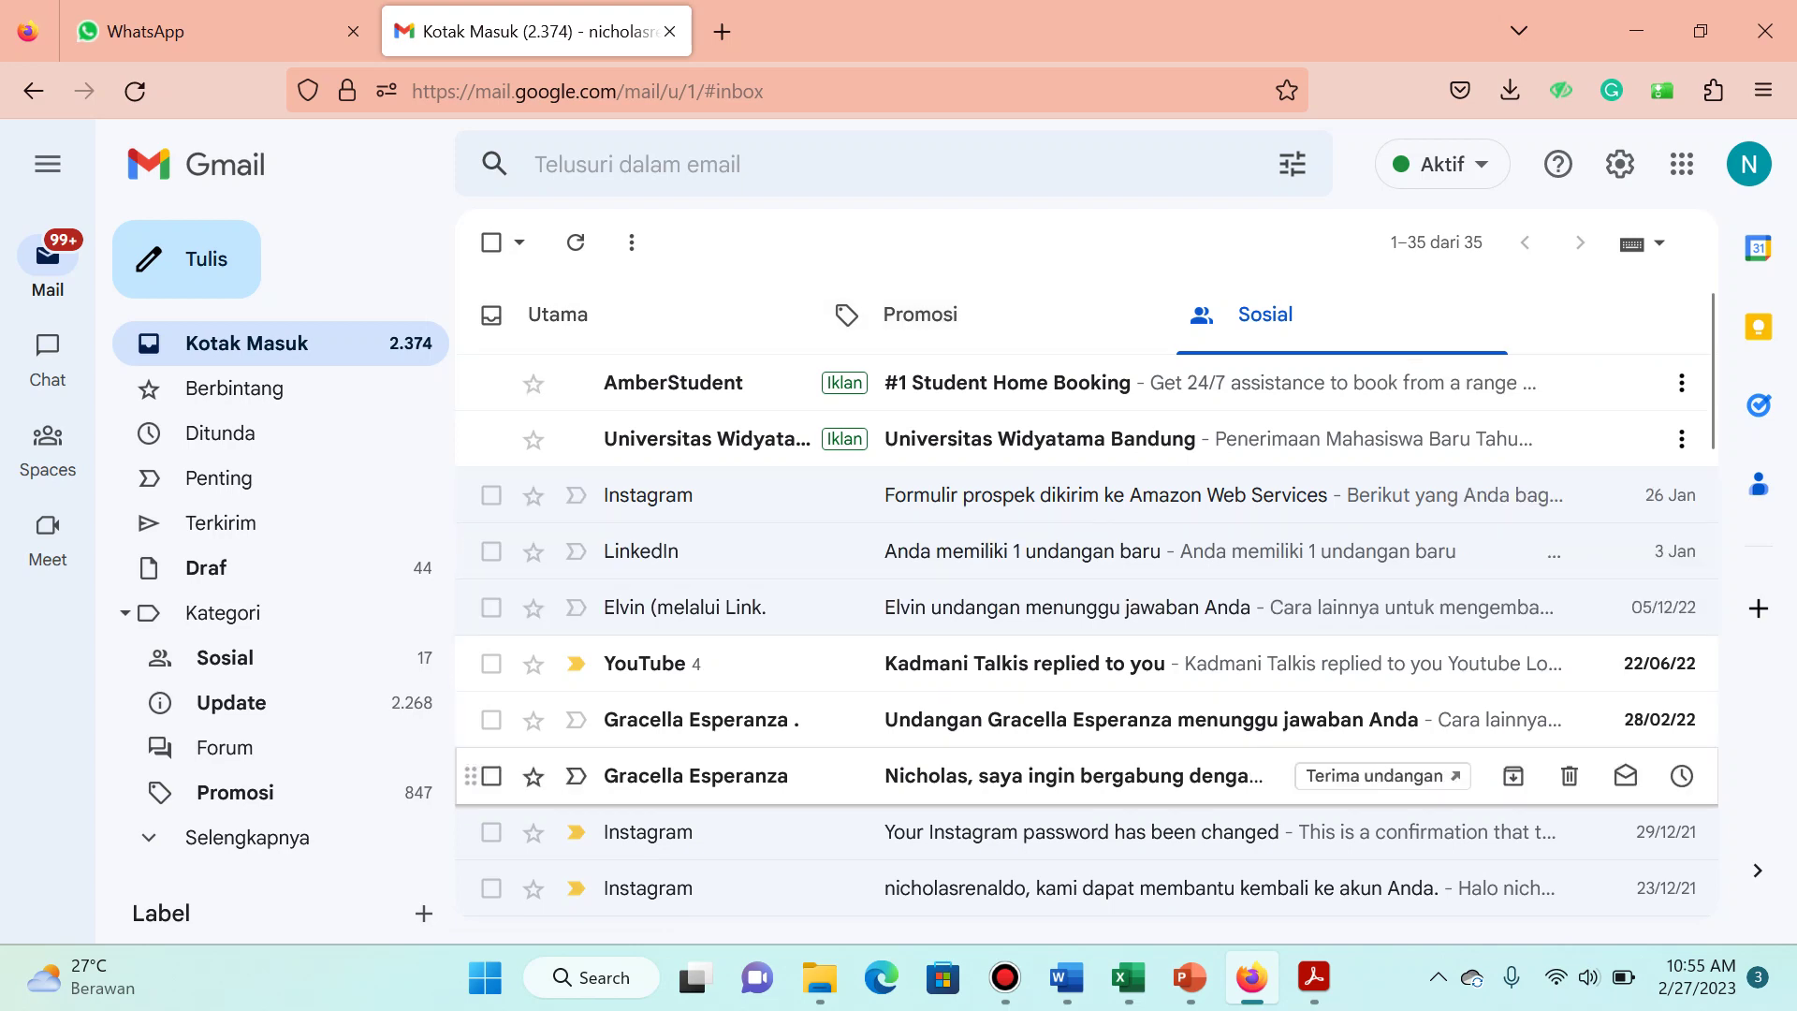
Step: Check the contents of the BNSP LSP, Downloads and Intermediate Accounting folders in File Explorer
{"action": "left_click", "coordinate": [820, 978]}
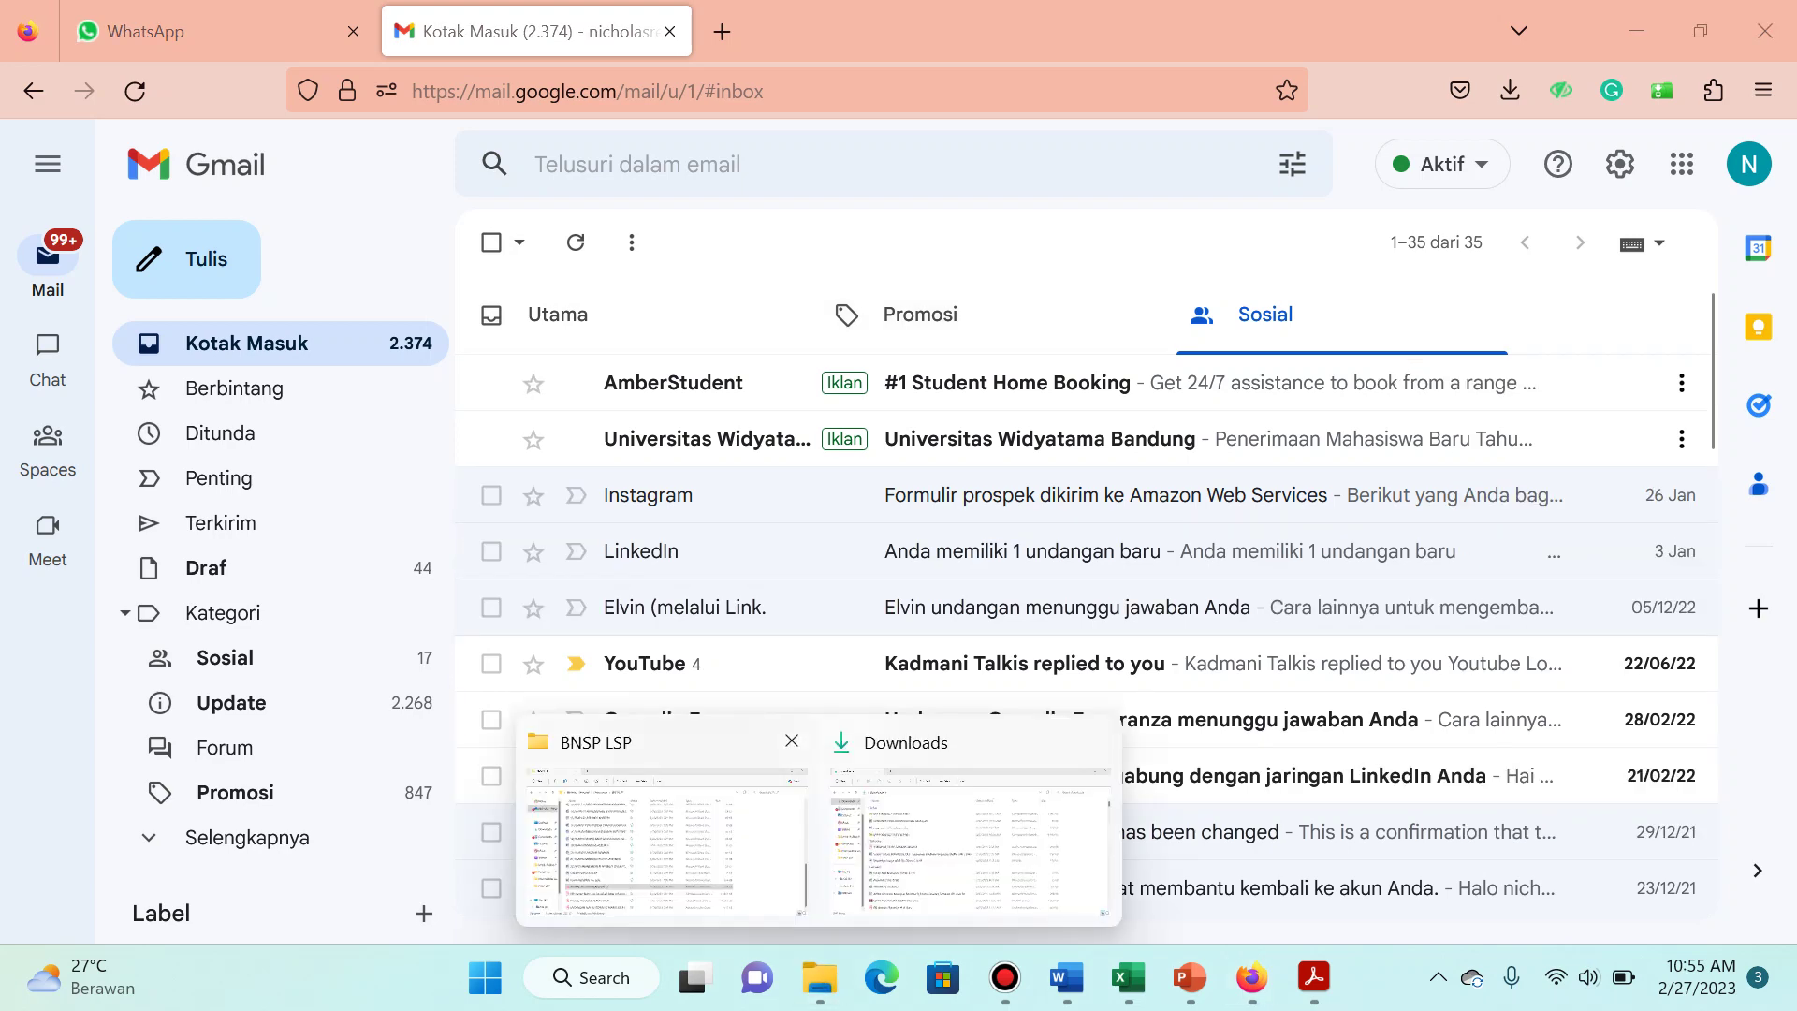
{"action": "left_click", "coordinate": [660, 843]}
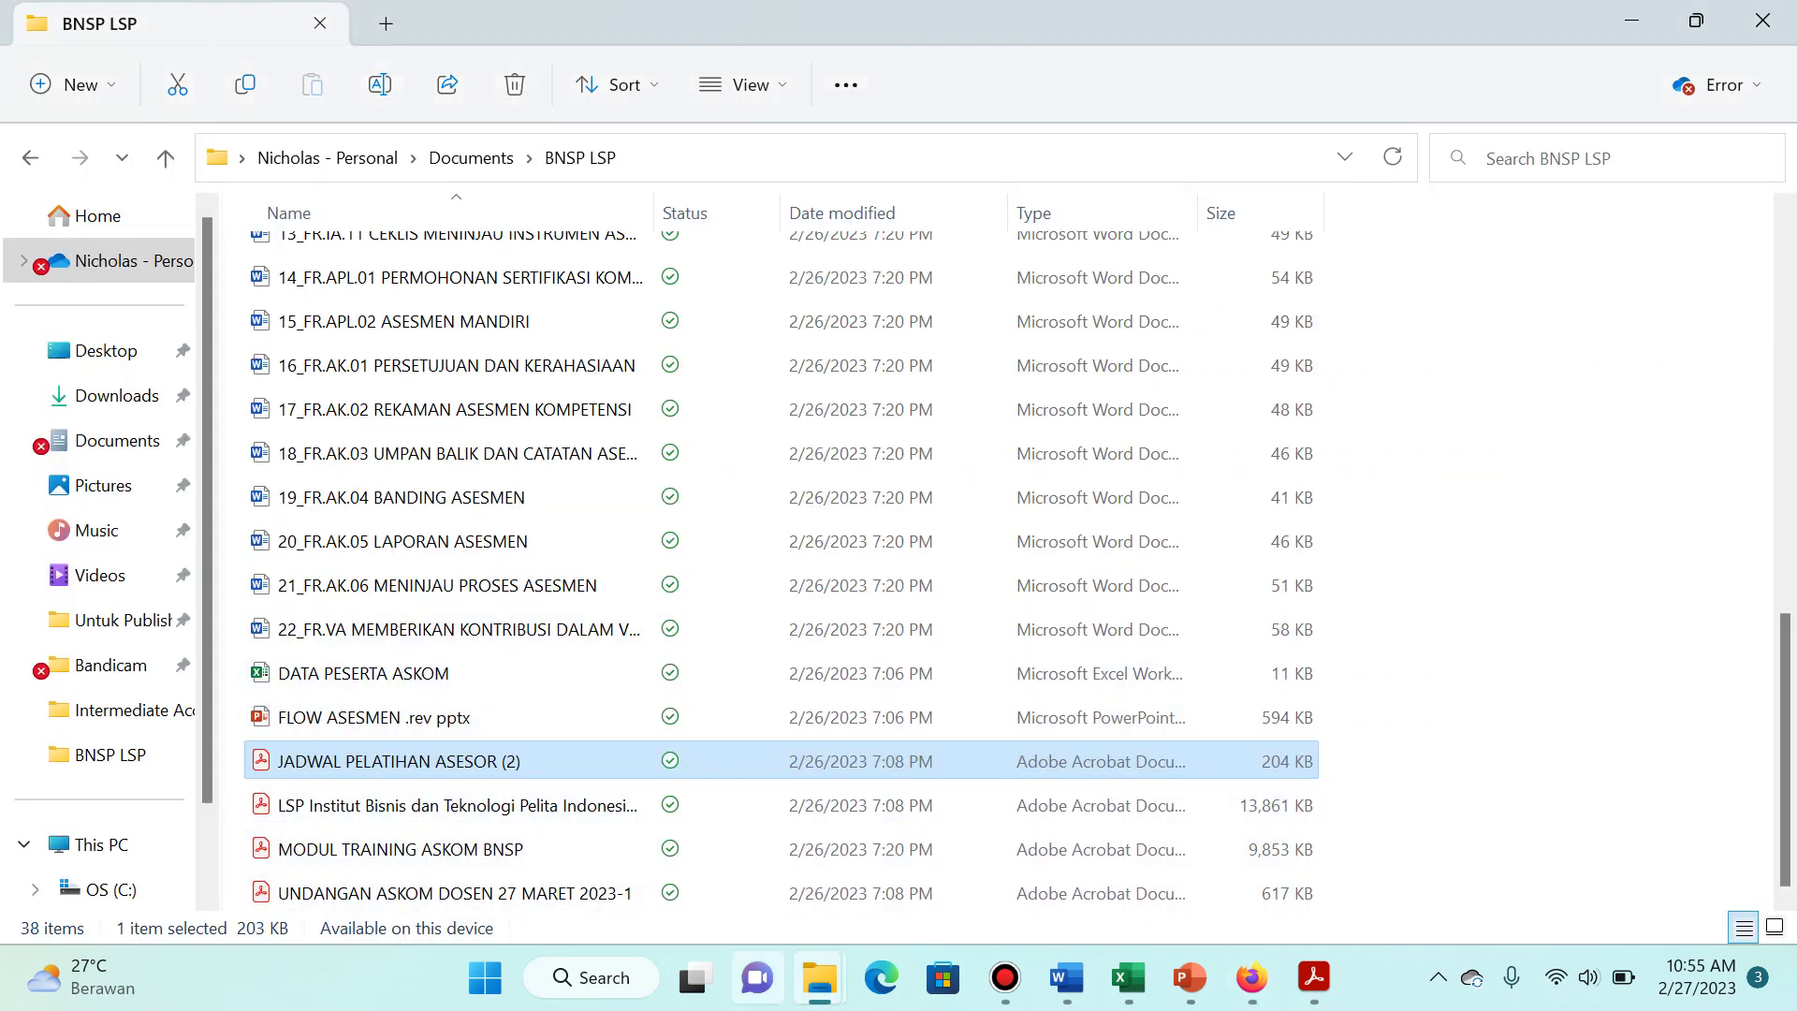
{"action": "mouse_move", "coordinate": [820, 977]}
{"action": "left_click", "coordinate": [969, 843]}
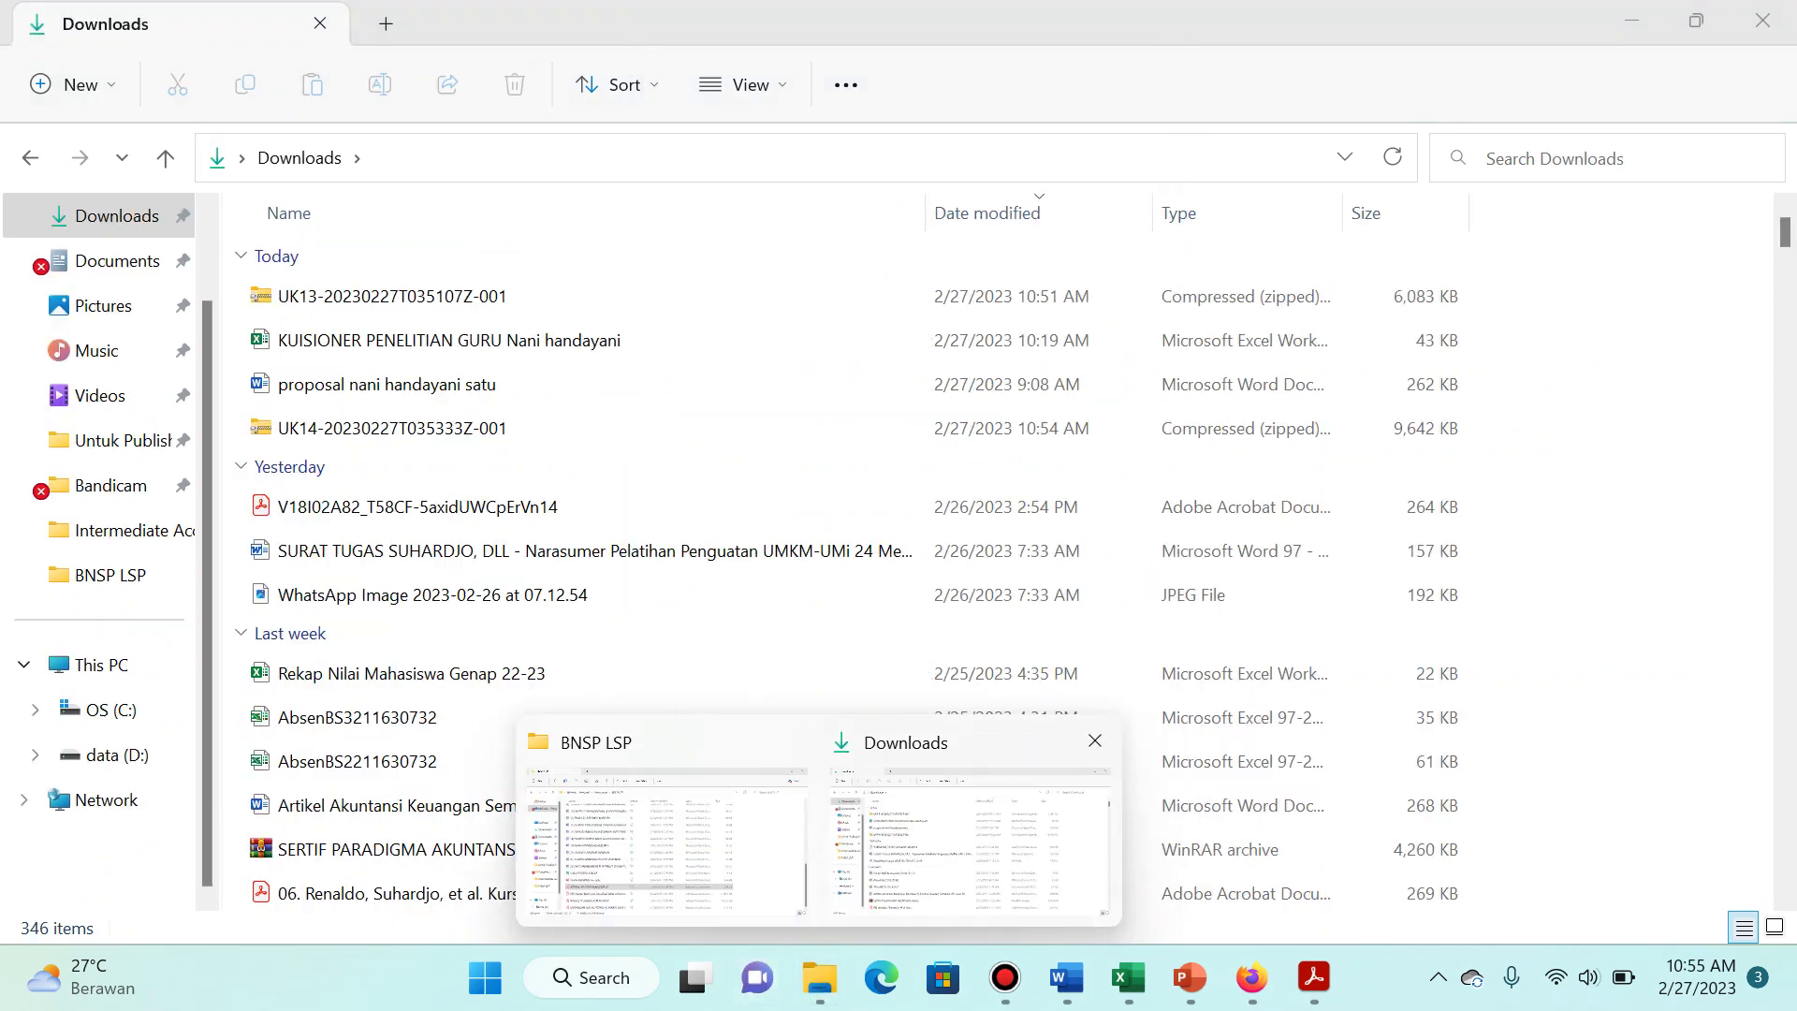
{"action": "left_click", "coordinate": [122, 530]}
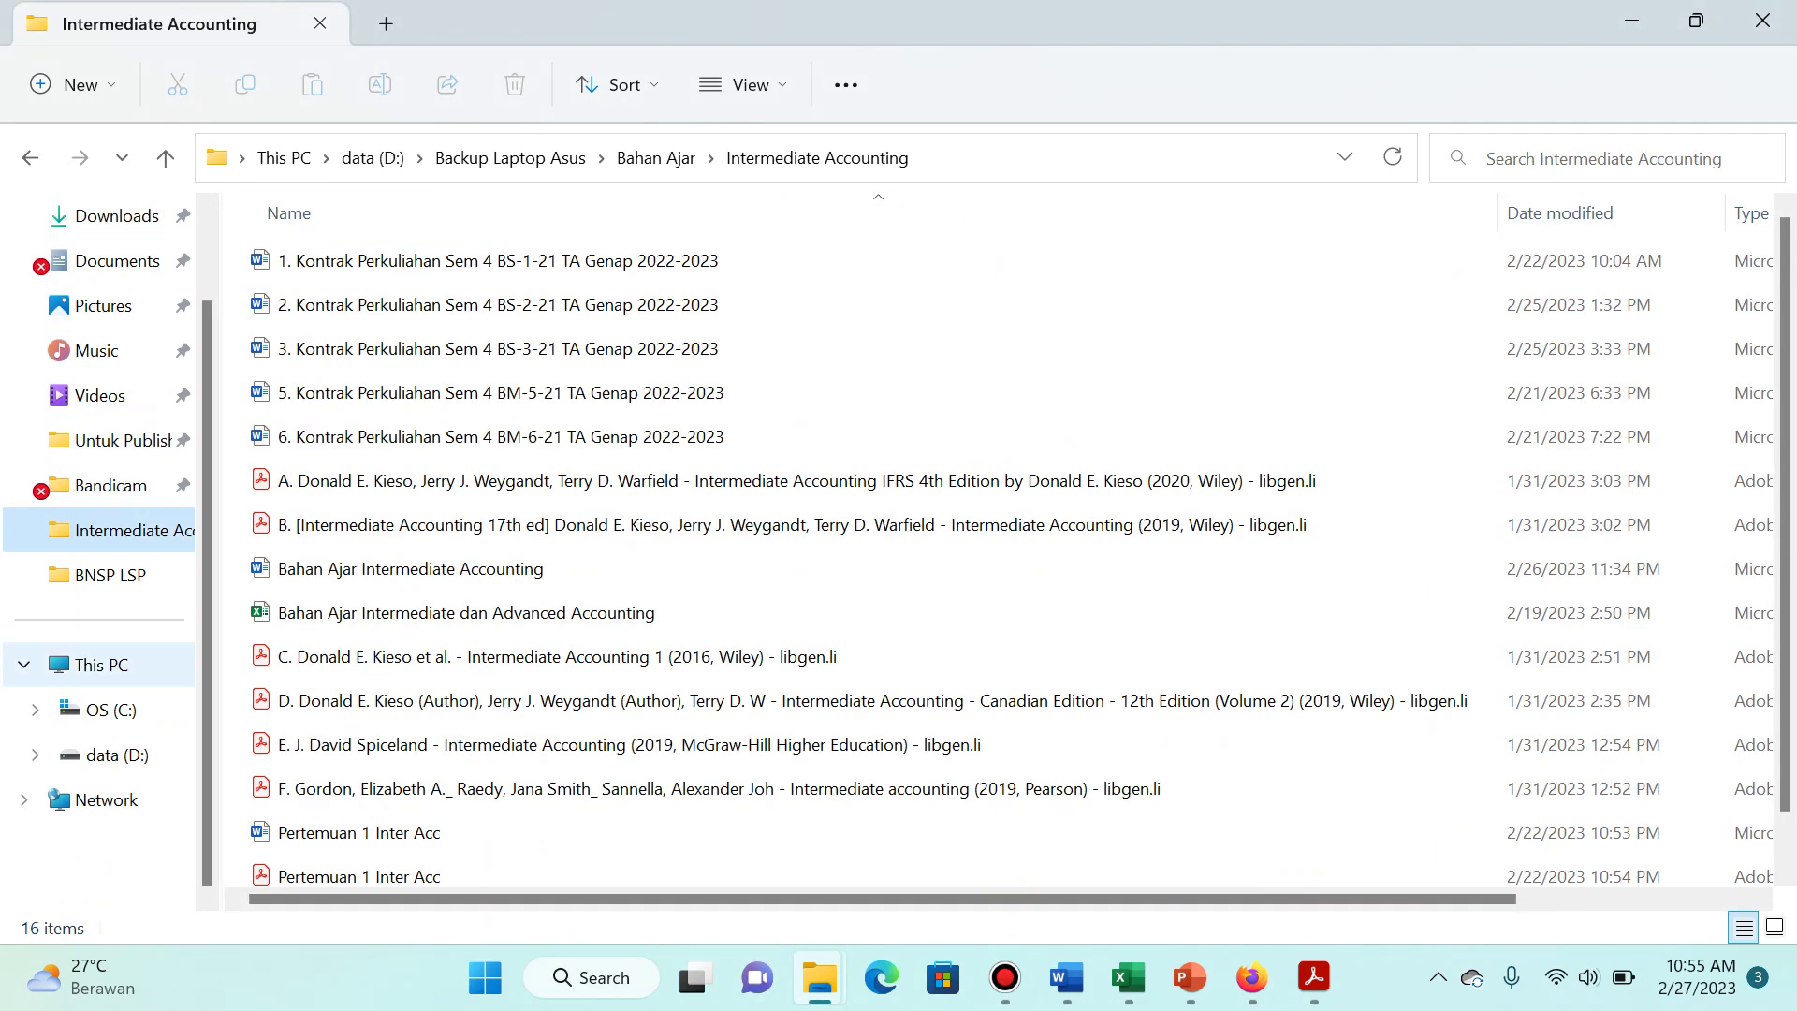
Step: Open the Backup Laptop Asus folder on the data (D:) drive
{"action": "left_click", "coordinate": [103, 754]}
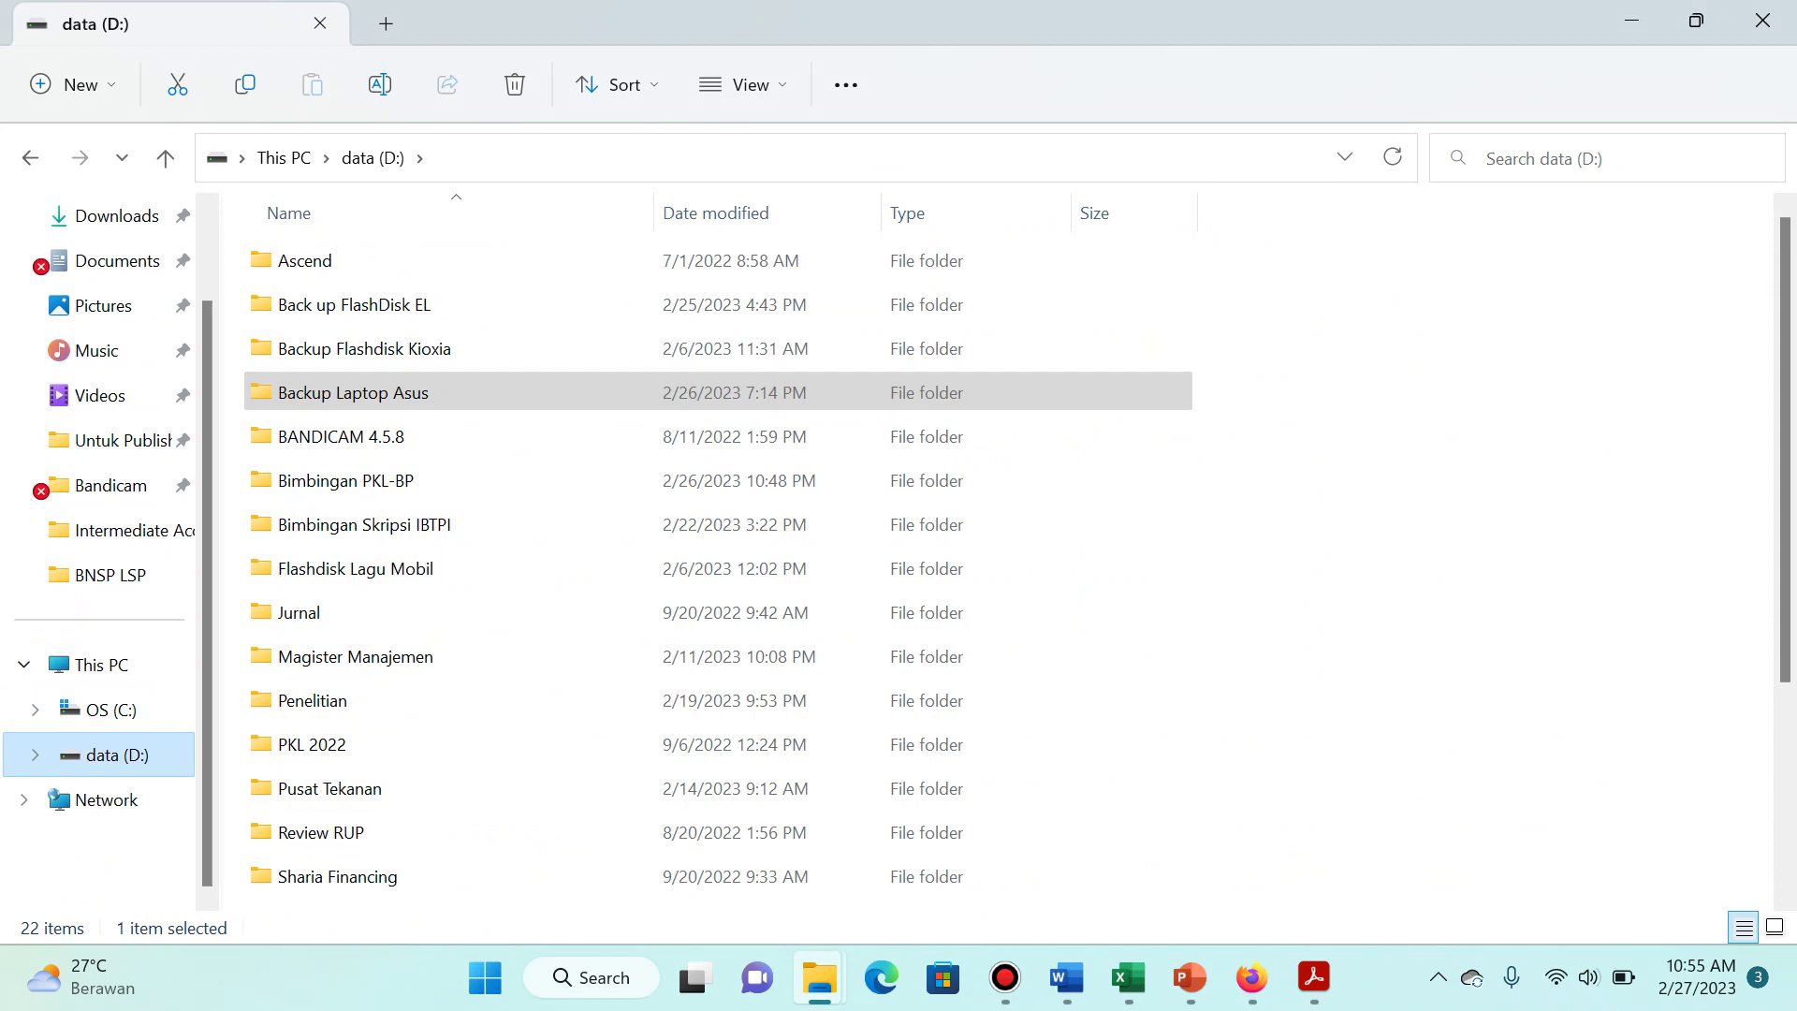
{"action": "key", "text": "Tab"}
{"action": "key", "text": "Down"}
{"action": "key", "text": "Up"}
{"action": "key", "text": "Return"}
Step: Look through the subfolders of Backup Laptop Asus for the one holding the documents backup
{"action": "key", "text": "Up"}
{"action": "key", "text": "Up"}
{"action": "key", "text": "Up"}
{"action": "key", "text": "Up"}
{"action": "key", "text": "Up"}
{"action": "key", "text": "Up"}
{"action": "key", "text": "Up"}
{"action": "key", "text": "Up"}
{"action": "key", "text": "Up"}
{"action": "key", "text": "Up"}
{"action": "key", "text": "Up"}
{"action": "key", "text": "Up"}
{"action": "key", "text": "Up"}
{"action": "key", "text": "Up"}
{"action": "key", "text": "Up"}
{"action": "key", "text": "Up"}
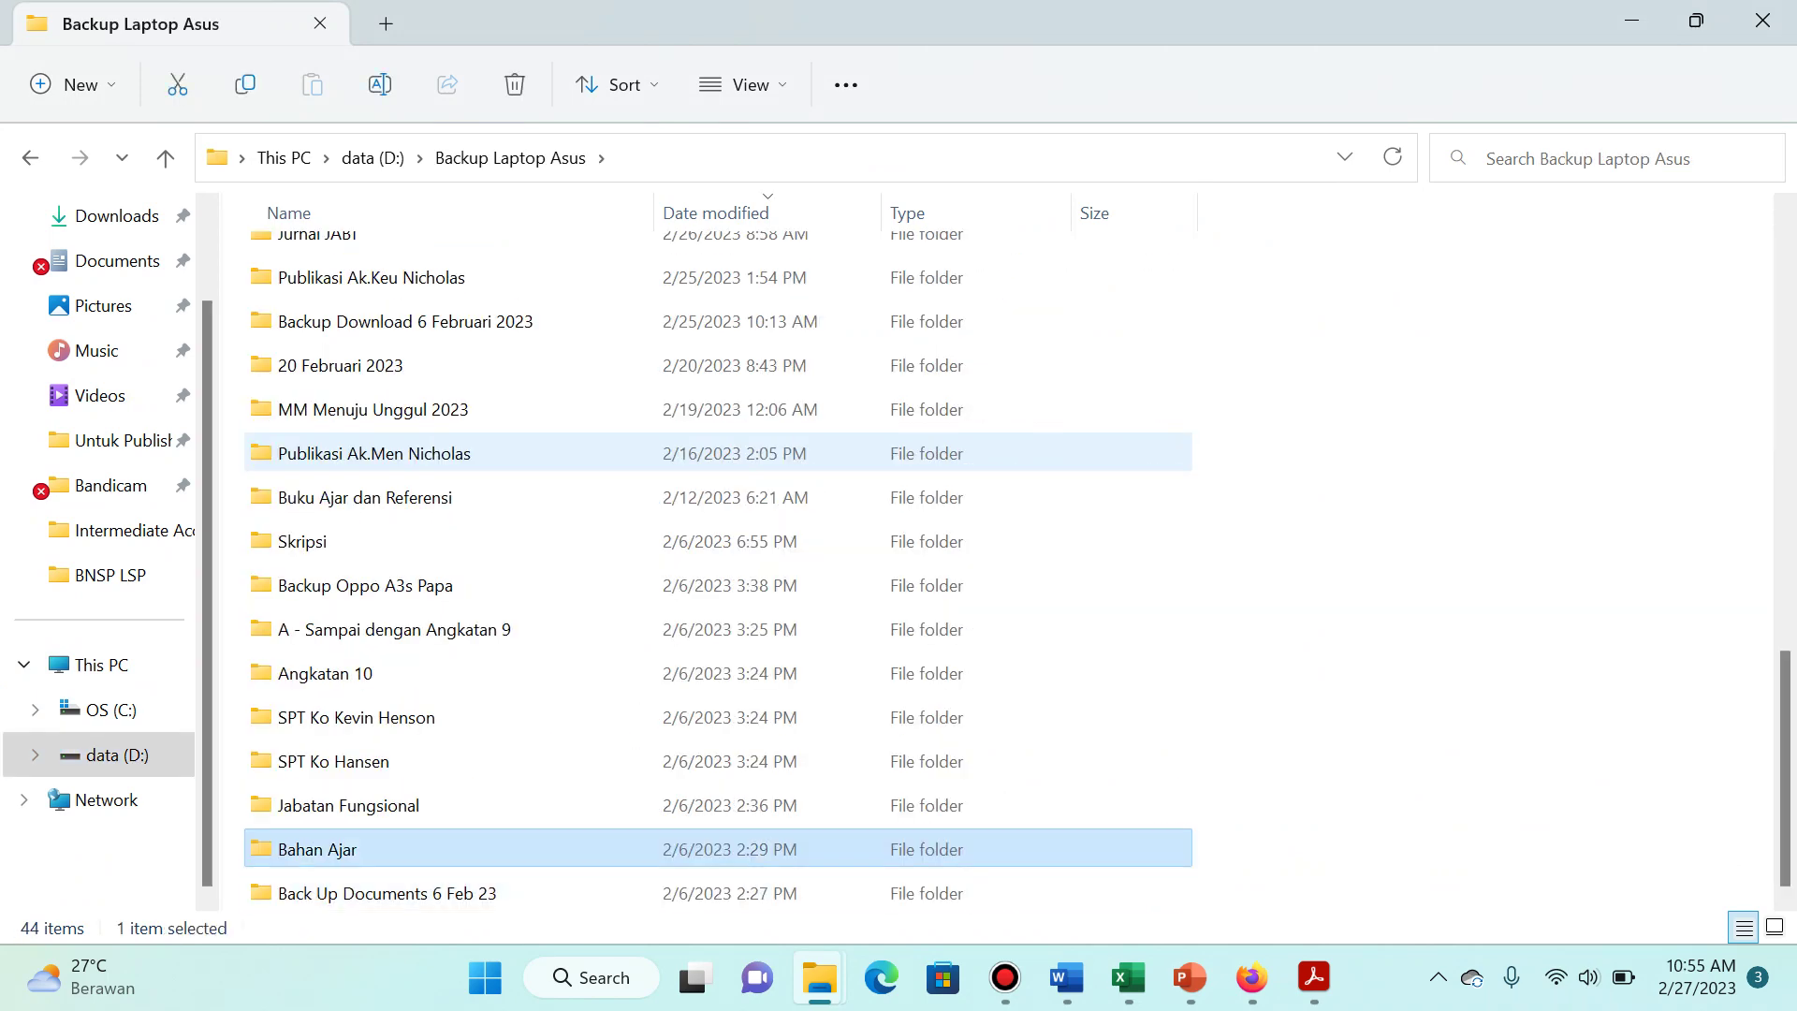
{"action": "key", "text": "Down"}
{"action": "key", "text": "Down"}
{"action": "key", "text": "Down"}
{"action": "key", "text": "Down"}
{"action": "key", "text": "Down"}
{"action": "key", "text": "Down"}
{"action": "key", "text": "Down"}
{"action": "key", "text": "Down"}
{"action": "key", "text": "Down"}
{"action": "key", "text": "Down"}
{"action": "key", "text": "Down"}
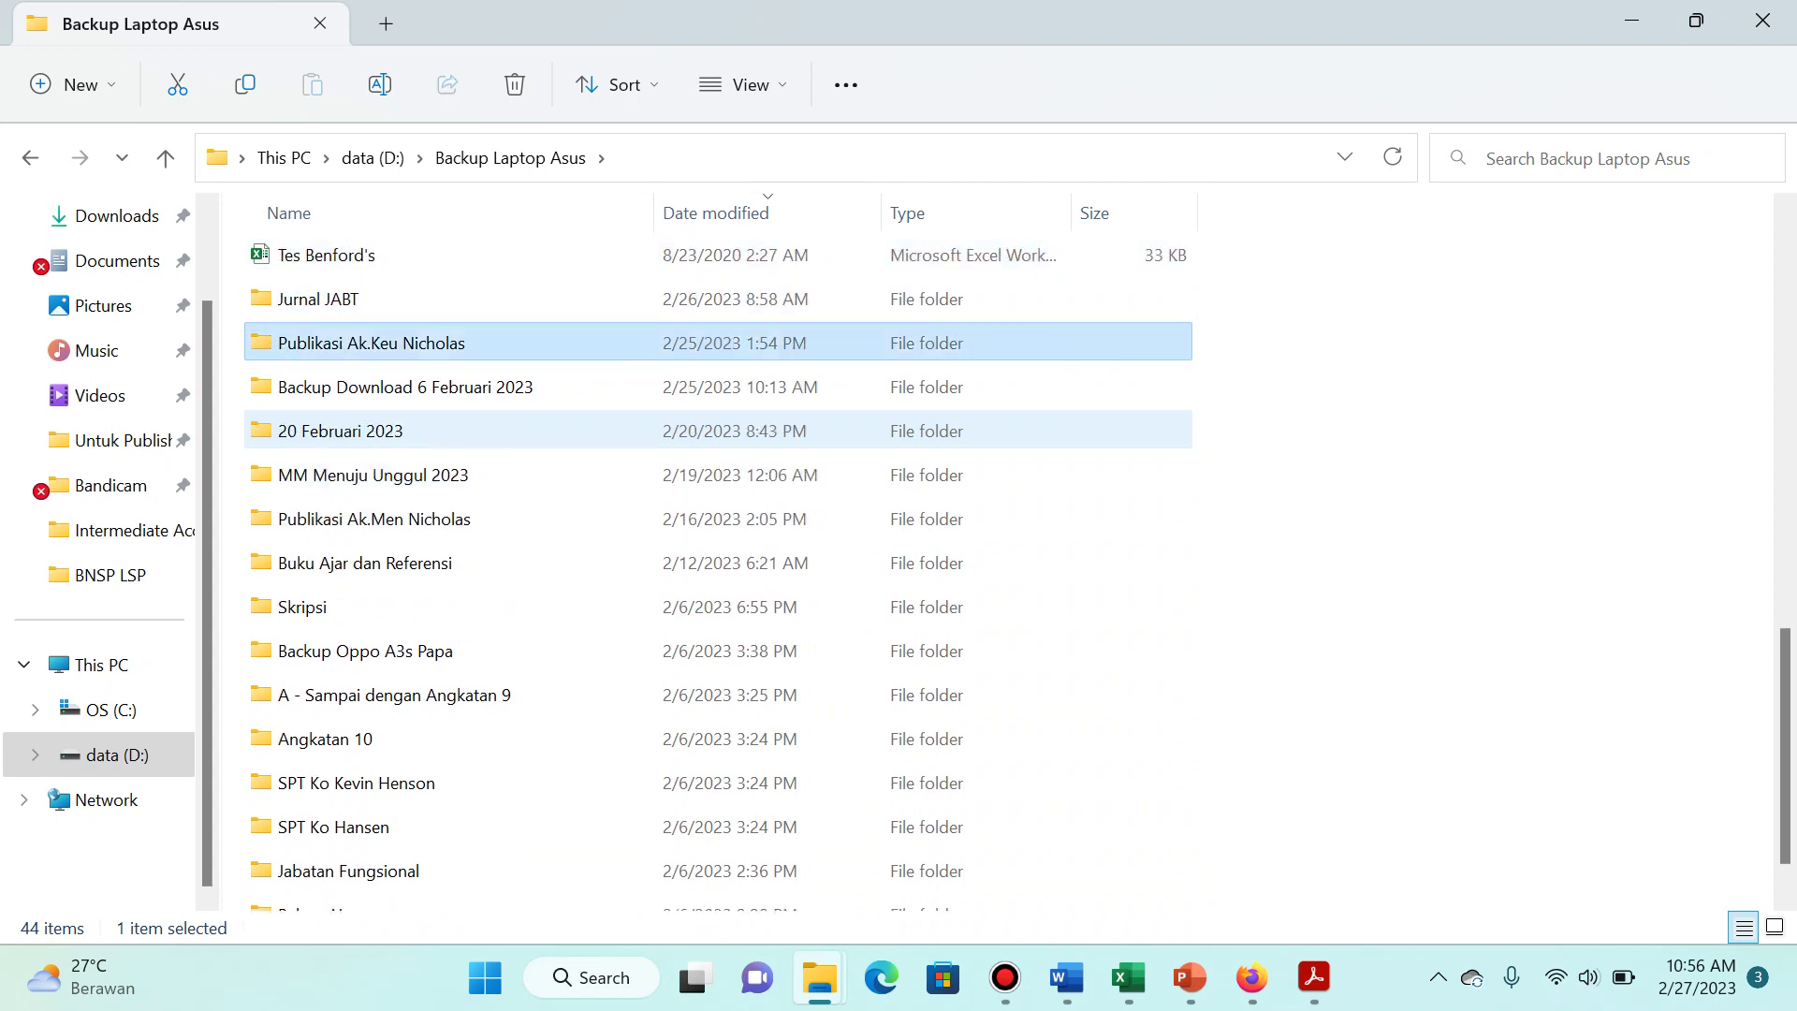
{"action": "key", "text": "Down"}
{"action": "key", "text": "Down"}
{"action": "key", "text": "Down"}
{"action": "key", "text": "Up"}
{"action": "key", "text": "Up"}
{"action": "key", "text": "Up"}
{"action": "key", "text": "Up"}
{"action": "key", "text": "Up"}
{"action": "key", "text": "Up"}
{"action": "key", "text": "Up"}
{"action": "key", "text": "Up"}
{"action": "key", "text": "Up"}
{"action": "key", "text": "Up"}
{"action": "key", "text": "Up"}
{"action": "key", "text": "Up"}
{"action": "key", "text": "Down"}
{"action": "key", "text": "Down"}
{"action": "key", "text": "Down"}
{"action": "key", "text": "Down"}
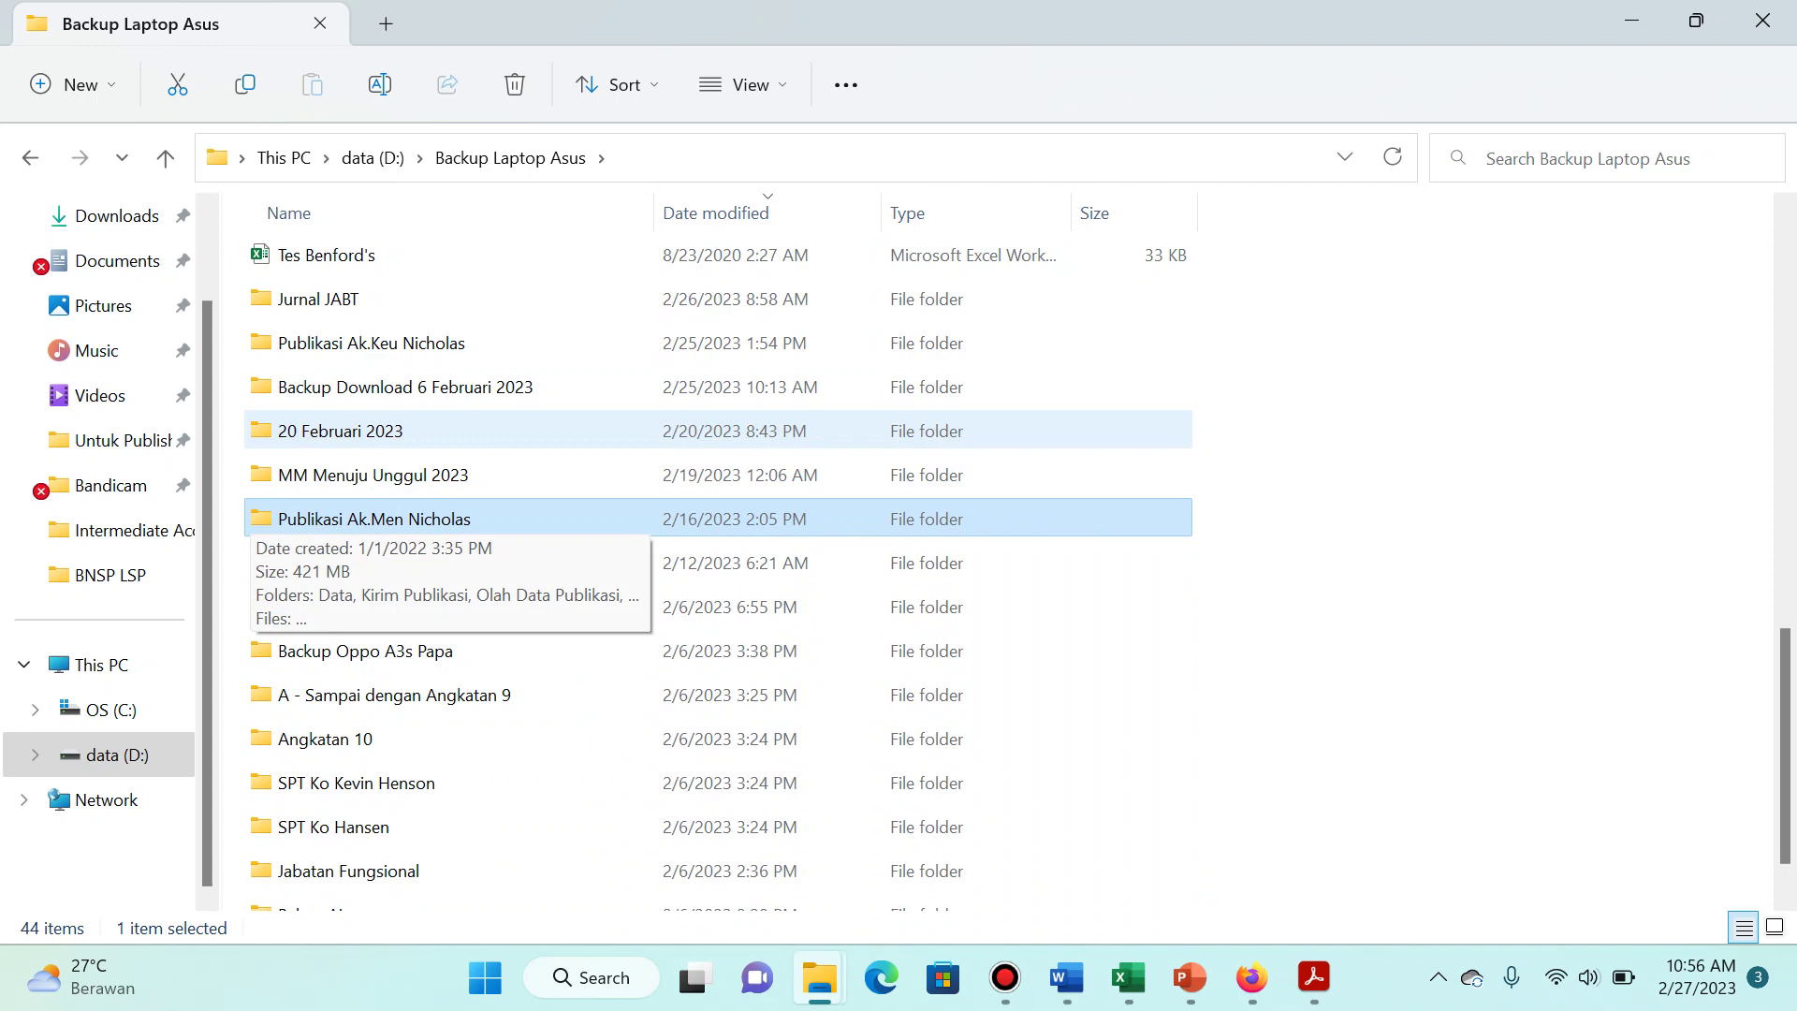
Step: Open the Back Up Documents 6 Feb 23 folder and the LSP folder inside it
{"action": "type", "text": "back up"}
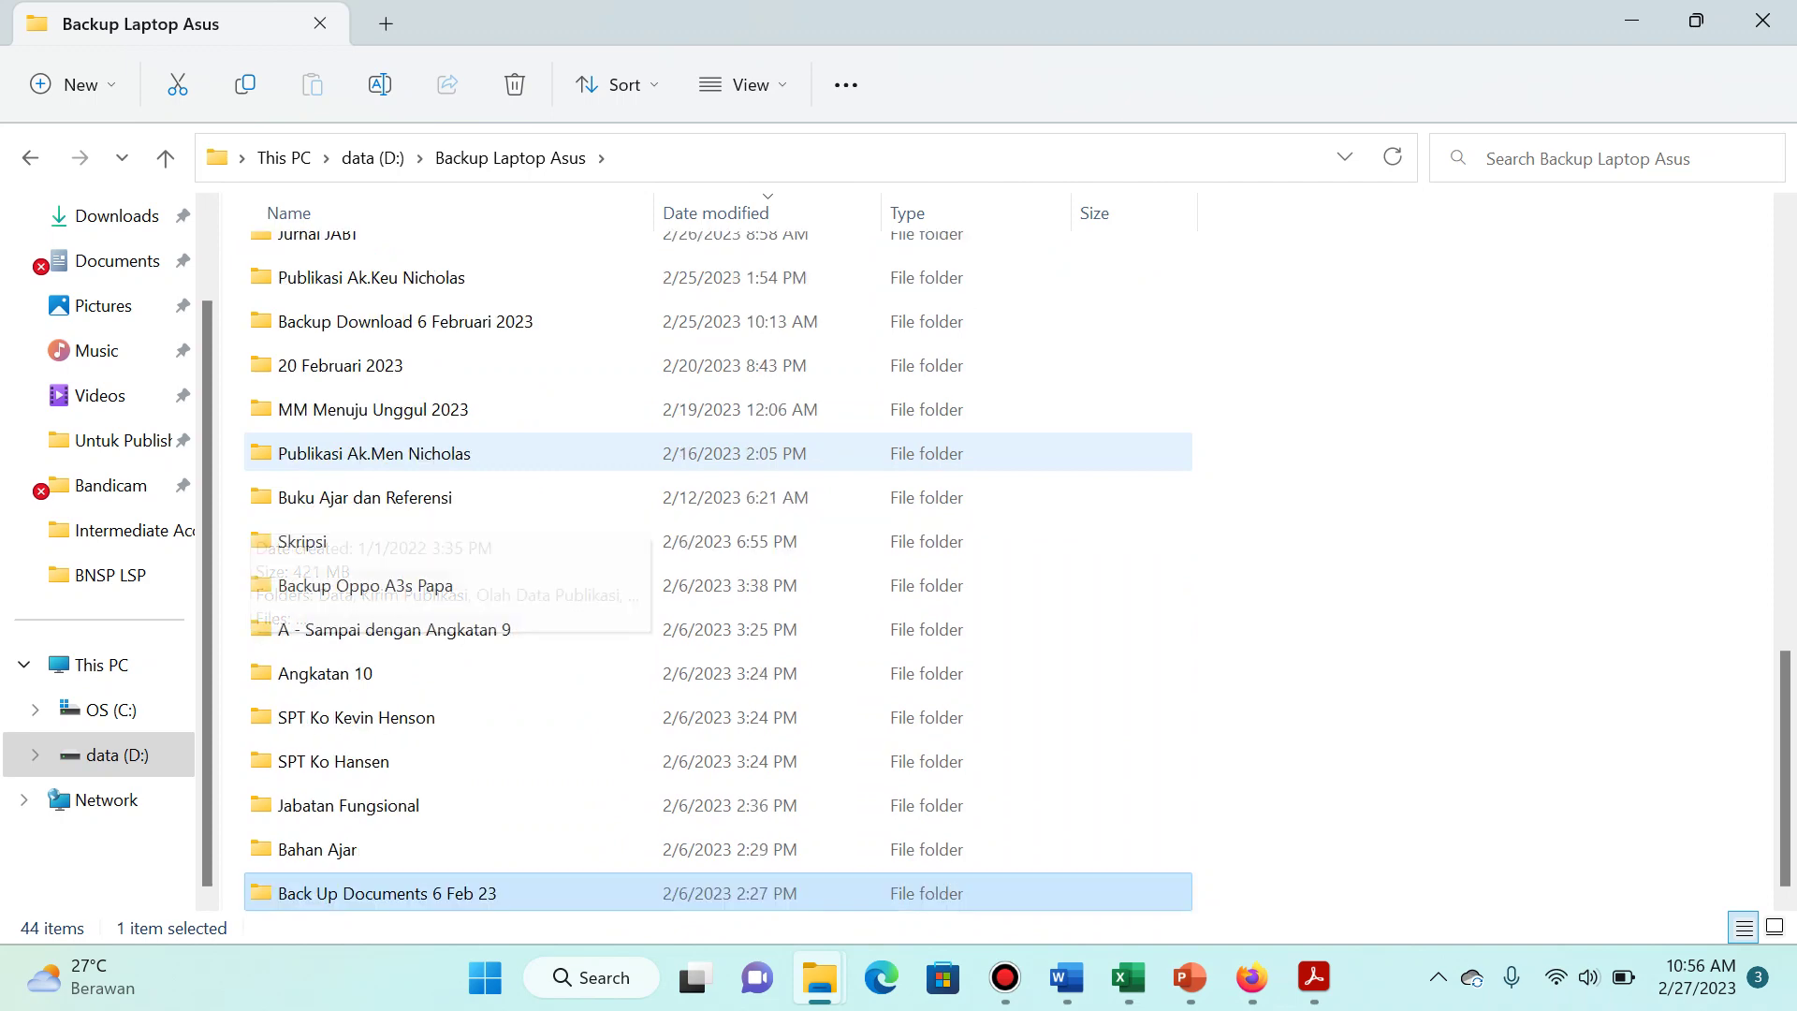
{"action": "key", "text": "Return"}
{"action": "key", "text": "End"}
{"action": "key", "text": "Up"}
{"action": "key", "text": "Up"}
{"action": "key", "text": "Up"}
{"action": "key", "text": "Up"}
{"action": "key", "text": "Up"}
{"action": "key", "text": "Up"}
{"action": "key", "text": "Up"}
{"action": "key", "text": "Up"}
{"action": "key", "text": "Up"}
{"action": "key", "text": "Up"}
{"action": "key", "text": "Up"}
{"action": "key", "text": "Up"}
{"action": "key", "text": "Up"}
{"action": "key", "text": "Up"}
{"action": "key", "text": "Up"}
{"action": "key", "text": "Up"}
{"action": "key", "text": "Up"}
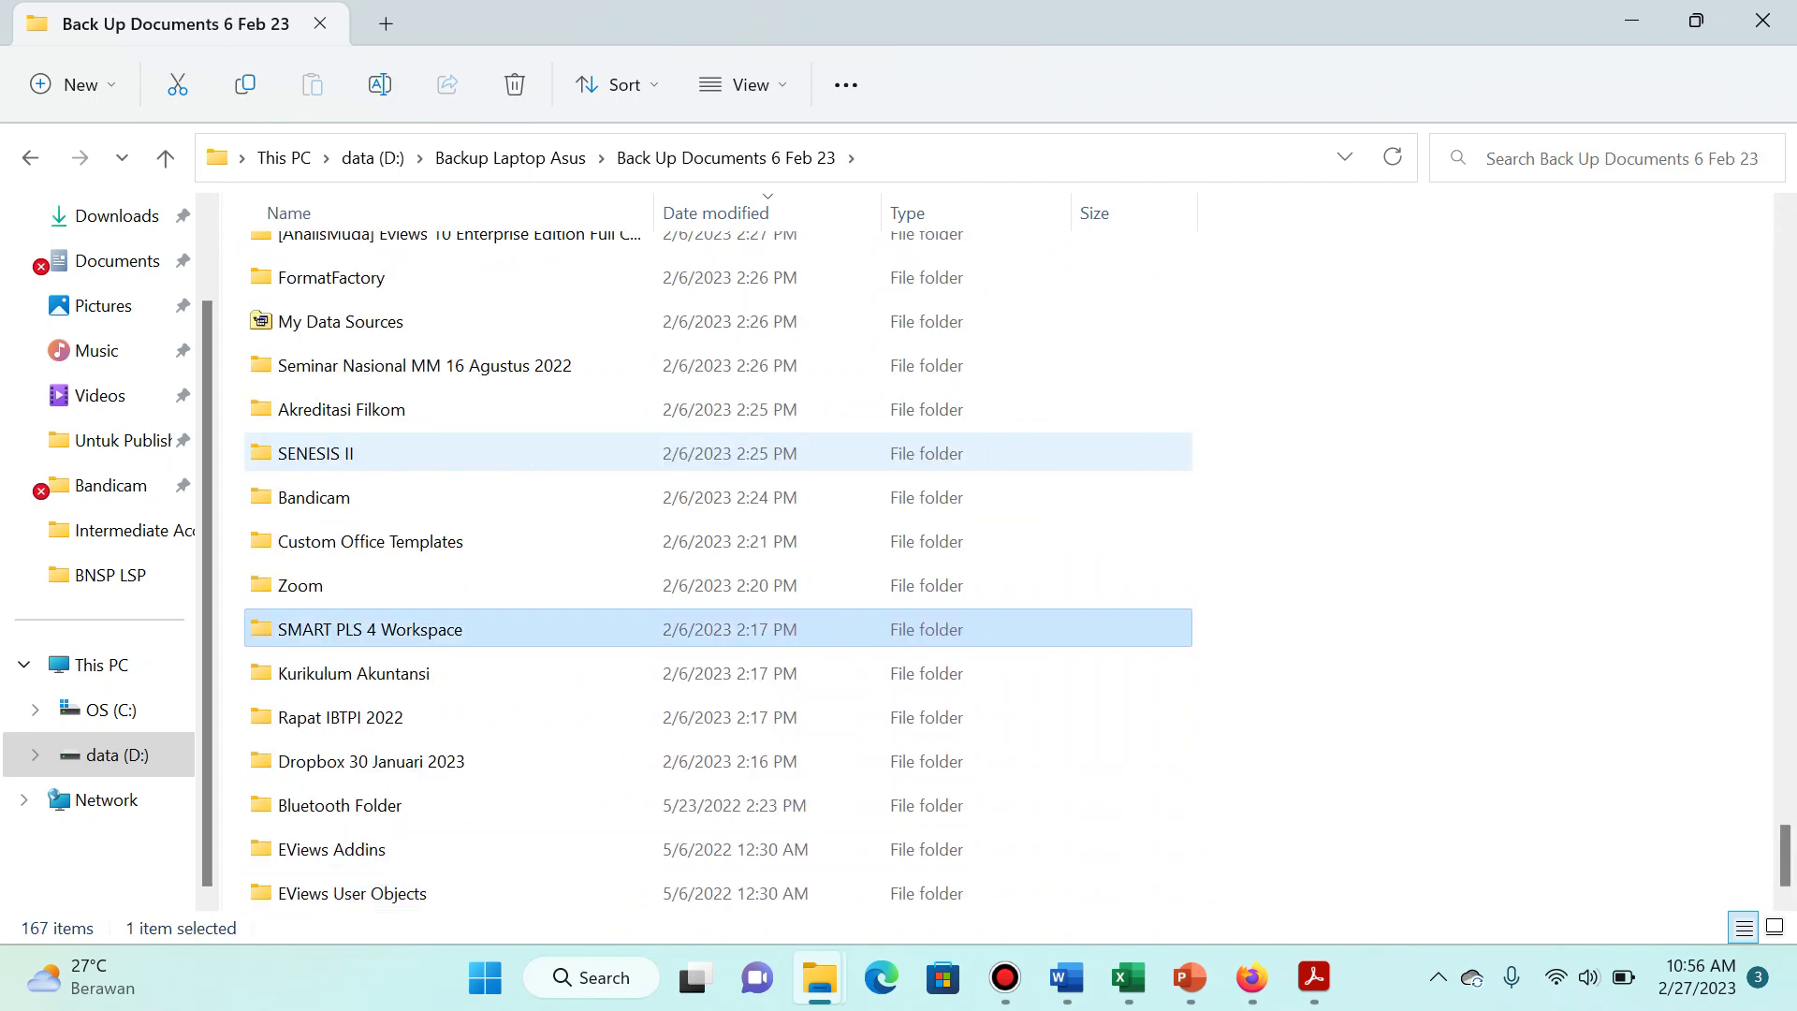
{"action": "key", "text": "Up"}
{"action": "key", "text": "Up"}
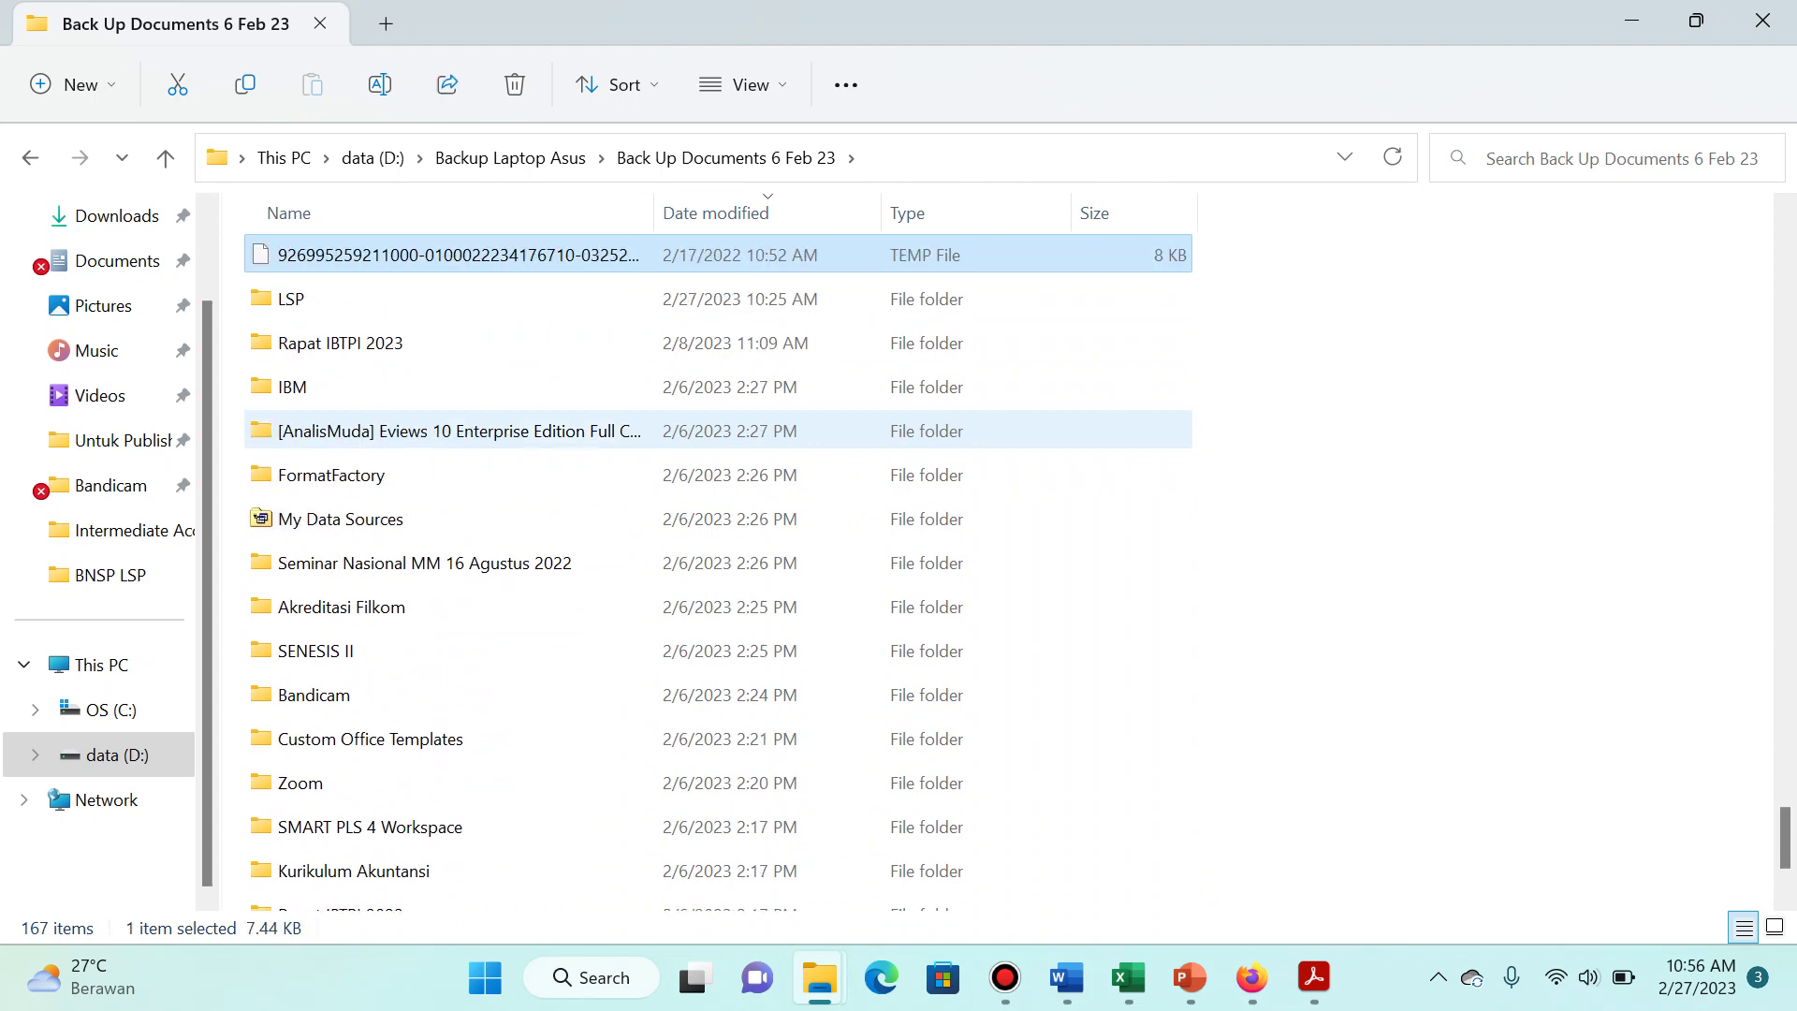
{"action": "key", "text": "Down"}
{"action": "key", "text": "Return"}
Step: Look through the scheme, KKNI and SKKNI files in the LSP backup folder
{"action": "key", "text": "Down"}
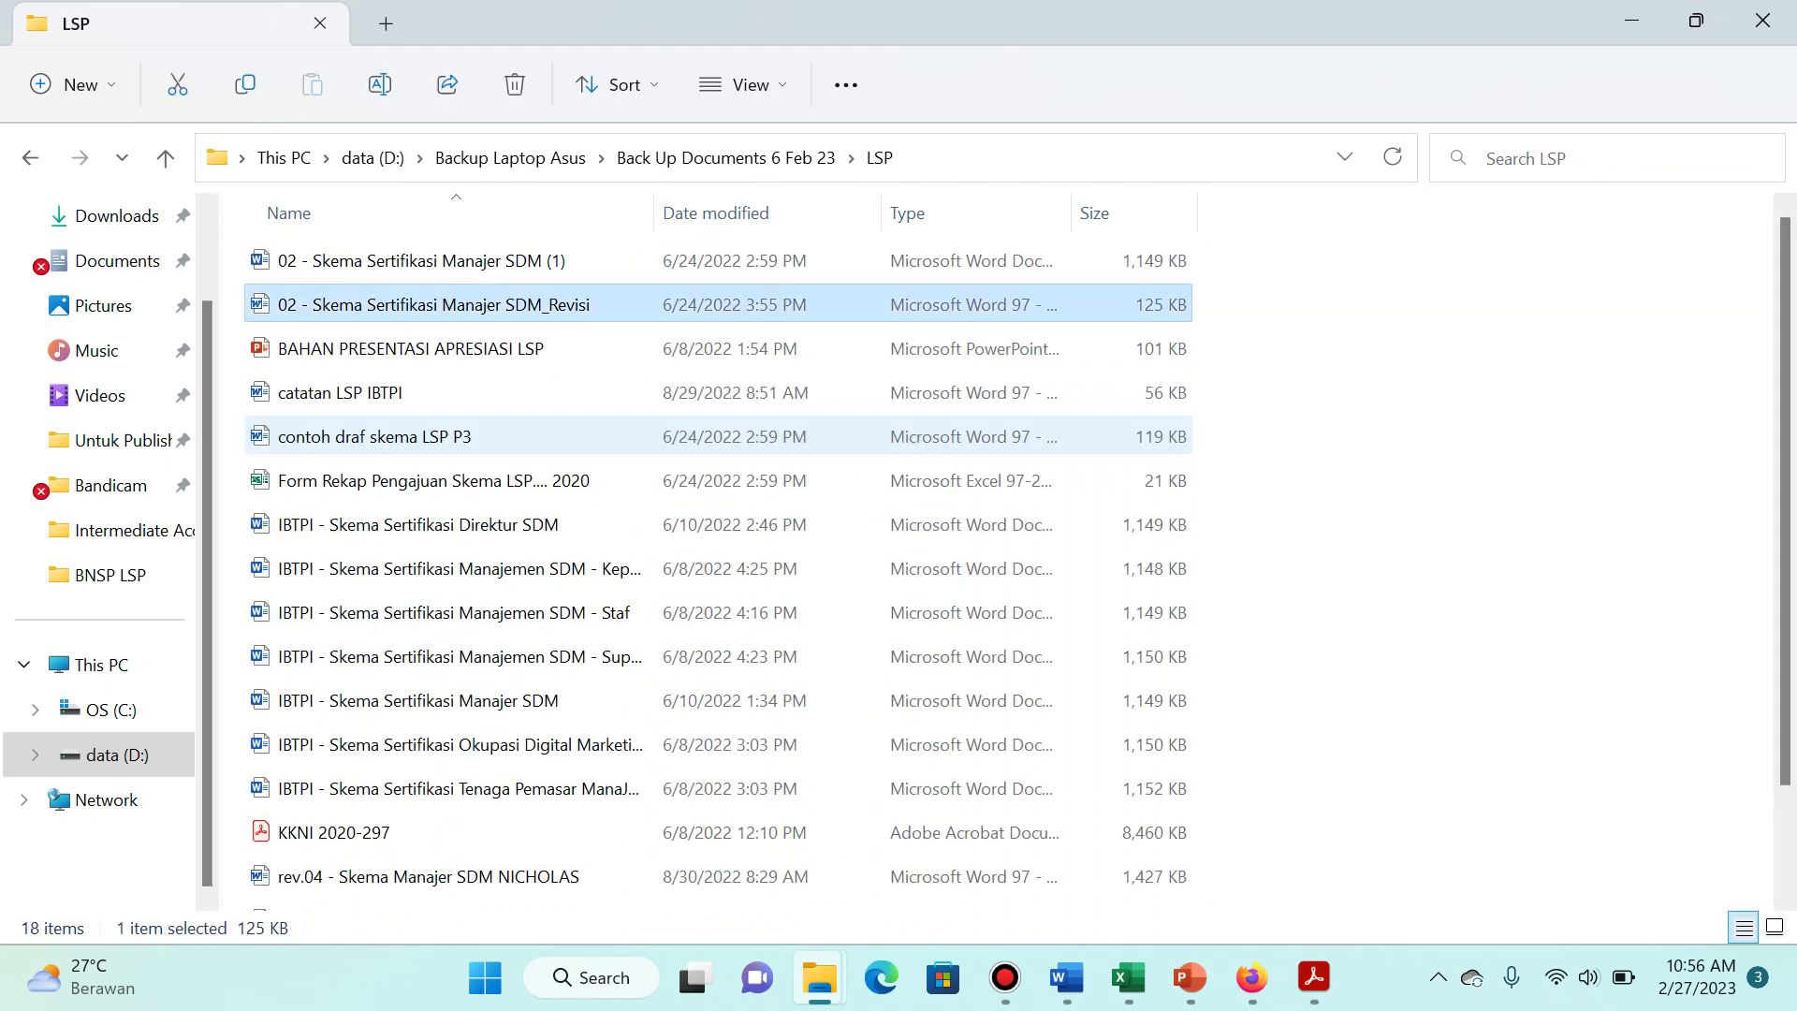
{"action": "key", "text": "End"}
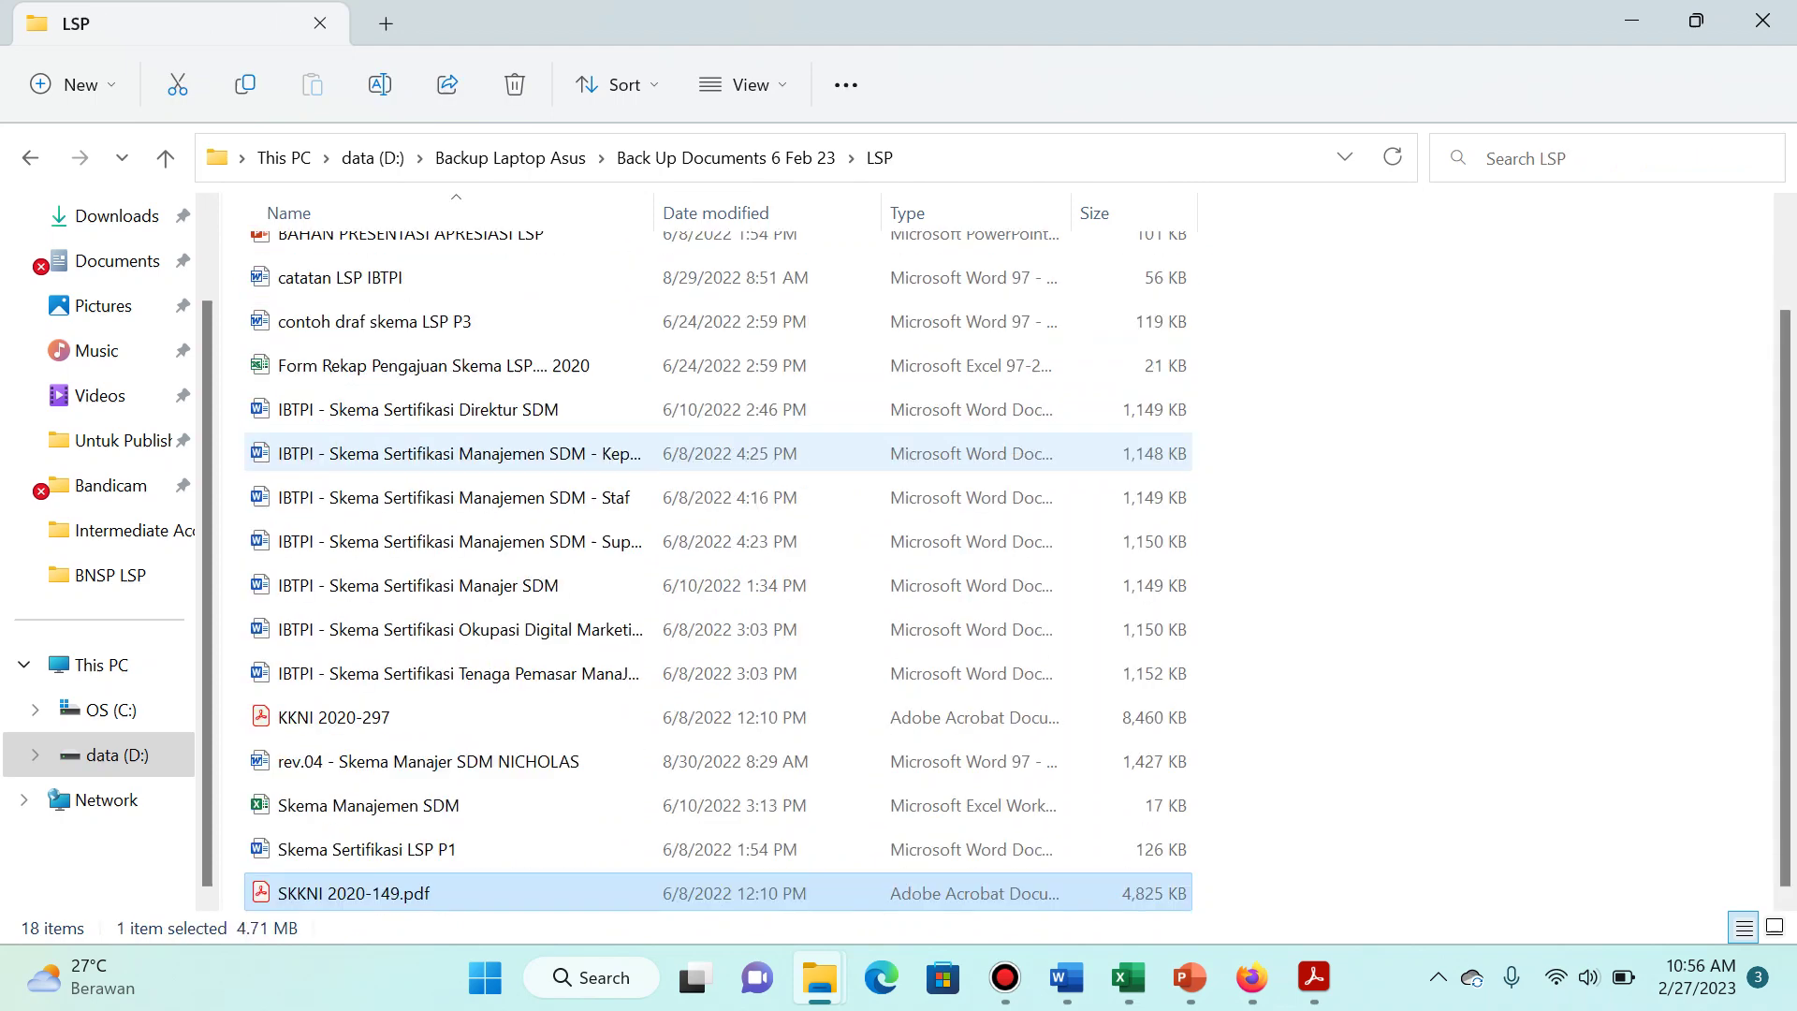
{"action": "key", "text": "Page_Up"}
{"action": "key", "text": "Page_Up"}
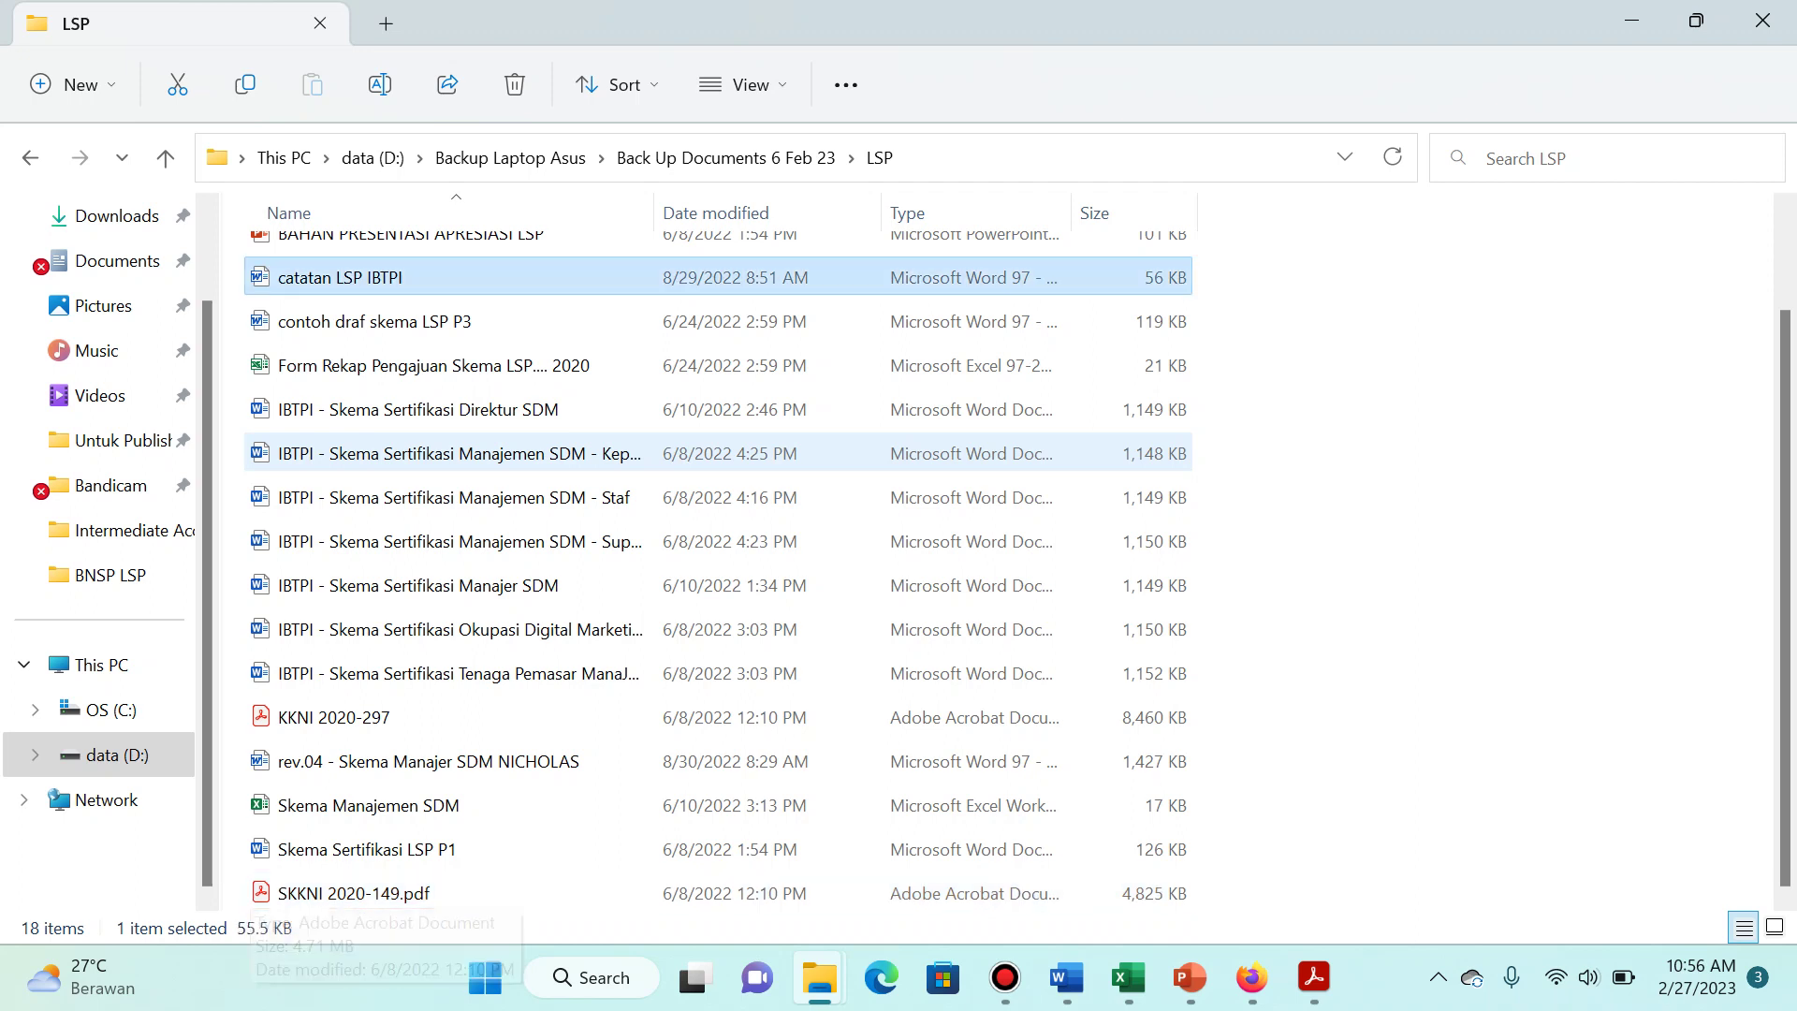
{"action": "key", "text": "Page_Down"}
{"action": "key", "text": "Page_Down"}
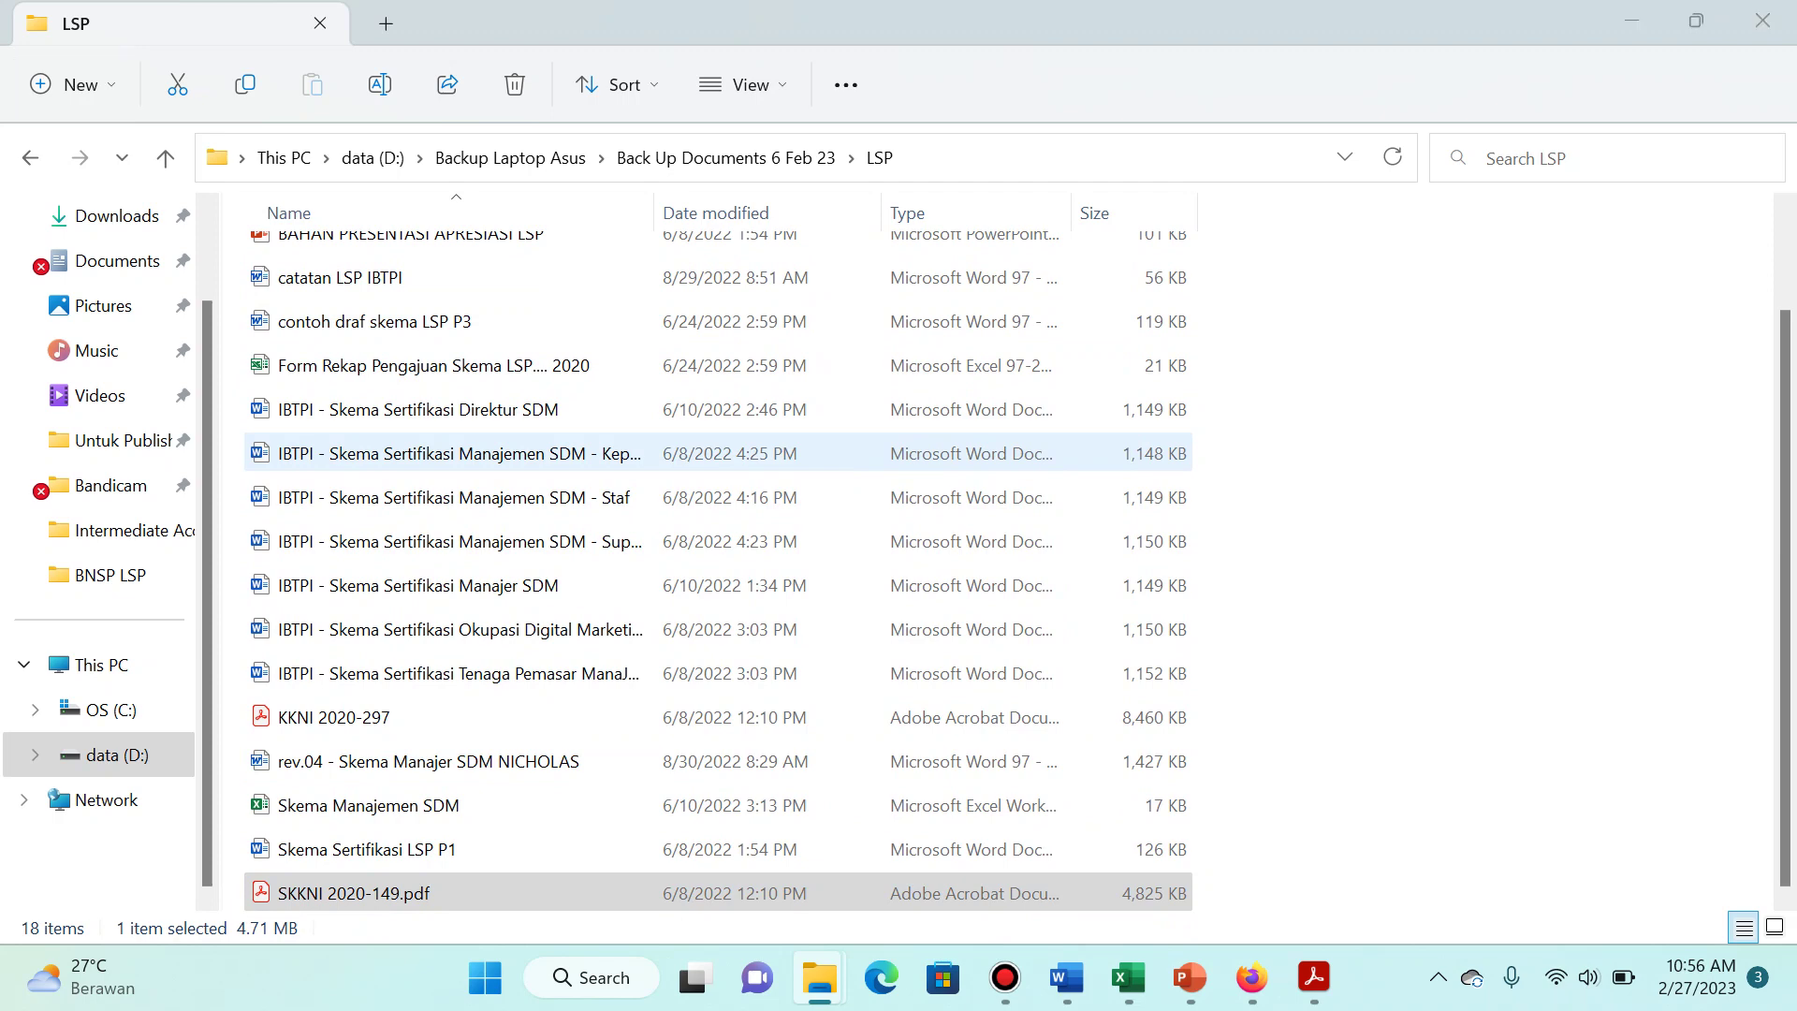
Step: Check the last files in the BNSP LSP folder, then return to the LSP backup folder
{"action": "key", "text": "alt+Left"}
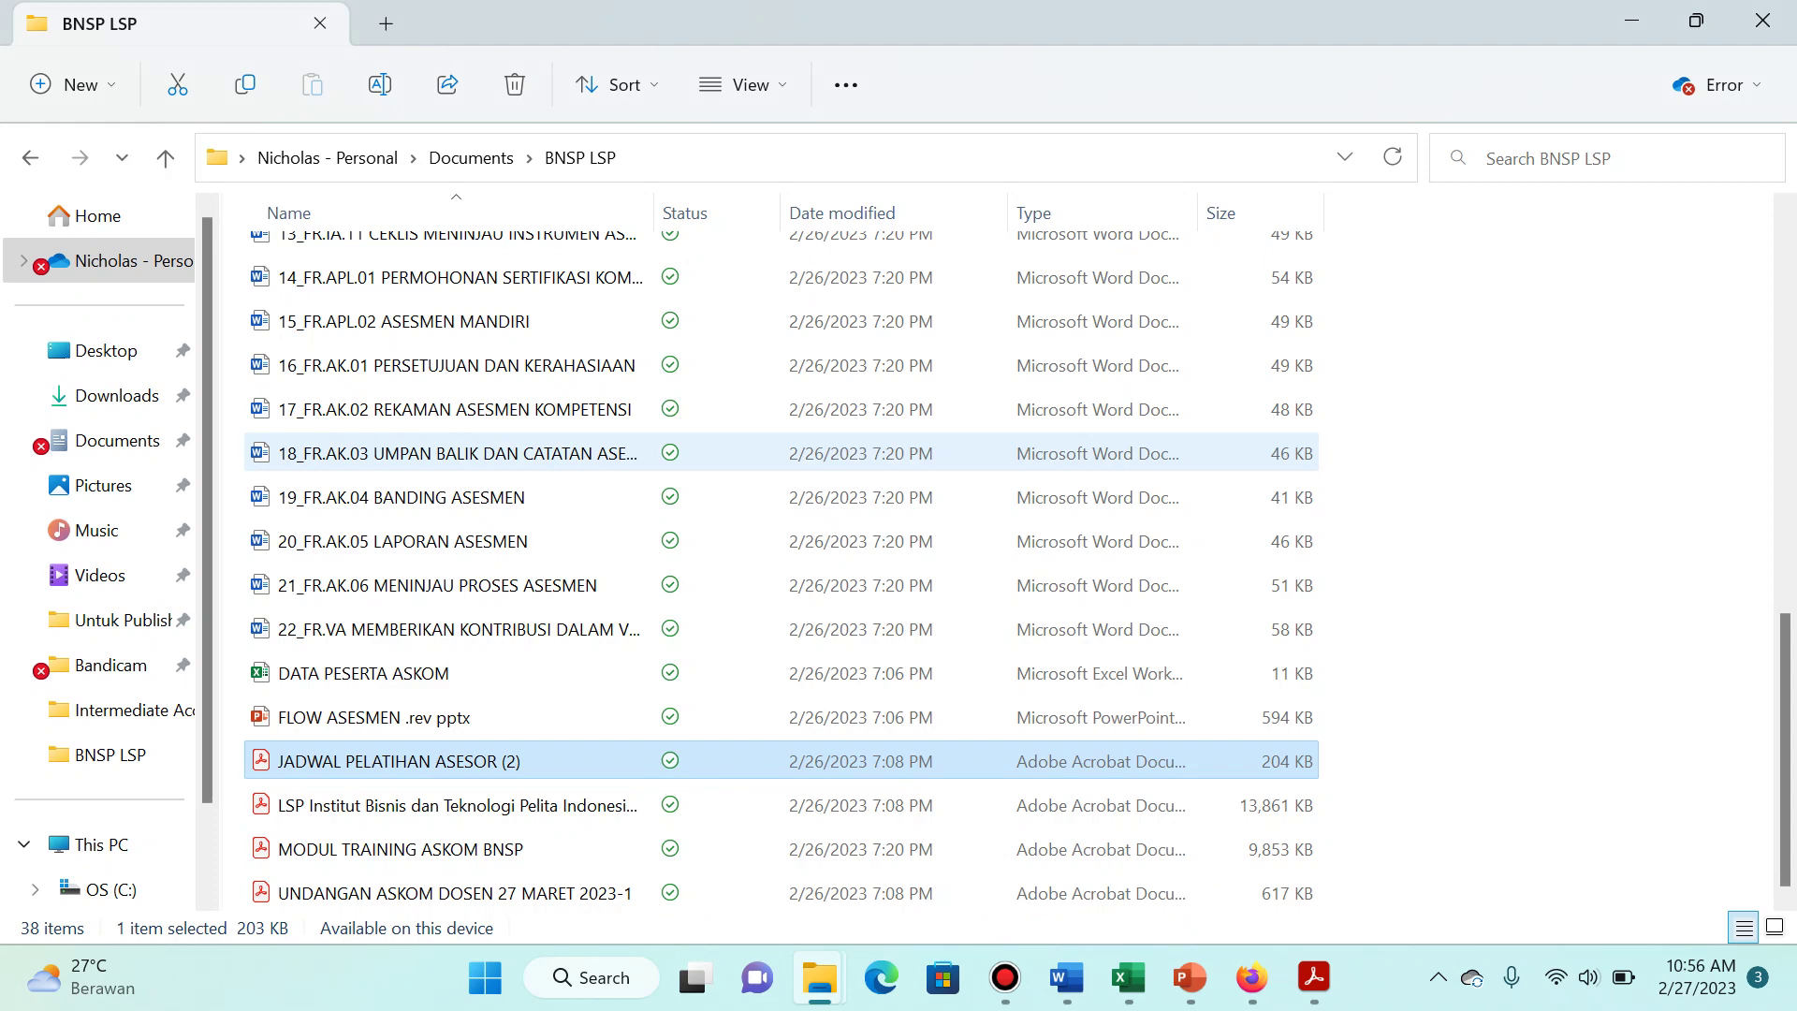
{"action": "key", "text": "Down"}
{"action": "key", "text": "Down"}
{"action": "key", "text": "Down"}
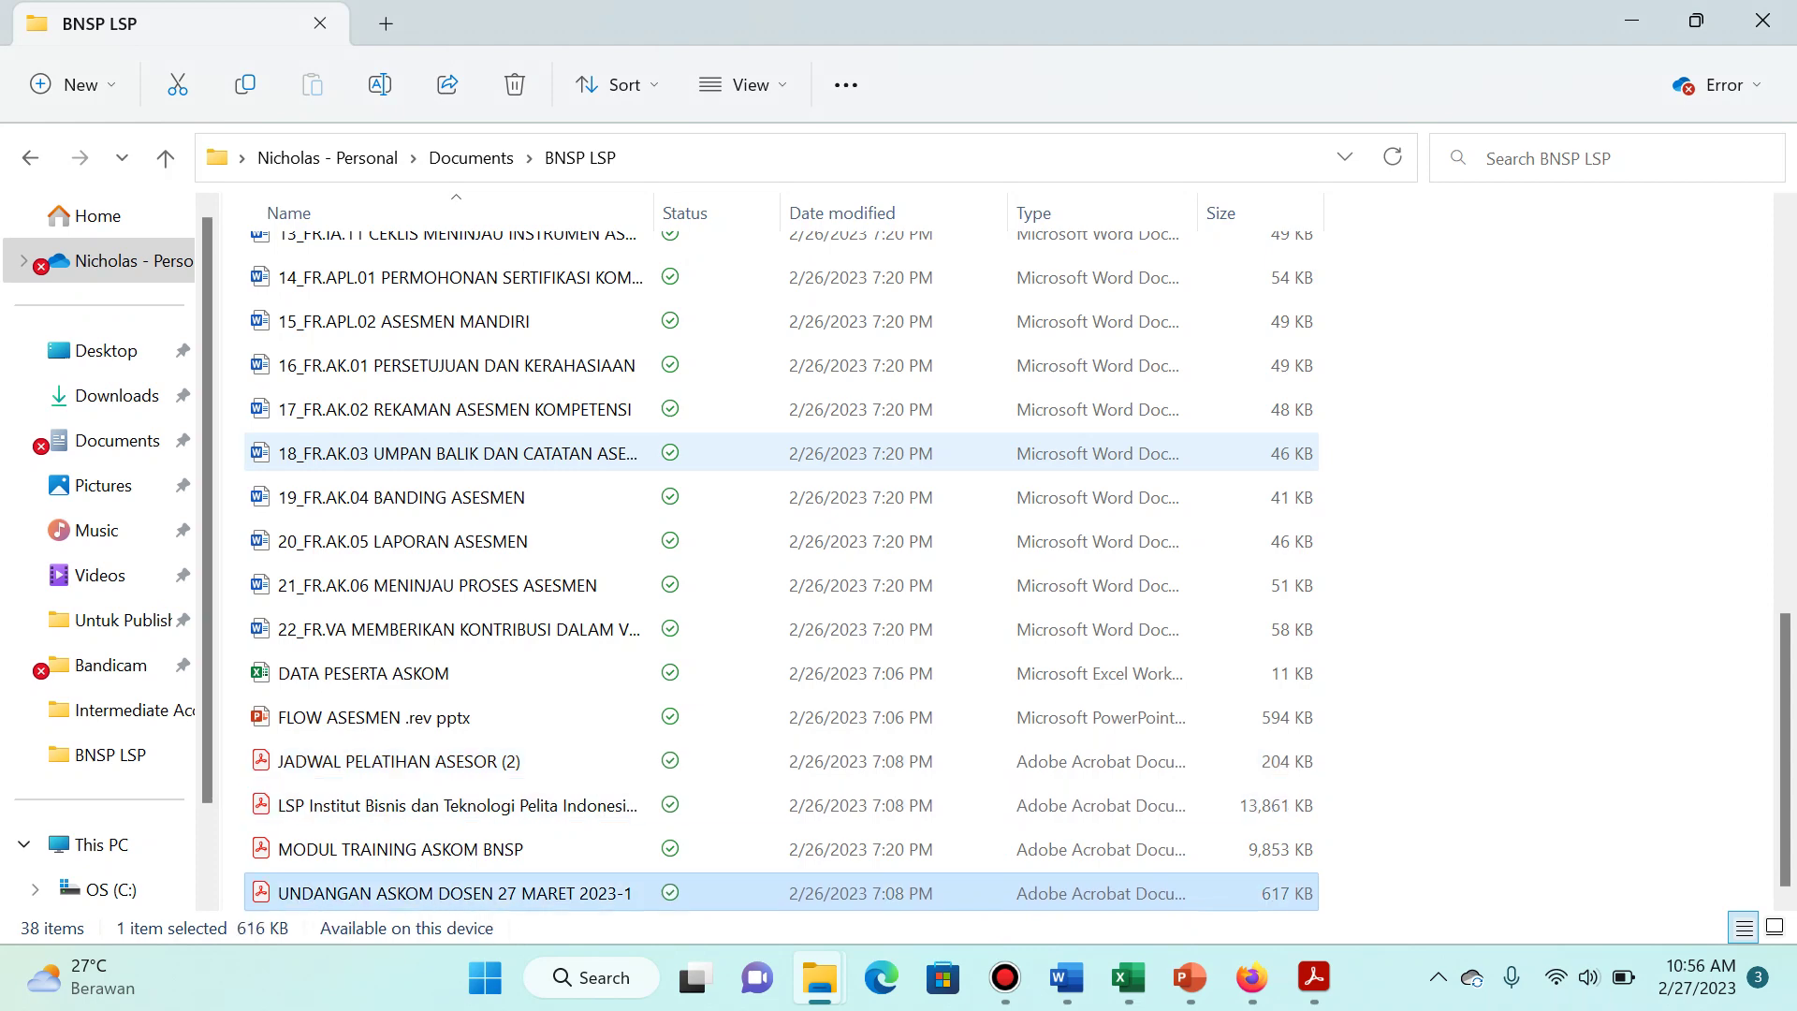
{"action": "key", "text": "alt+Tab"}
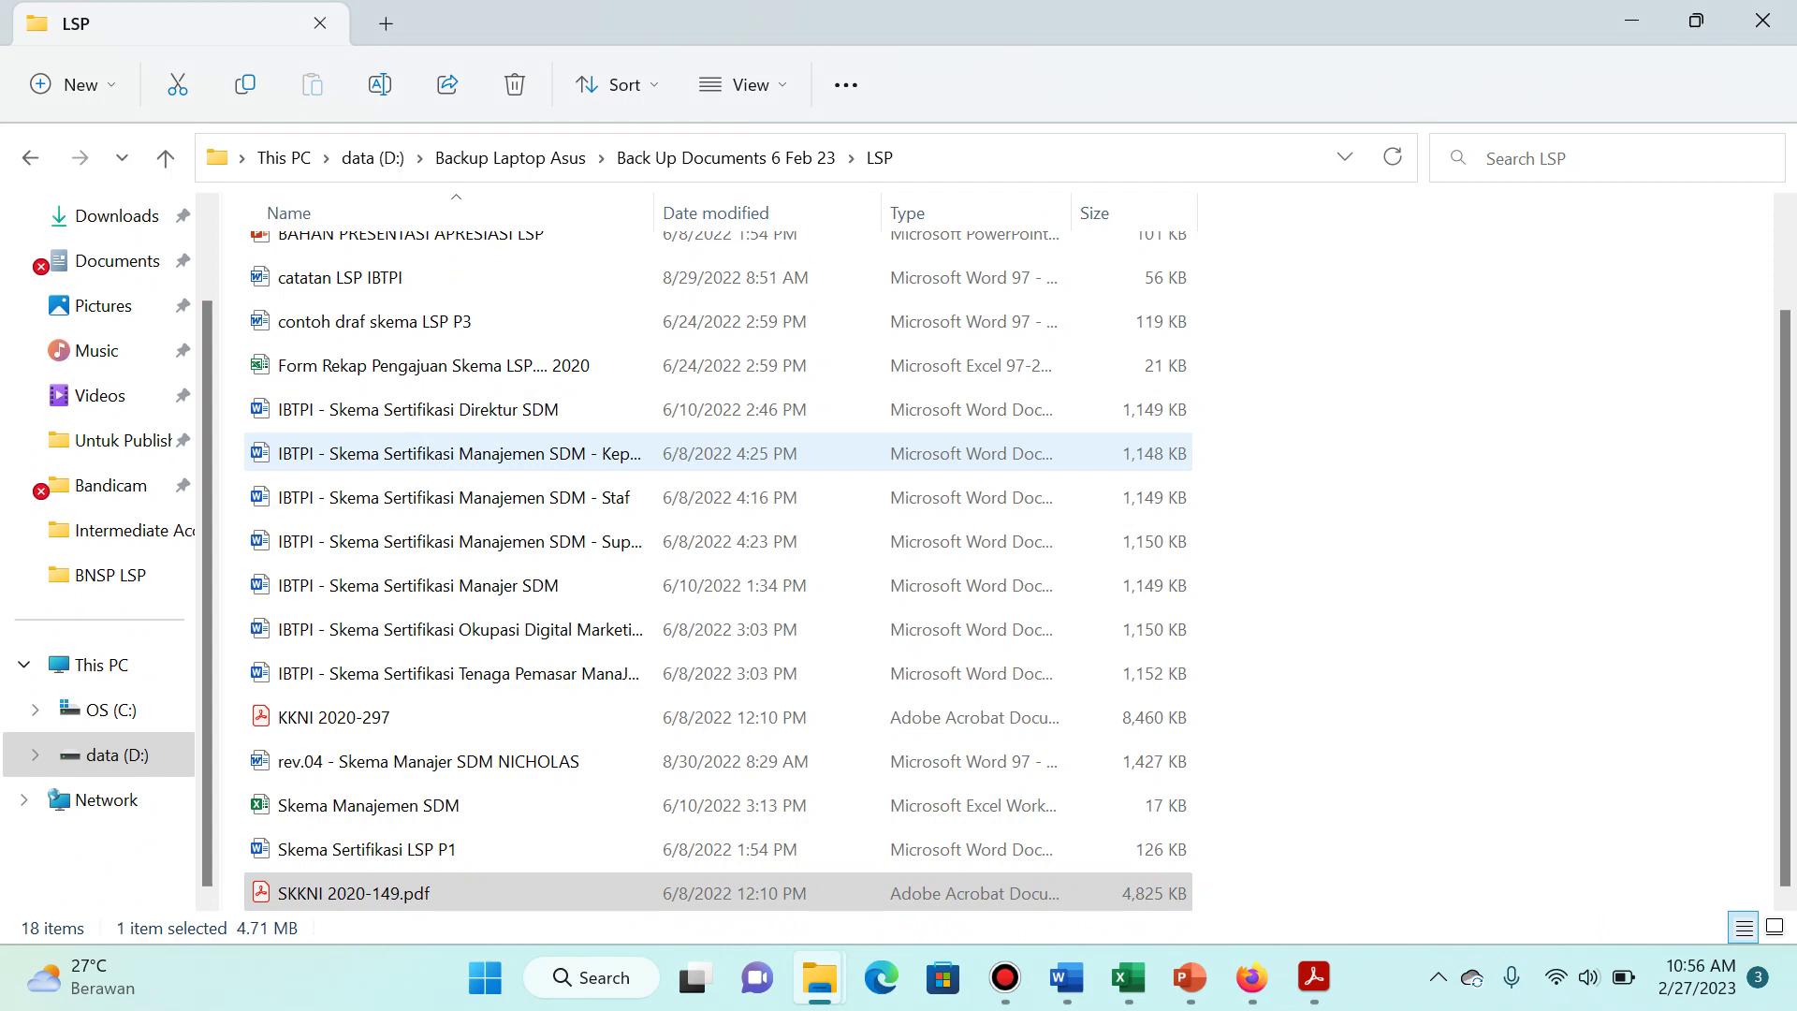
Step: Go through the LSP folder's file list again and select SKKNI 2020-149.pdf
{"action": "left_click", "coordinate": [368, 805]}
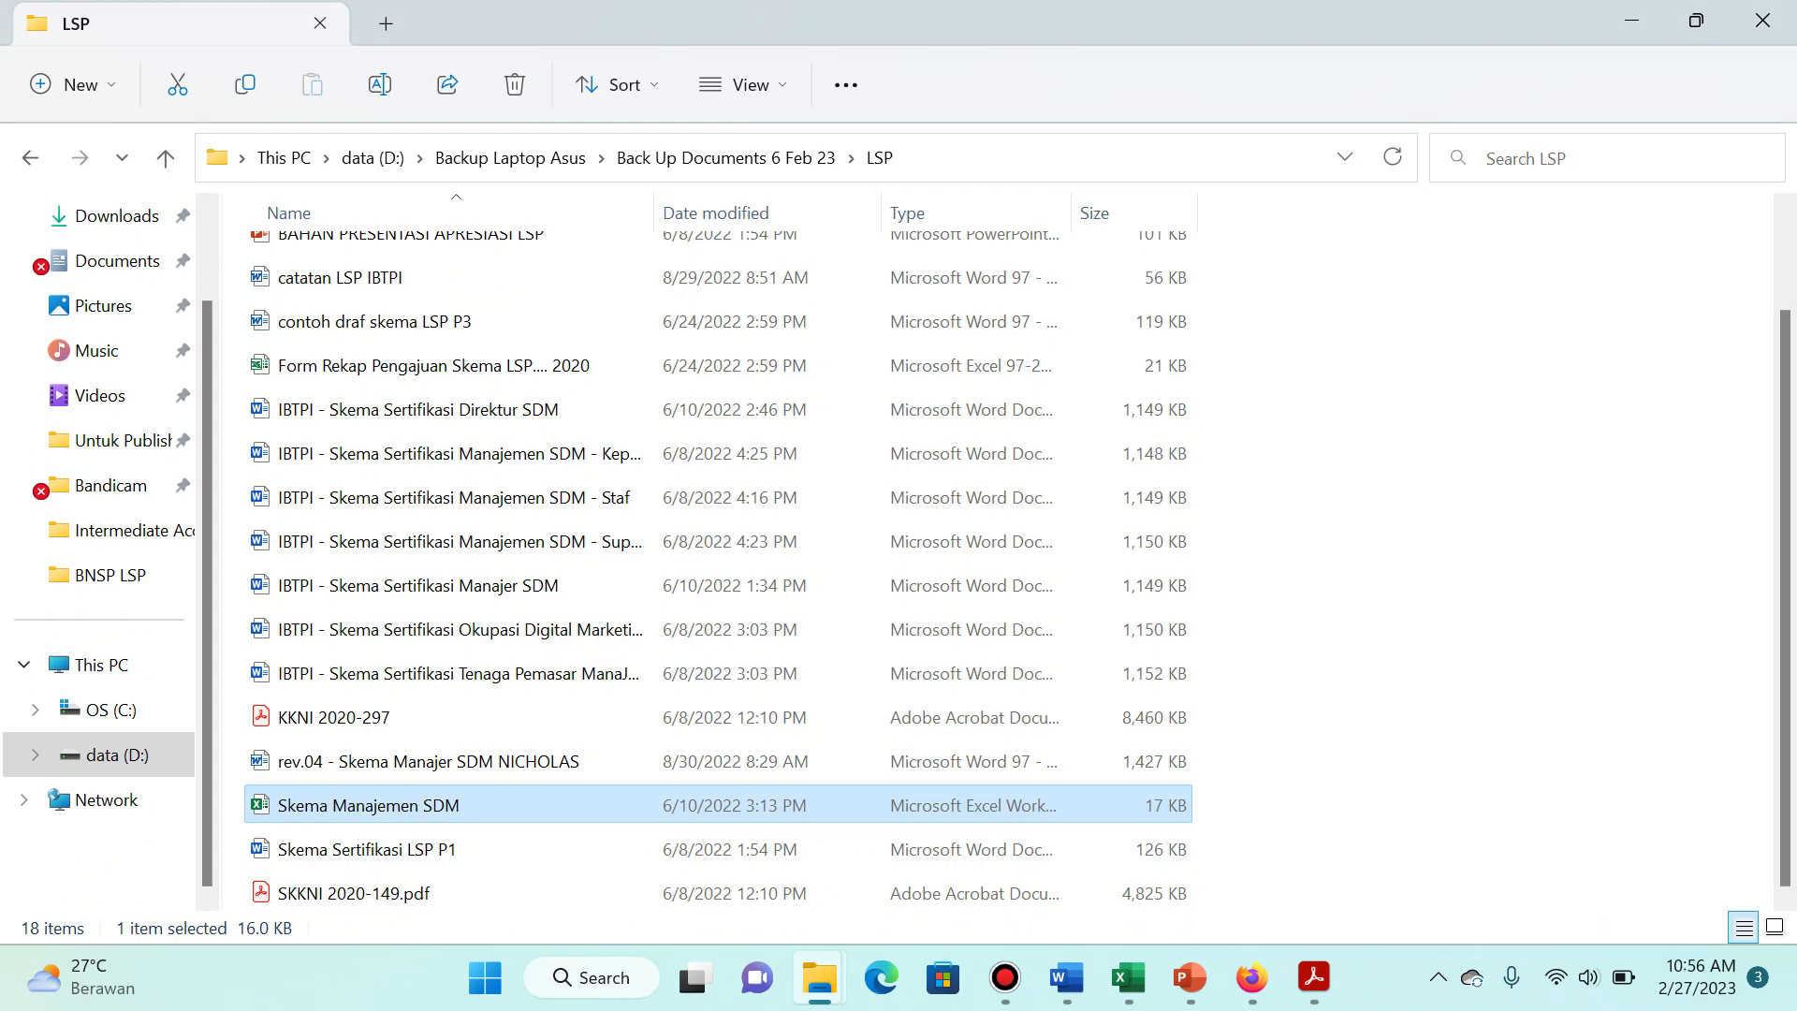
{"action": "key", "text": "Home"}
{"action": "key", "text": "Down"}
{"action": "key", "text": "Down"}
{"action": "key", "text": "Down"}
{"action": "key", "text": "Down"}
{"action": "key", "text": "Down"}
{"action": "key", "text": "Down"}
{"action": "key", "text": "Down"}
{"action": "key", "text": "Down"}
{"action": "key", "text": "Down"}
{"action": "key", "text": "Down"}
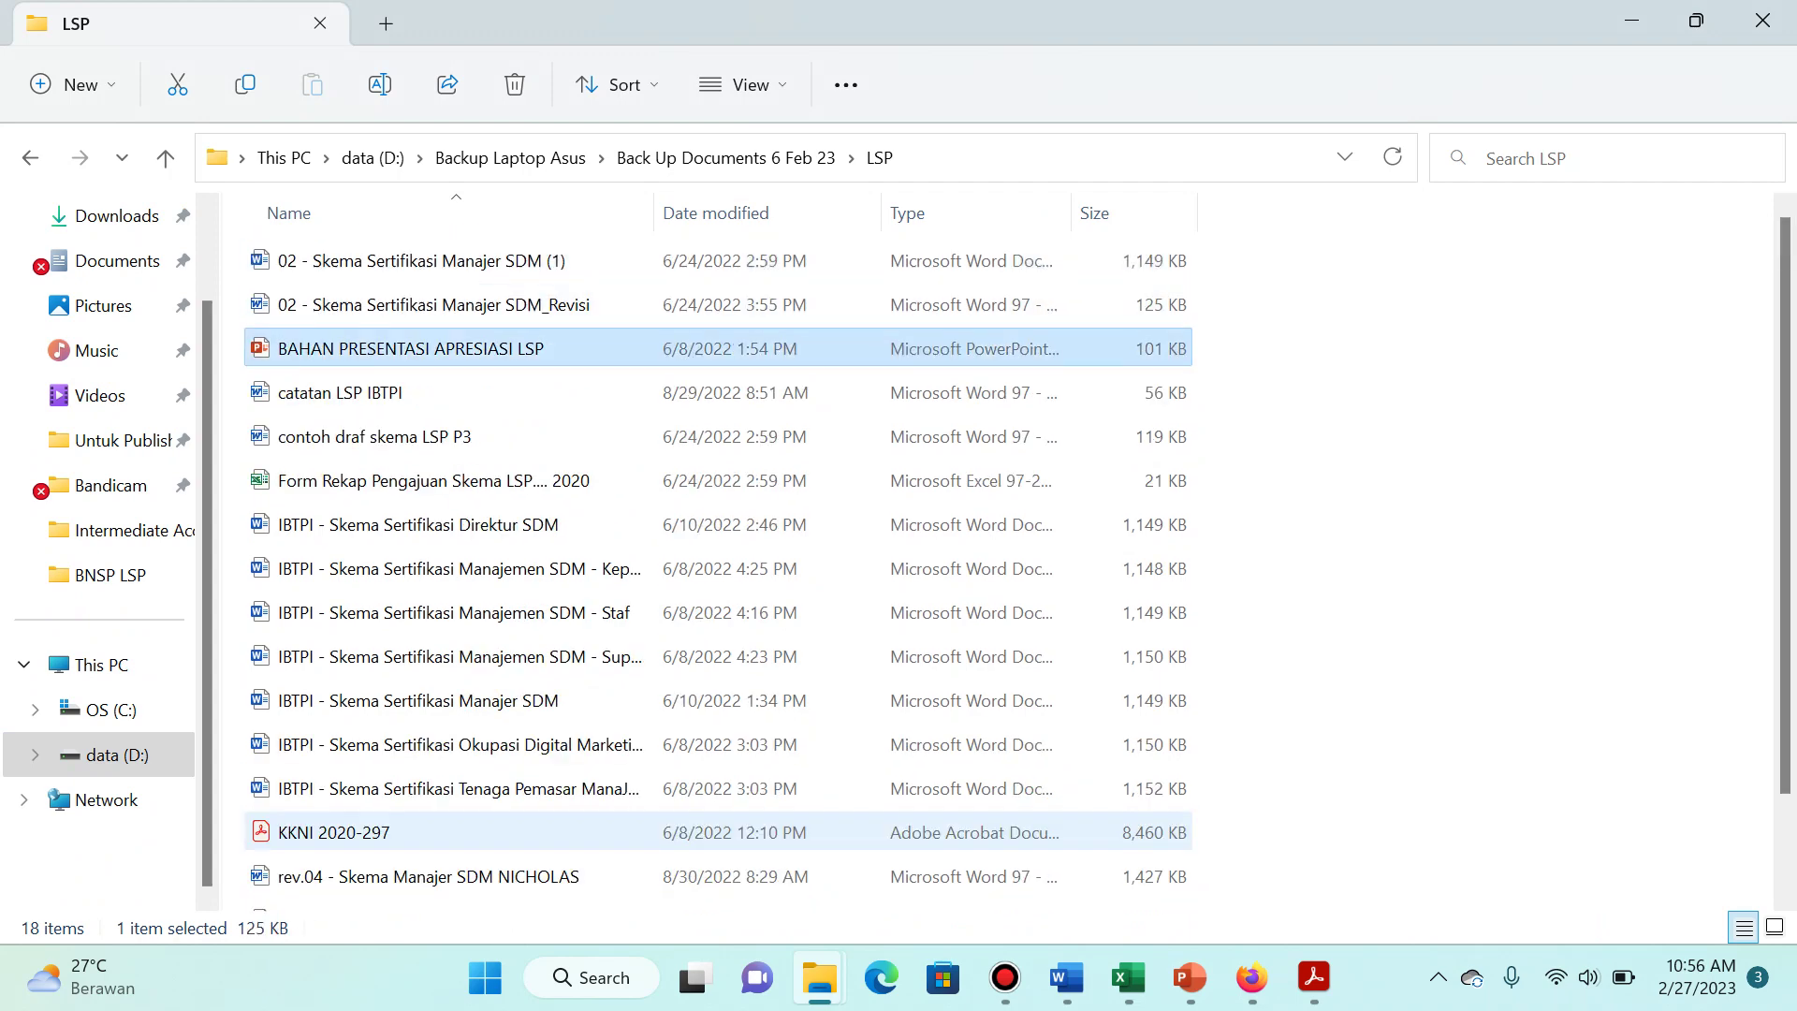
{"action": "key", "text": "End"}
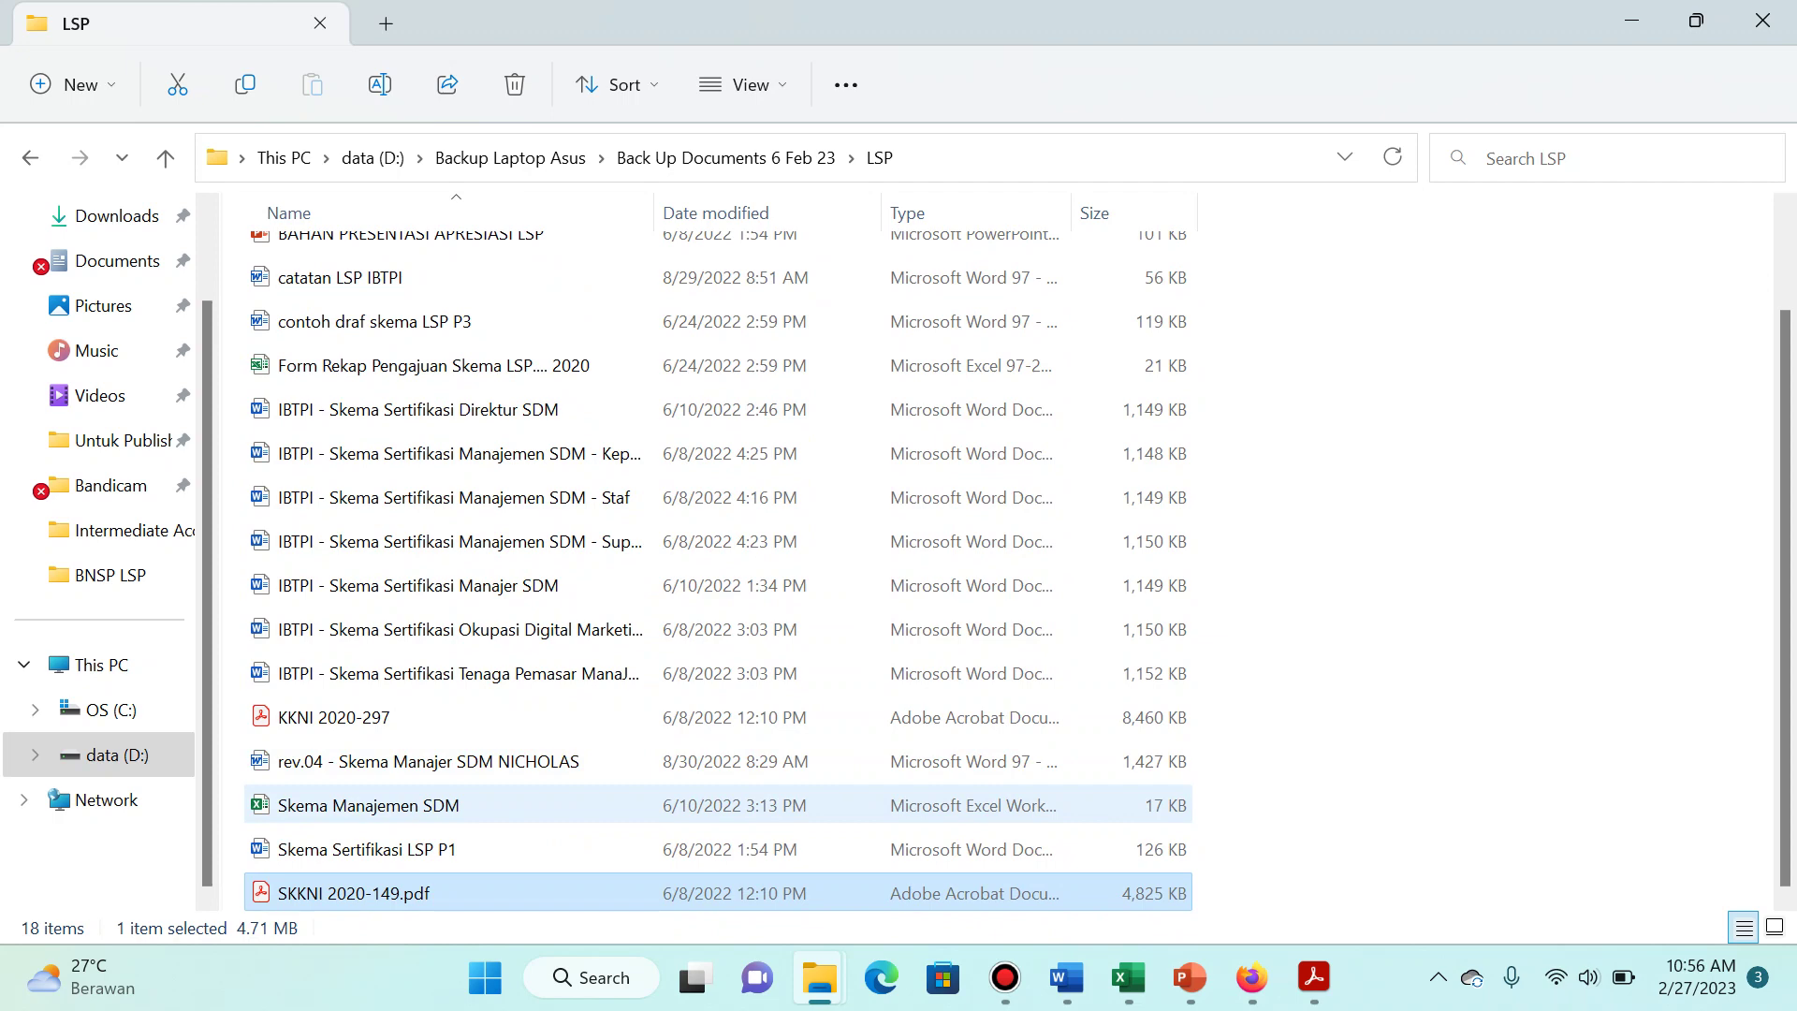
Step: Switch to Firefox, search for "skkni 396 2014" in a new tab, and view the Kemnaker catalogue page for Keputusan Menaker 396 of 2014
{"action": "mouse_move", "coordinate": [1190, 977]}
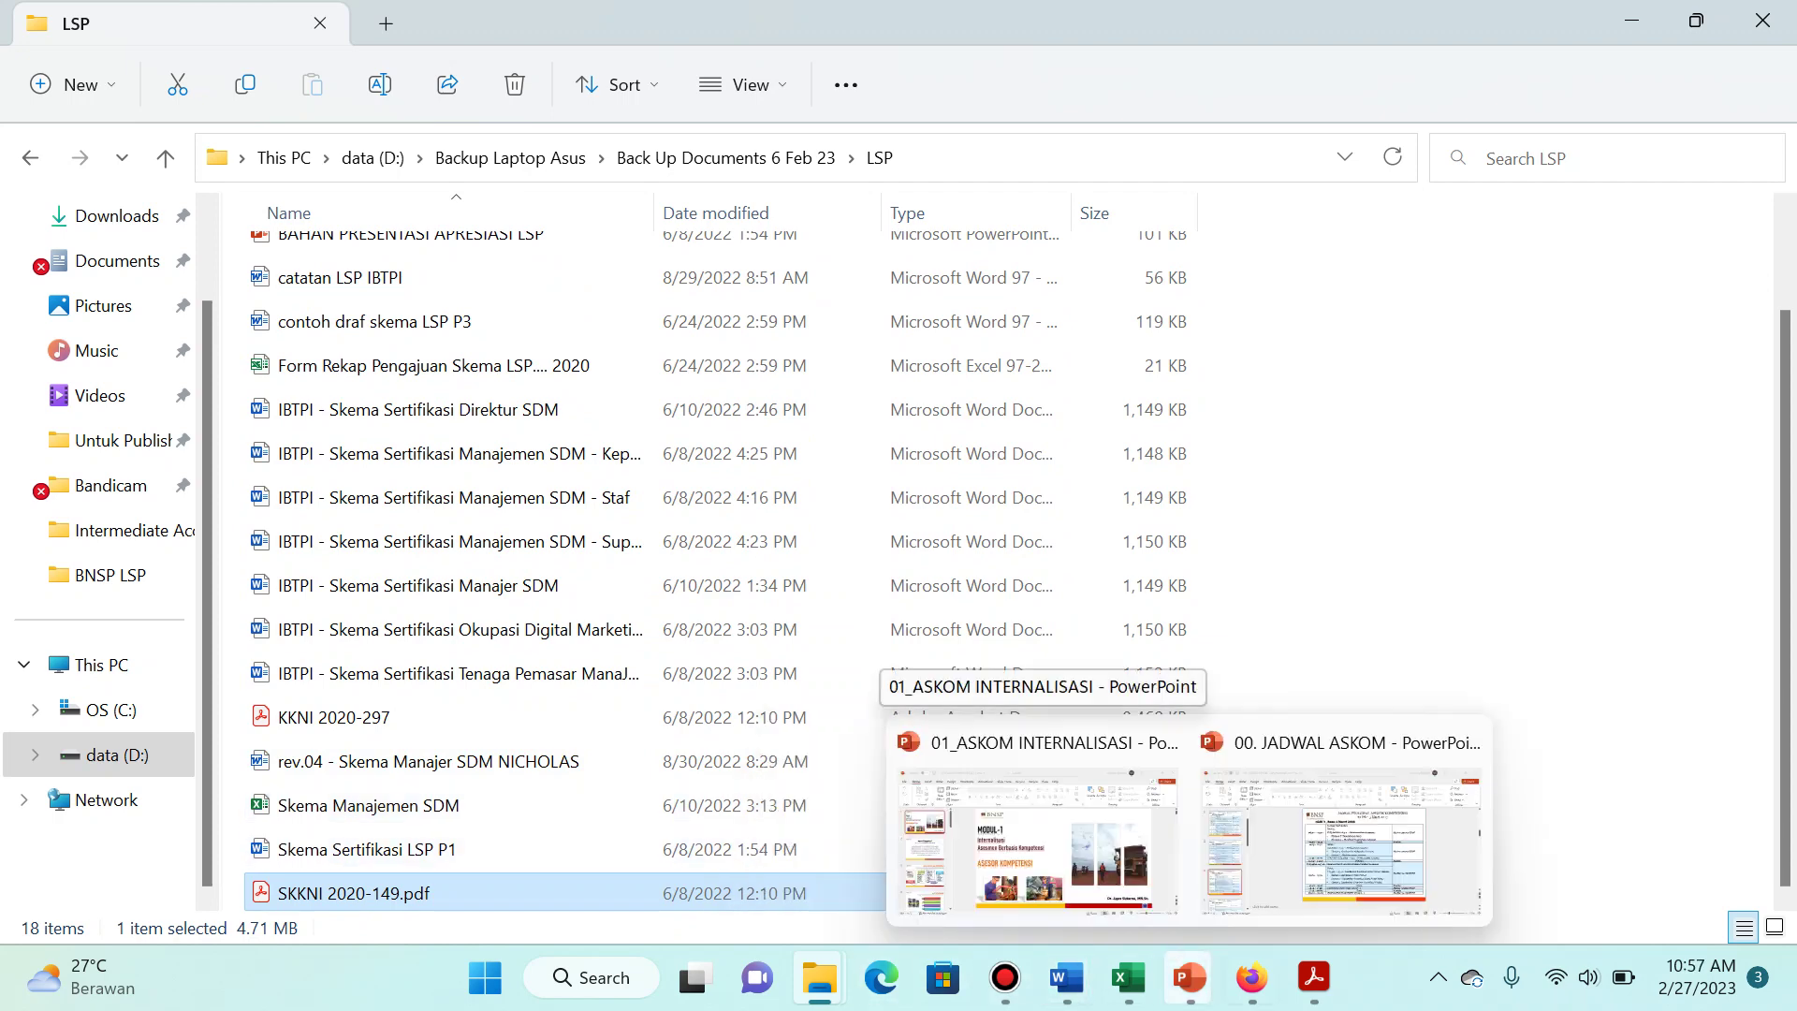
{"action": "left_click", "coordinate": [1252, 978]}
{"action": "key", "text": "ctrl+t"}
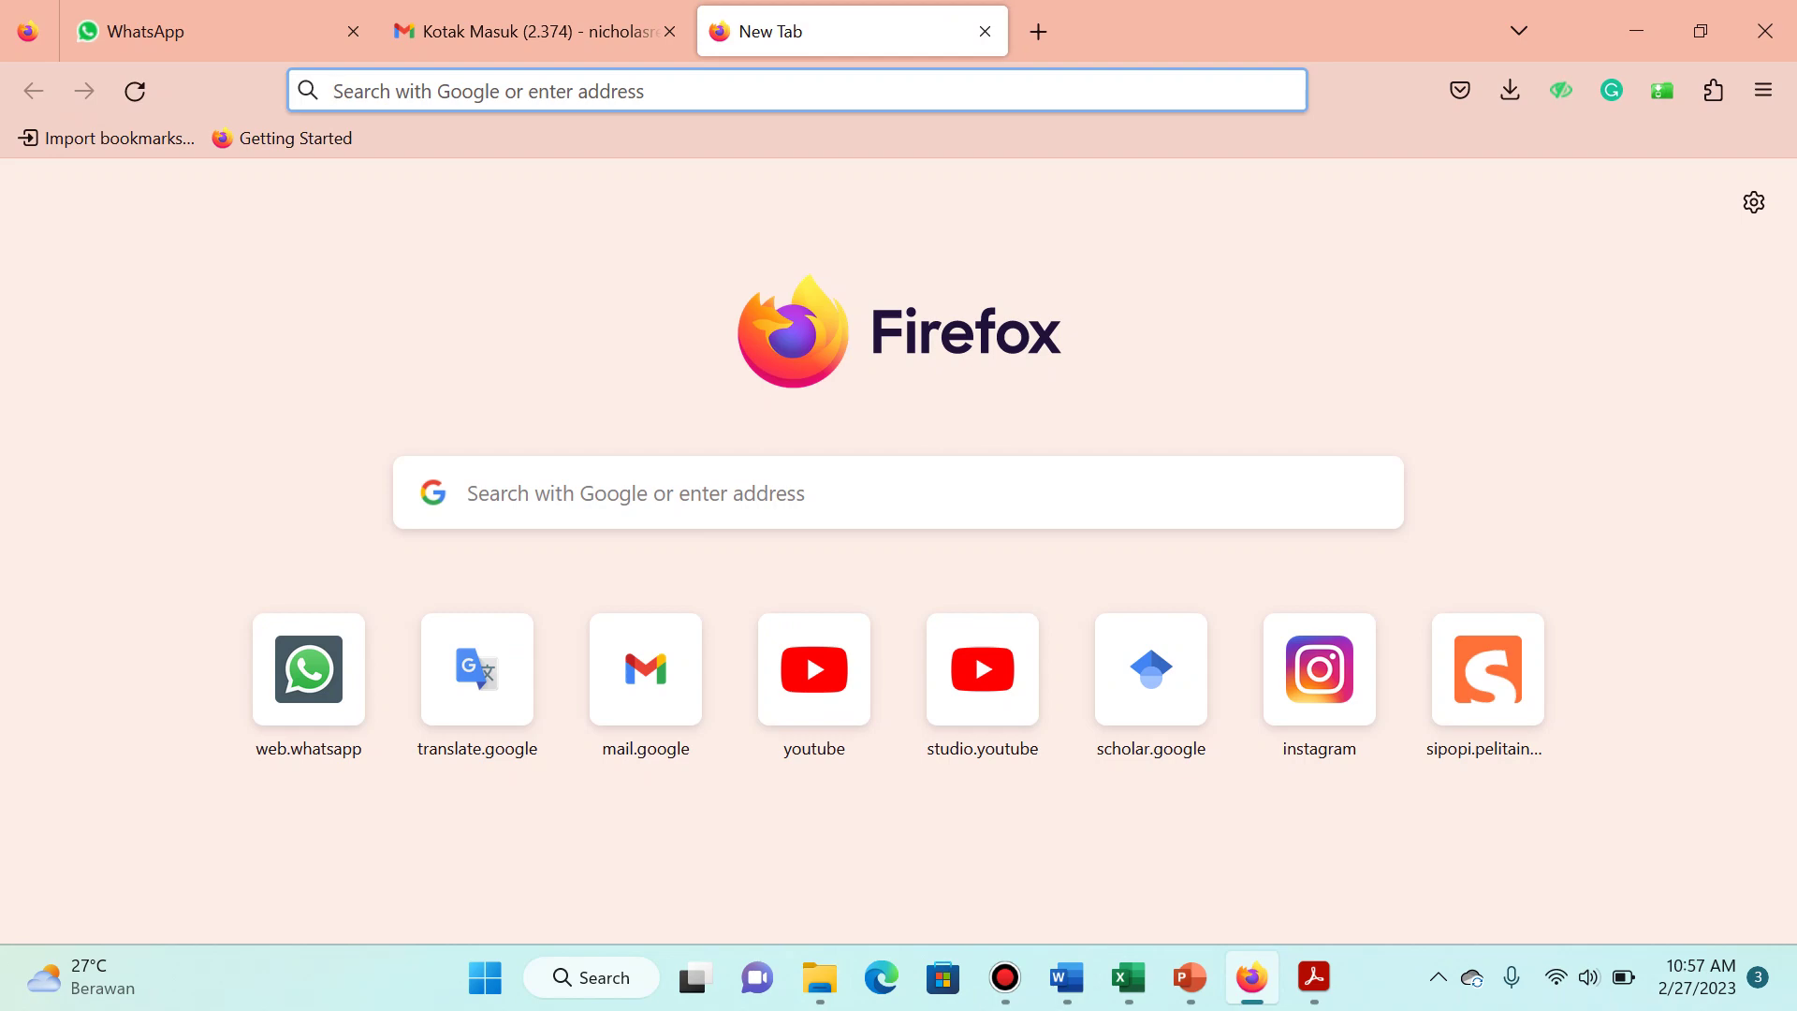
{"action": "type", "text": "skkni"}
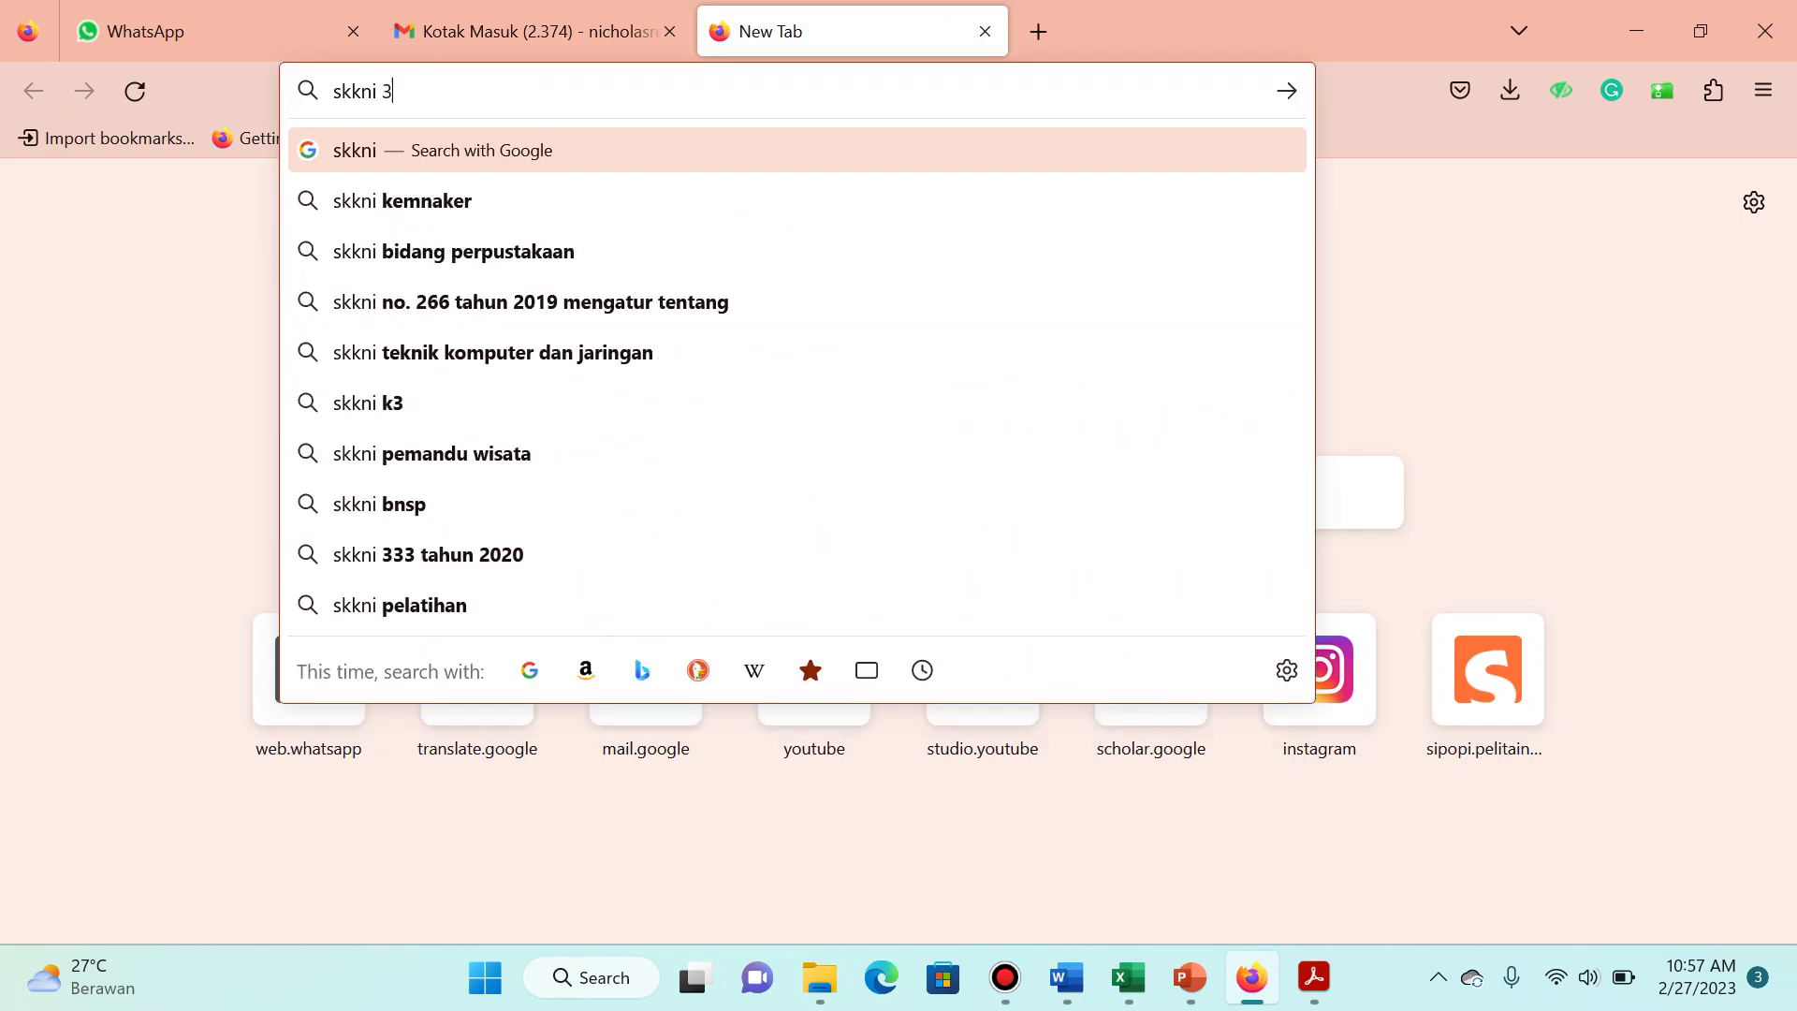
{"action": "type", "text": "396 2014"}
{"action": "key", "text": "Return"}
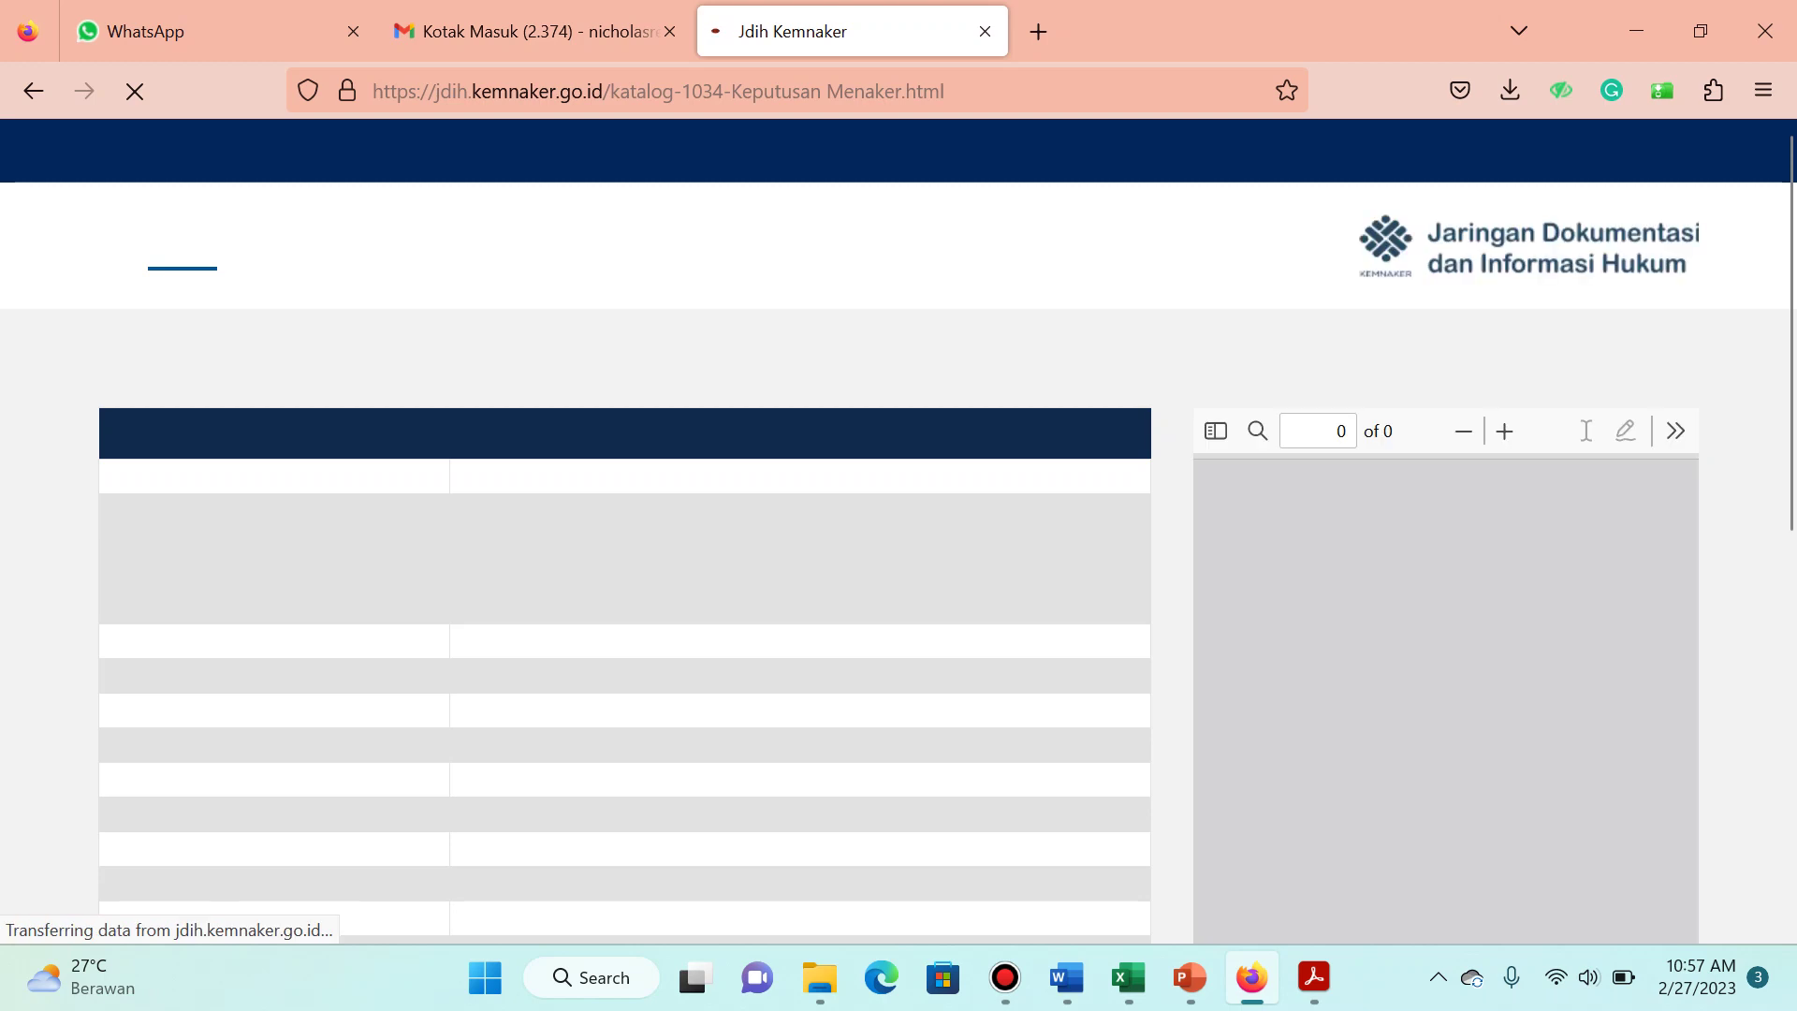
{"action": "scroll", "coordinate": [899, 531], "scroll_direction": "down", "scroll_amount": 1}
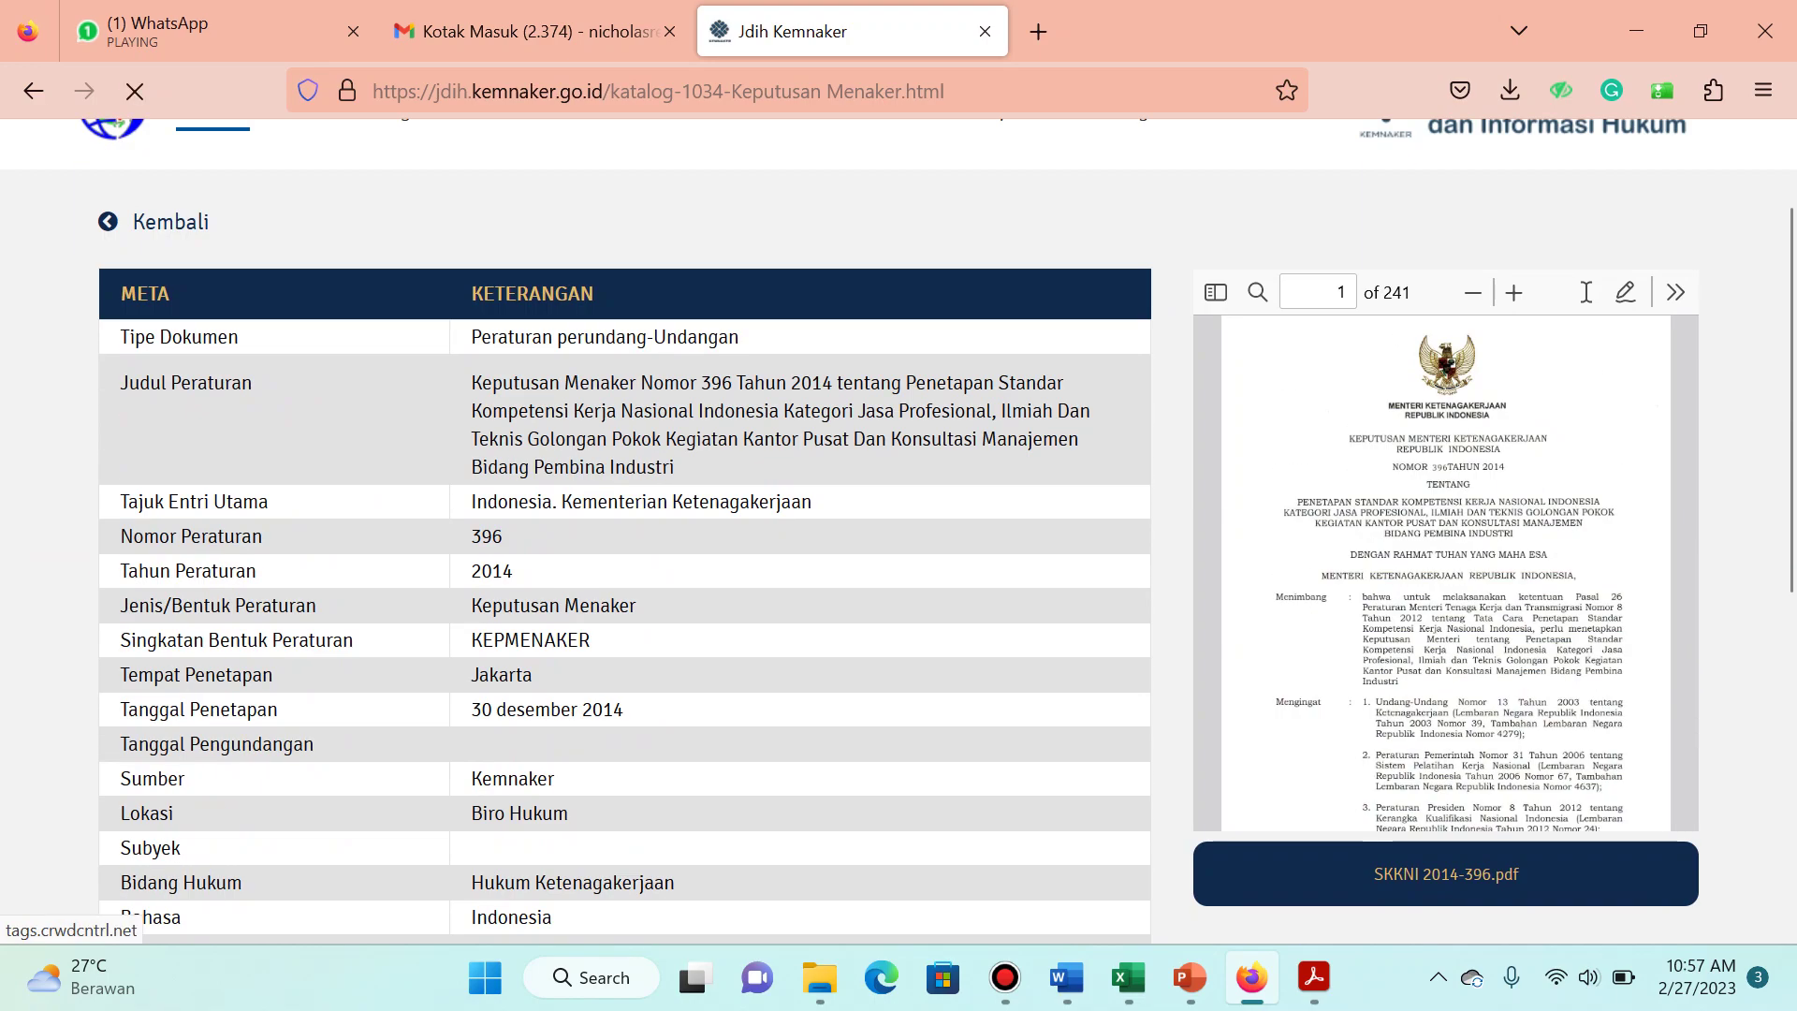
Step: Open SKKNI 2020-149.pdf from the LSP folder in Acrobat Reader and look through its competency map and unit list
{"action": "key", "text": "alt+Tab"}
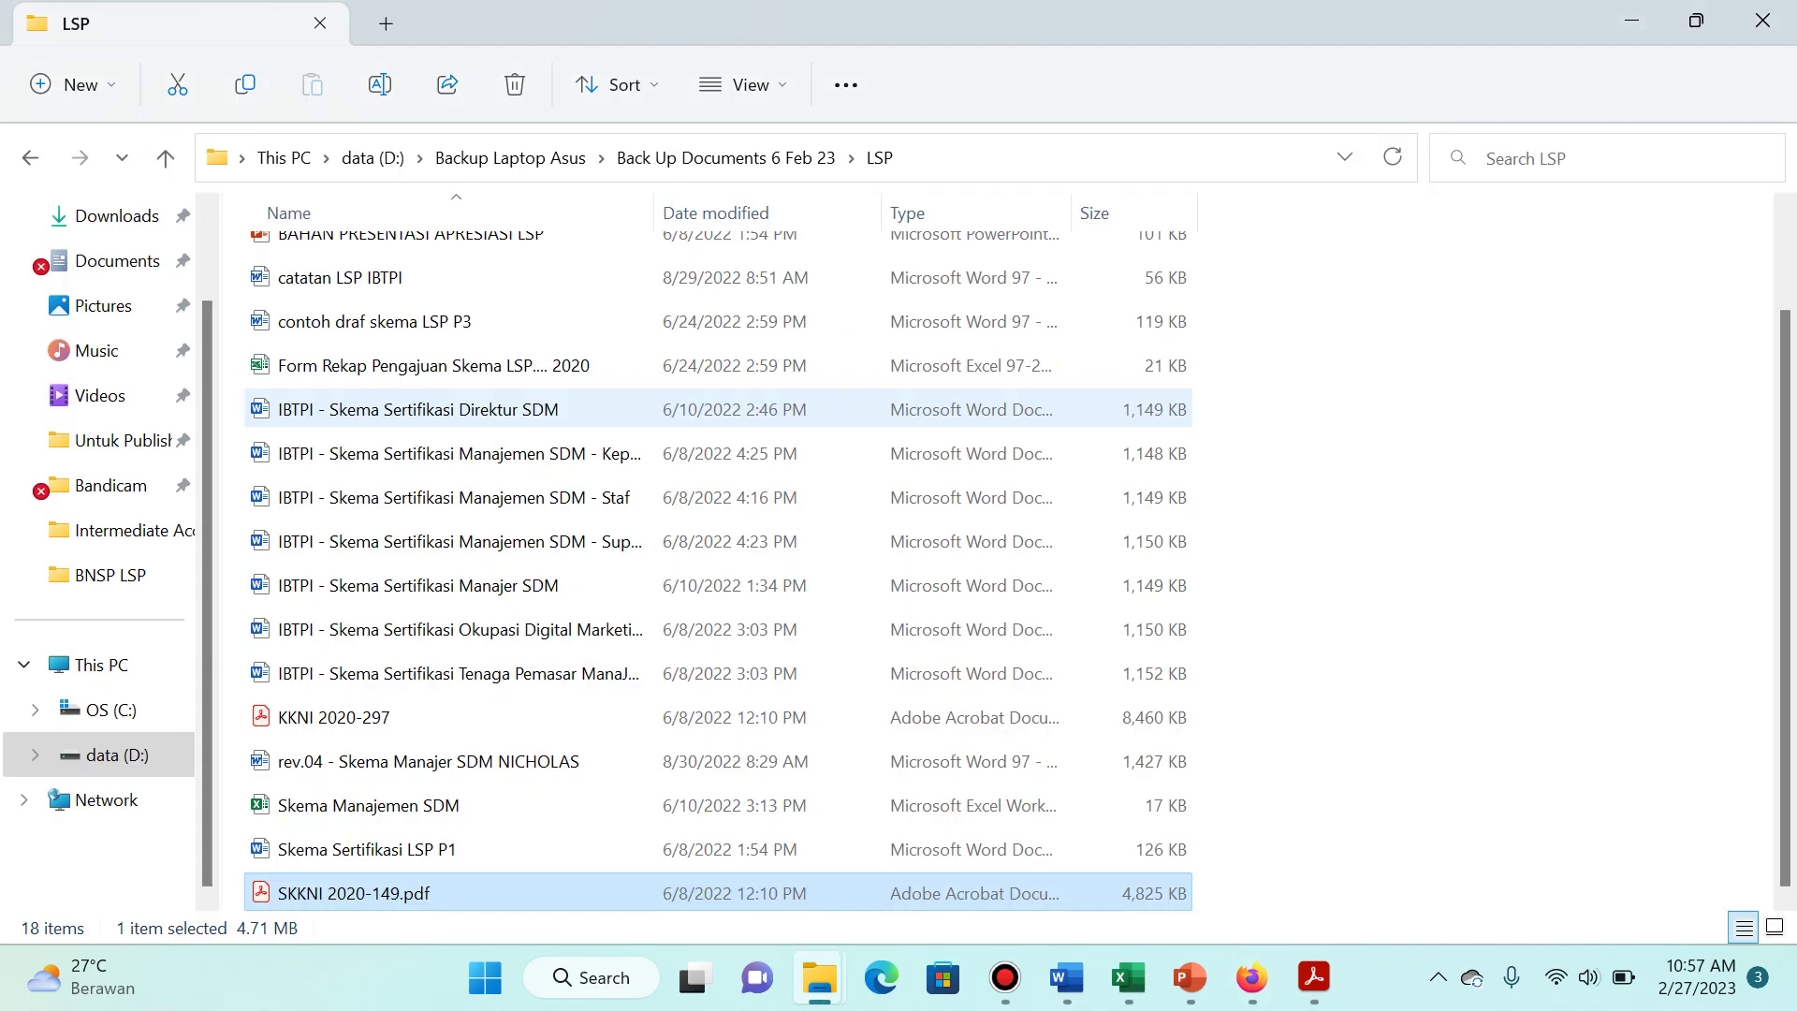
{"action": "key", "text": "Return"}
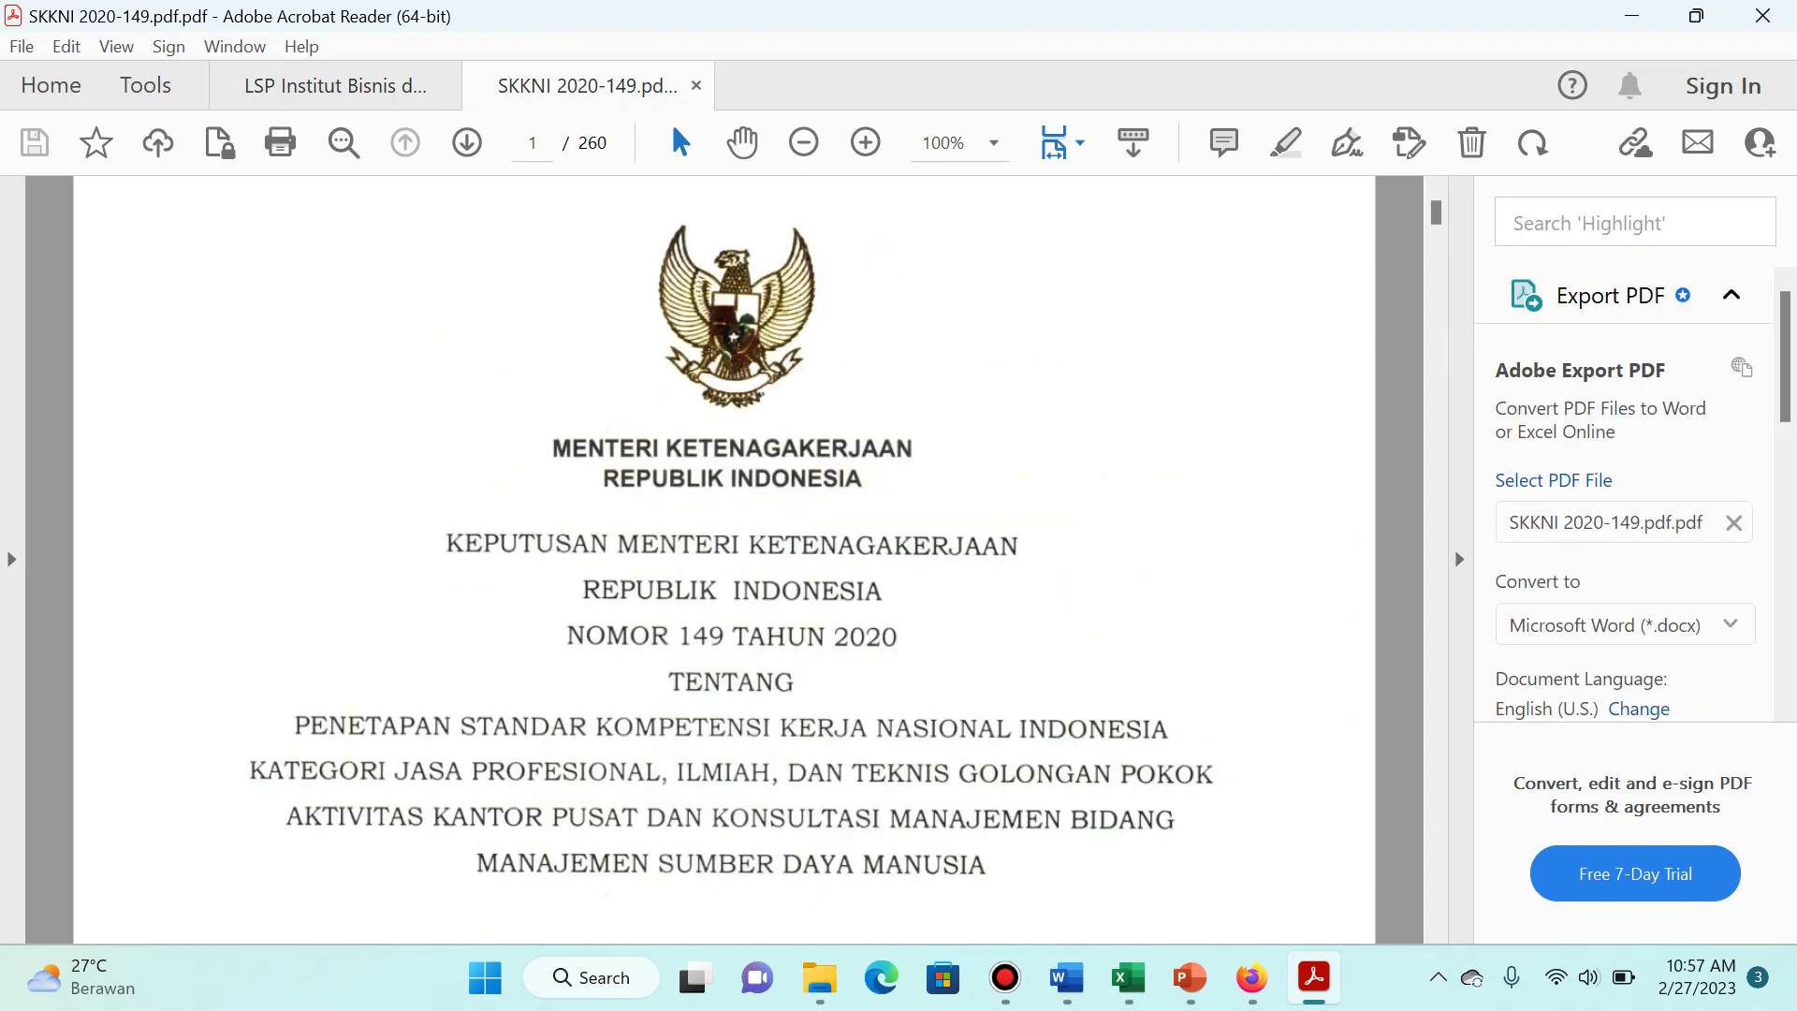
{"action": "scroll", "coordinate": [724, 559], "scroll_direction": "down", "scroll_amount": 20}
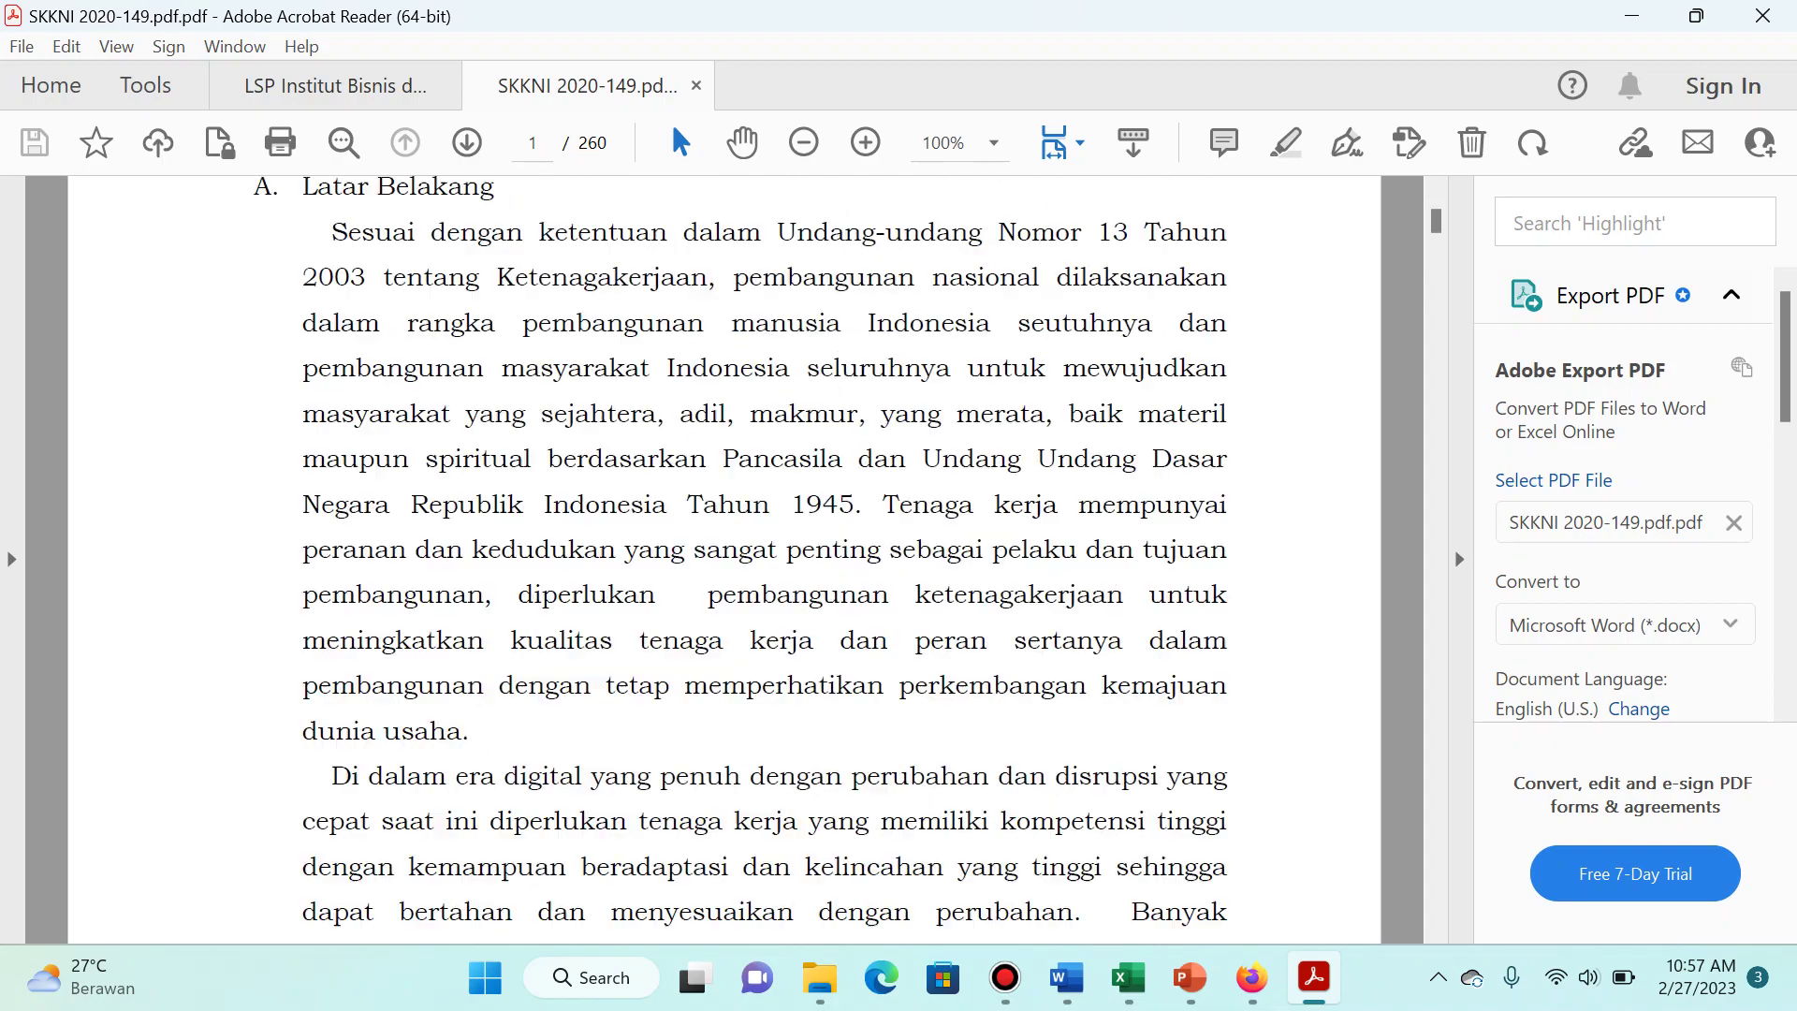
{"action": "scroll", "coordinate": [724, 559], "scroll_direction": "down", "scroll_amount": 20}
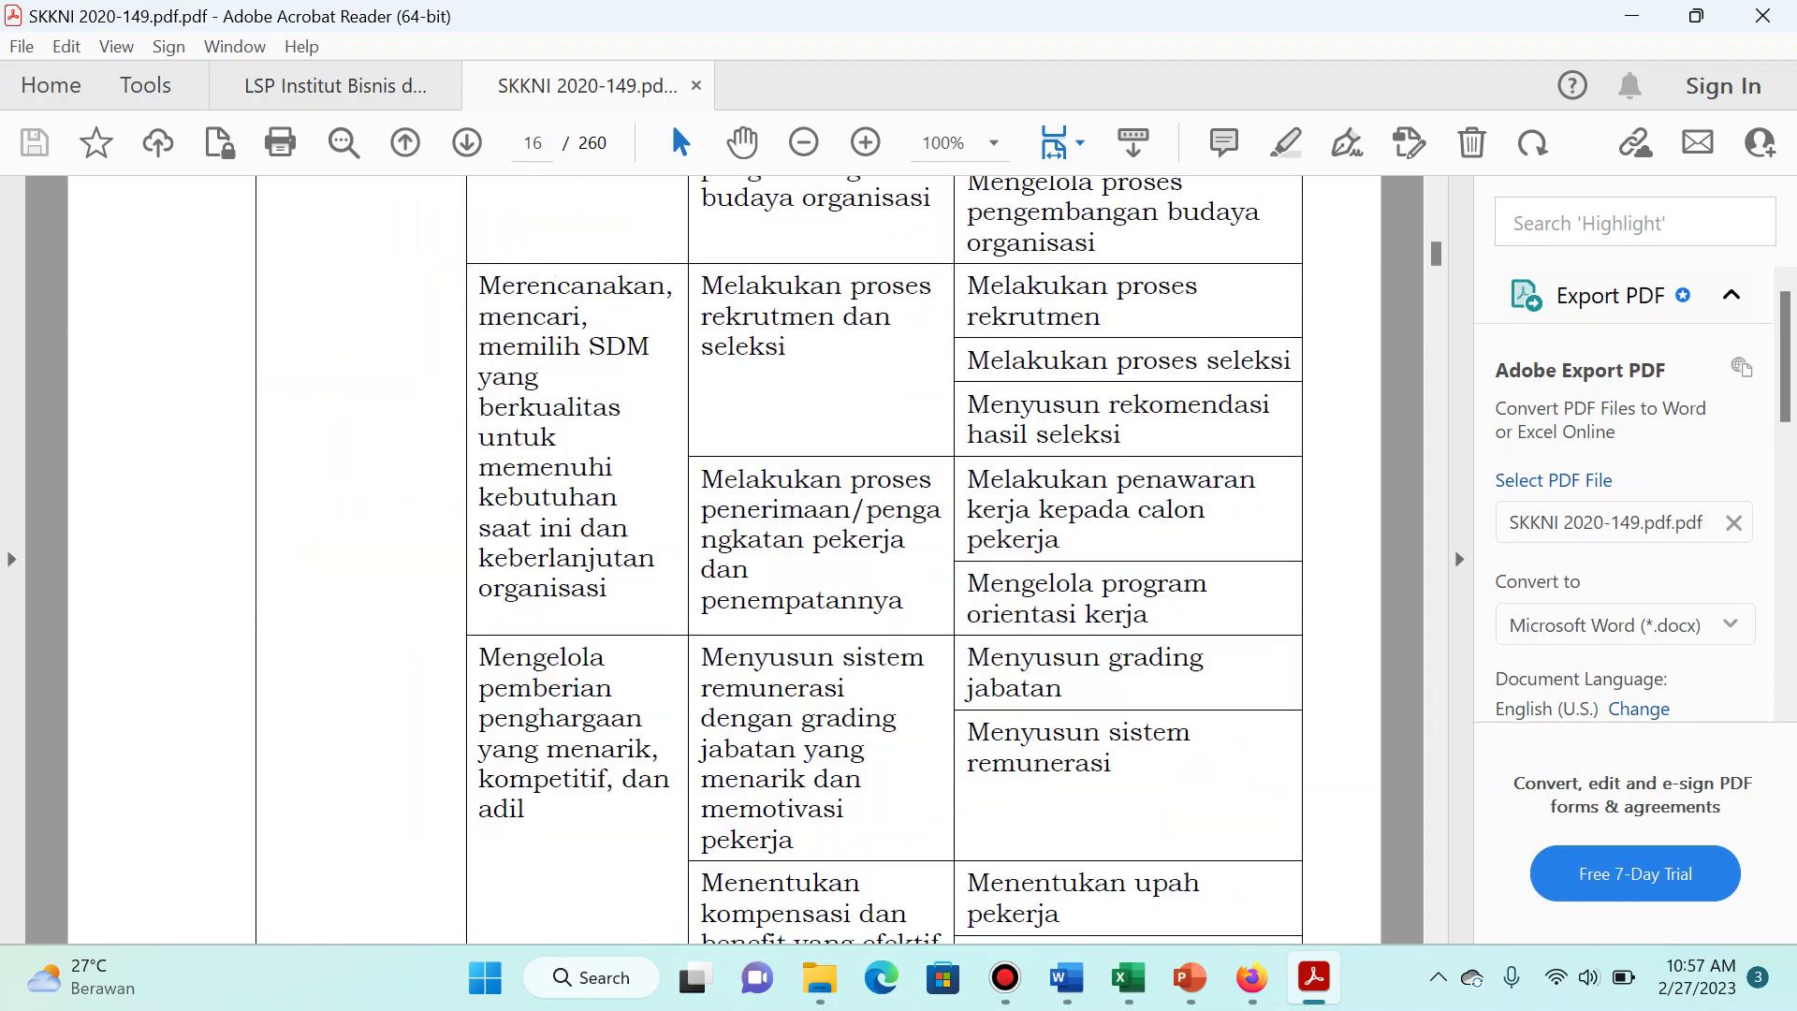
{"action": "scroll", "coordinate": [723, 558], "scroll_direction": "down", "scroll_amount": 20}
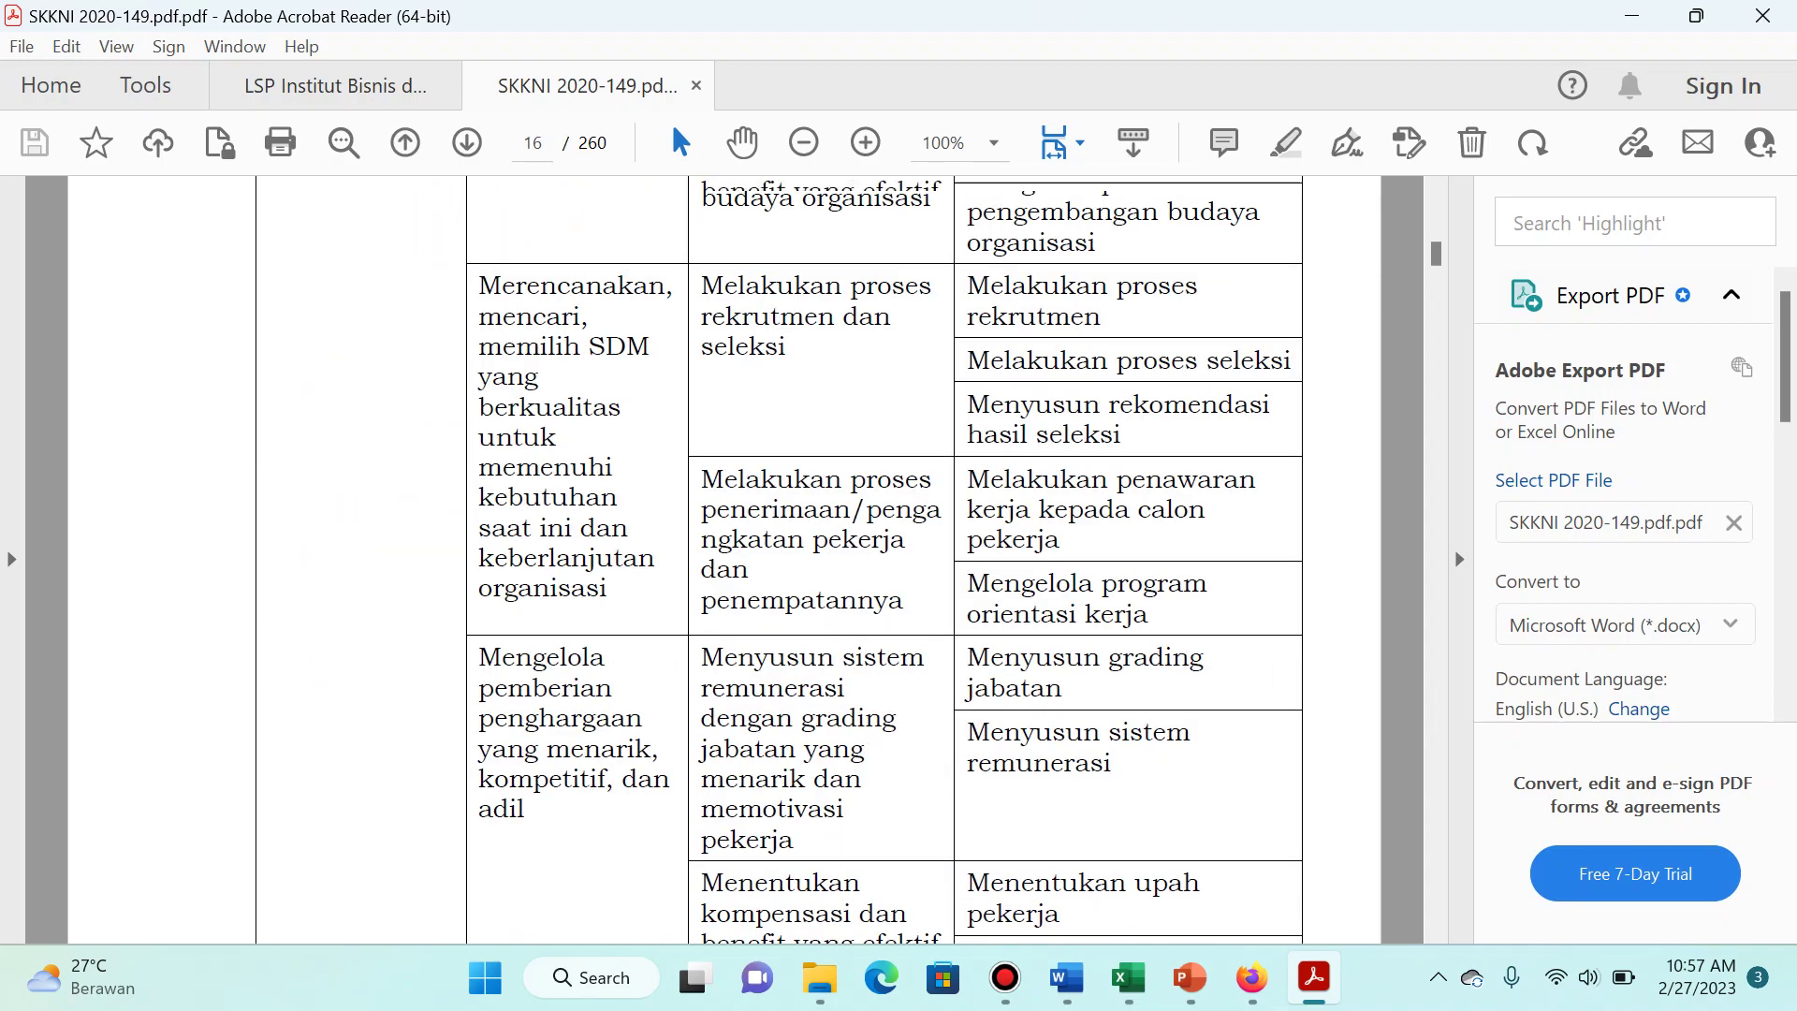
{"action": "scroll", "coordinate": [724, 559], "scroll_direction": "up", "scroll_amount": 5}
{"action": "scroll", "coordinate": [724, 558], "scroll_direction": "down", "scroll_amount": 20}
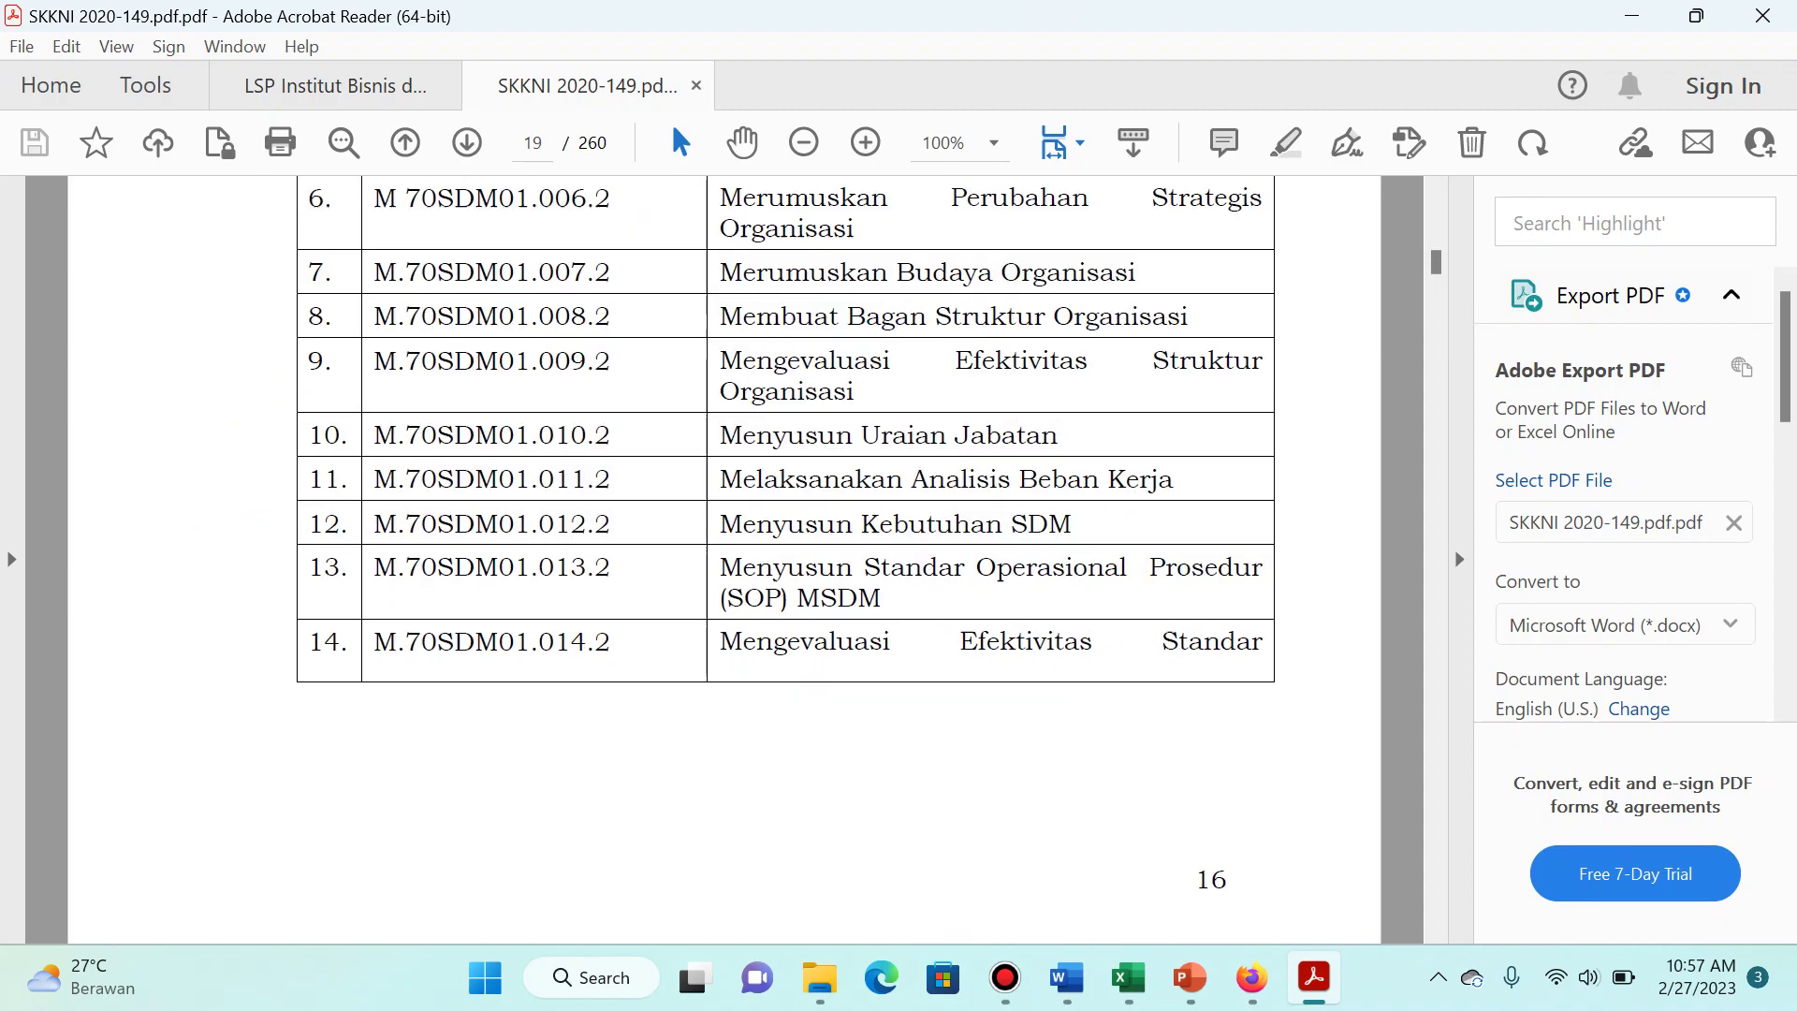
{"action": "scroll", "coordinate": [724, 558], "scroll_direction": "down", "scroll_amount": 20}
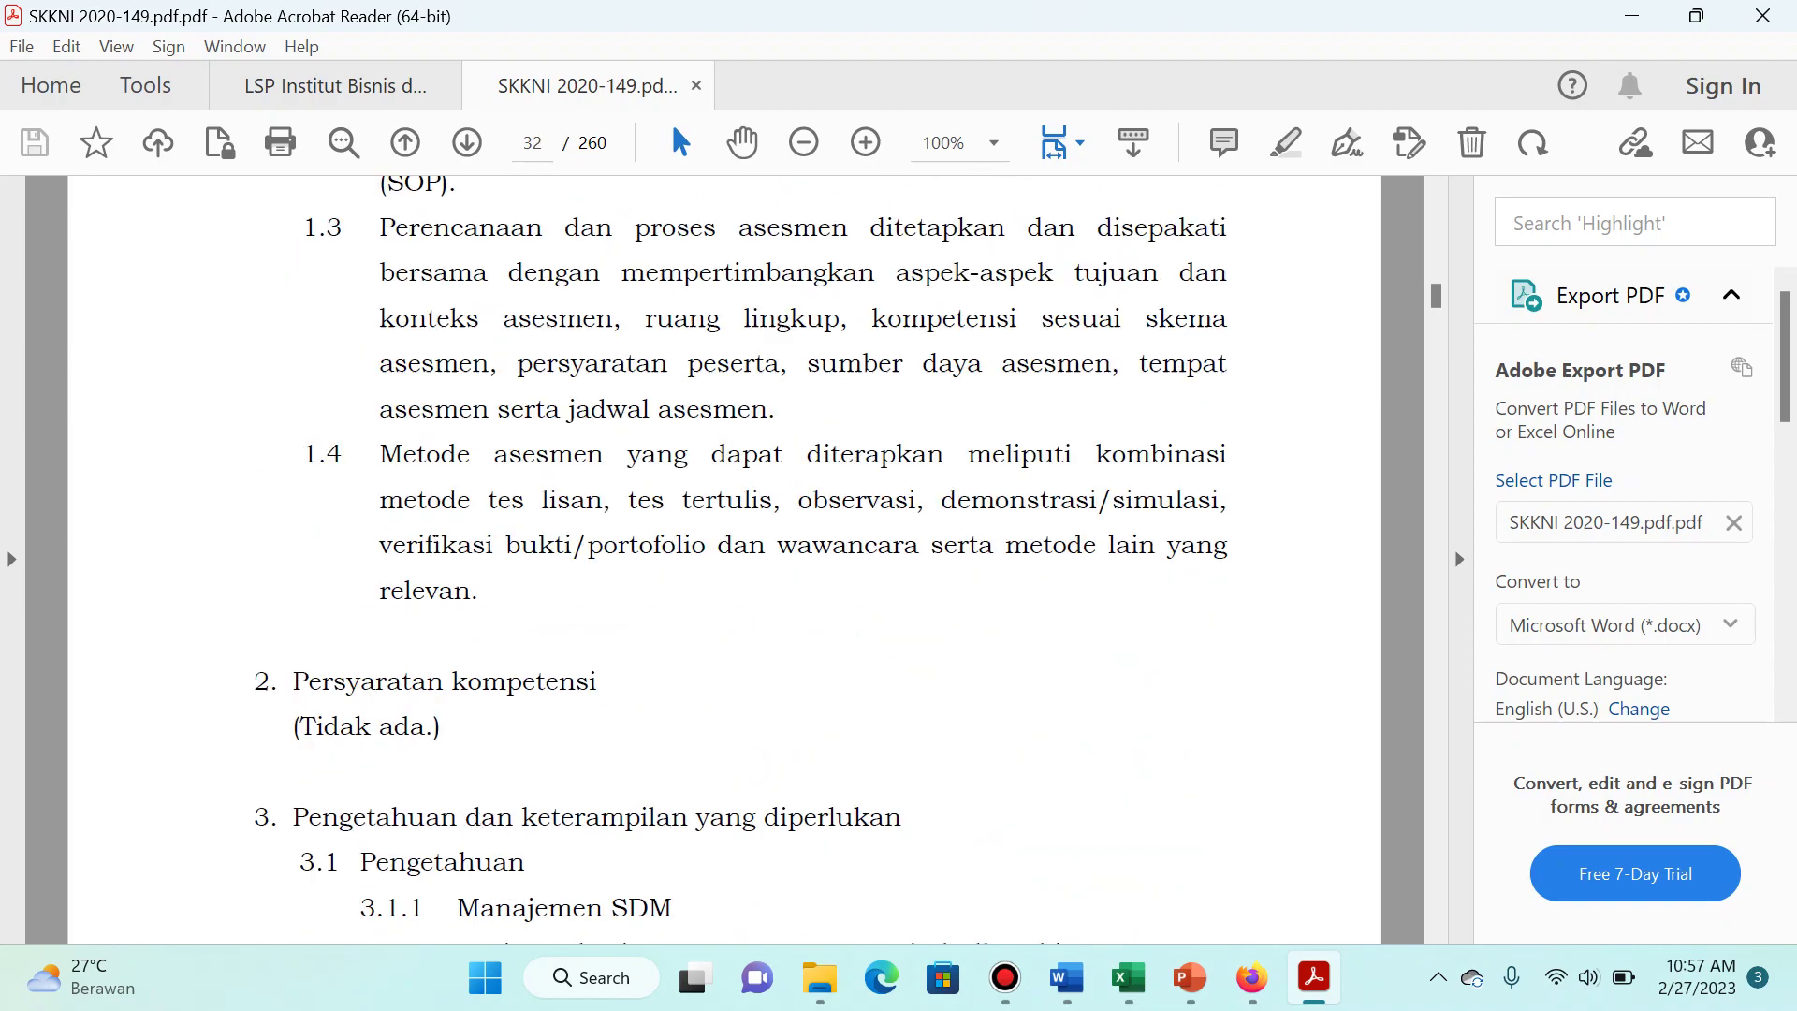
Step: Examine the unit descriptions, performance criteria and assessment guides in the SKKNI 2020-149 PDF
{"action": "scroll", "coordinate": [724, 559], "scroll_direction": "down", "scroll_amount": 10}
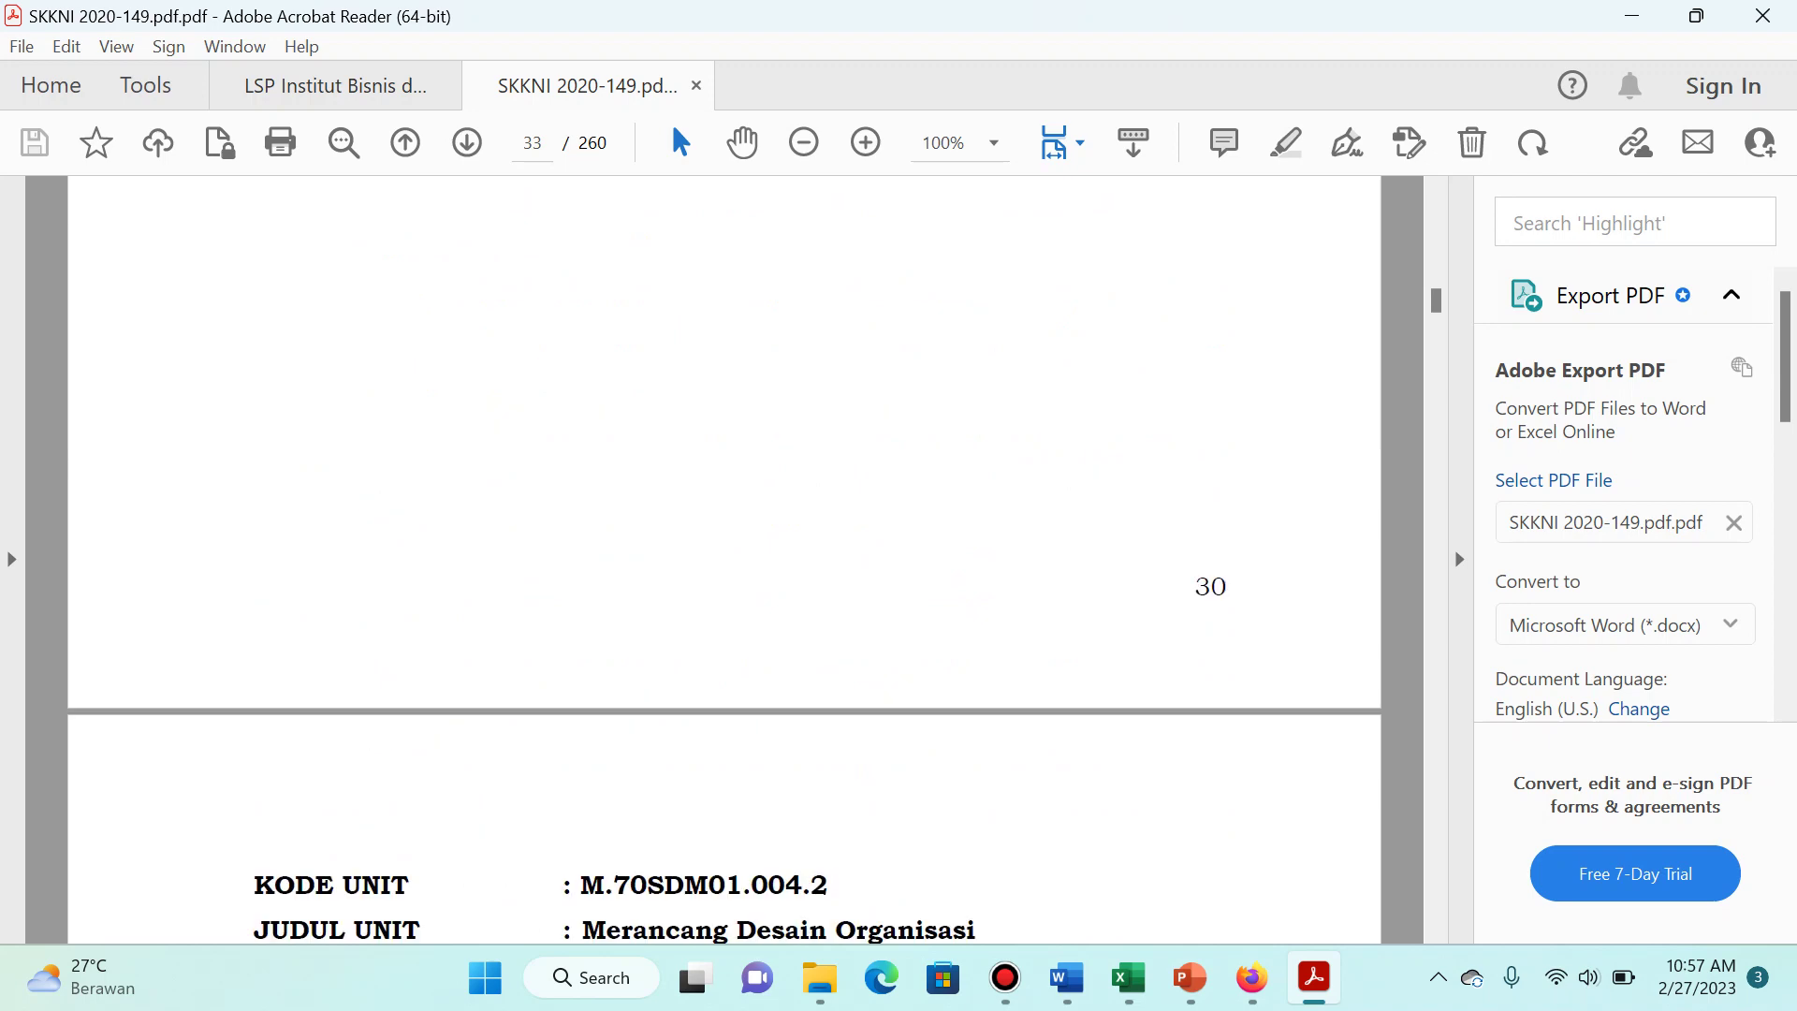
{"action": "scroll", "coordinate": [724, 559], "scroll_direction": "up", "scroll_amount": 8}
{"action": "scroll", "coordinate": [723, 559], "scroll_direction": "down", "scroll_amount": 20}
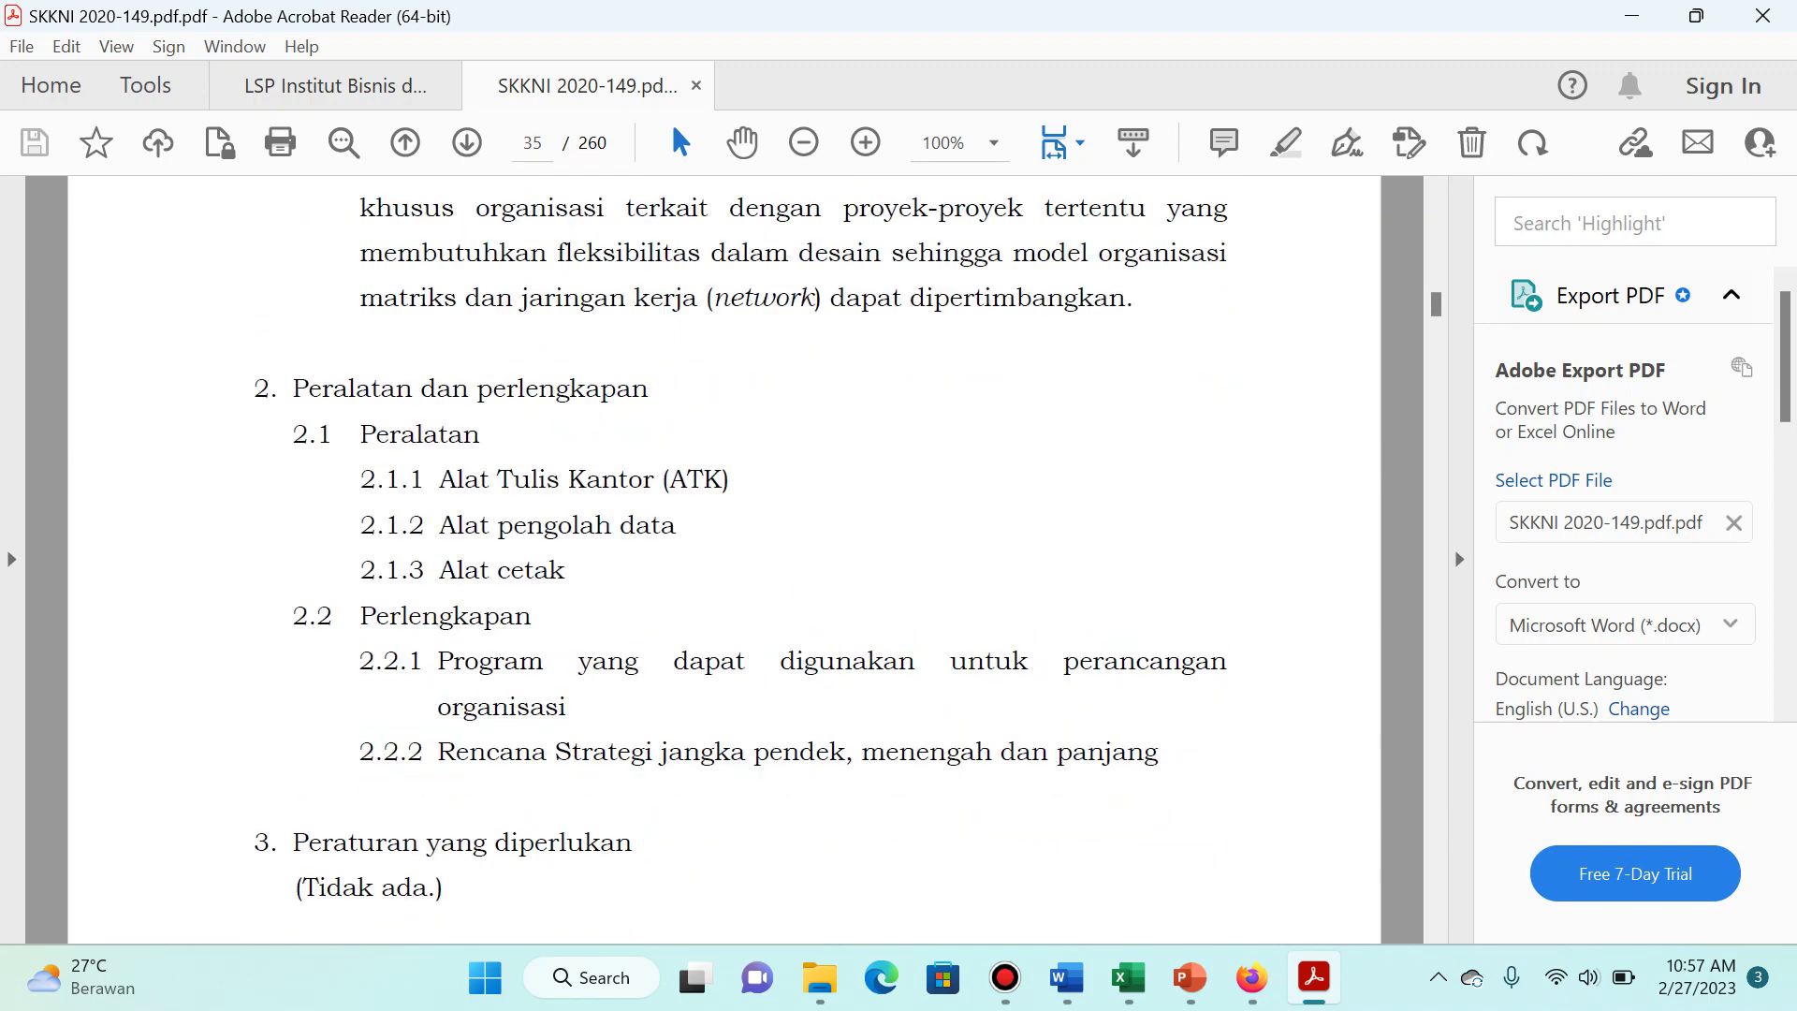
{"action": "scroll", "coordinate": [723, 559], "scroll_direction": "down", "scroll_amount": 20}
{"action": "scroll", "coordinate": [724, 559], "scroll_direction": "down", "scroll_amount": 20}
{"action": "scroll", "coordinate": [723, 559], "scroll_direction": "down", "scroll_amount": 20}
{"action": "scroll", "coordinate": [724, 559], "scroll_direction": "down", "scroll_amount": 15}
{"action": "scroll", "coordinate": [724, 559], "scroll_direction": "down", "scroll_amount": 20}
{"action": "scroll", "coordinate": [723, 559], "scroll_direction": "down", "scroll_amount": 20}
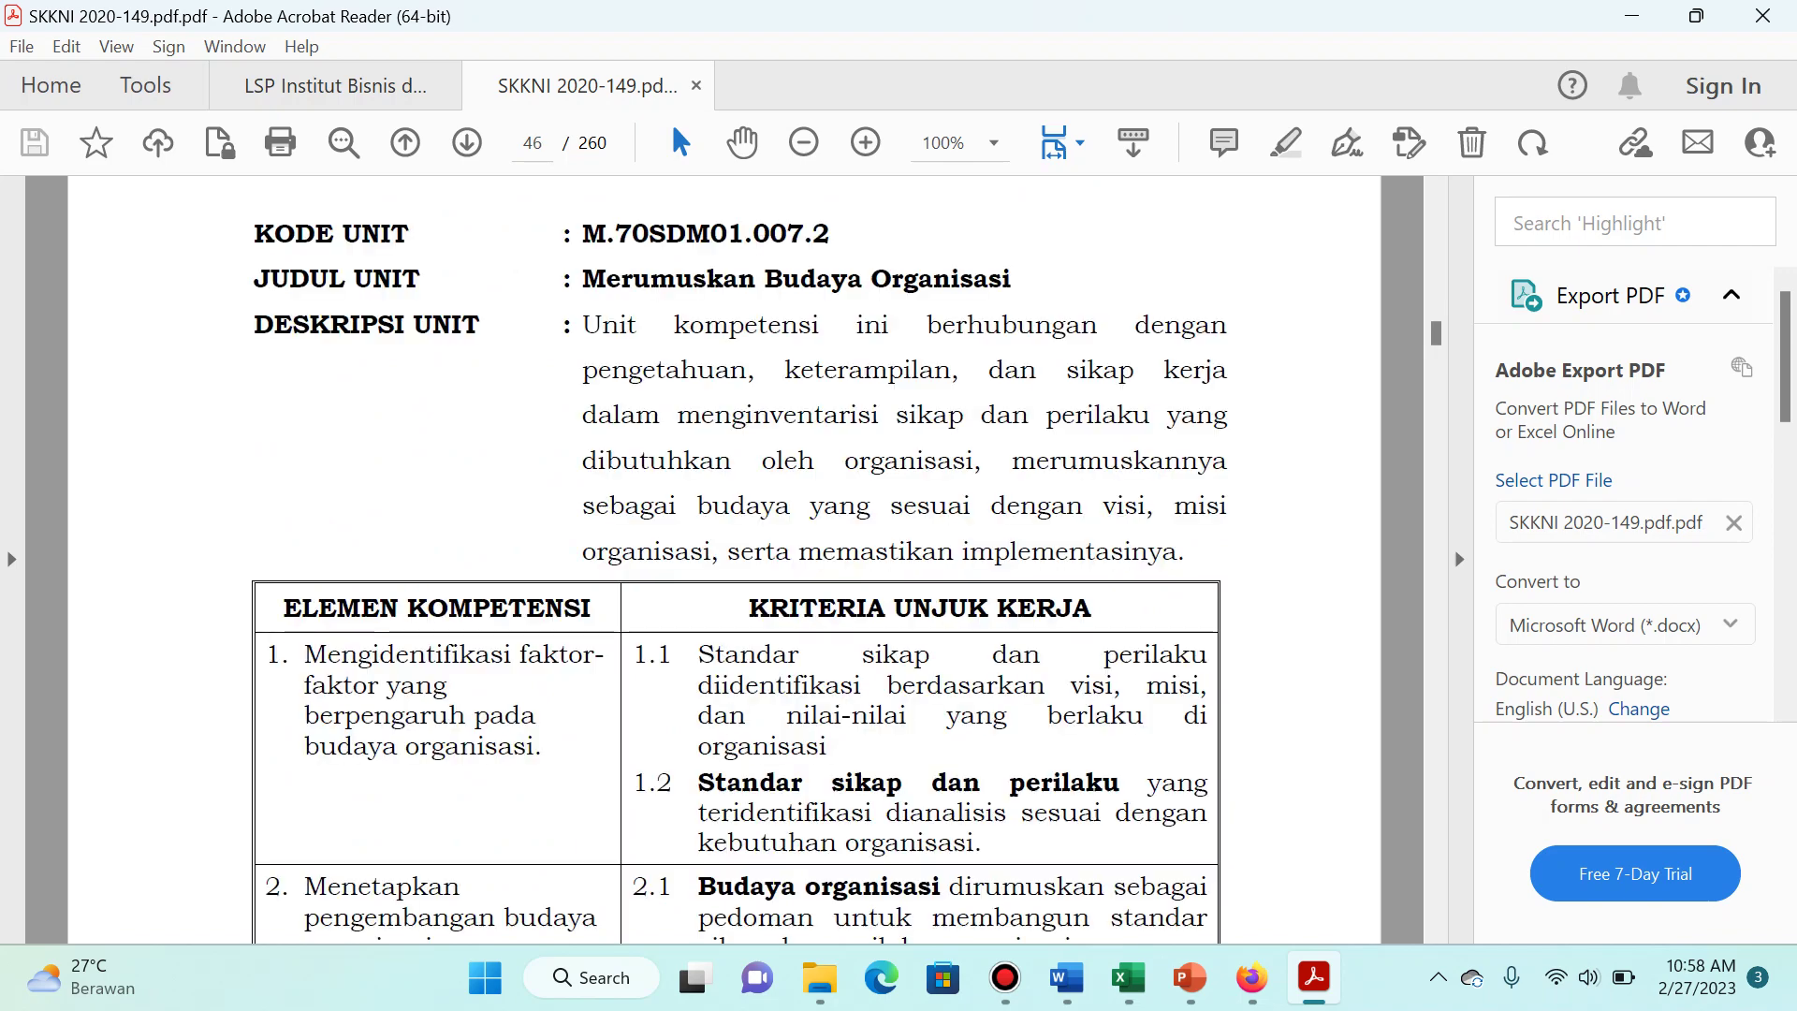
{"action": "scroll", "coordinate": [724, 559], "scroll_direction": "down", "scroll_amount": 15}
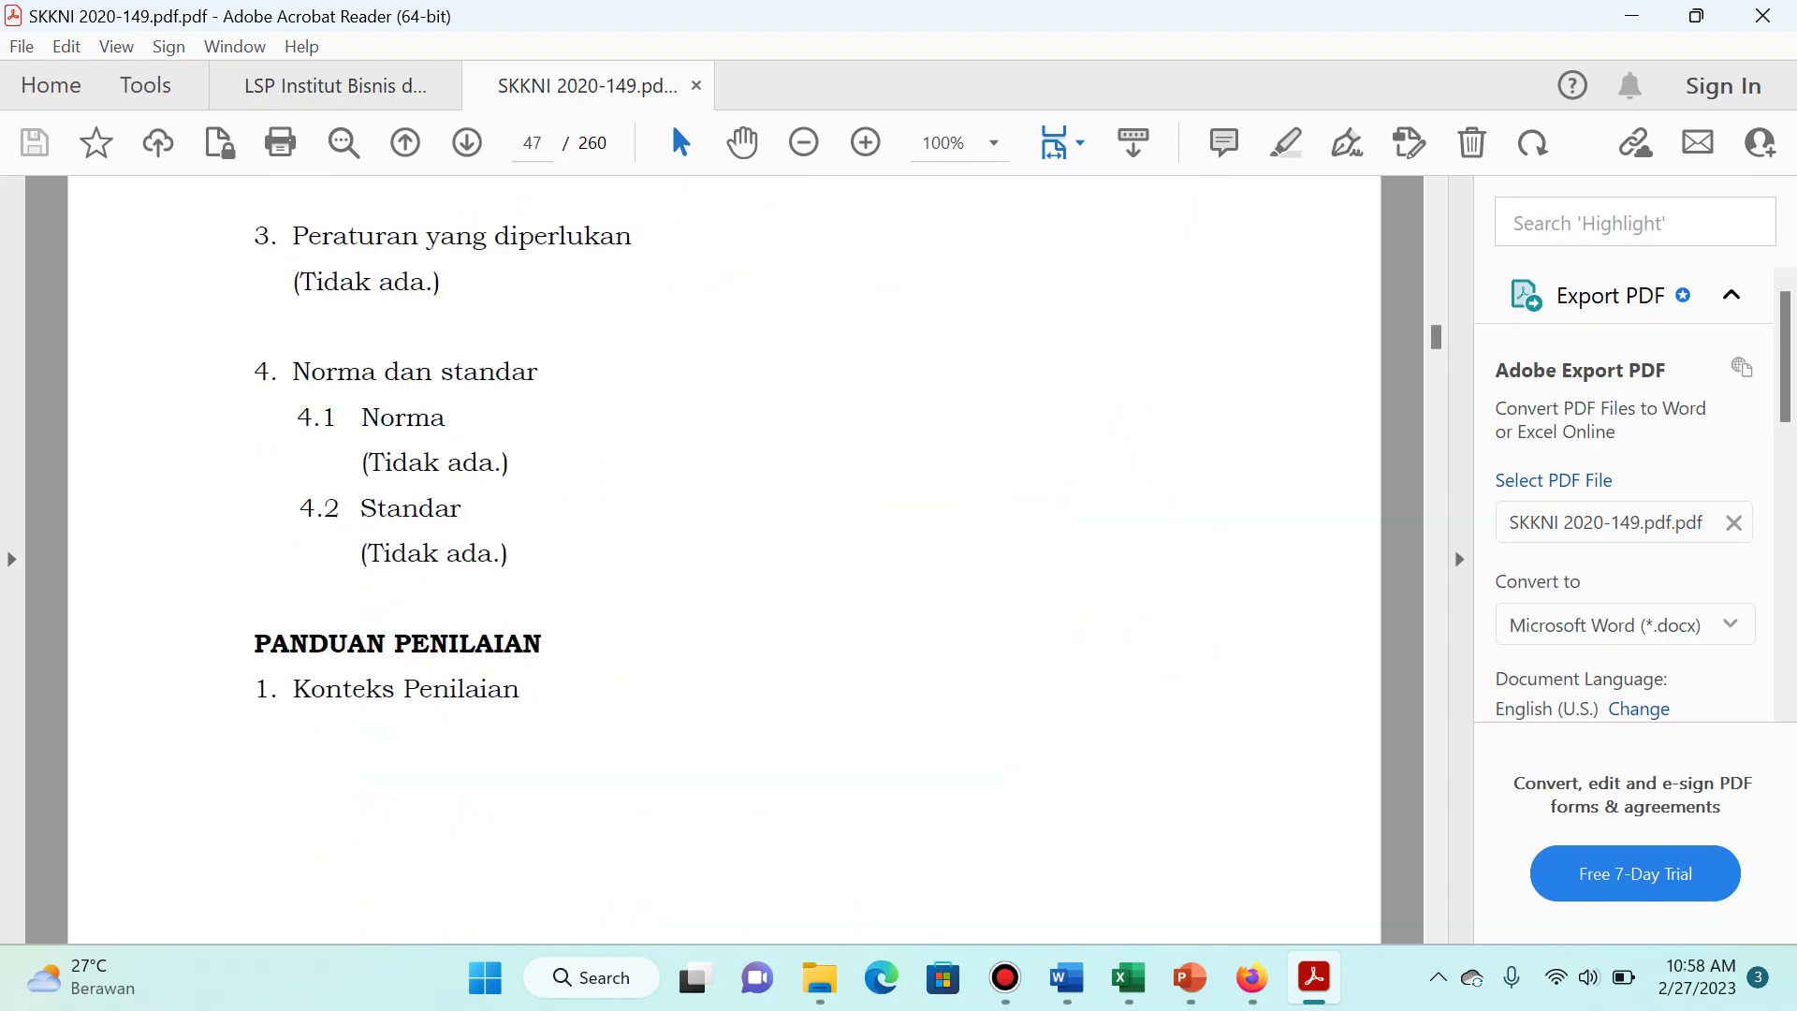
{"action": "scroll", "coordinate": [724, 559], "scroll_direction": "down", "scroll_amount": 10}
{"action": "scroll", "coordinate": [723, 559], "scroll_direction": "down", "scroll_amount": 10}
Step: Compare the unit list in the Word document 02 - Skema Sertifikasi Manajer SDM (1) with the units in the SKKNI PDF
{"action": "key", "text": "alt+Tab"}
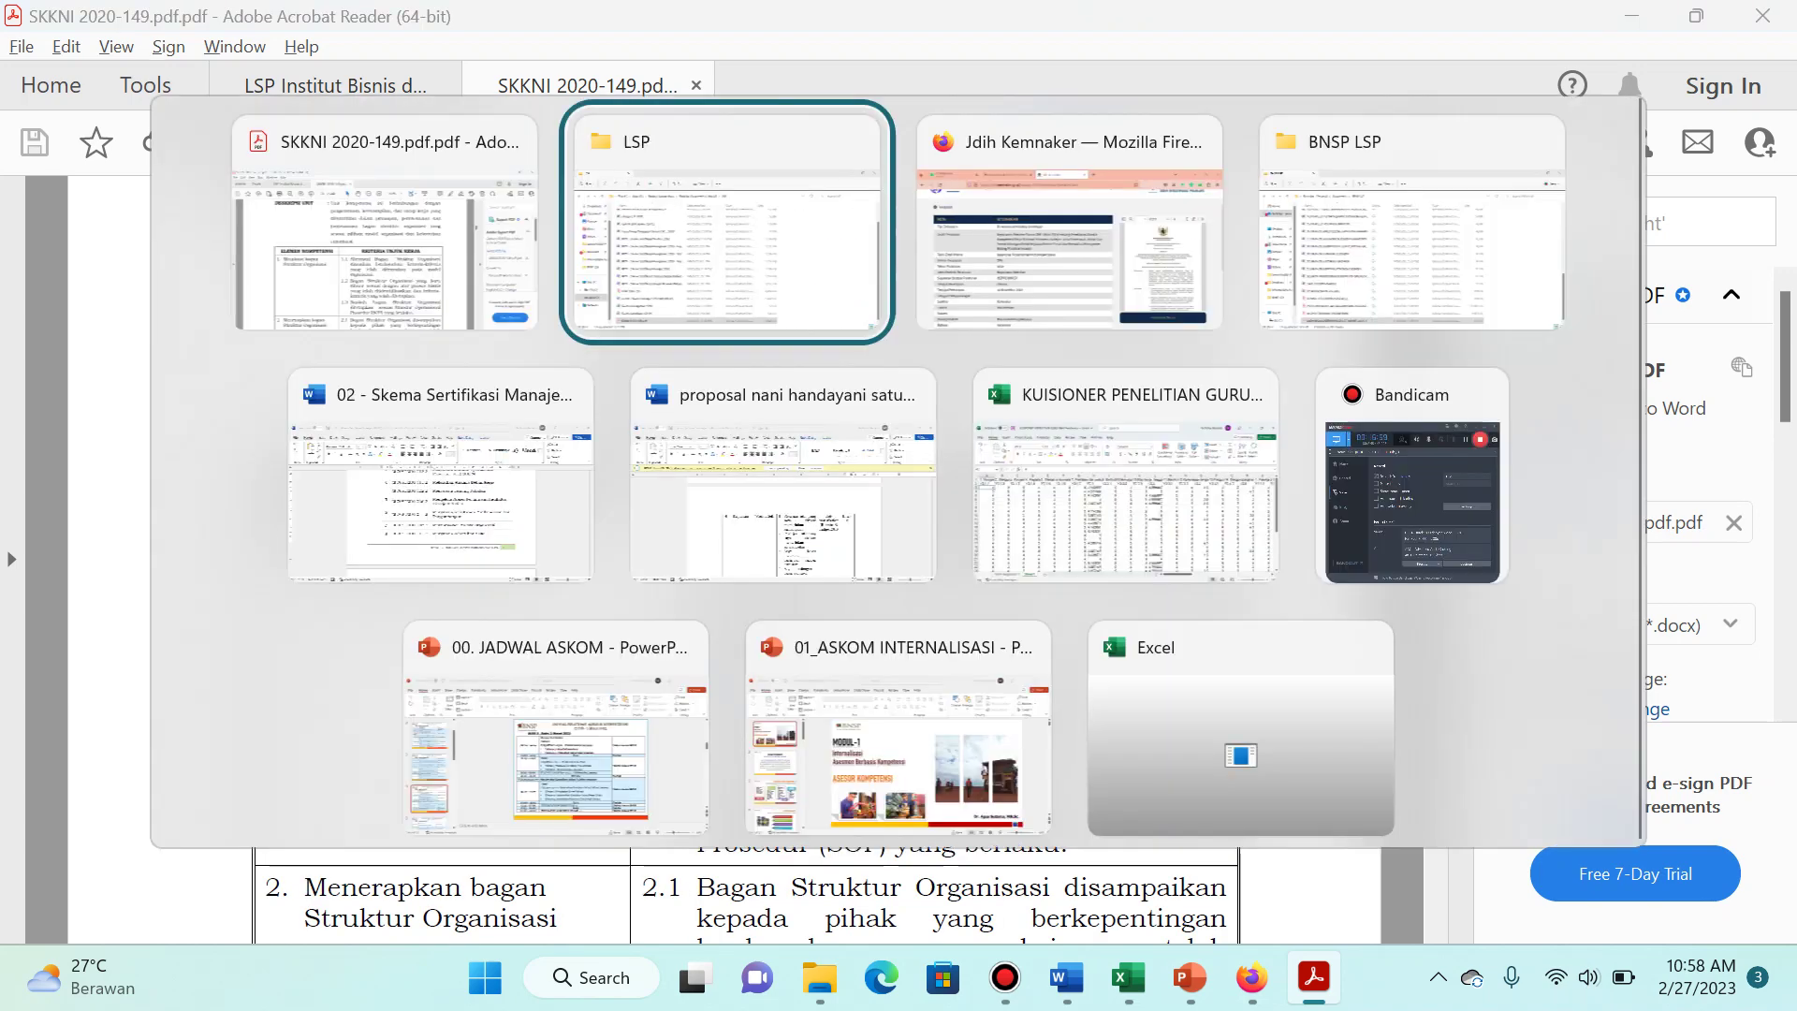
{"action": "key", "text": "Down"}
{"action": "key", "text": "Left"}
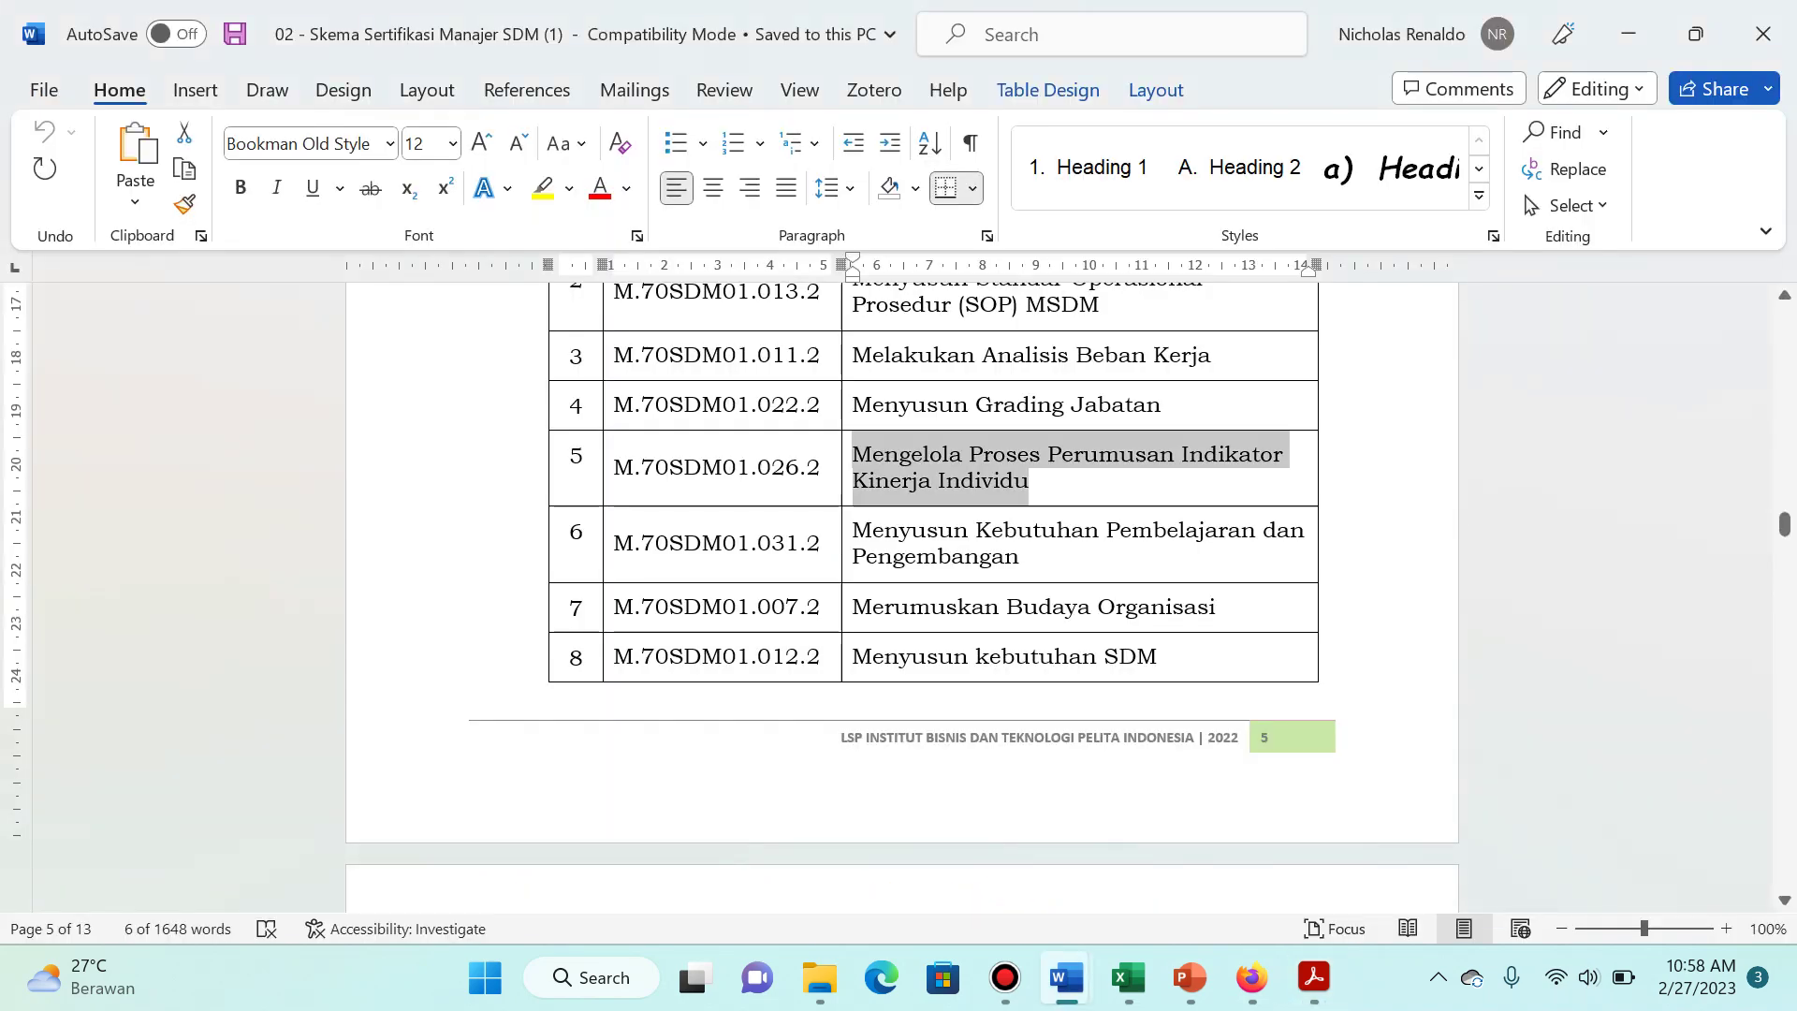
{"action": "key", "text": "alt+Tab"}
{"action": "scroll", "coordinate": [723, 558], "scroll_direction": "down", "scroll_amount": 20}
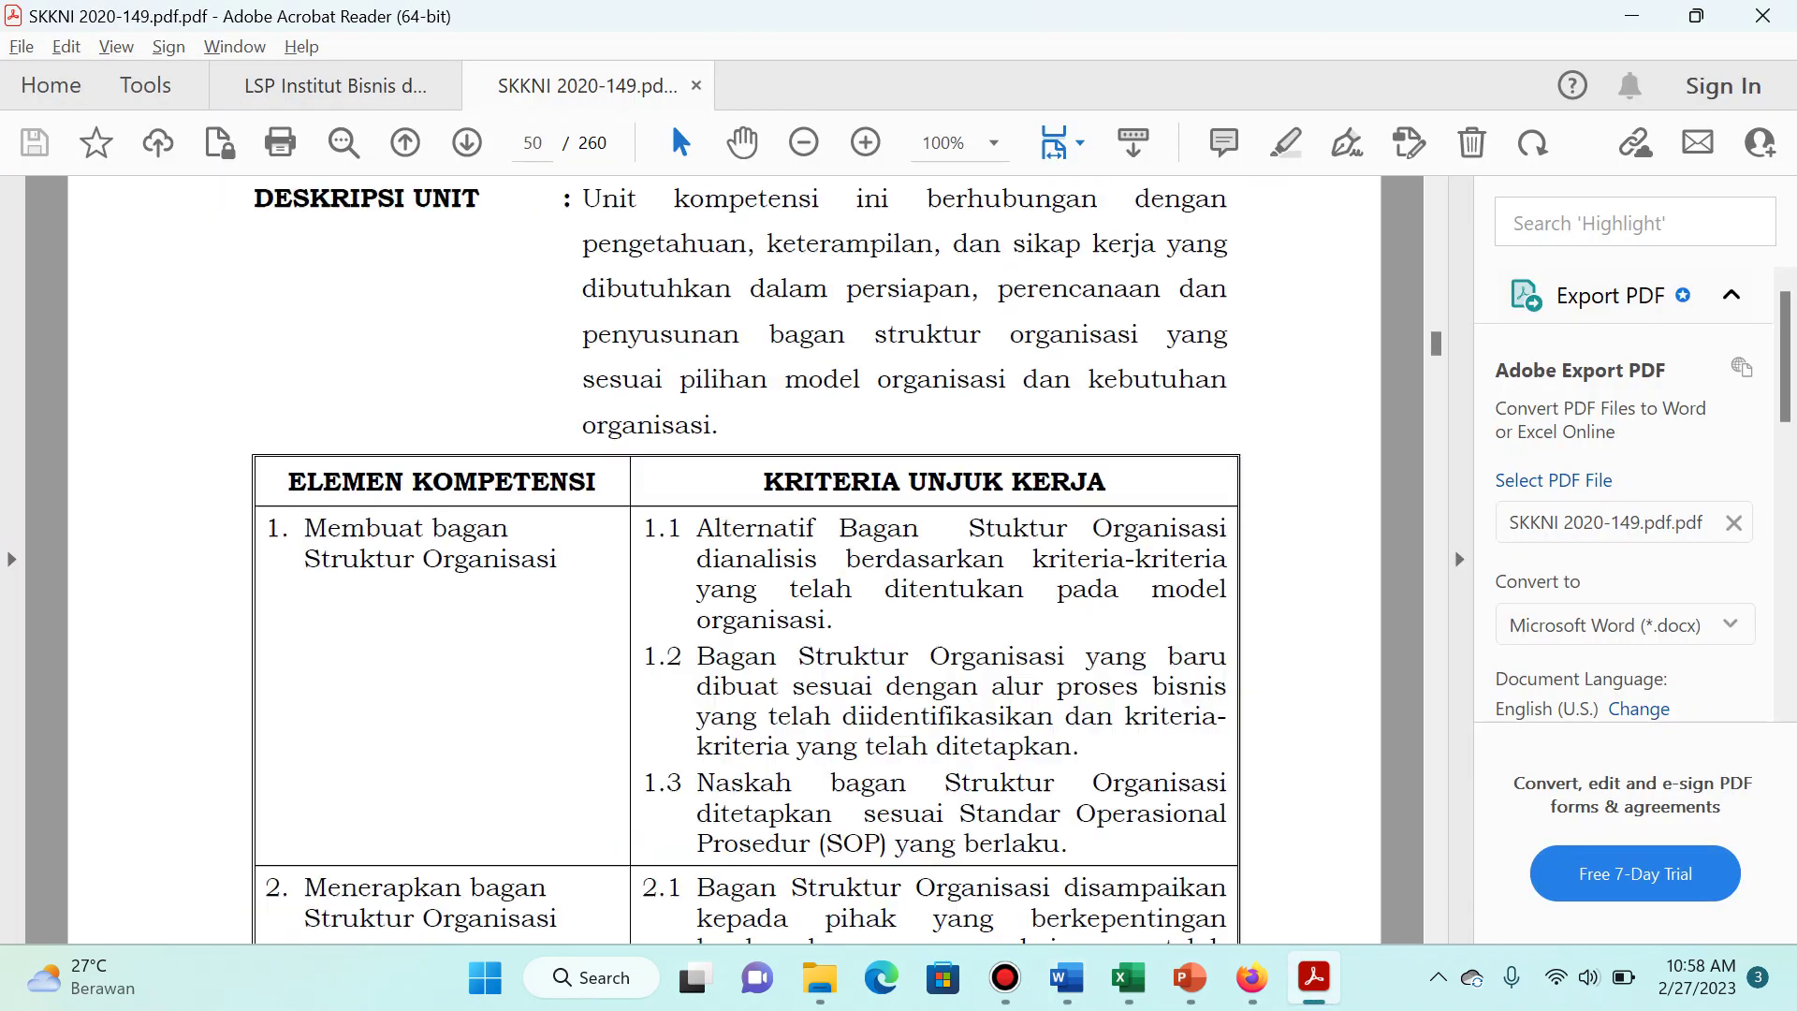
{"action": "scroll", "coordinate": [724, 558], "scroll_direction": "down", "scroll_amount": 15}
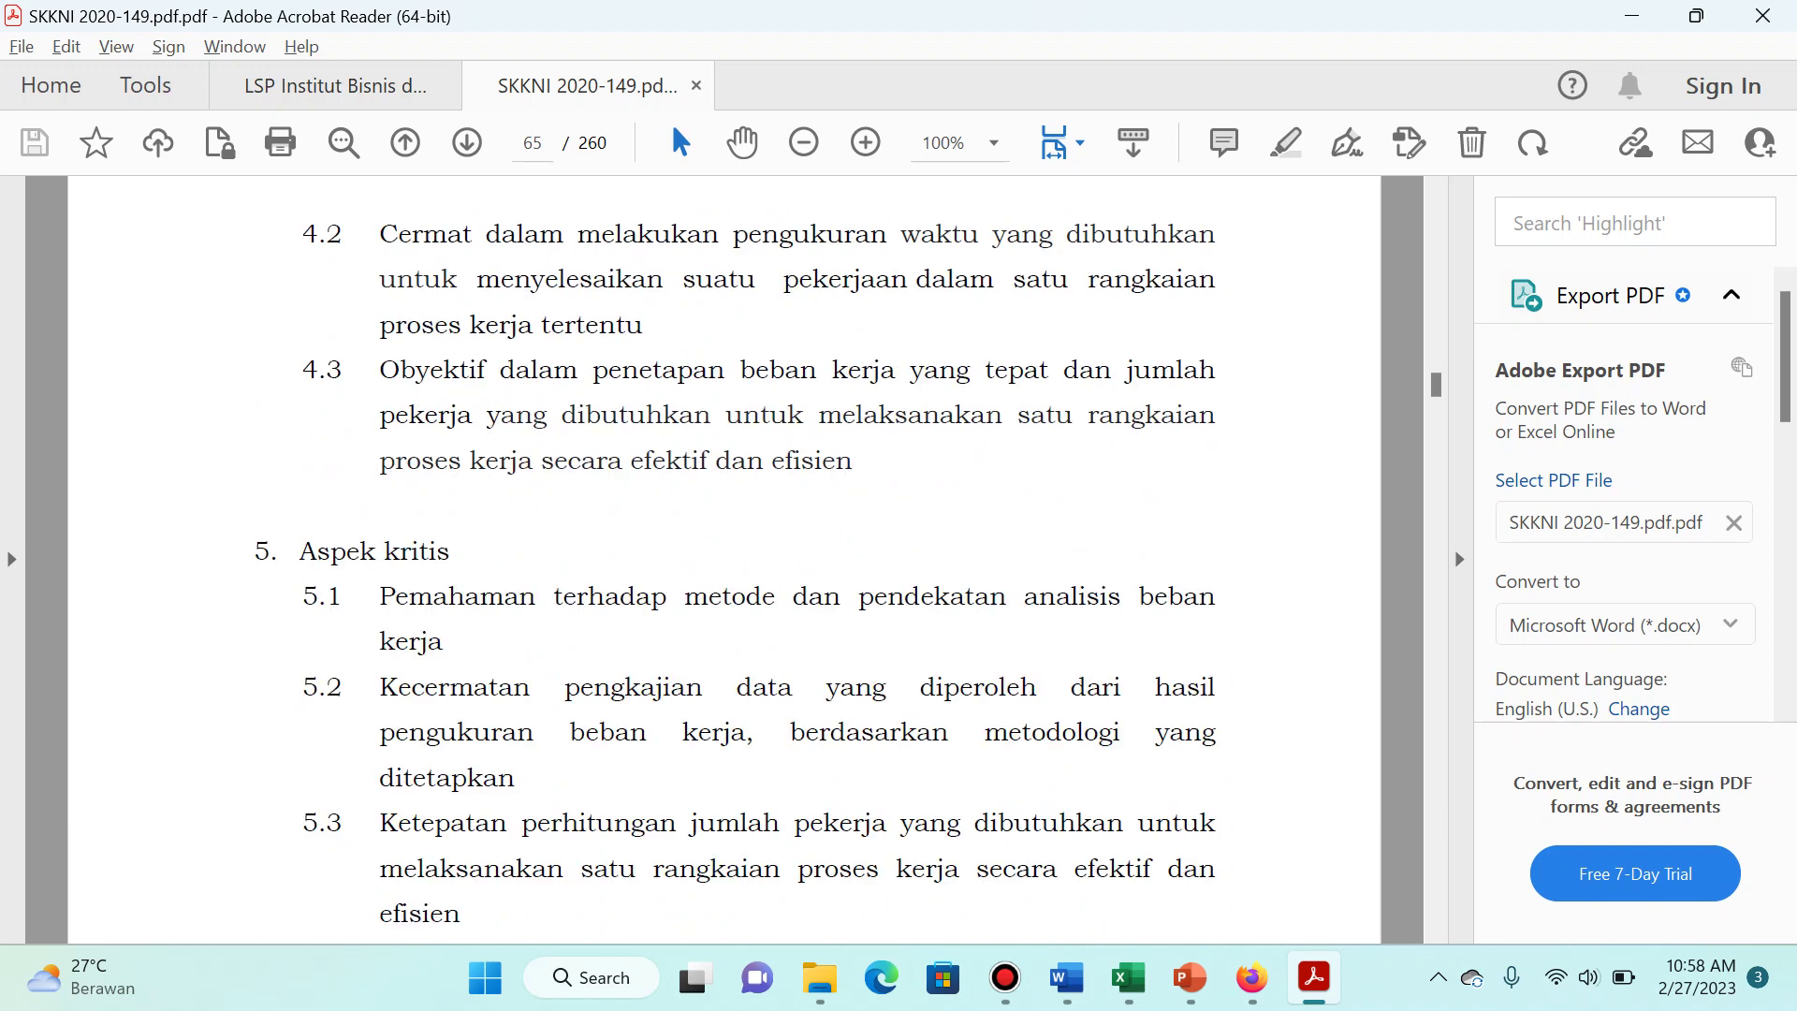
{"action": "scroll", "coordinate": [723, 559], "scroll_direction": "down", "scroll_amount": 5}
Step: Copy unit code M.70SDM01.026.2 from the Word scheme's unit table and find its unit description in the SKKNI 2020-149 PDF
{"action": "key", "text": "alt+Tab"}
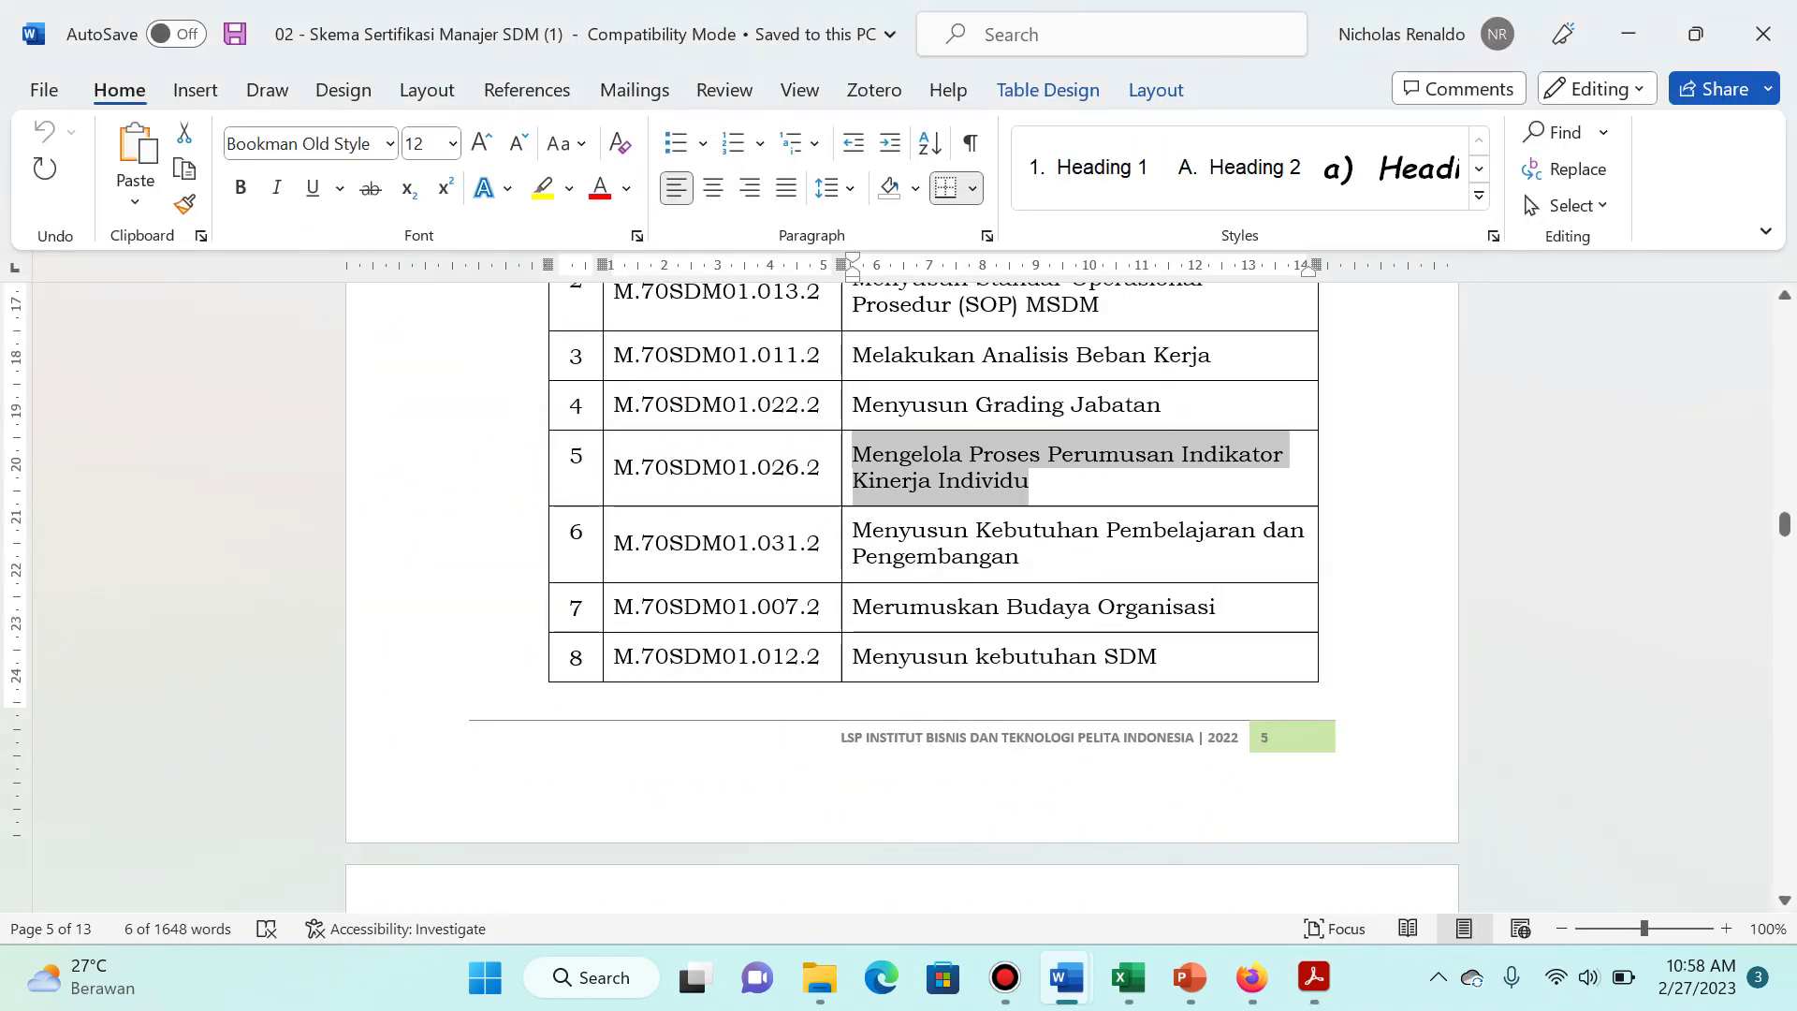
{"action": "key", "text": "shift+Tab"}
{"action": "key", "text": "ctrl+c"}
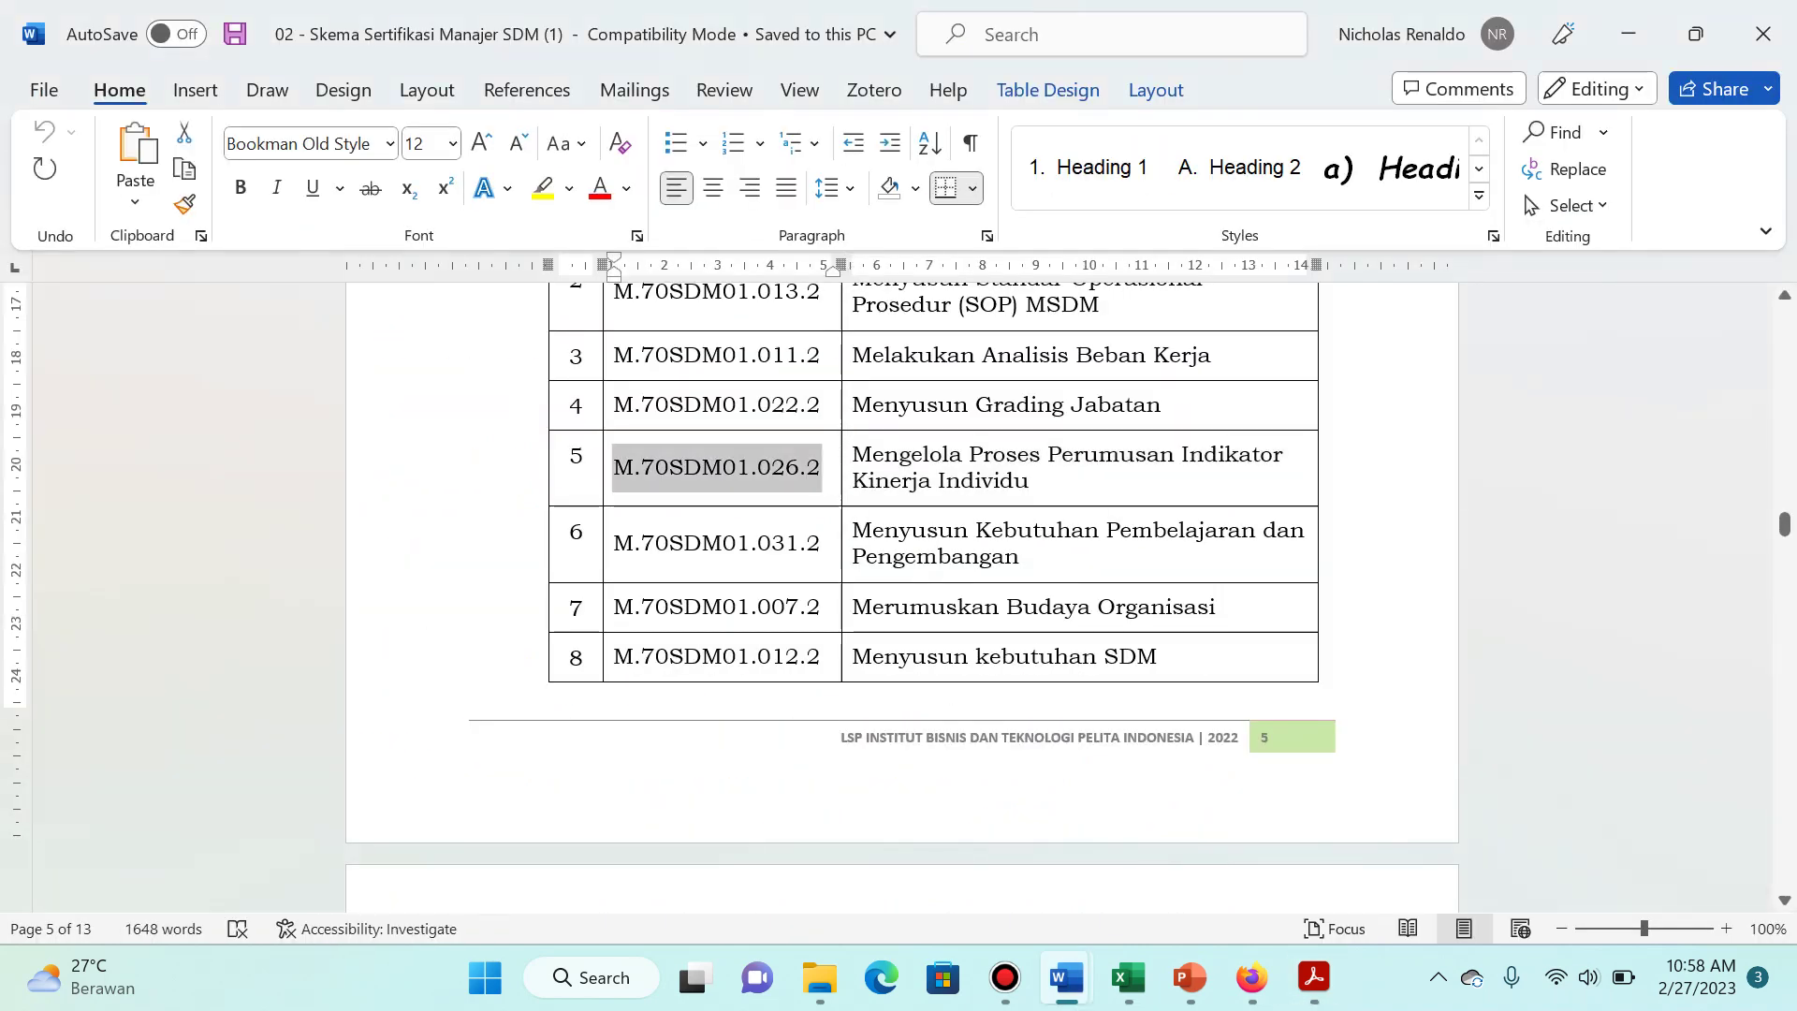
{"action": "key", "text": "alt+Tab"}
{"action": "key", "text": "ctrl+f"}
{"action": "key", "text": "ctrl+v"}
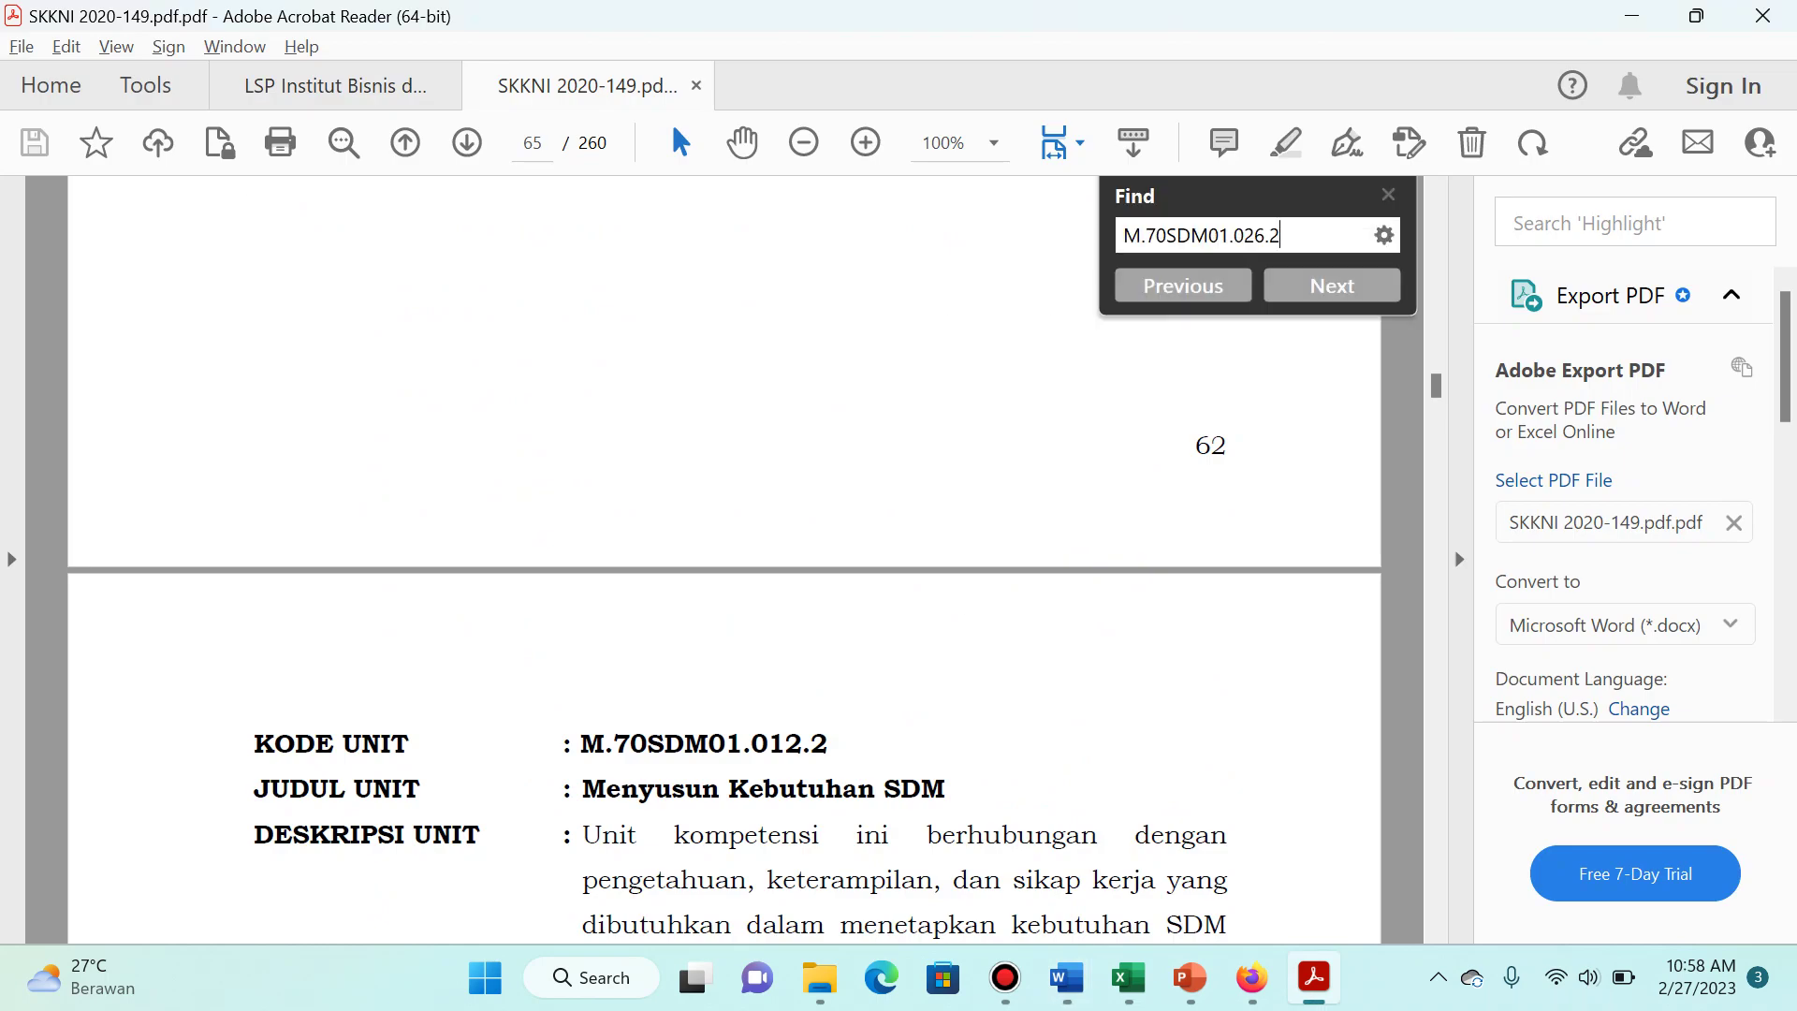
{"action": "key", "text": "Return"}
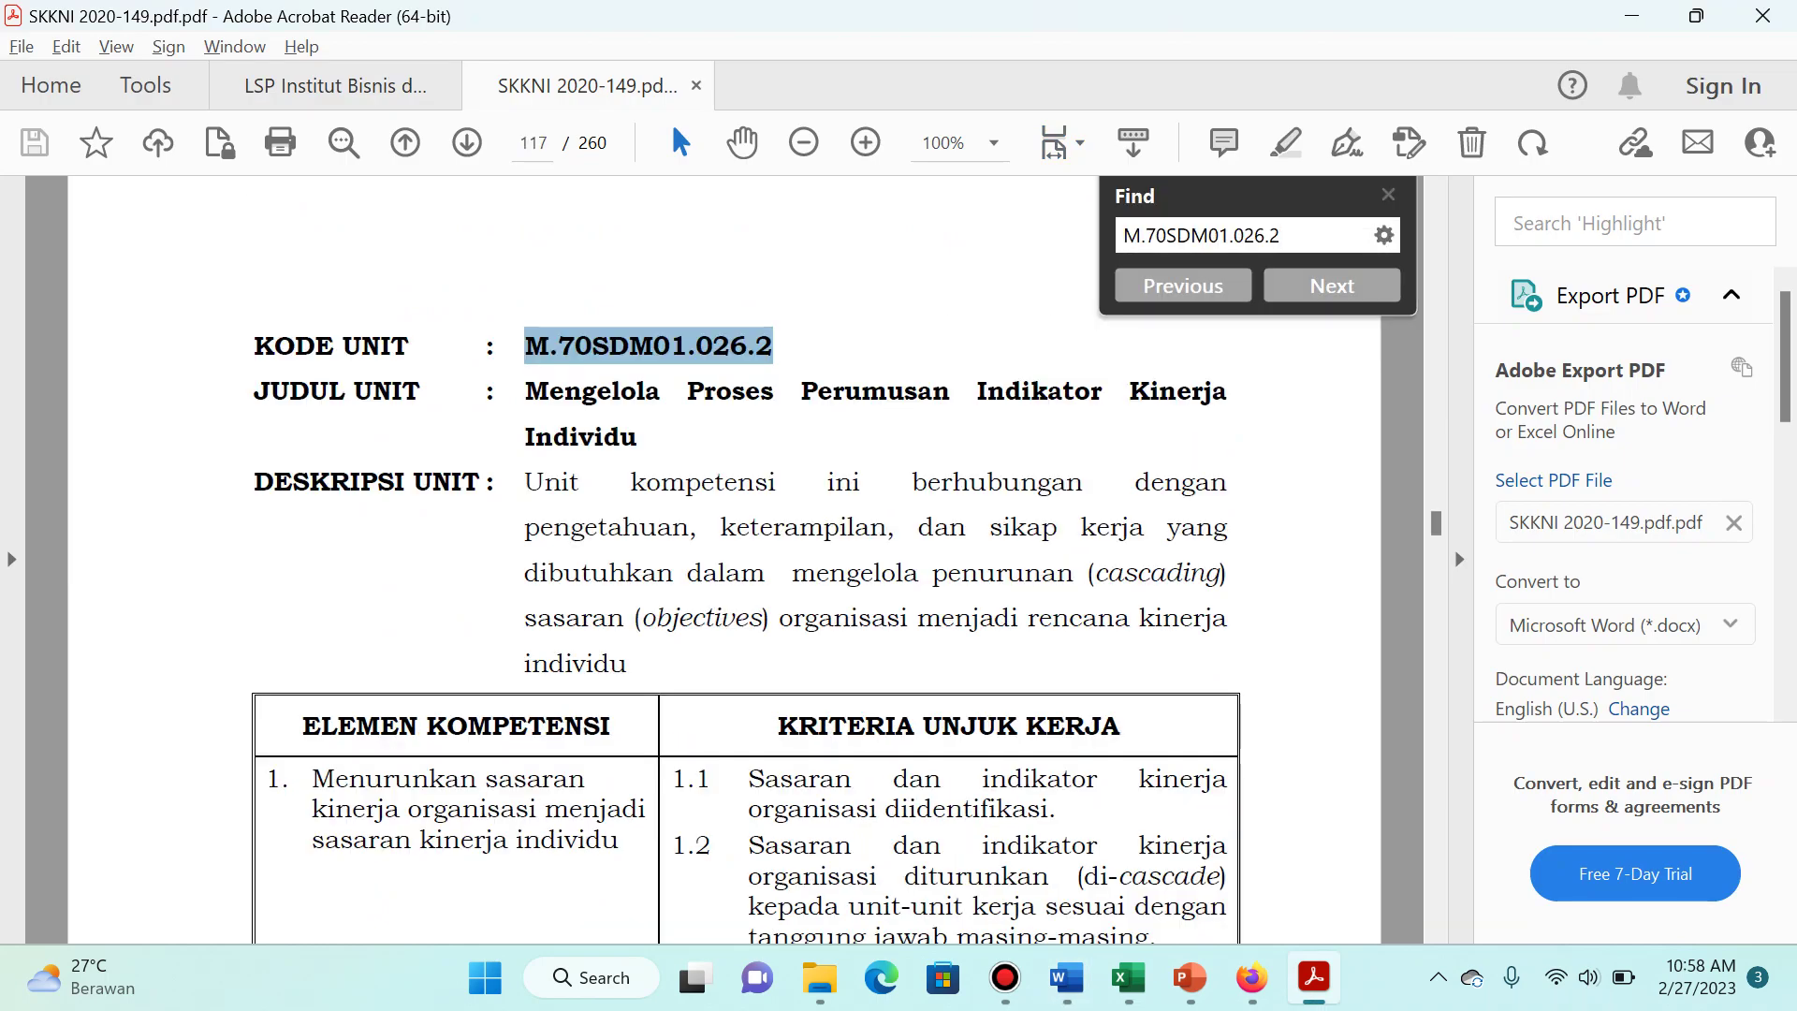
{"action": "key", "text": "Escape"}
{"action": "scroll", "coordinate": [745, 593], "scroll_direction": "down", "scroll_amount": 2}
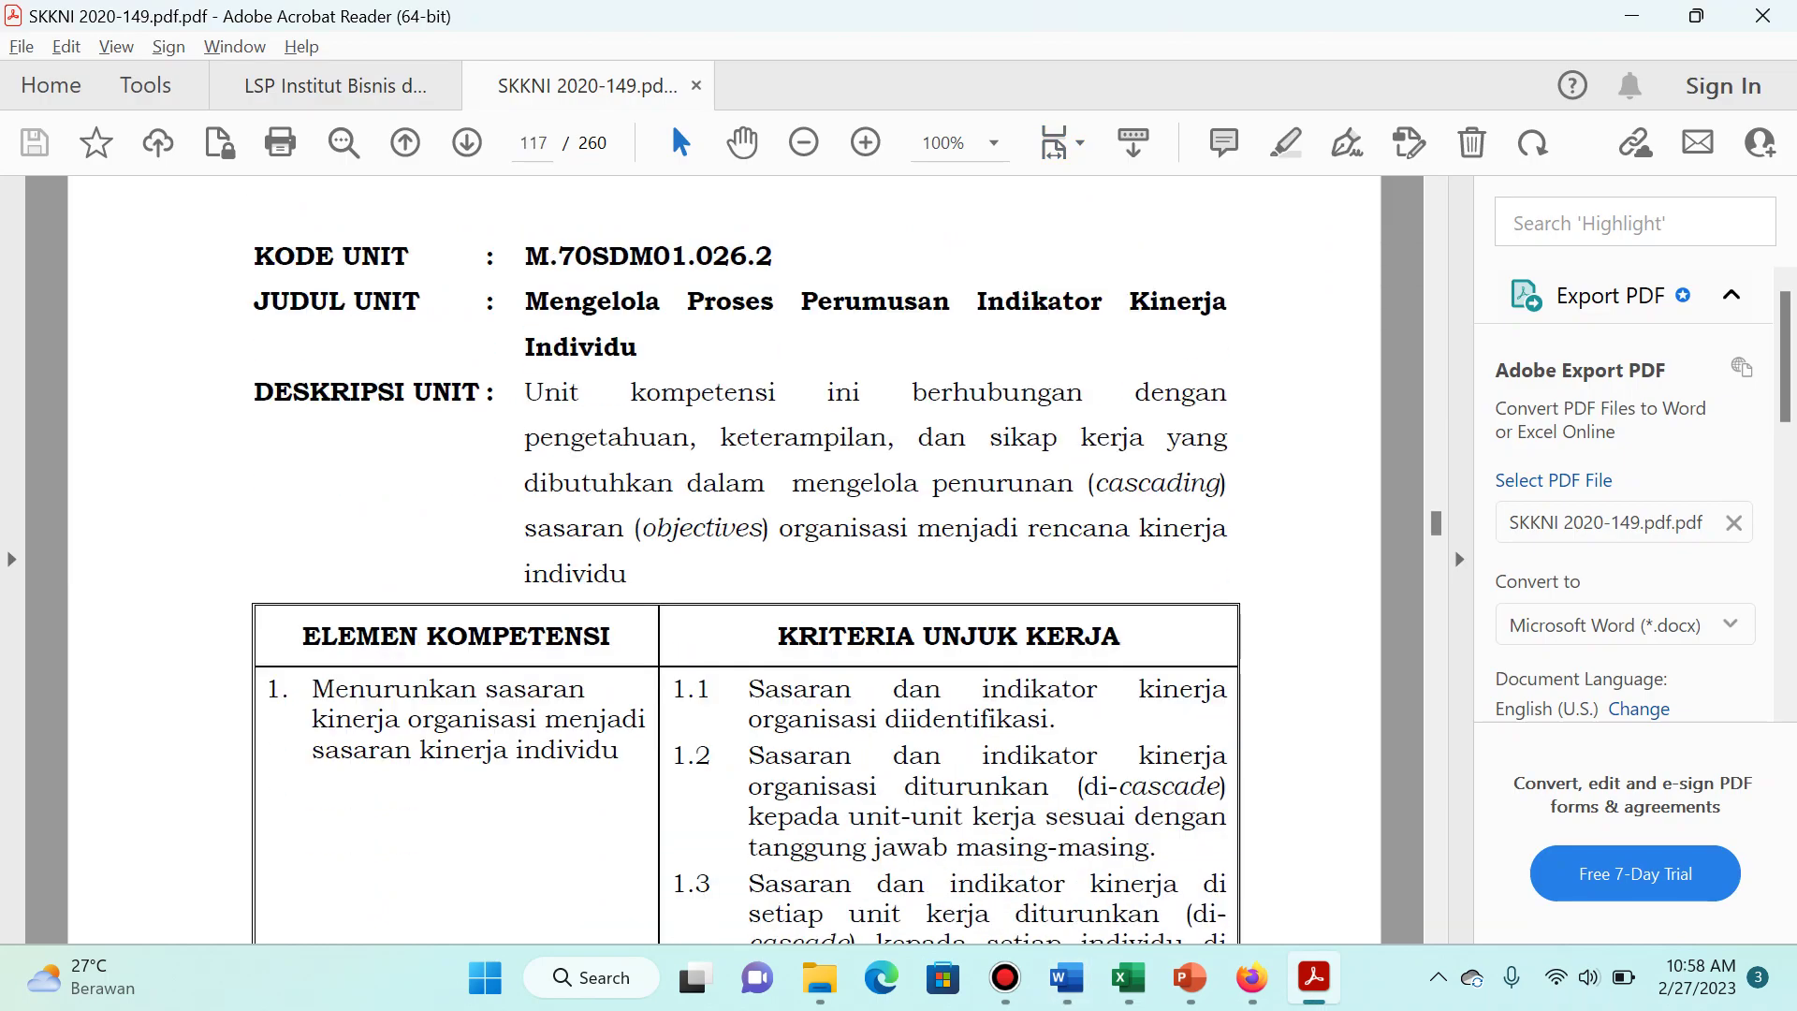
Step: Switch to Firefox, open SKKNI 2014-396.pdf from its JDIH Kemnaker catalogue page, and look through the document
{"action": "key", "text": "alt+Tab"}
{"action": "key", "text": "alt+Tab"}
{"action": "key", "text": "alt+Tab"}
{"action": "key", "text": "alt+Tab"}
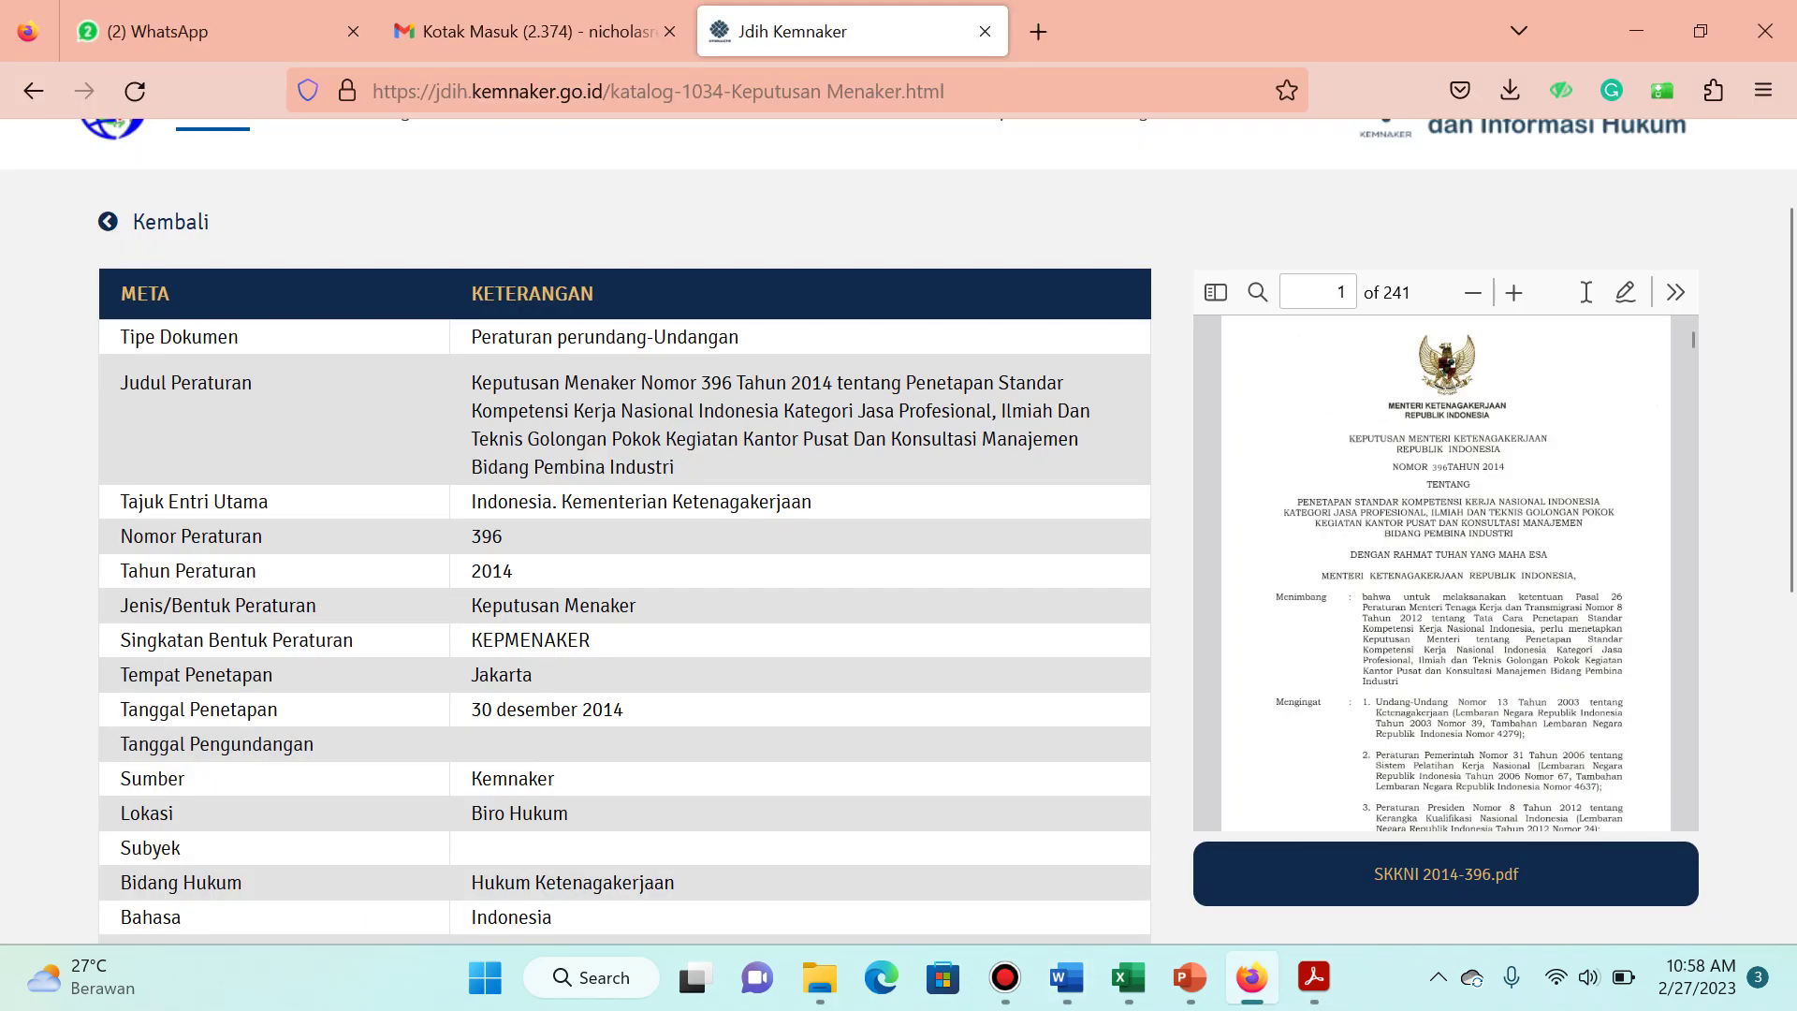
{"action": "scroll", "coordinate": [1447, 571], "scroll_direction": "down", "scroll_amount": 5}
{"action": "scroll", "coordinate": [617, 599], "scroll_direction": "down", "scroll_amount": 5}
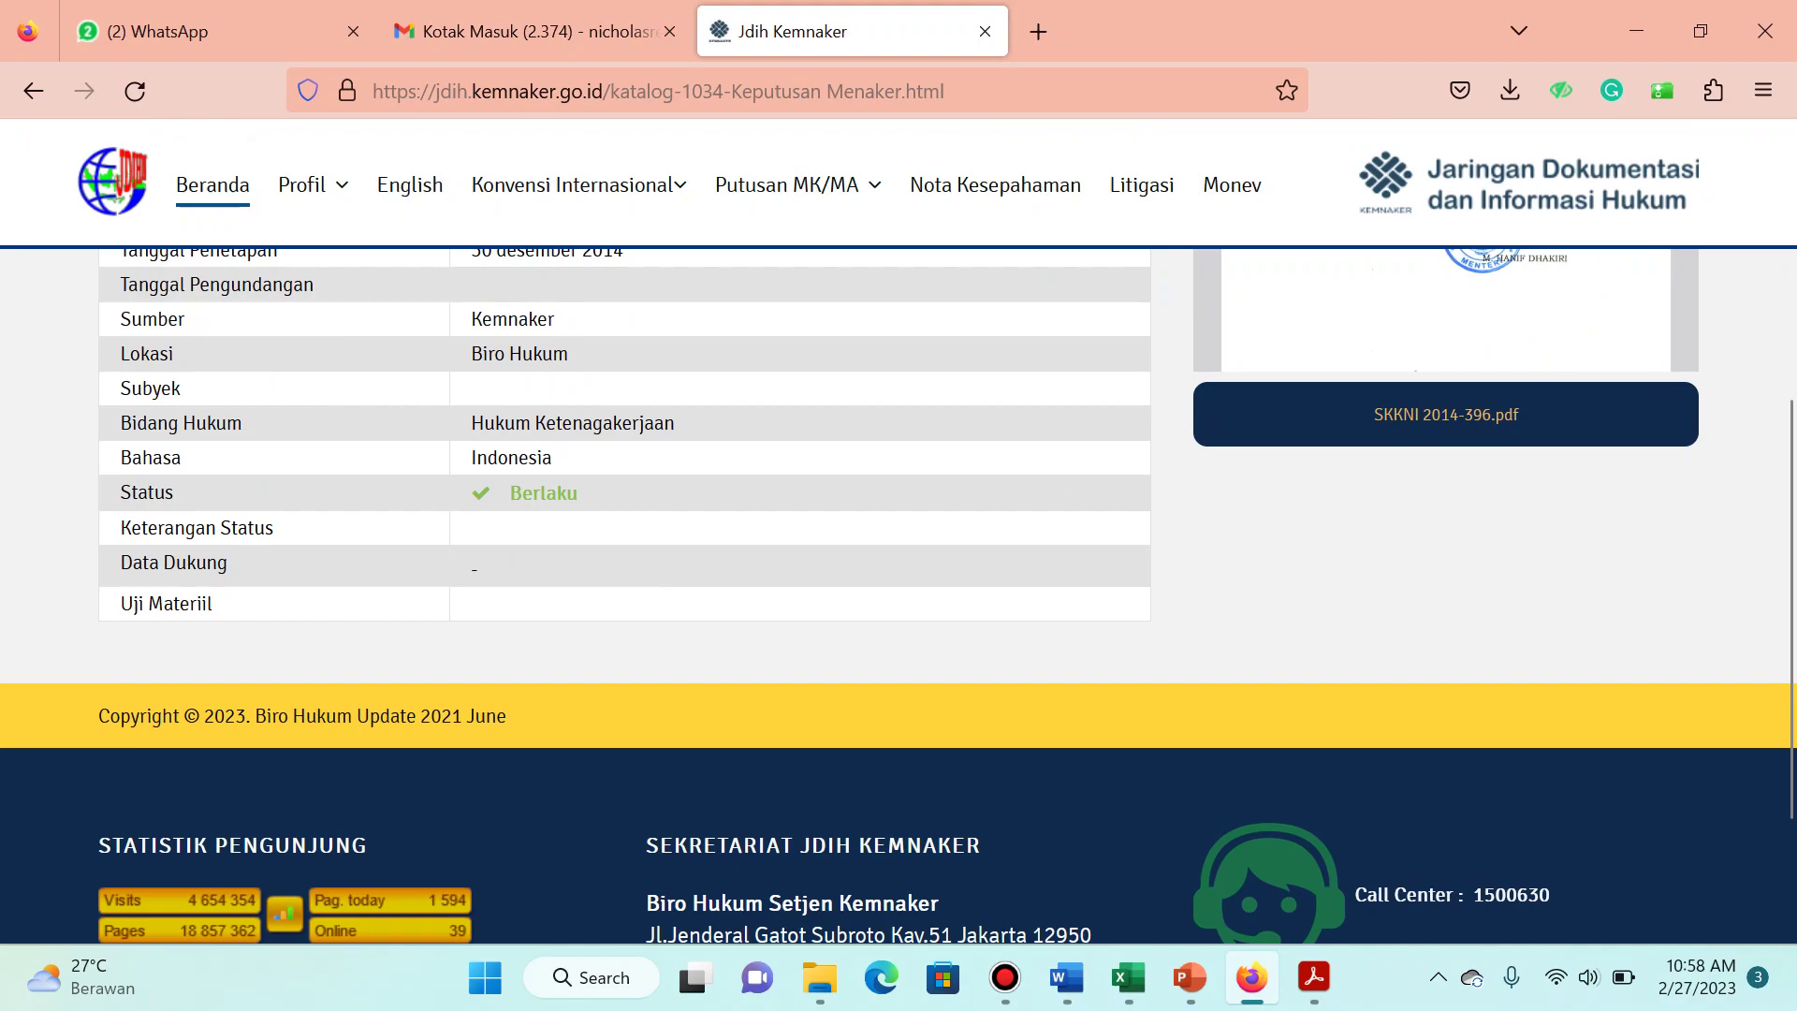
{"action": "left_click", "coordinate": [1447, 414]}
{"action": "scroll", "coordinate": [899, 553], "scroll_direction": "down", "scroll_amount": 20}
{"action": "scroll", "coordinate": [899, 553], "scroll_direction": "down", "scroll_amount": 20}
{"action": "scroll", "coordinate": [899, 552], "scroll_direction": "down", "scroll_amount": 20}
{"action": "scroll", "coordinate": [899, 552], "scroll_direction": "up", "scroll_amount": 8}
{"action": "scroll", "coordinate": [899, 553], "scroll_direction": "down", "scroll_amount": 20}
{"action": "scroll", "coordinate": [898, 552], "scroll_direction": "down", "scroll_amount": 20}
{"action": "key", "text": "ctrl+shift+Tab"}
{"action": "key", "text": "ctrl+Tab"}
Step: Compare unit M.70SDM01.026.2 in the Word scheme's unit table with its description in the SKKNI 2020-149 PDF
{"action": "key", "text": "alt+Tab"}
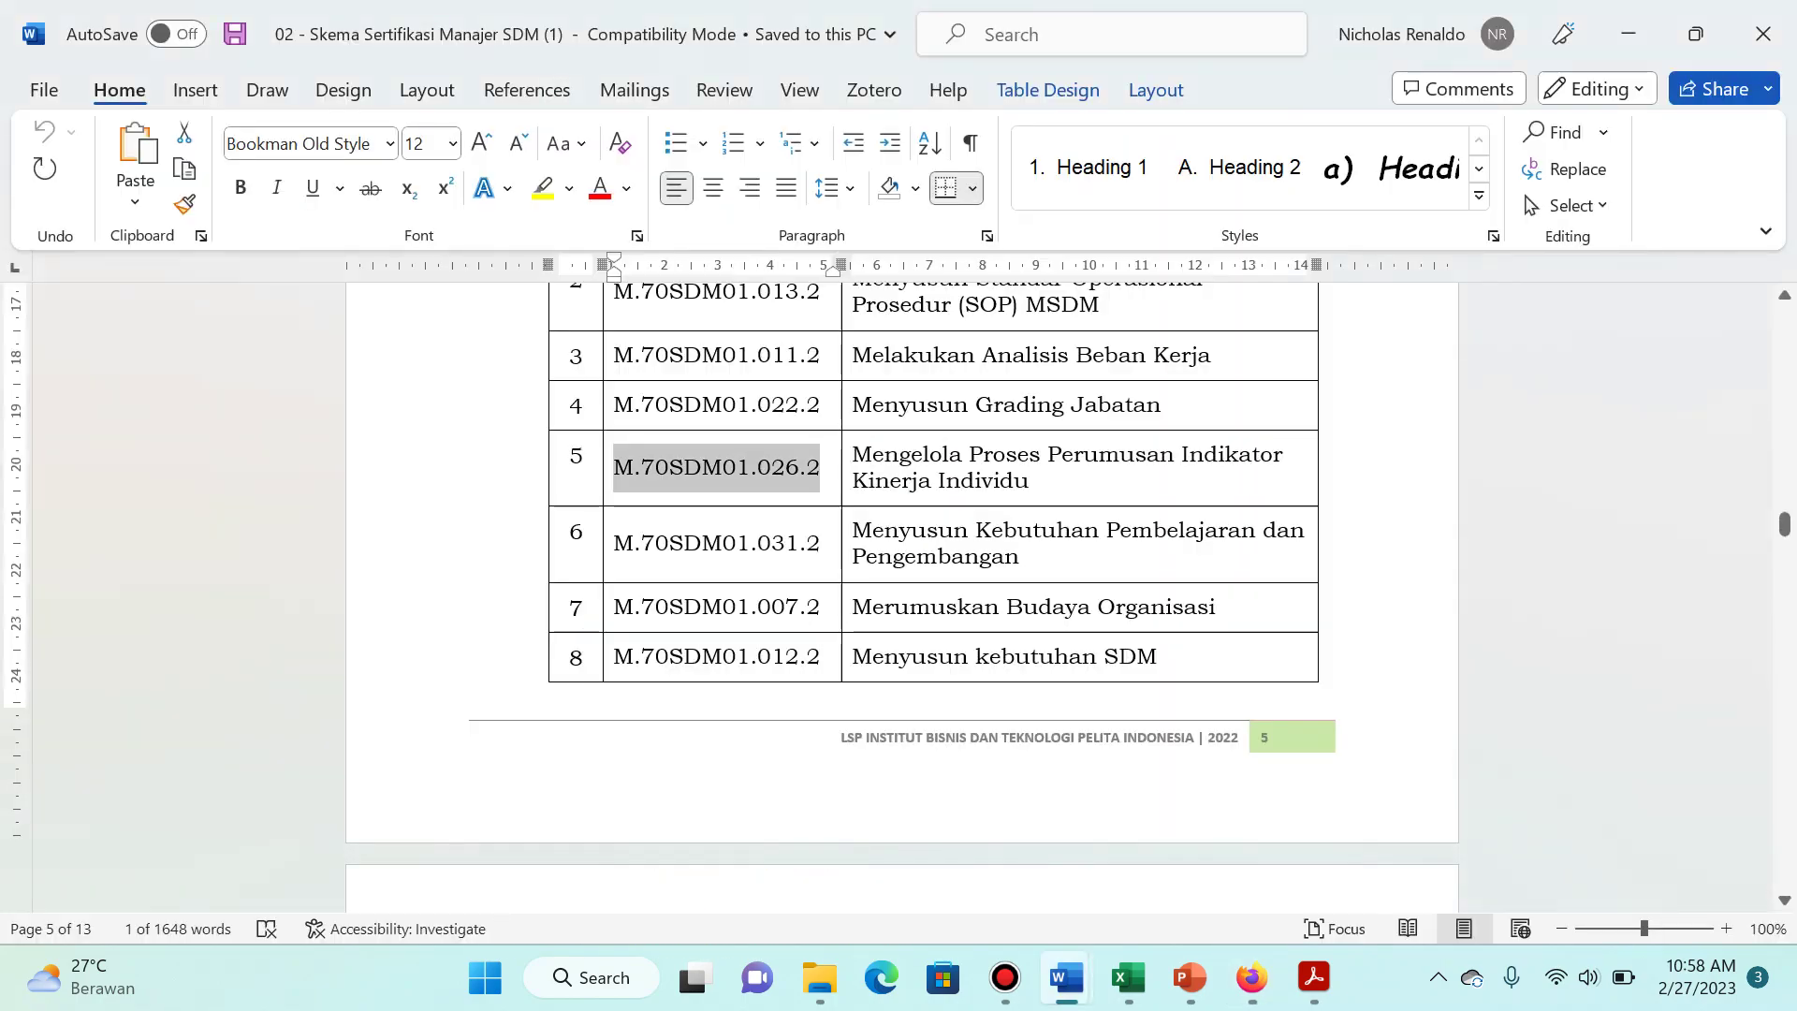
{"action": "key", "text": "alt+Tab"}
{"action": "key", "text": "alt+Tab"}
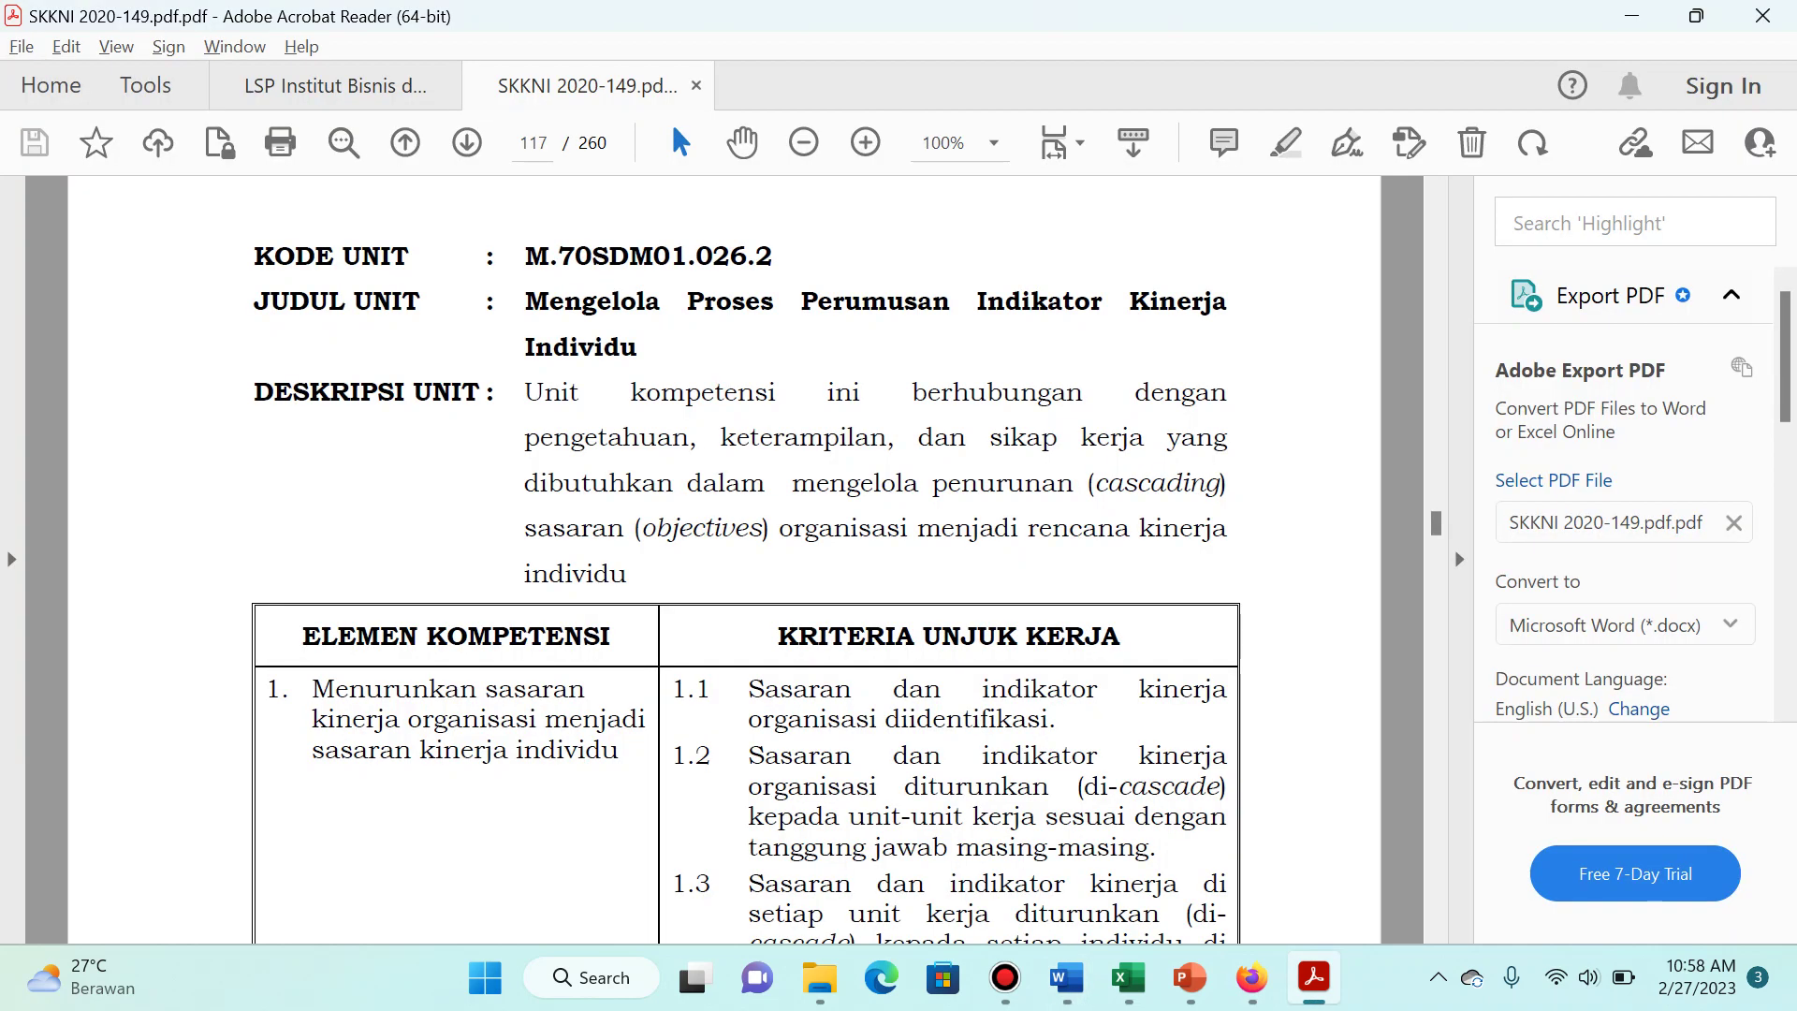
{"action": "key", "text": "alt+Tab"}
{"action": "key", "text": "alt+Tab"}
{"action": "key", "text": "alt+Tab"}
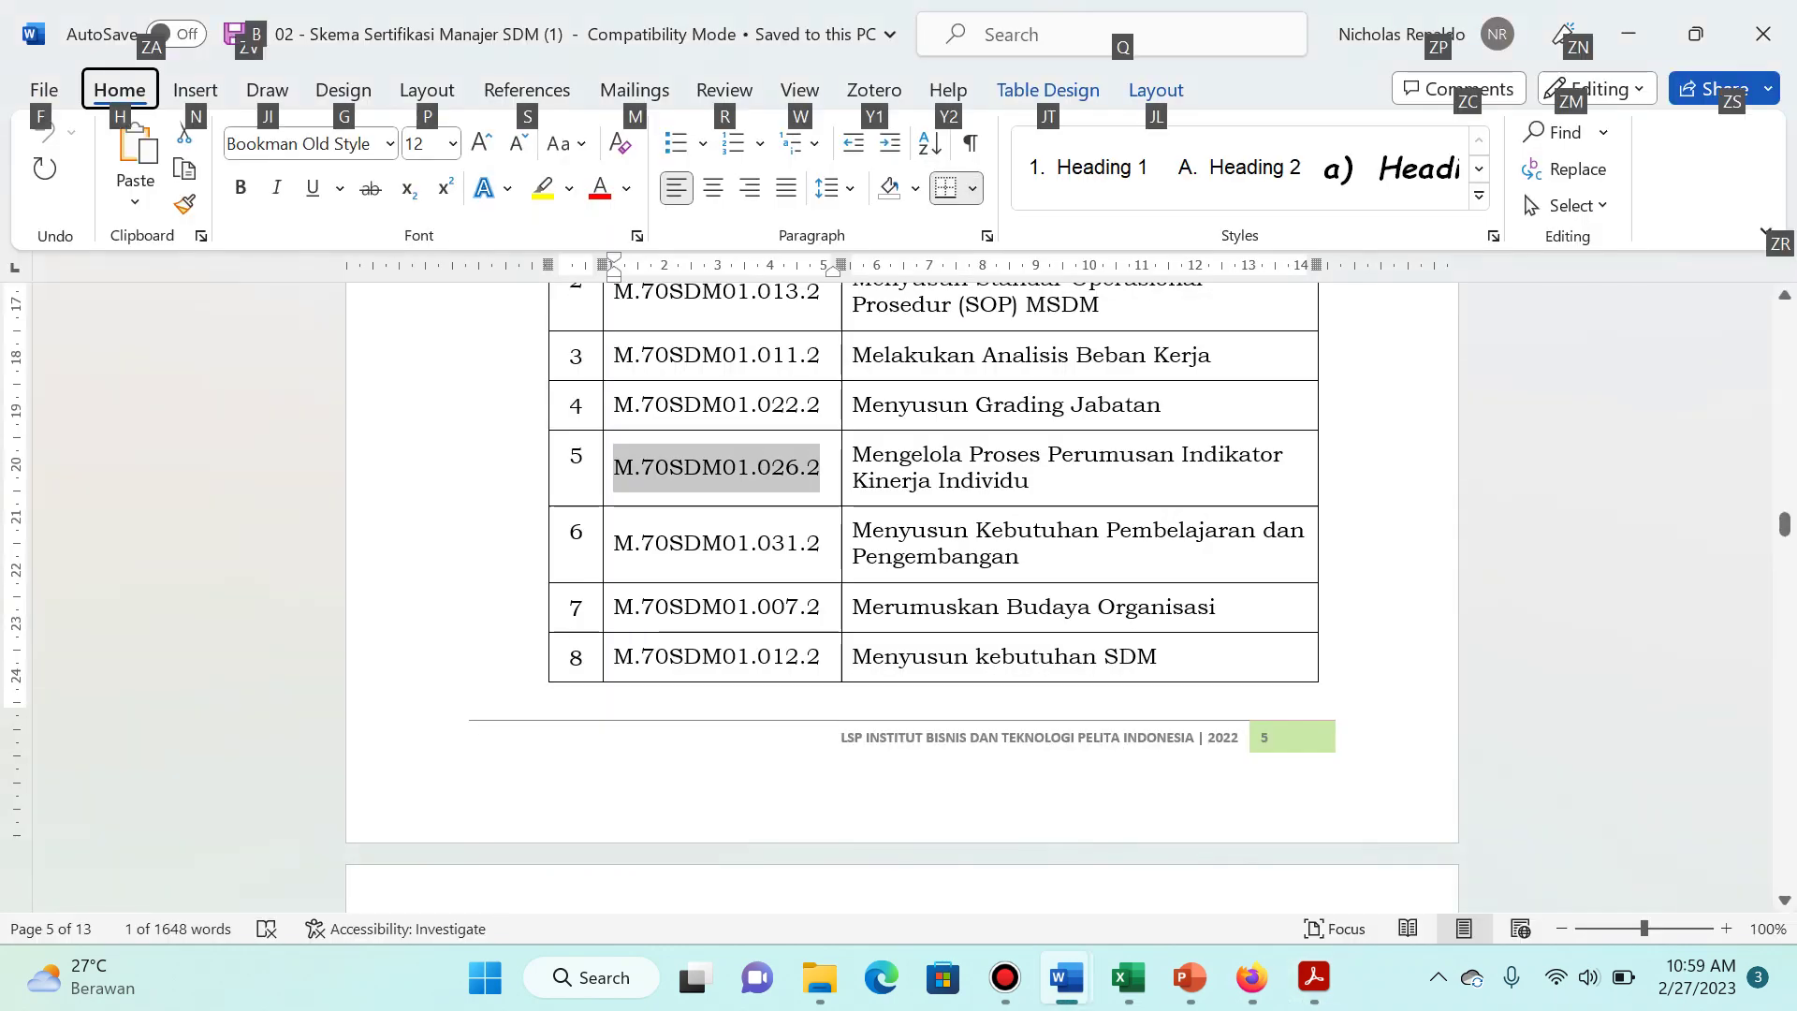
Step: Copy unit code M.70SDM01.039.2 from the Word scheme's unit table and find its unit description in the SKKNI 2020-149 PDF
{"action": "scroll", "coordinate": [901, 599], "scroll_direction": "down", "scroll_amount": 10}
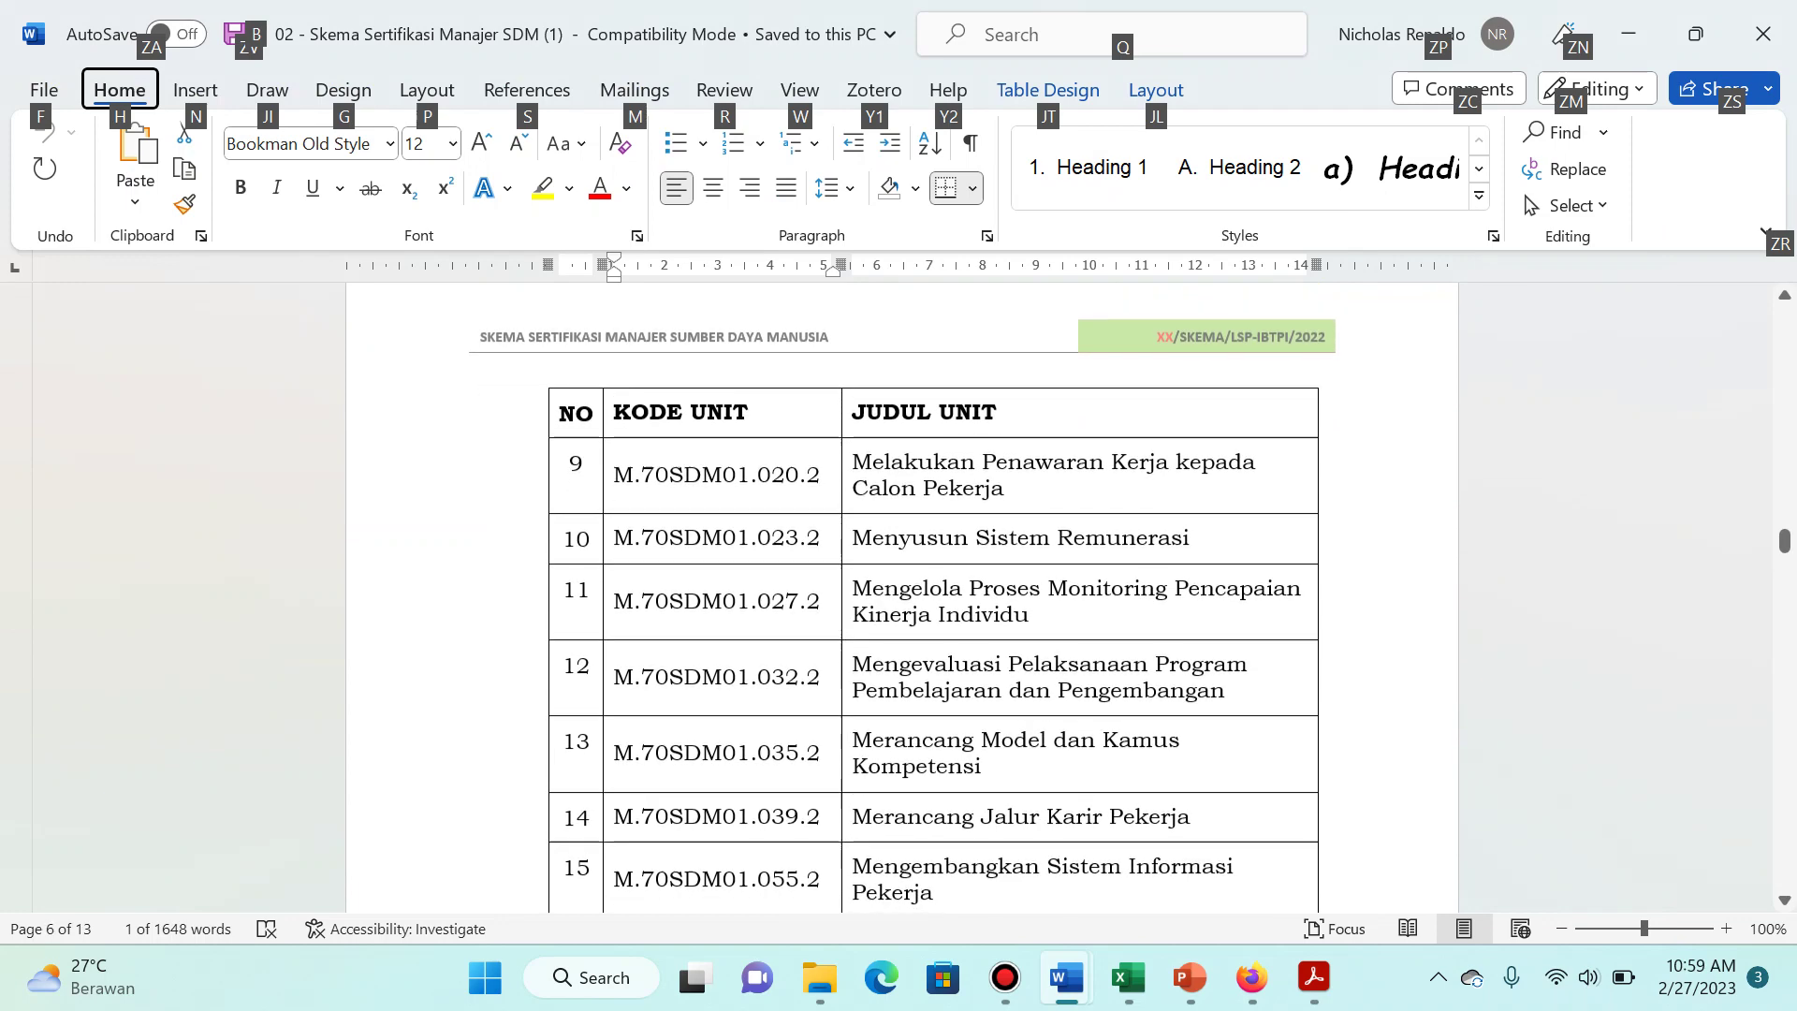
{"action": "triple_click", "coordinate": [716, 732]}
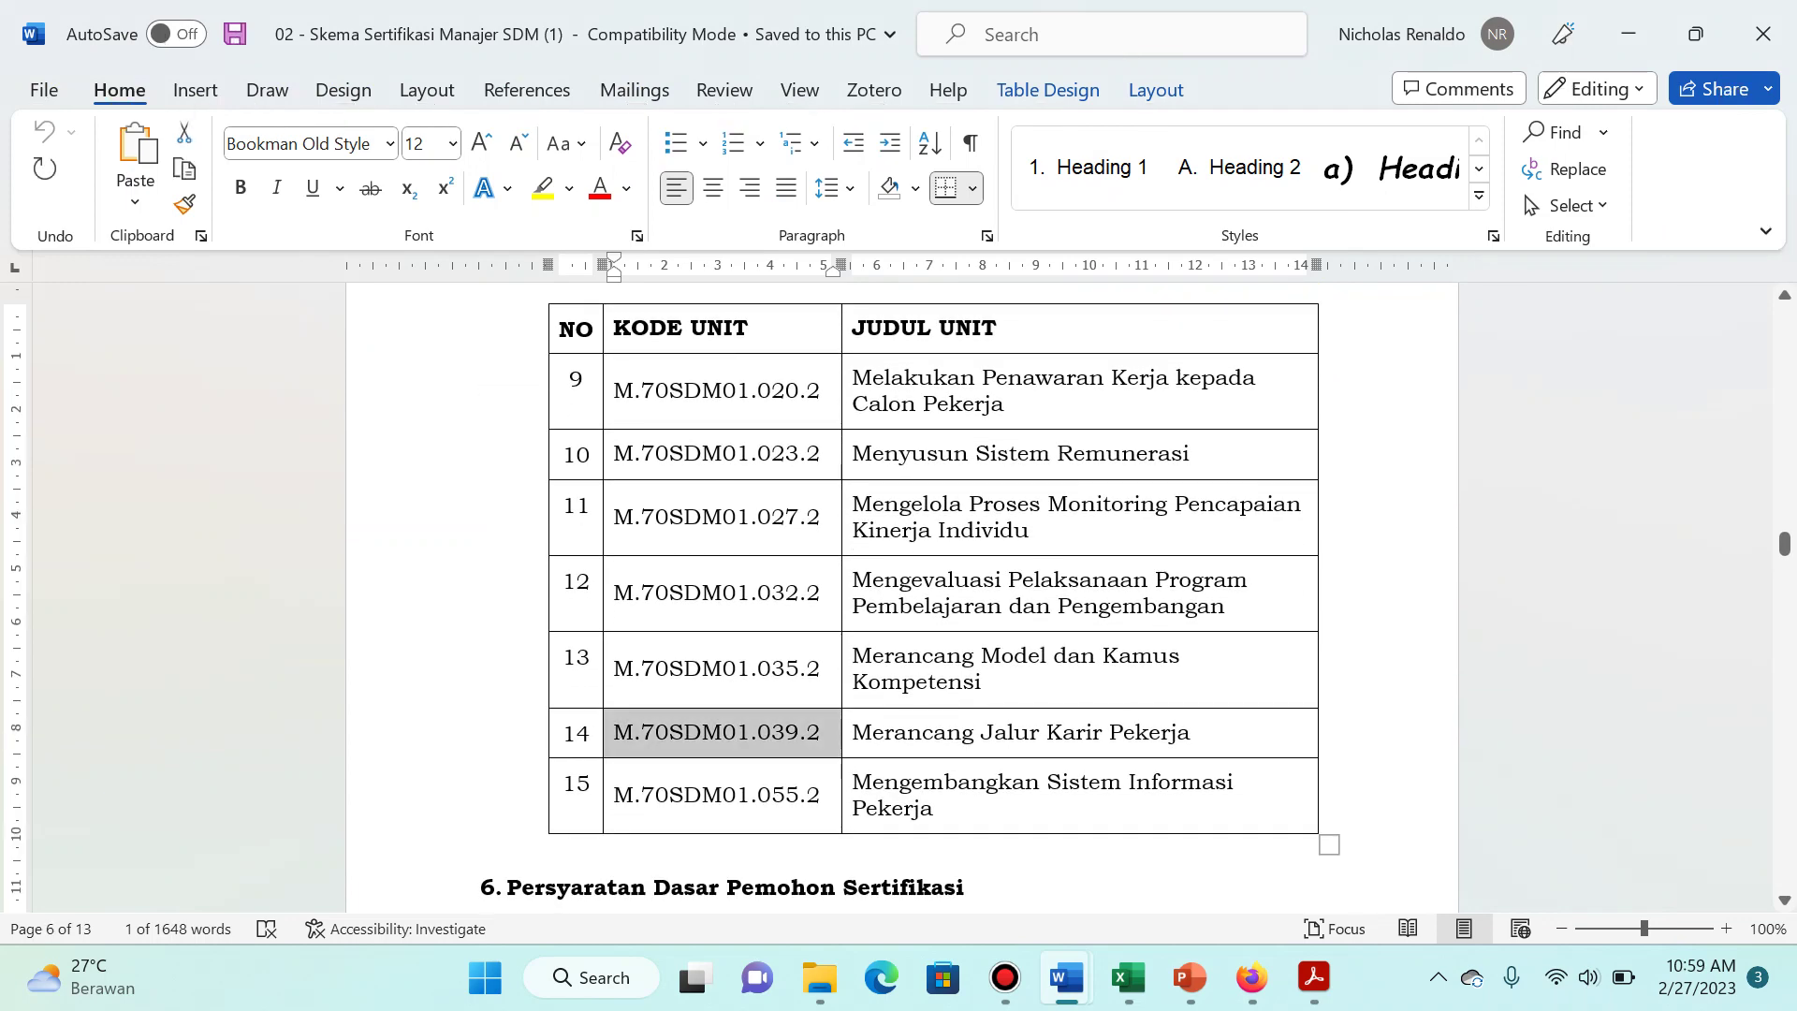
{"action": "key", "text": "ctrl+c"}
{"action": "key", "text": "alt+Tab"}
{"action": "key", "text": "ctrl+f"}
{"action": "key", "text": "ctrl+v"}
{"action": "key", "text": "Return"}
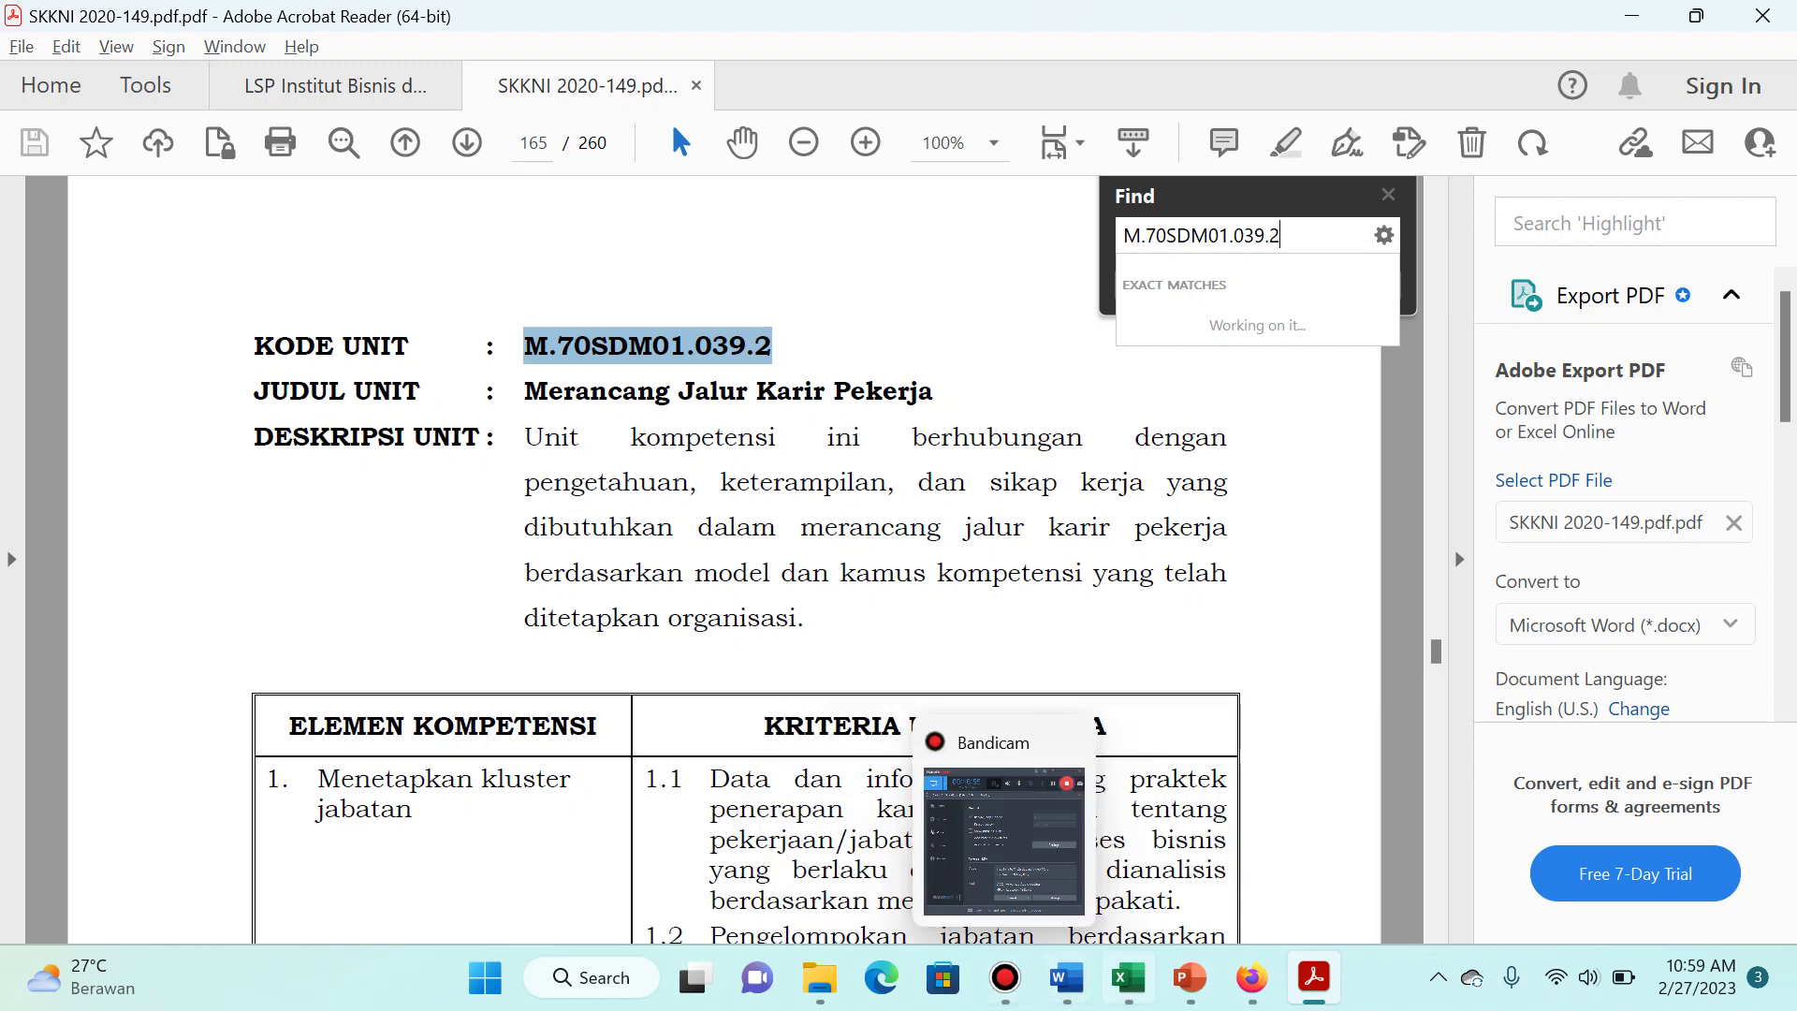
Step: Send SKKNI 2020-149.pdf from the LSP folder to the contact in the open WhatsApp Web chat in Firefox
{"action": "left_click", "coordinate": [1252, 978]}
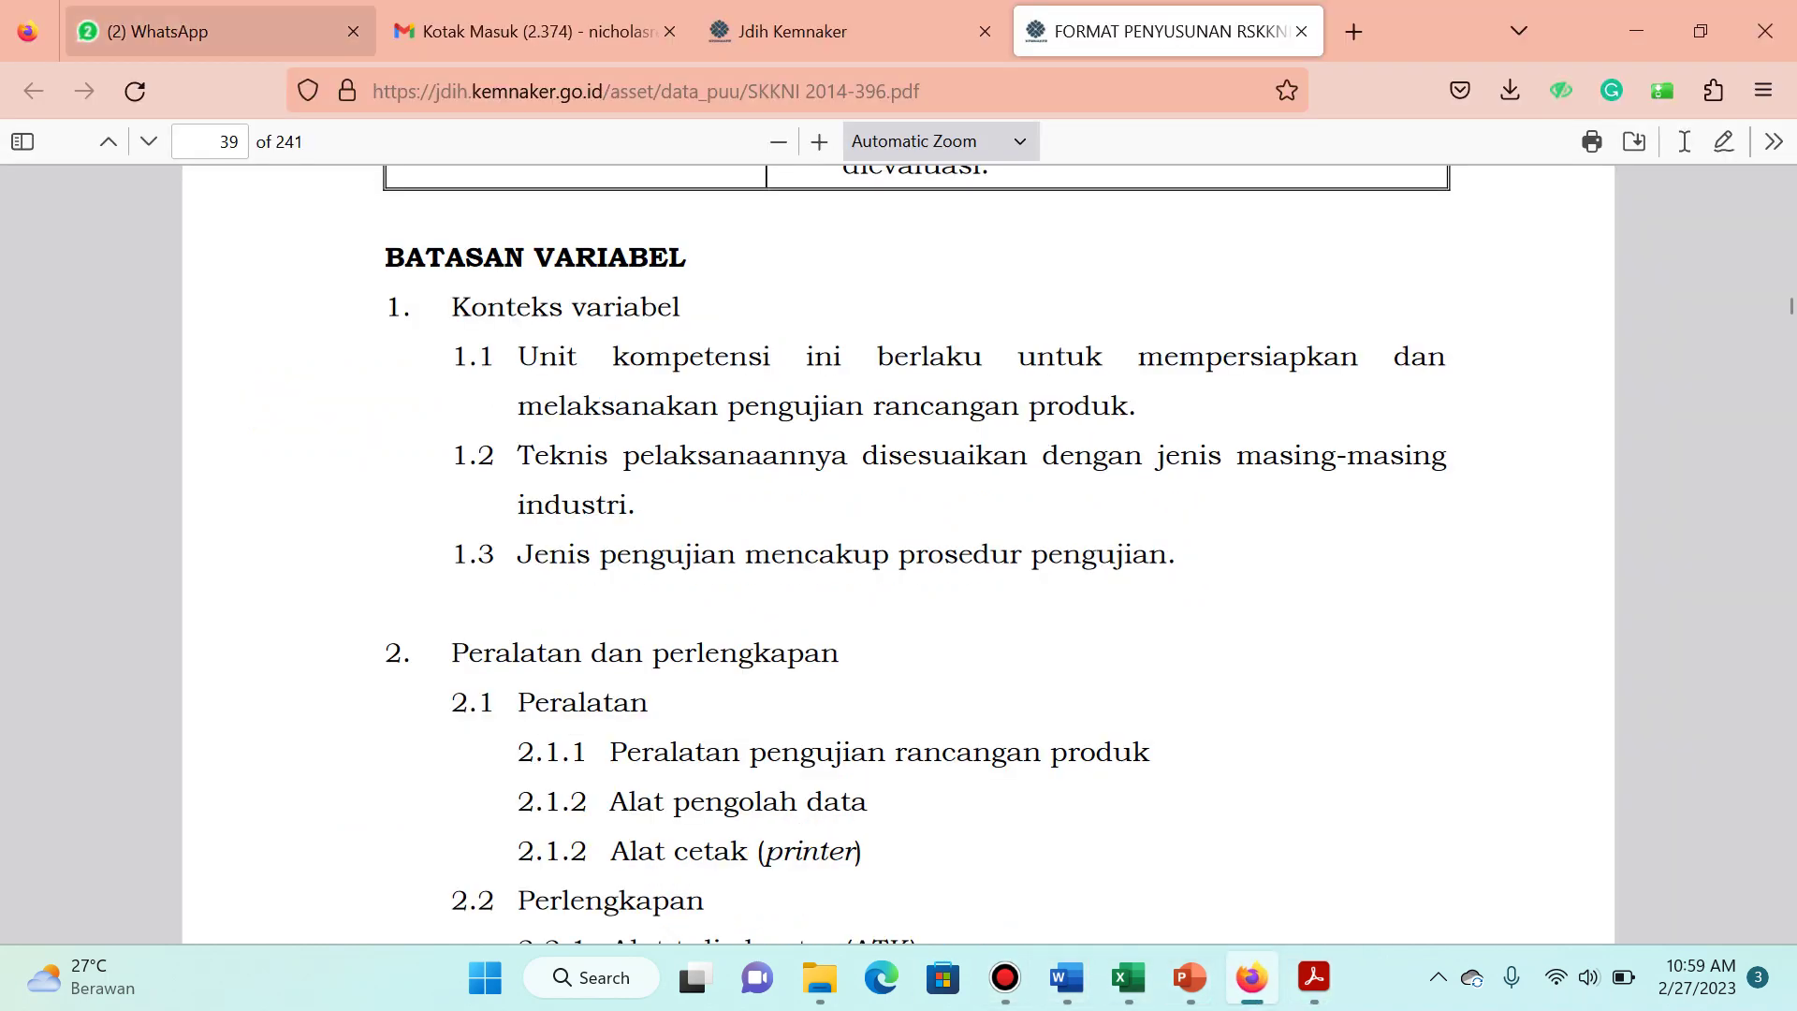
{"action": "left_click", "coordinate": [220, 31]}
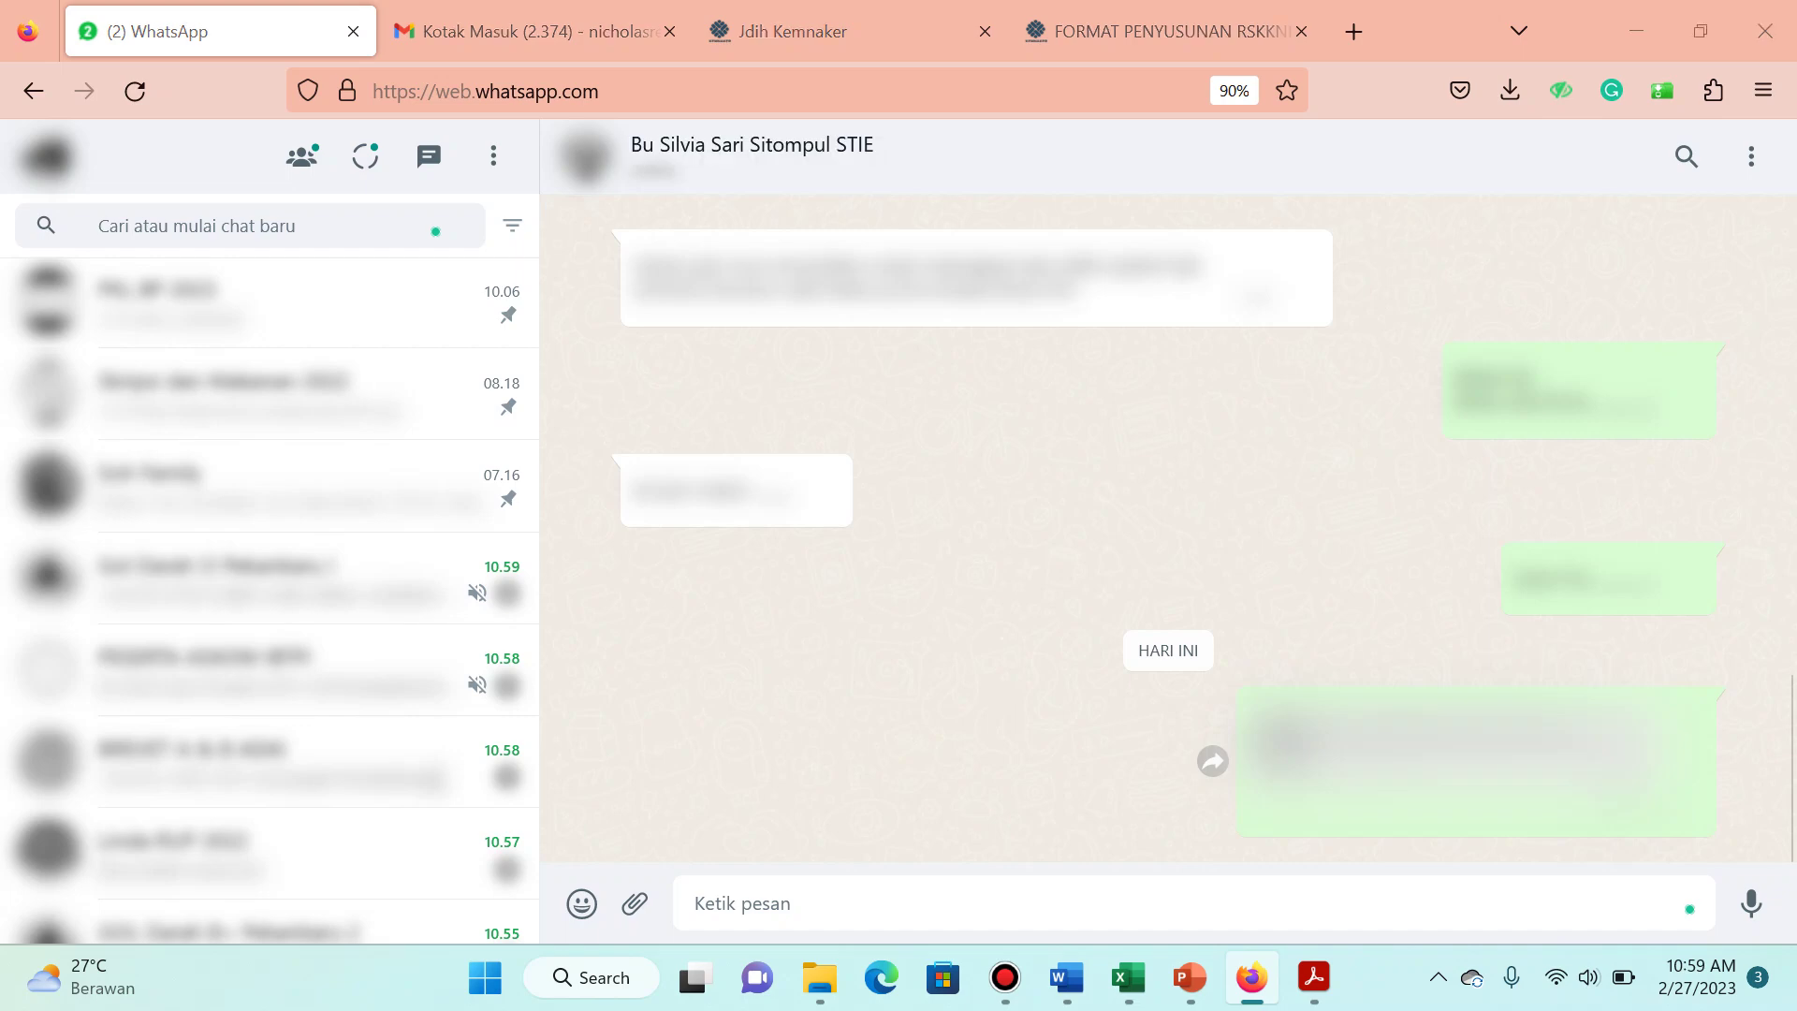
{"action": "key", "text": "alt+Tab"}
{"action": "key", "text": "alt+Tab"}
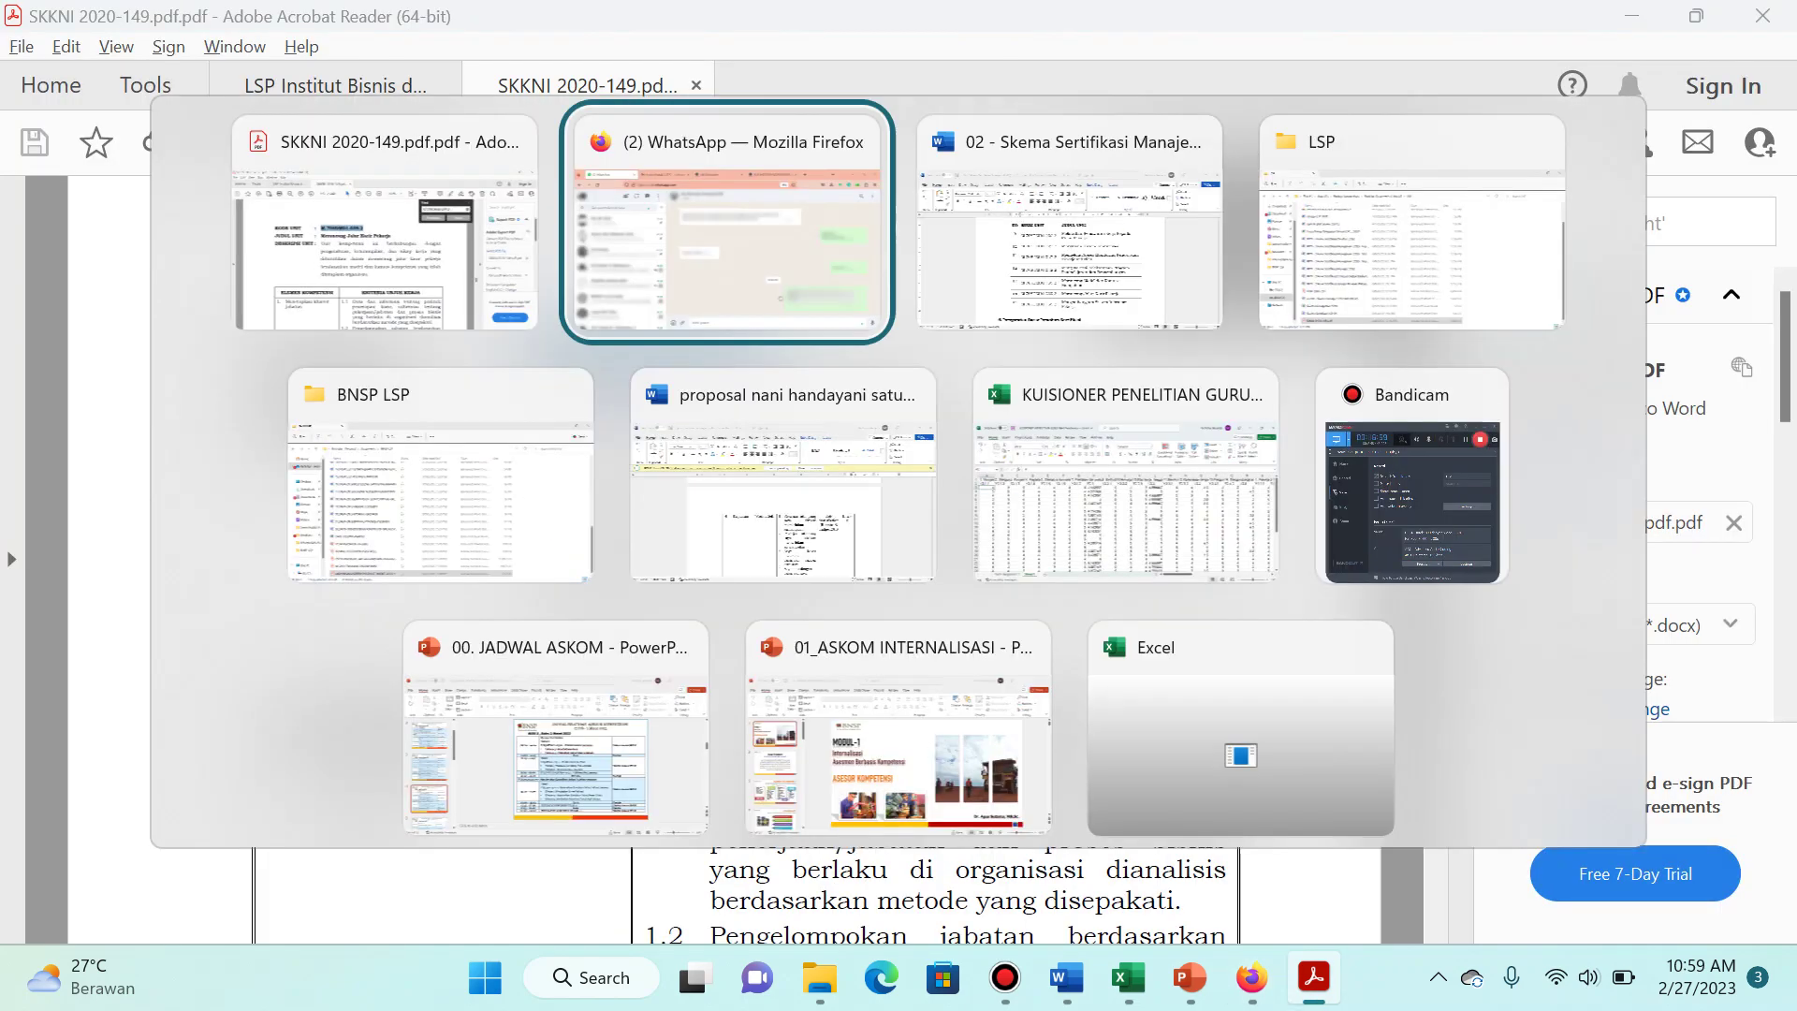
{"action": "key", "text": "alt+Tab"}
{"action": "key", "text": "alt+Tab"}
{"action": "left_click_drag", "start_coordinate": [354, 893], "coordinate": [1091, 608]}
{"action": "key", "text": "Return"}
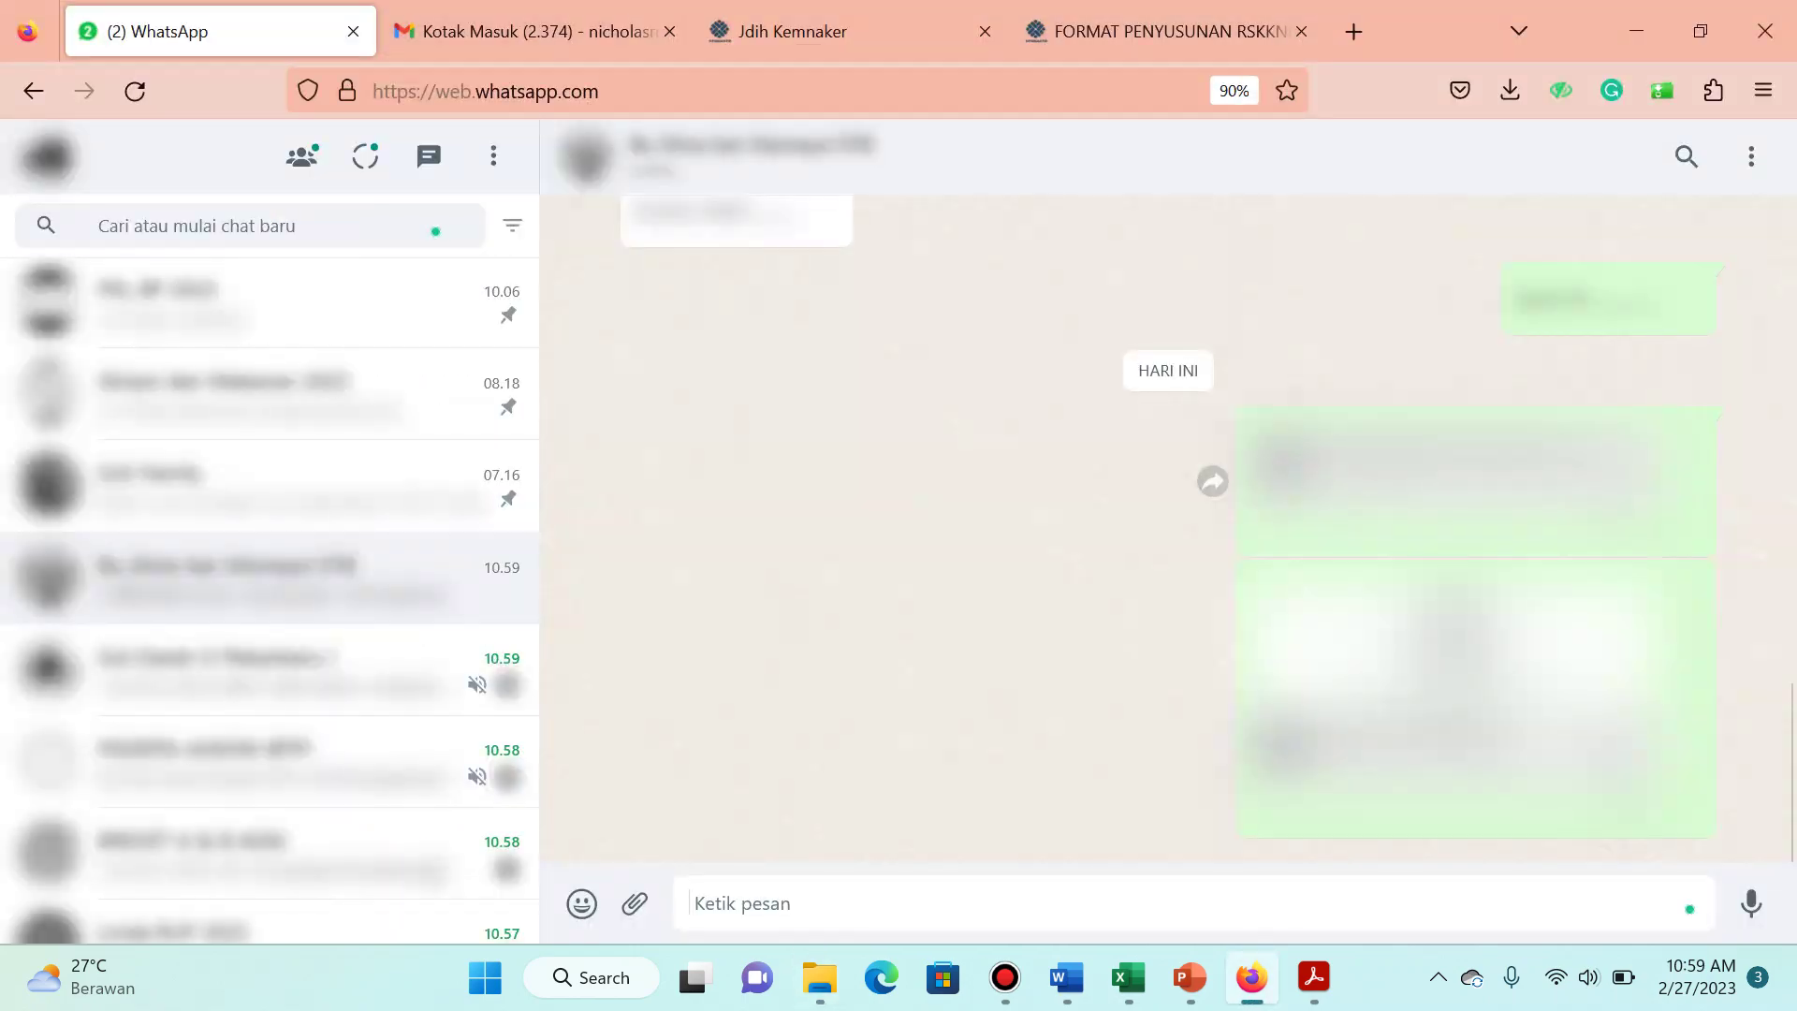
Step: Compare unit M.70SDM01.039.2 in the Word scheme's unit table with its description in the SKKNI 2020-149 PDF
{"action": "left_click", "coordinate": [793, 31]}
{"action": "key", "text": "alt+Tab"}
{"action": "key", "text": "alt+Tab"}
{"action": "key", "text": "Tab"}
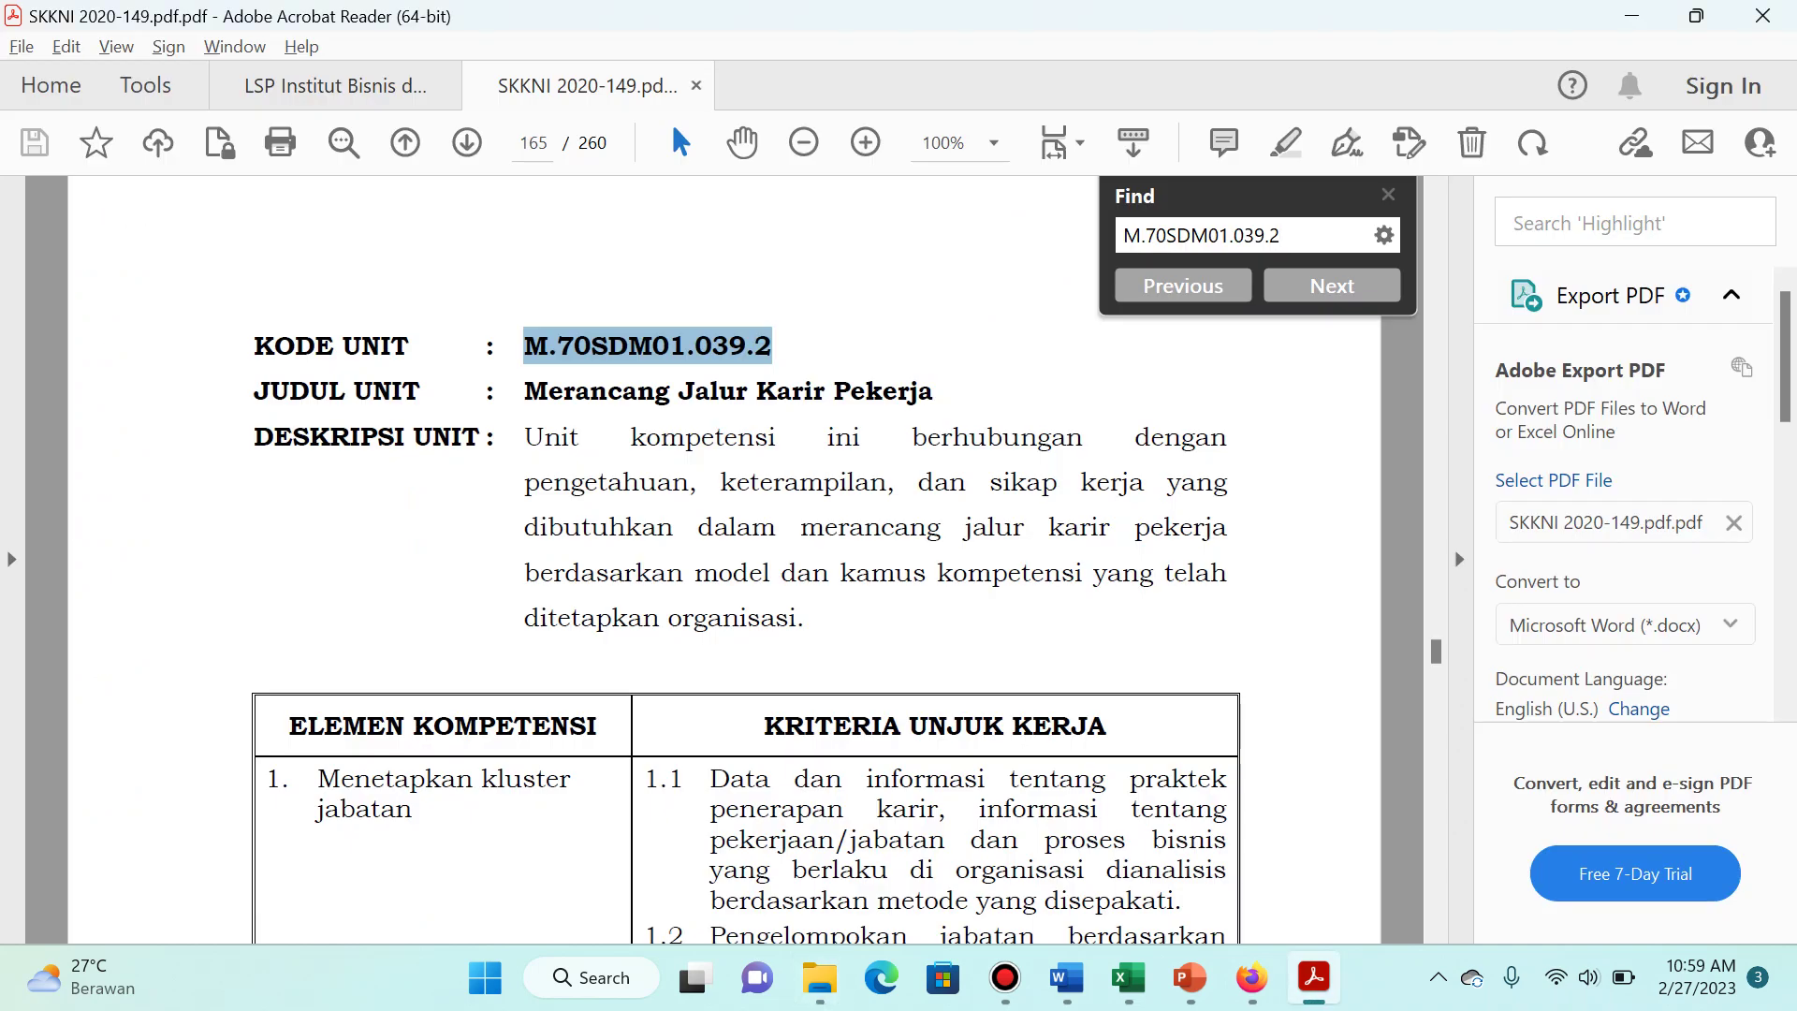
{"action": "key", "text": "alt+Tab"}
{"action": "key", "text": "alt+Tab"}
{"action": "key", "text": "alt+Tab"}
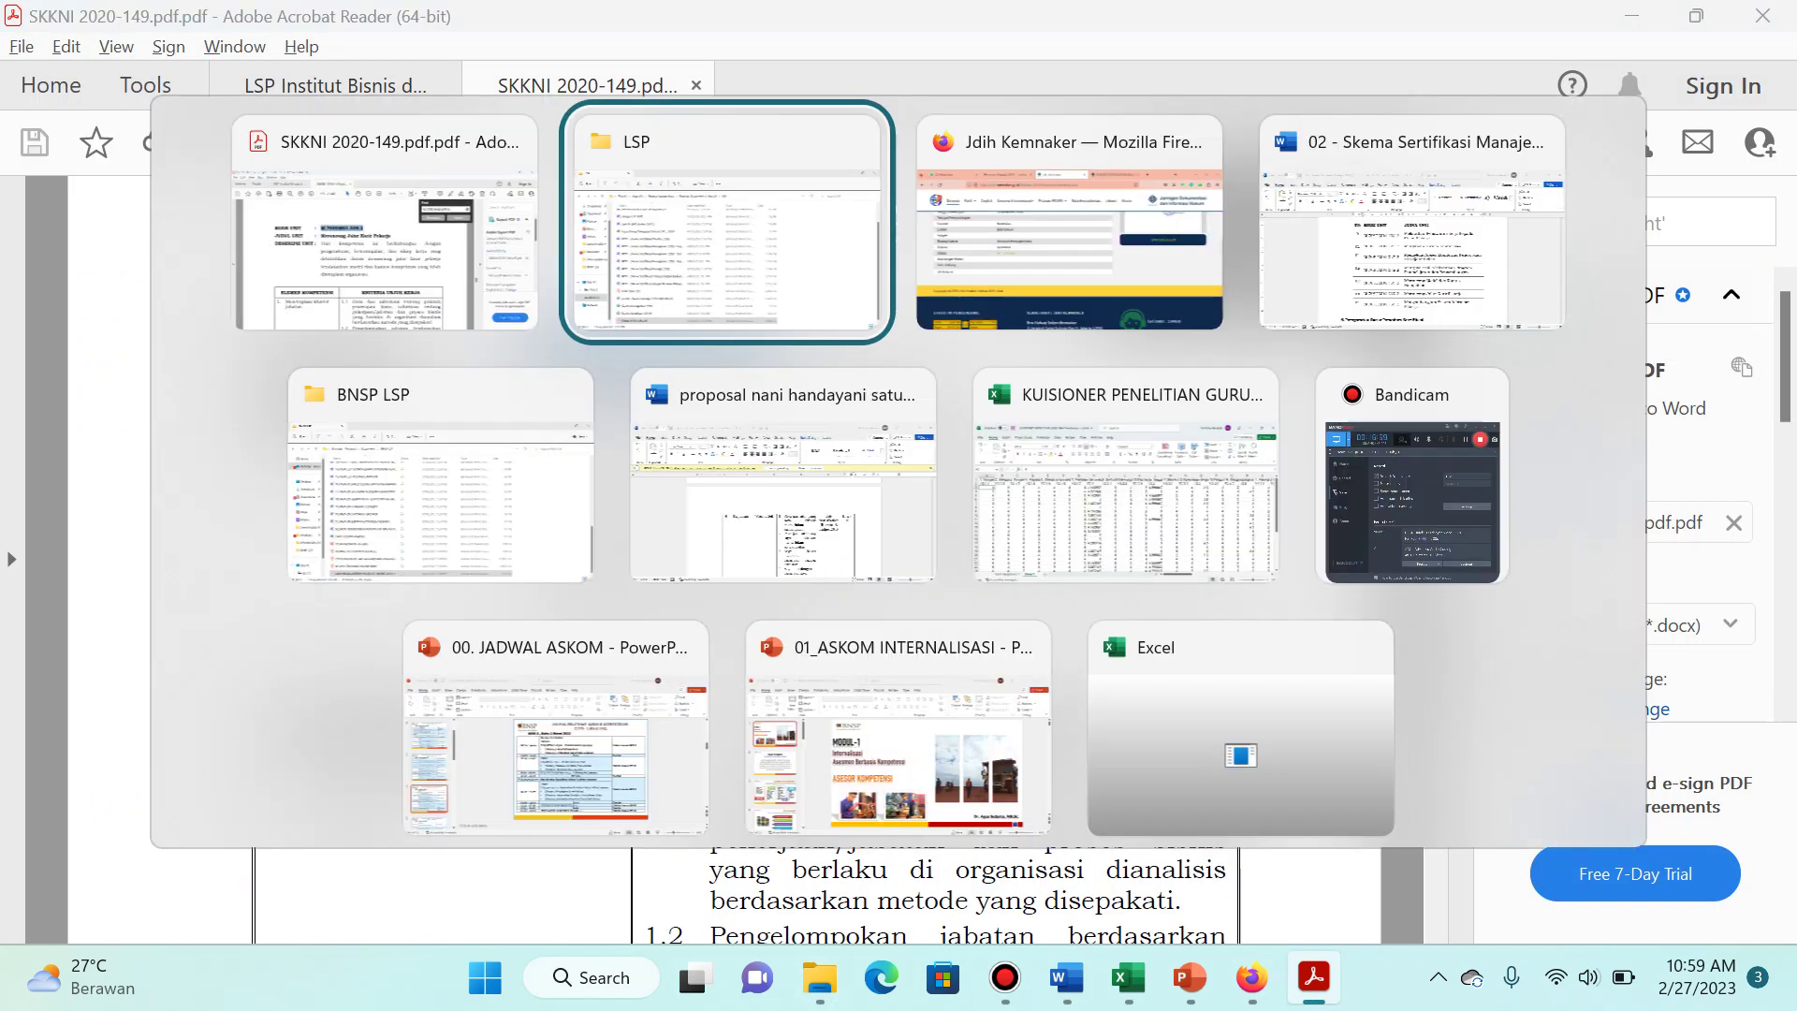
{"action": "key", "text": "Down"}
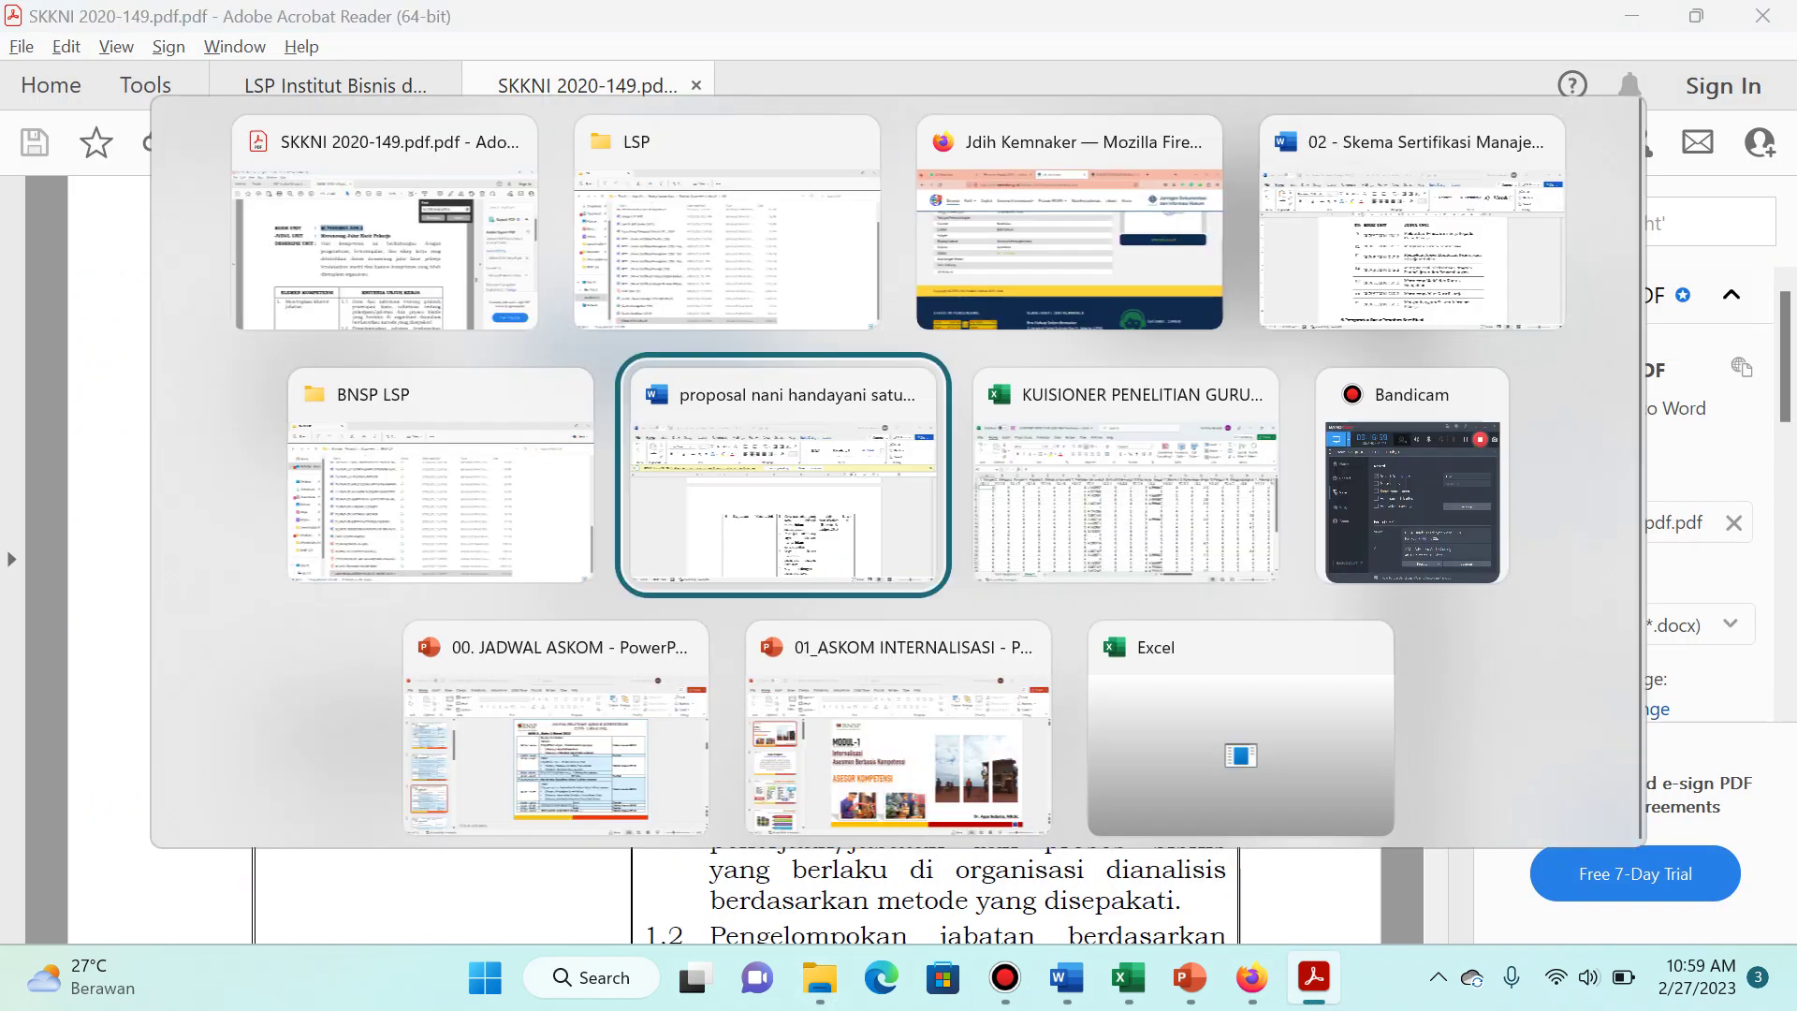
{"action": "key", "text": "Right"}
{"action": "key", "text": "Up"}
{"action": "key", "text": "Right"}
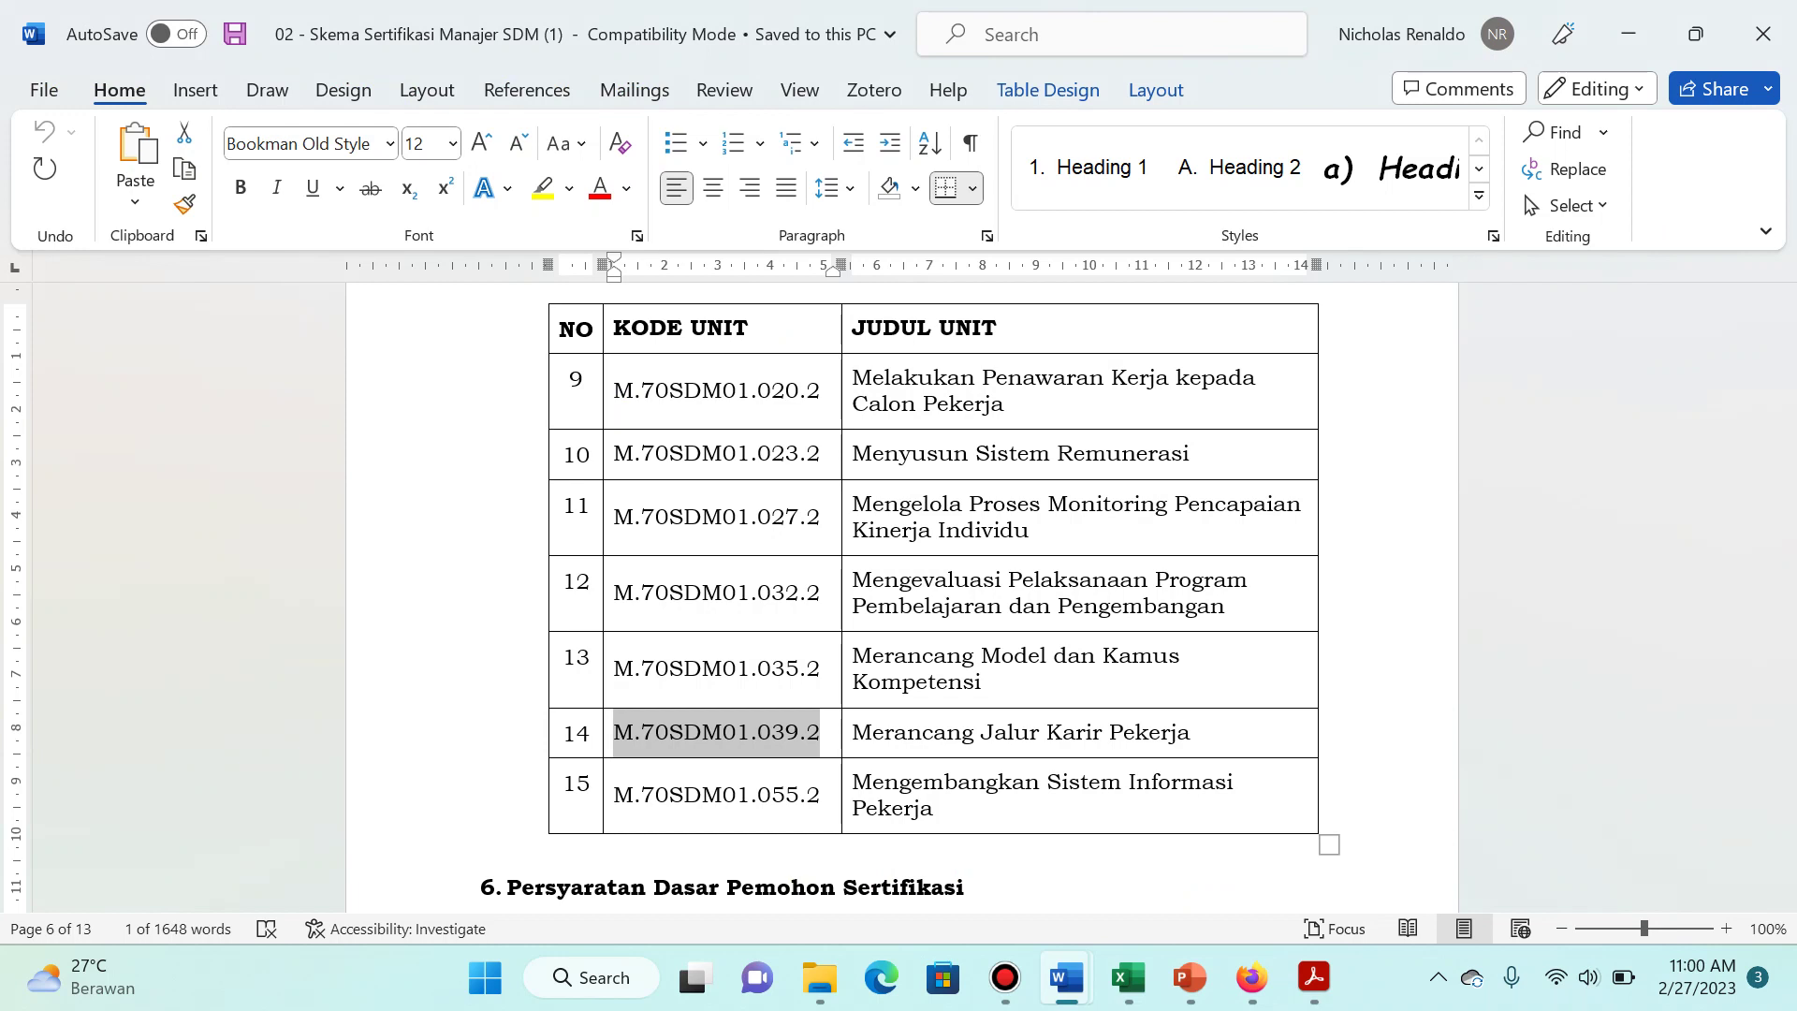
{"action": "key", "text": "alt+Tab"}
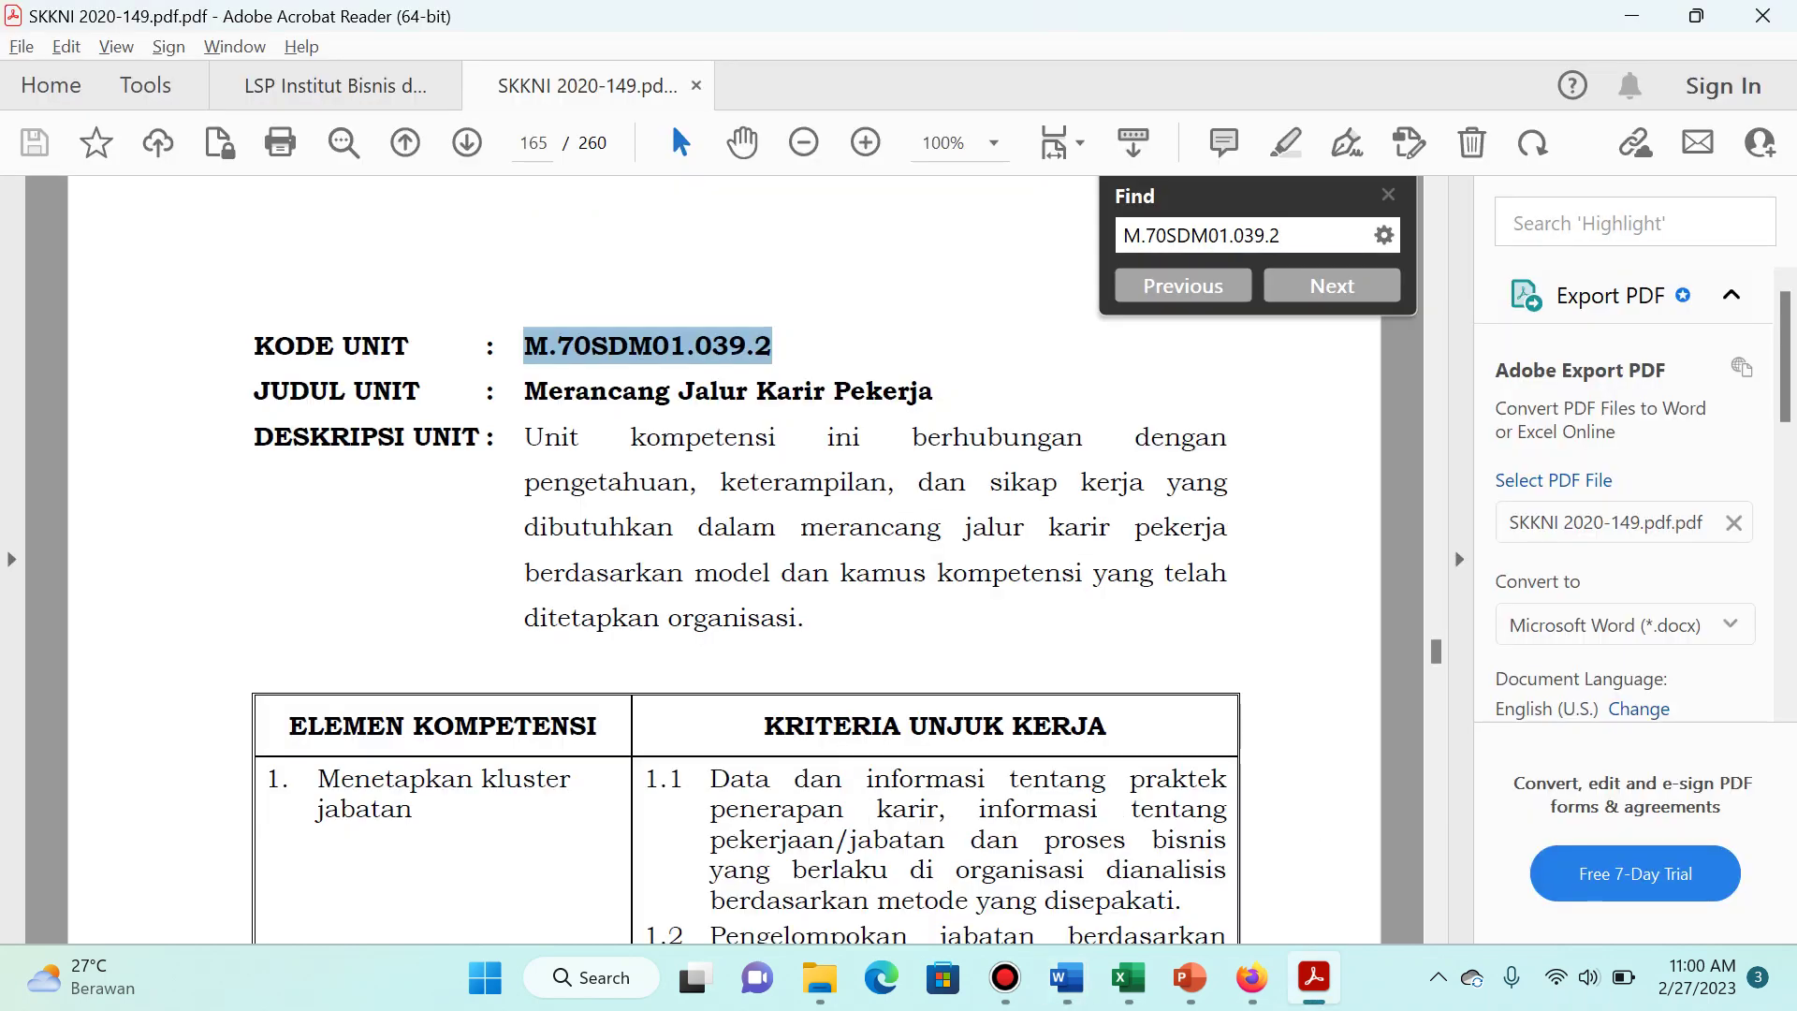
Step: Open KKNI 2020-297 from the LSP folder in Acrobat Reader and look through its job titles and competency unit lists
{"action": "key", "text": "alt+Tab"}
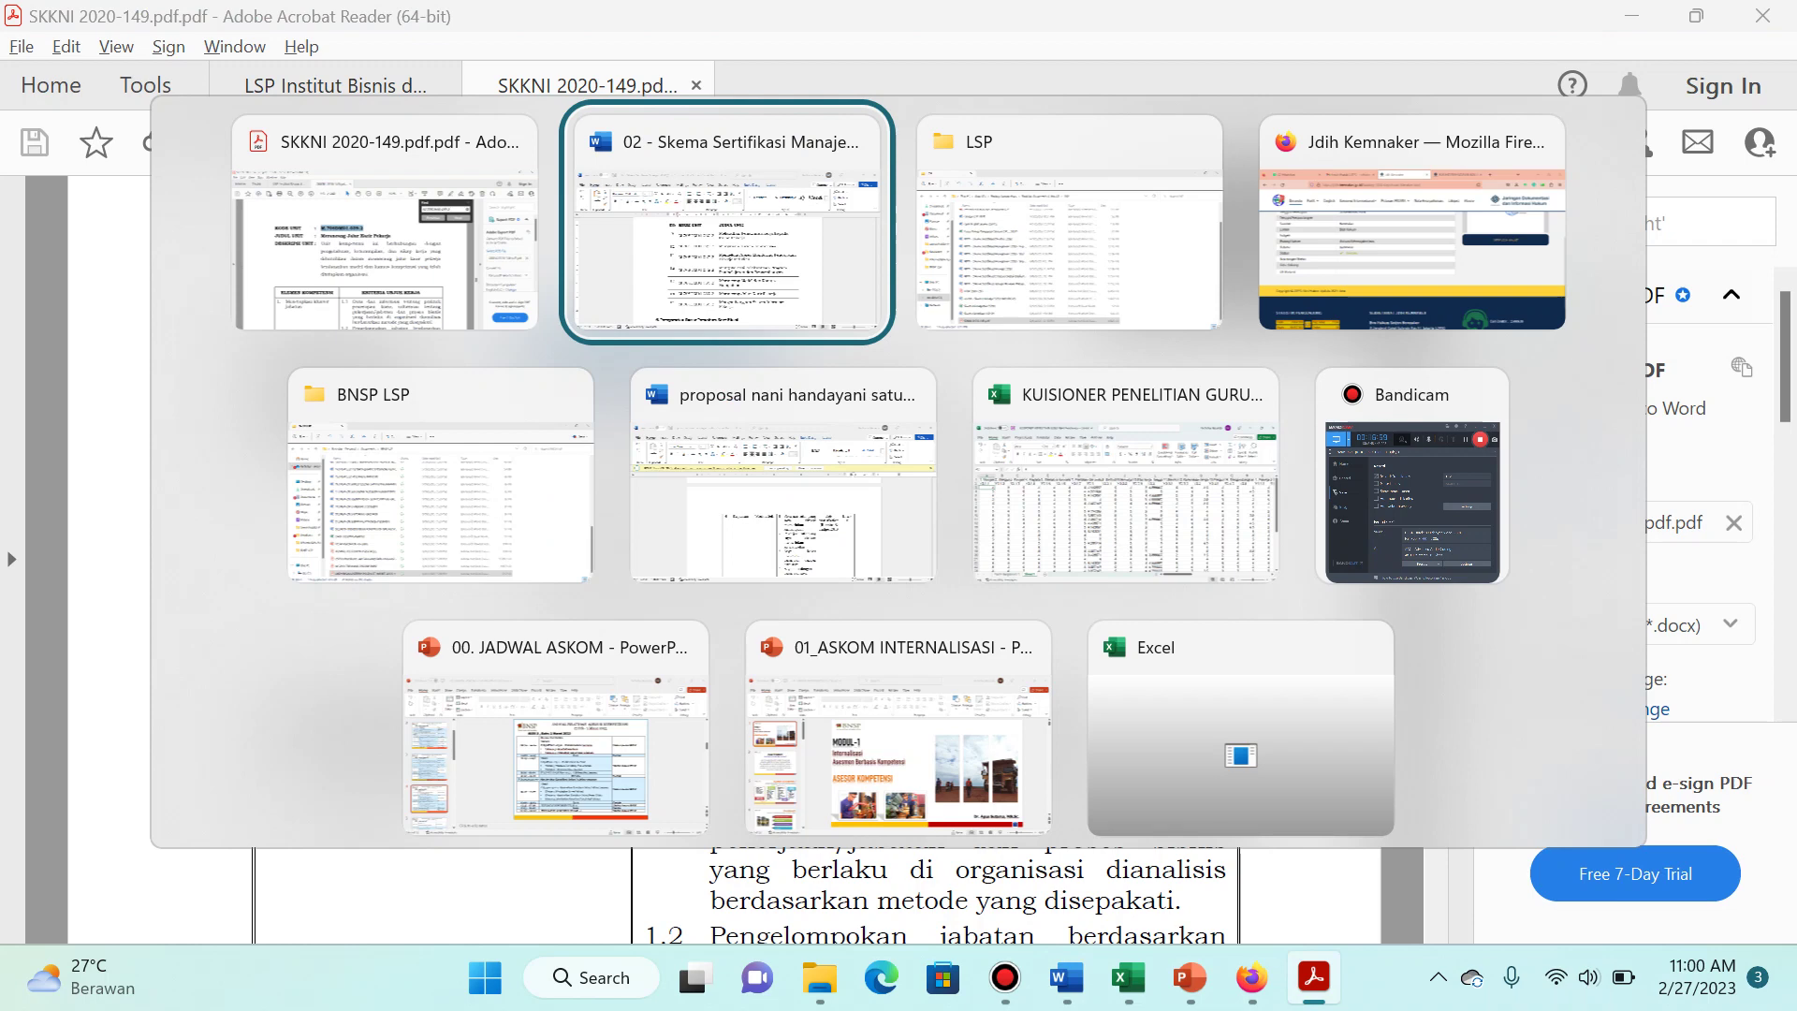
{"action": "key", "text": "alt+Tab"}
{"action": "key", "text": "Up"}
{"action": "key", "text": "Up"}
{"action": "key", "text": "Up"}
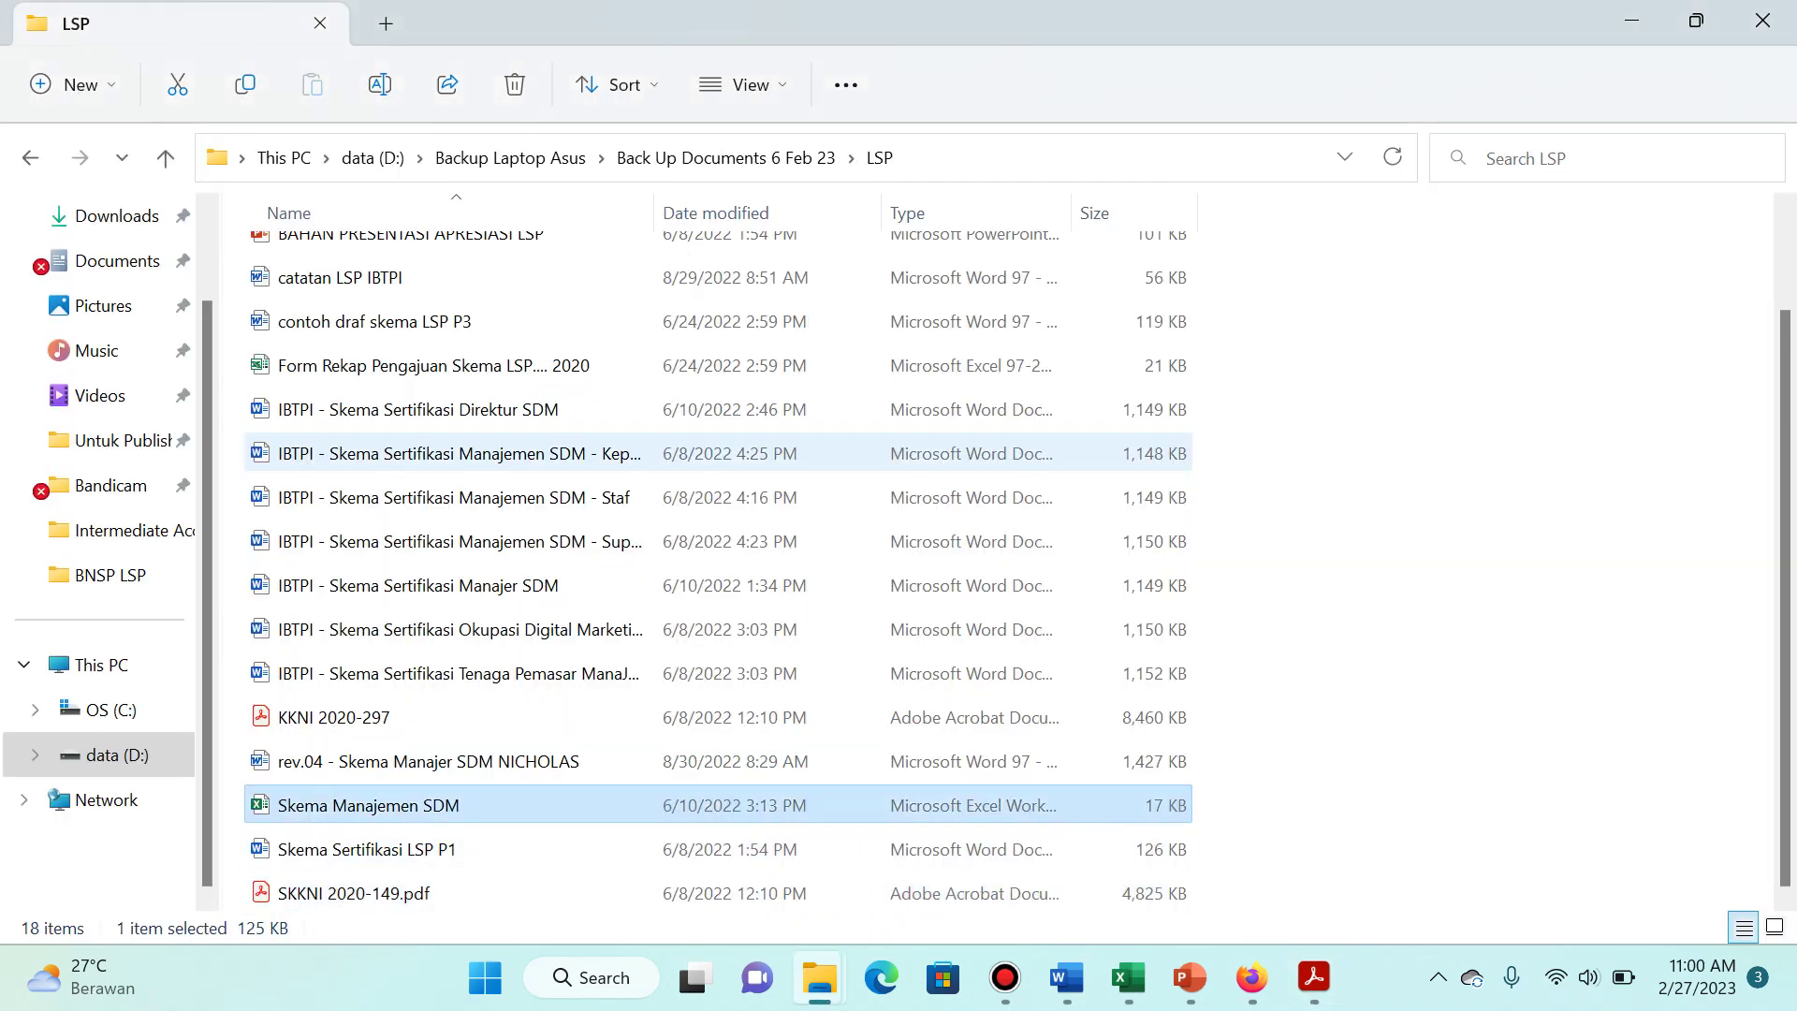
{"action": "key", "text": "Return"}
{"action": "scroll", "coordinate": [724, 558], "scroll_direction": "down", "scroll_amount": 20}
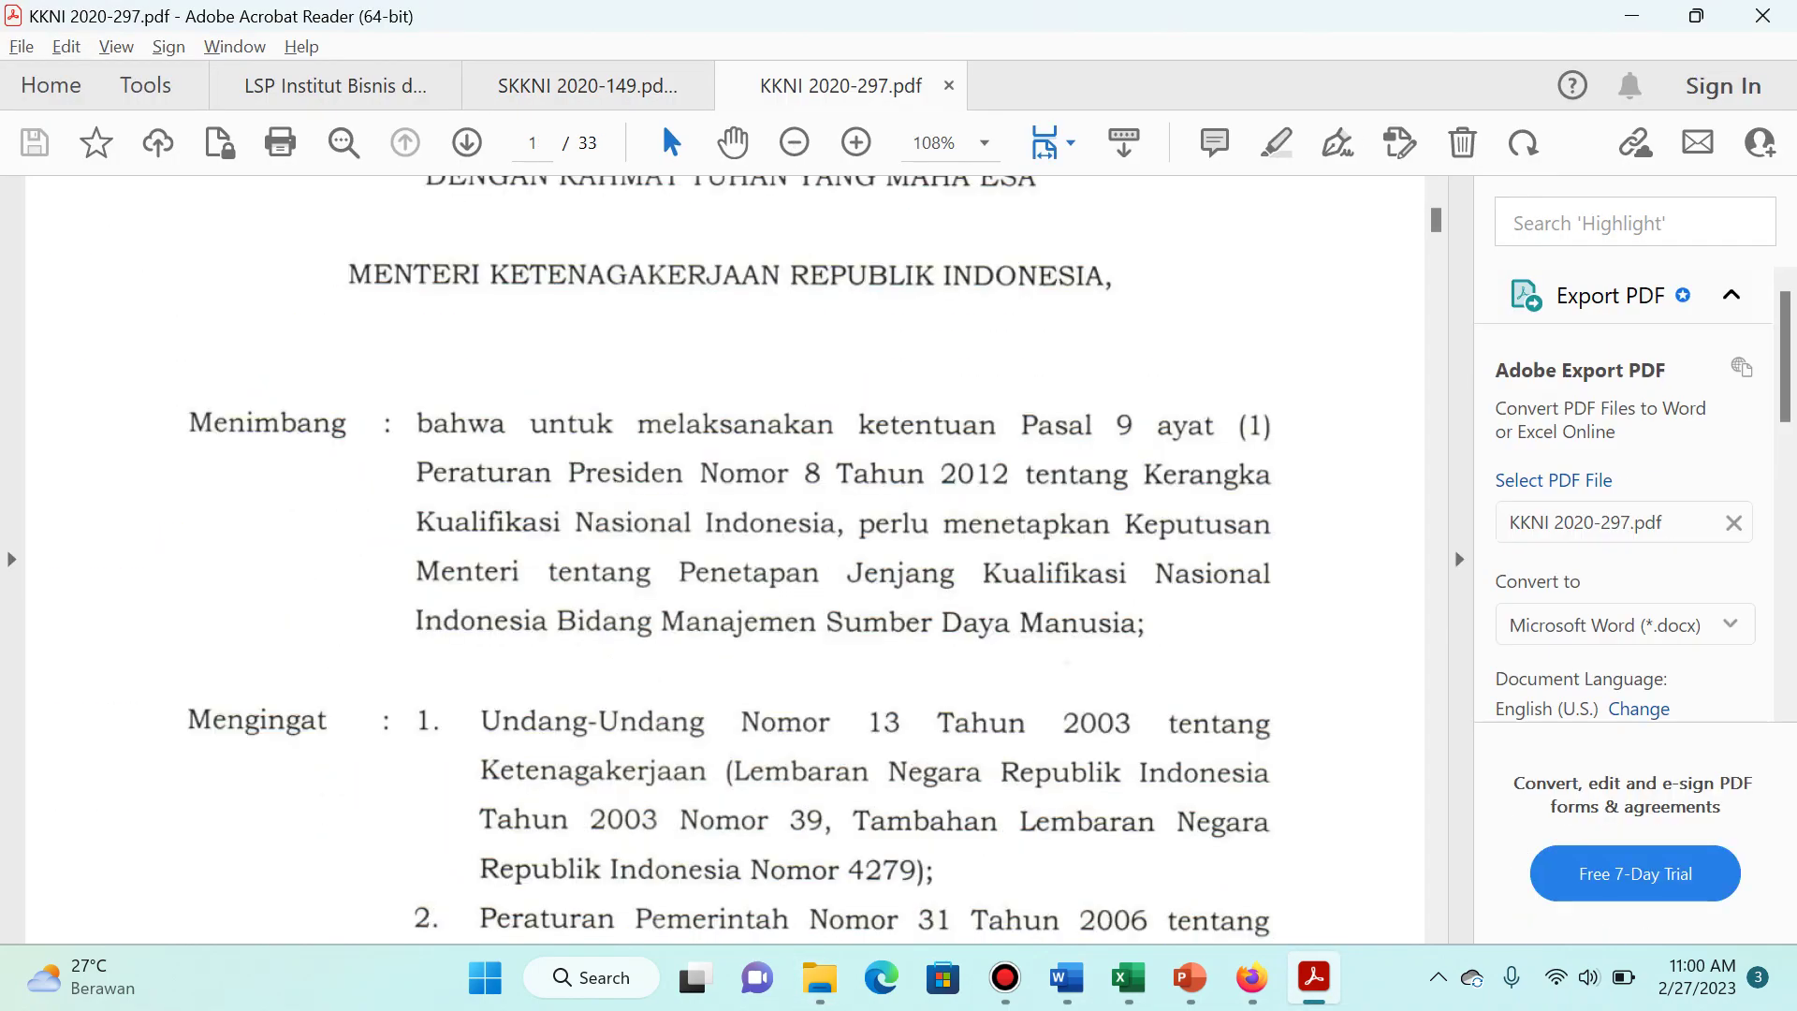
{"action": "scroll", "coordinate": [725, 559], "scroll_direction": "down", "scroll_amount": 20}
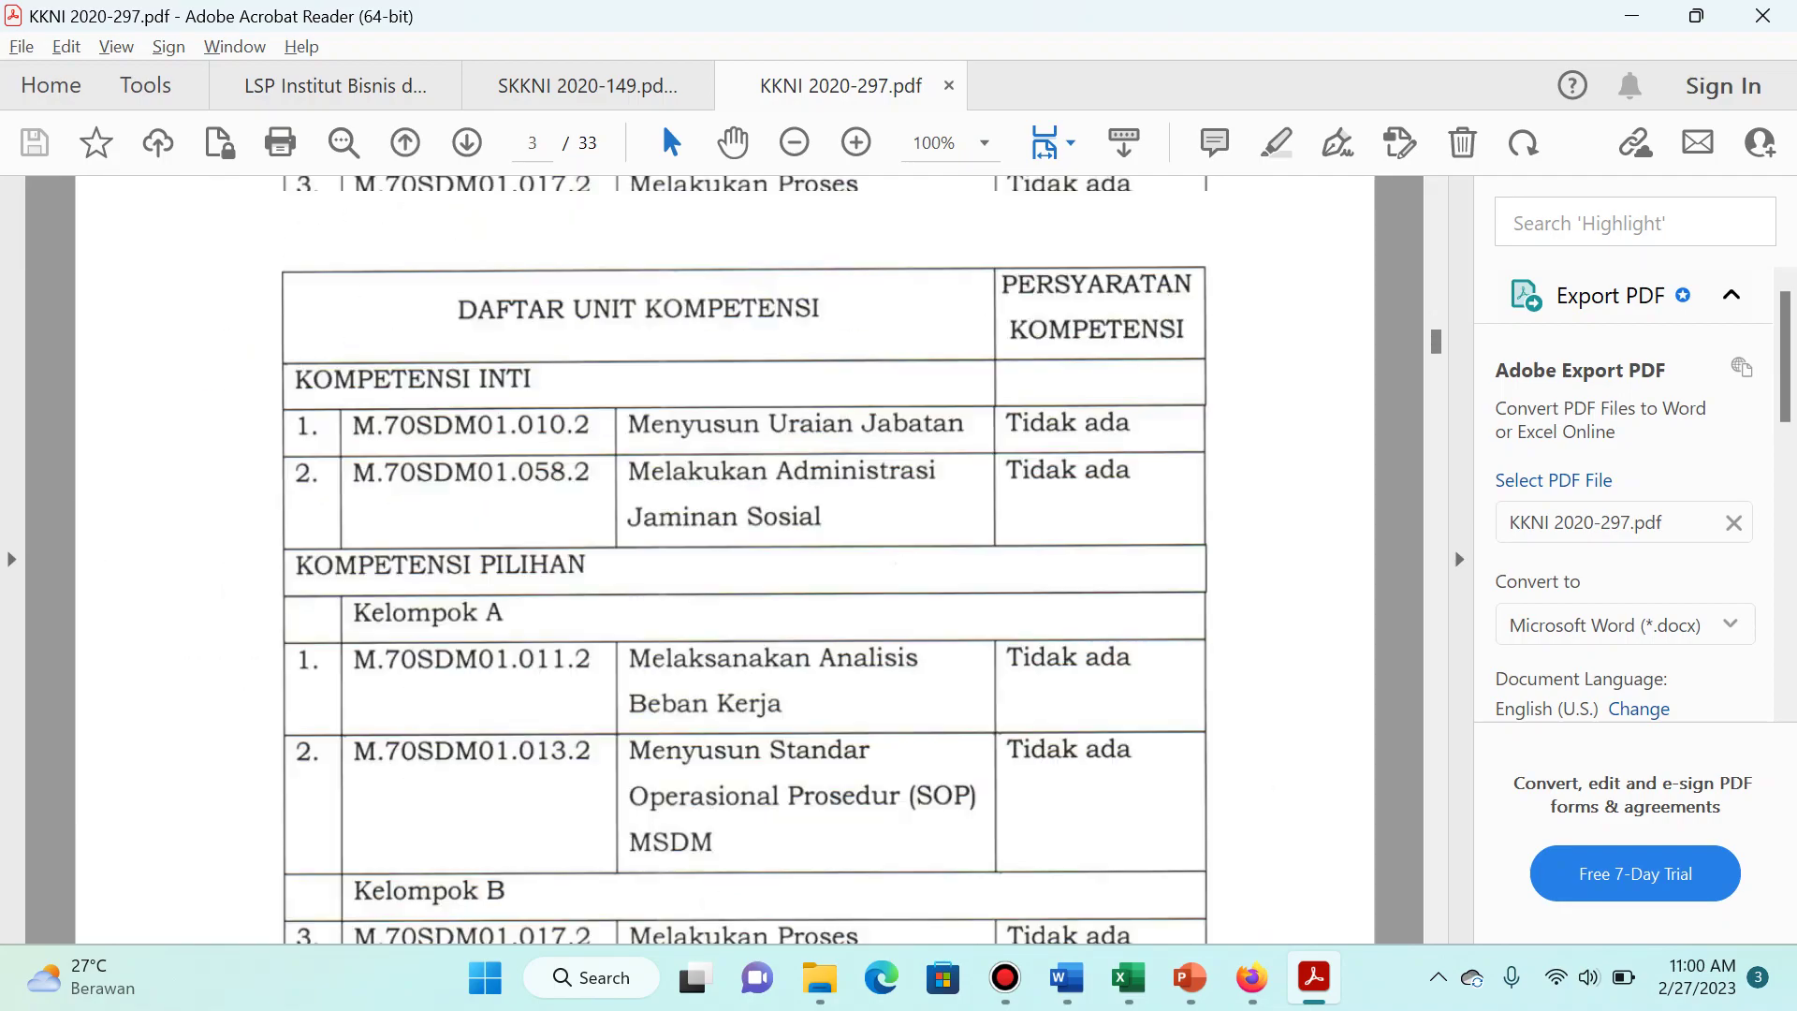
{"action": "scroll", "coordinate": [725, 558], "scroll_direction": "down", "scroll_amount": 20}
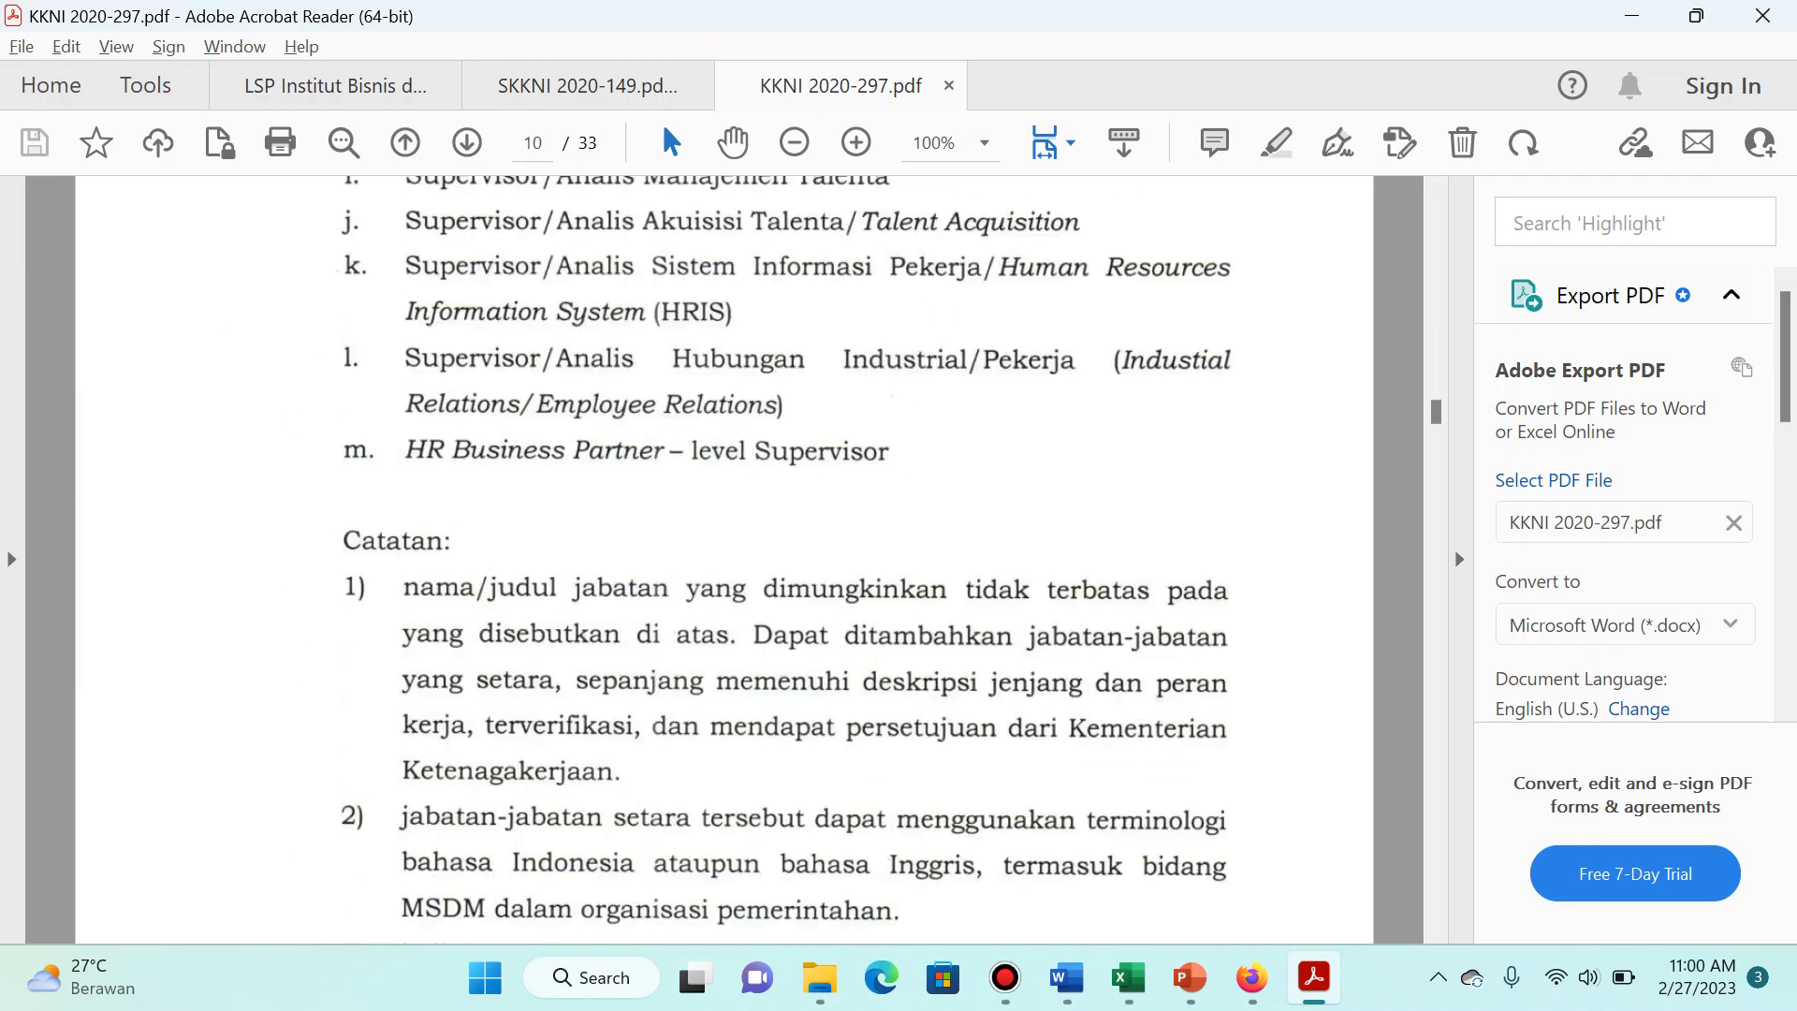
{"action": "scroll", "coordinate": [726, 559], "scroll_direction": "down", "scroll_amount": 15}
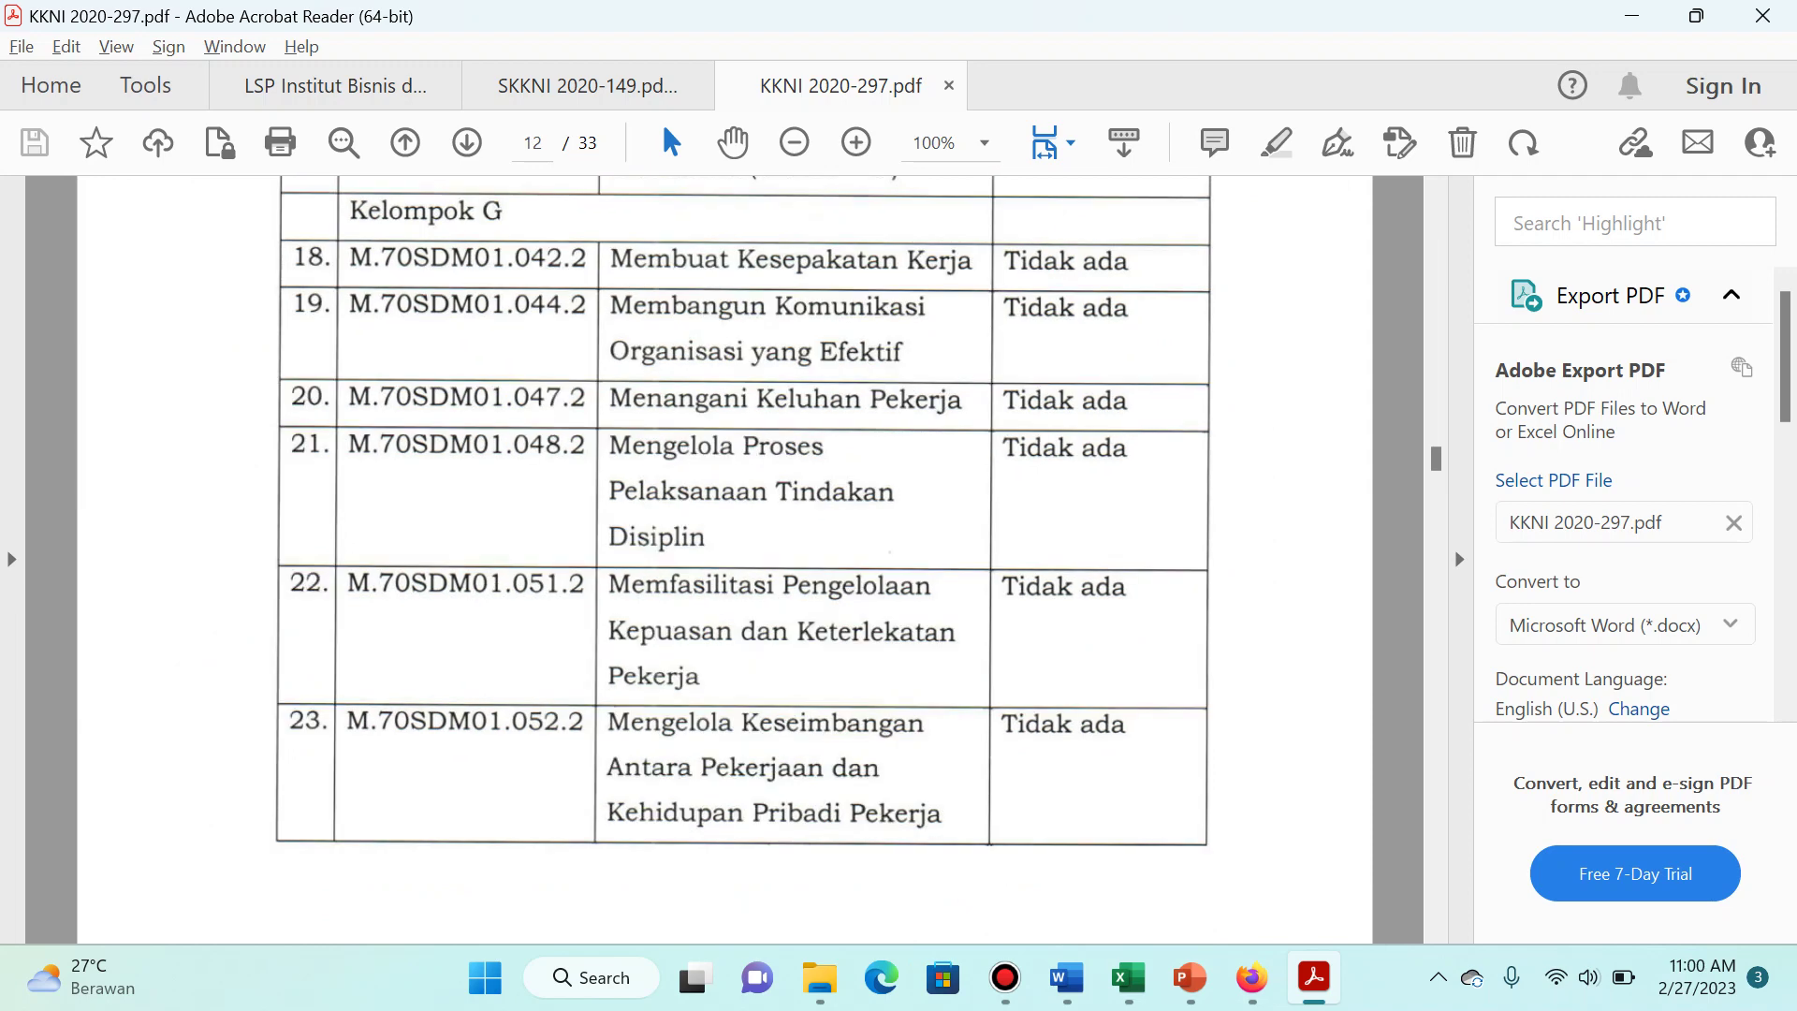